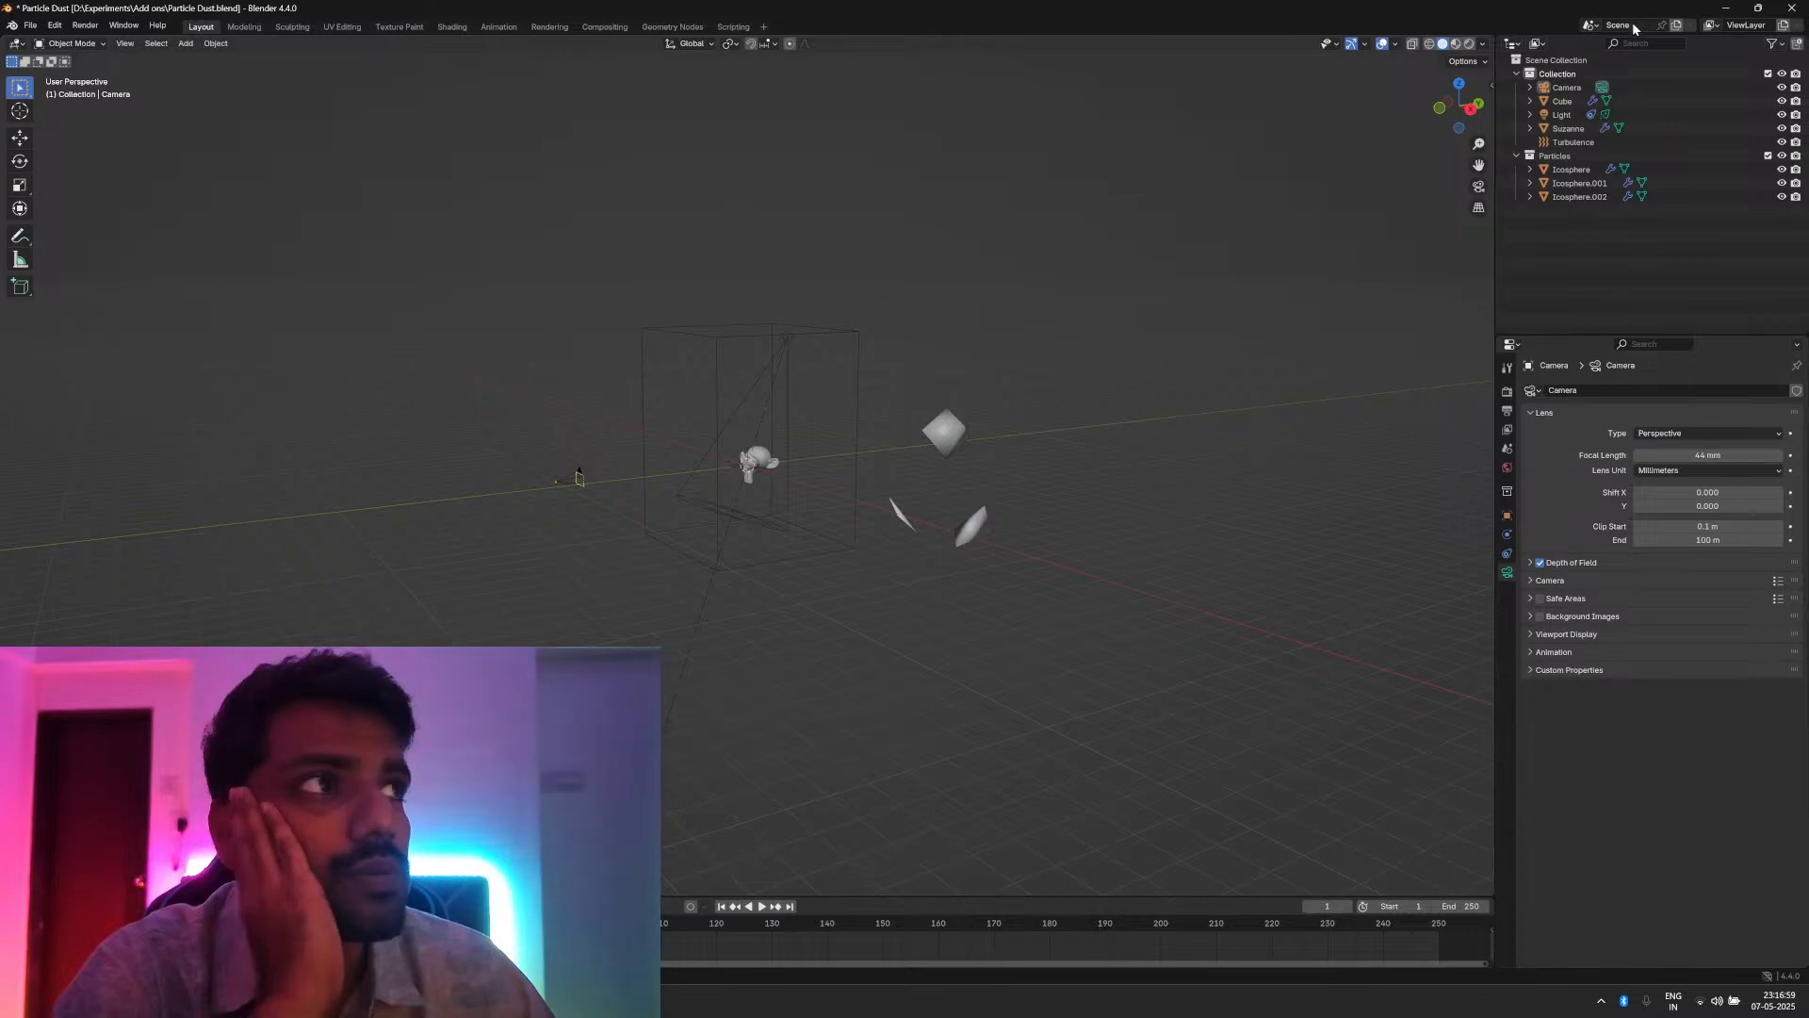
Step: Preview the finished dust scene through the camera in rendered shading
{"action": "left_click", "coordinate": [1469, 45]}
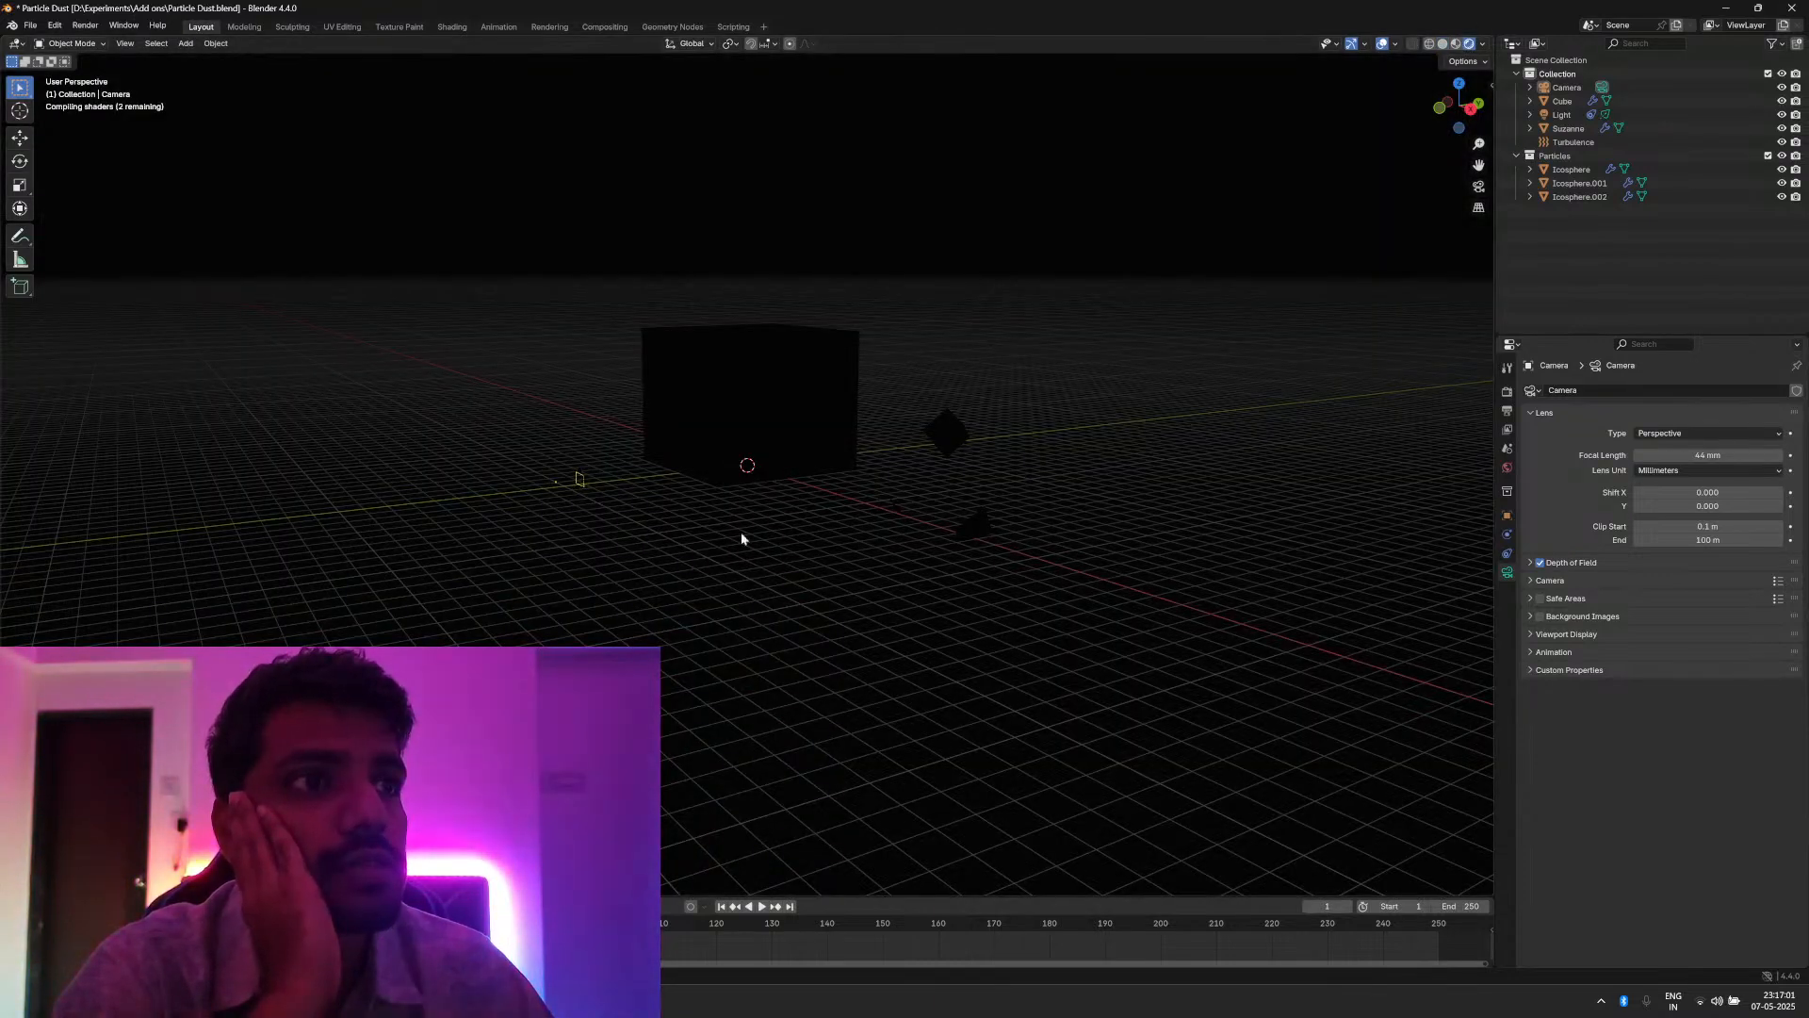
{"action": "middle_click_drag", "start_coordinate": [741, 532], "coordinate": [804, 420]}
{"action": "key", "text": "KP_0"}
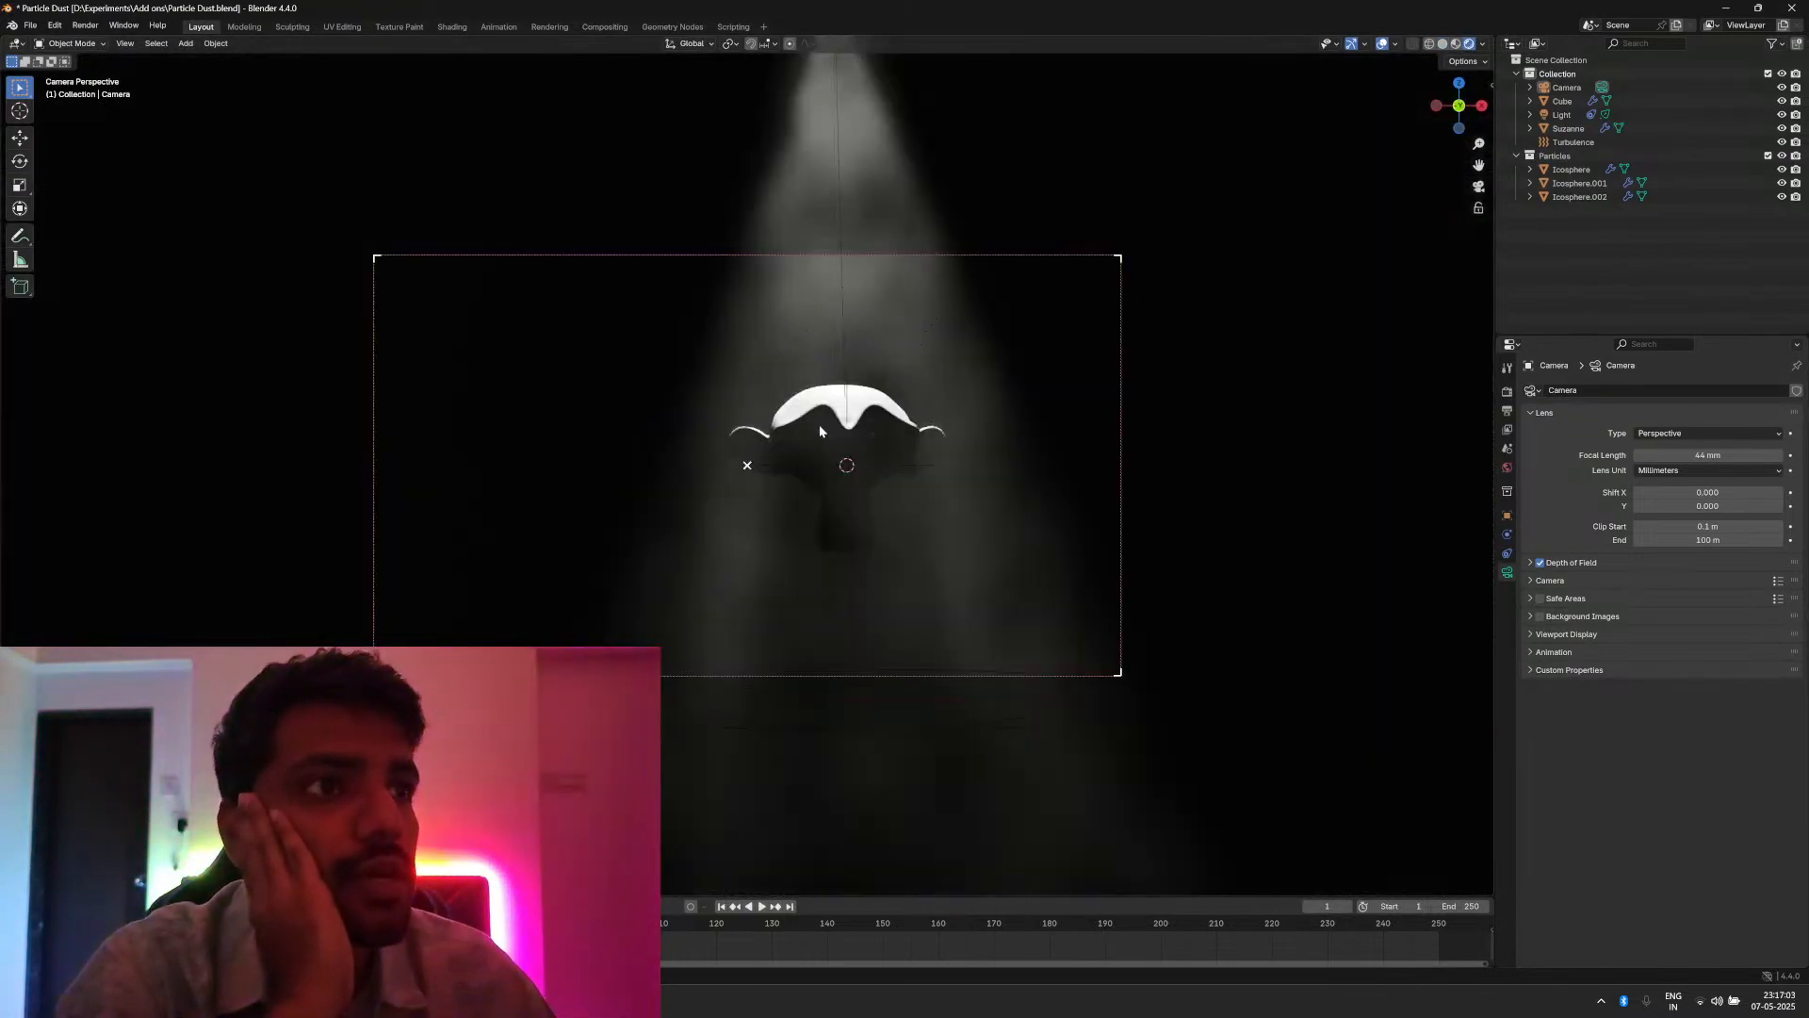
{"action": "key", "text": "Home"}
{"action": "scroll", "coordinate": [839, 396], "scroll_direction": "down", "scroll_amount": 1}
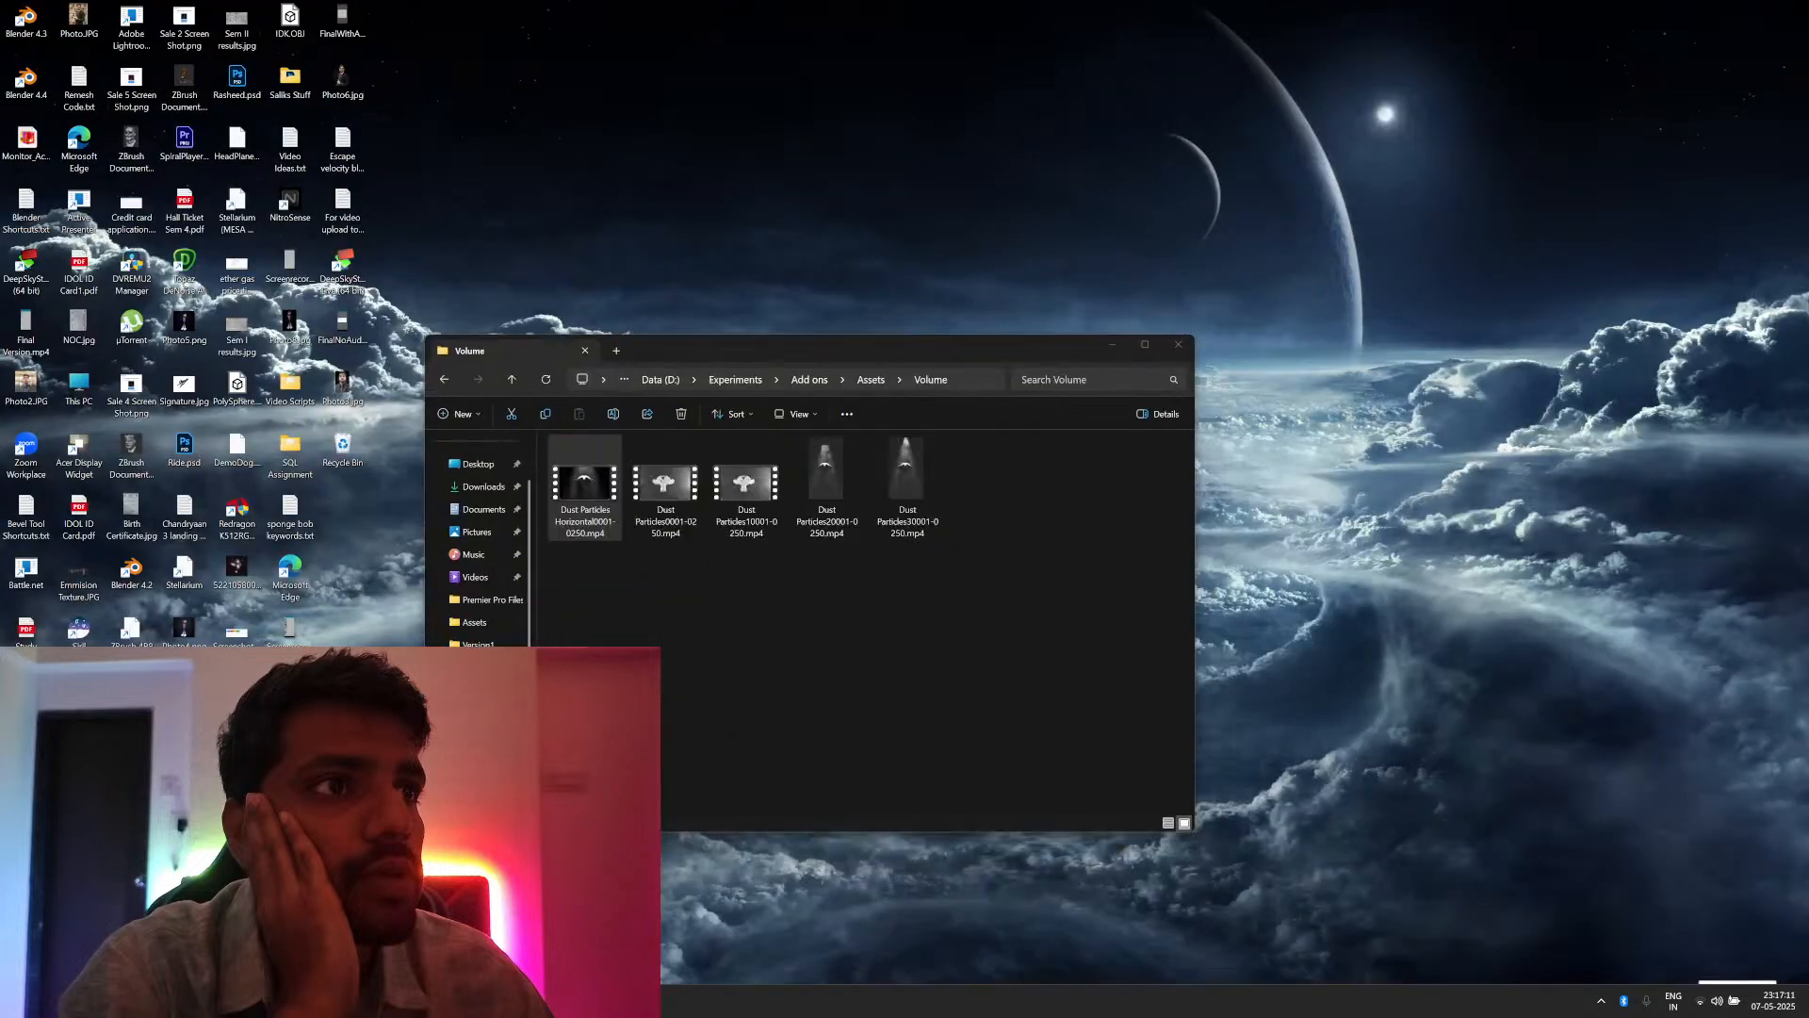
Step: View the rendered clip Dust Particles Horizontal0001-0250.mp4 from the Volume folder, close it and return to the Blender scene
{"action": "left_click", "coordinate": [480, 904]}
{"action": "double_click", "coordinate": [671, 507]}
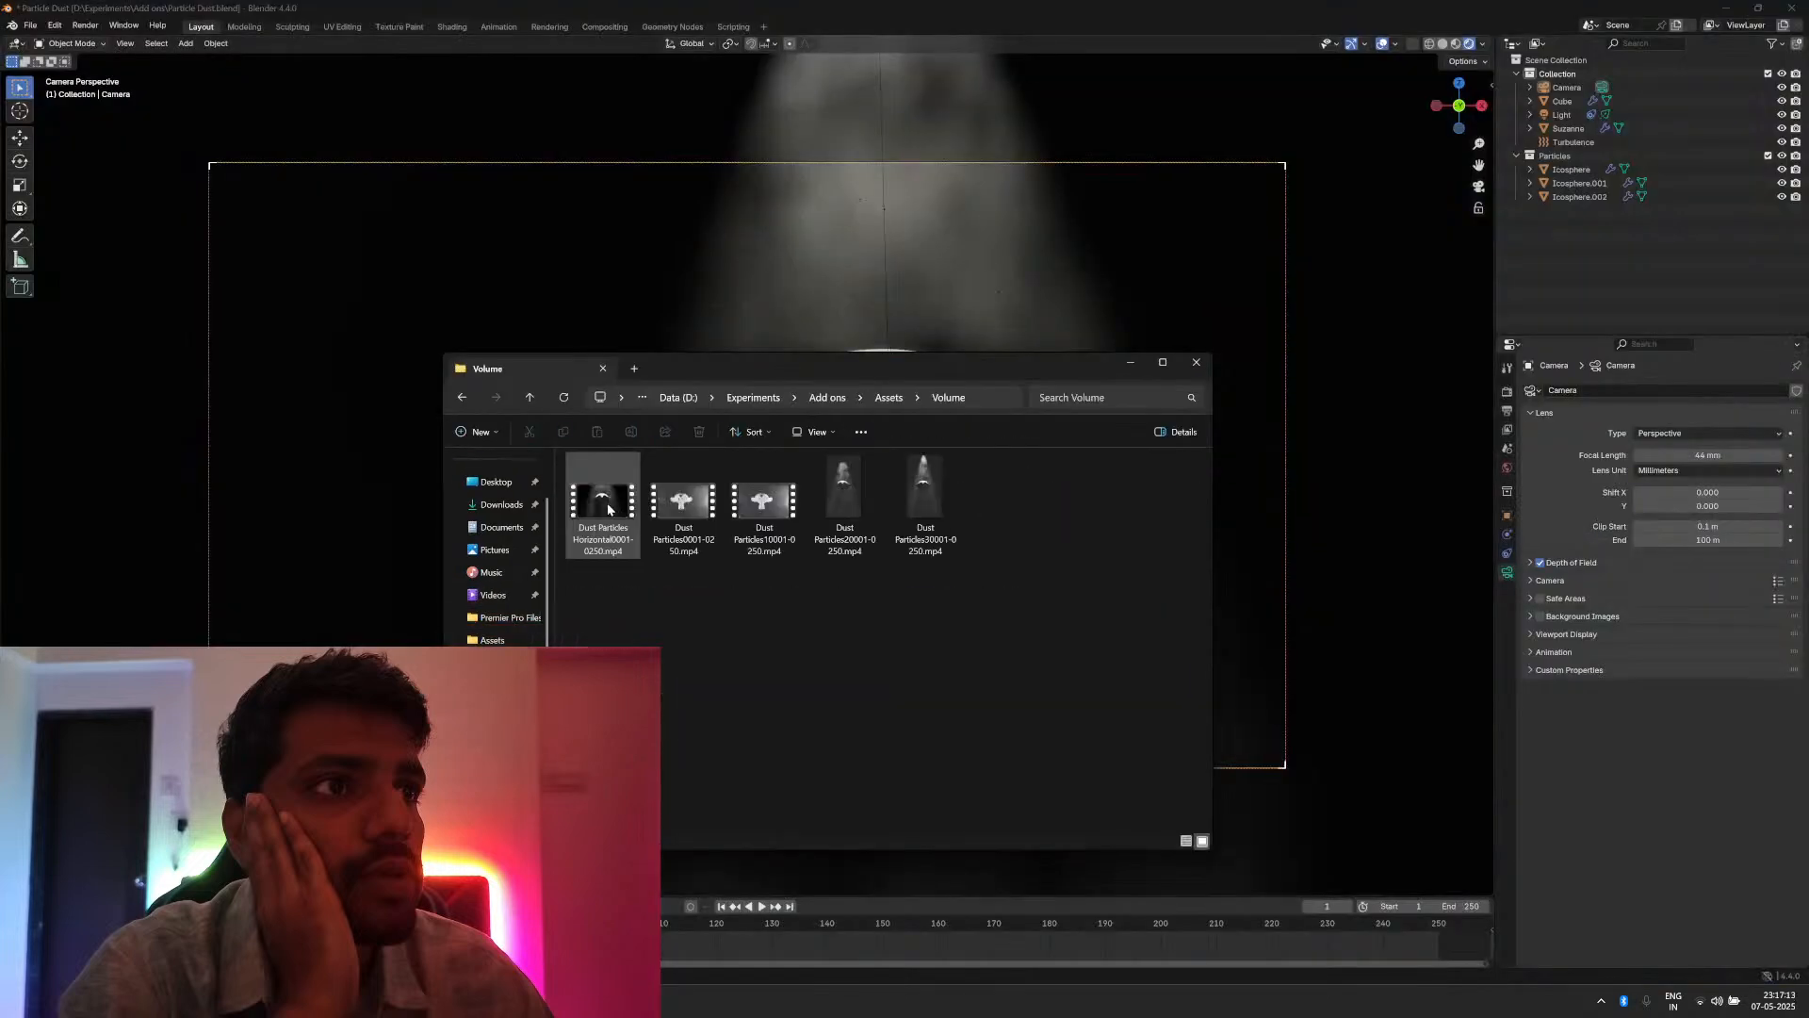
{"action": "double_click", "coordinate": [697, 491]}
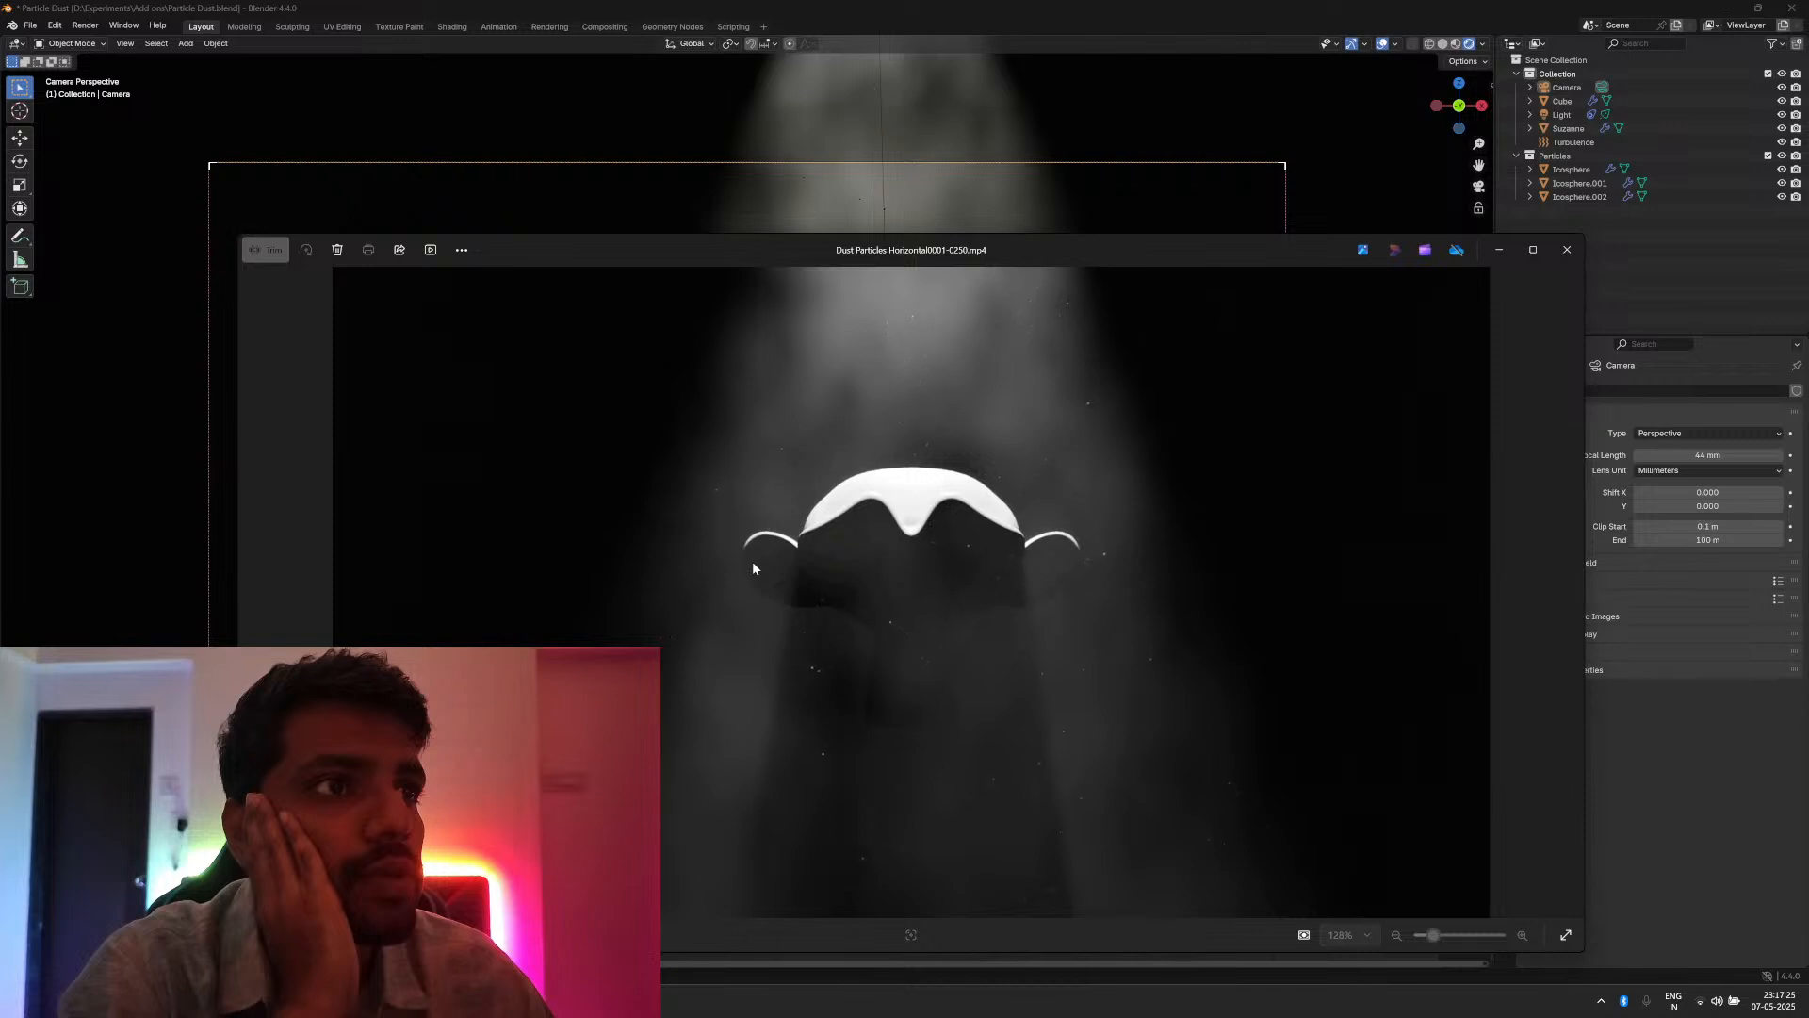
{"action": "left_click", "coordinate": [1567, 249]}
{"action": "left_click", "coordinate": [409, 543]}
Step: Delete all objects from the scene and switch the viewport back to solid shading
{"action": "left_click", "coordinate": [810, 474]}
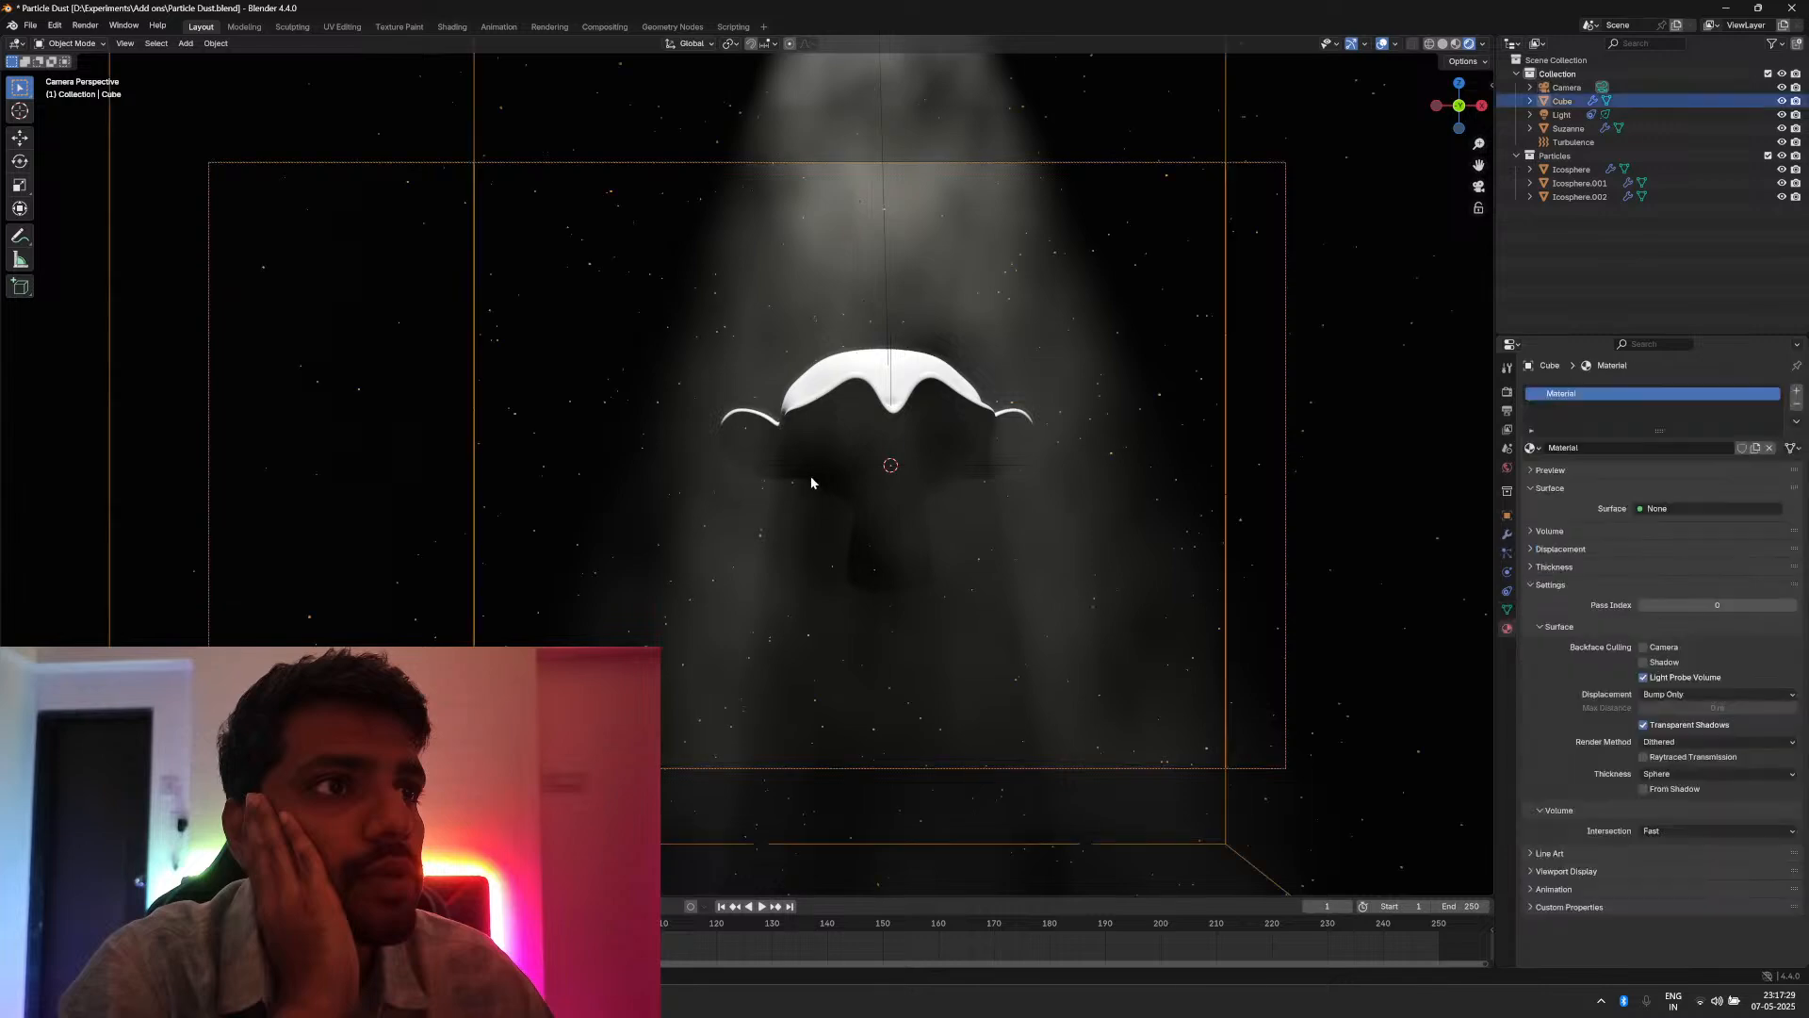
{"action": "scroll", "coordinate": [810, 475], "scroll_direction": "down", "scroll_amount": 1}
{"action": "scroll", "coordinate": [437, 530], "scroll_direction": "down", "scroll_amount": 4}
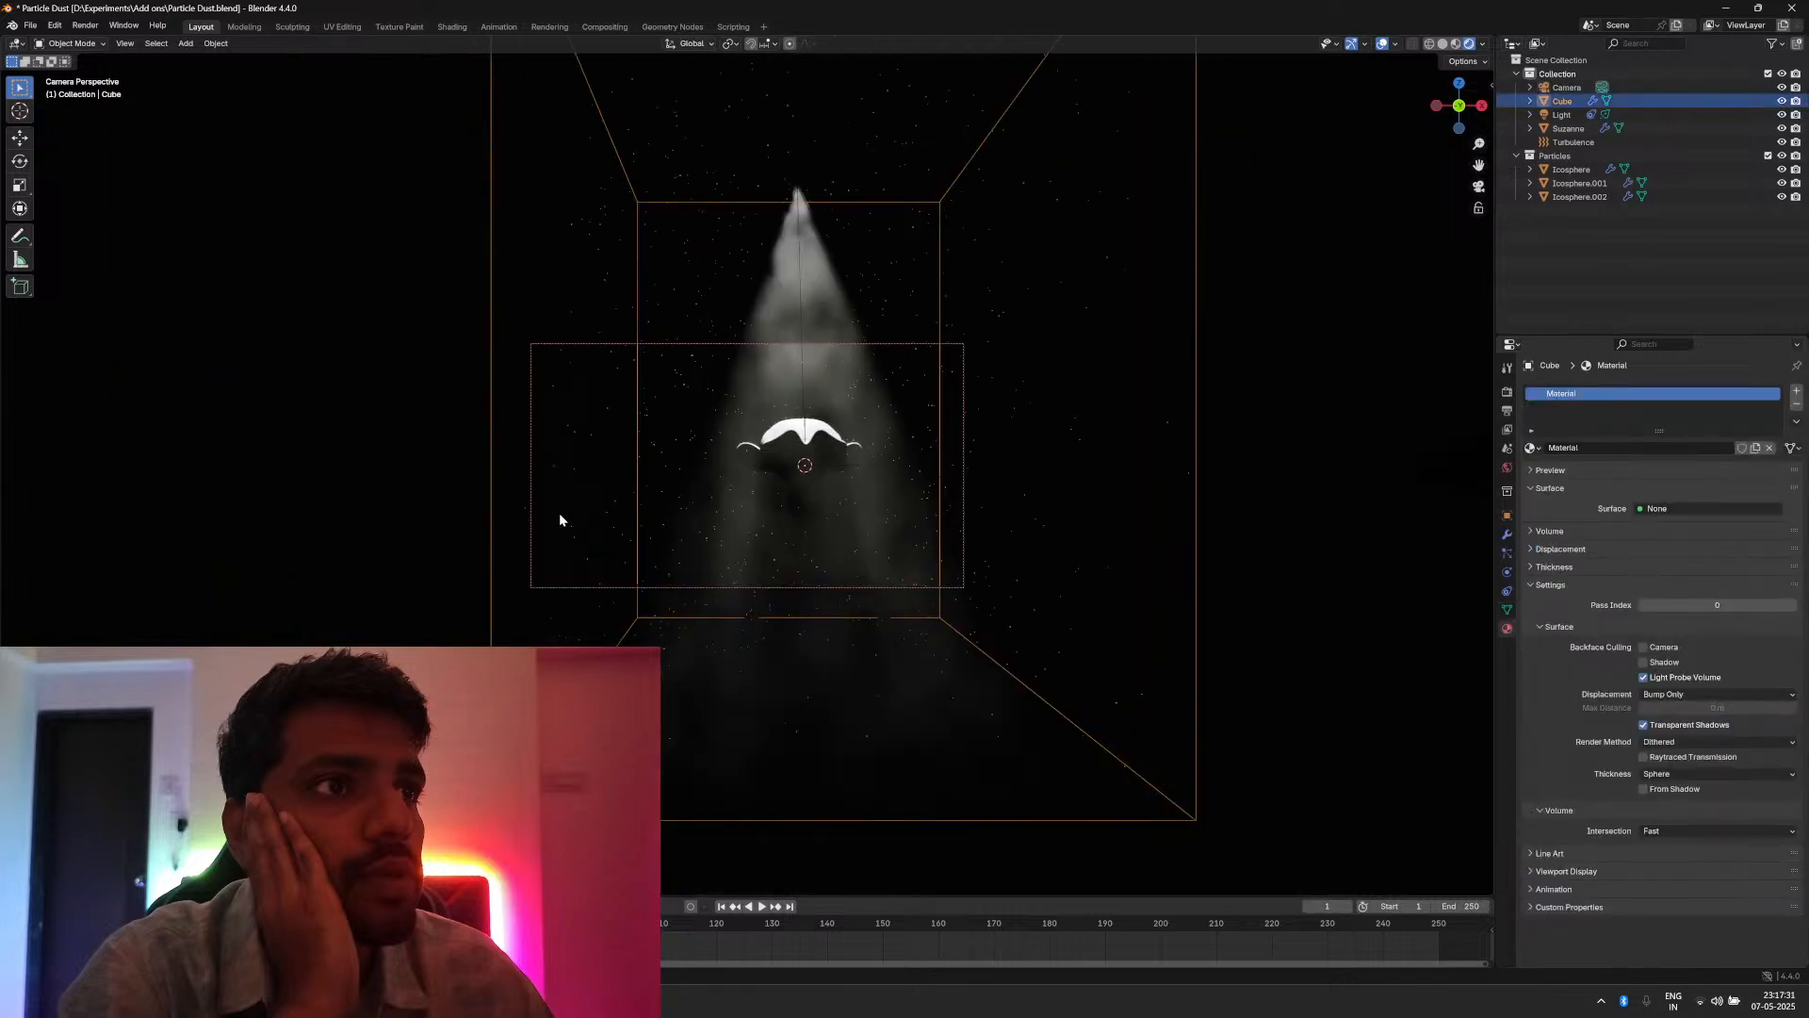
{"action": "middle_click_drag", "start_coordinate": [1010, 482], "coordinate": [482, 464]}
{"action": "key", "text": "a"}
{"action": "key", "text": "Delete"}
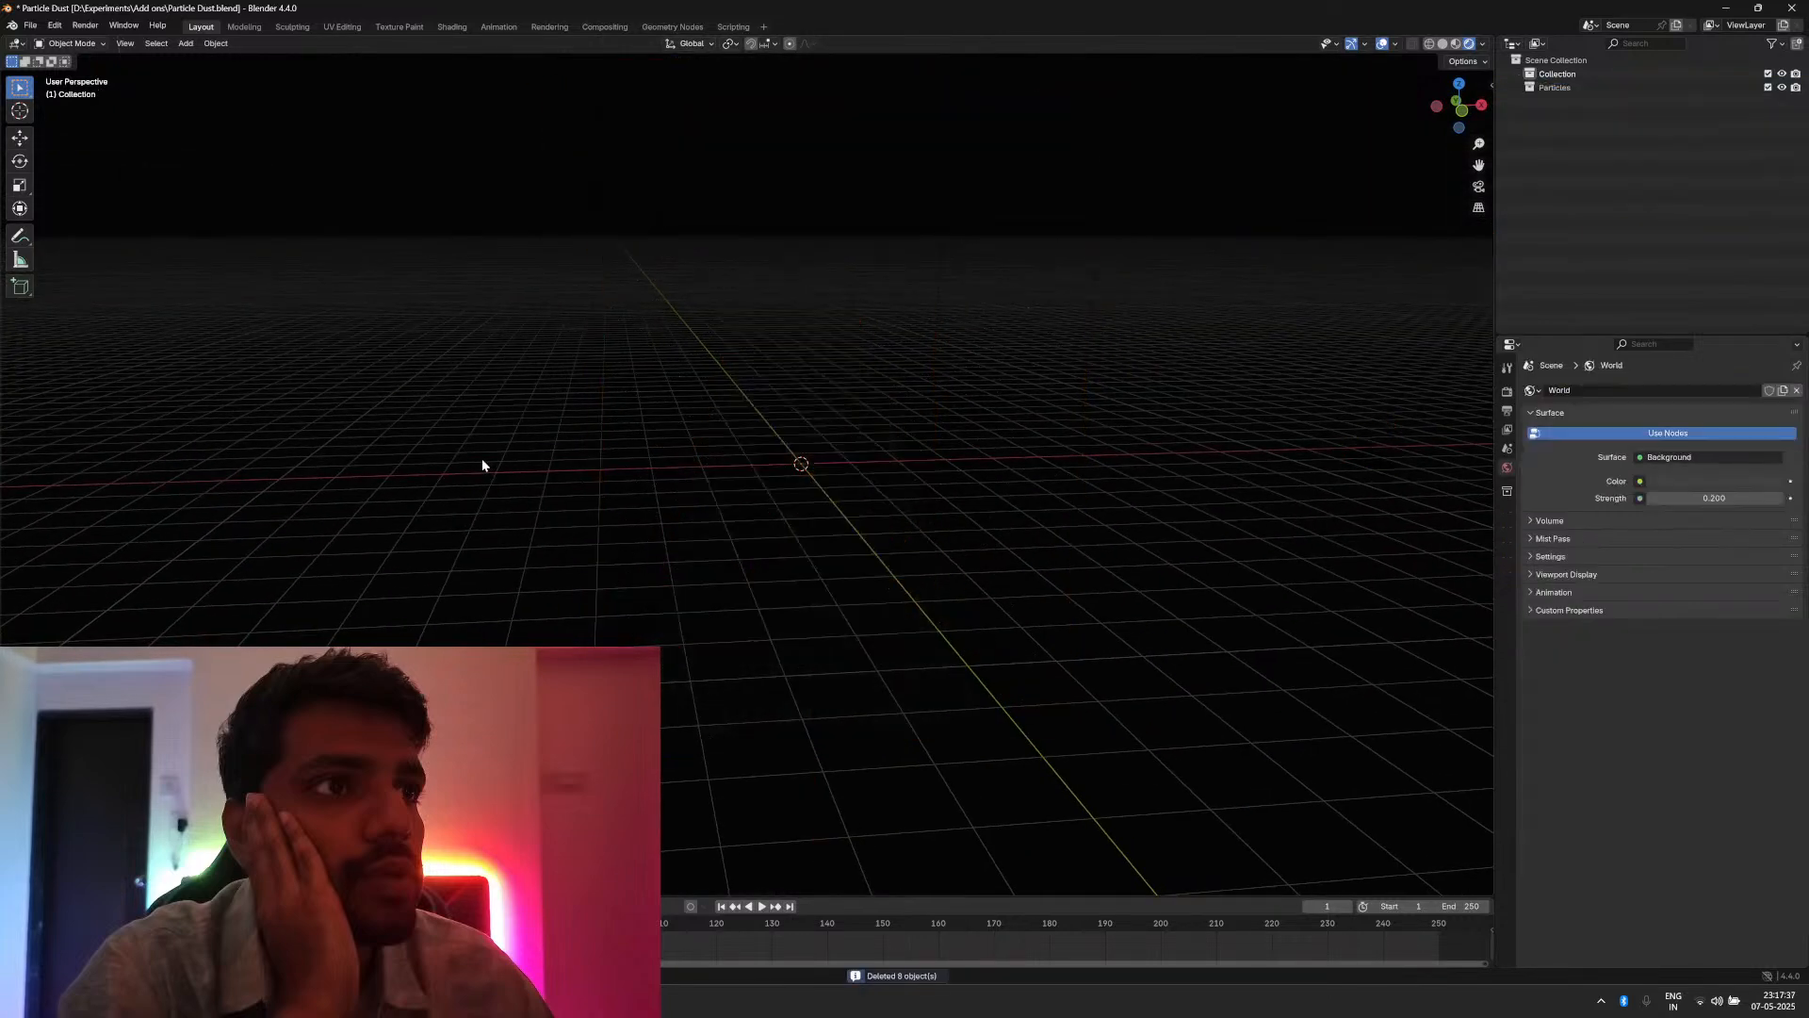
{"action": "left_click", "coordinate": [1441, 43]}
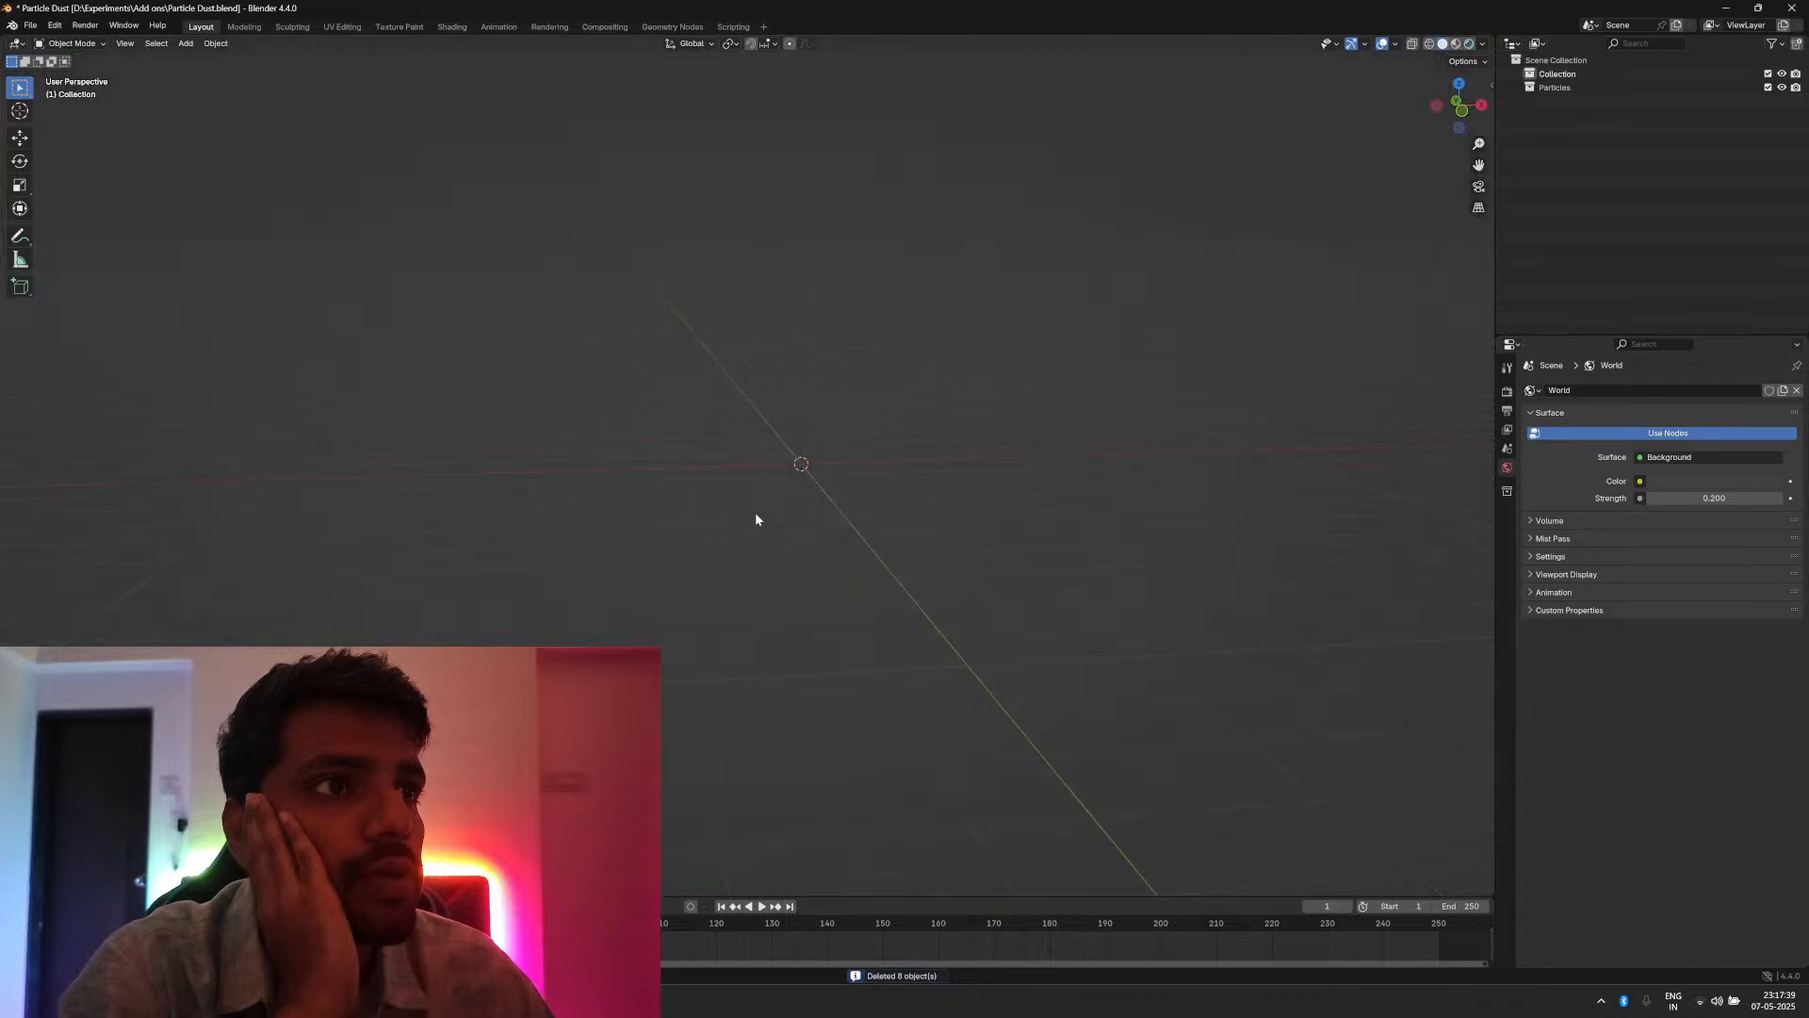
Step: Add a monkey mesh at the origin and give it a level 2 subdivision surface
{"action": "middle_click_drag", "start_coordinate": [755, 512], "coordinate": [752, 512]}
{"action": "key", "text": "shift+a"}
{"action": "mouse_move", "coordinate": [797, 502]}
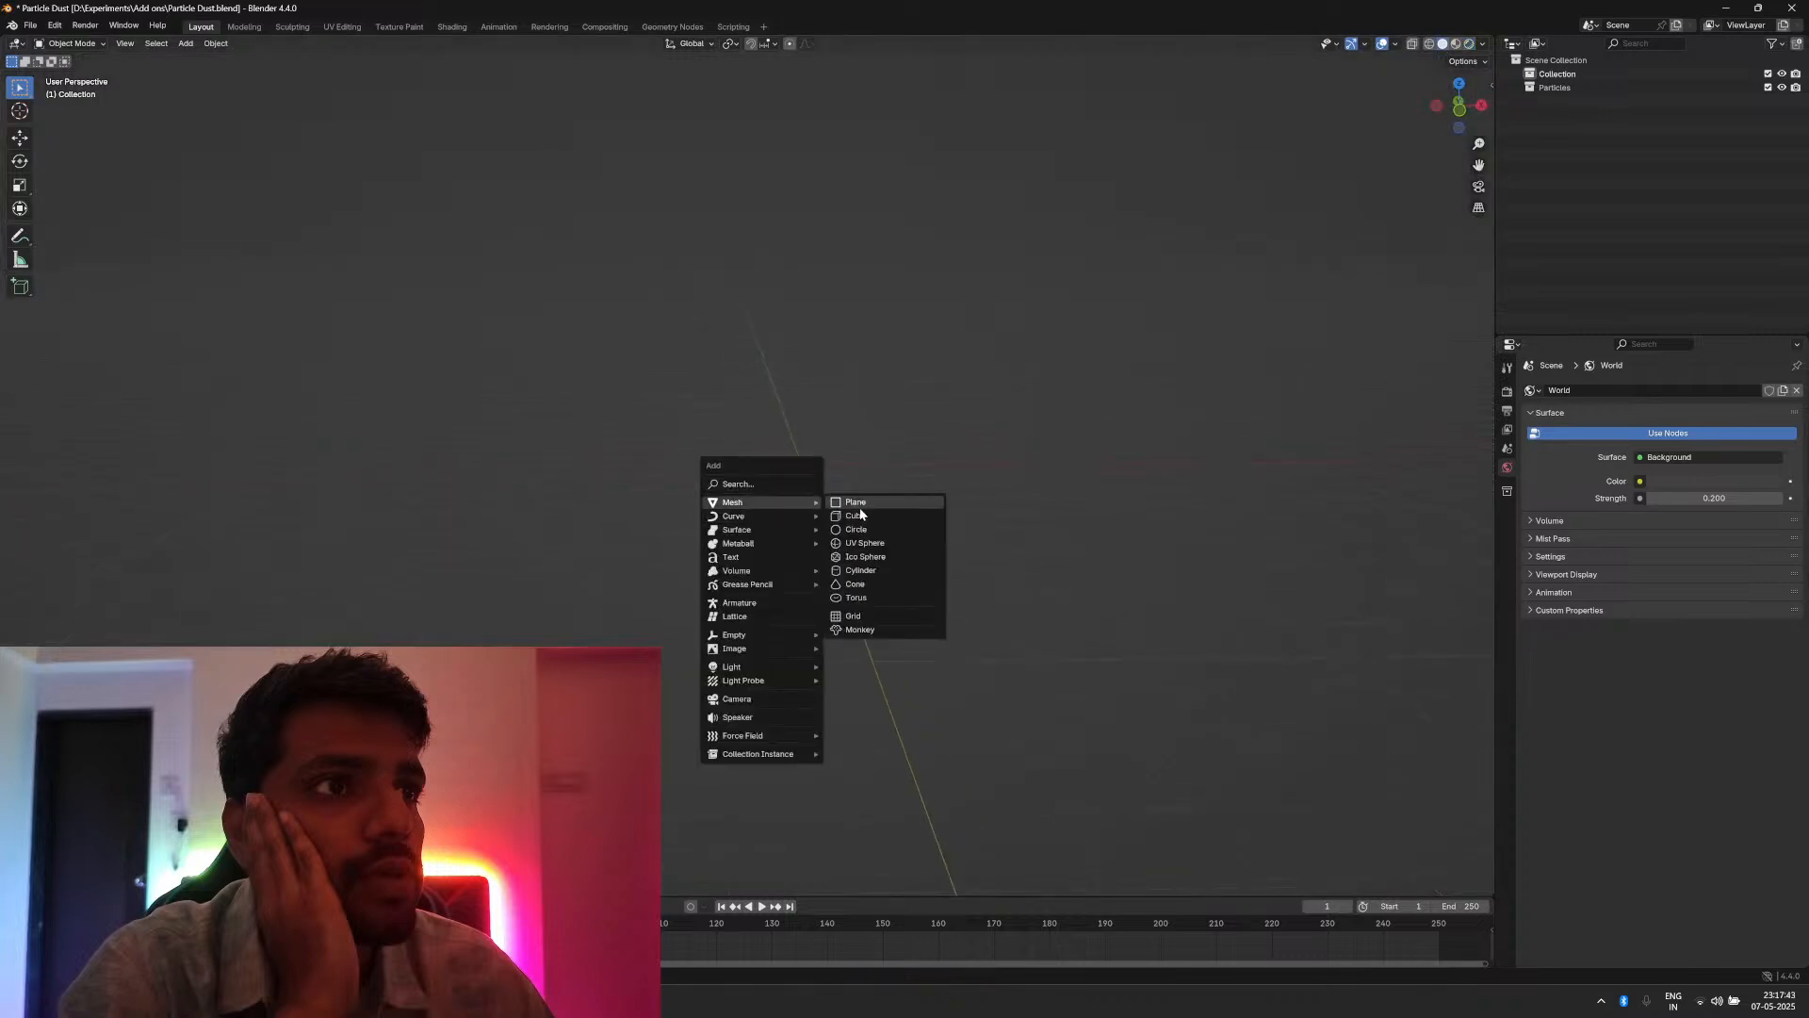
{"action": "left_click", "coordinate": [842, 630]}
{"action": "scroll", "coordinate": [740, 485], "scroll_direction": "up", "scroll_amount": 4}
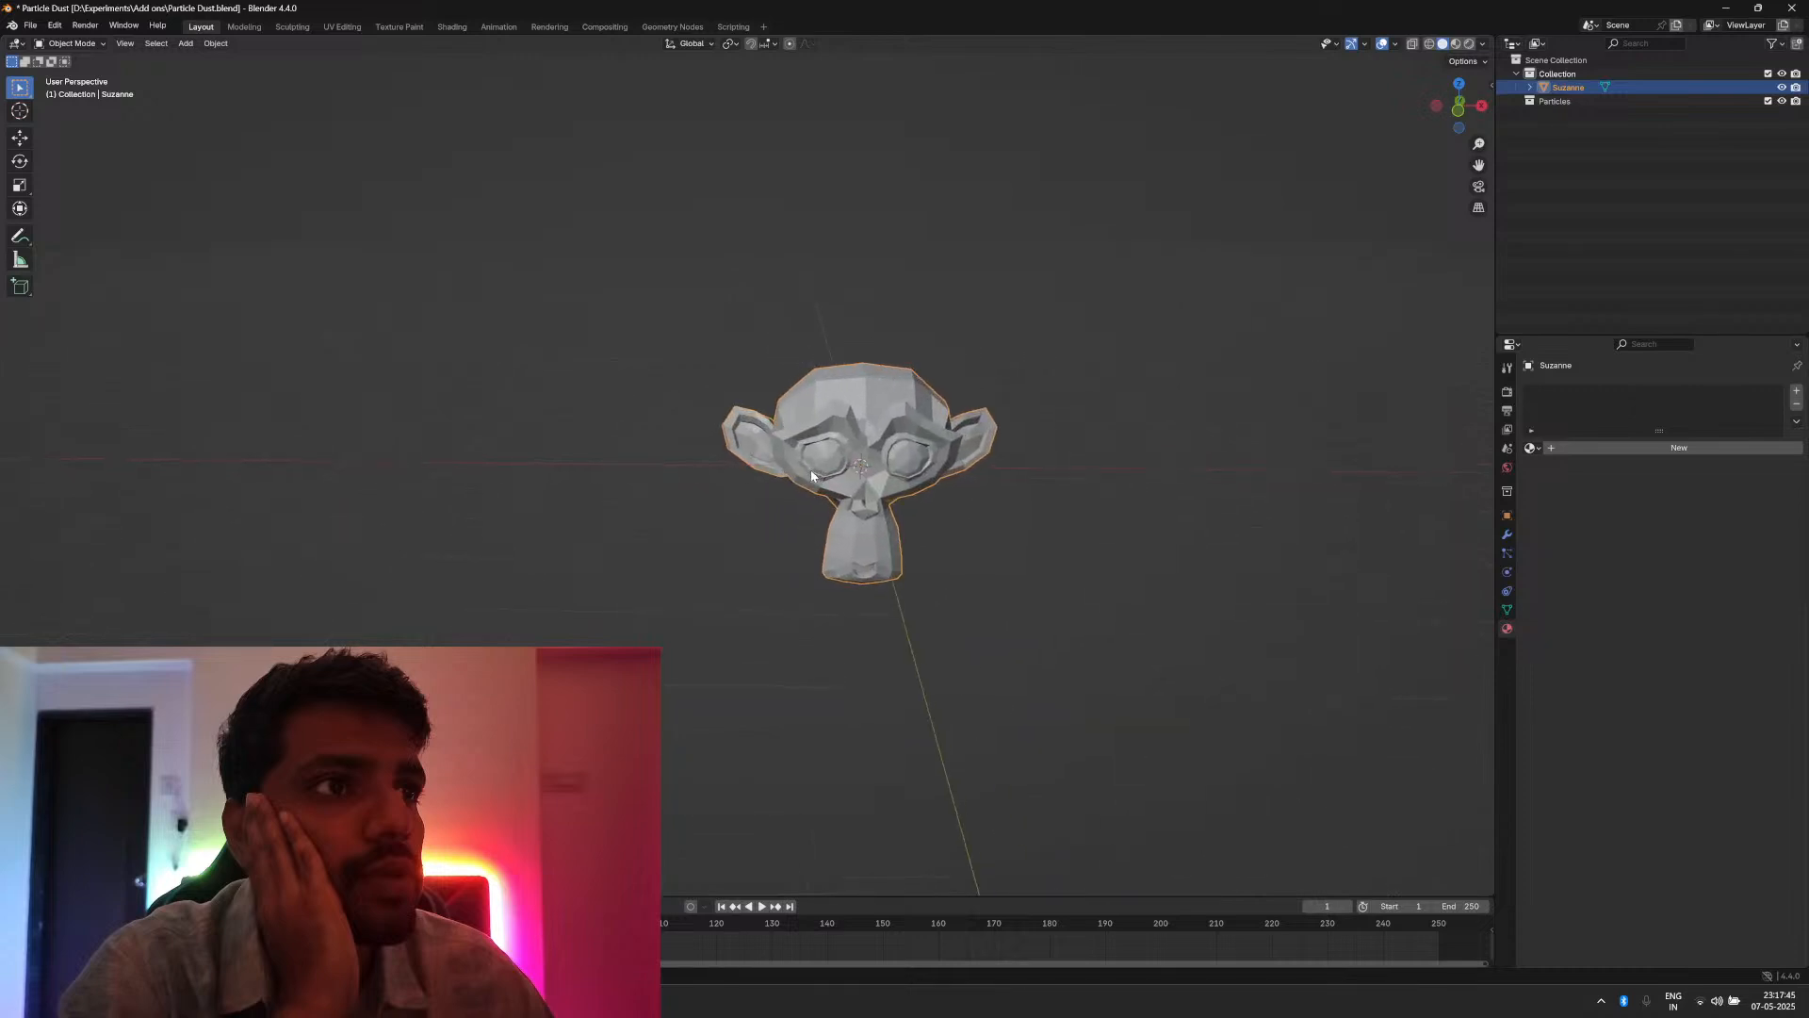
{"action": "key", "text": "KP_Decimal"}
{"action": "scroll", "coordinate": [801, 518], "scroll_direction": "down", "scroll_amount": 4}
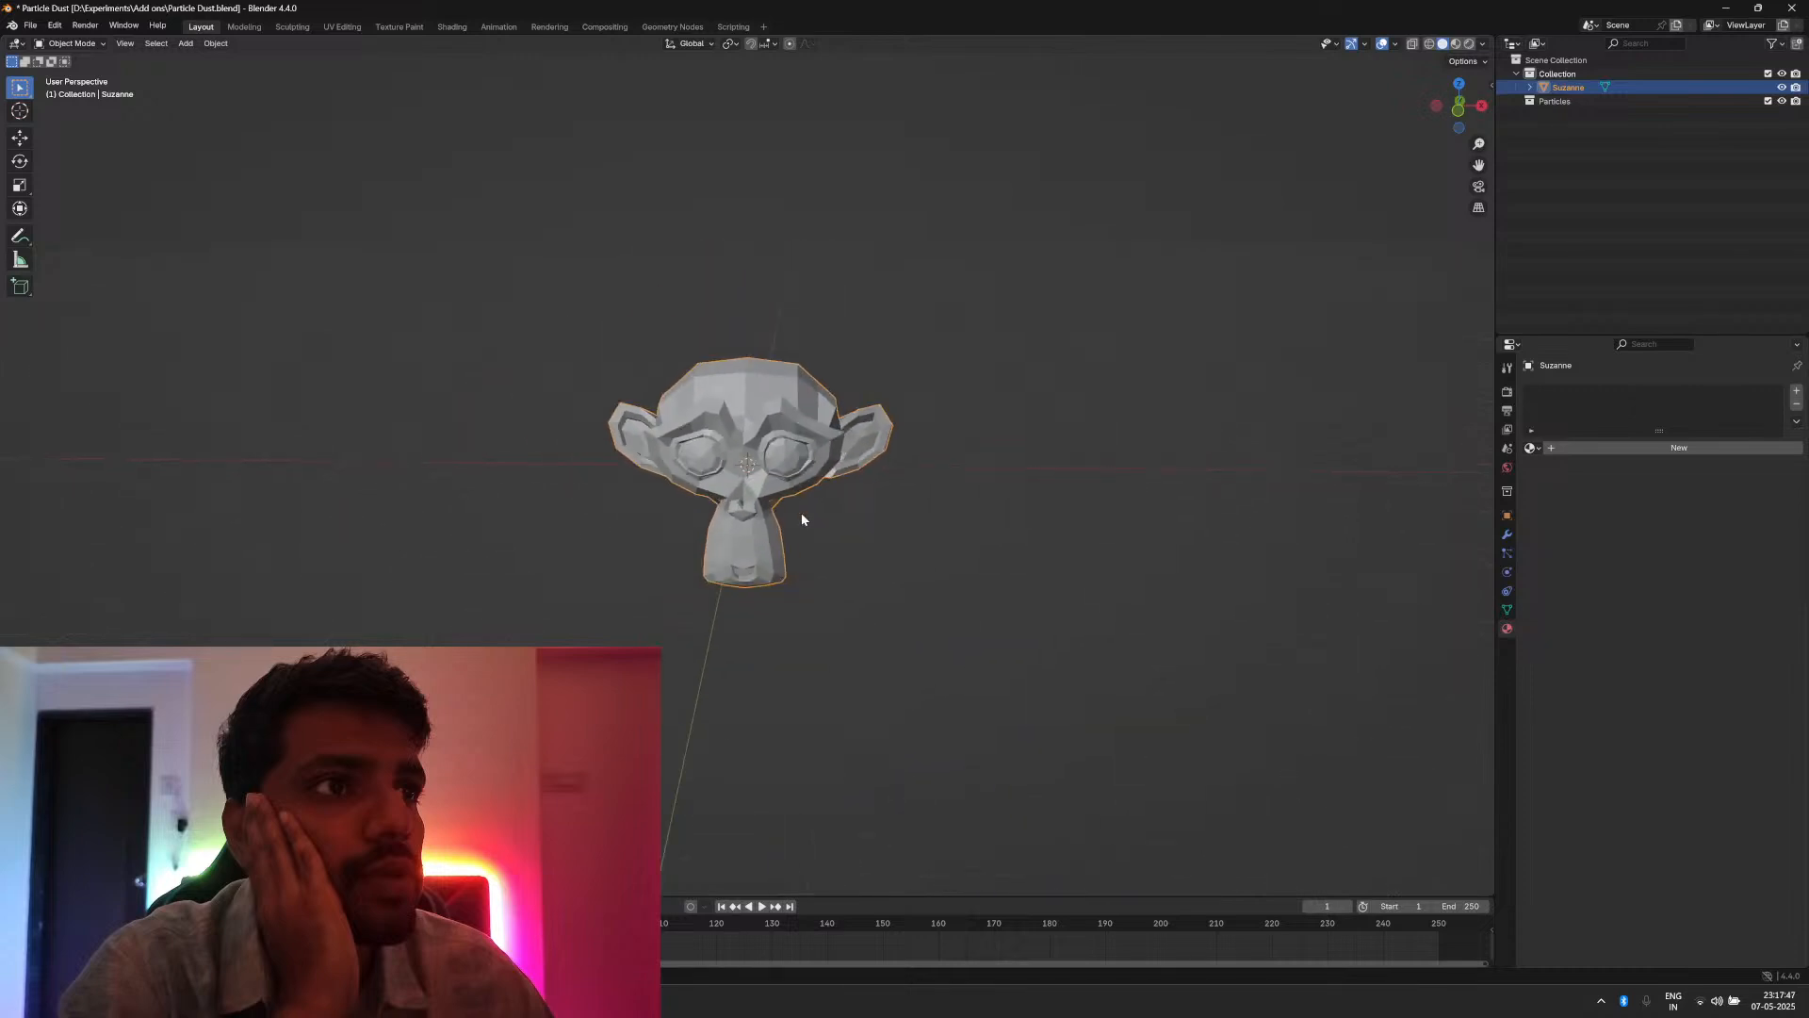
{"action": "key", "text": "ctrl+2"}
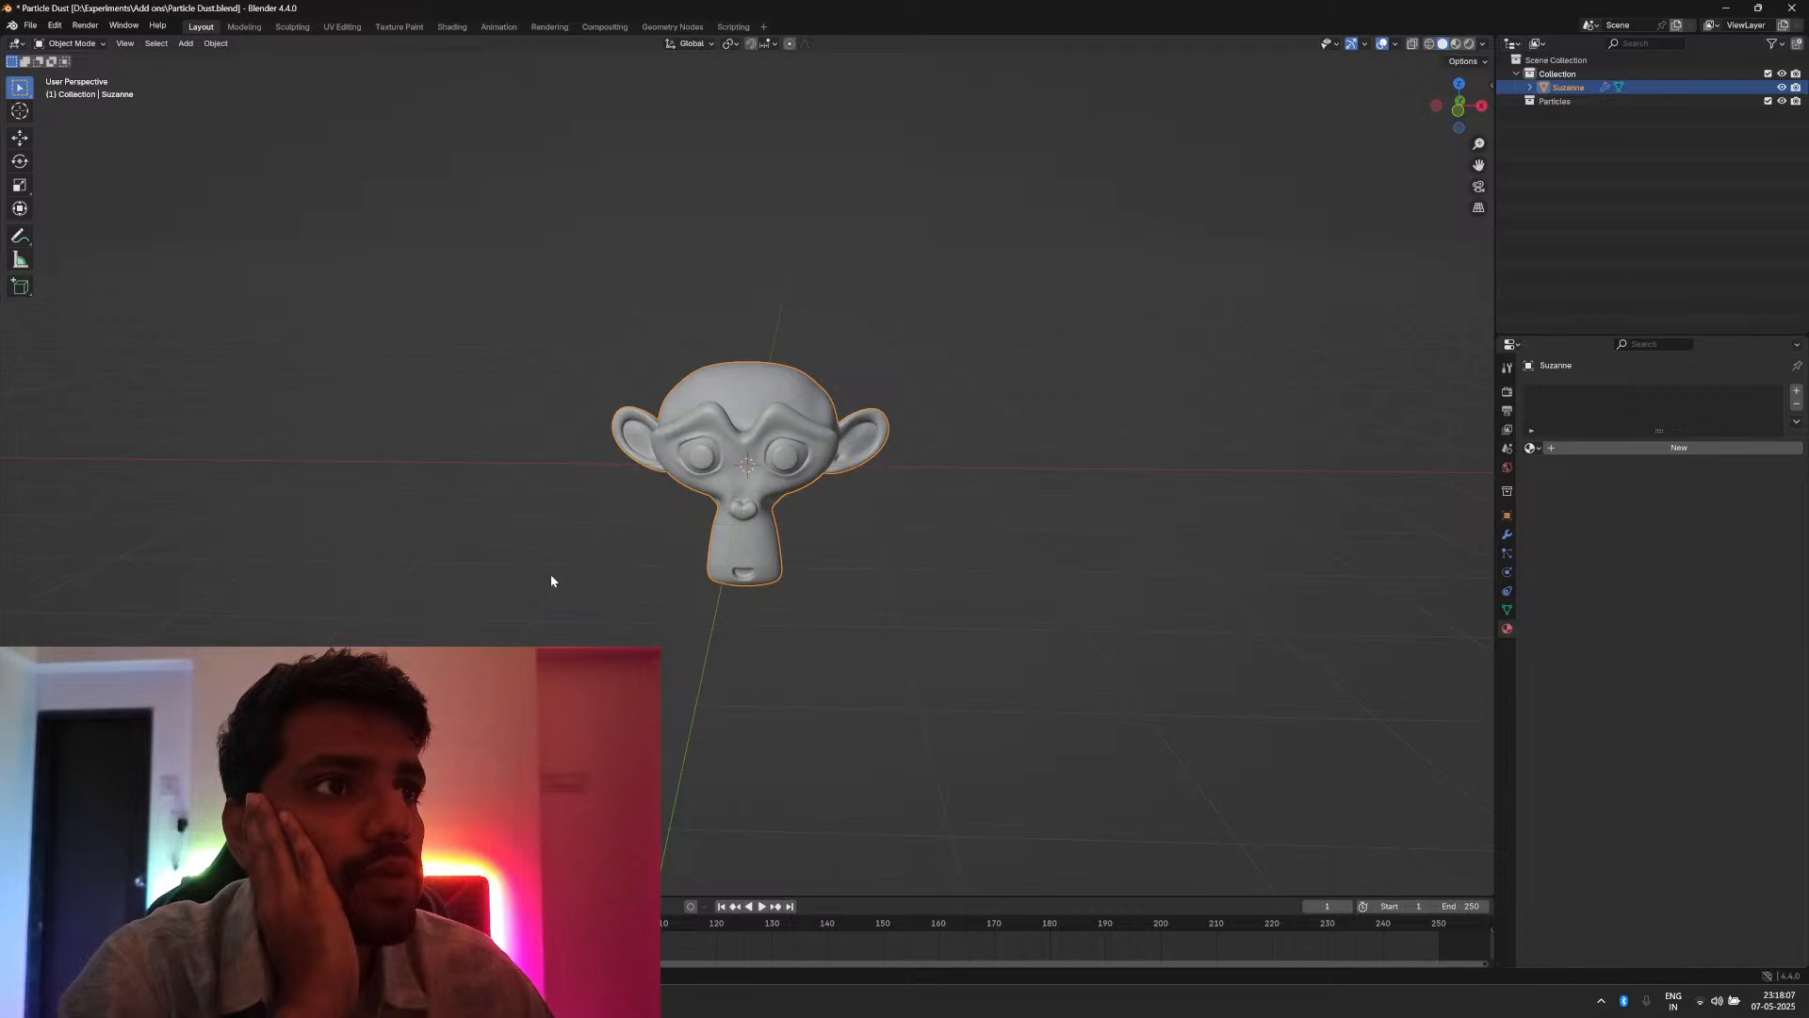
Step: Apply Shade Smooth and then Shade Auto Smooth to the monkey head
{"action": "scroll", "coordinate": [736, 490], "scroll_direction": "up", "scroll_amount": 3}
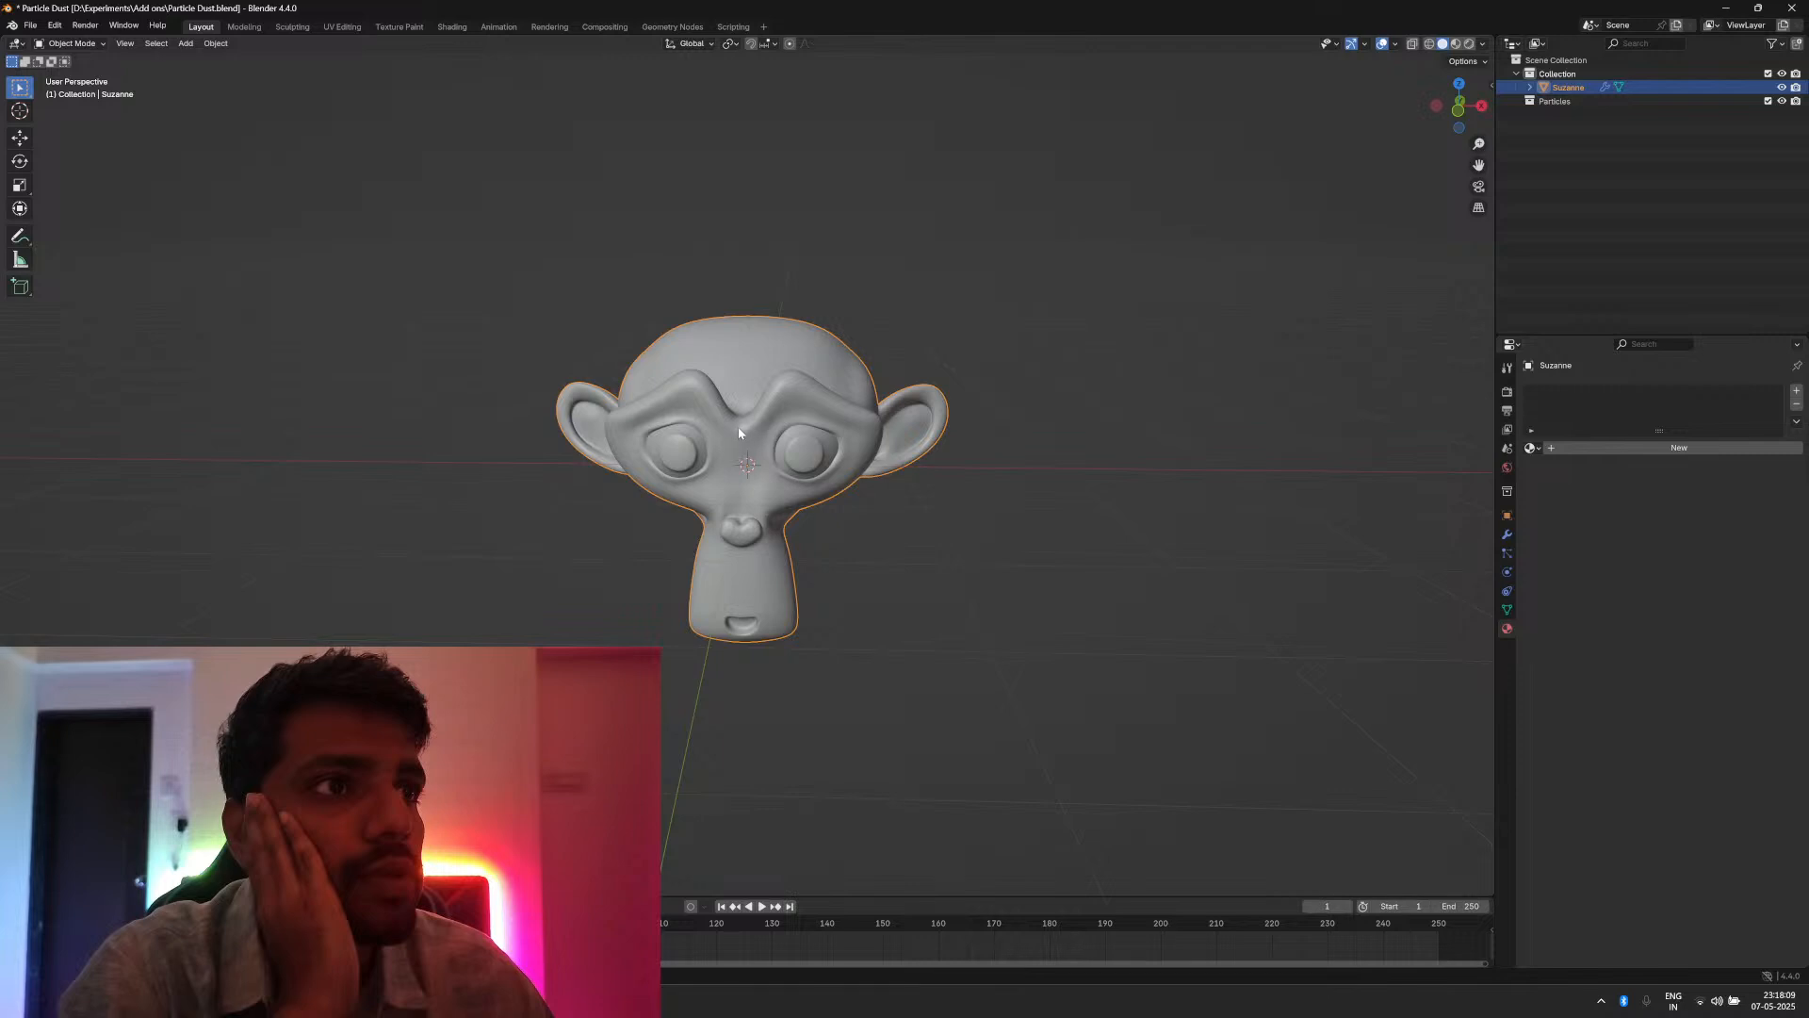
{"action": "middle_click_drag", "start_coordinate": [738, 426], "coordinate": [748, 364]}
{"action": "right_click", "coordinate": [748, 364]}
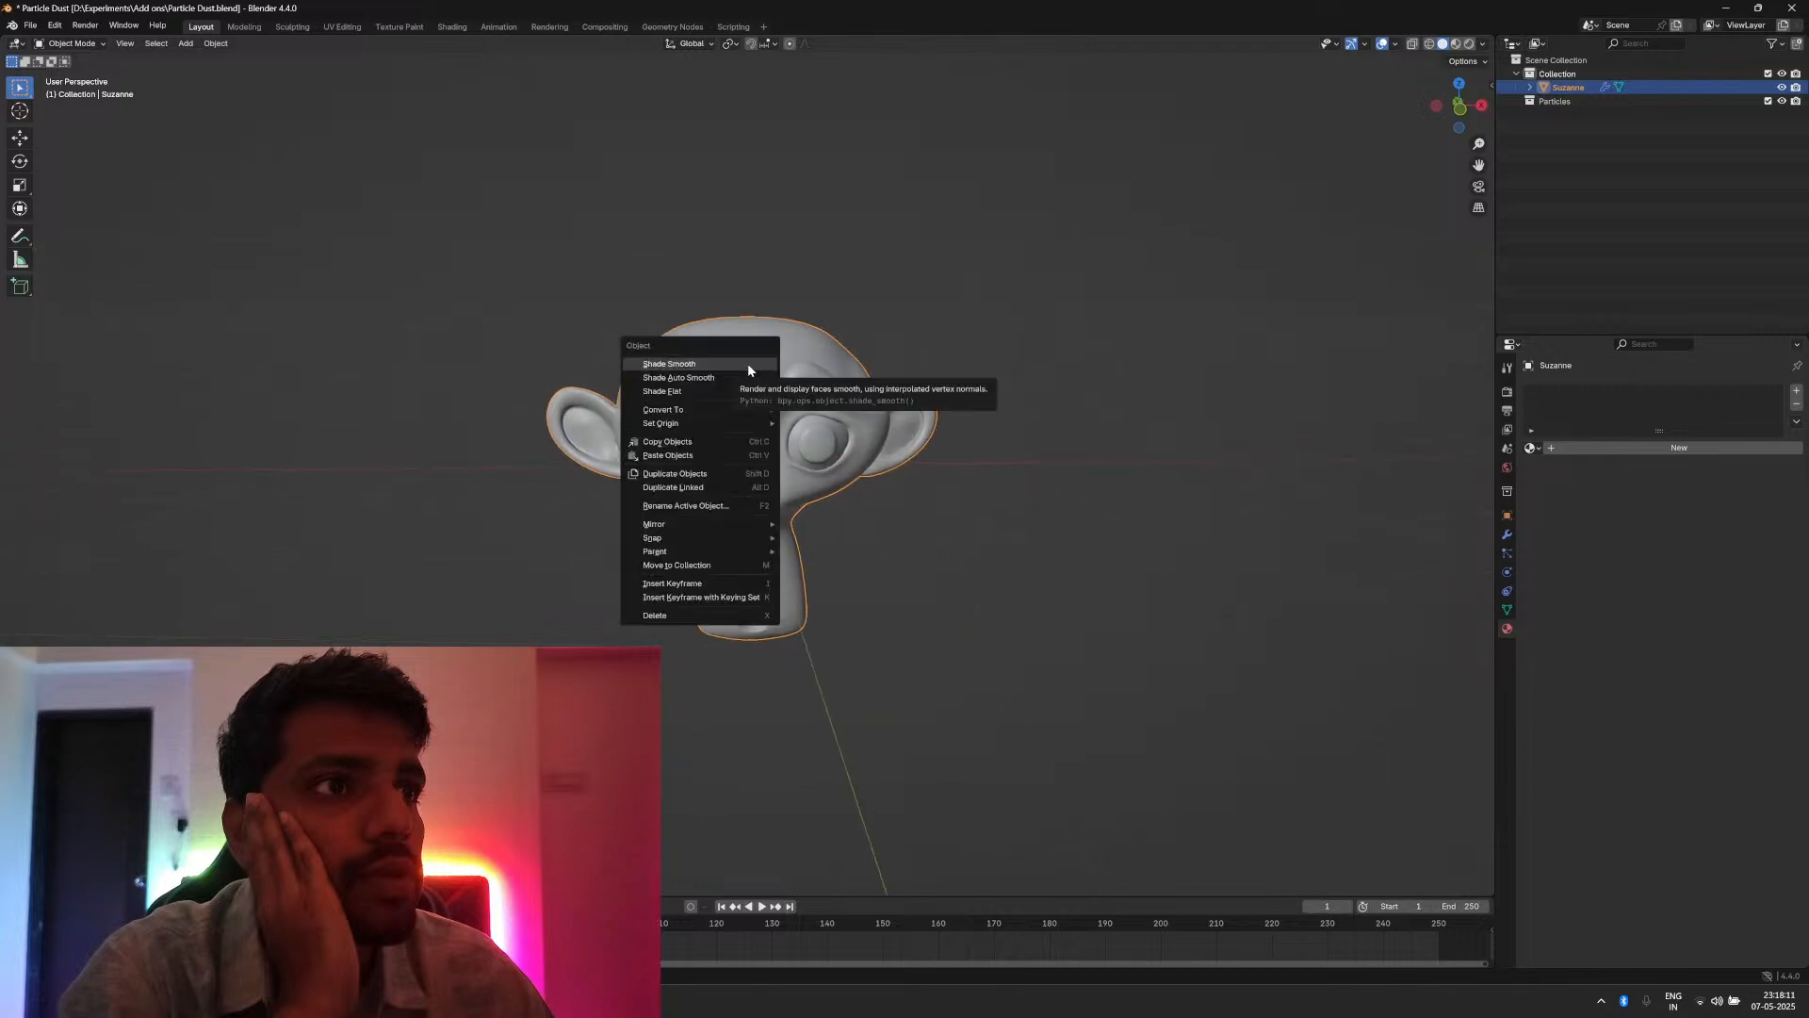
{"action": "left_click", "coordinate": [749, 364]}
{"action": "right_click", "coordinate": [731, 433]}
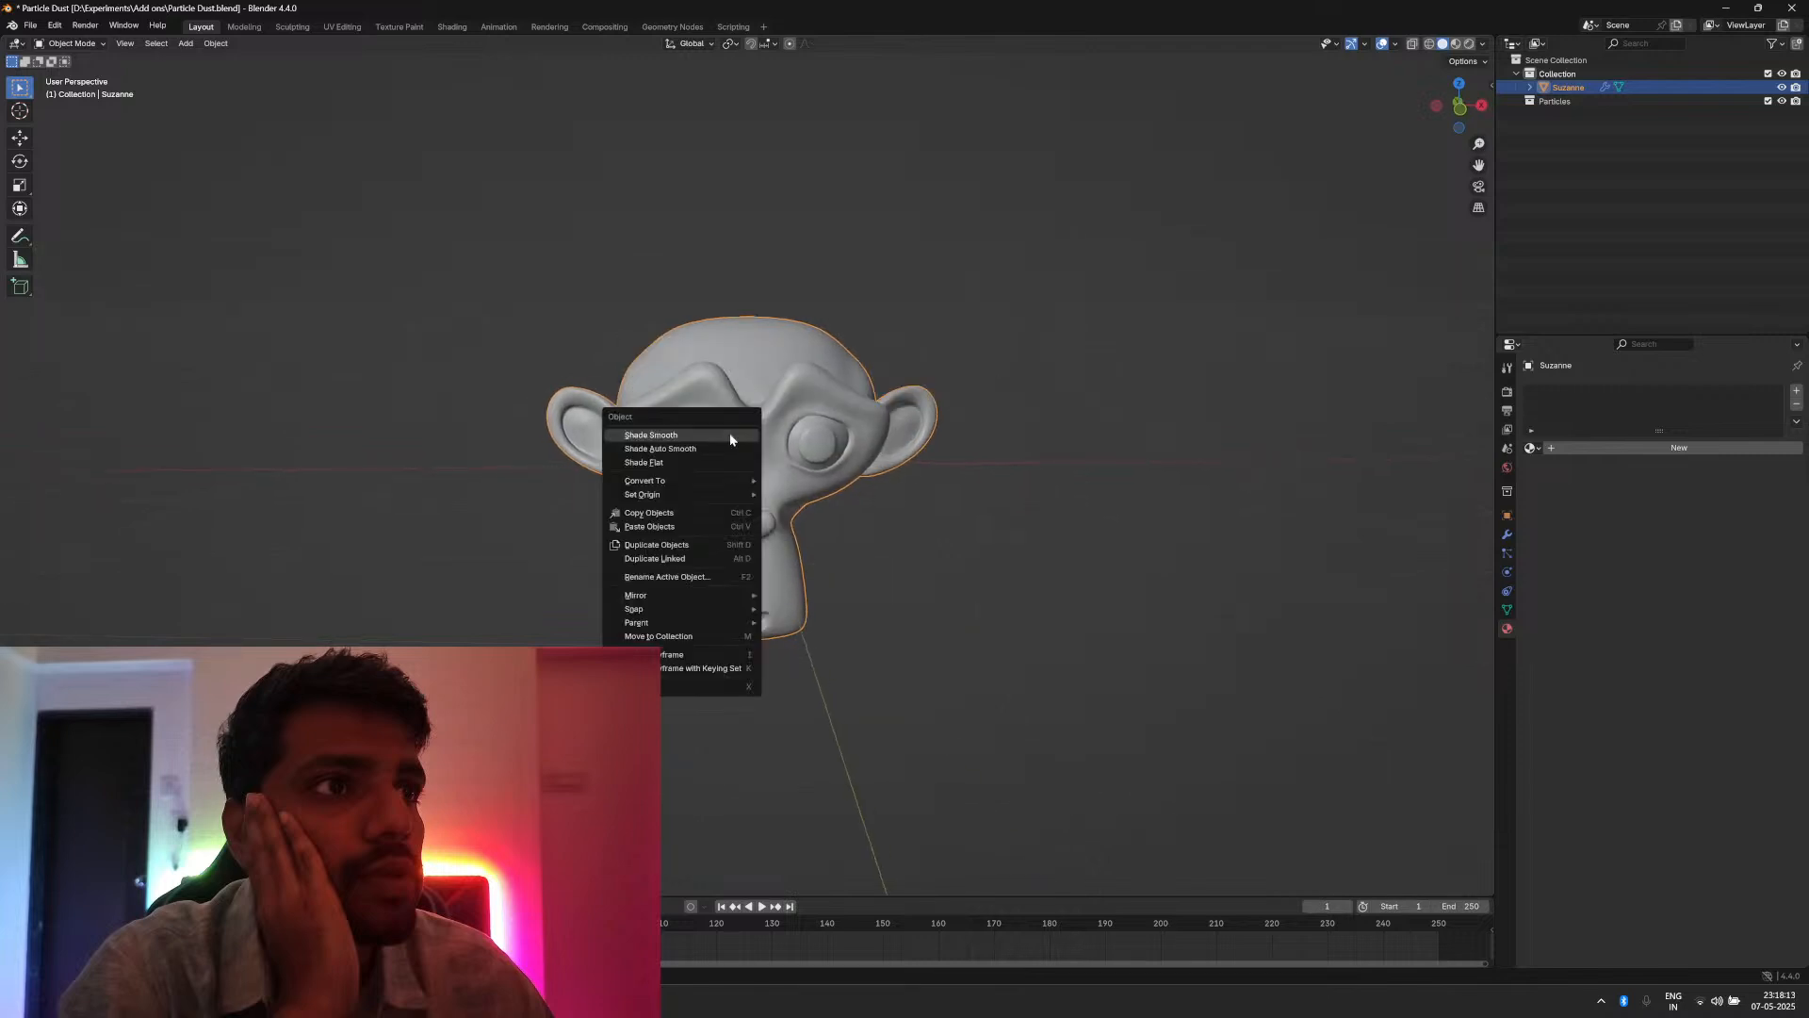
{"action": "left_click", "coordinate": [720, 451]}
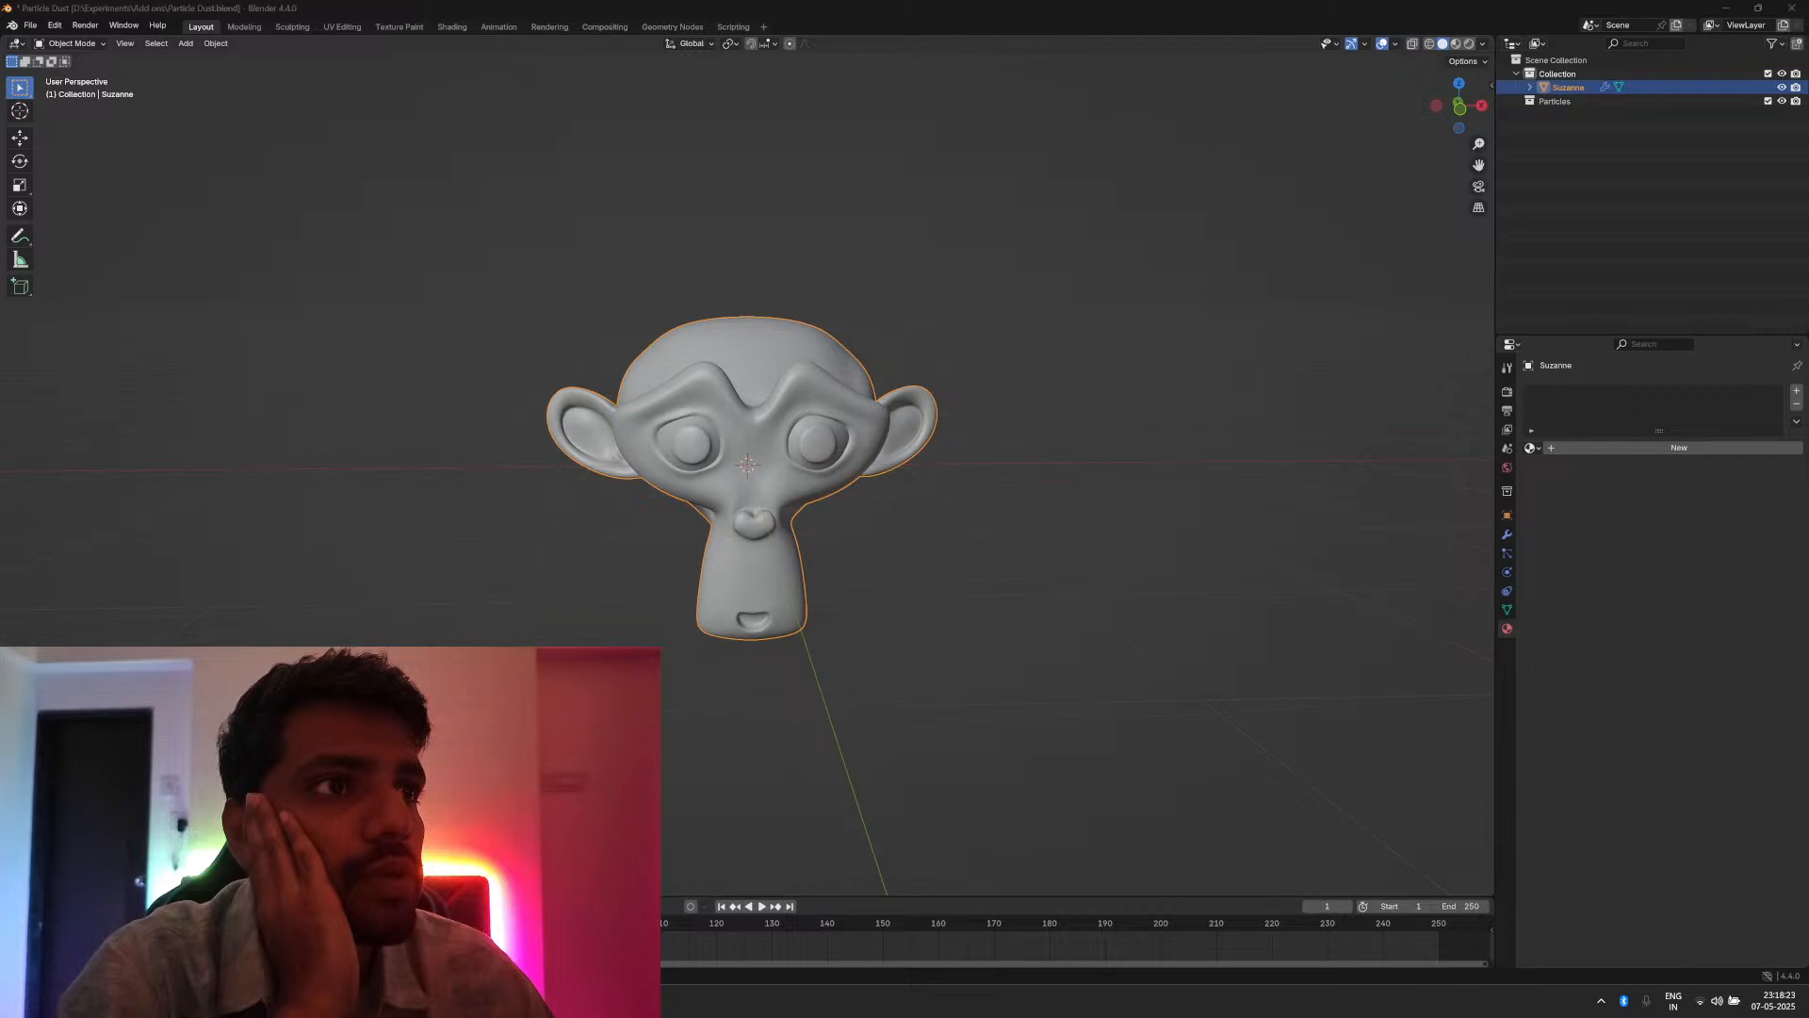
{"action": "key", "text": "alt+Tab"}
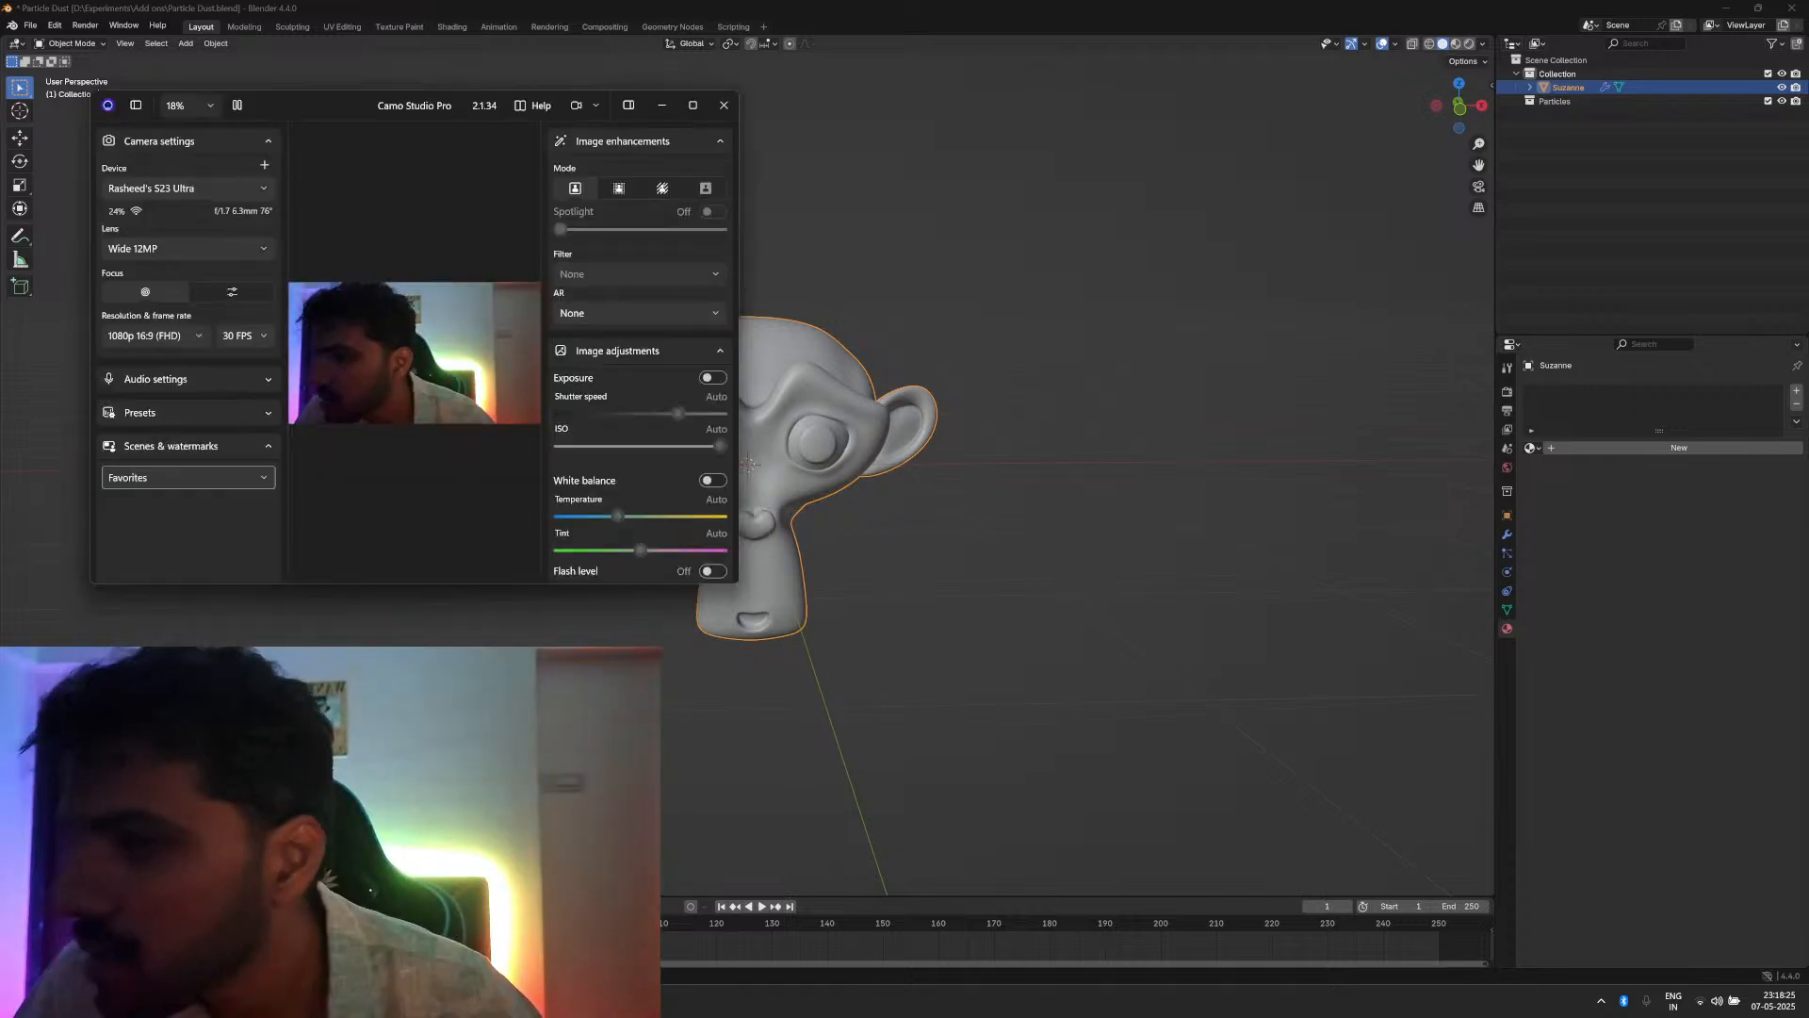
{"action": "key", "text": "alt+Tab"}
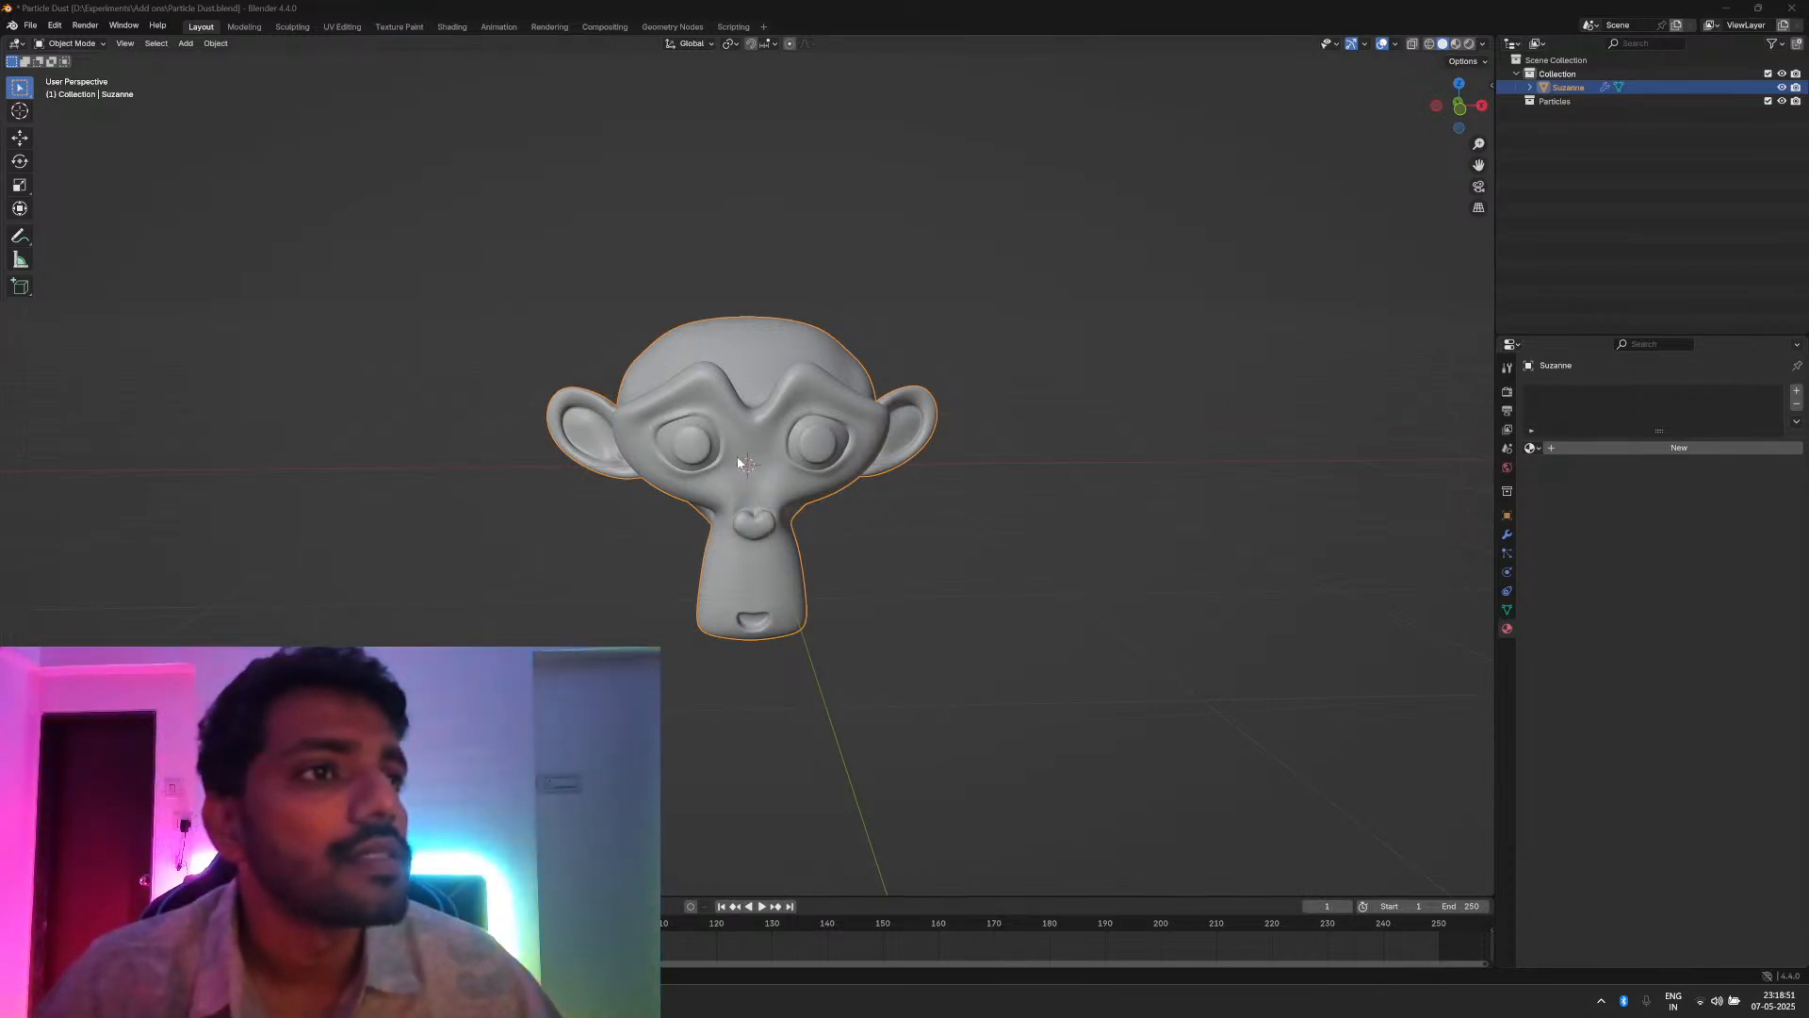
Step: Add an ico sphere and move it along the X axis until it stands clear beside the monkey head
{"action": "scroll", "coordinate": [740, 460], "scroll_direction": "down", "scroll_amount": 2}
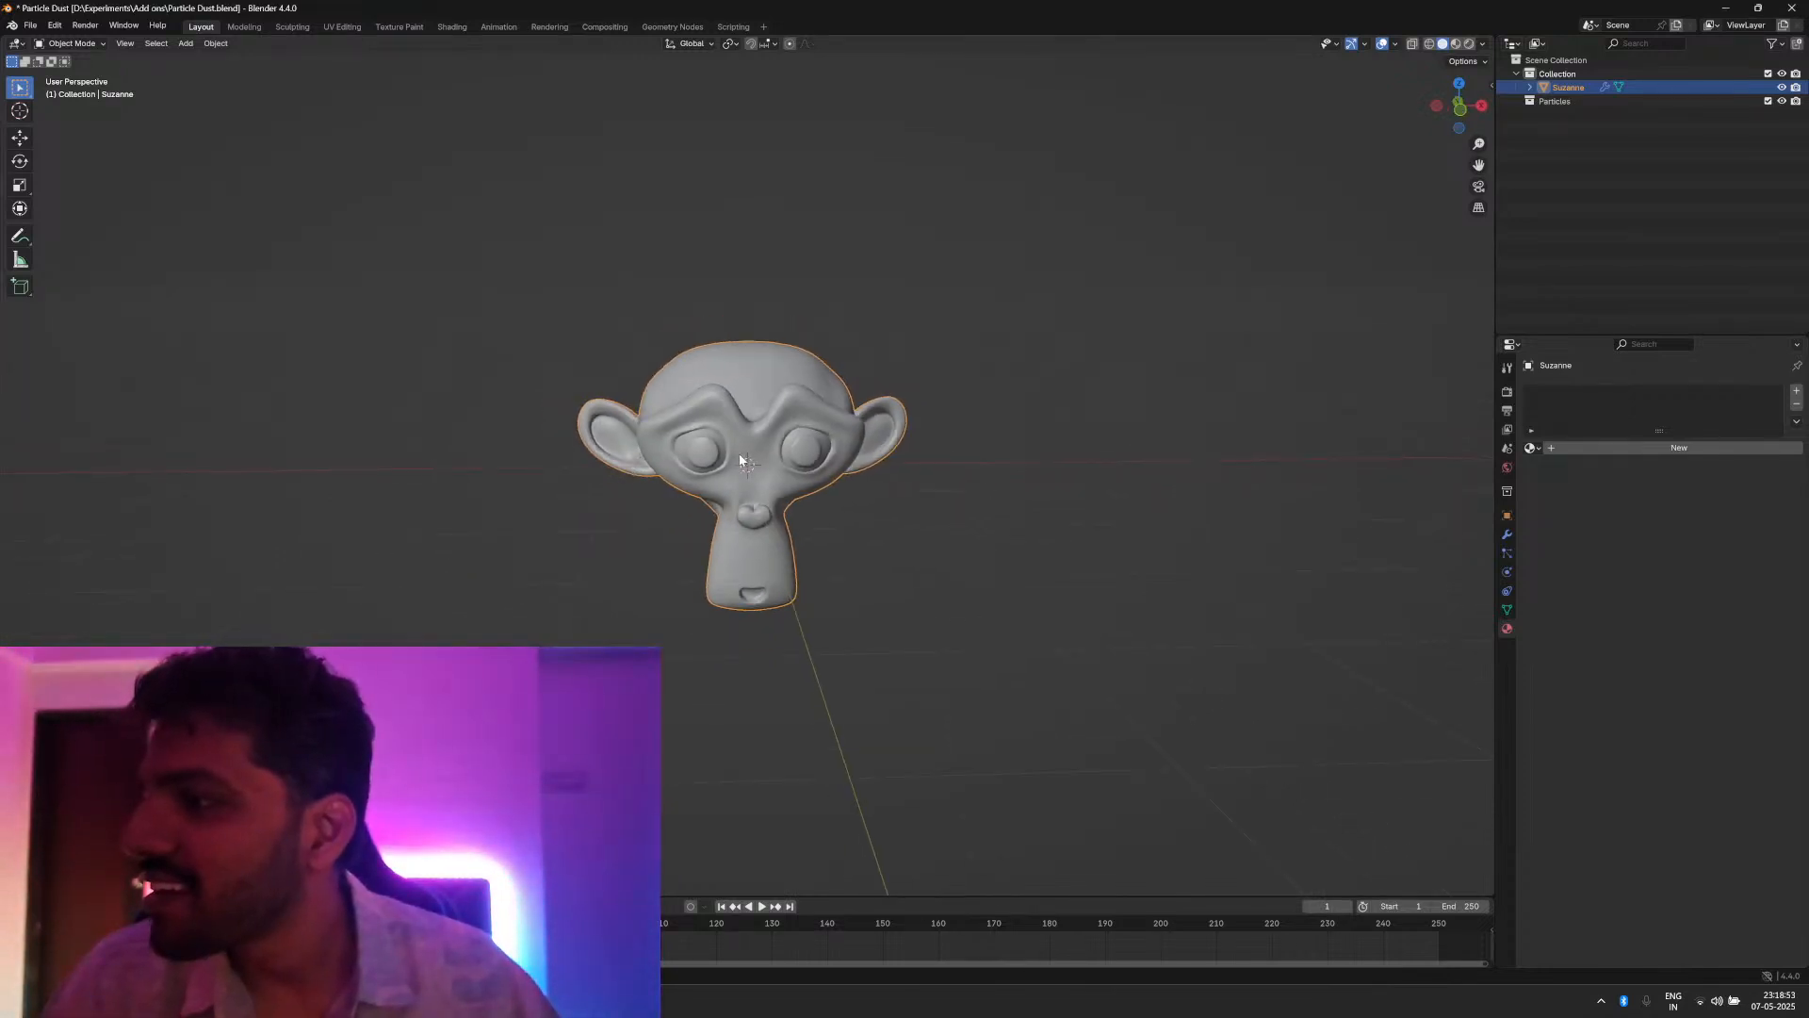
{"action": "middle_click_drag", "start_coordinate": [740, 461], "coordinate": [779, 482]}
{"action": "scroll", "coordinate": [753, 443], "scroll_direction": "down", "scroll_amount": 1}
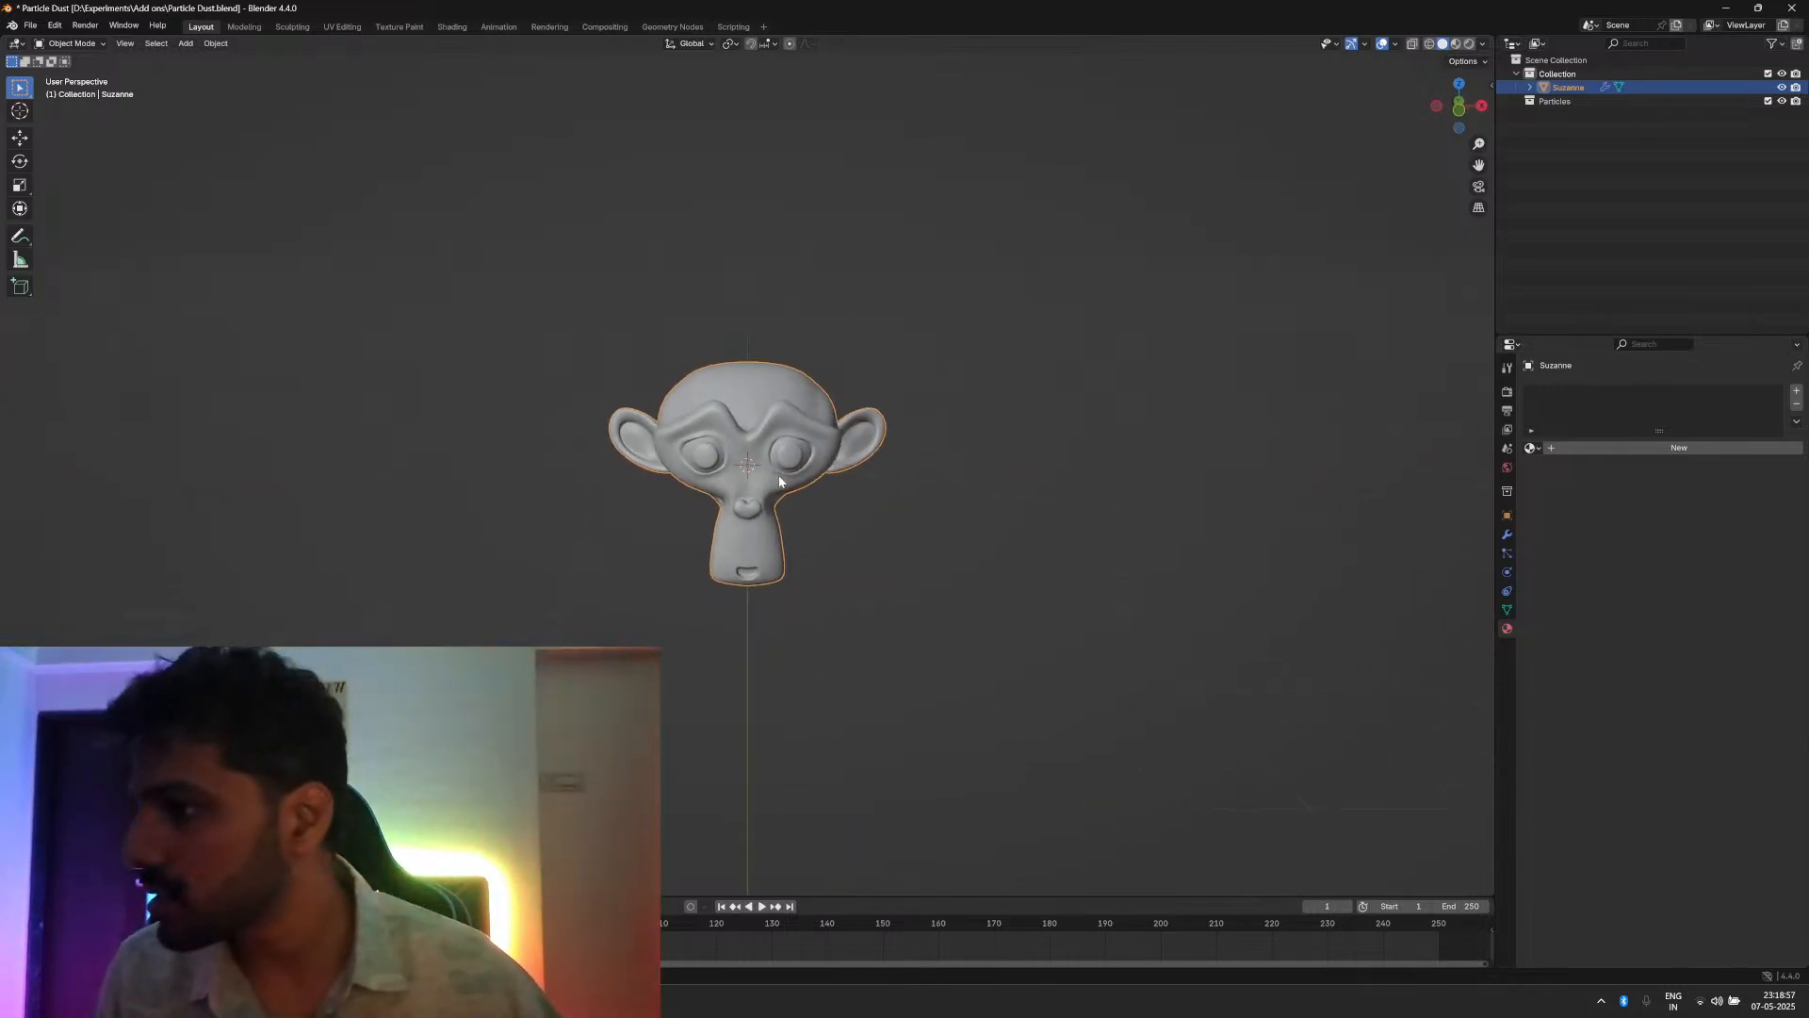
{"action": "scroll", "coordinate": [779, 482], "scroll_direction": "down", "scroll_amount": 1}
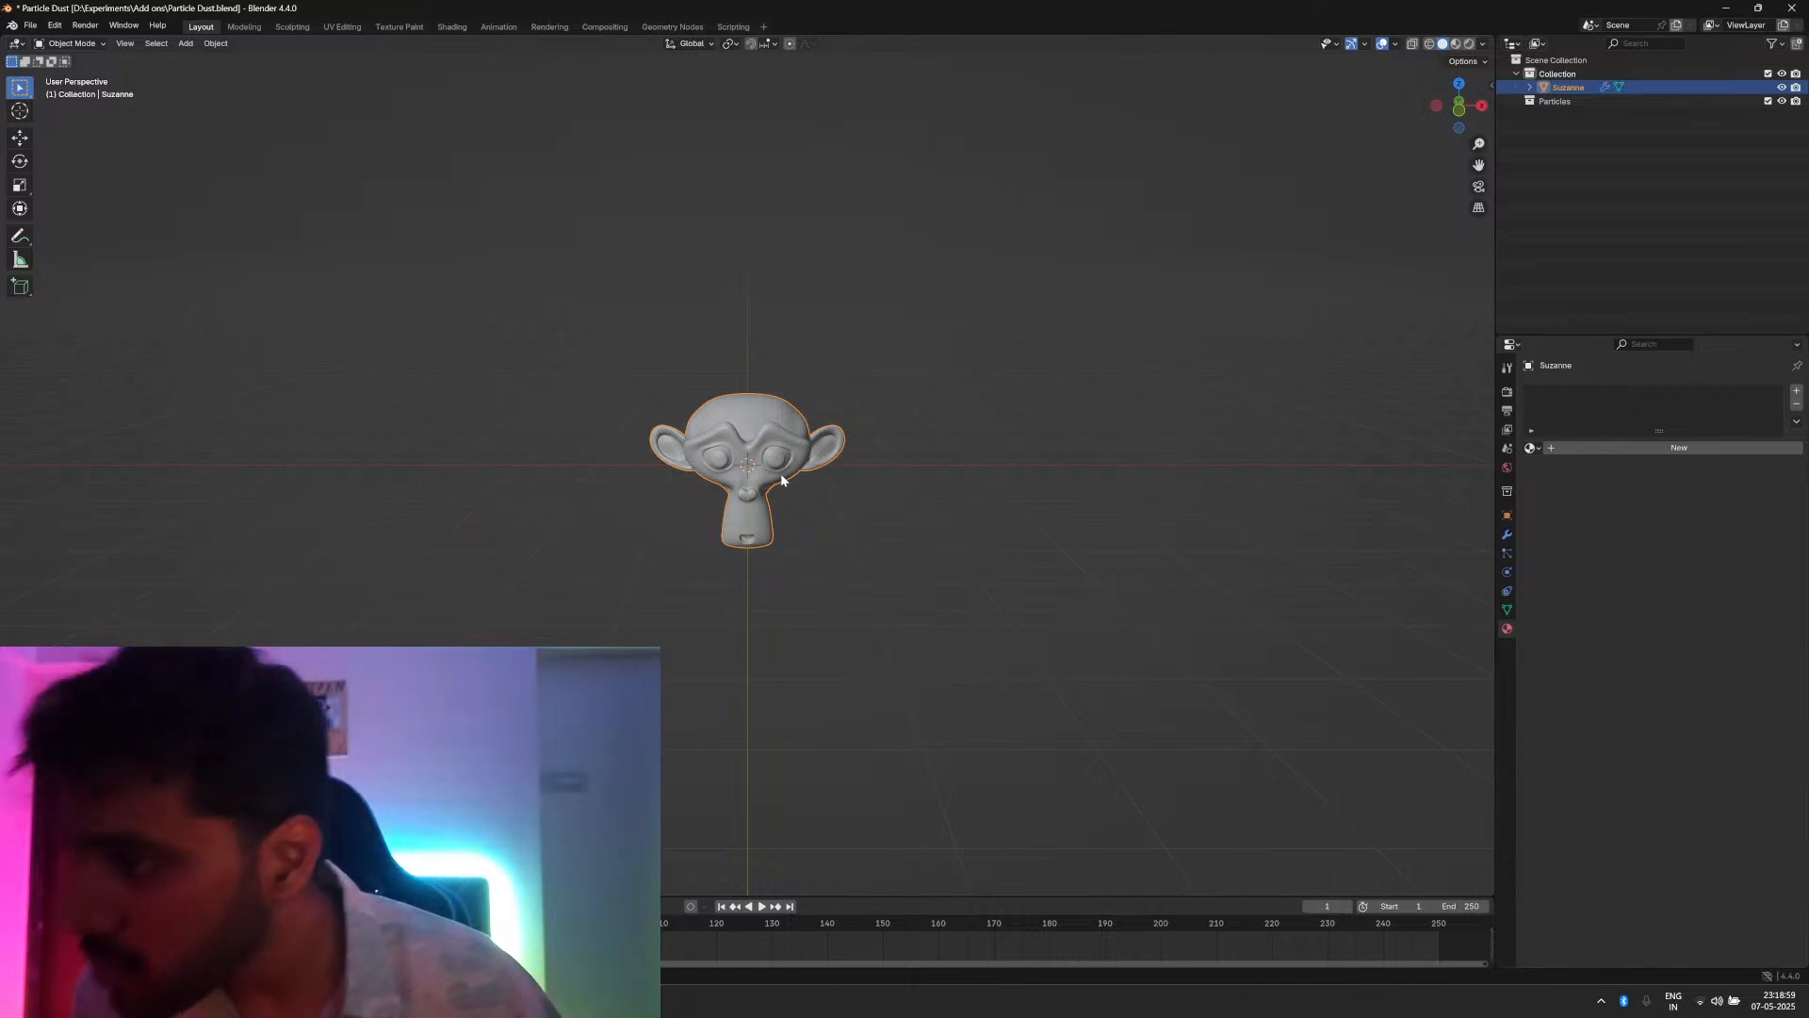
{"action": "key", "text": "shift+a"}
{"action": "mouse_move", "coordinate": [805, 517]}
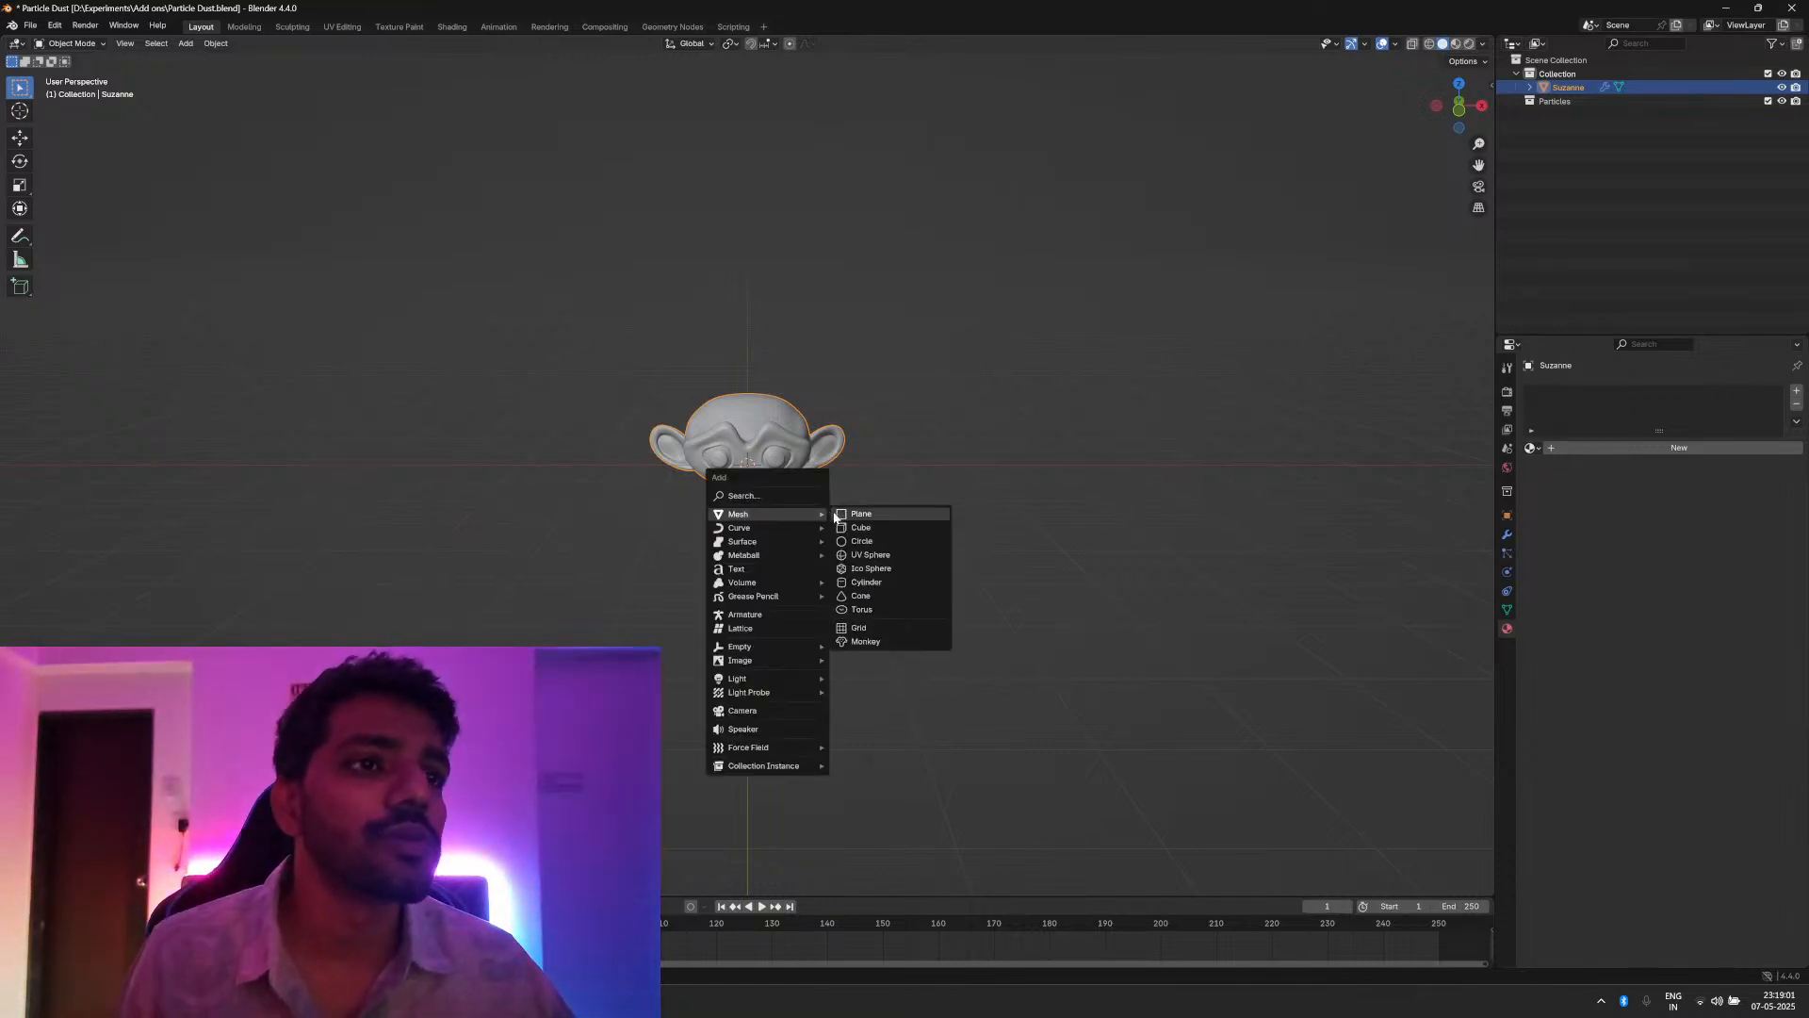
{"action": "left_click", "coordinate": [865, 568]}
{"action": "key", "text": "g"}
{"action": "key", "text": "x"}
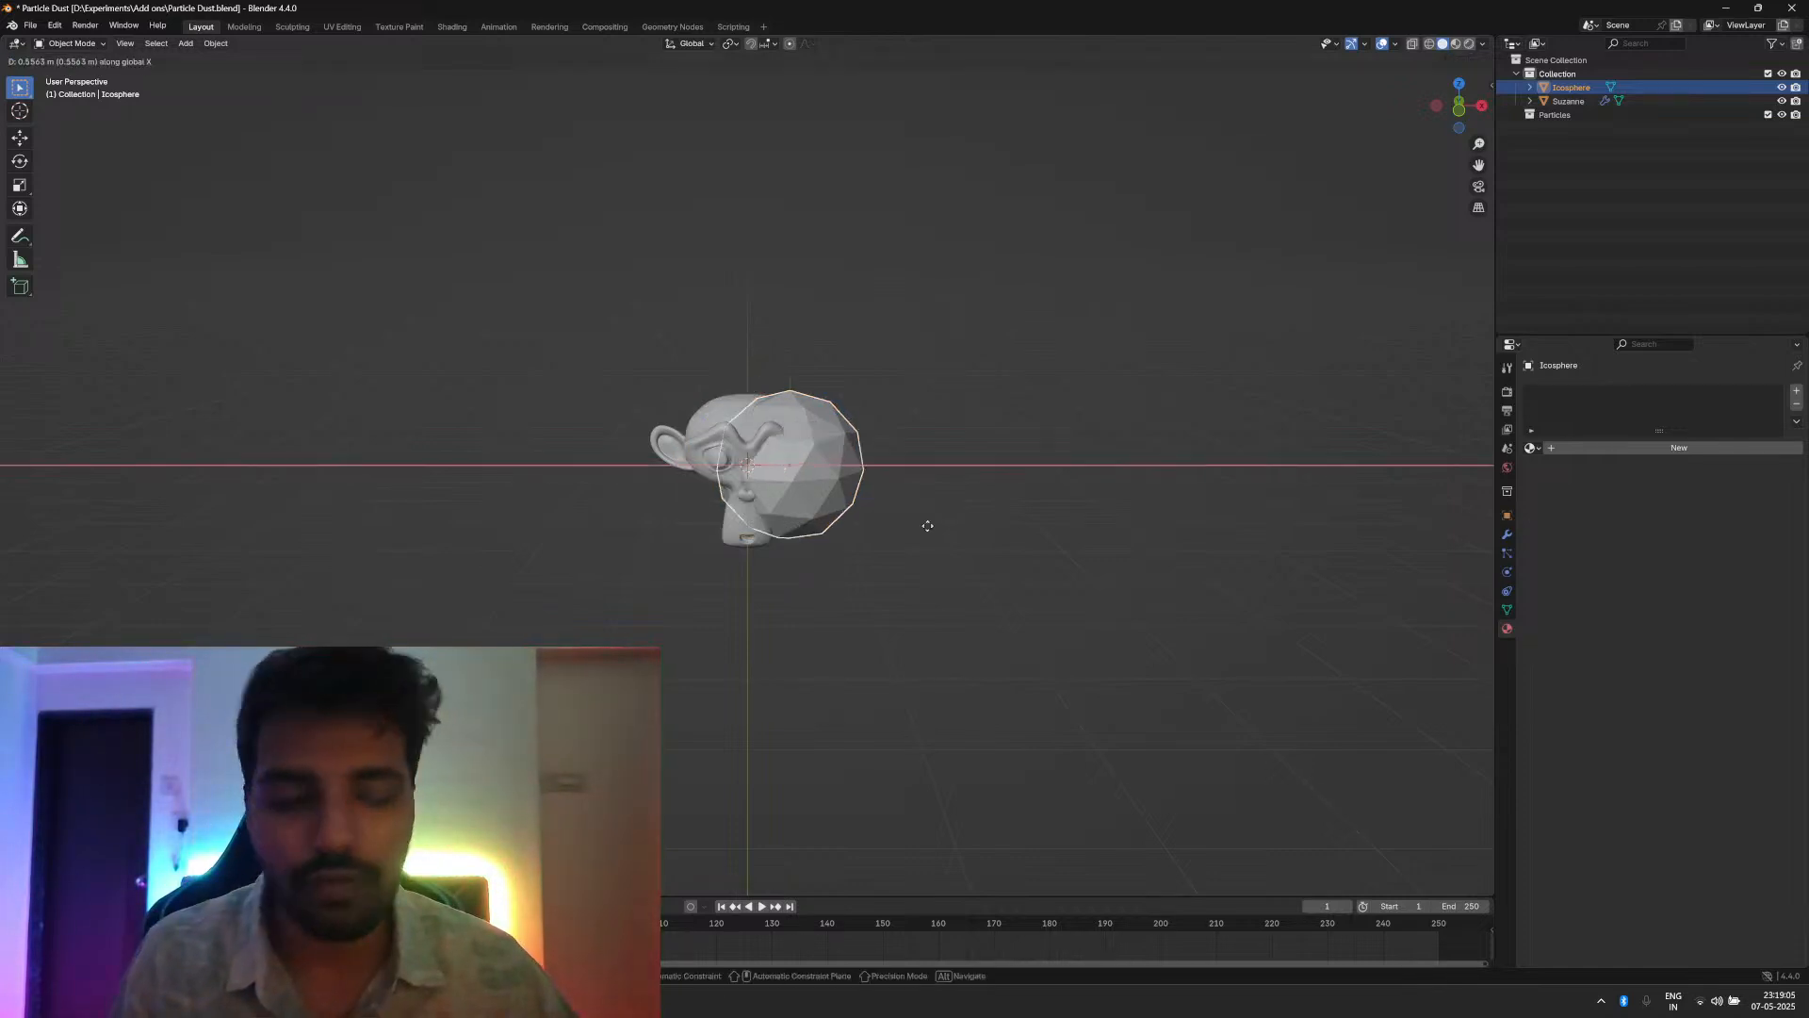
{"action": "left_click", "coordinate": [1178, 554]}
{"action": "middle_click_drag", "start_coordinate": [1178, 554], "coordinate": [873, 562], "text": "shift"}
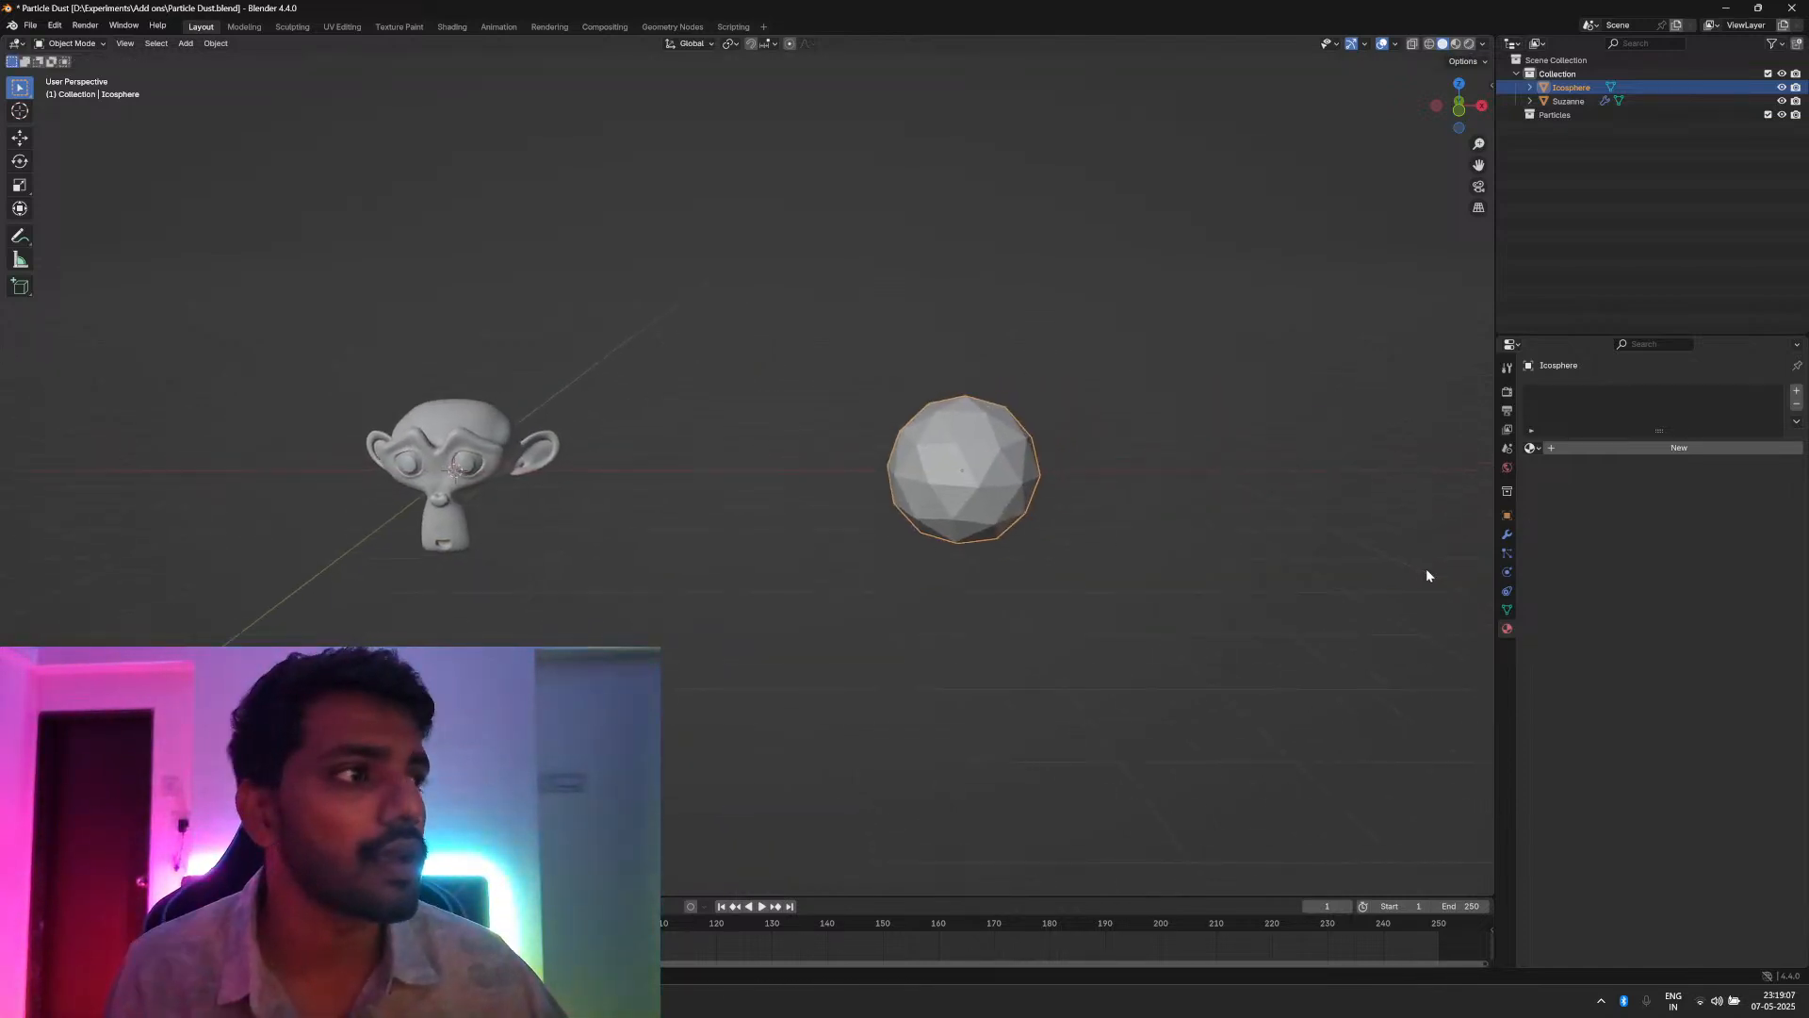
Step: Add a Decimate modifier to the ico sphere and lower its collapse ratio to about 0.0469
{"action": "left_click", "coordinate": [1507, 534]}
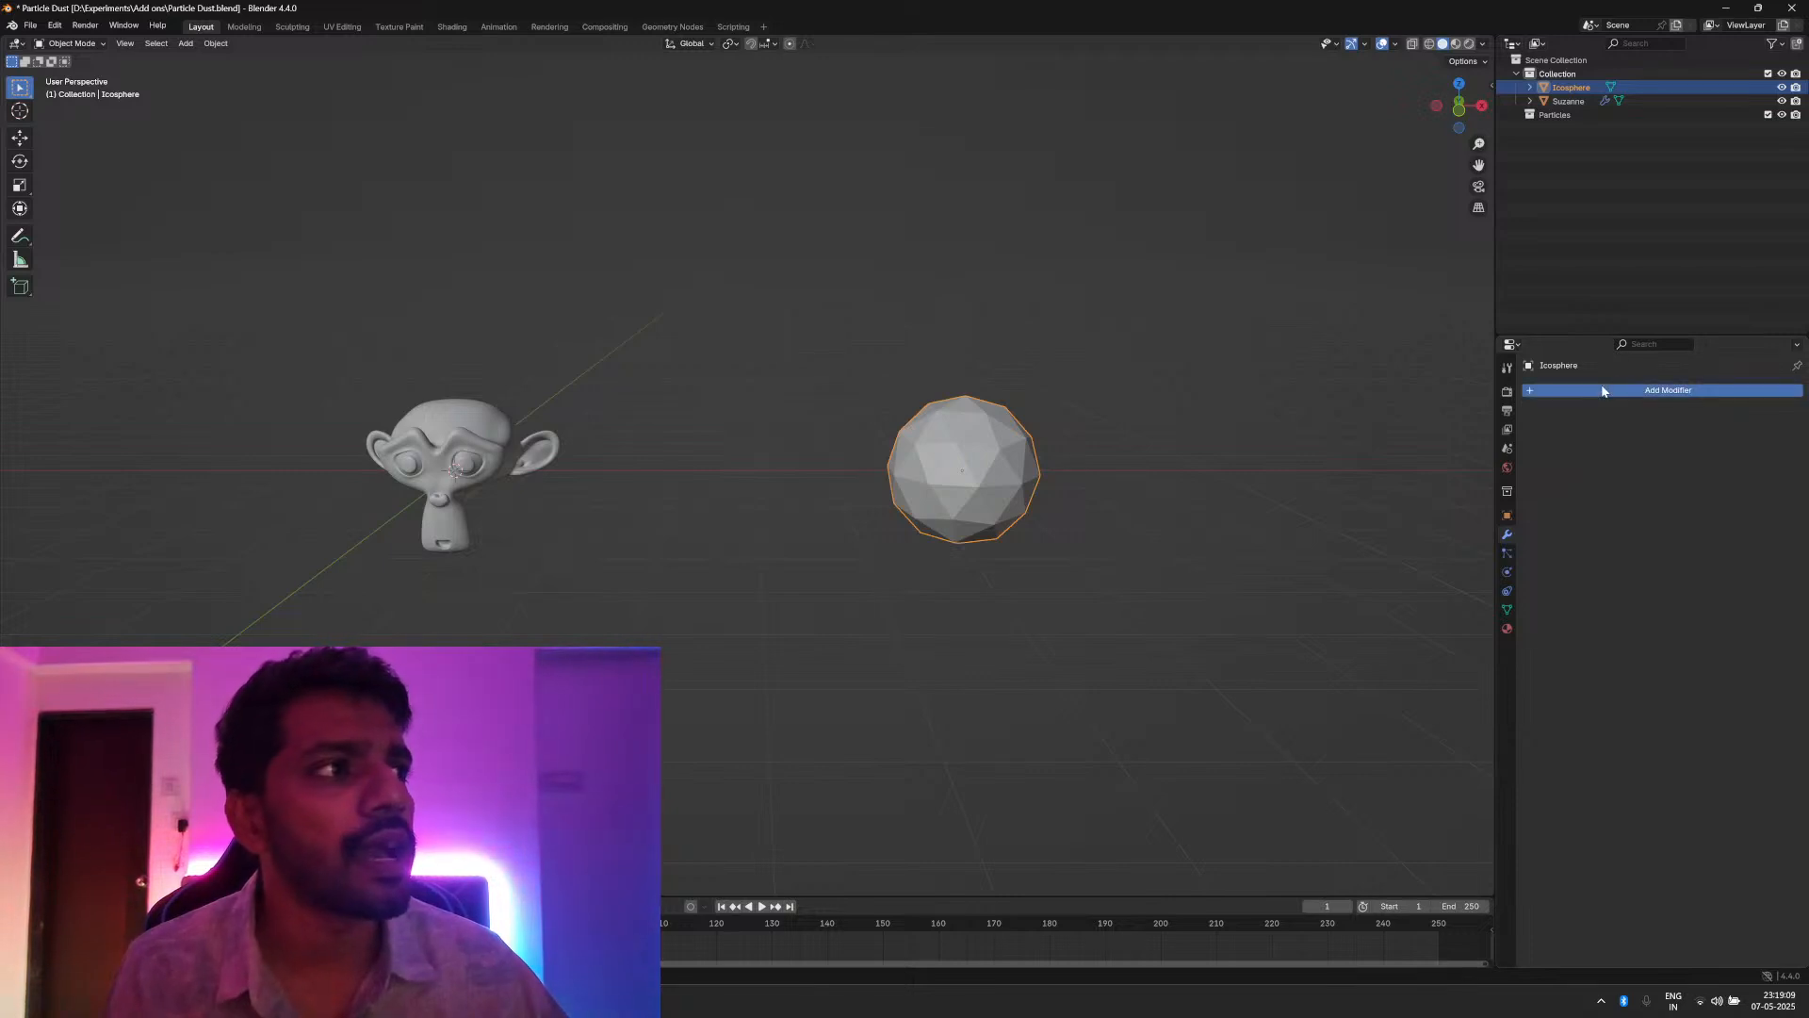
{"action": "left_click", "coordinate": [1590, 388]}
{"action": "key", "text": "space"}
{"action": "type", "text": "decima"}
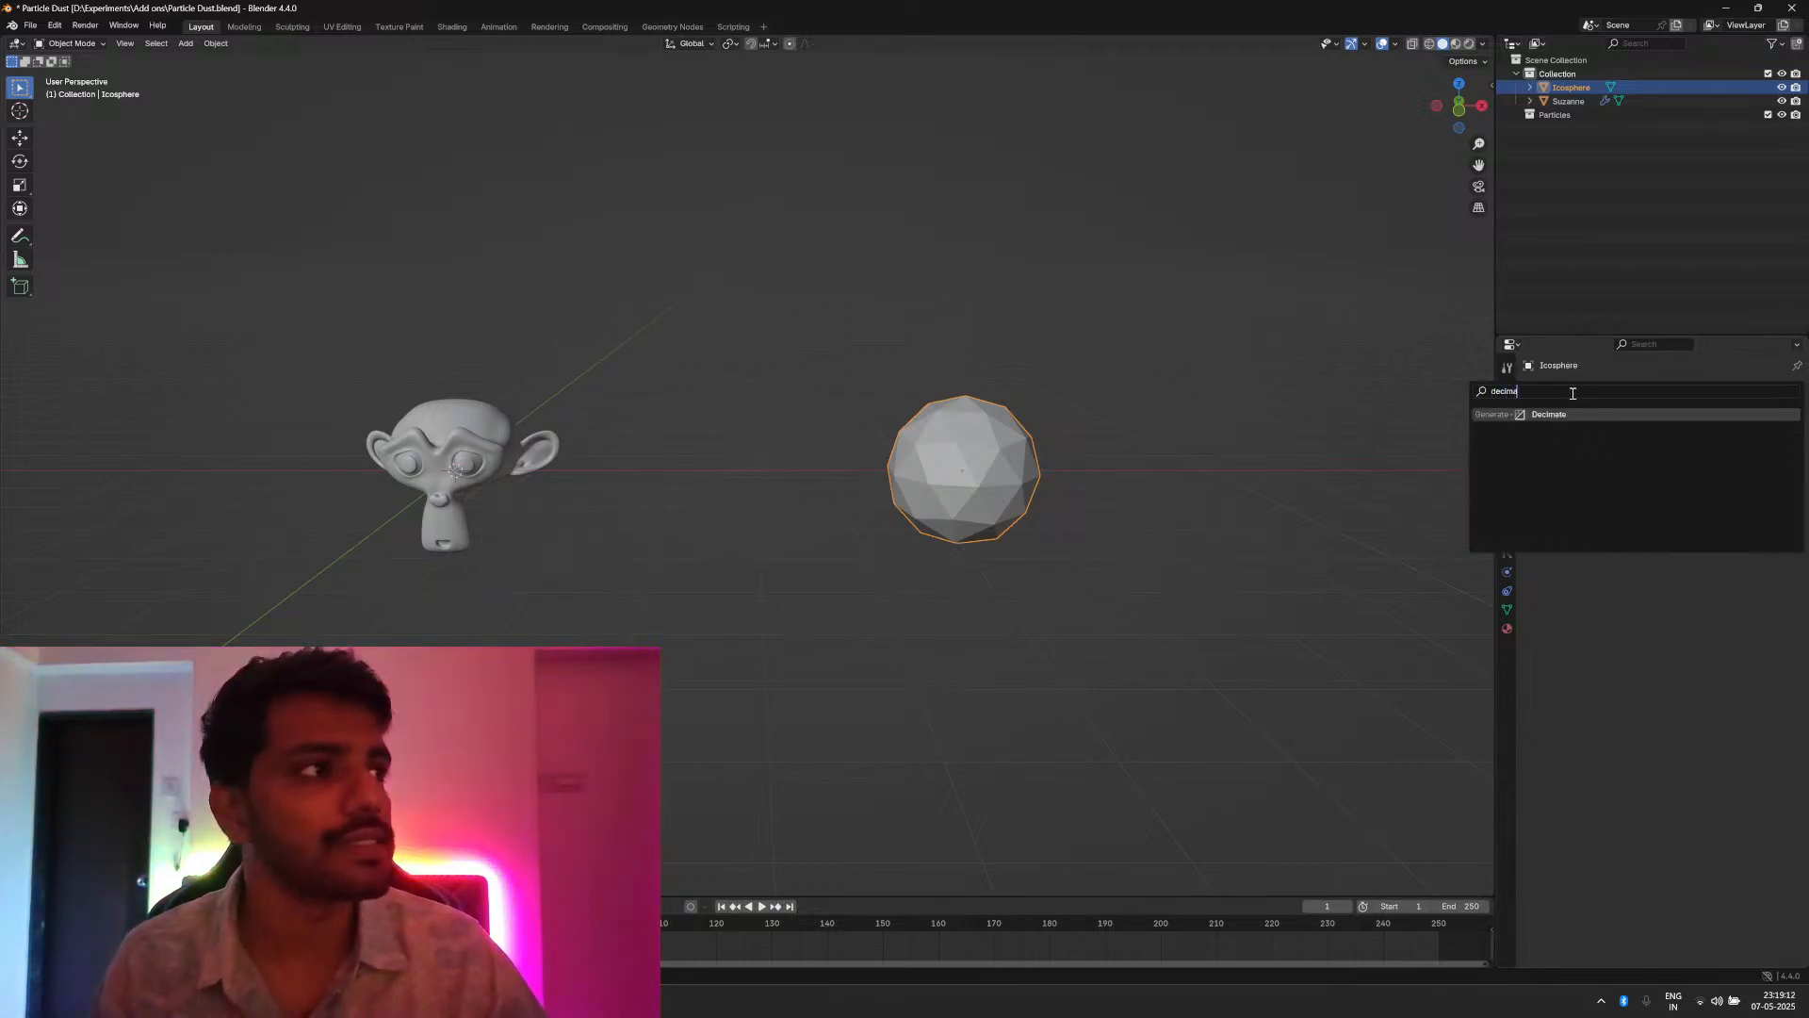
{"action": "key", "text": "Return"}
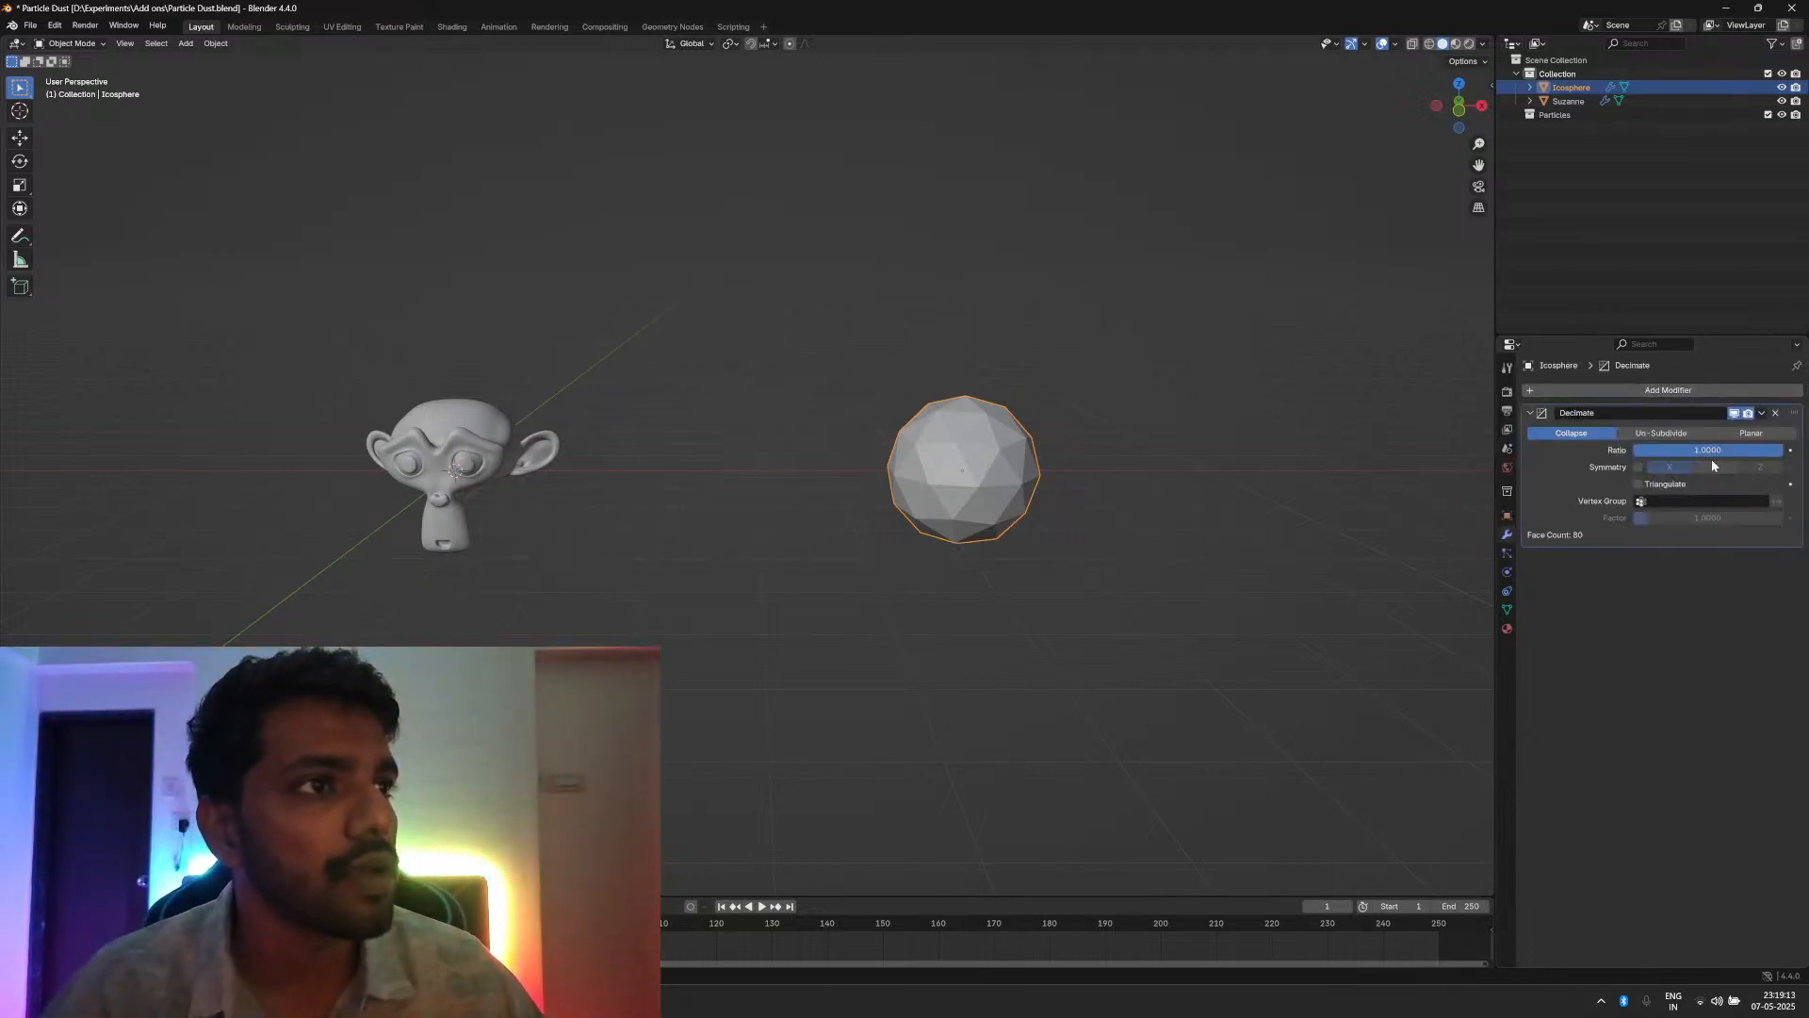
{"action": "left_click_drag", "start_coordinate": [1712, 452], "coordinate": [1640, 452]}
{"action": "middle_click_drag", "start_coordinate": [779, 586], "coordinate": [923, 541]}
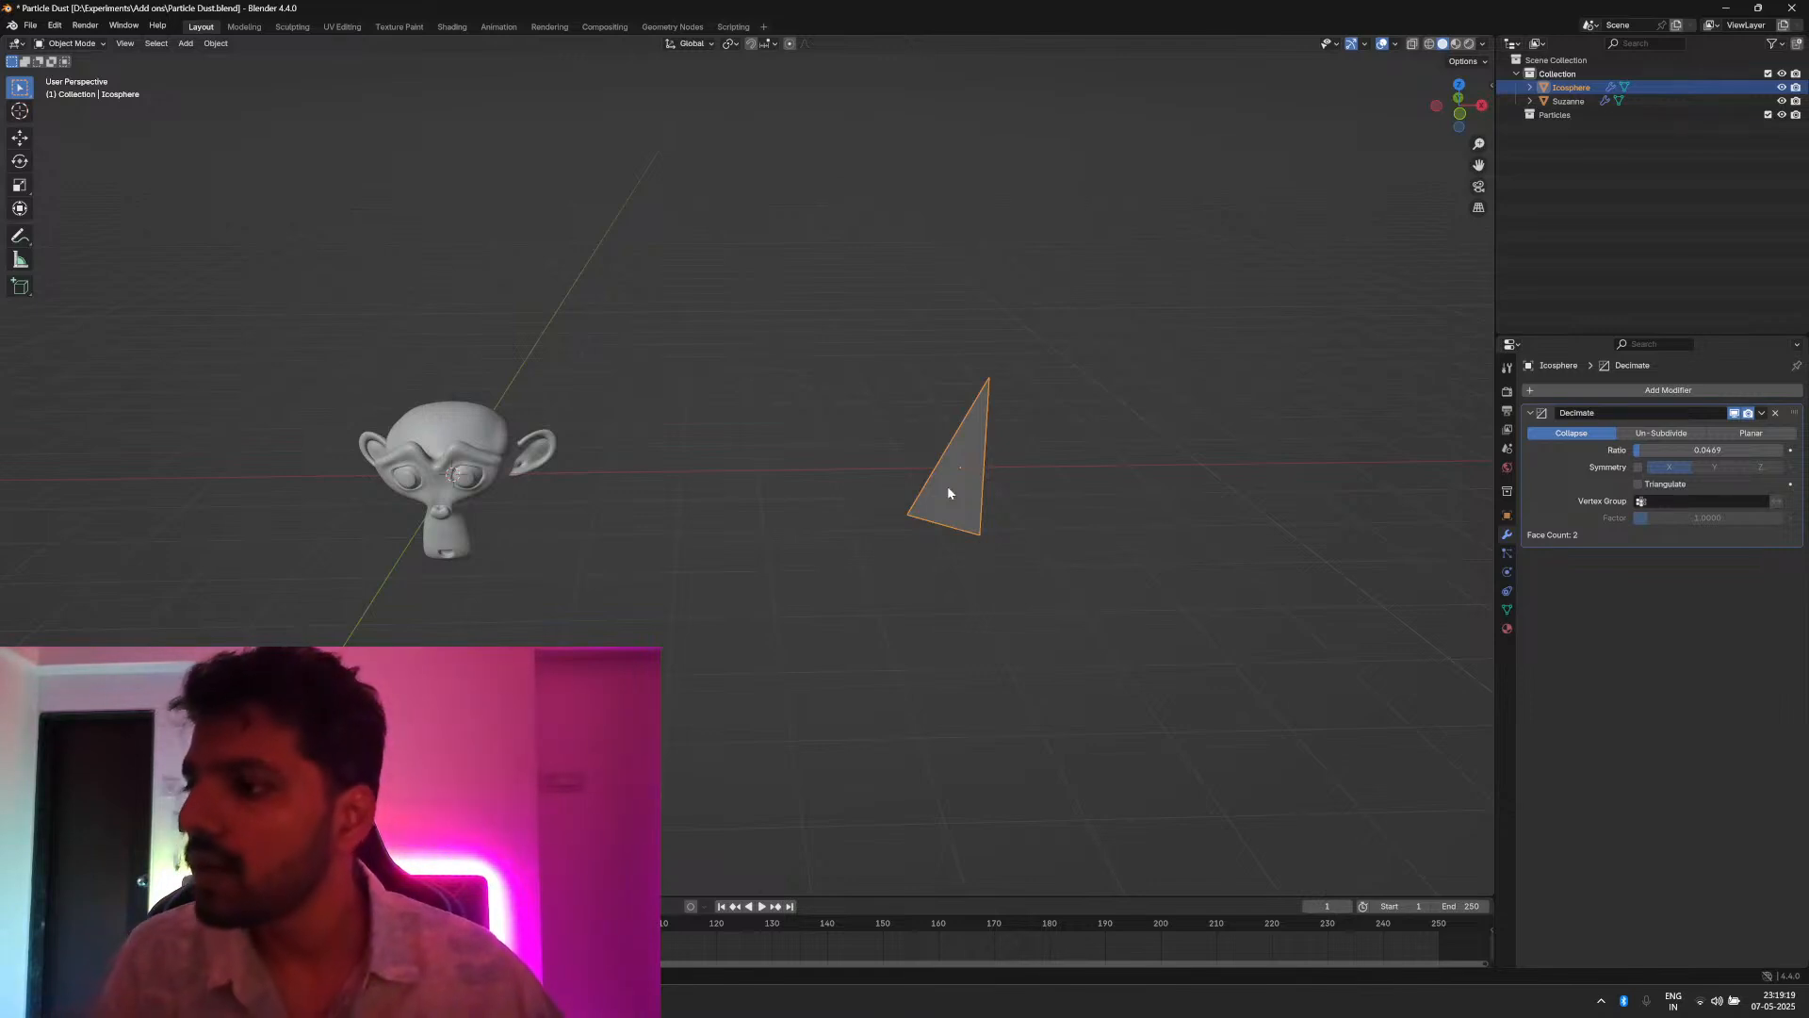
Step: Duplicate the decimated ico sphere, place the copy beside it along X and set the copy's Decimate ratio to 0.05
{"action": "key", "text": "shift+d"}
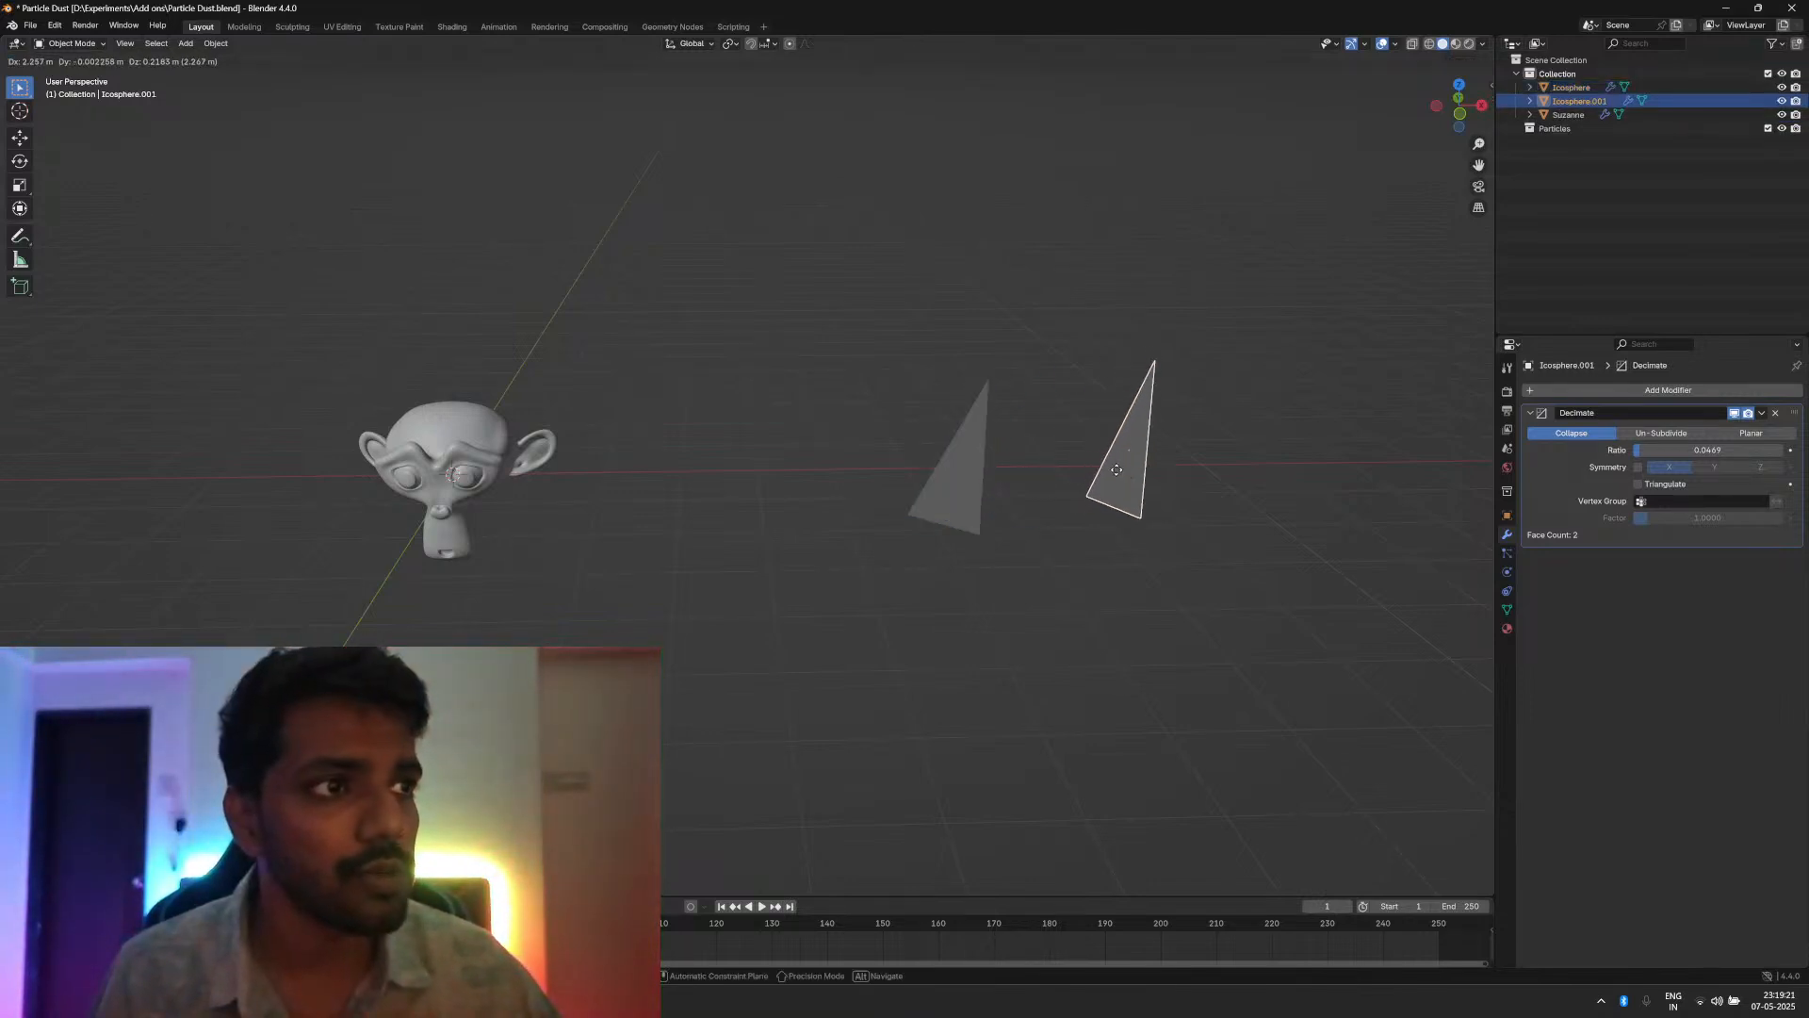
{"action": "left_click", "coordinate": [1117, 469]}
{"action": "left_click", "coordinate": [1651, 450]}
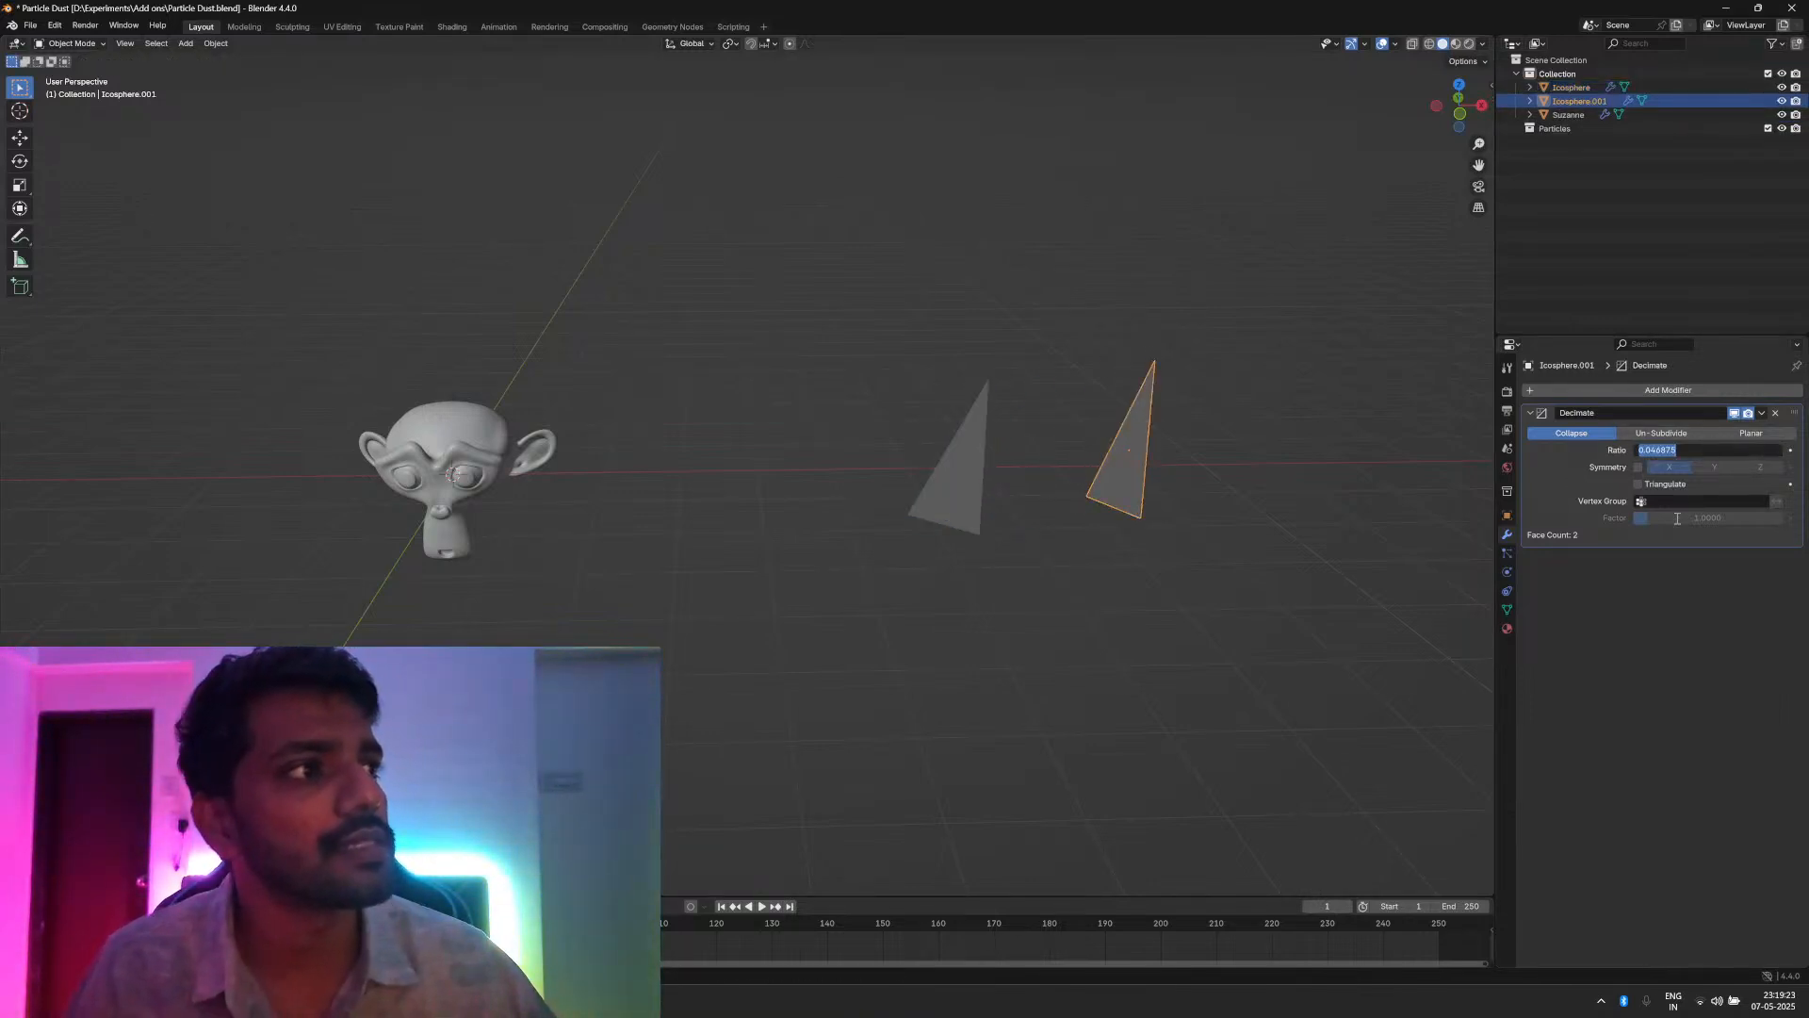
{"action": "type", "text": "0.05"}
{"action": "key", "text": "Return"}
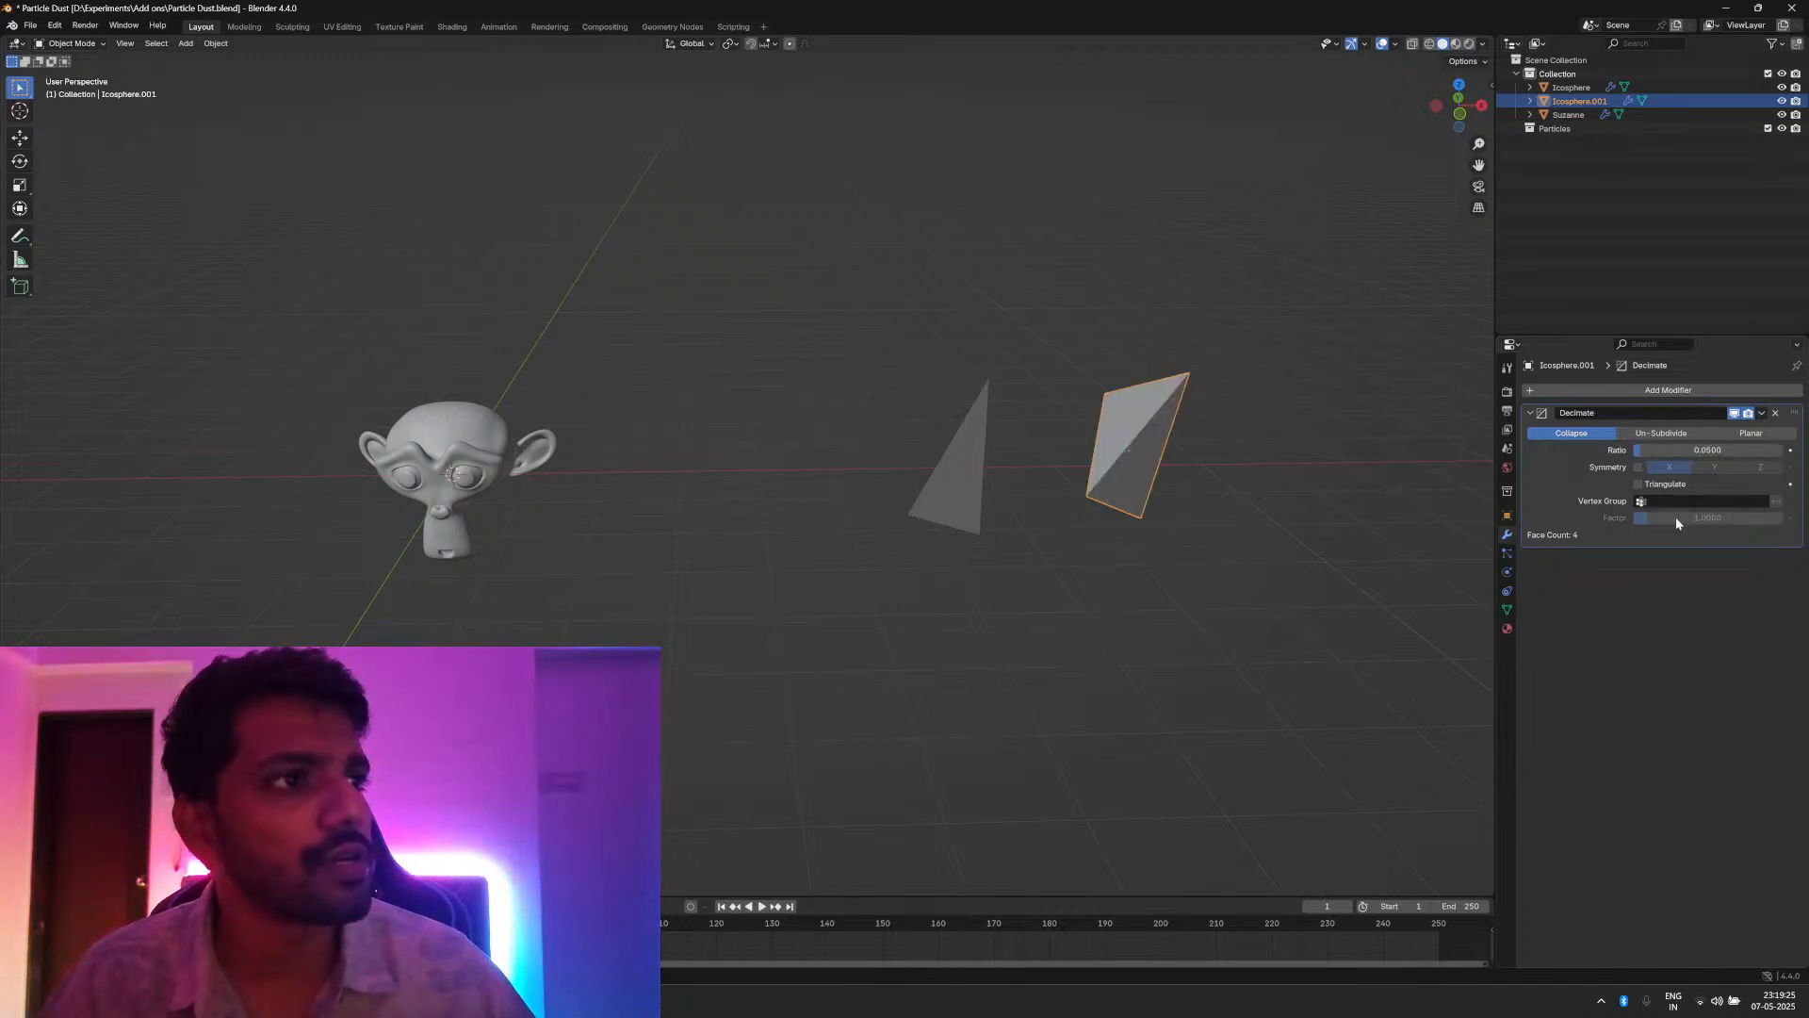
Step: Duplicate the second decimated ico sphere, place the copy above the other two shapes and set its Decimate ratio to 0.09
{"action": "middle_click_drag", "start_coordinate": [1077, 522], "coordinate": [1014, 535]}
{"action": "key", "text": "shift+d"}
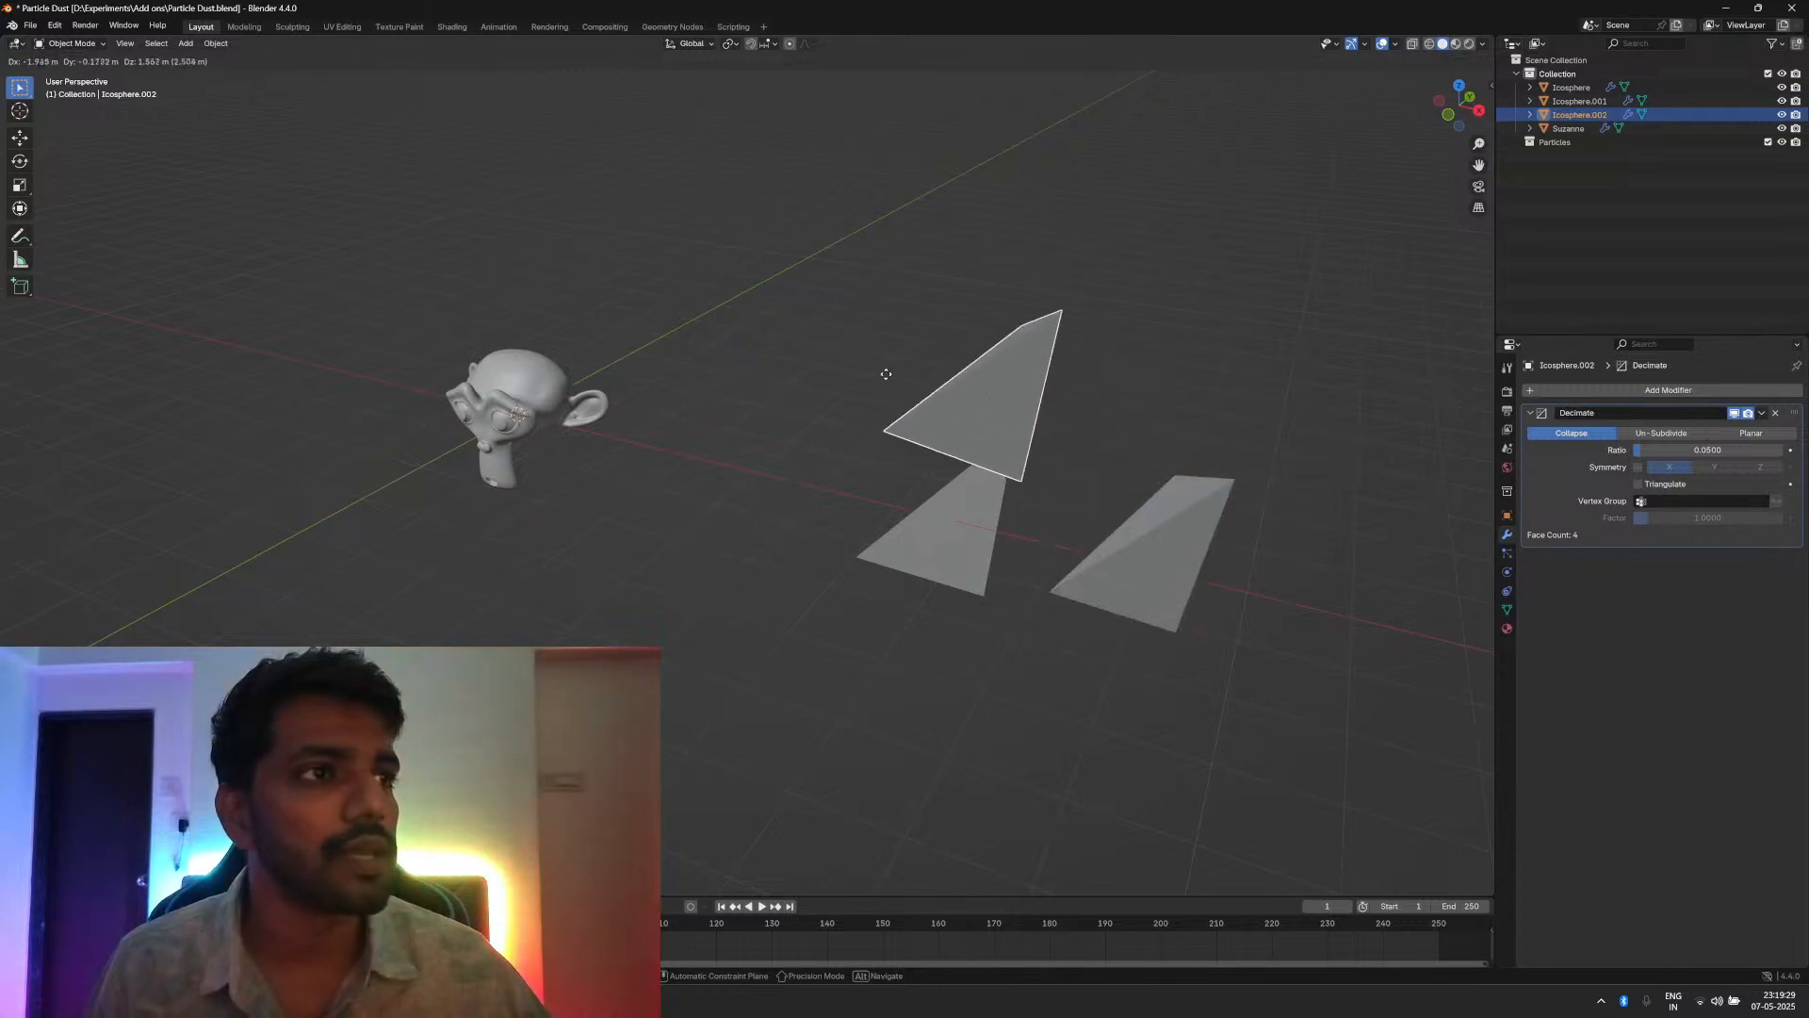
{"action": "left_click", "coordinate": [834, 332]}
{"action": "left_click", "coordinate": [1658, 451]}
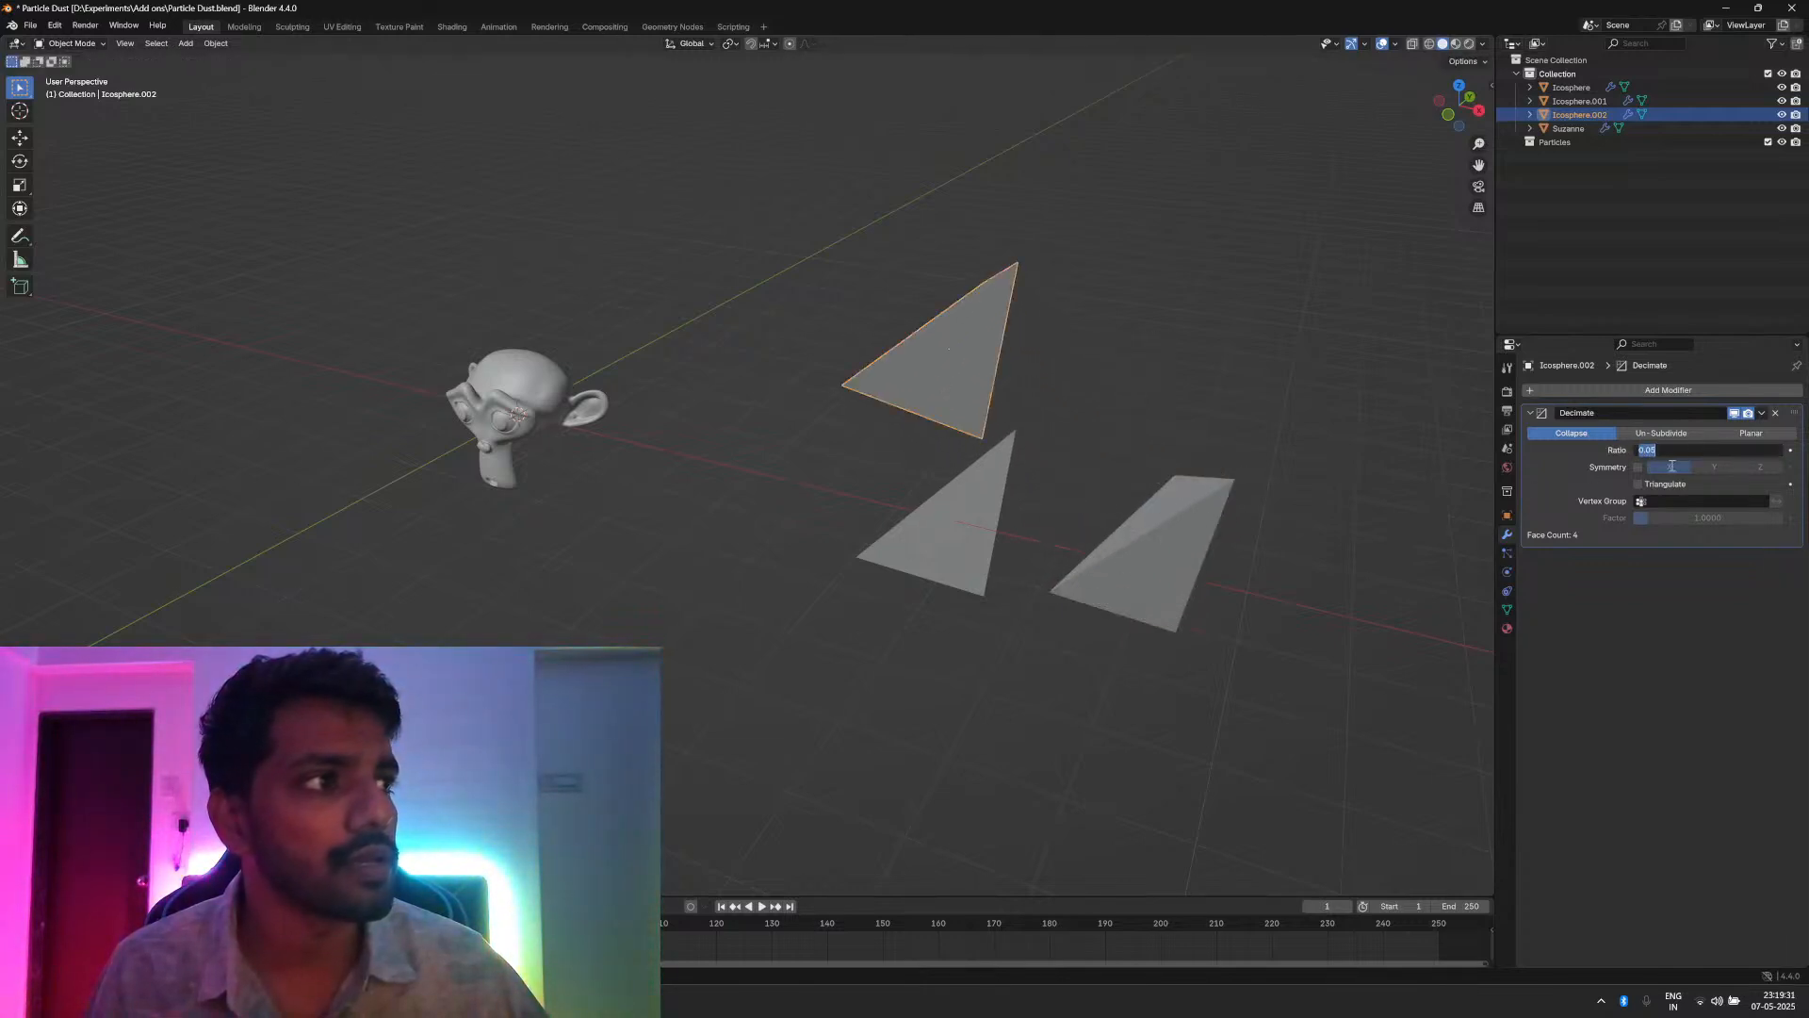
{"action": "type", "text": "0.0"}
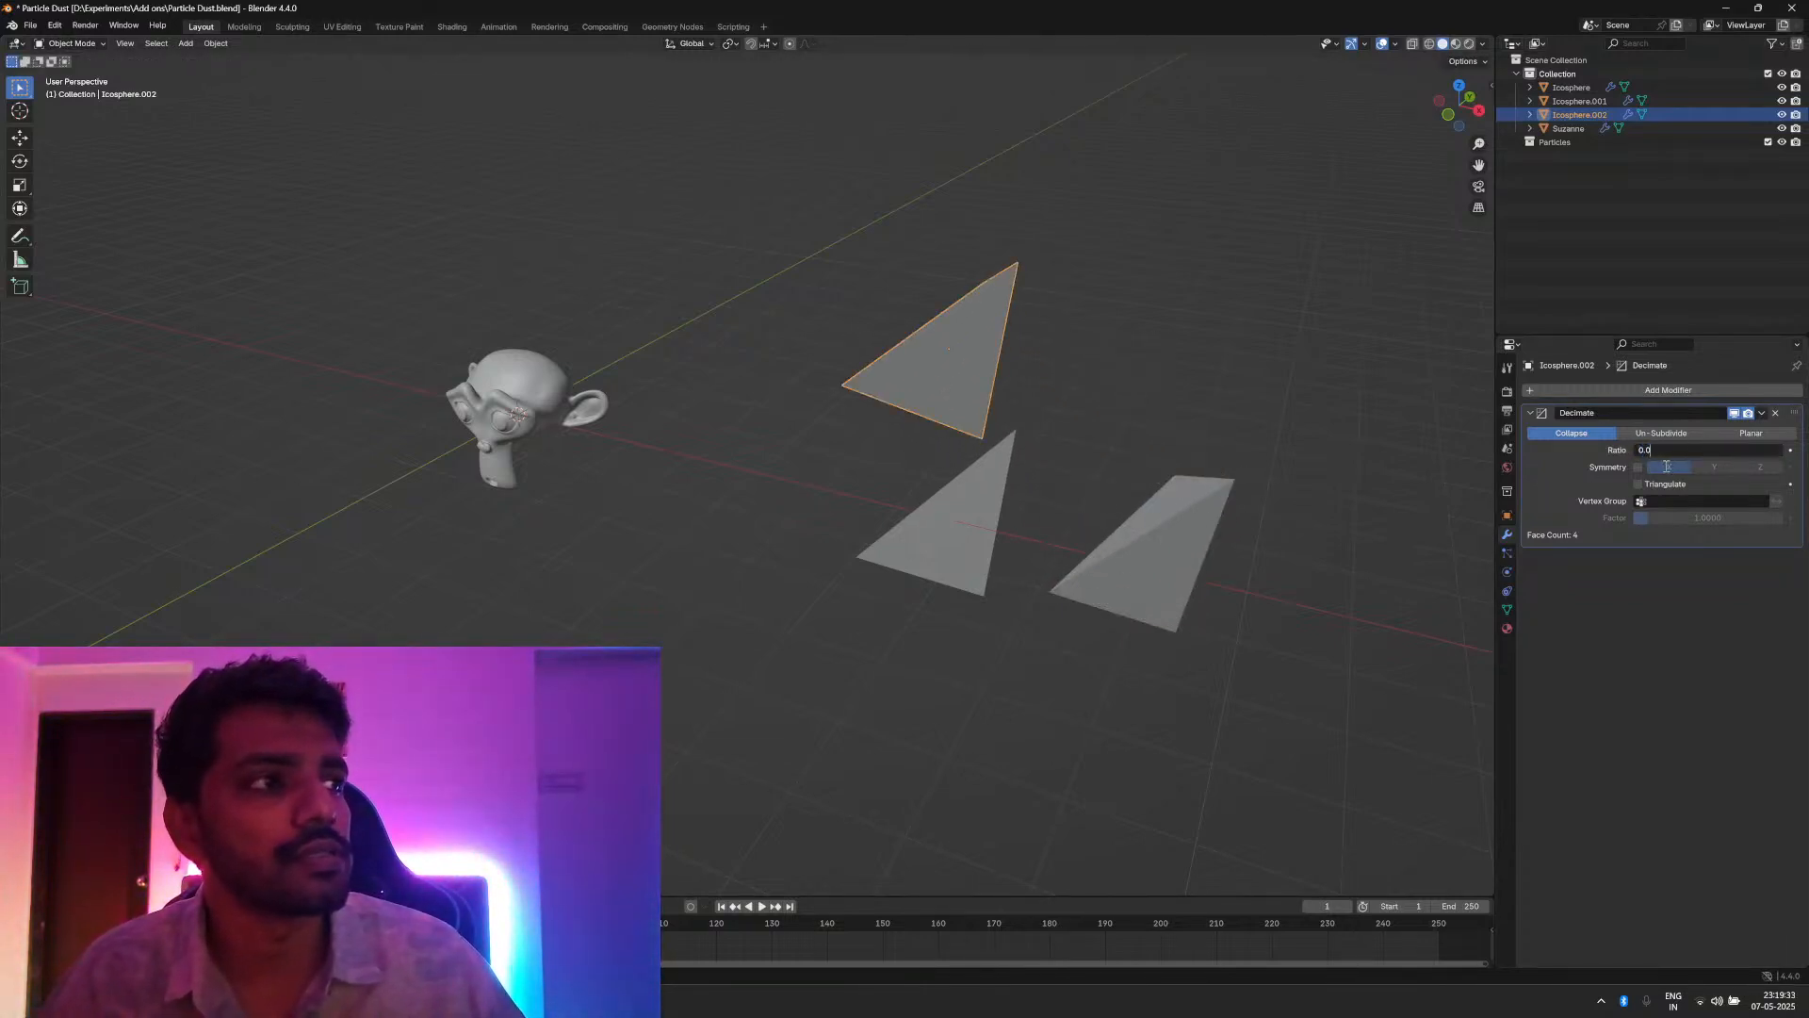
{"action": "type", "text": "9"}
{"action": "key", "text": "Return"}
{"action": "middle_click_drag", "start_coordinate": [1259, 372], "coordinate": [1042, 379]}
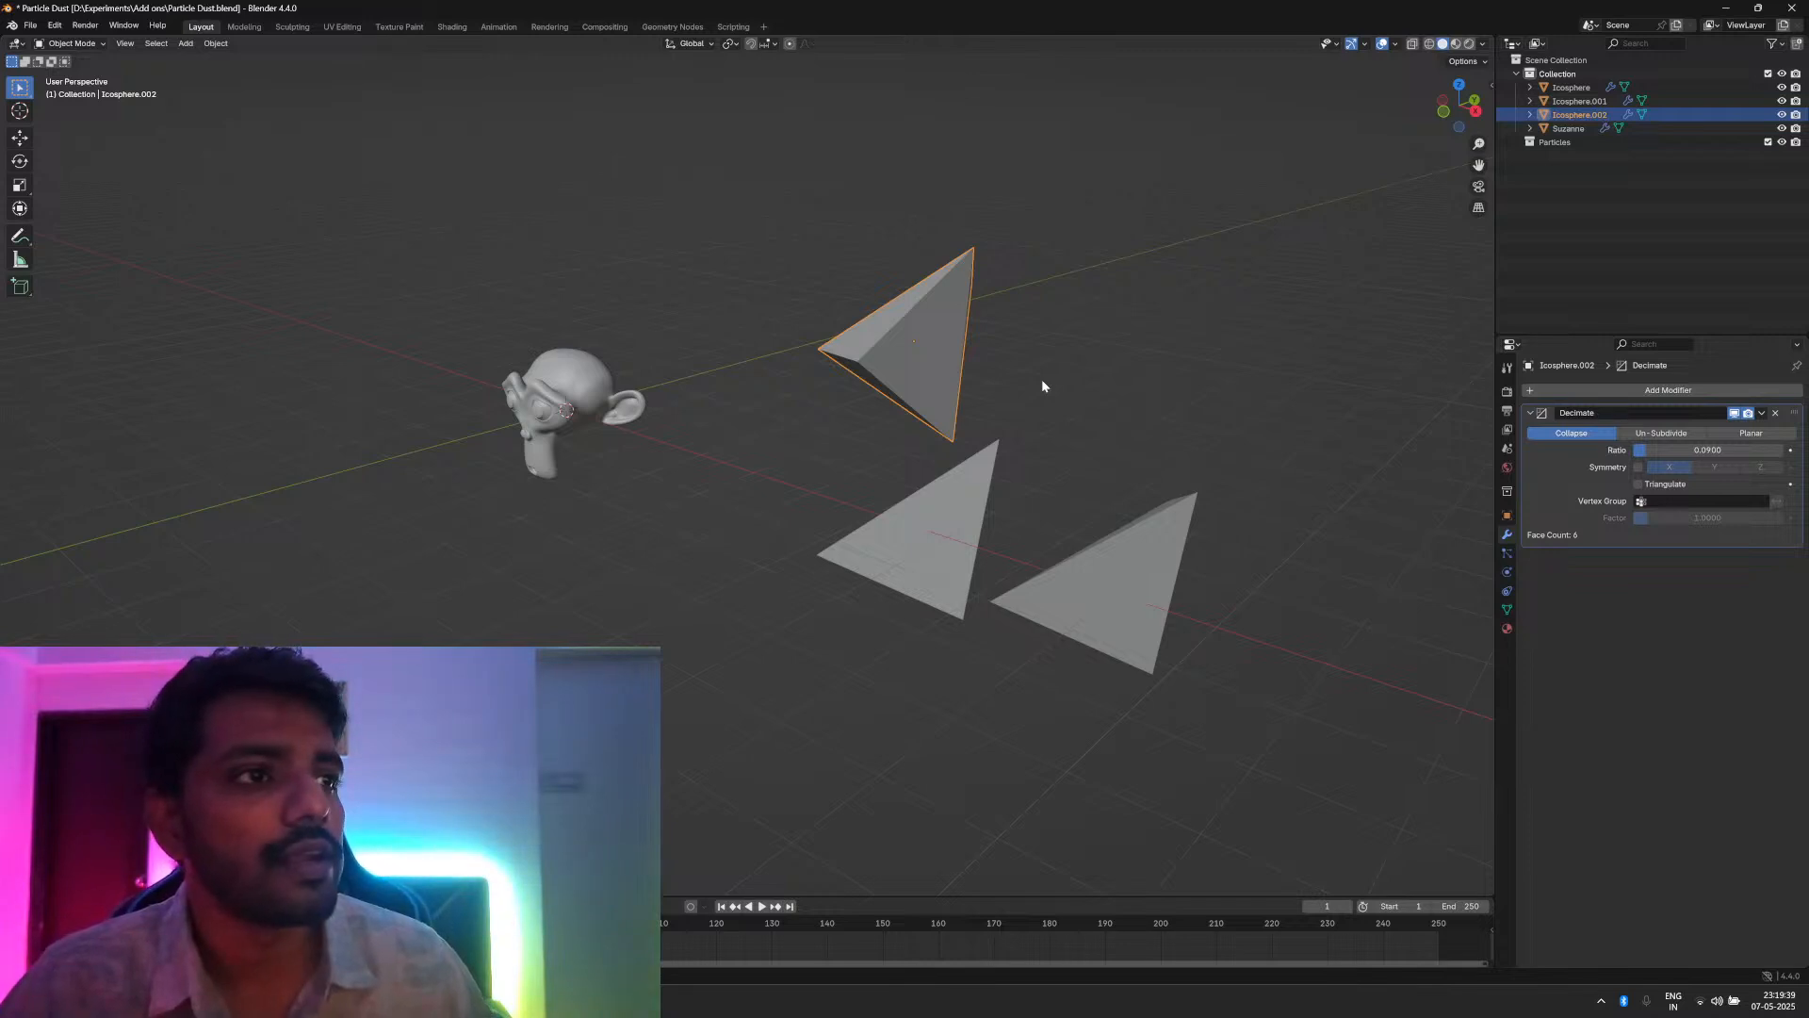
Step: Select all three decimated ico spheres and move them along the X axis, well away from the monkey head
{"action": "middle_click_drag", "start_coordinate": [981, 384], "coordinate": [1063, 403]}
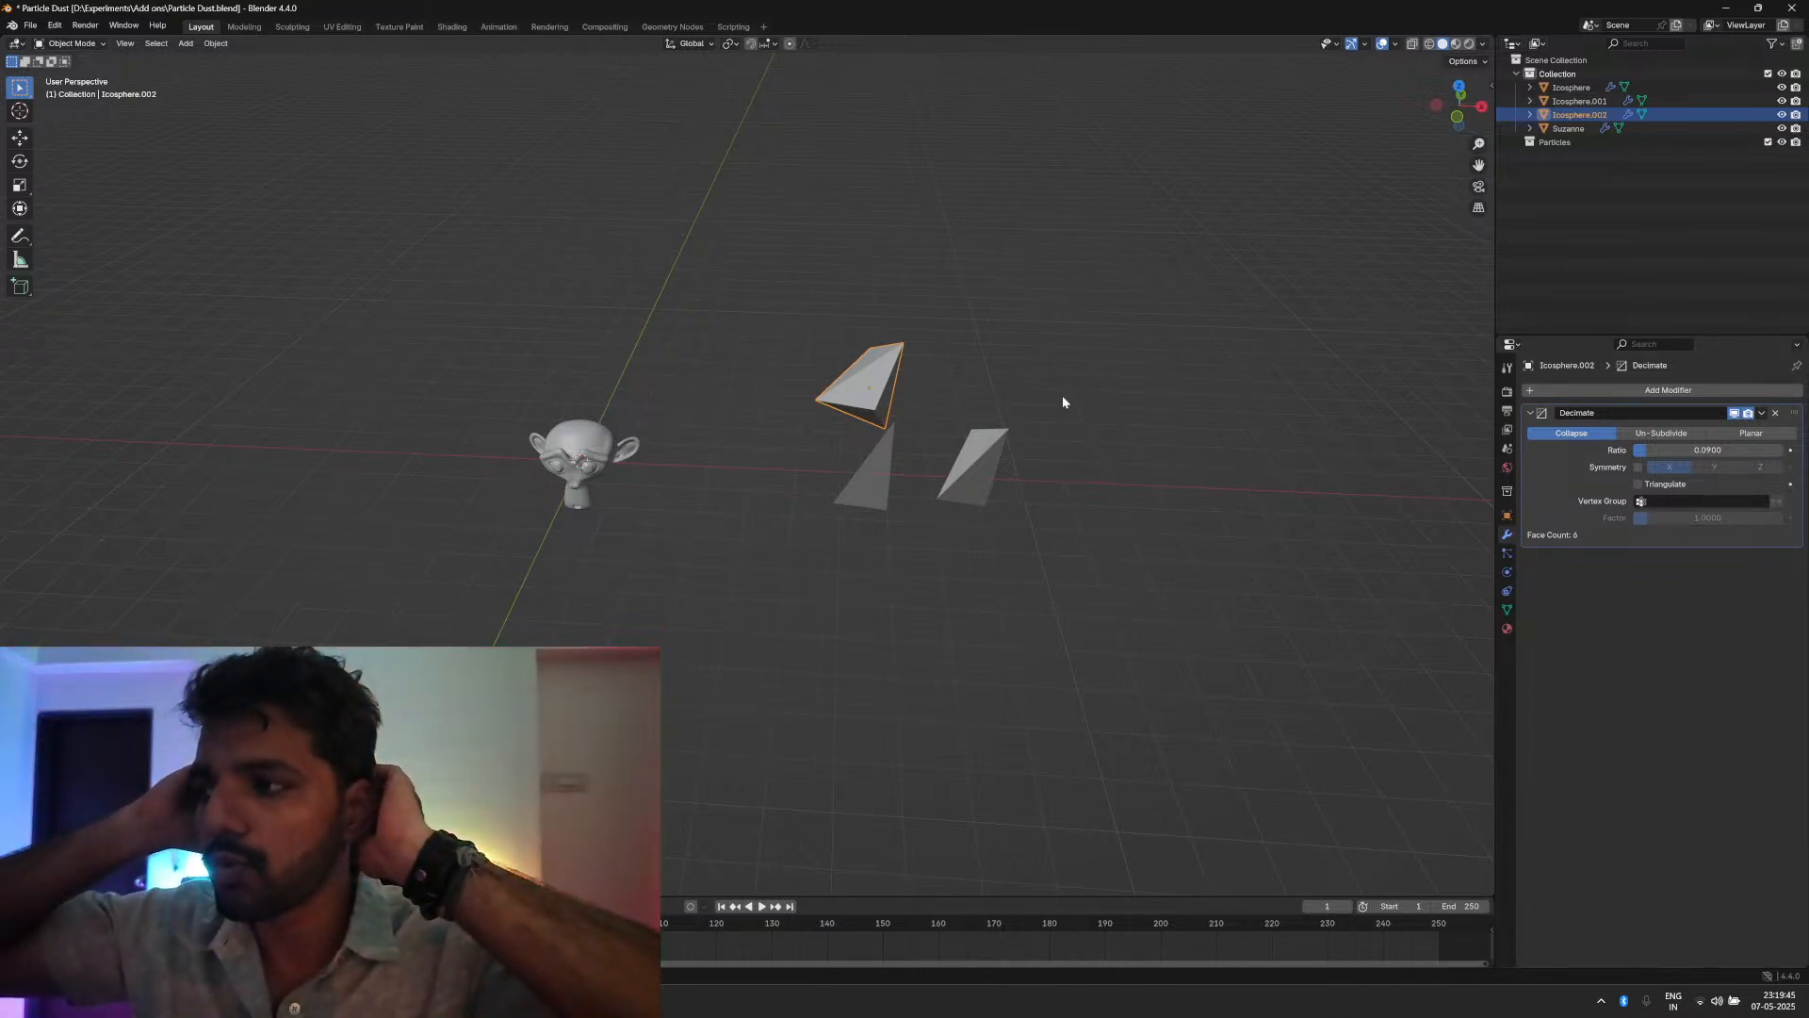
{"action": "middle_click_drag", "start_coordinate": [735, 468], "coordinate": [620, 430]}
{"action": "left_click_drag", "start_coordinate": [741, 291], "coordinate": [1027, 551]}
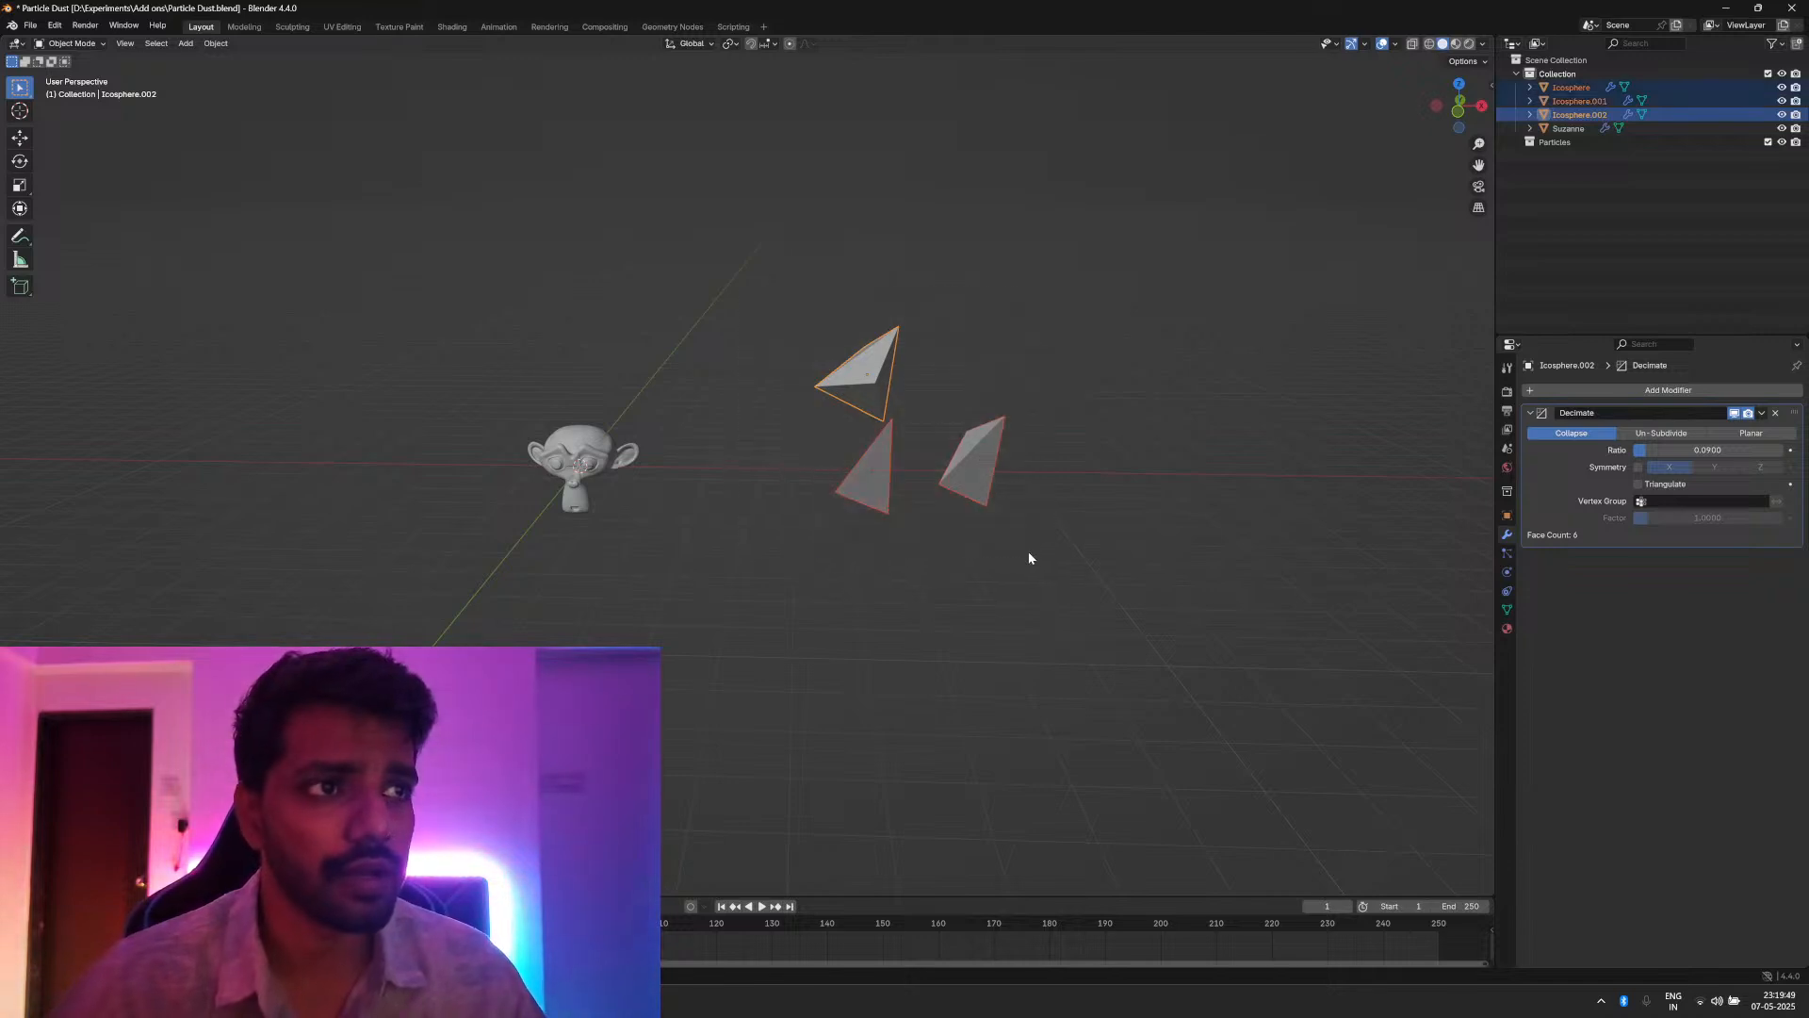
{"action": "key", "text": "g"}
{"action": "key", "text": "x"}
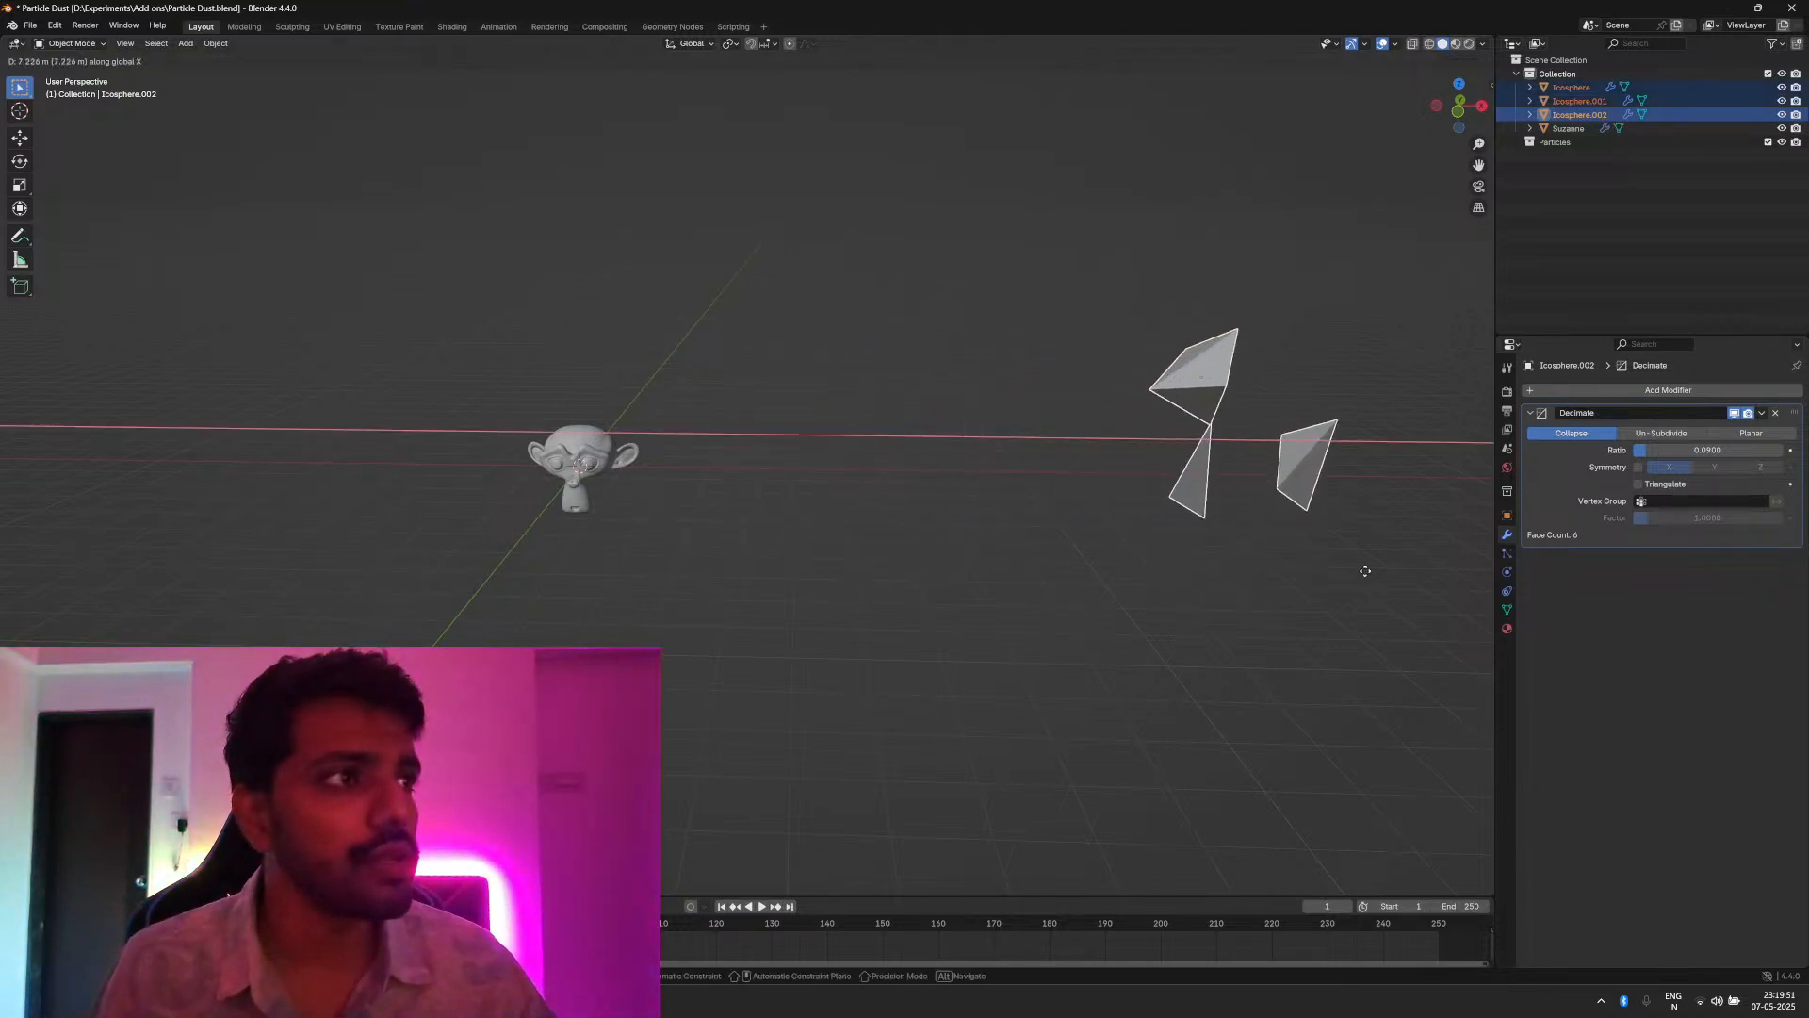
{"action": "left_click", "coordinate": [1441, 596]}
{"action": "scroll", "coordinate": [1259, 545], "scroll_direction": "down", "scroll_amount": 3}
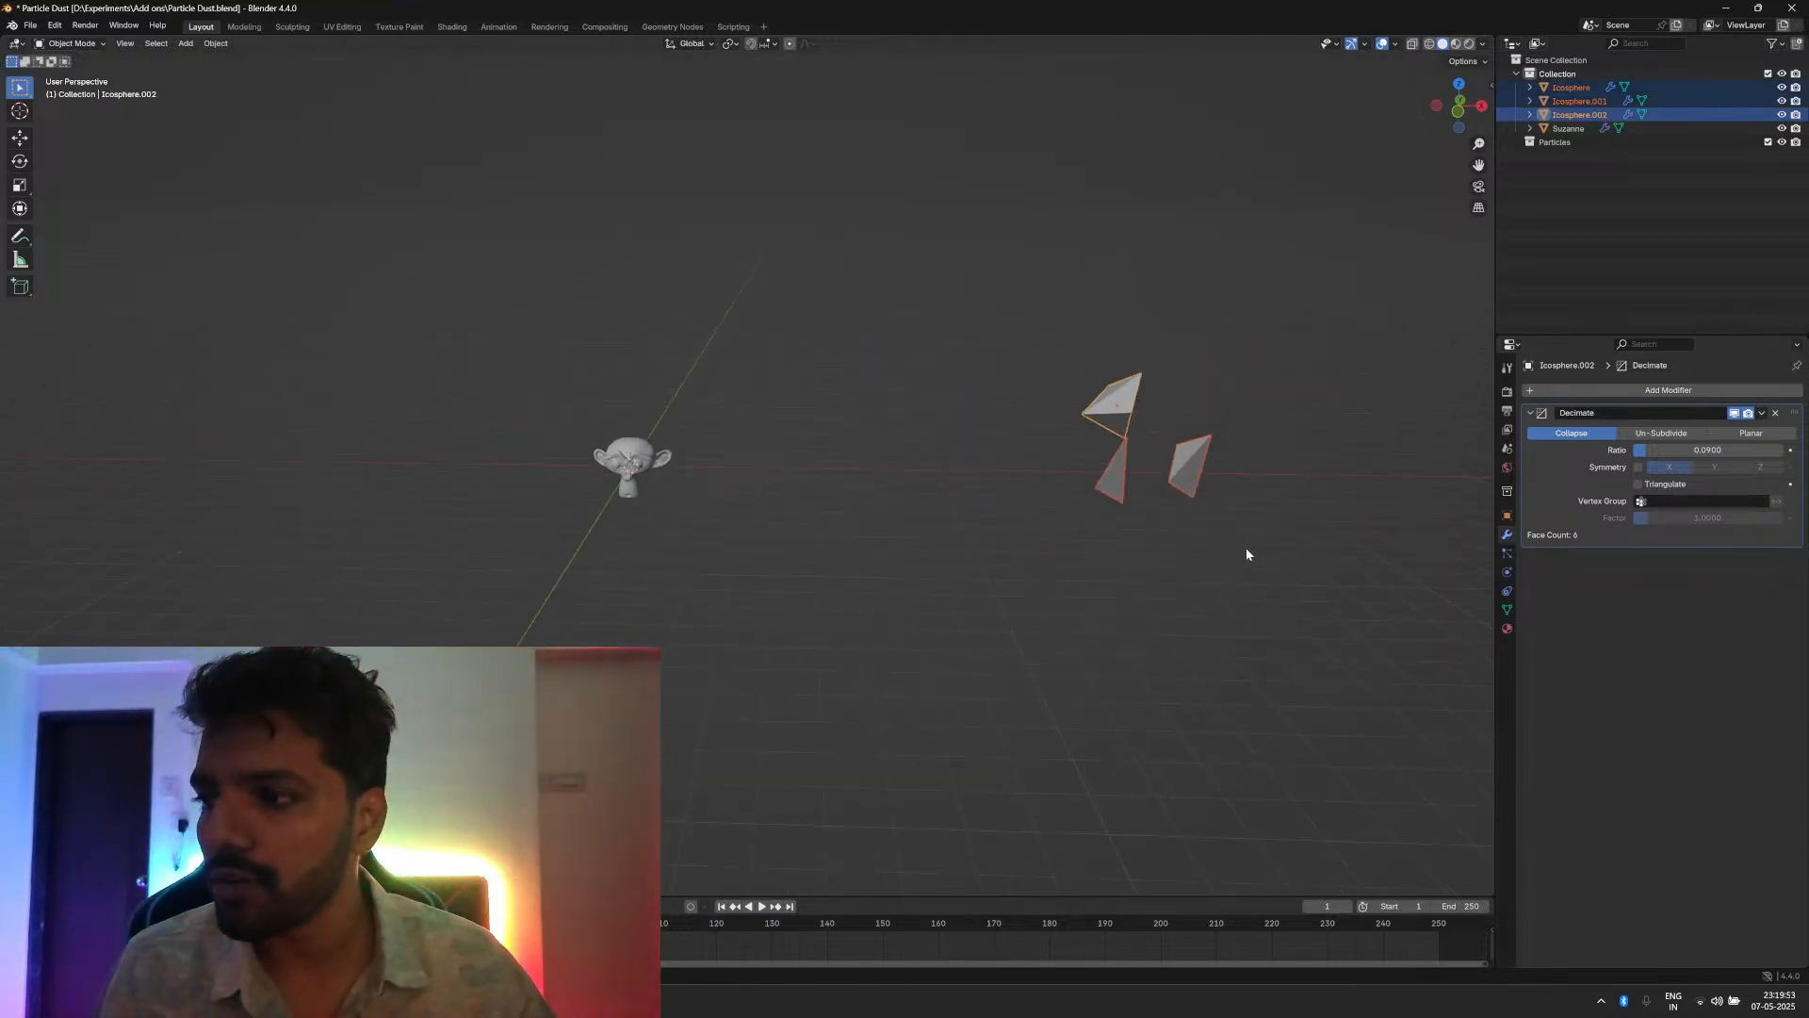
{"action": "middle_click_drag", "start_coordinate": [1246, 547], "coordinate": [1036, 573], "text": "shift"}
{"action": "key", "text": "g"}
{"action": "key", "text": "x"}
{"action": "left_click", "coordinate": [1214, 602]}
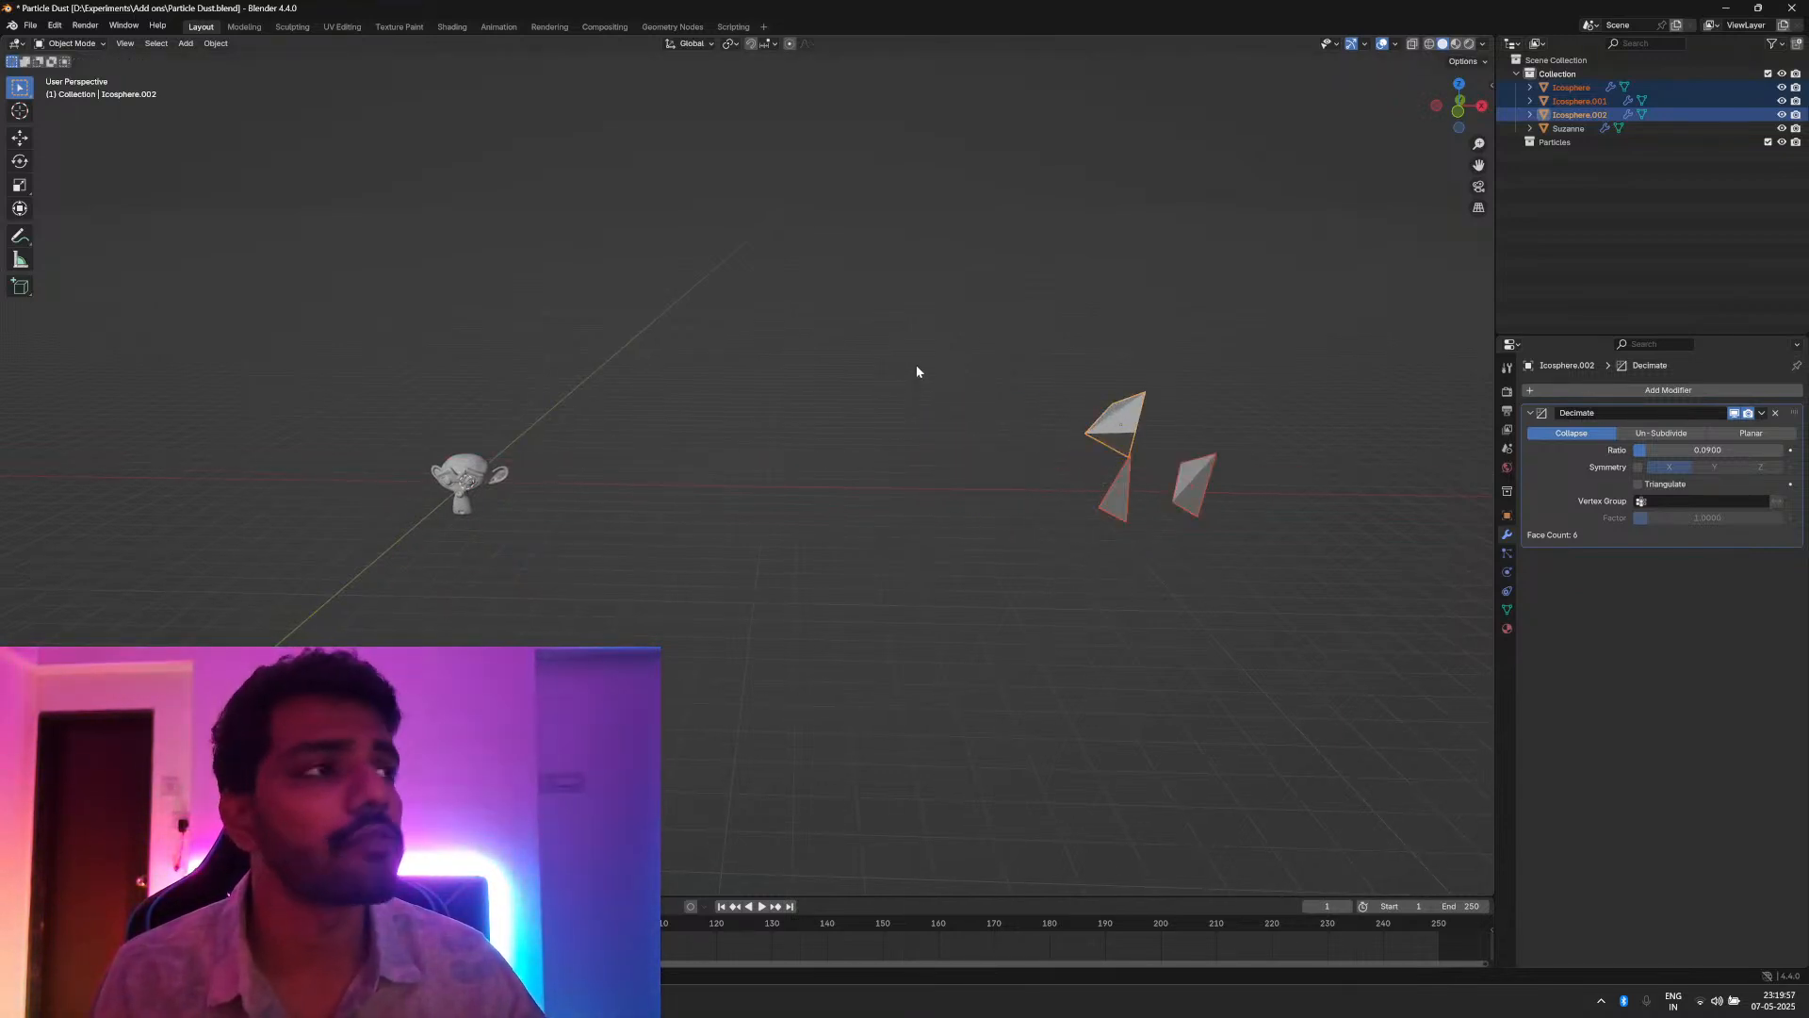
Step: Move the three selected dust shapes into a new collection named Particles
{"action": "key", "text": "m"}
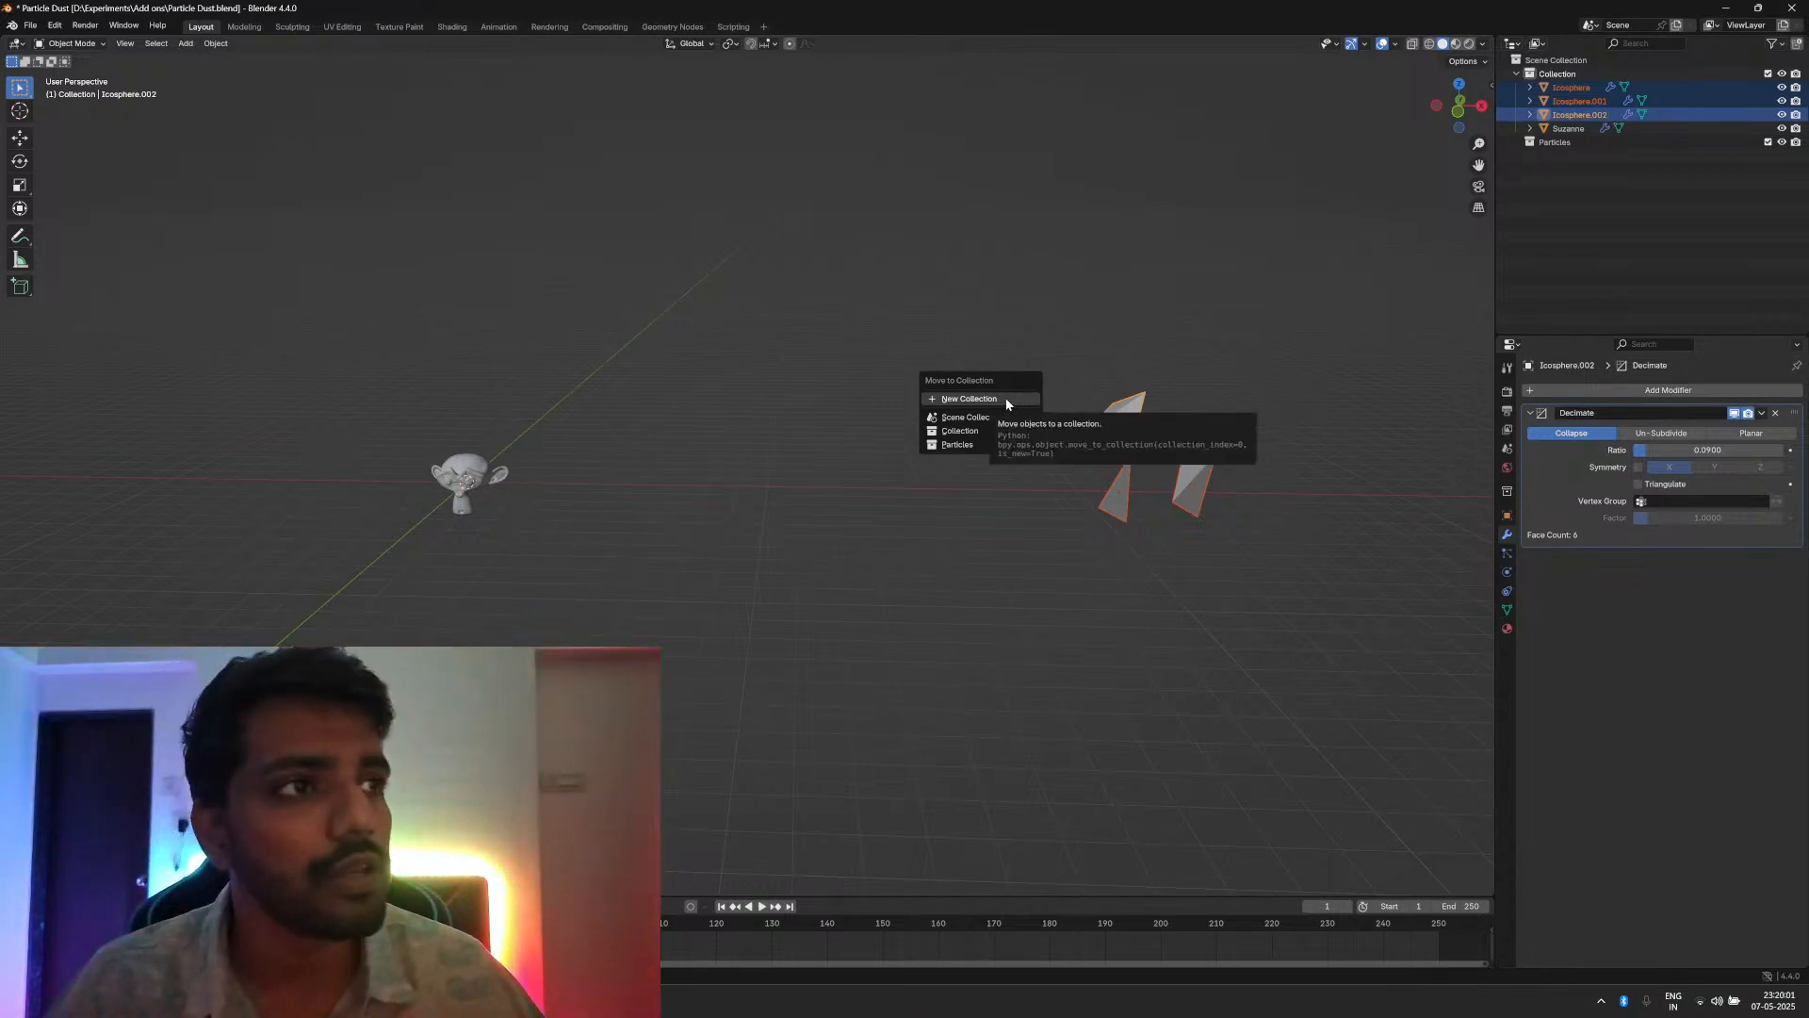
{"action": "left_click", "coordinate": [1006, 404]}
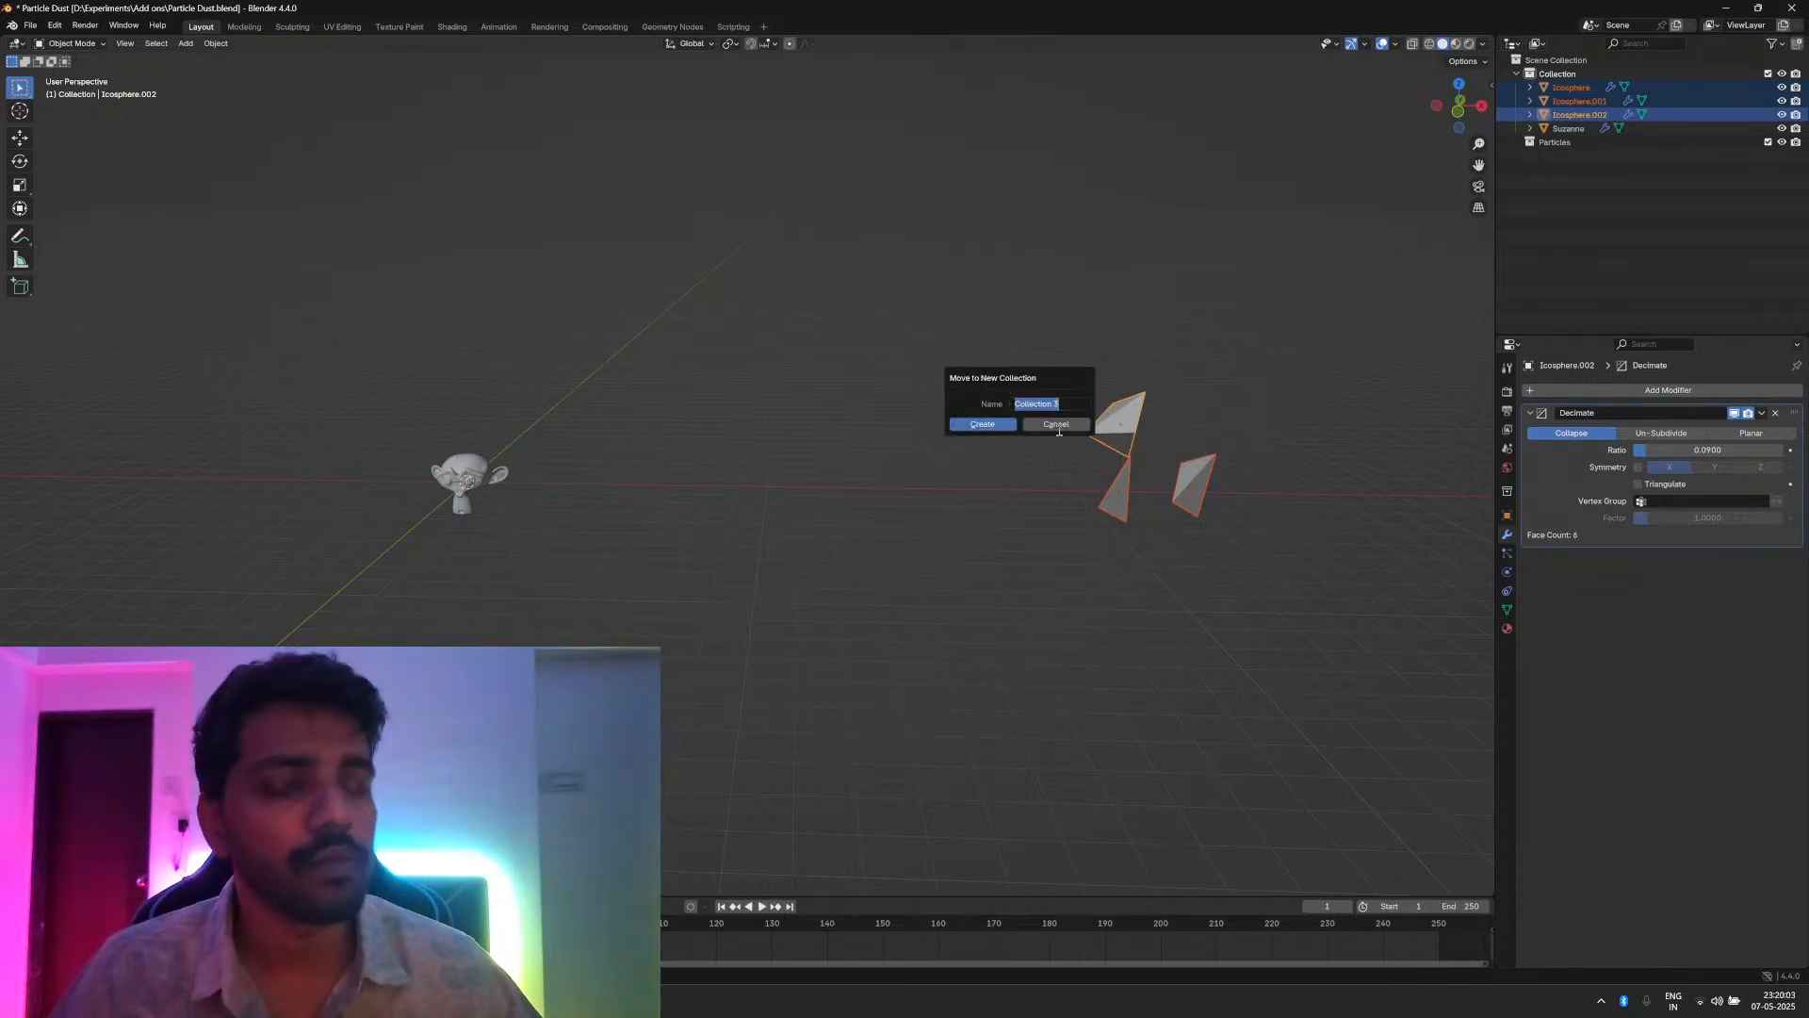
{"action": "type", "text": "Par"}
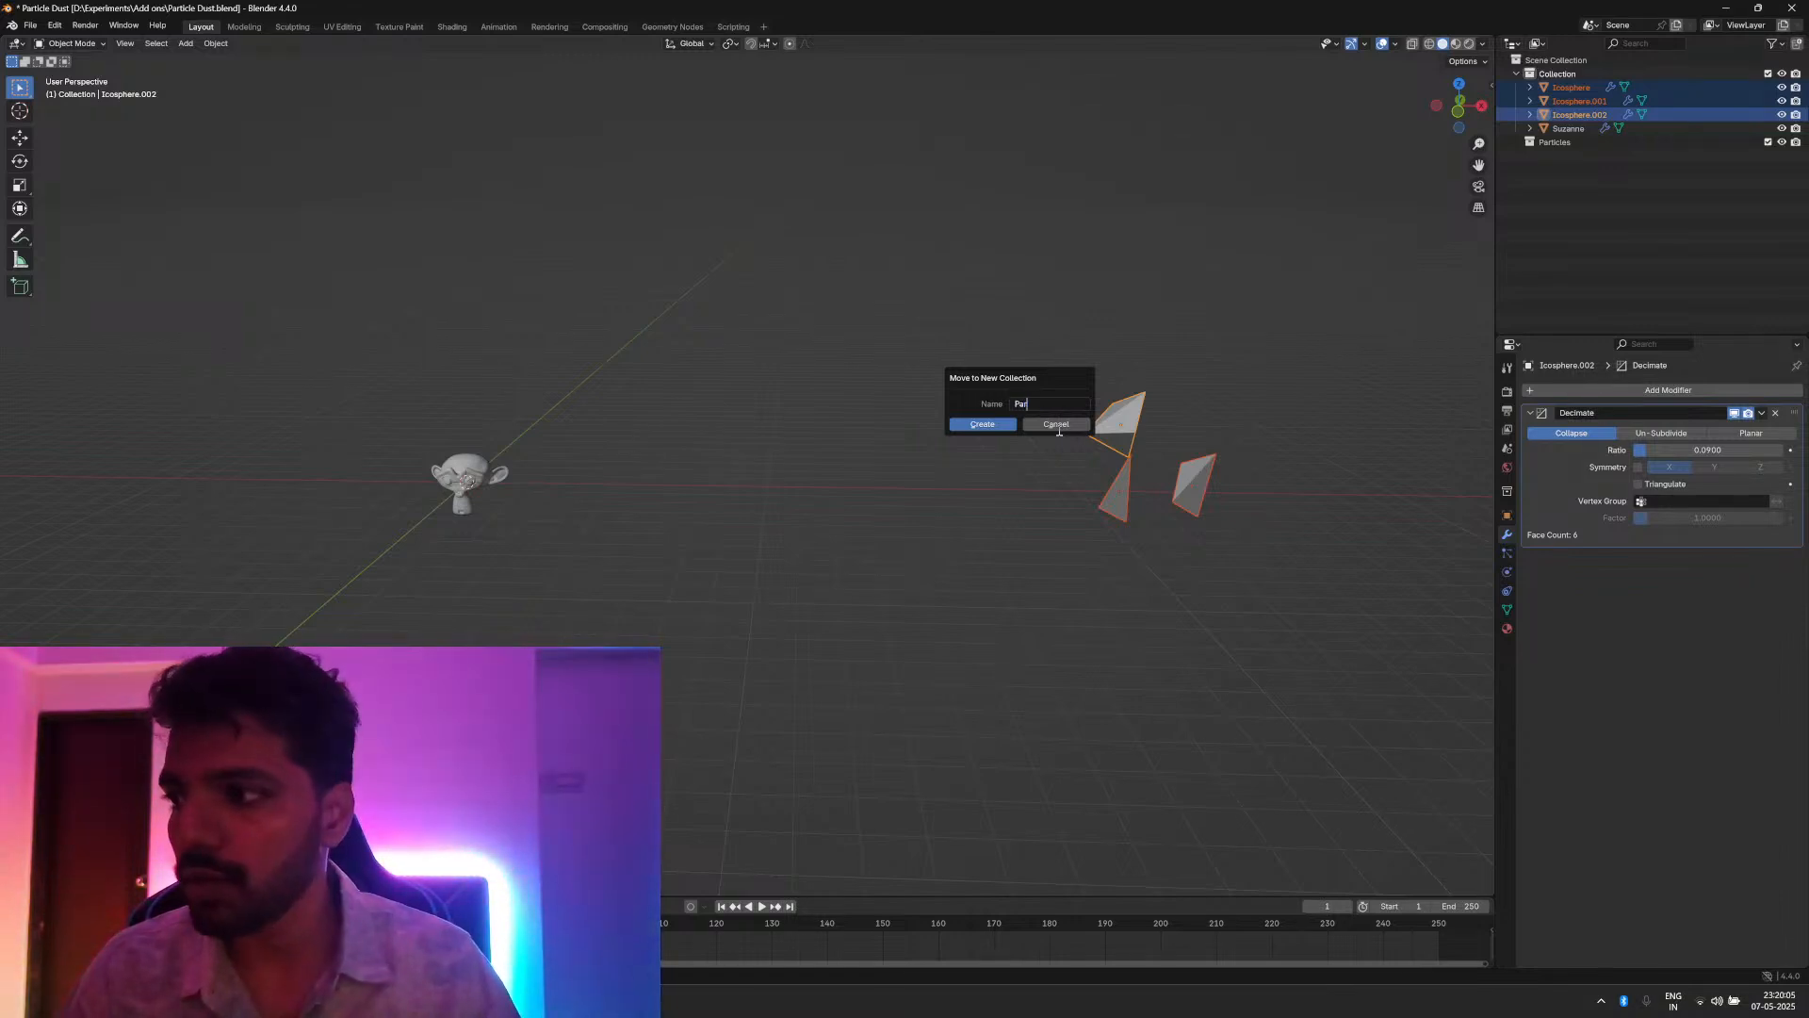
{"action": "type", "text": "ticles"}
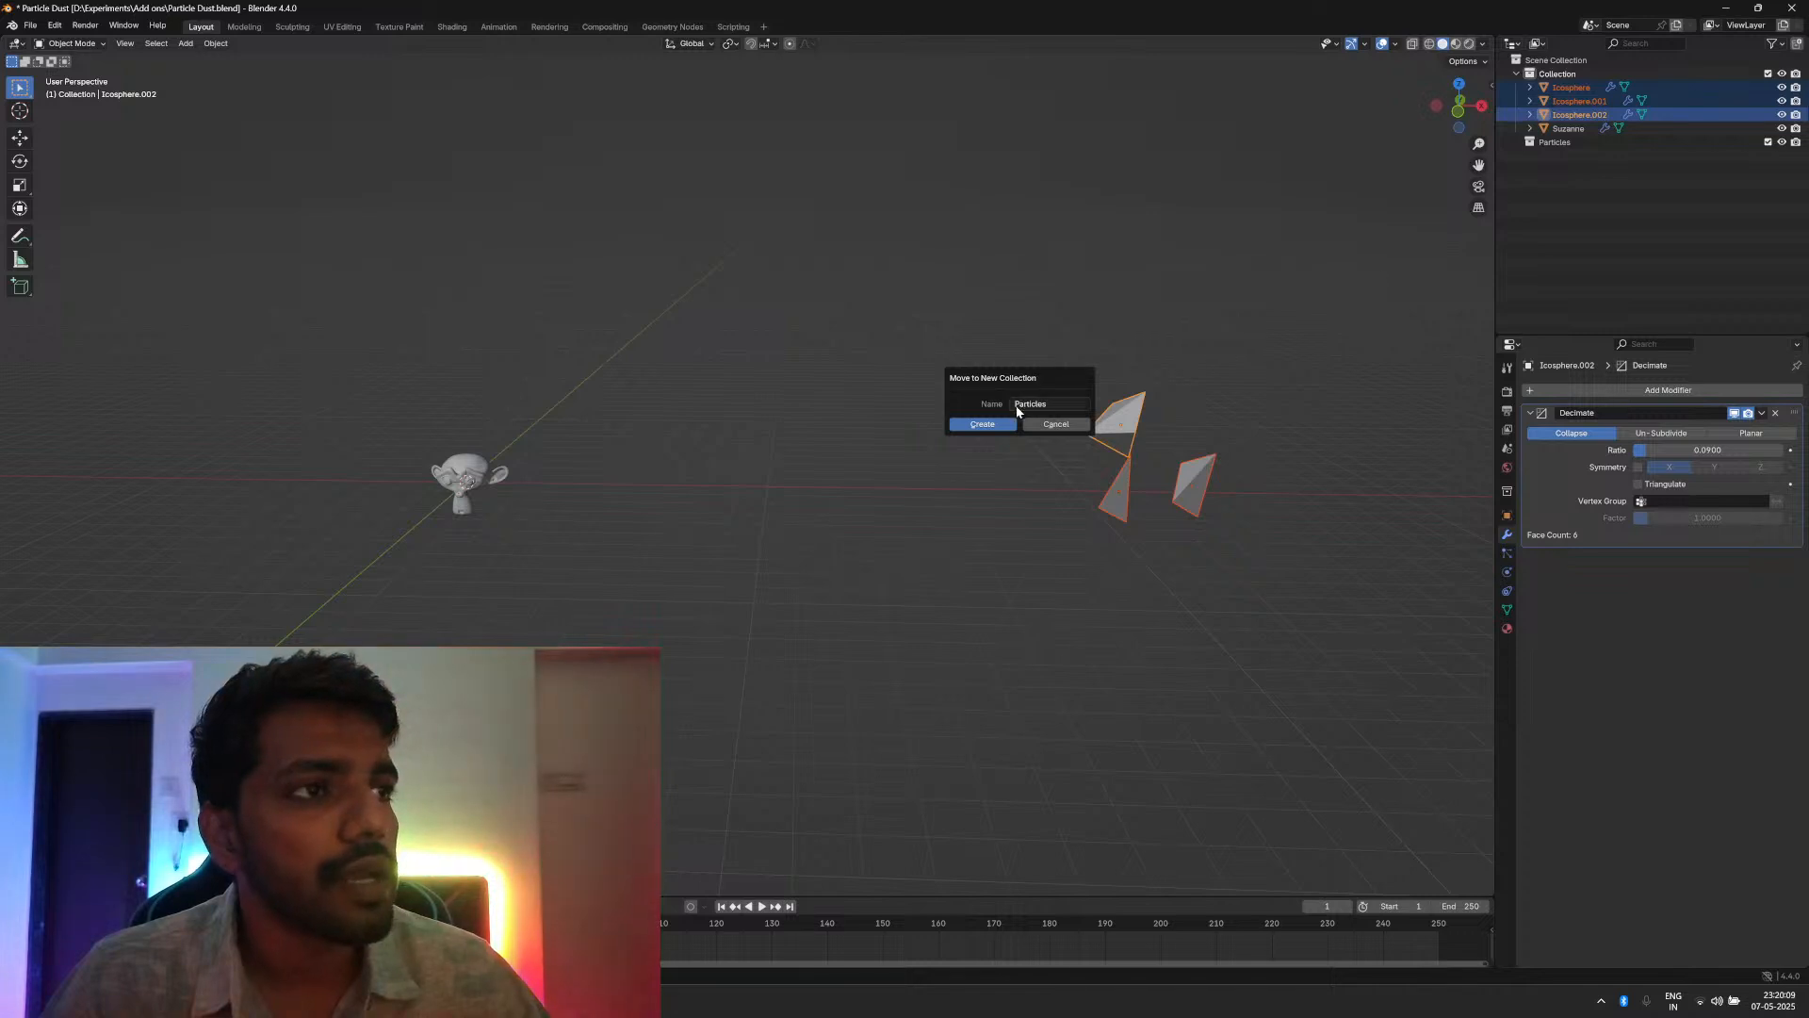
{"action": "left_click", "coordinate": [984, 424]}
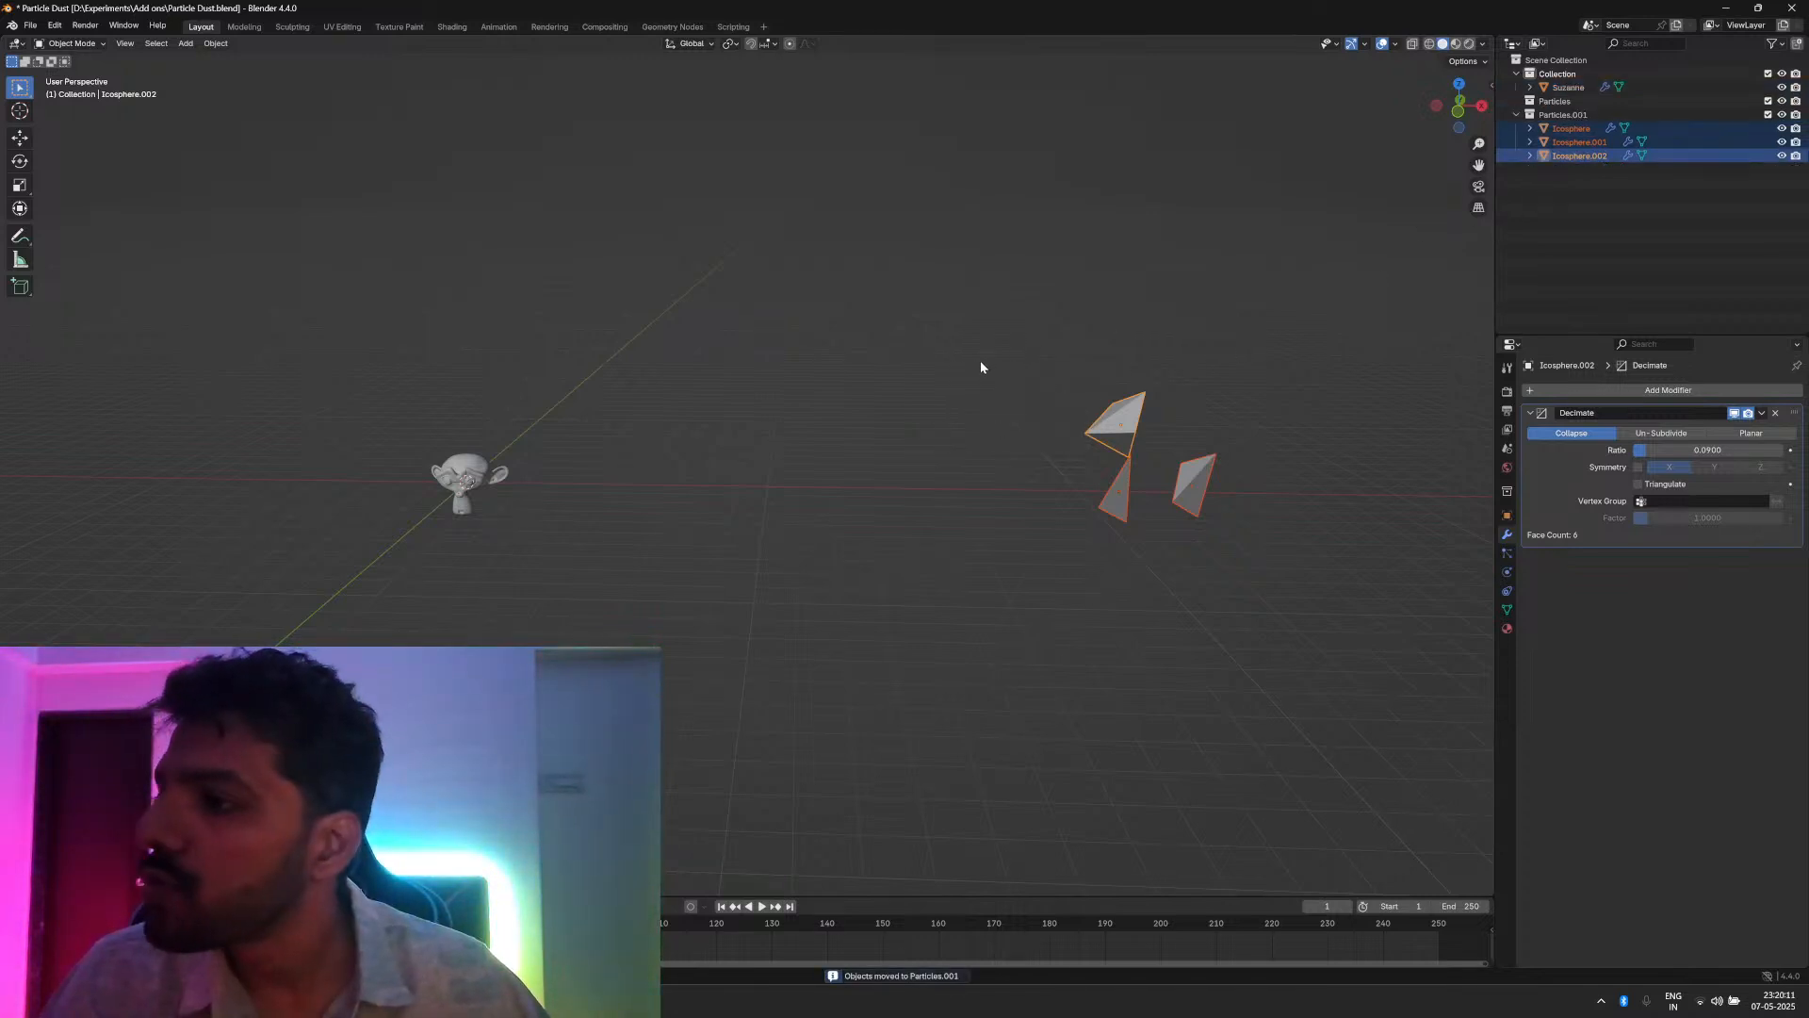
Step: Add a cube at the monkey head and scale it up uniformly to about 9.54 so it encloses the head
{"action": "left_click", "coordinate": [939, 484]}
{"action": "left_click", "coordinate": [501, 488]}
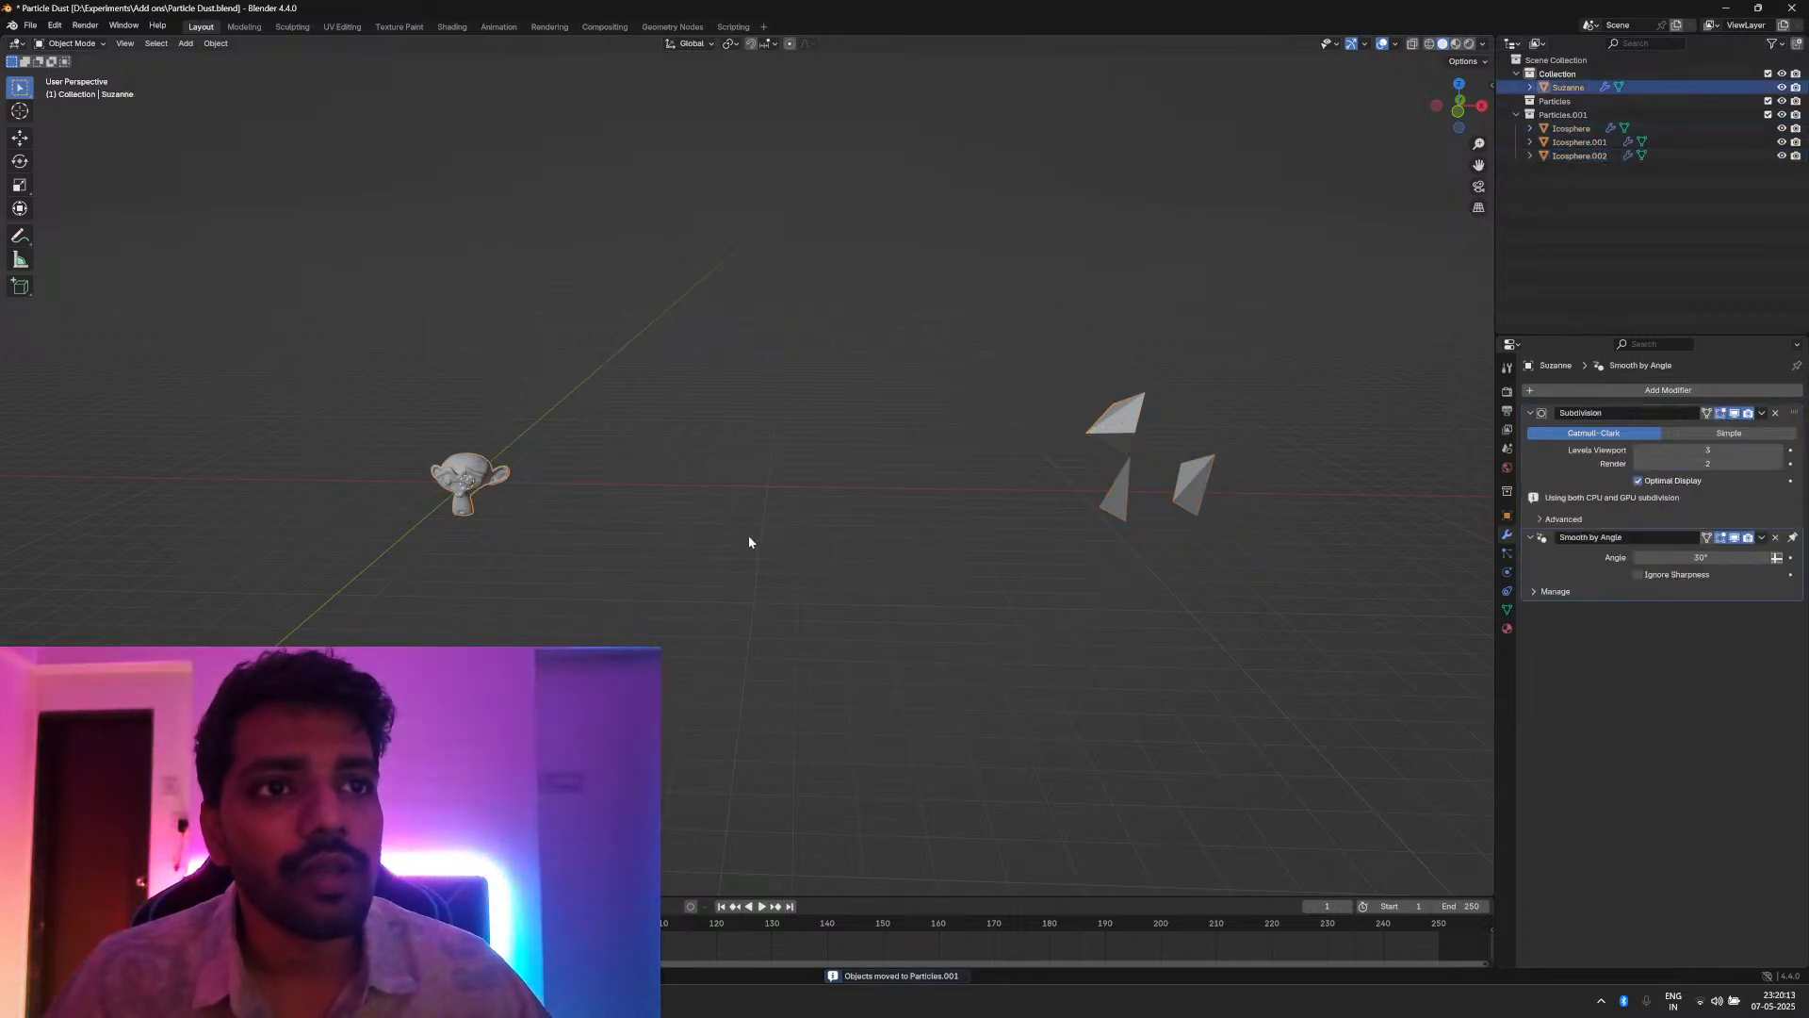
{"action": "middle_click_drag", "start_coordinate": [748, 537], "coordinate": [554, 494]}
{"action": "key", "text": "shift+a"}
{"action": "mouse_move", "coordinate": [556, 486]}
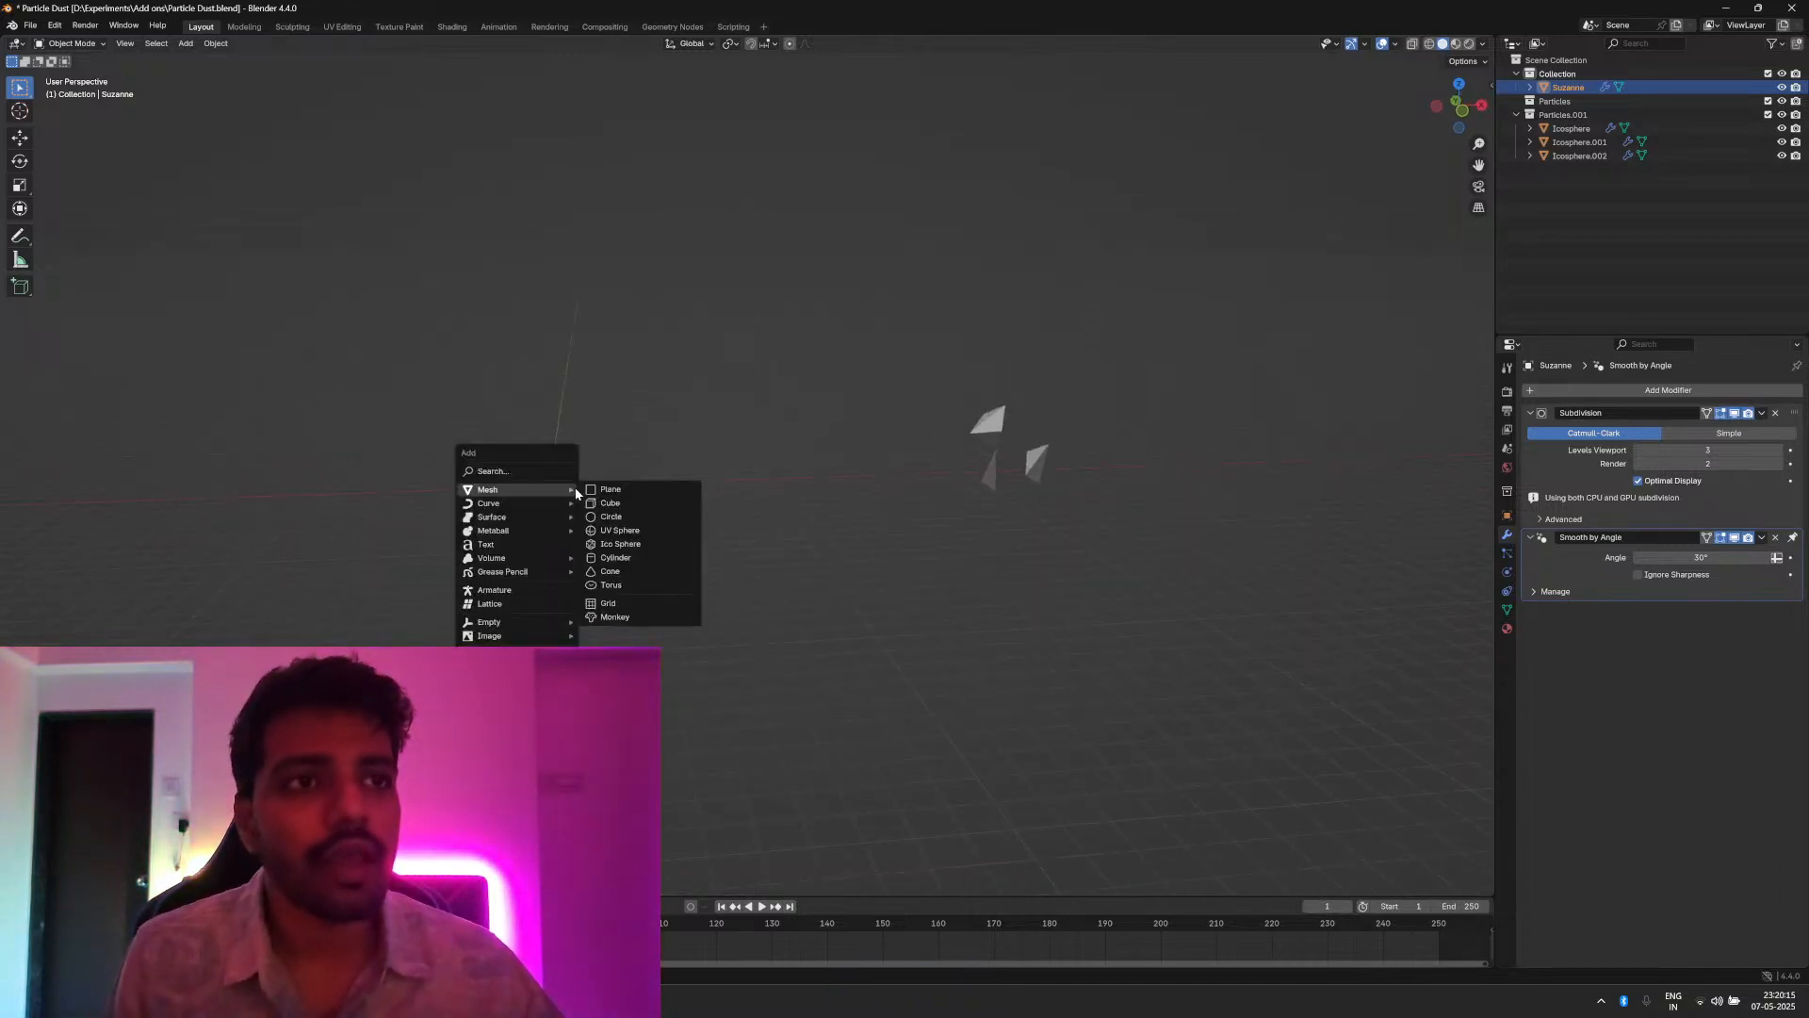
{"action": "left_click", "coordinate": [613, 501]}
{"action": "scroll", "coordinate": [578, 509], "scroll_direction": "down", "scroll_amount": 3}
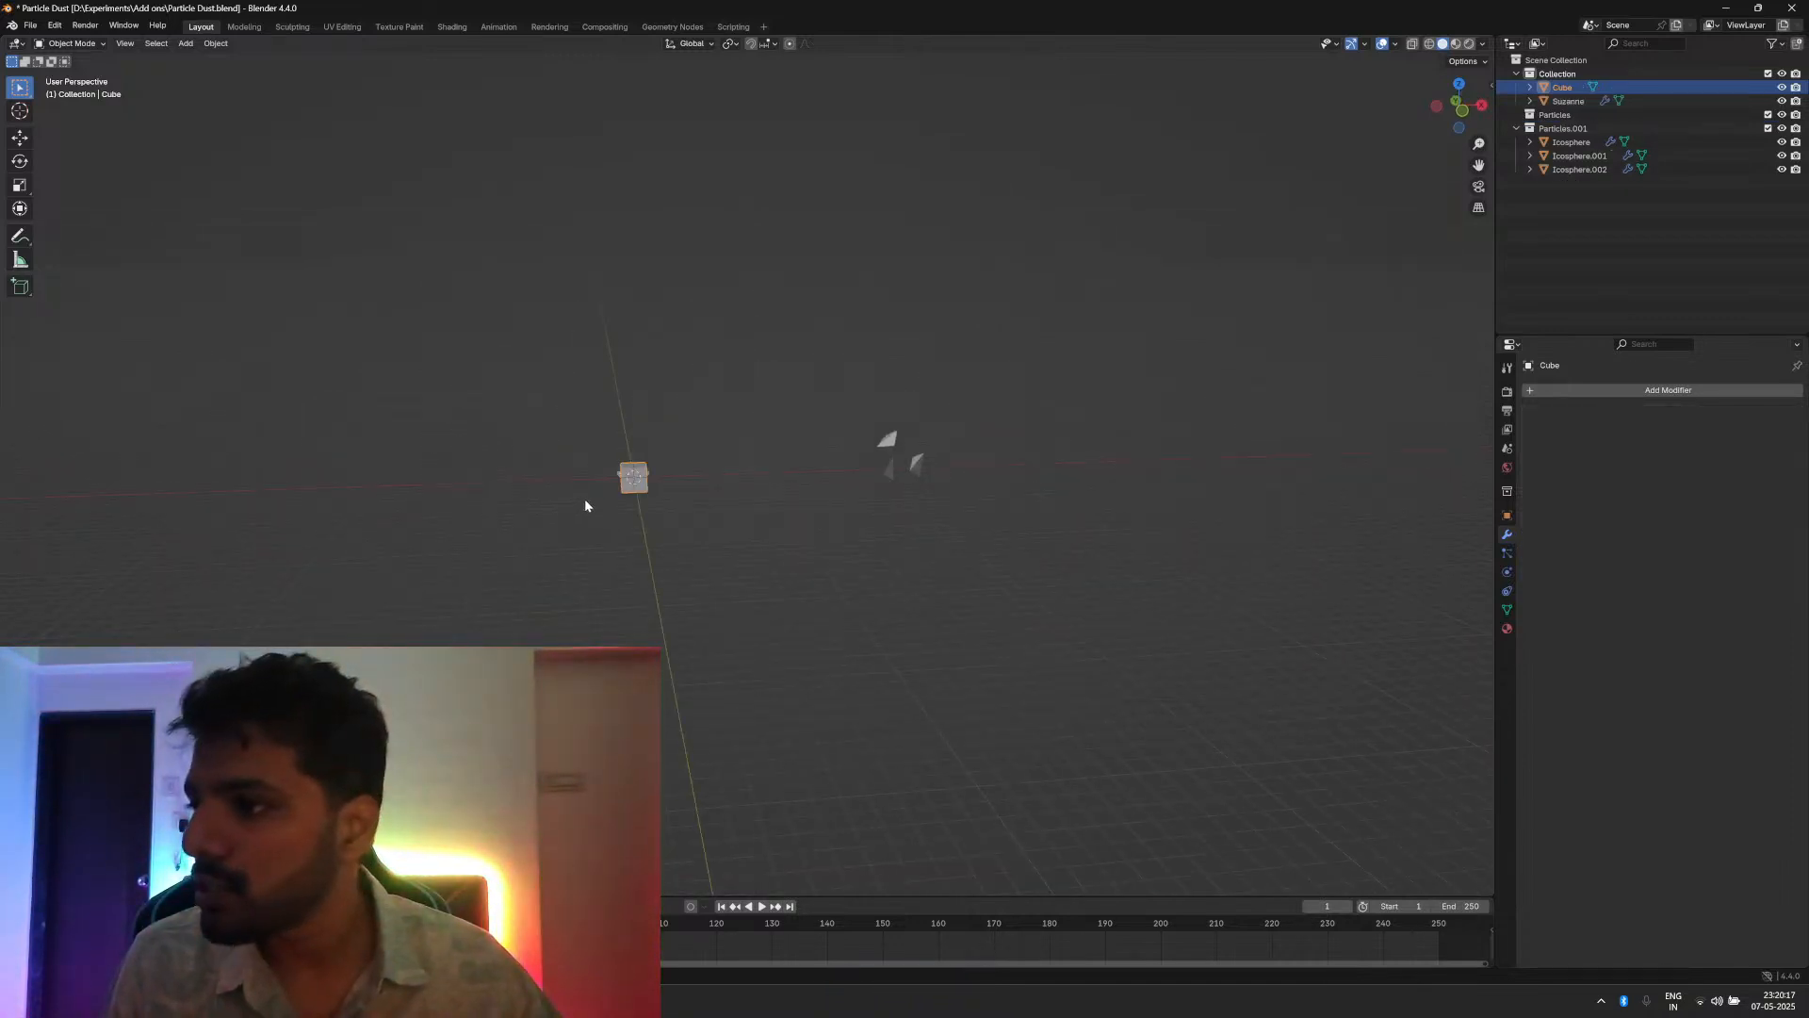
{"action": "key", "text": "s"}
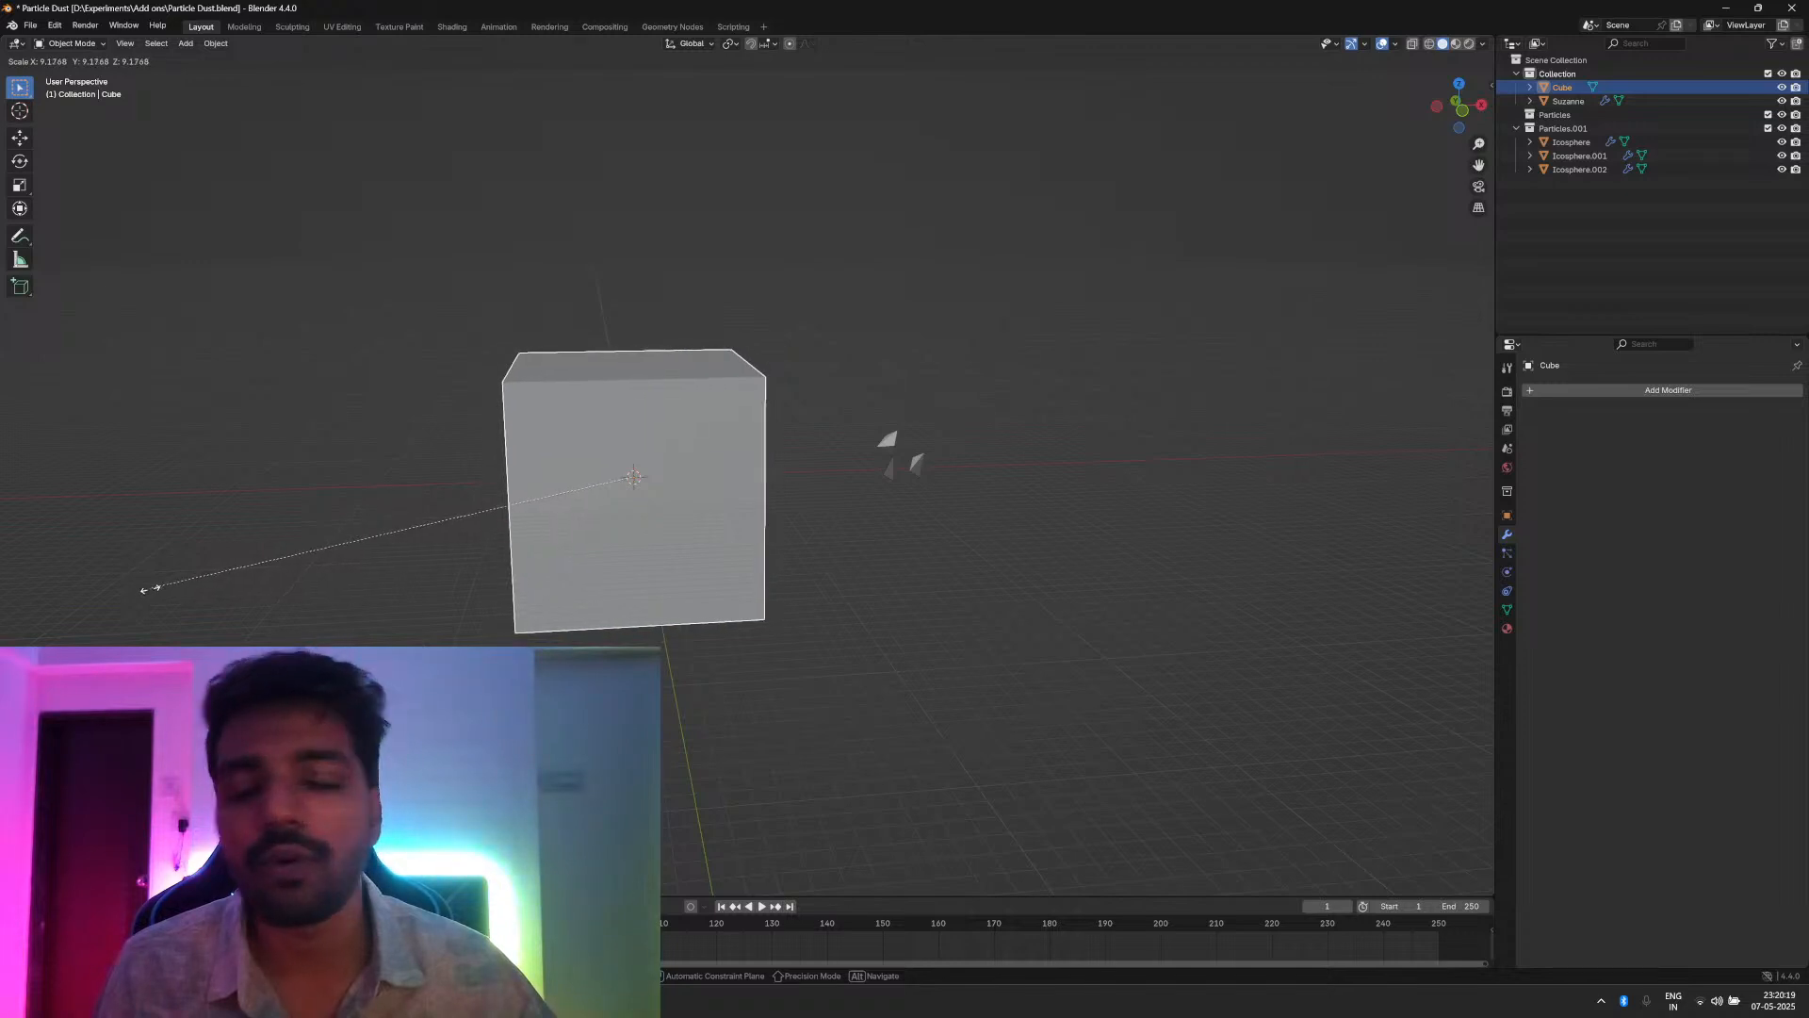
{"action": "left_click", "coordinate": [134, 595]}
{"action": "middle_click_drag", "start_coordinate": [418, 635], "coordinate": [410, 597]}
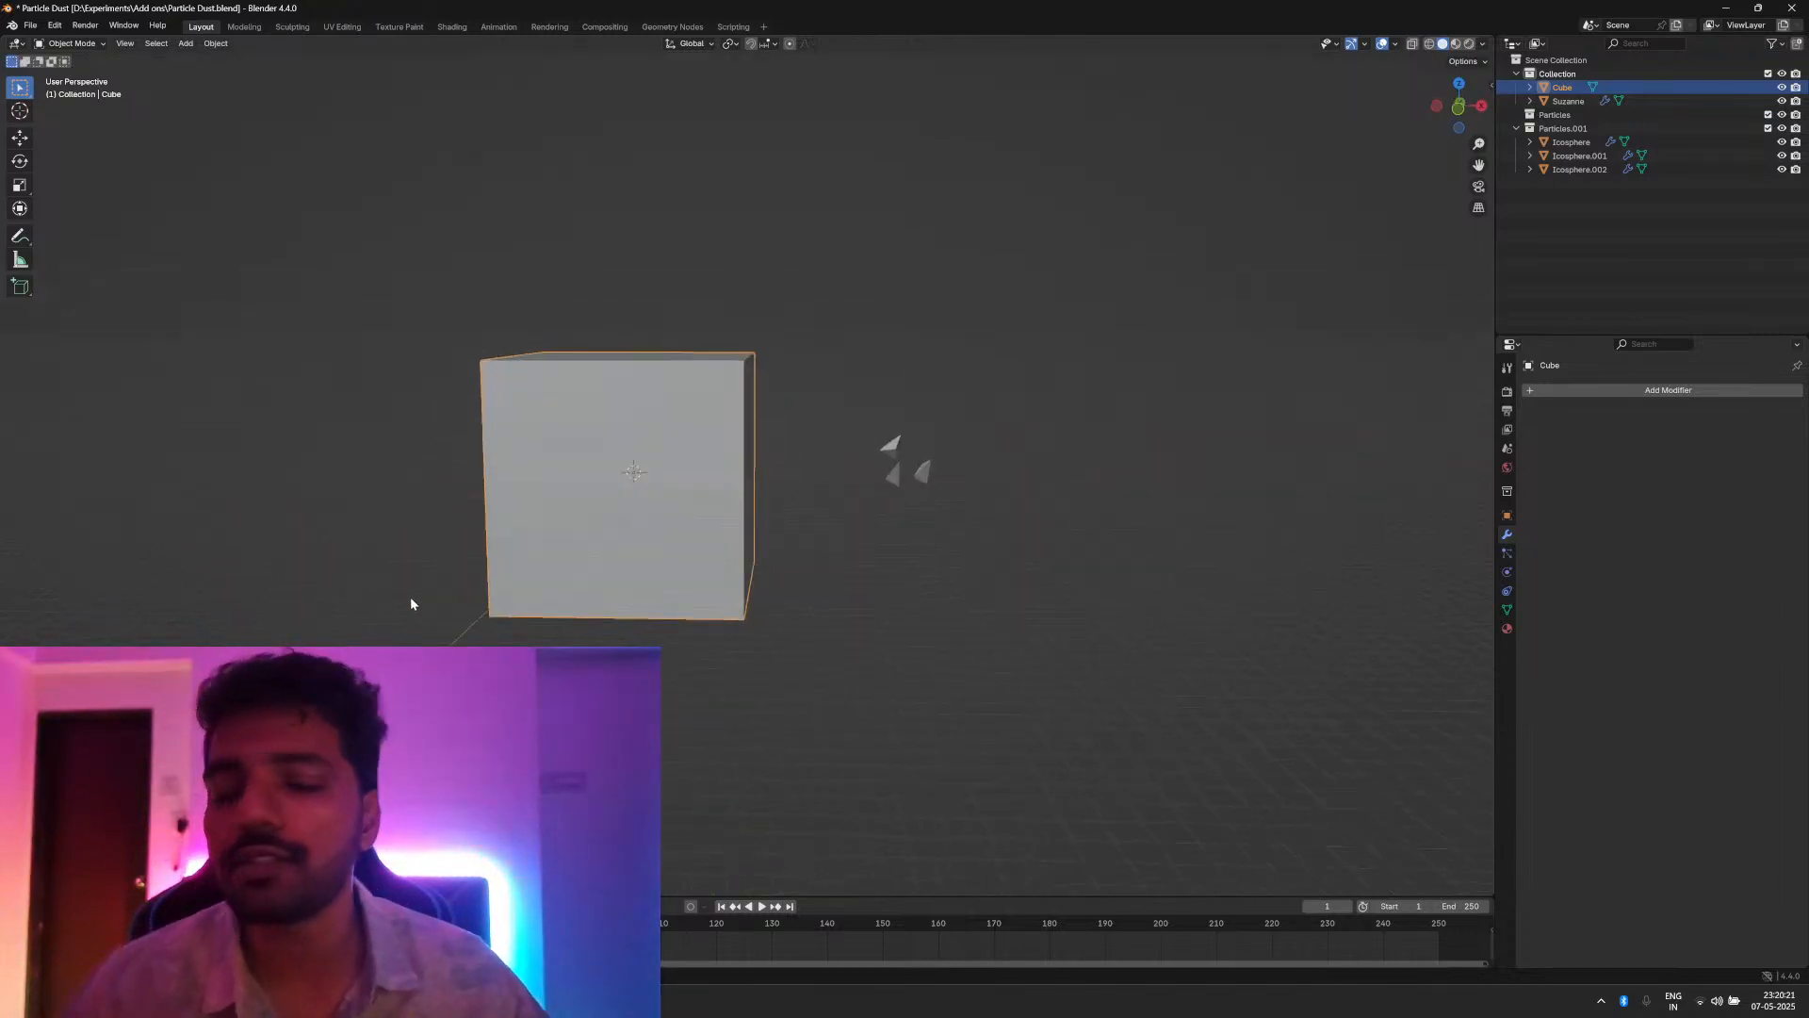
Step: Set the large cube's viewport display to Bounds
{"action": "left_click", "coordinate": [1508, 514]}
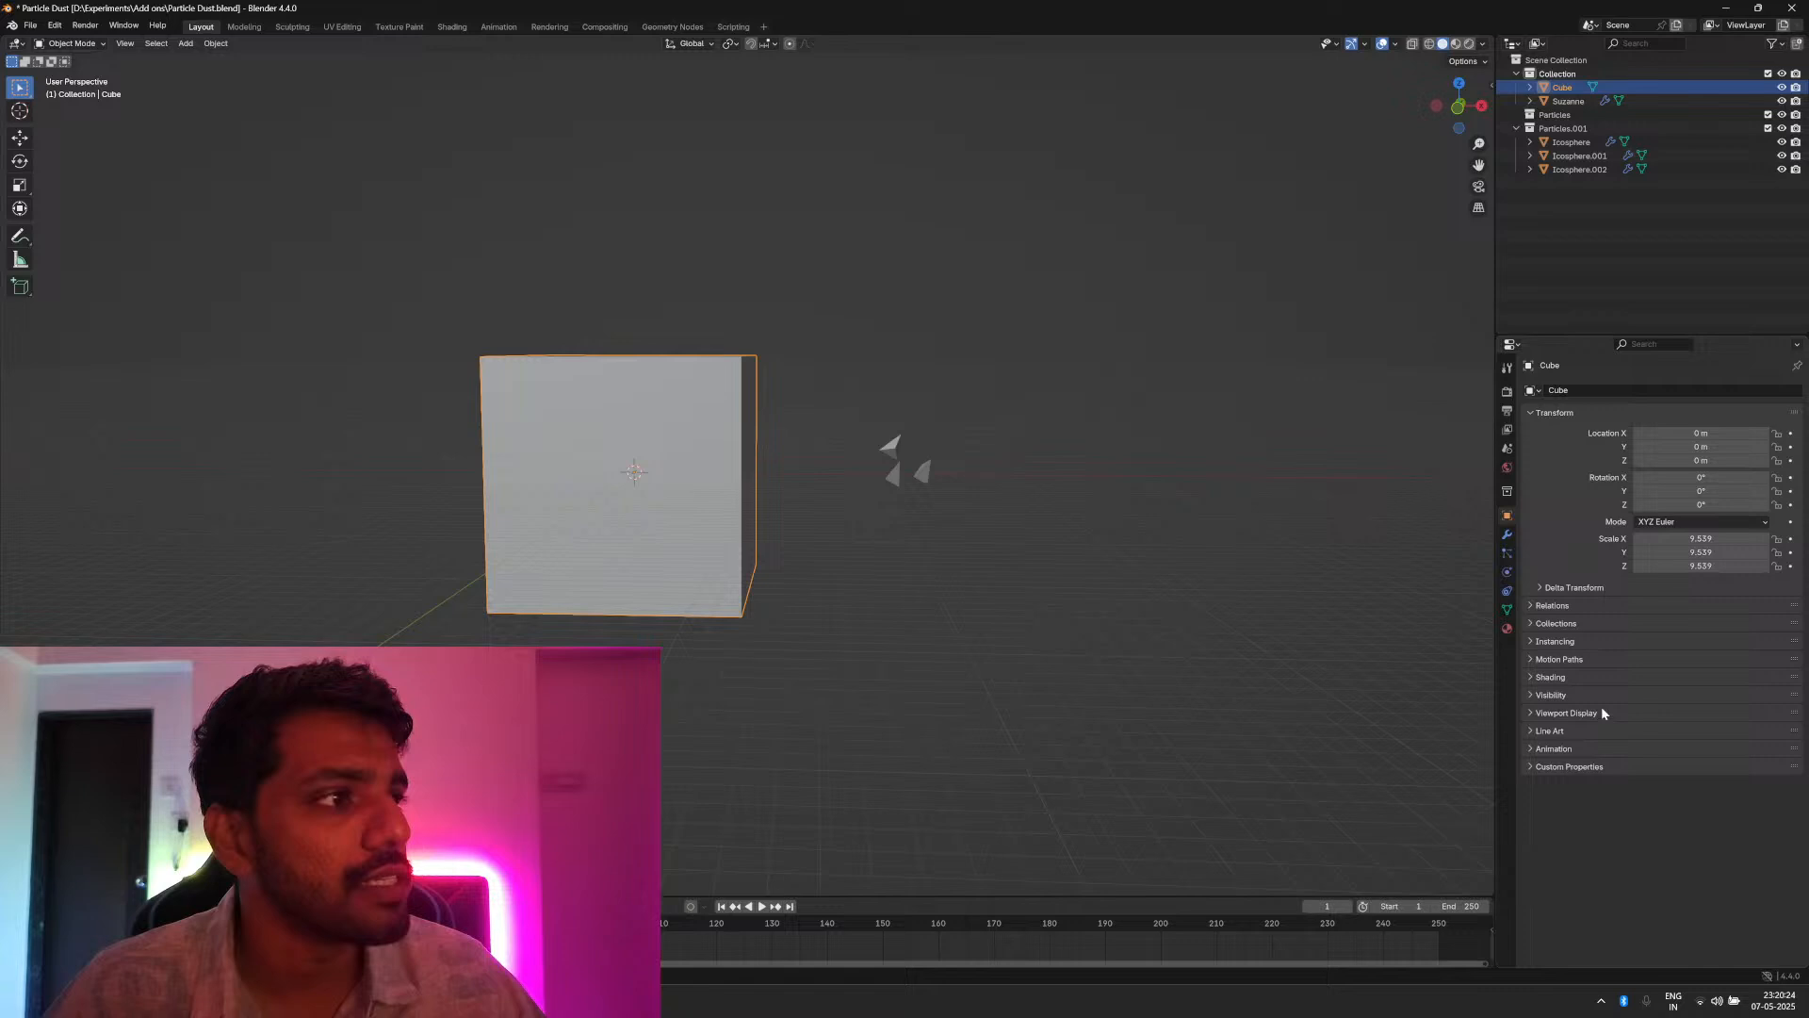
{"action": "left_click", "coordinate": [1551, 695]}
{"action": "left_click", "coordinate": [1565, 887]}
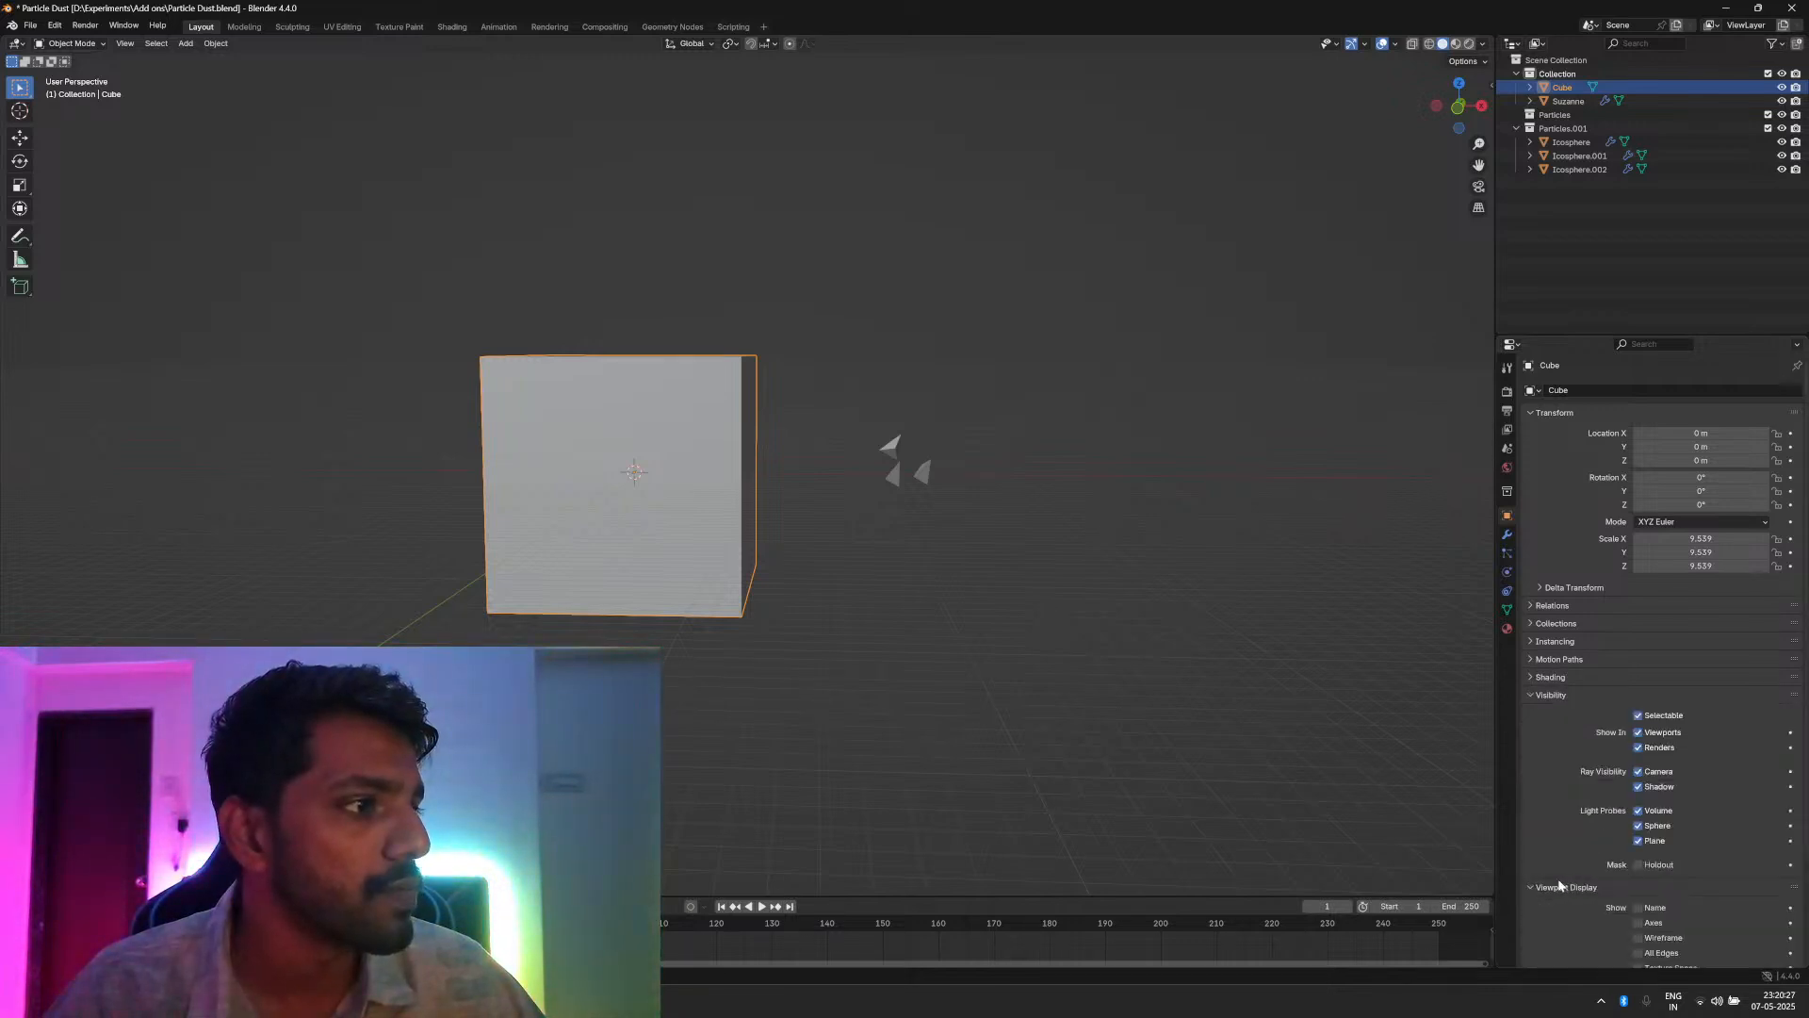
{"action": "scroll", "coordinate": [1567, 829], "scroll_direction": "down", "scroll_amount": 4}
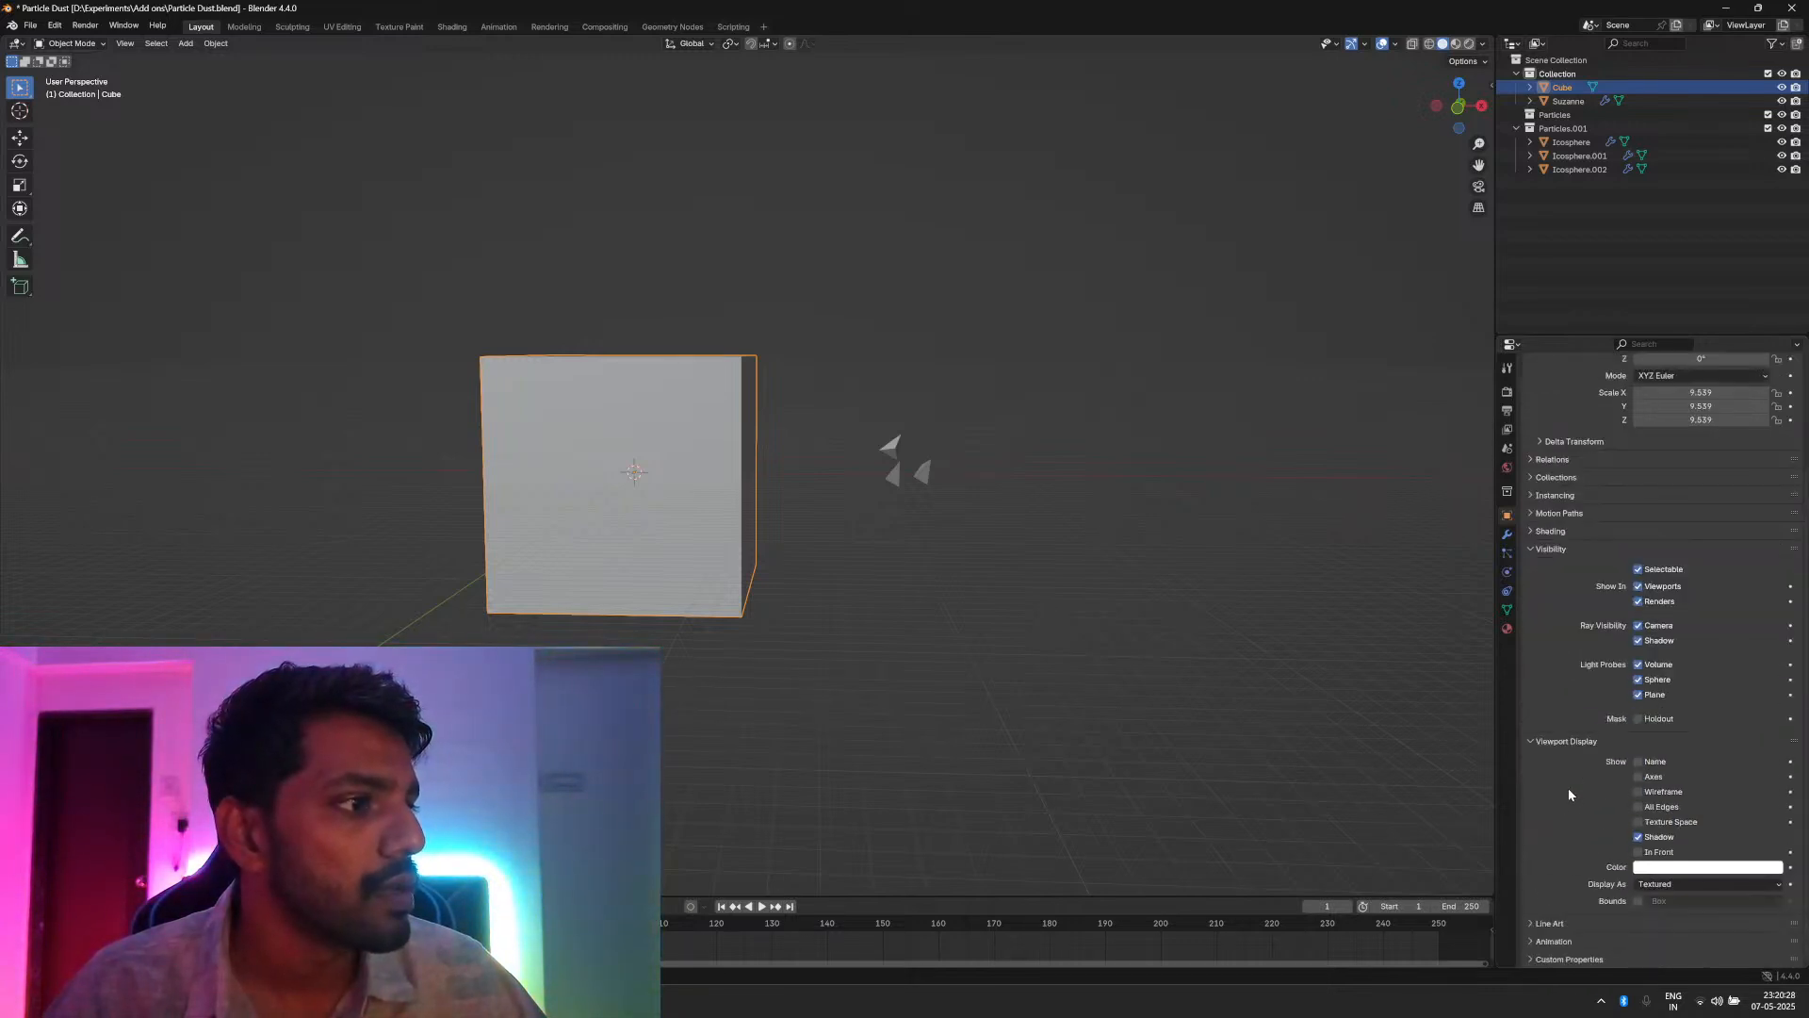
{"action": "left_click", "coordinate": [1655, 887]}
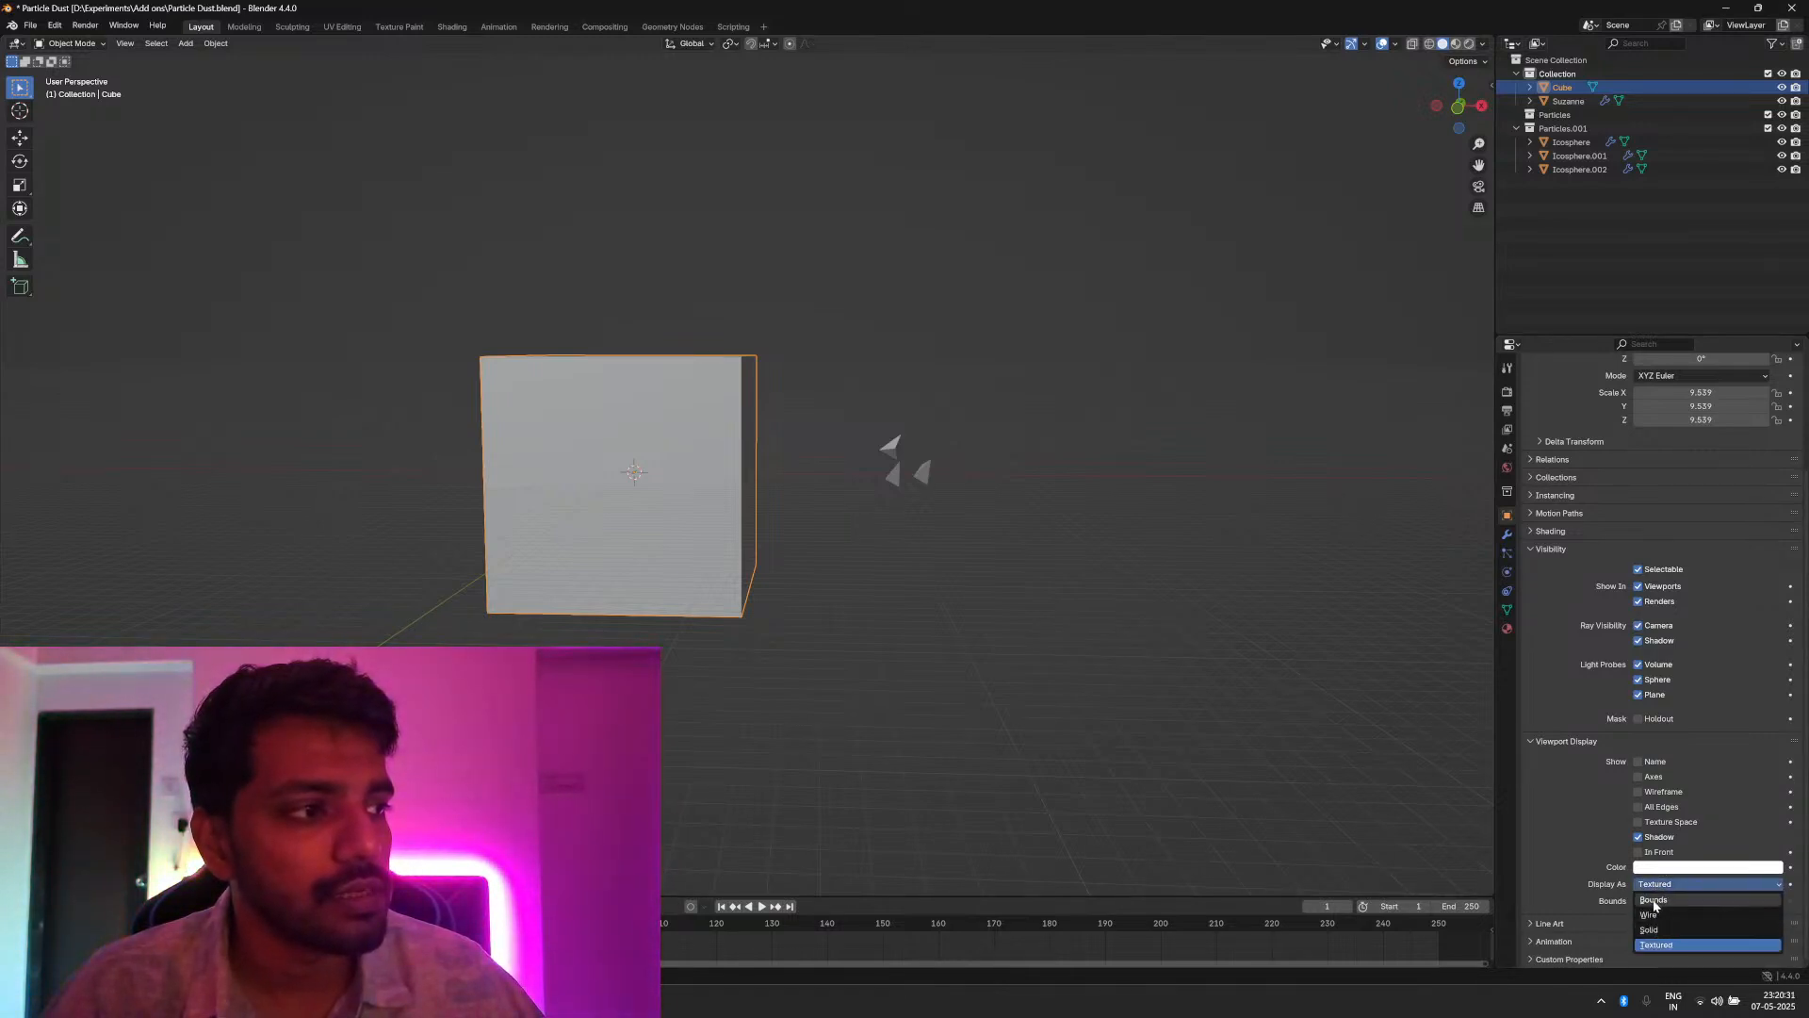
{"action": "left_click", "coordinate": [1653, 901]}
{"action": "scroll", "coordinate": [662, 613], "scroll_direction": "down", "scroll_amount": 3}
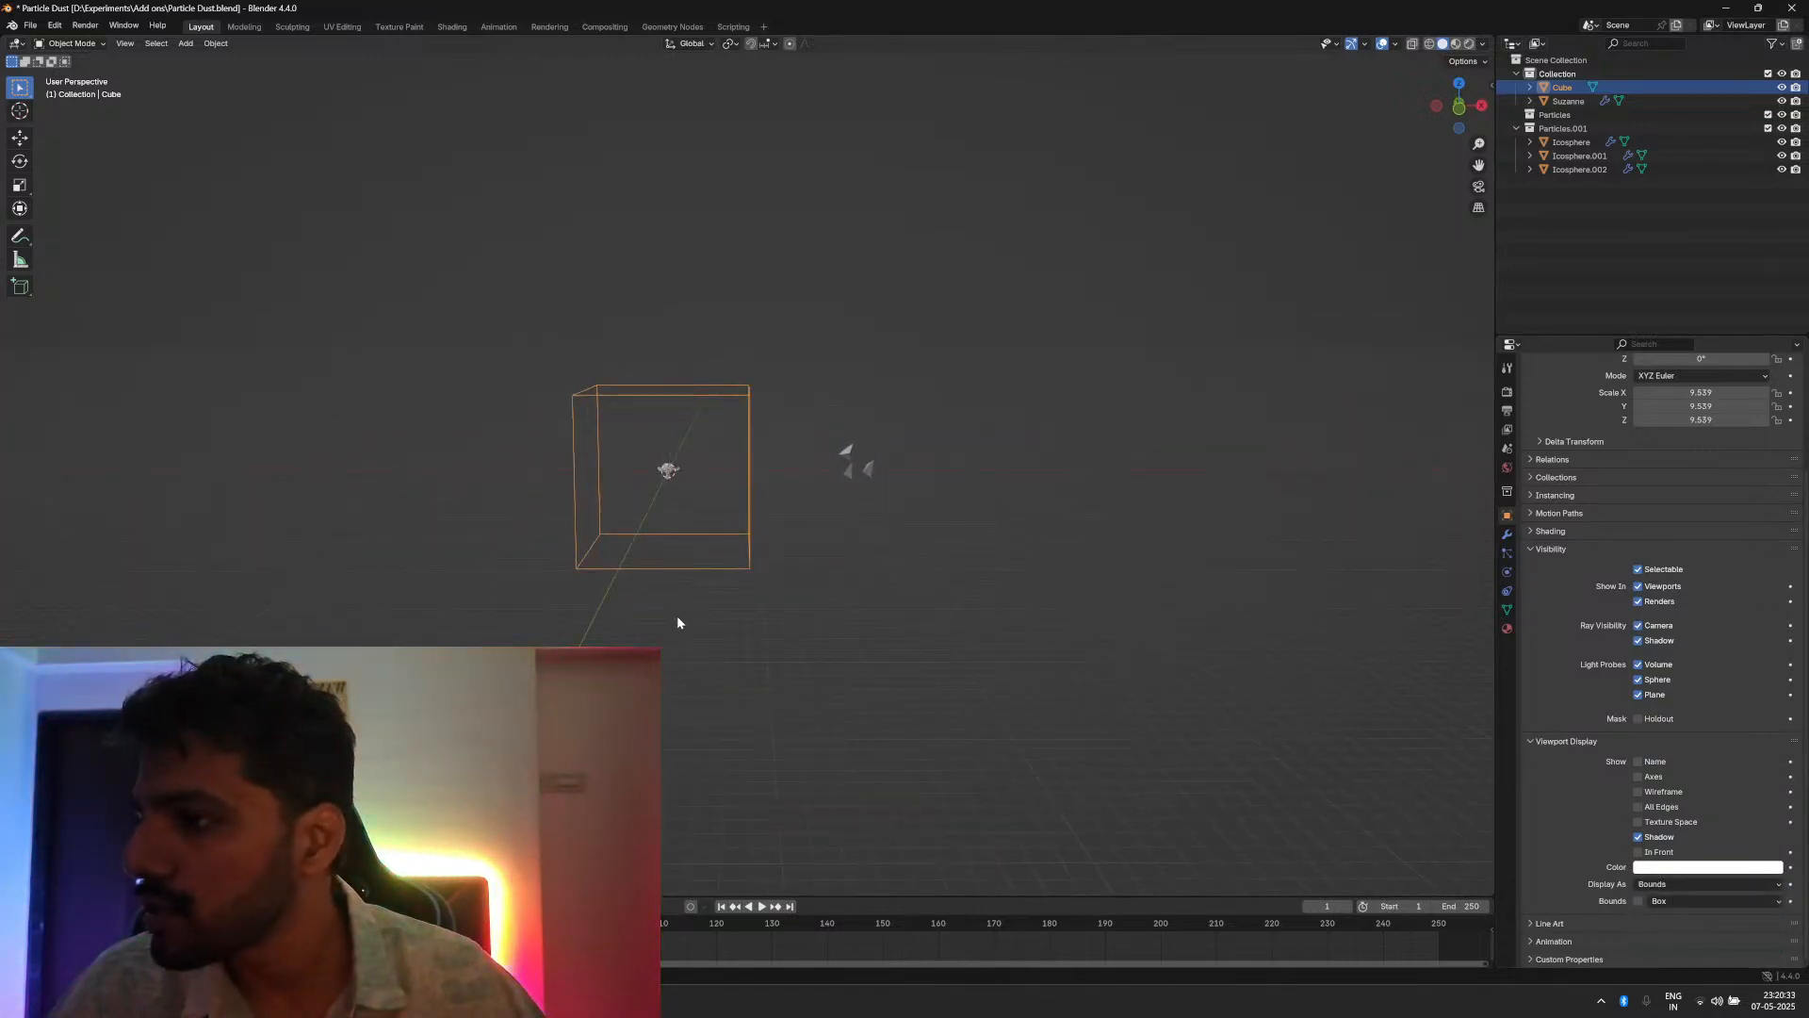
{"action": "scroll", "coordinate": [677, 622], "scroll_direction": "up", "scroll_amount": 1}
{"action": "scroll", "coordinate": [678, 622], "scroll_direction": "up", "scroll_amount": 2}
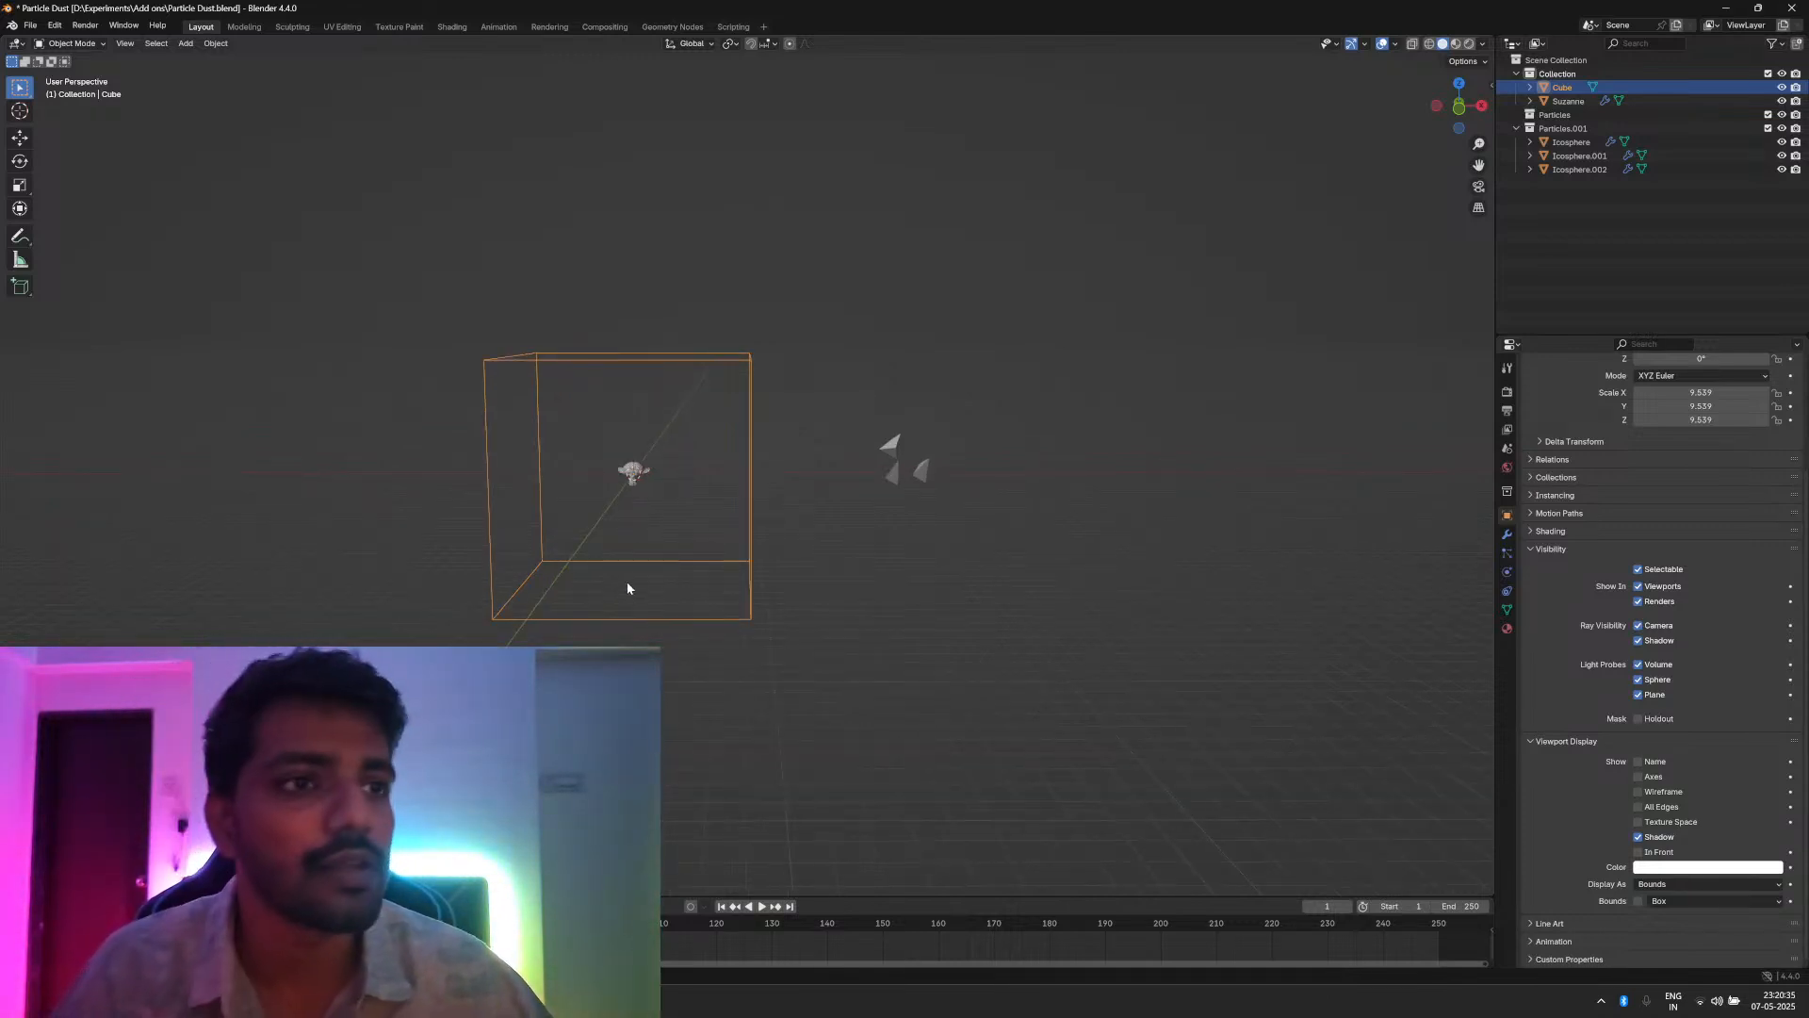
{"action": "middle_click_drag", "start_coordinate": [628, 588], "coordinate": [638, 574]}
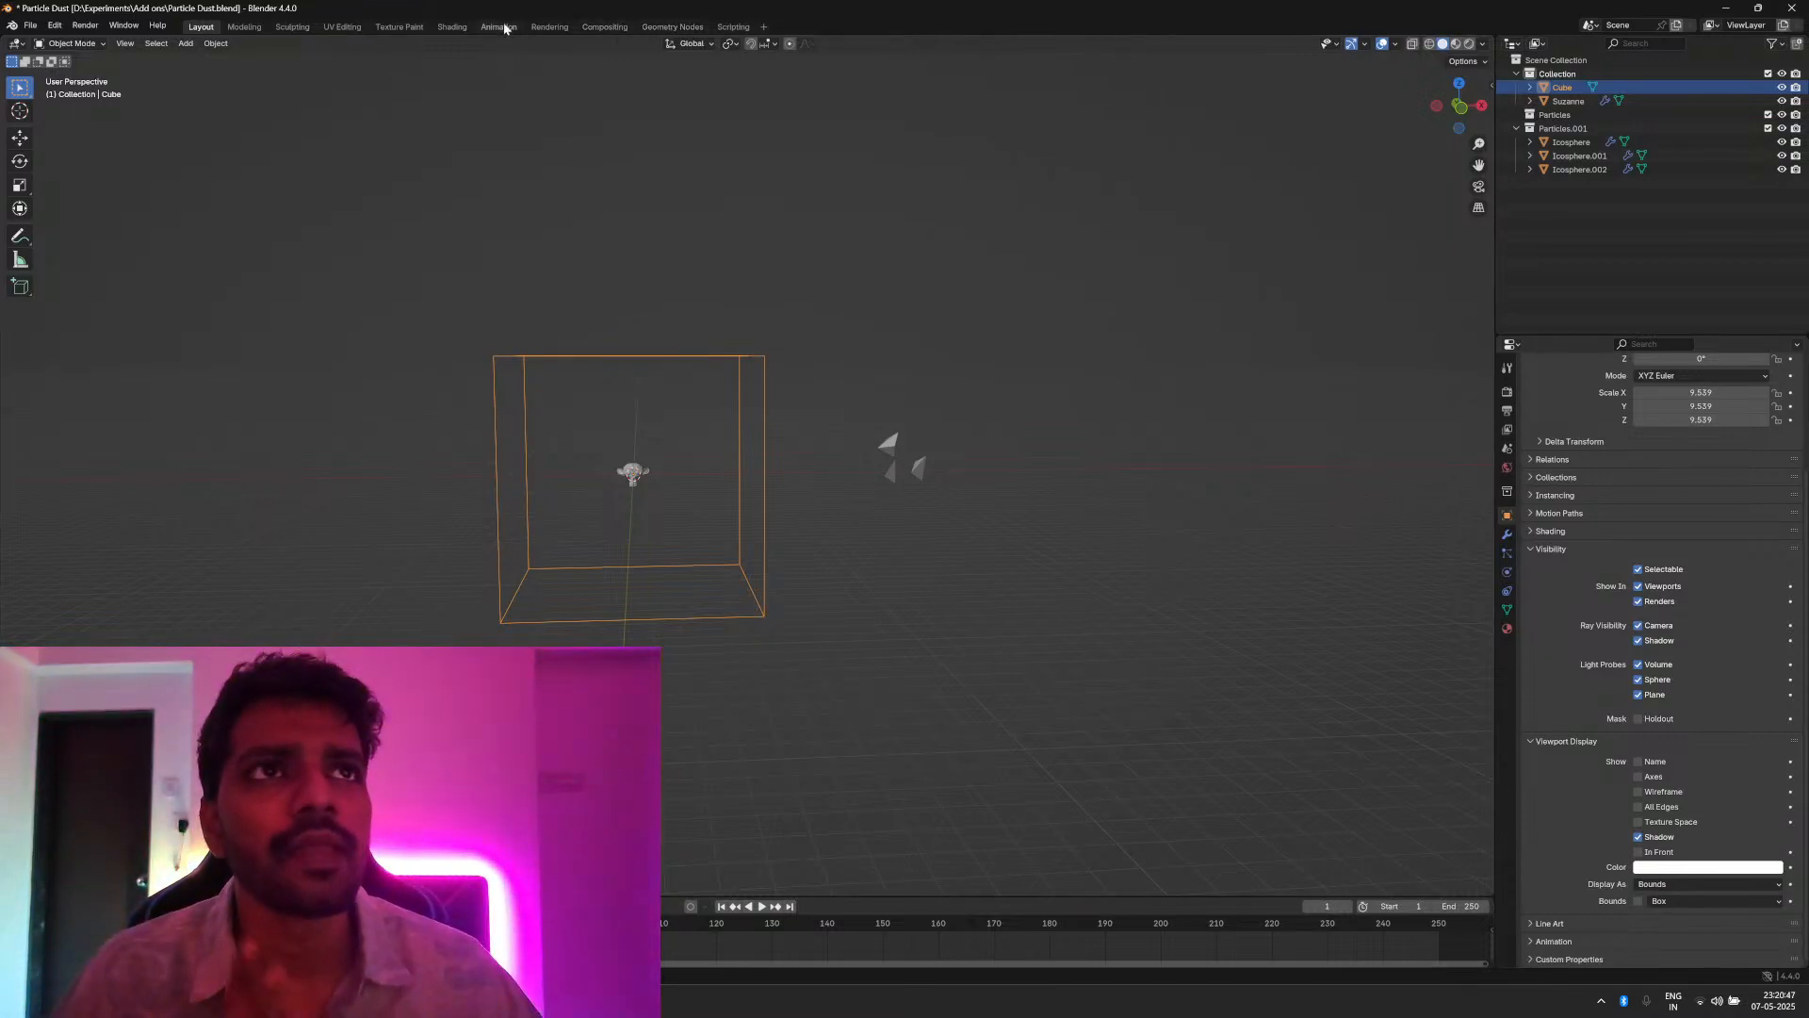
Step: Switch to the Shading workspace and show the viewport in Rendered shading with the whole cube in view
{"action": "left_click", "coordinate": [452, 27]}
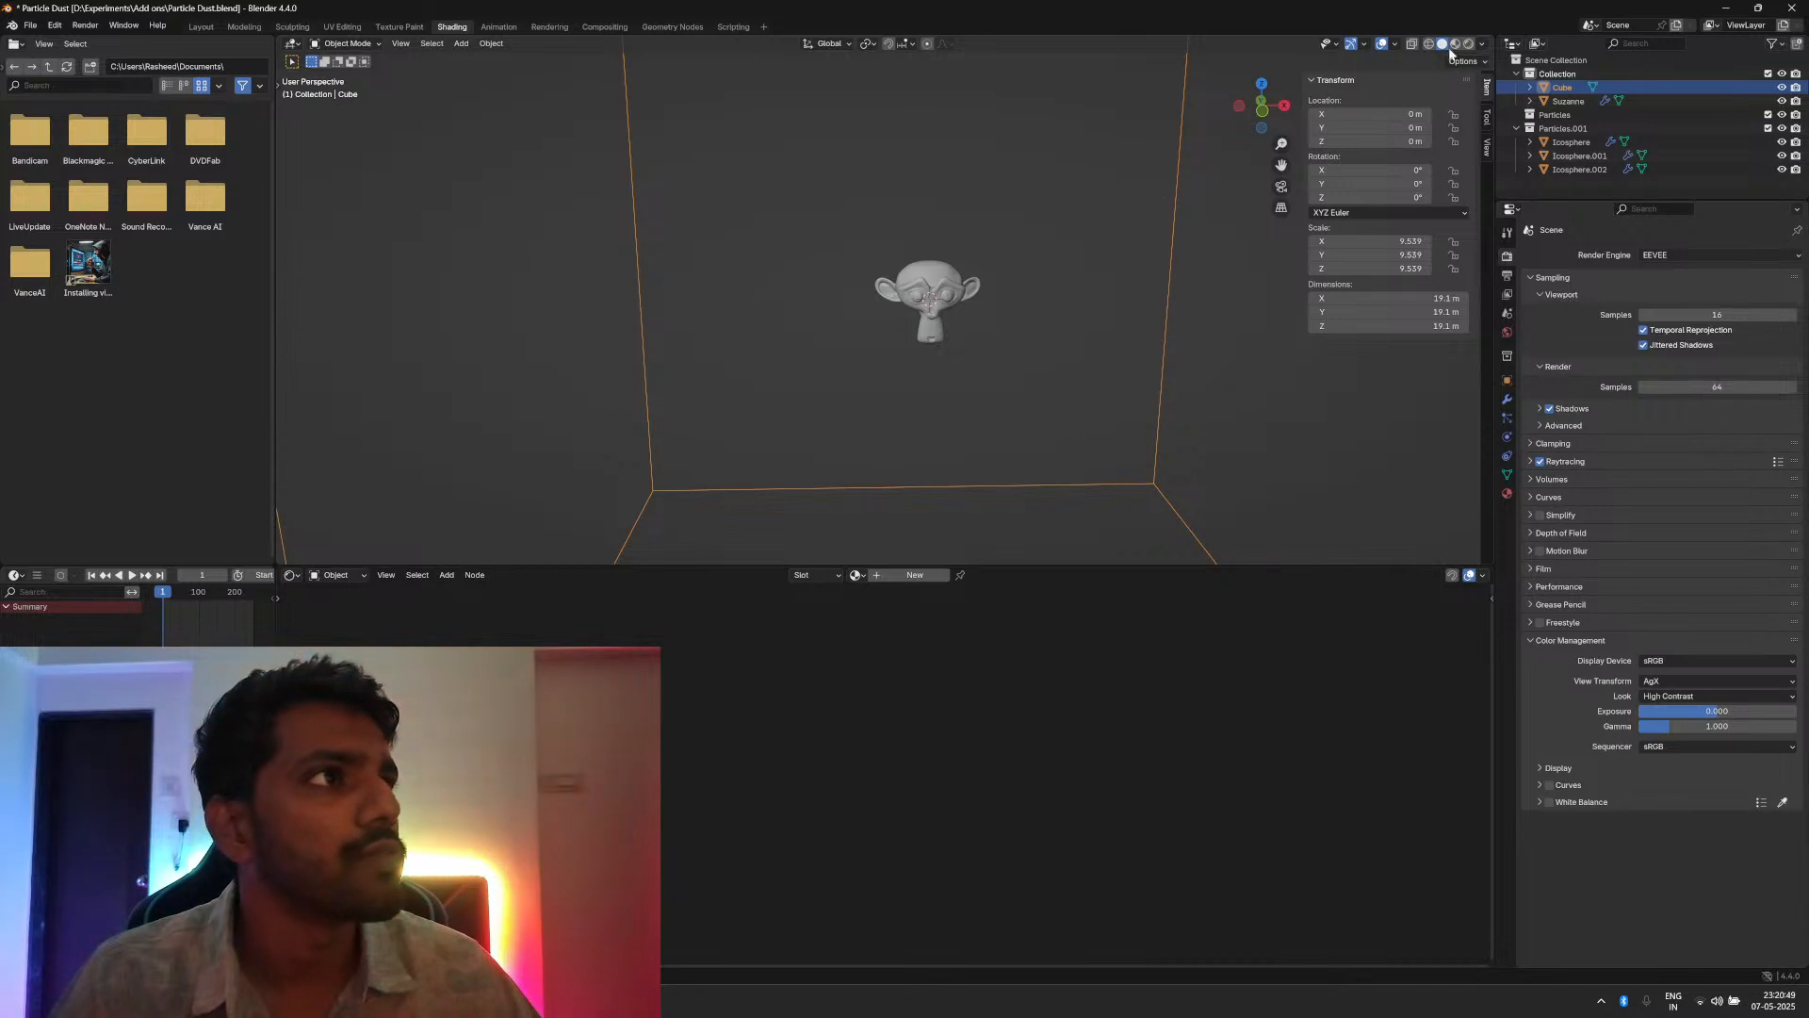
{"action": "left_click", "coordinate": [1467, 44]}
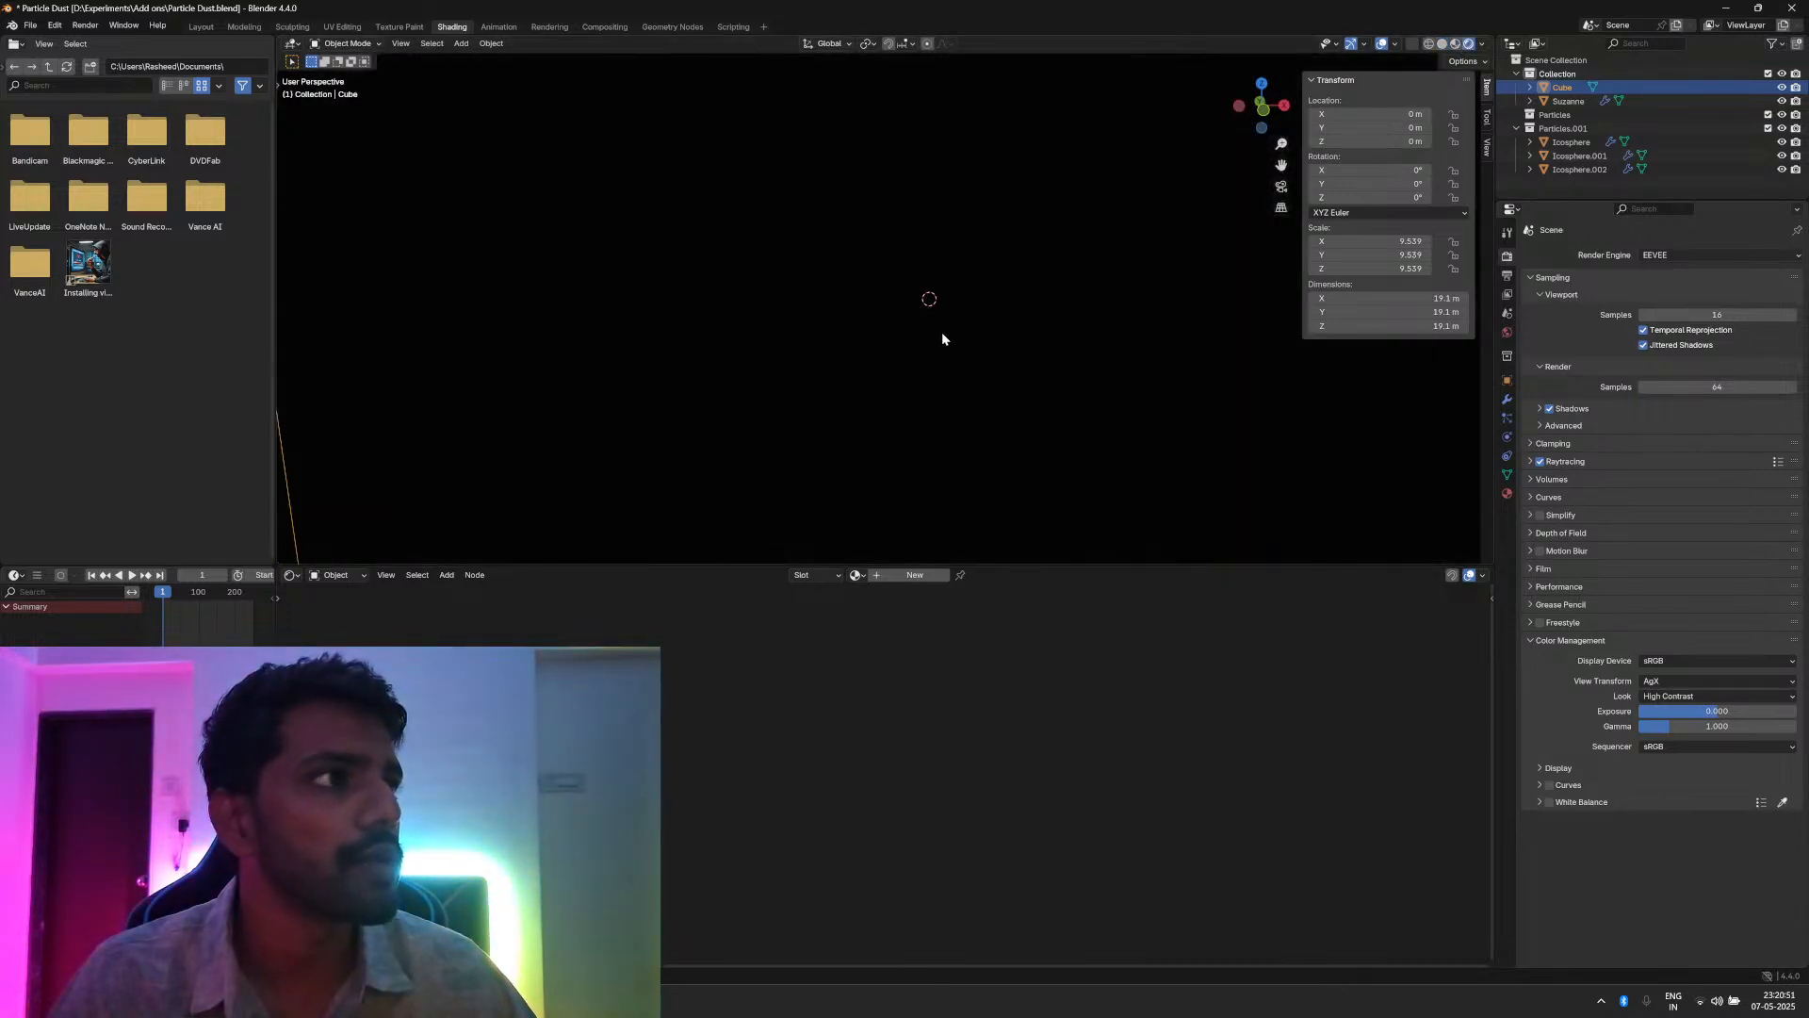
{"action": "middle_click_drag", "start_coordinate": [806, 330], "coordinate": [738, 341]}
{"action": "scroll", "coordinate": [805, 298], "scroll_direction": "down", "scroll_amount": 7}
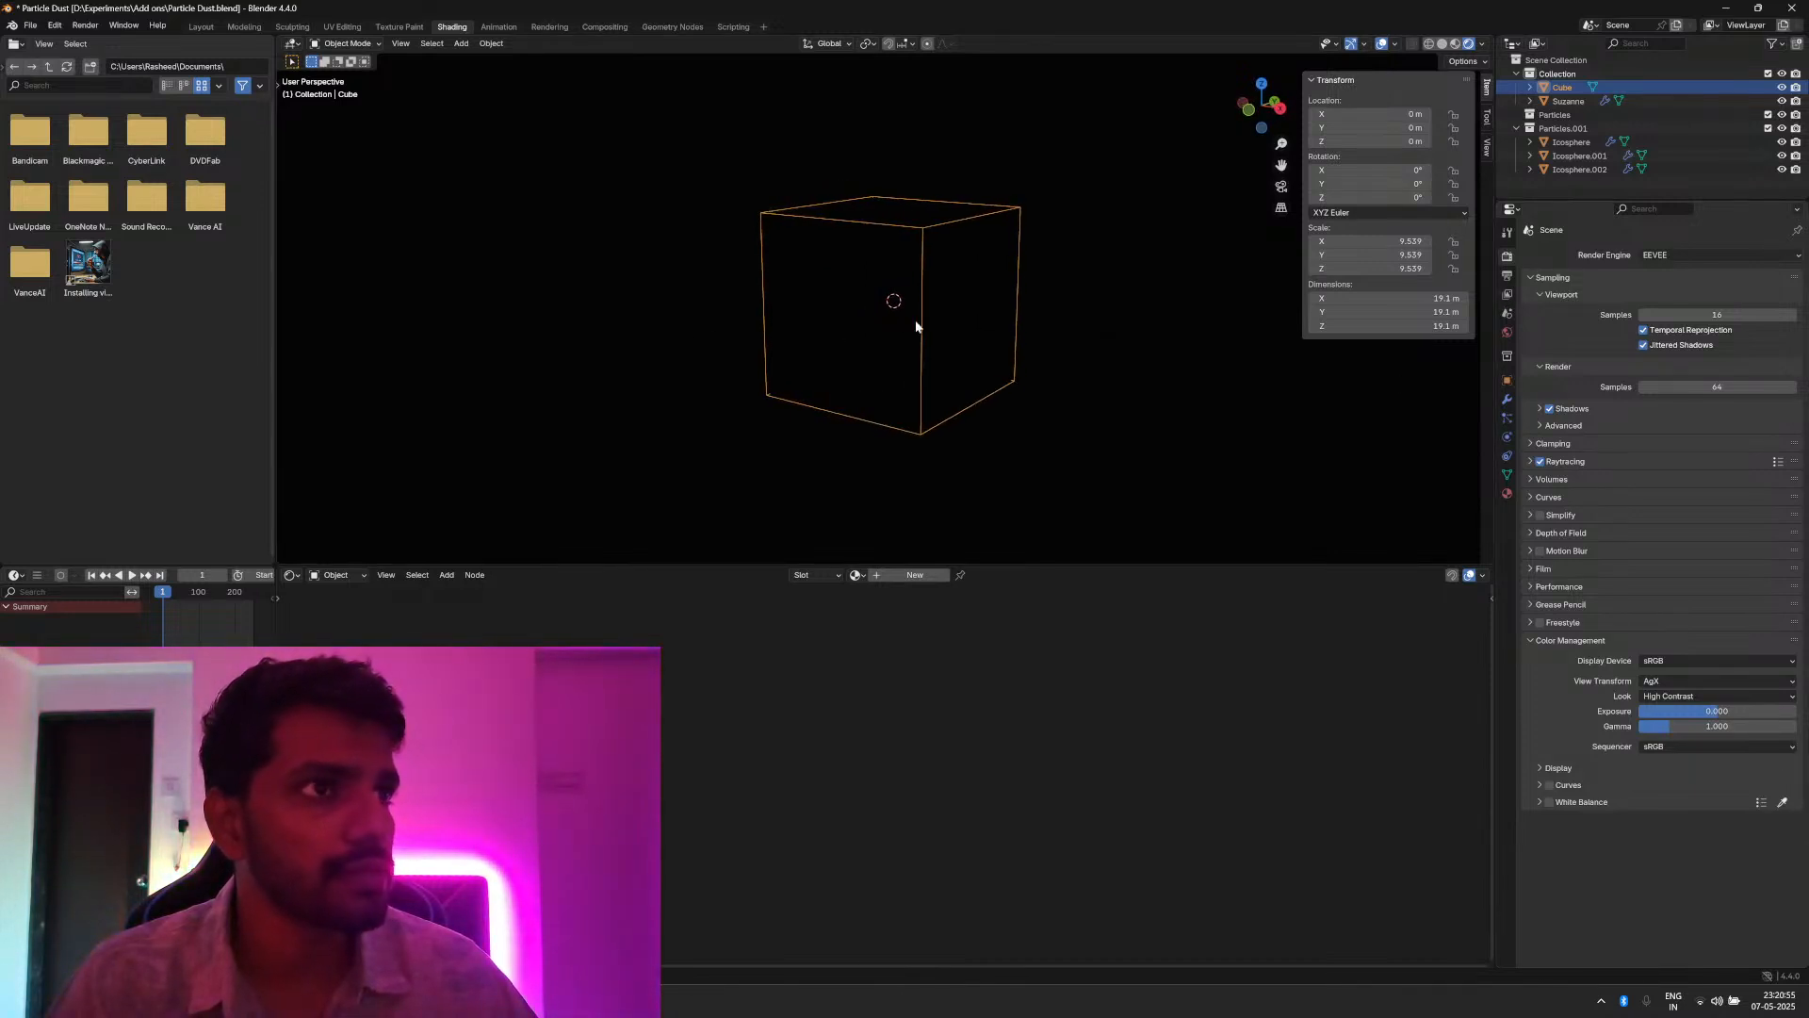
{"action": "mouse_move", "coordinate": [916, 327]}
{"action": "middle_mouse_down"}
{"action": "mouse_move", "coordinate": [848, 330]}
{"action": "mouse_move", "coordinate": [963, 331]}
{"action": "mouse_move", "coordinate": [910, 332]}
{"action": "mouse_move", "coordinate": [927, 336]}
{"action": "middle_mouse_up"}
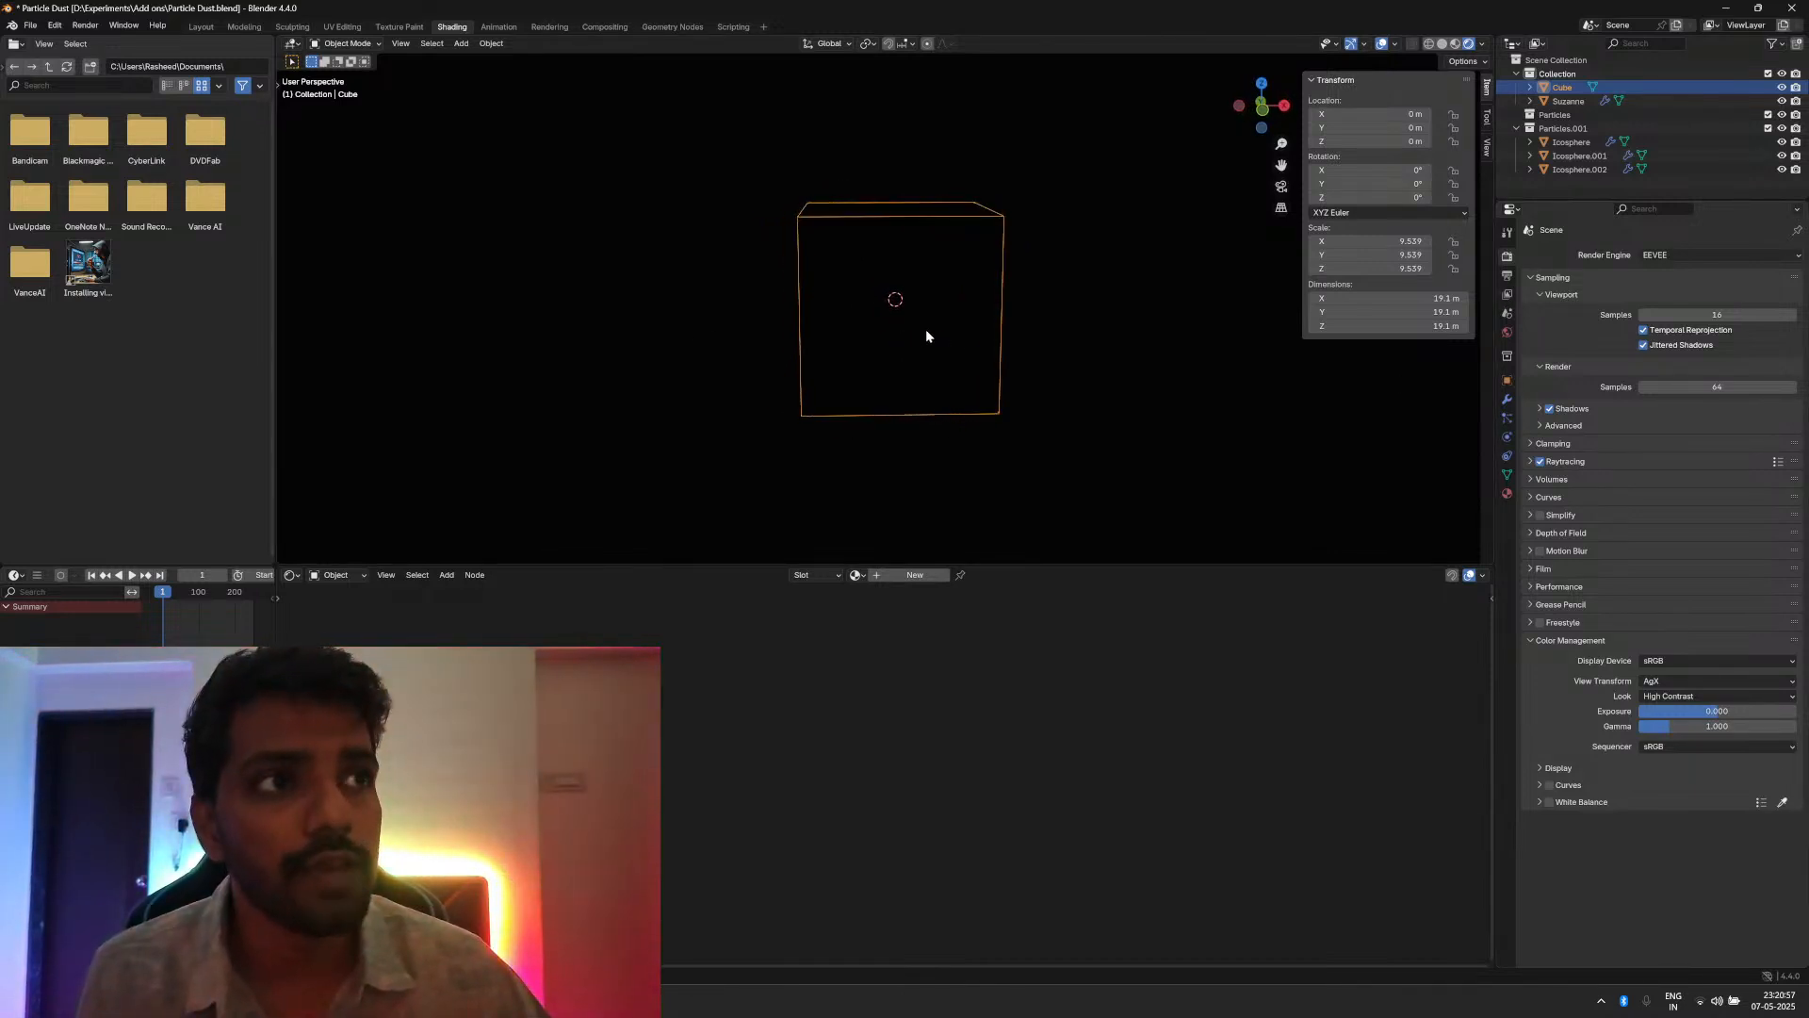
Step: Add a point light and raise it about 7.3 m along the Z axis inside the cube
{"action": "key", "text": "shift+a"}
{"action": "mouse_move", "coordinate": [850, 468]}
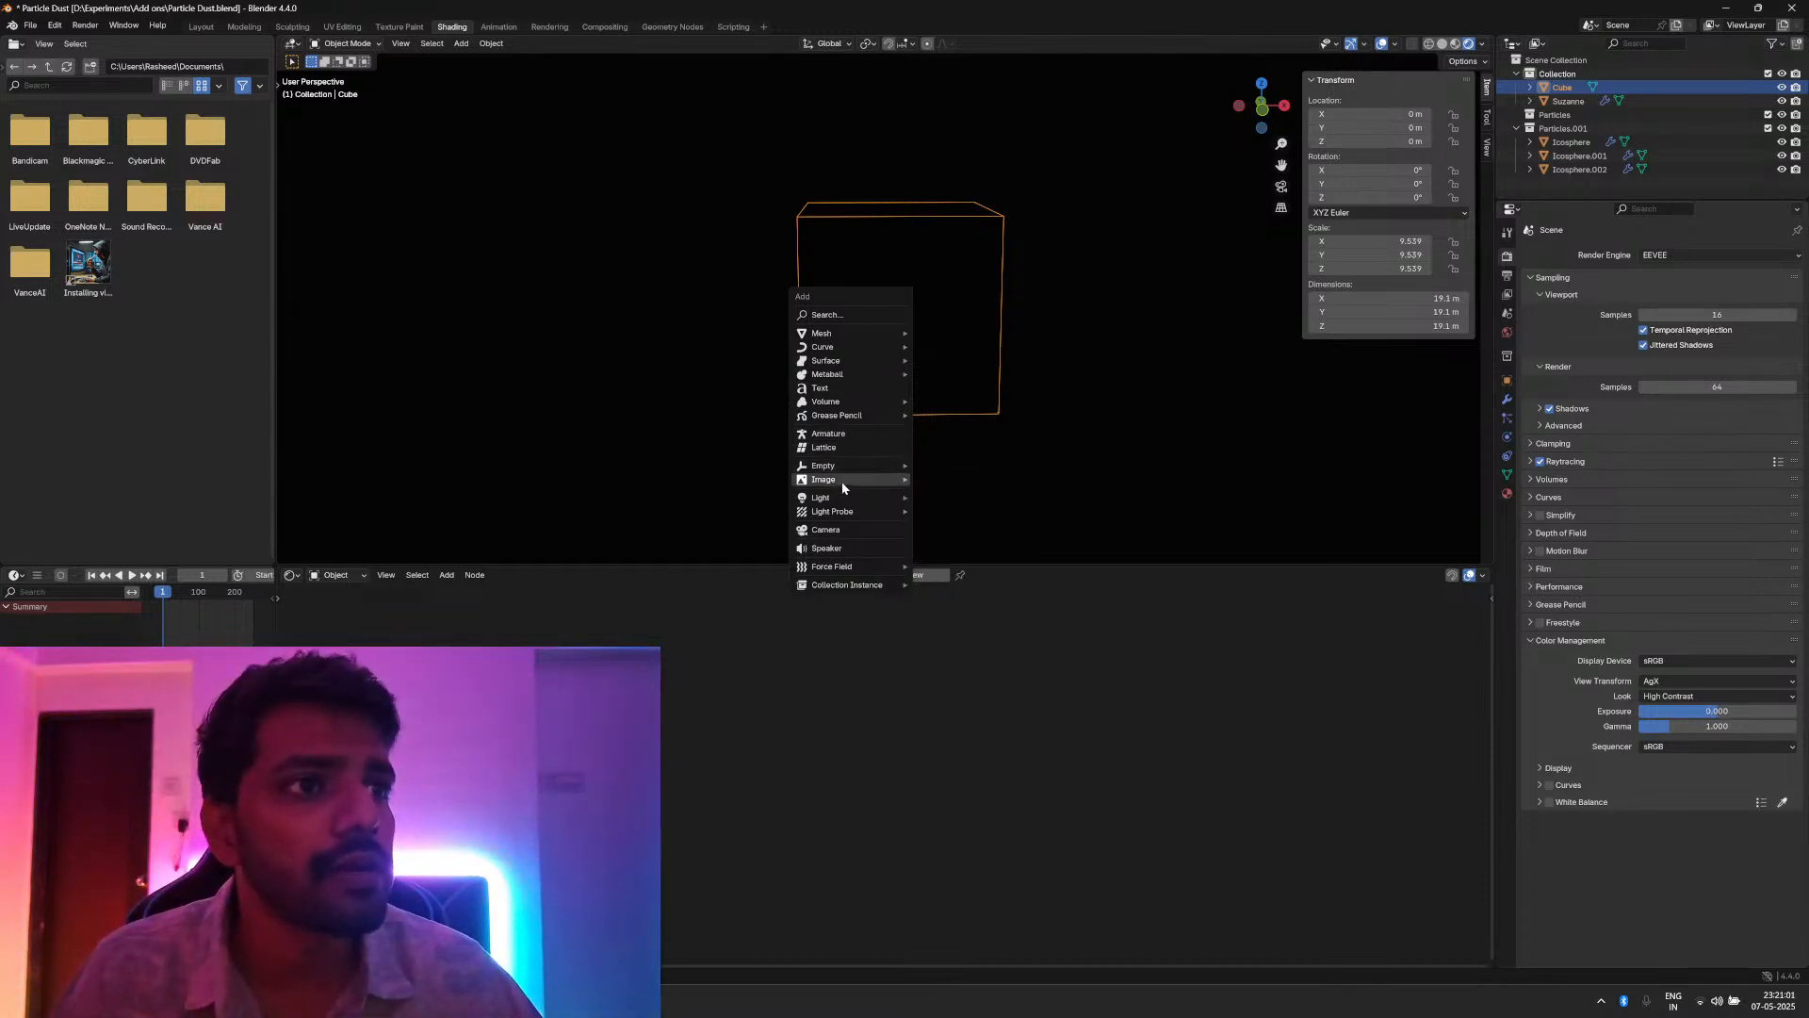
{"action": "left_click", "coordinate": [956, 497]}
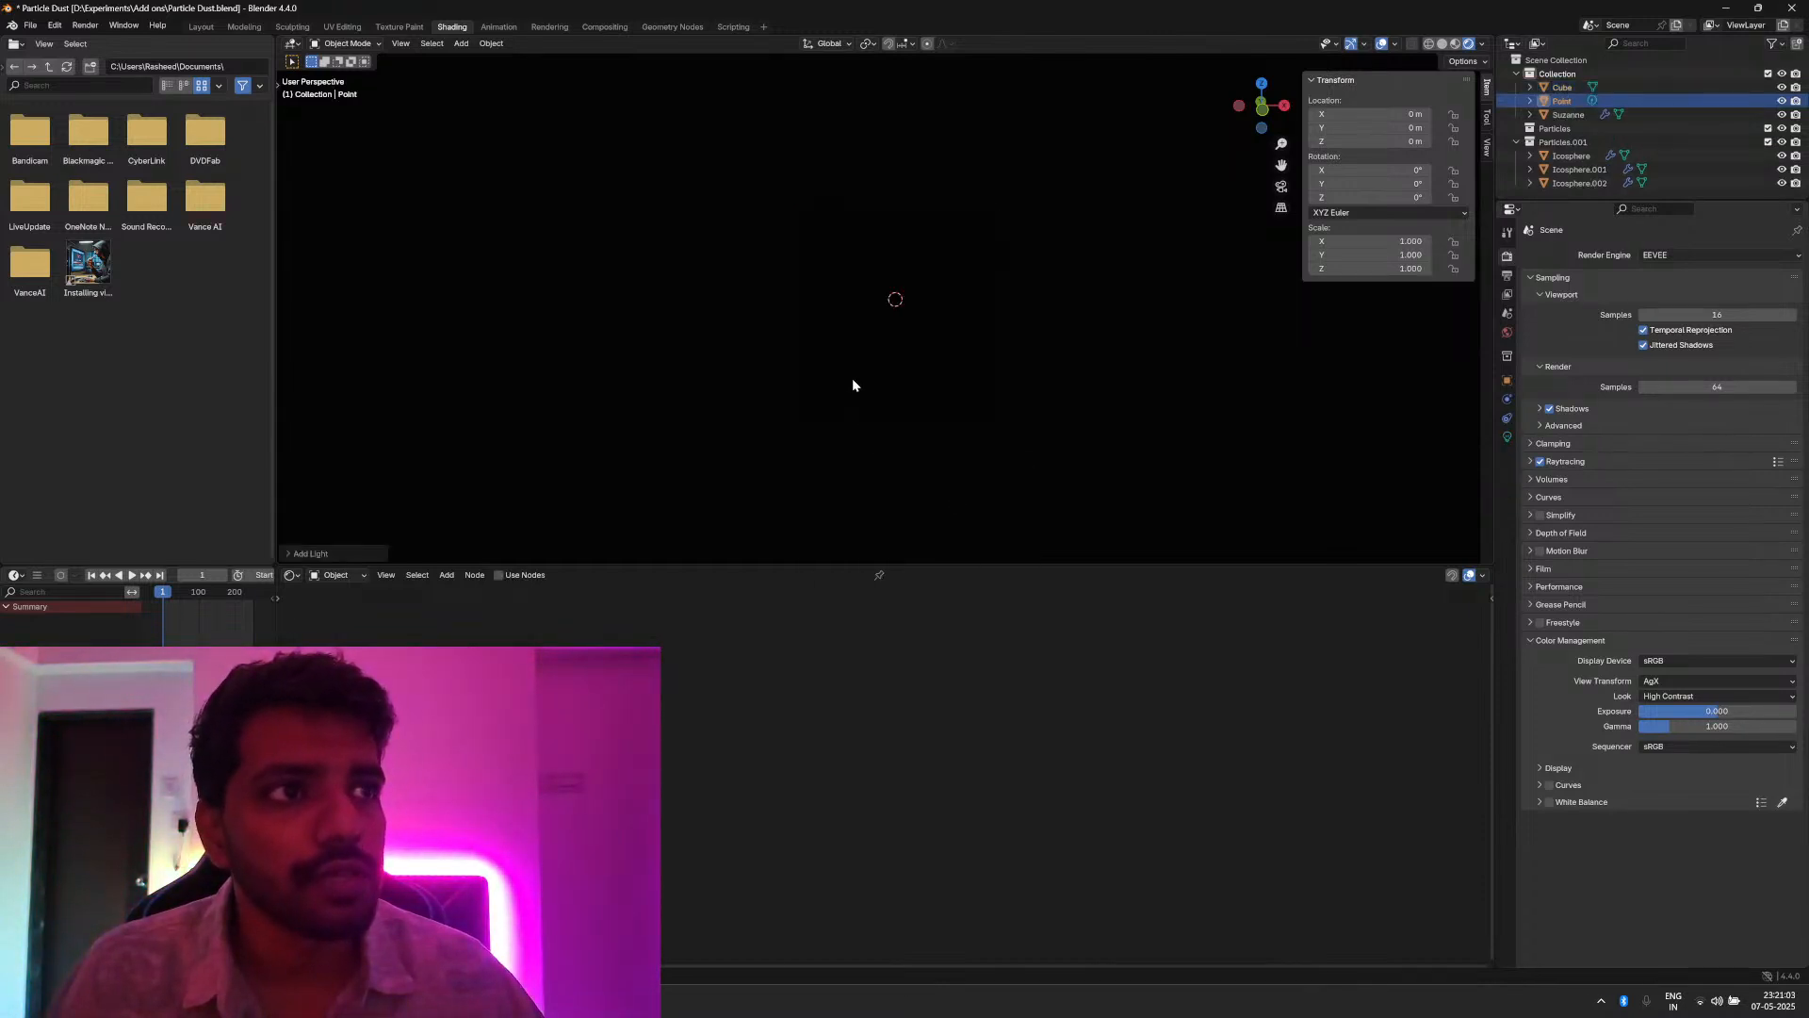
{"action": "key", "text": "g"}
{"action": "key", "text": "z"}
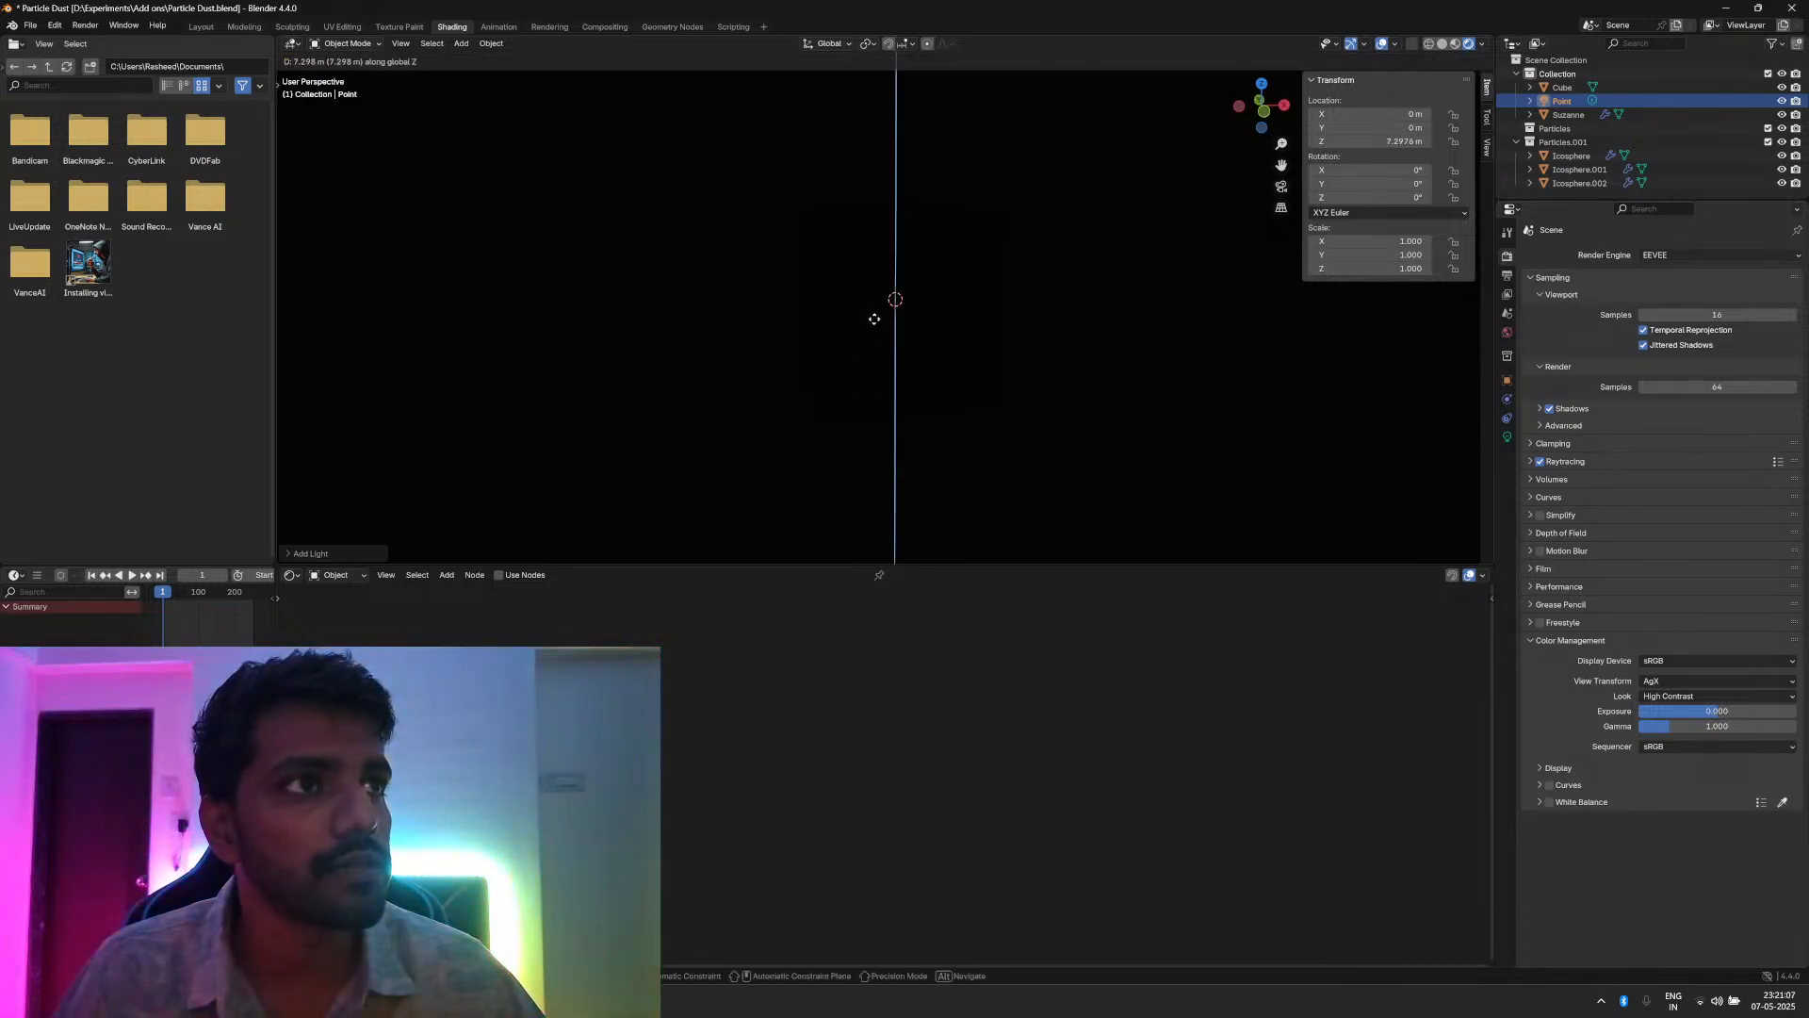
{"action": "left_click", "coordinate": [874, 325]}
{"action": "middle_click_drag", "start_coordinate": [936, 358], "coordinate": [864, 371], "text": "shift"}
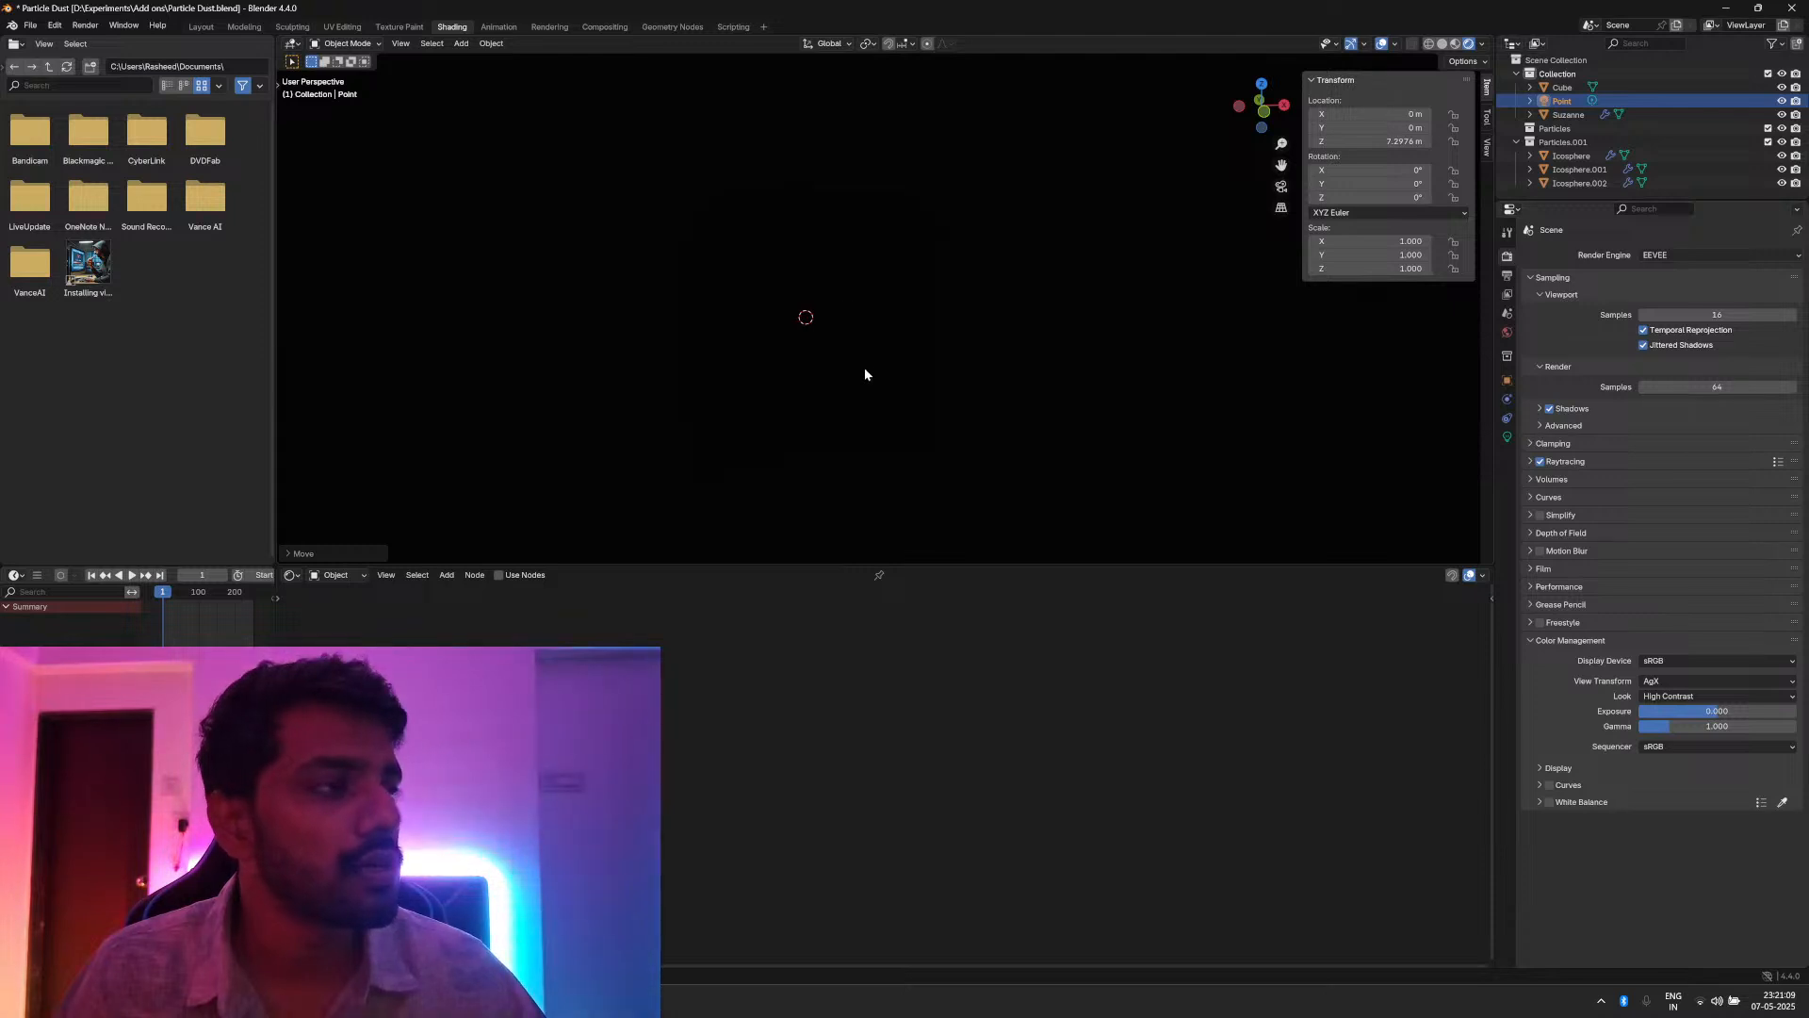
Step: Create a new material on the large cube and name it Volume
{"action": "left_click", "coordinate": [878, 320]}
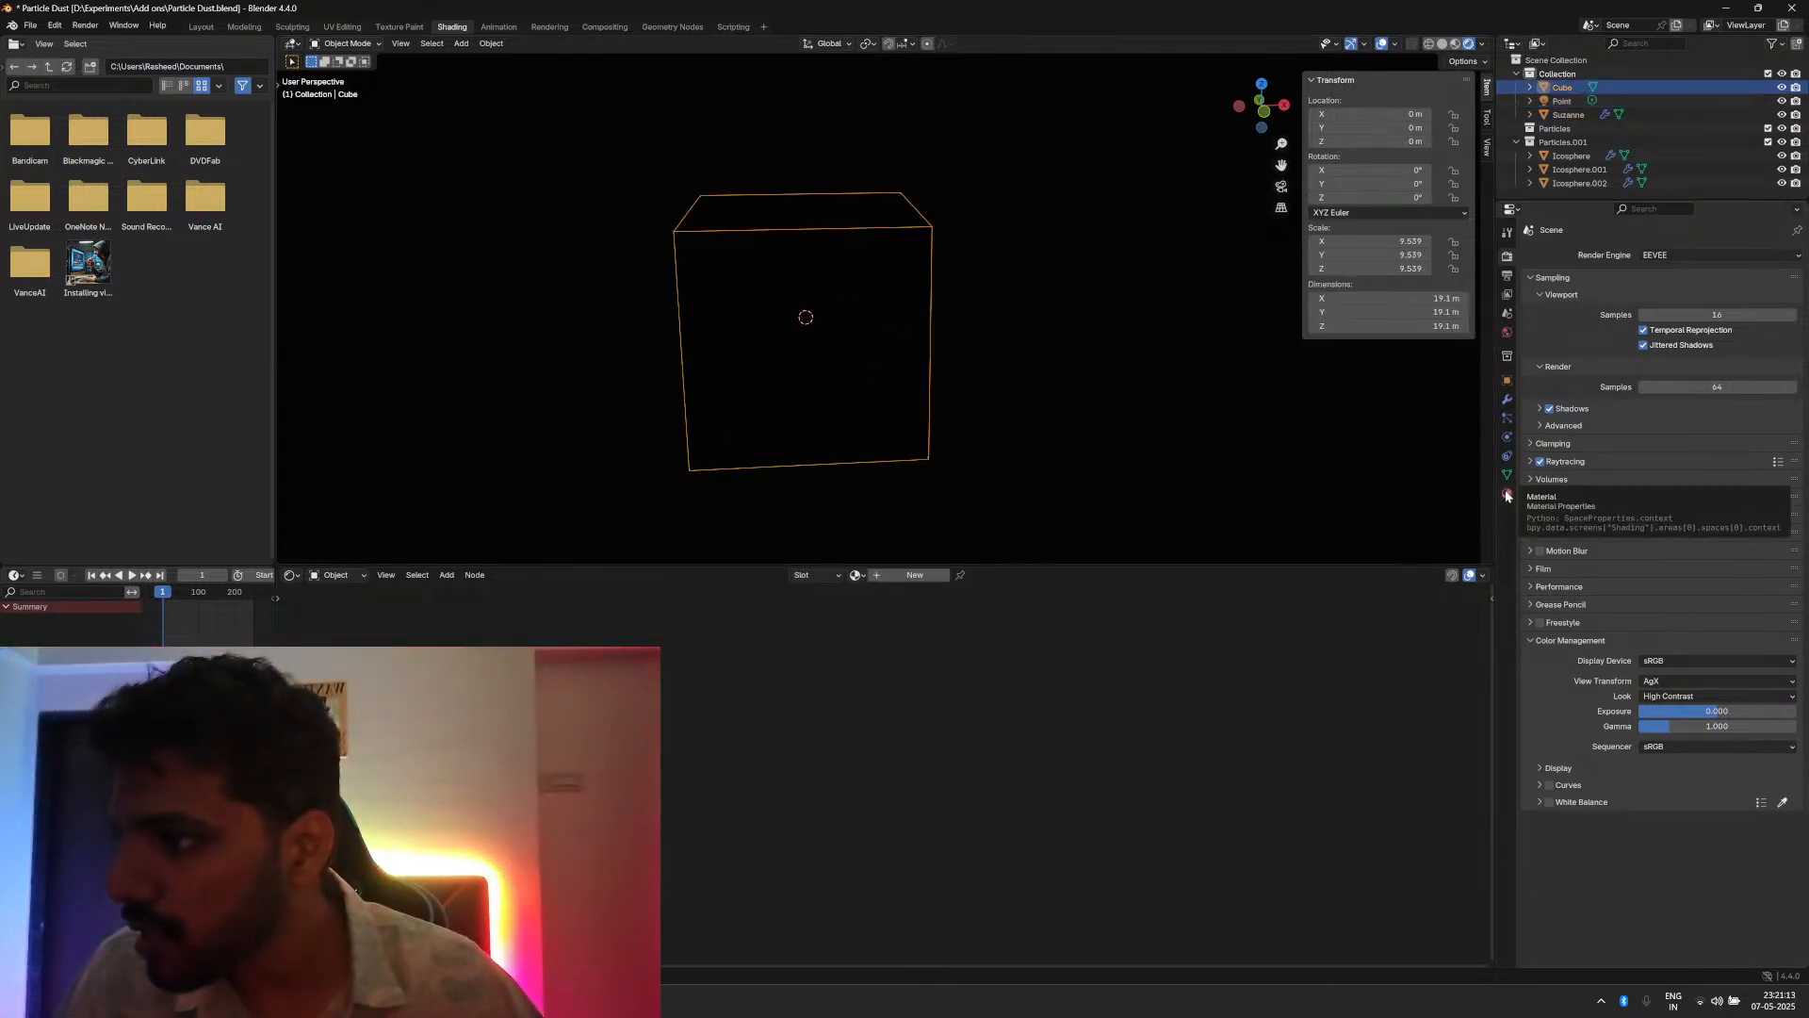
{"action": "left_click", "coordinate": [901, 579]}
{"action": "double_click", "coordinate": [891, 574]}
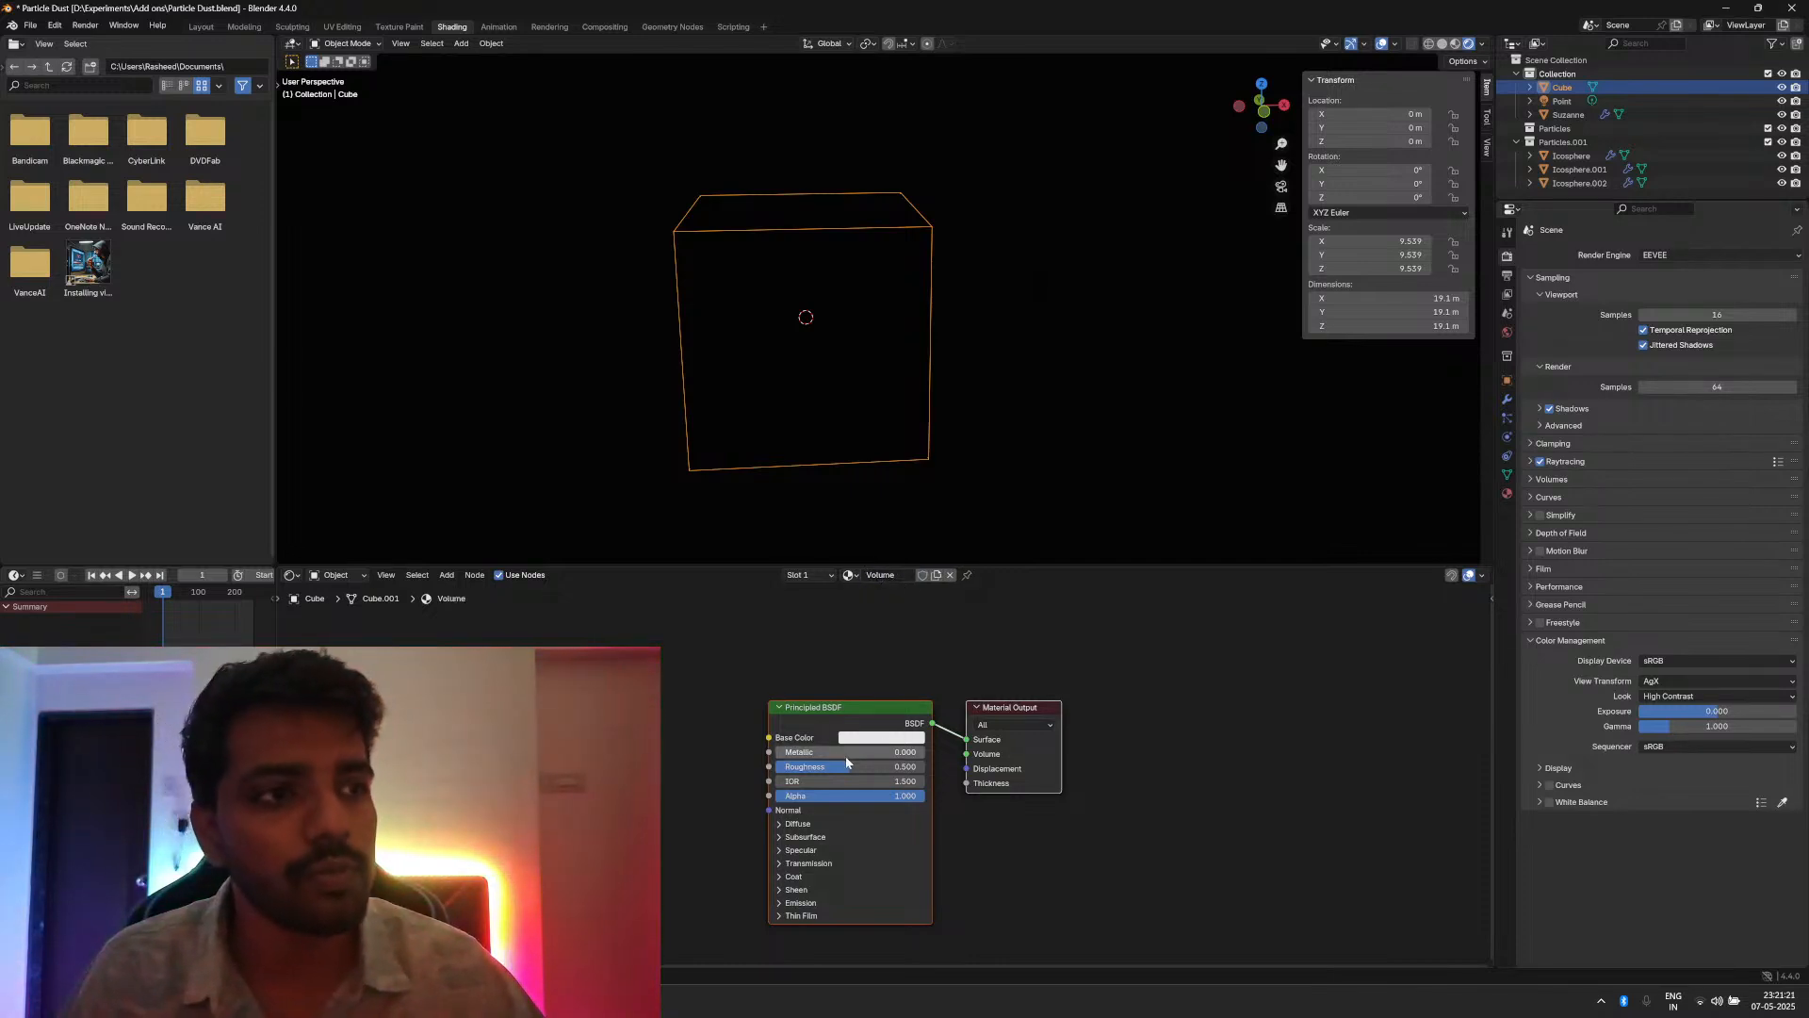
Step: Replace the Principled BSDF with a Principled Volume node connected to the Material Output's Volume input
{"action": "left_click", "coordinate": [827, 708]}
{"action": "key", "text": "x"}
{"action": "key", "text": "shift+a"}
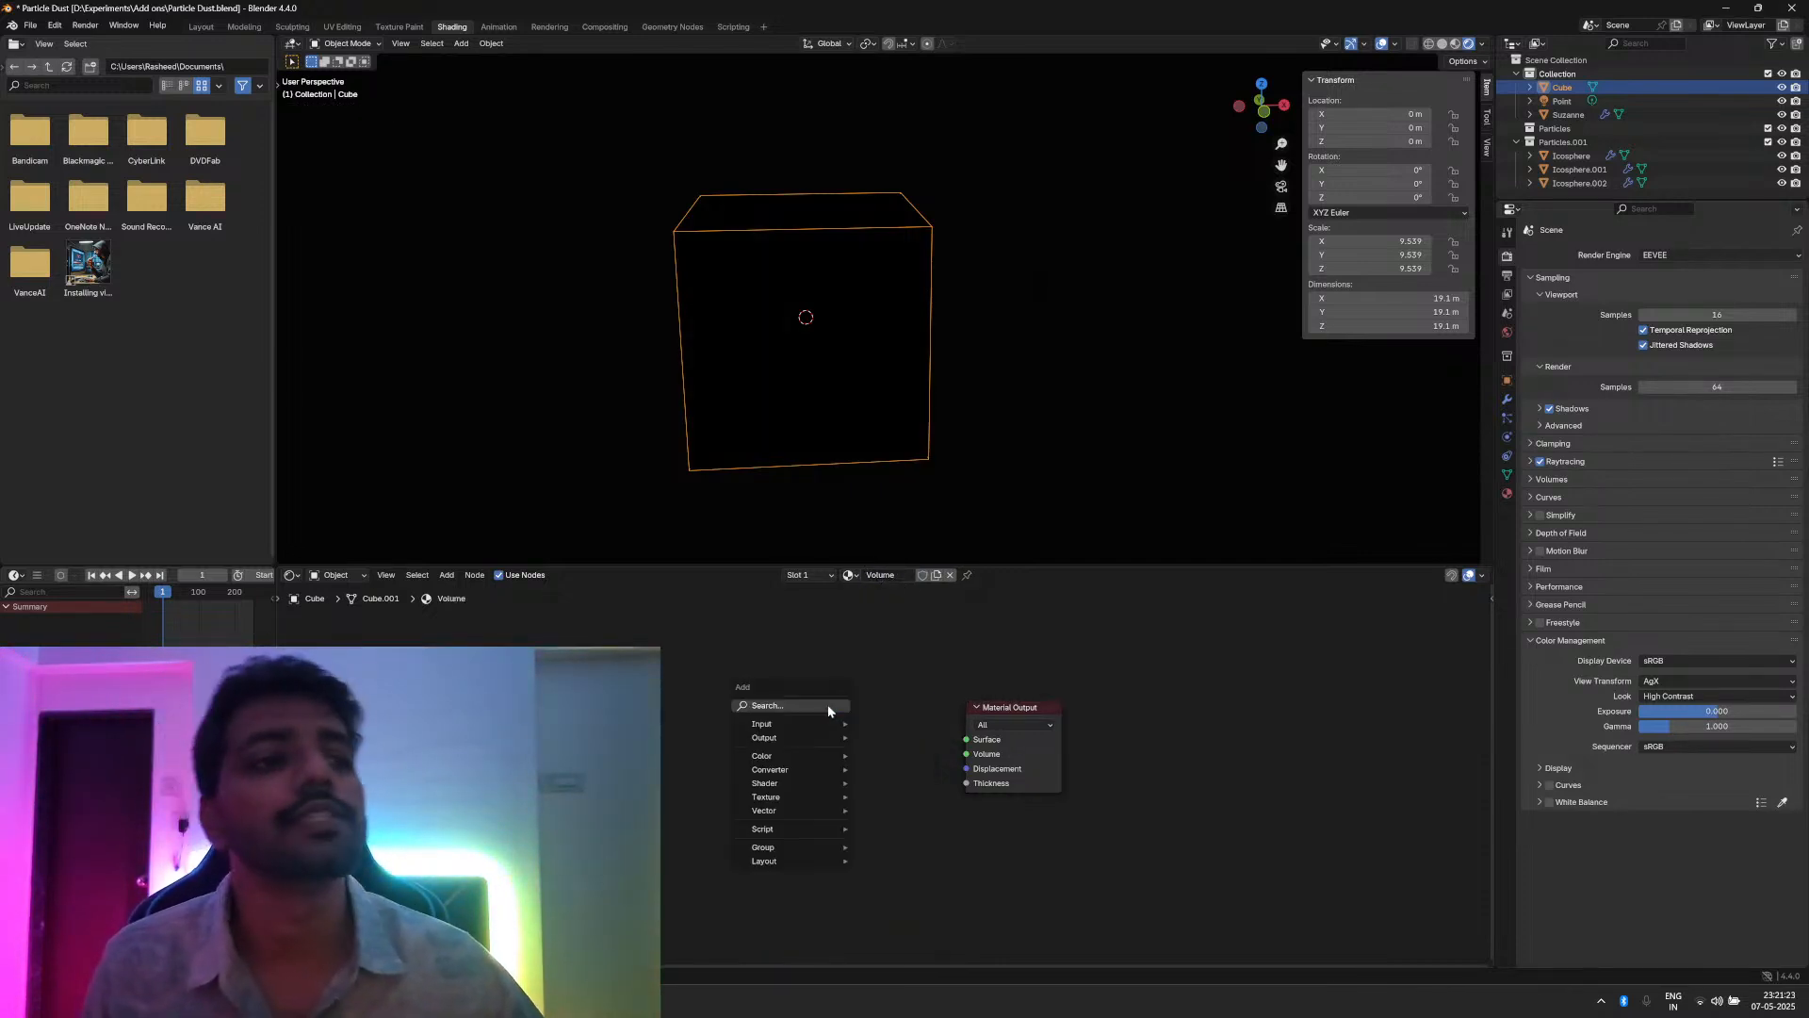
{"action": "left_click", "coordinate": [827, 706]}
{"action": "type", "text": "volu"}
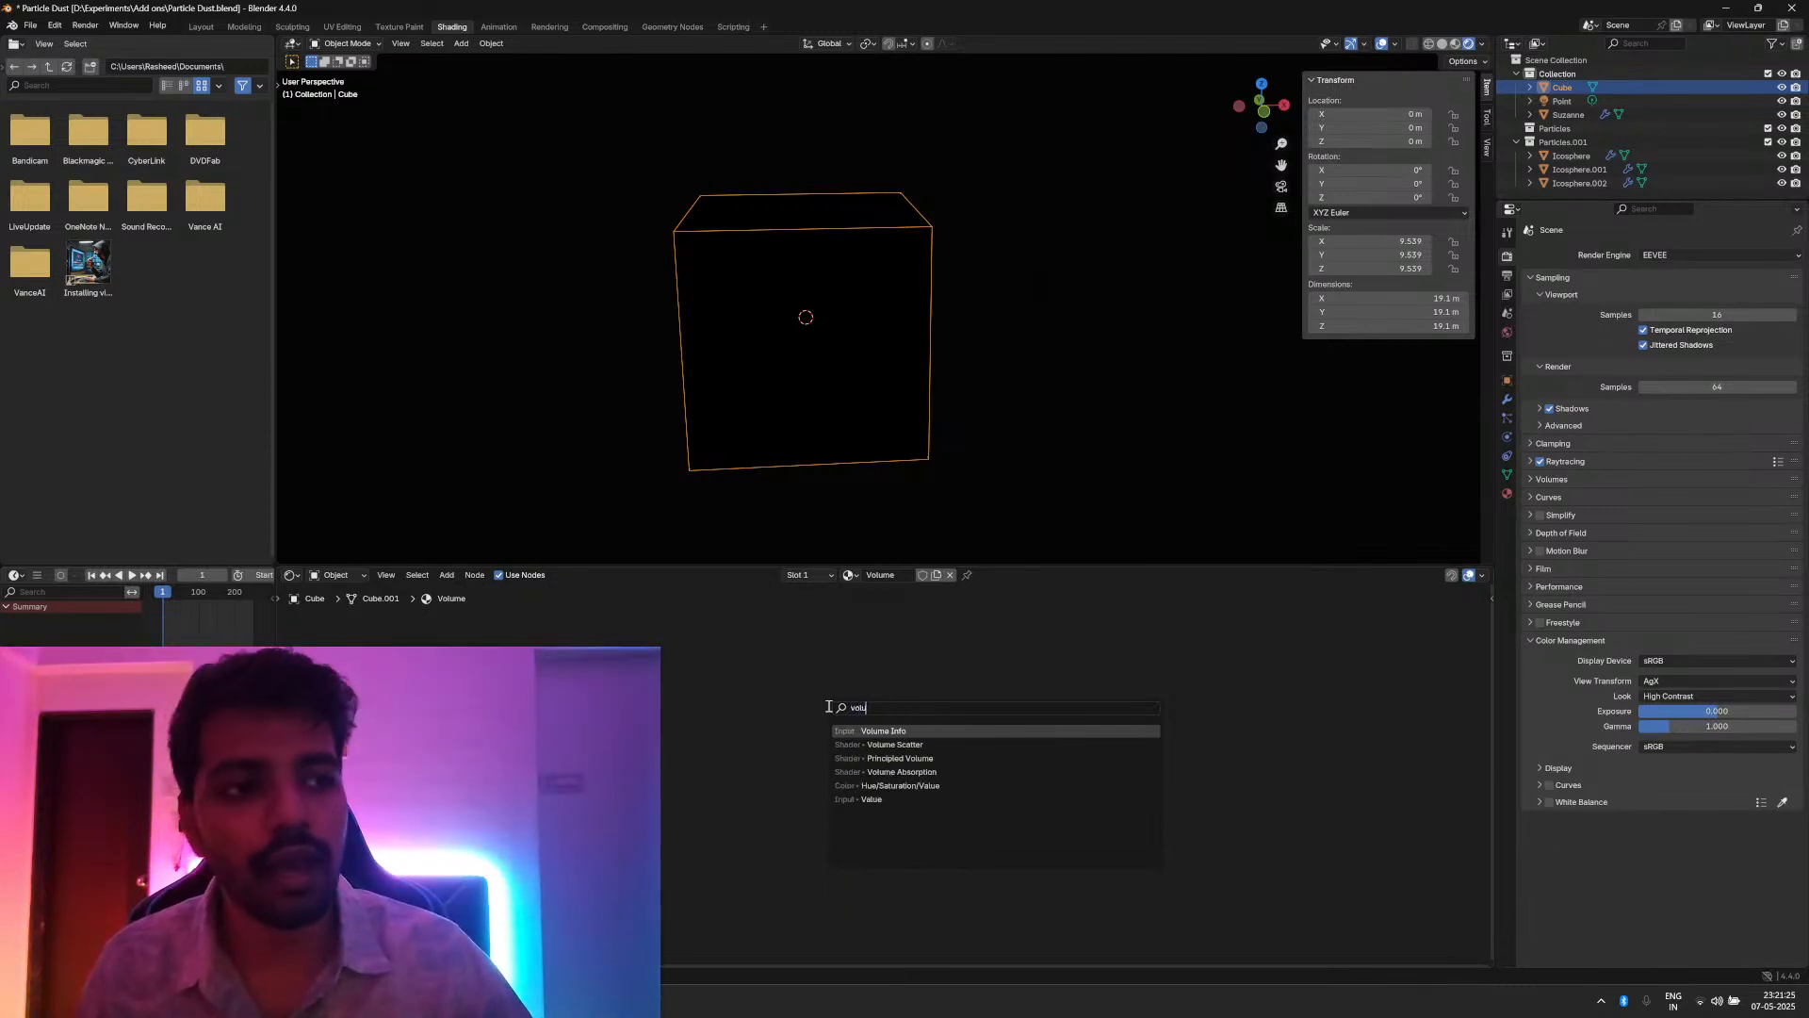
{"action": "key", "text": "Down"}
{"action": "key", "text": "Down"}
{"action": "key", "text": "Return"}
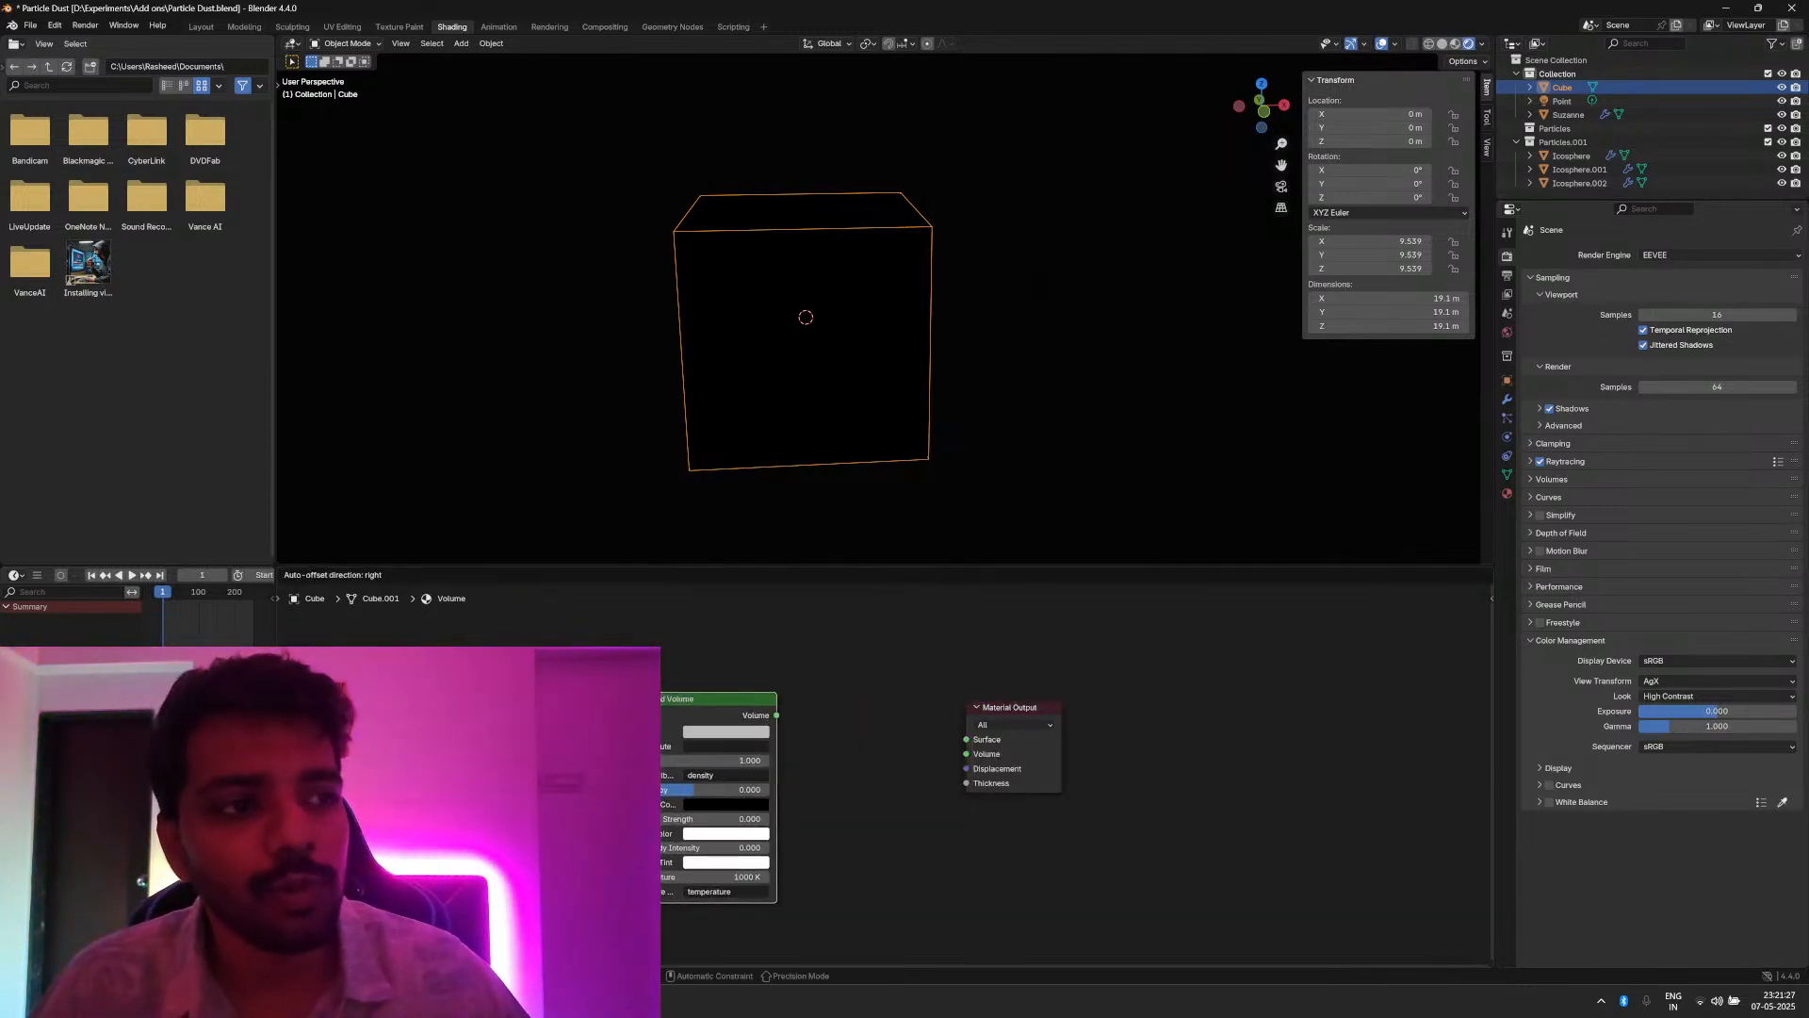
{"action": "left_click", "coordinate": [811, 732]}
Step: Set the point light's power to 1000 W
{"action": "middle_click_drag", "start_coordinate": [844, 424], "coordinate": [959, 412]}
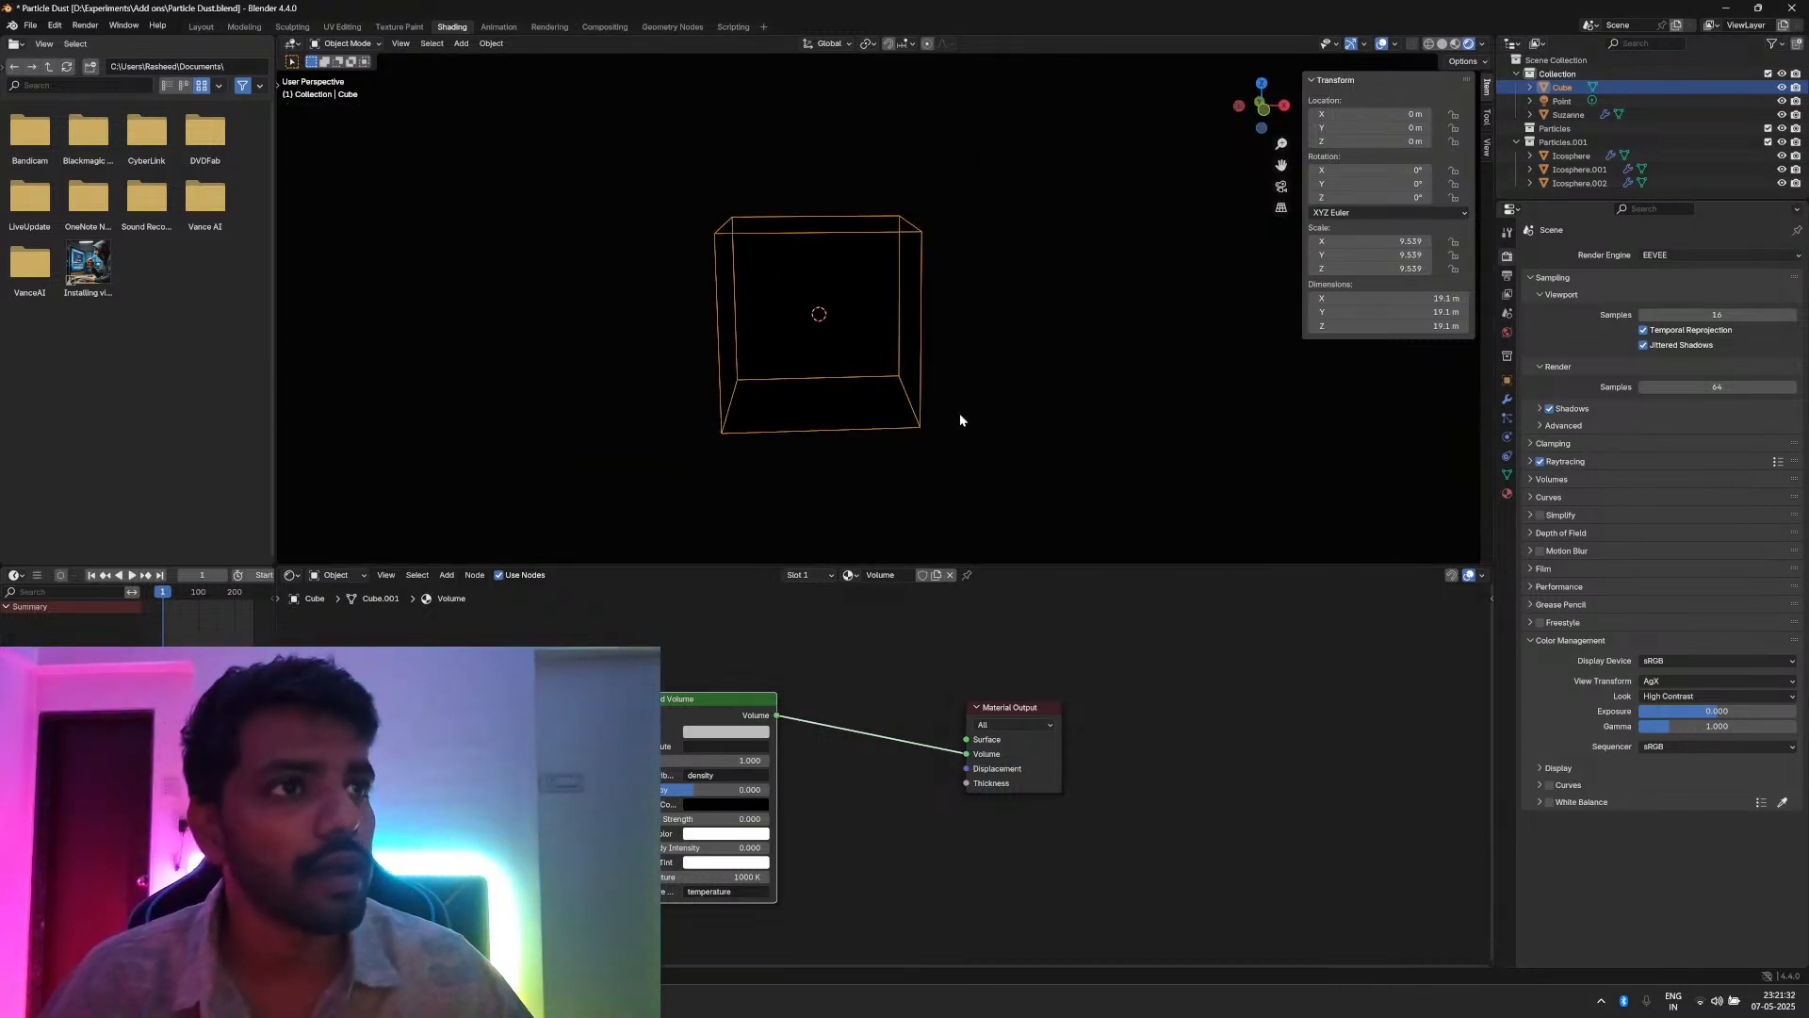
{"action": "left_click", "coordinate": [1561, 101]}
{"action": "left_click", "coordinate": [1507, 437]}
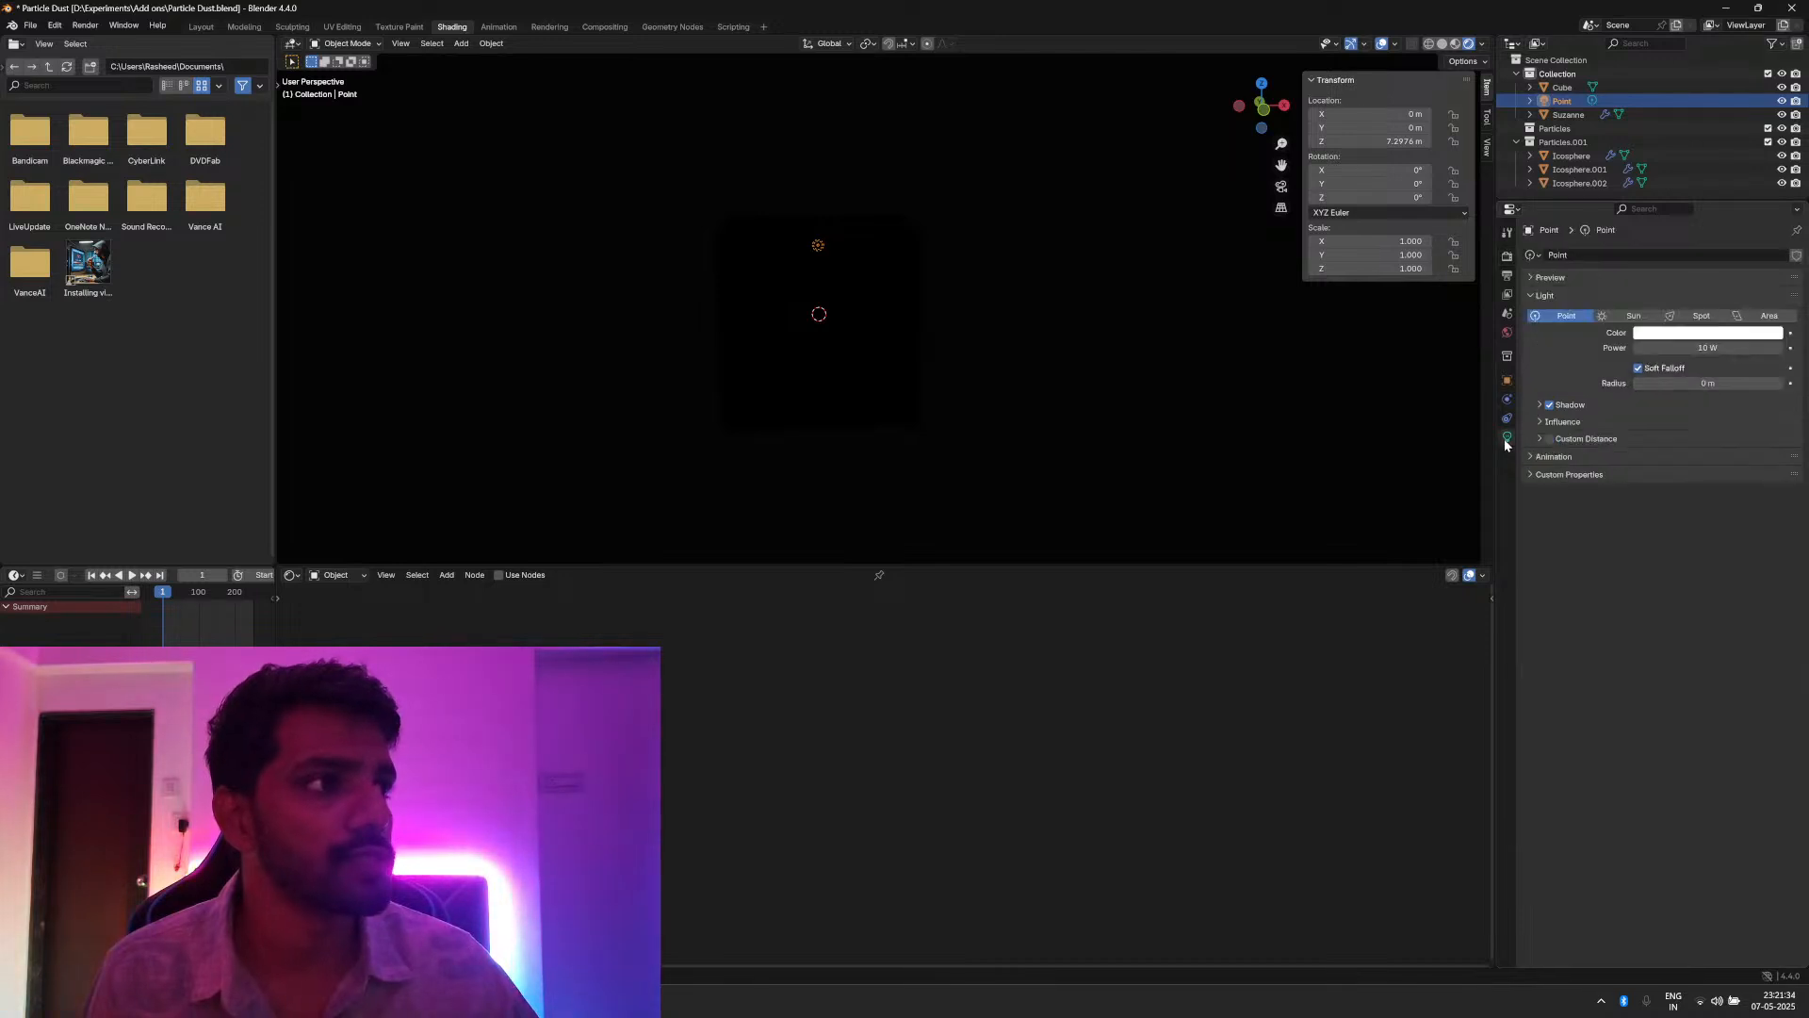
{"action": "left_click", "coordinate": [1713, 347]}
{"action": "type", "text": "1000"}
{"action": "key", "text": "Return"}
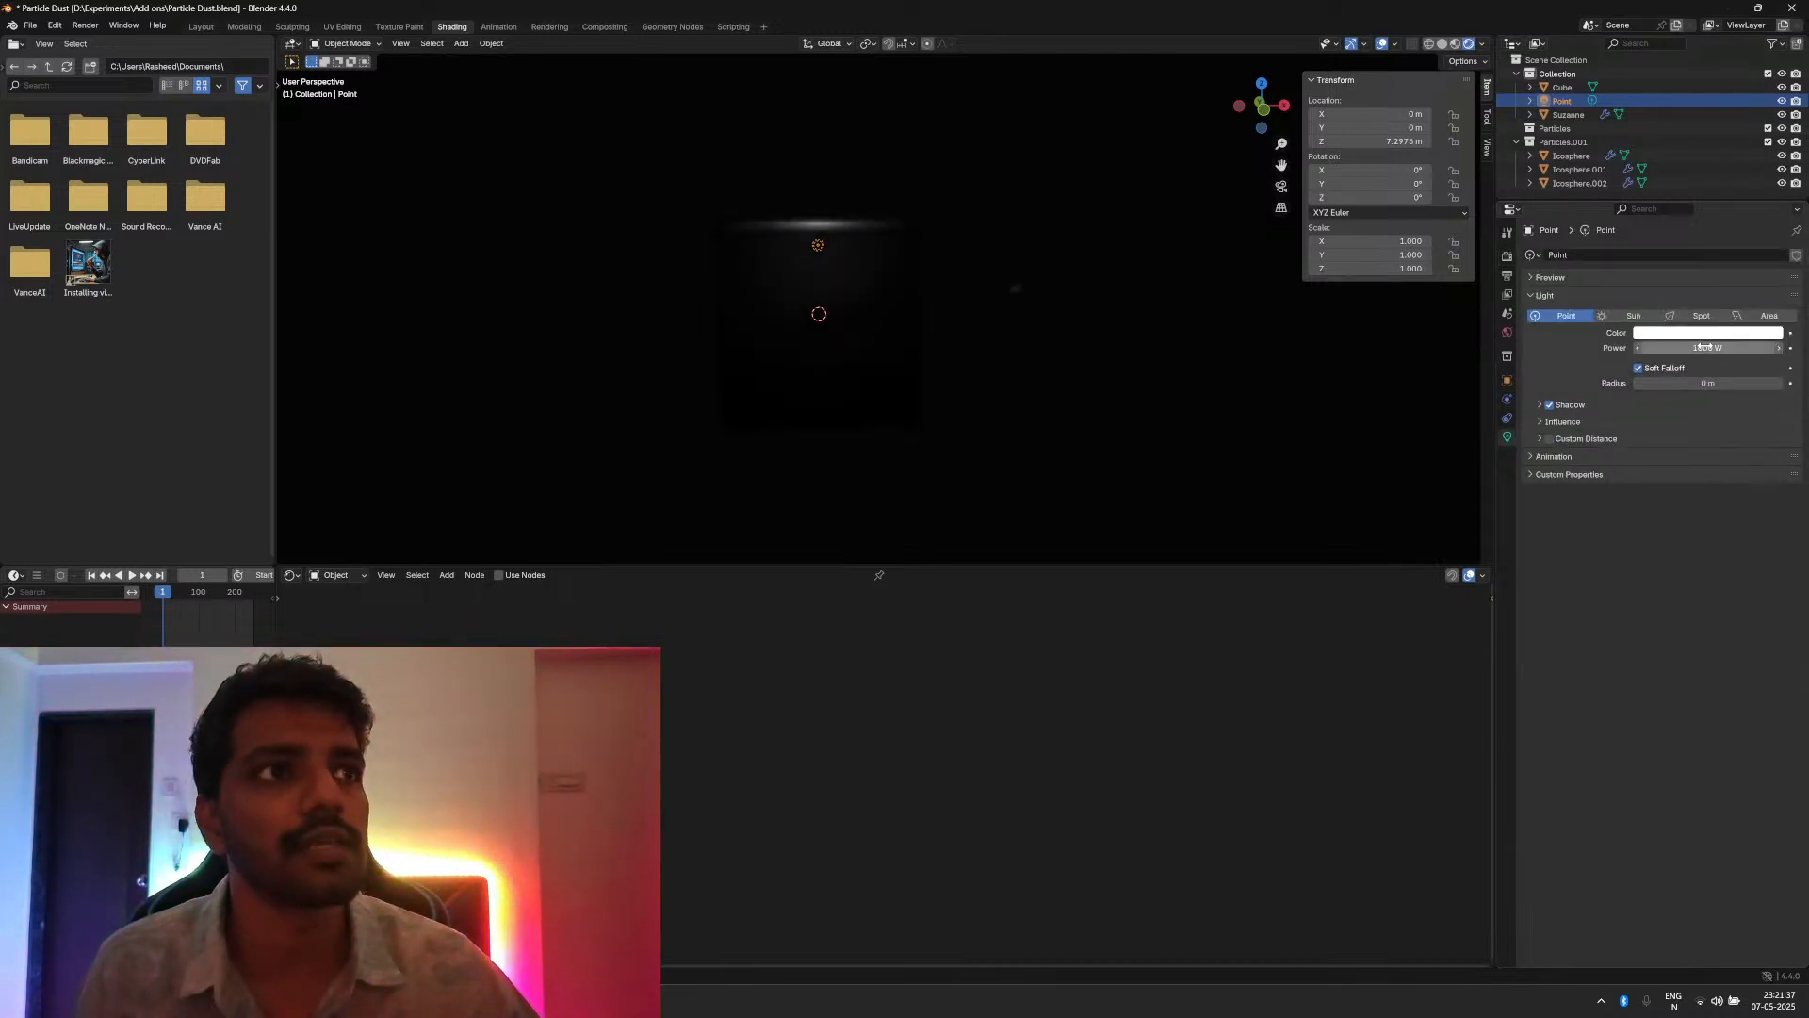
Step: Increase the point light's power to 10000 W
{"action": "scroll", "coordinate": [853, 315], "scroll_direction": "up", "scroll_amount": 3}
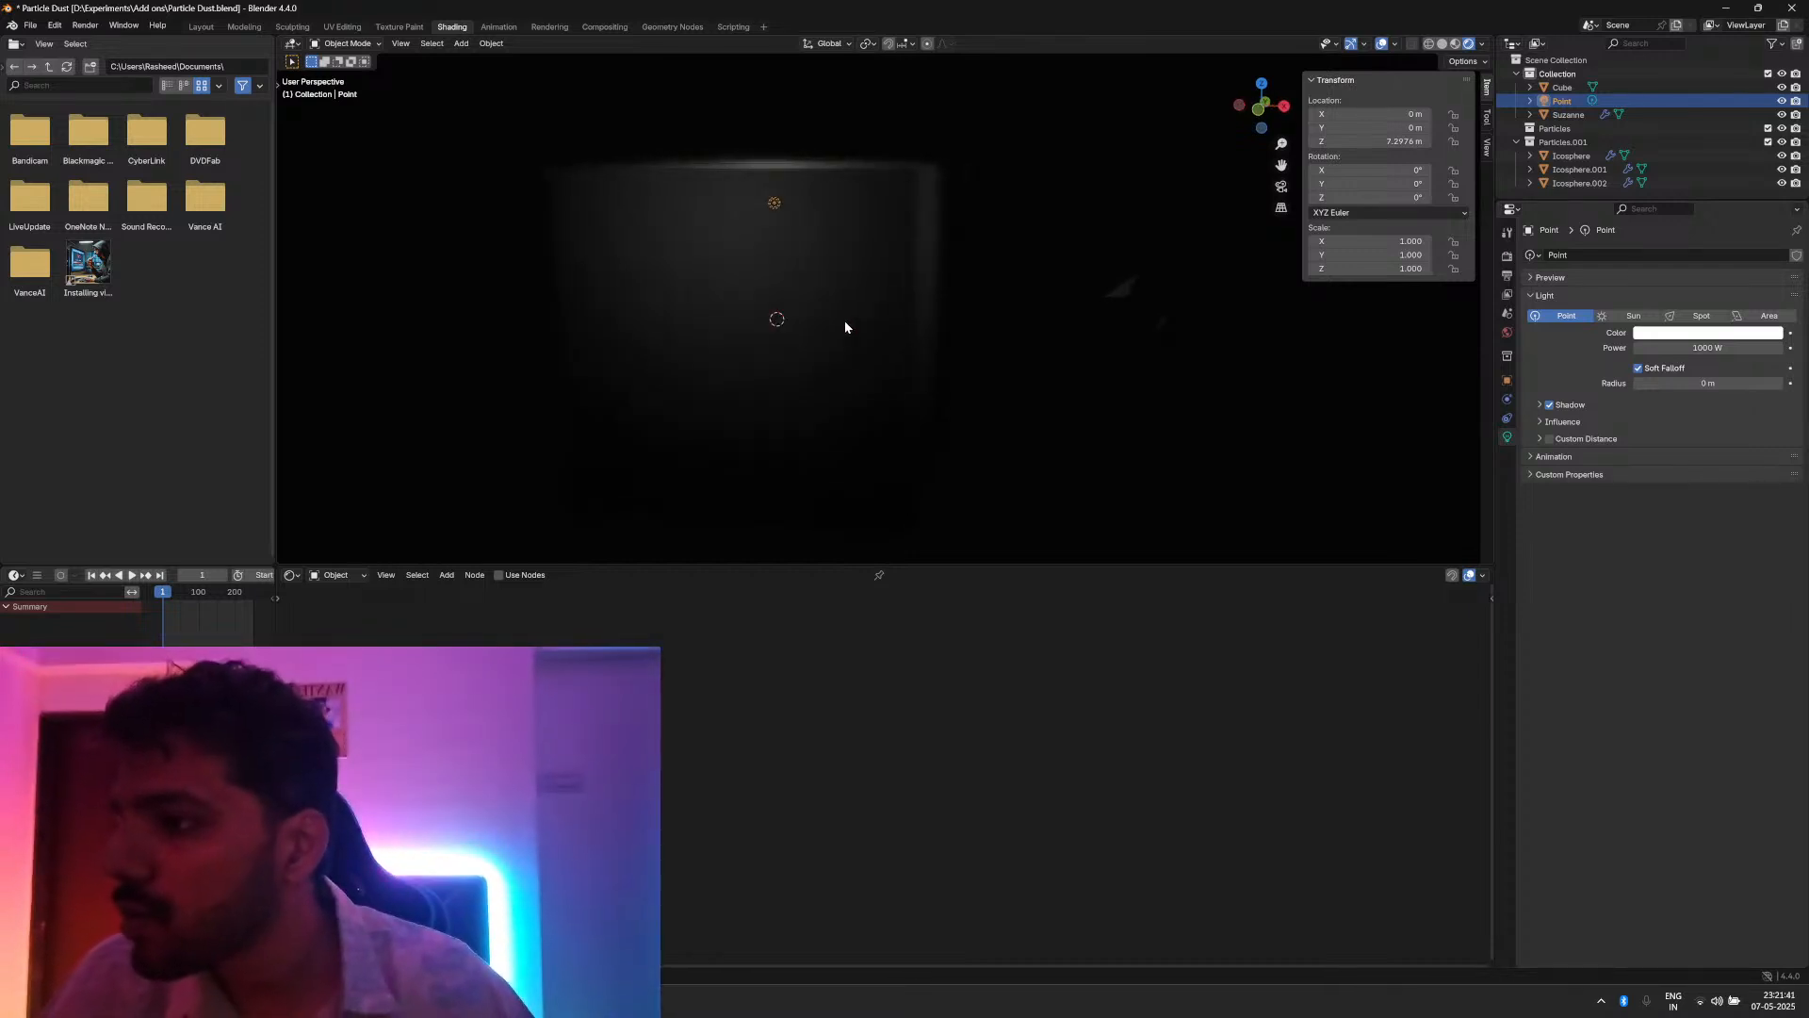
{"action": "middle_click_drag", "start_coordinate": [845, 327], "coordinate": [892, 323]}
{"action": "left_click", "coordinate": [1694, 347]}
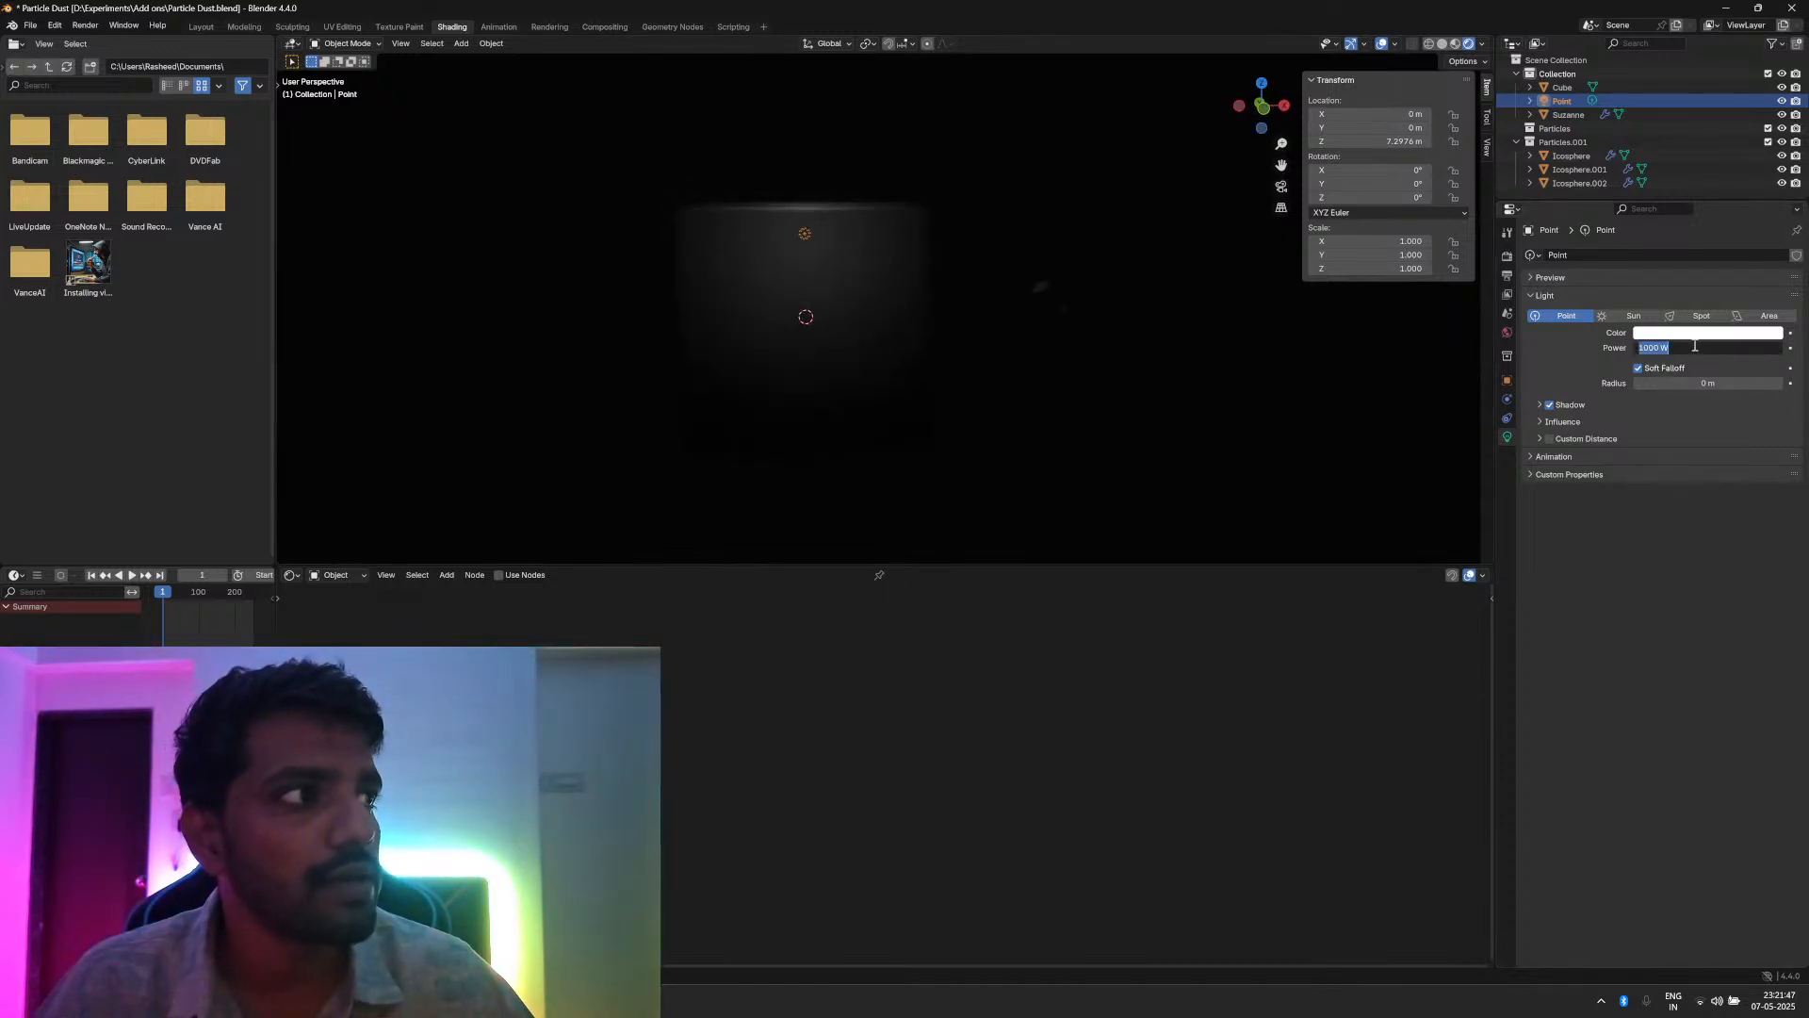
{"action": "type", "text": "10000"}
{"action": "key", "text": "Return"}
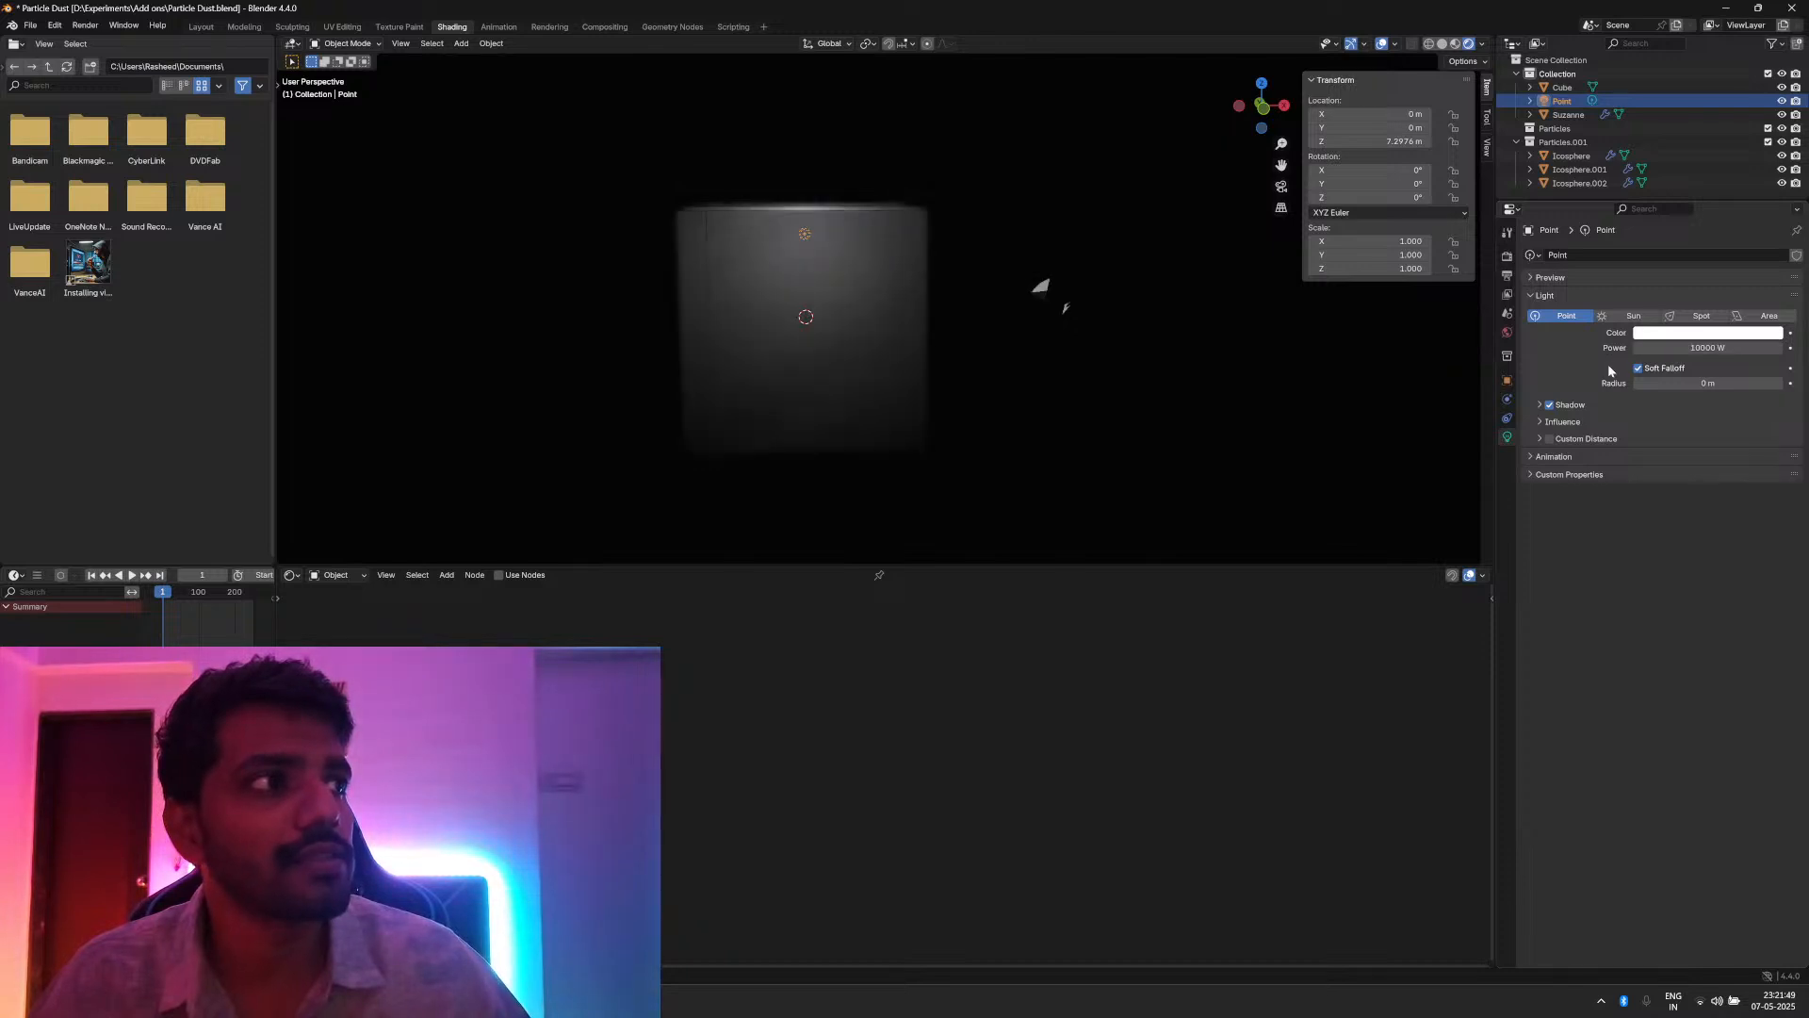
Step: Add a camera to the scene and look through it
{"action": "middle_click_drag", "start_coordinate": [1118, 287], "coordinate": [889, 410]}
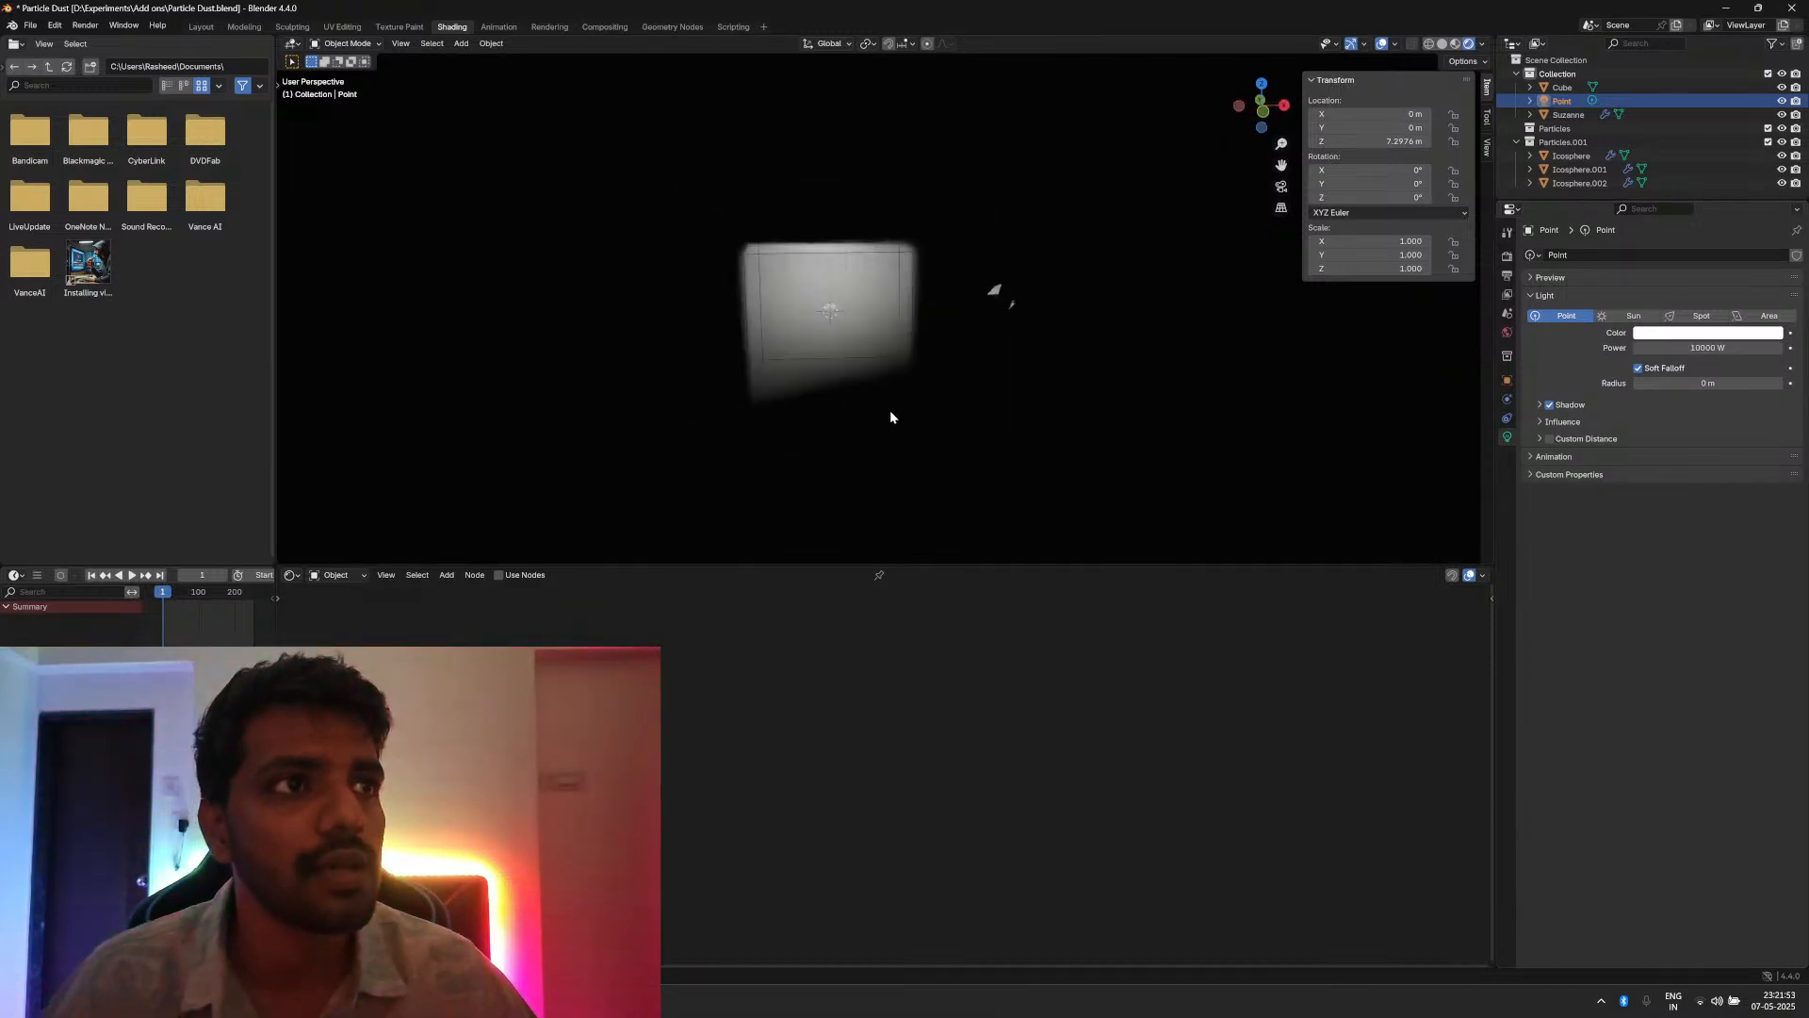
{"action": "key", "text": "shift+a"}
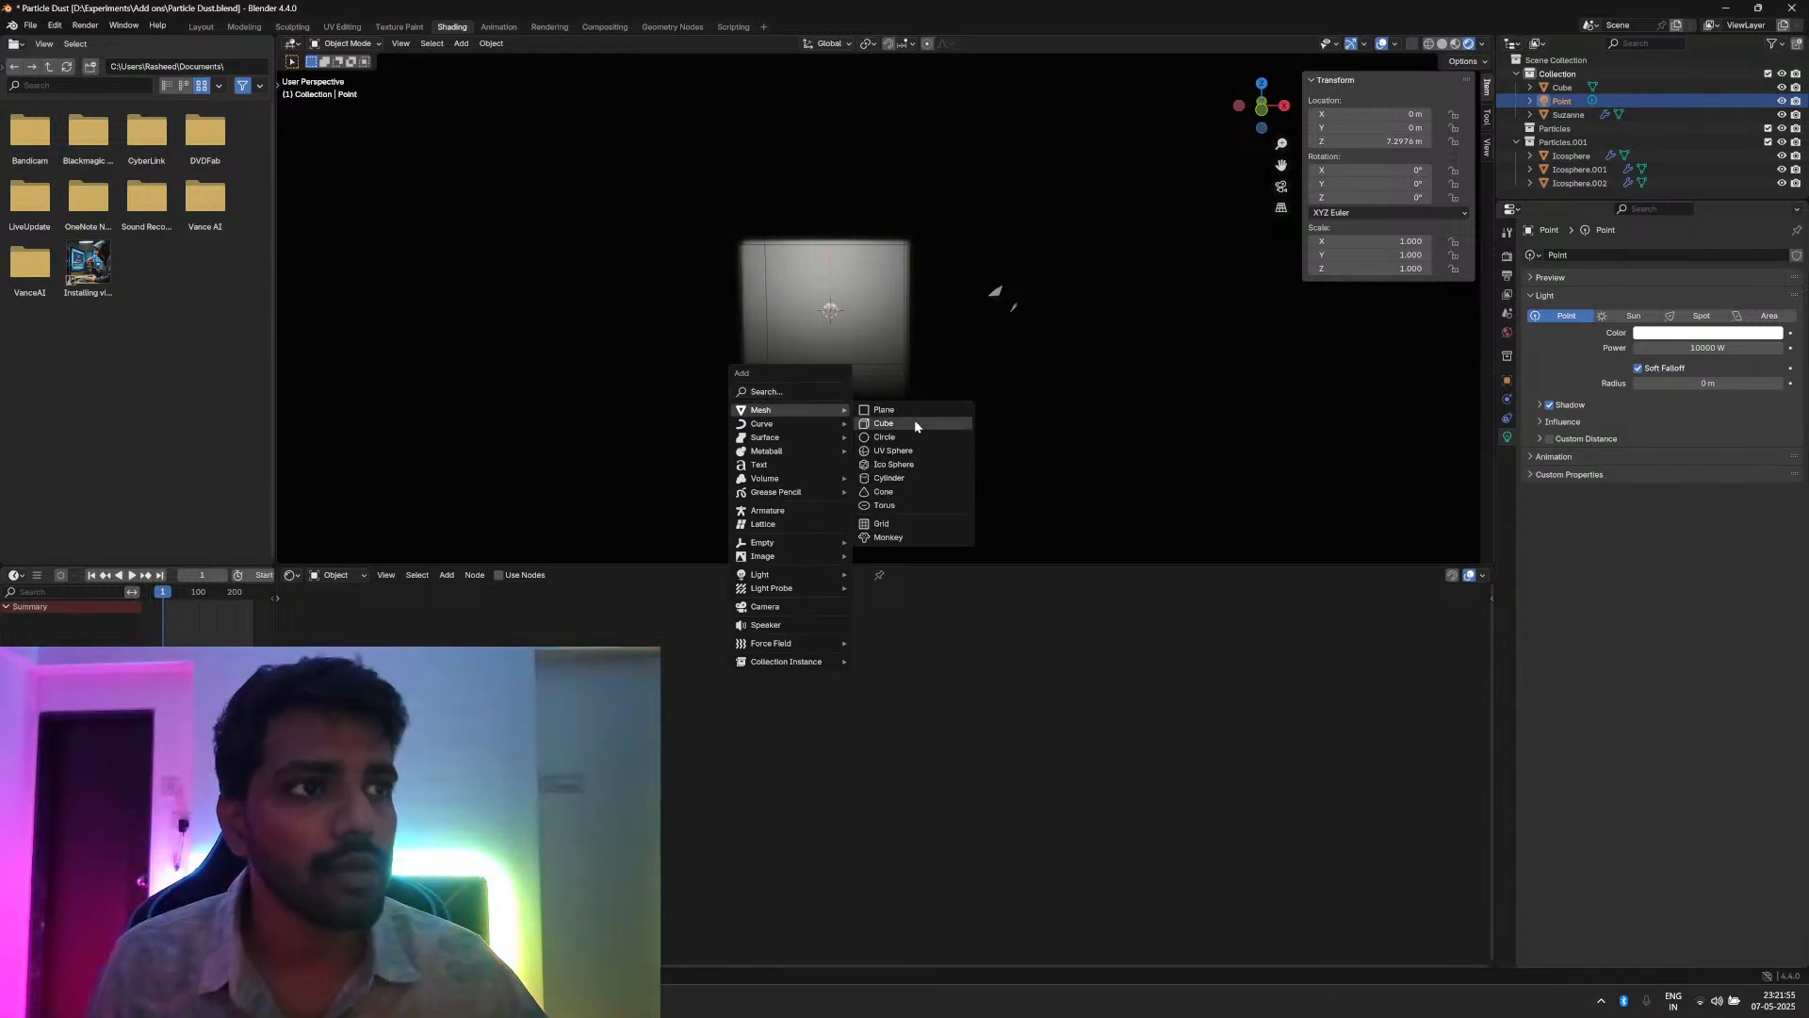
{"action": "left_click", "coordinate": [778, 607]}
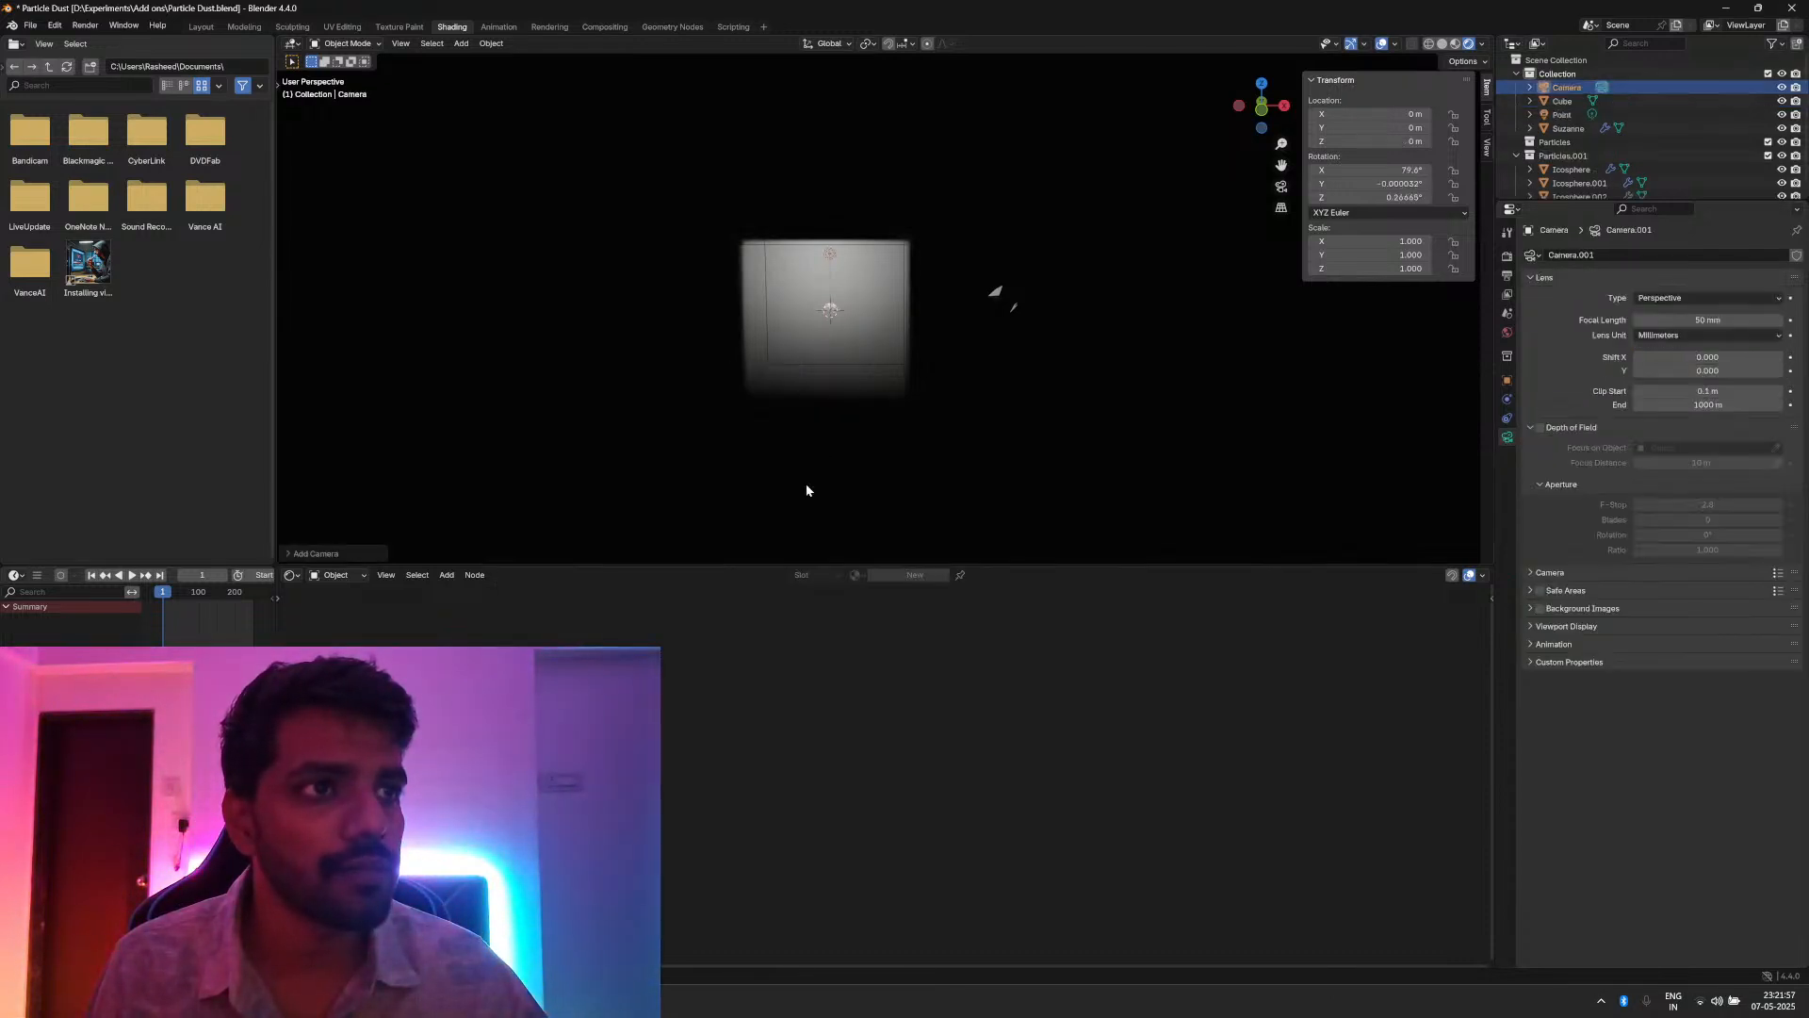
{"action": "scroll", "coordinate": [837, 371], "scroll_direction": "up", "scroll_amount": 1}
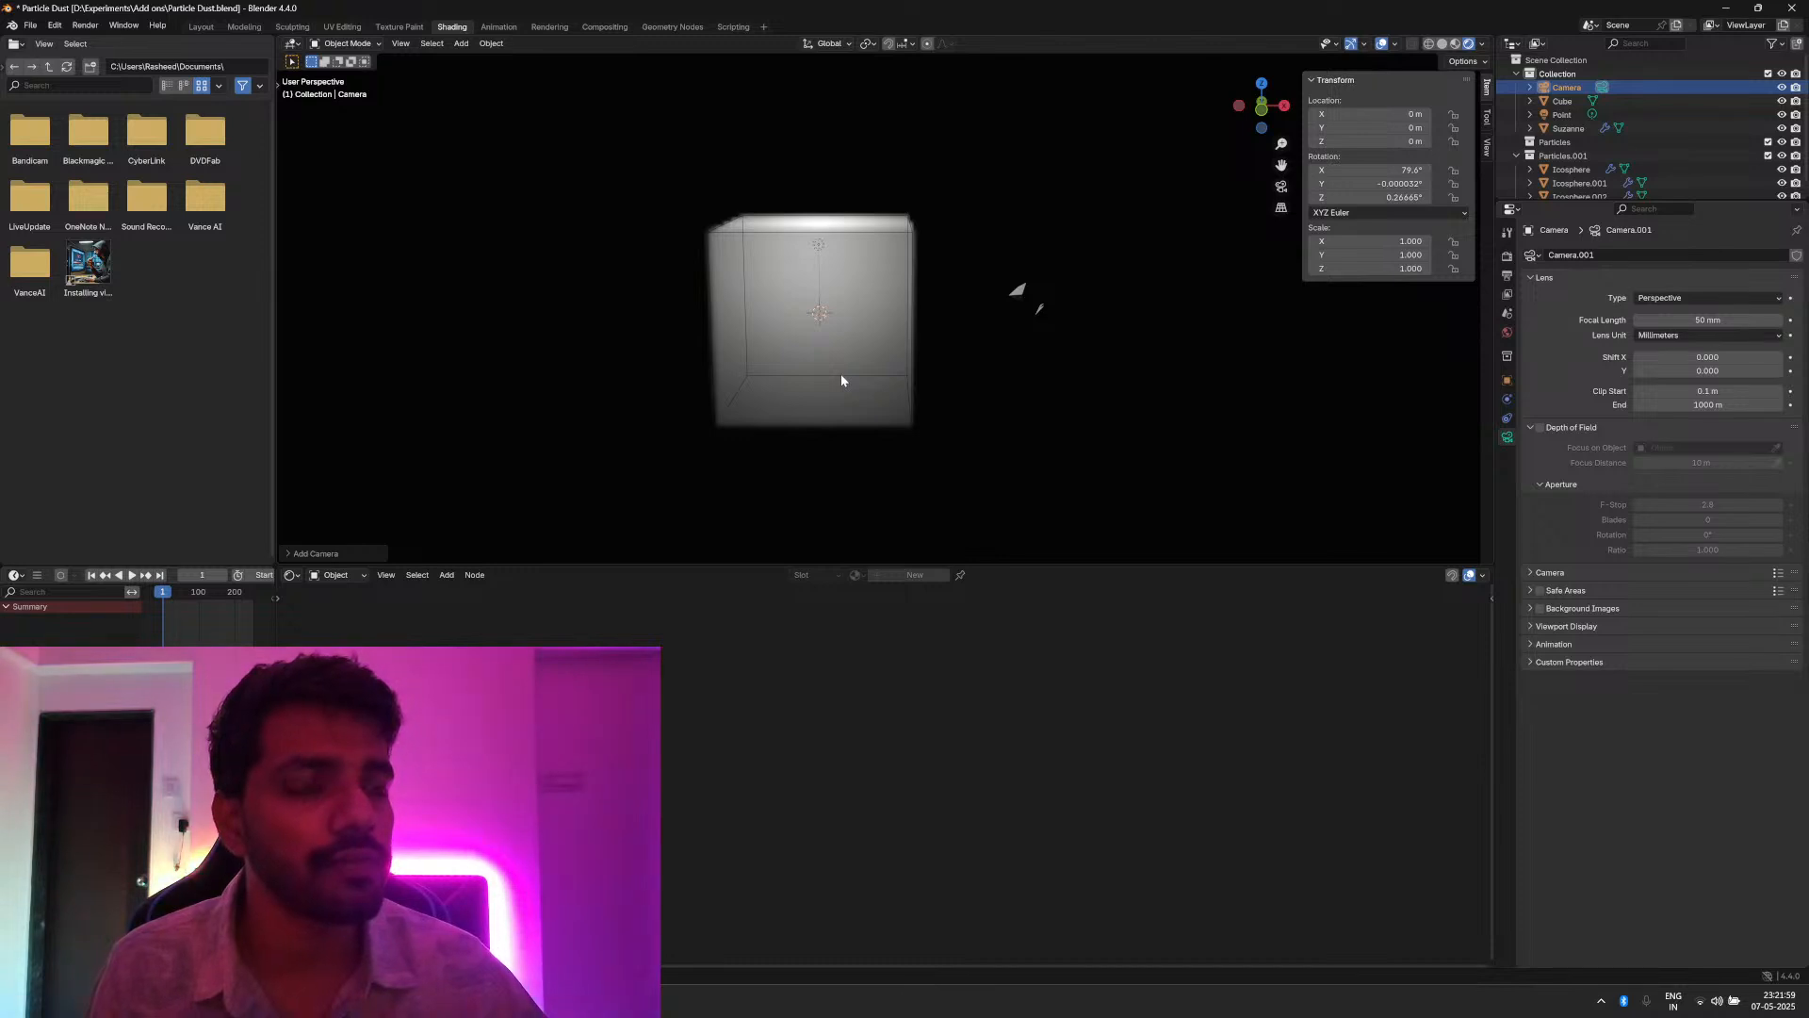
{"action": "key", "text": "KP_0"}
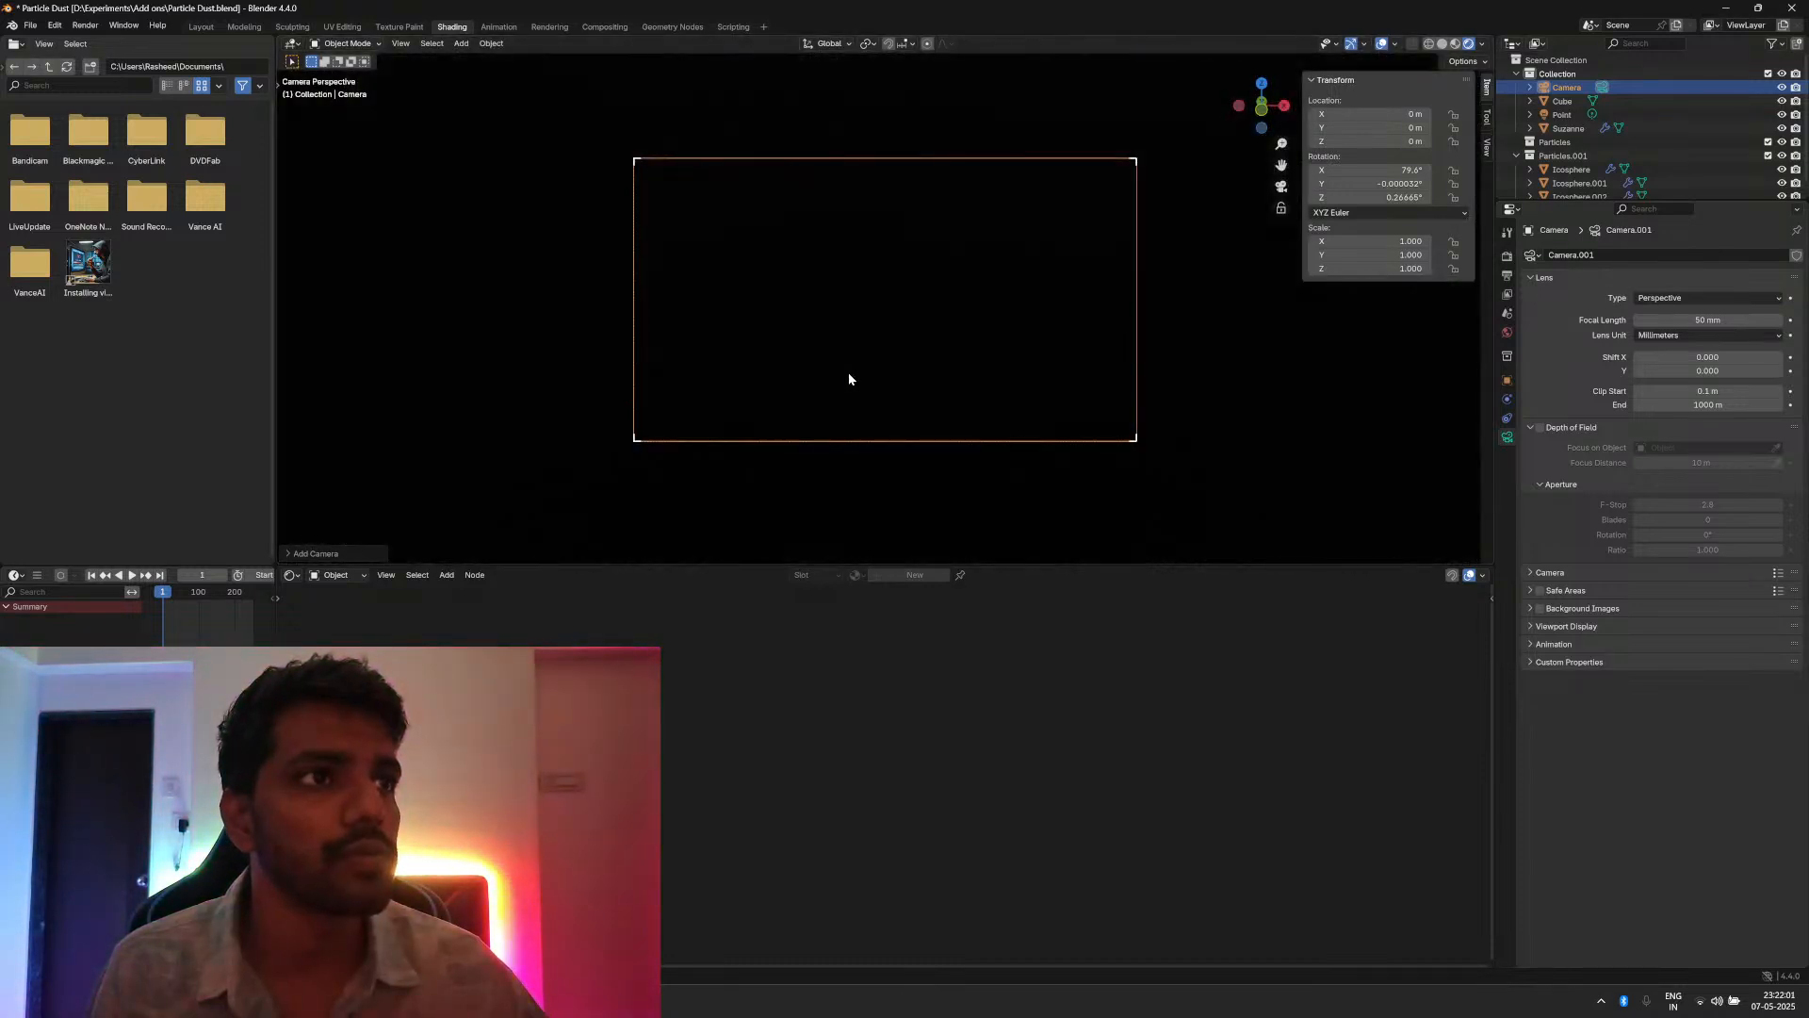
Step: Align the camera to a straight front view framed on the monkey head, about 7.9 m in front of it, and select the camera
{"action": "scroll", "coordinate": [926, 347], "scroll_direction": "down", "scroll_amount": 2}
{"action": "middle_click_drag", "start_coordinate": [925, 346], "coordinate": [666, 355]}
{"action": "scroll", "coordinate": [777, 356], "scroll_direction": "down", "scroll_amount": 3}
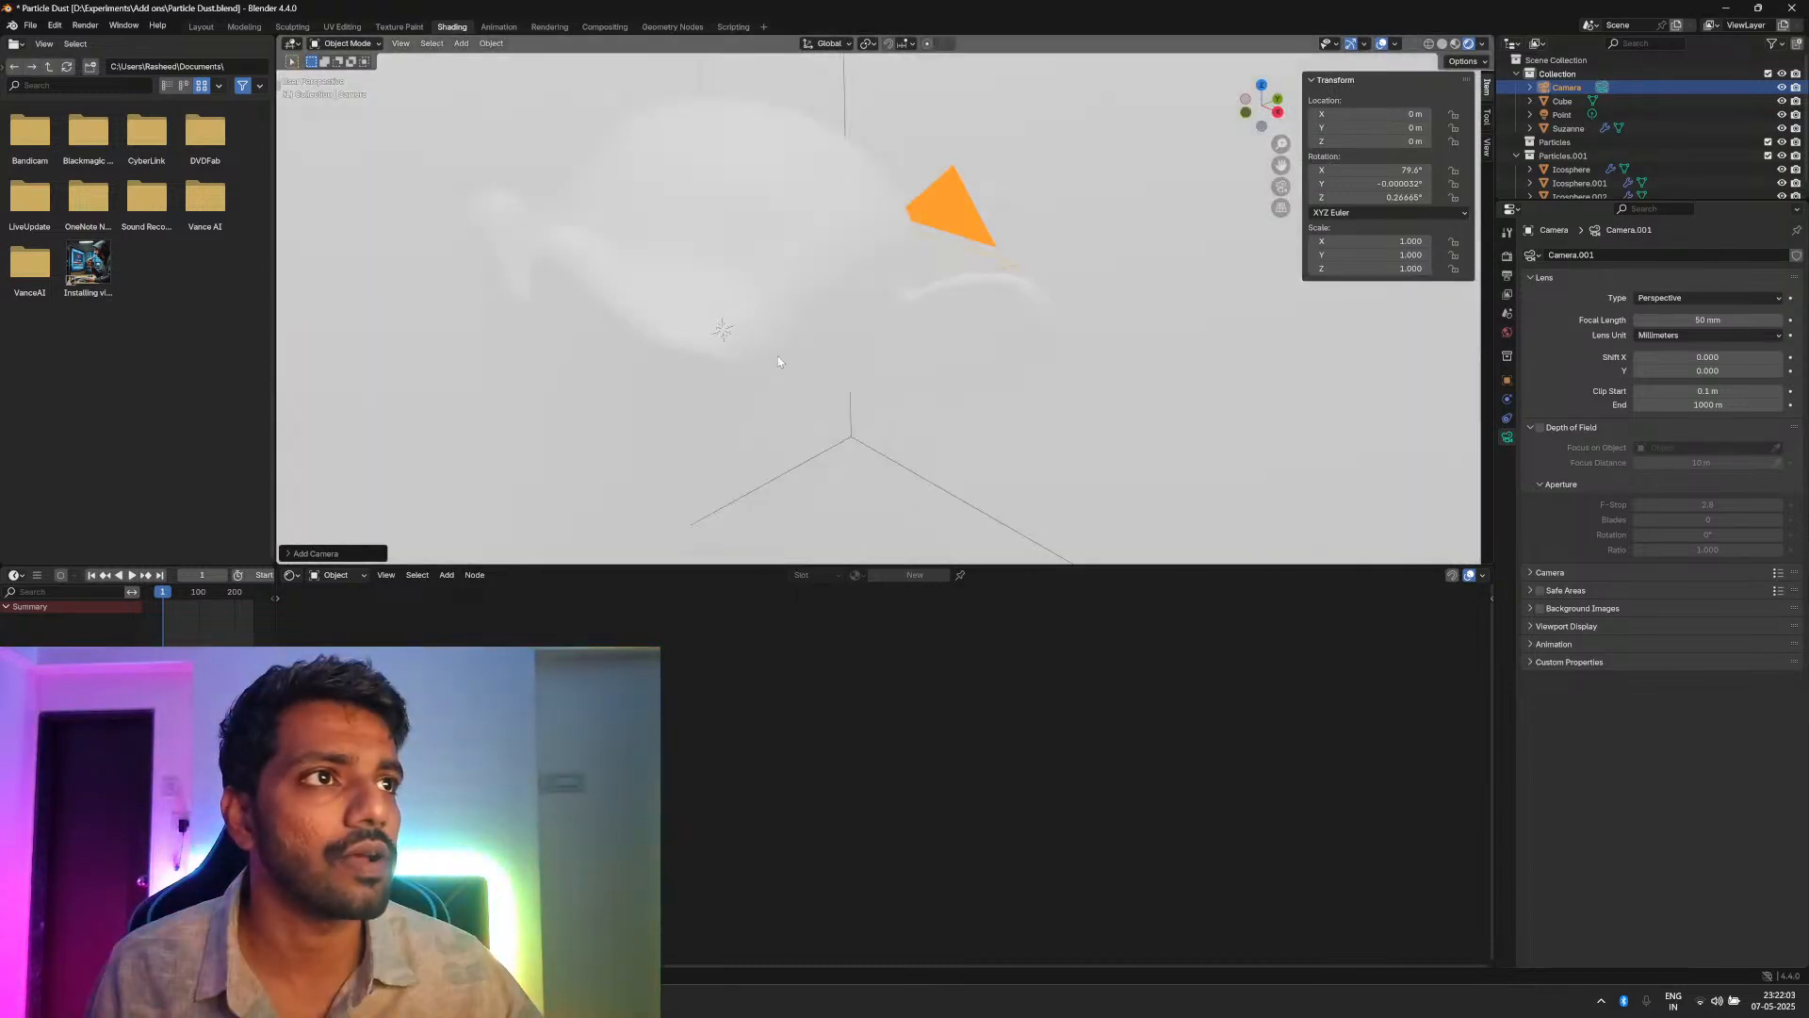
{"action": "left_click", "coordinate": [778, 361]}
{"action": "key", "text": "KP_Decimal"}
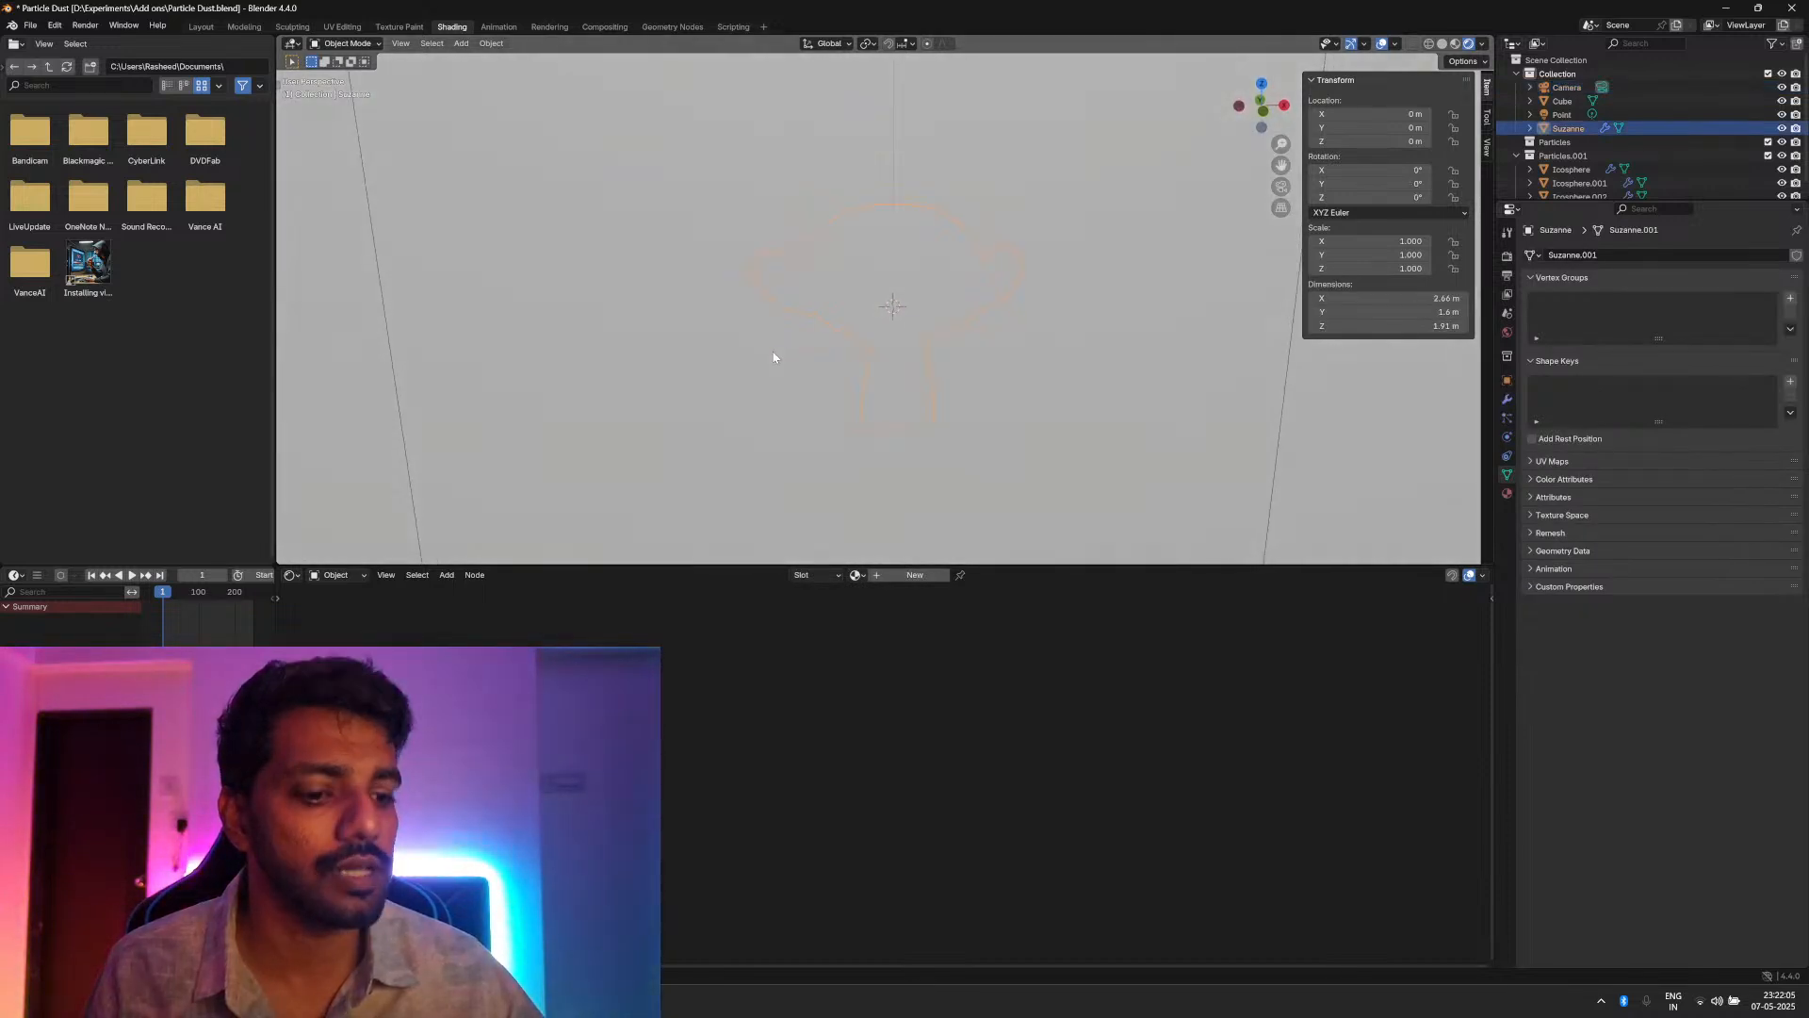
{"action": "key", "text": "KP_1"}
{"action": "key", "text": "KP_0"}
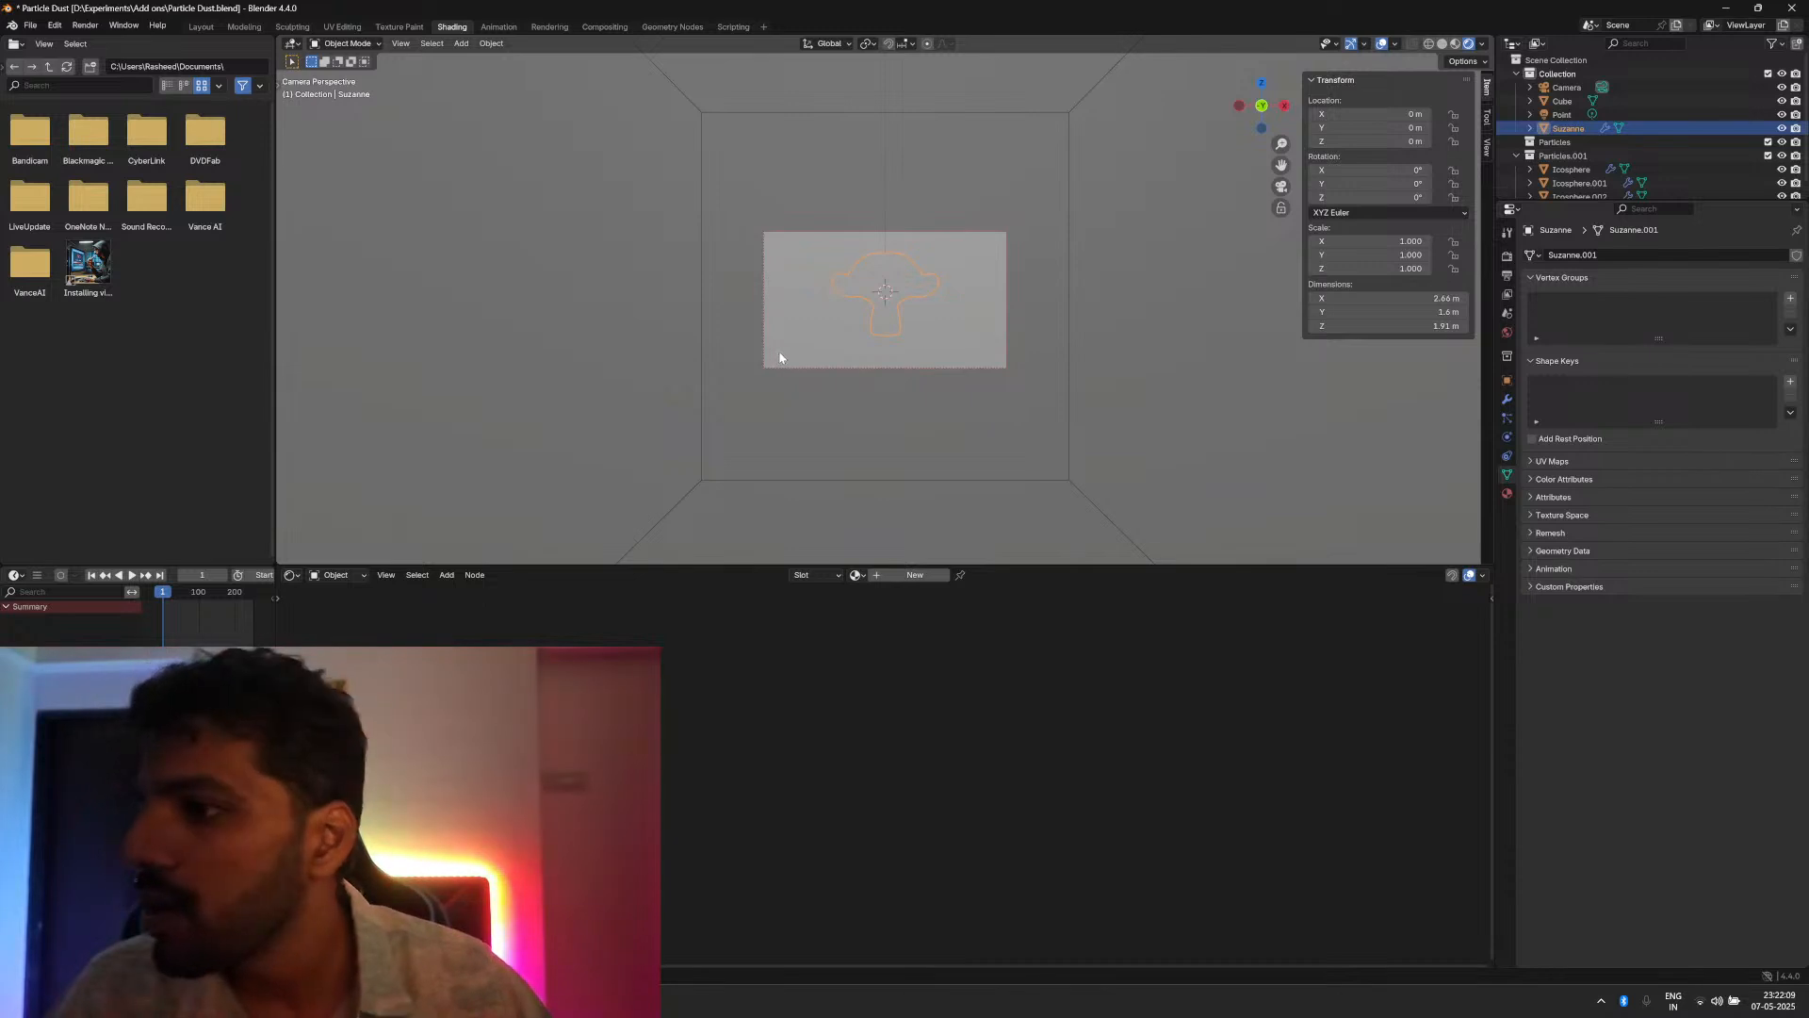
{"action": "scroll", "coordinate": [782, 356], "scroll_direction": "up", "scroll_amount": 1}
{"action": "scroll", "coordinate": [782, 355], "scroll_direction": "up", "scroll_amount": 1}
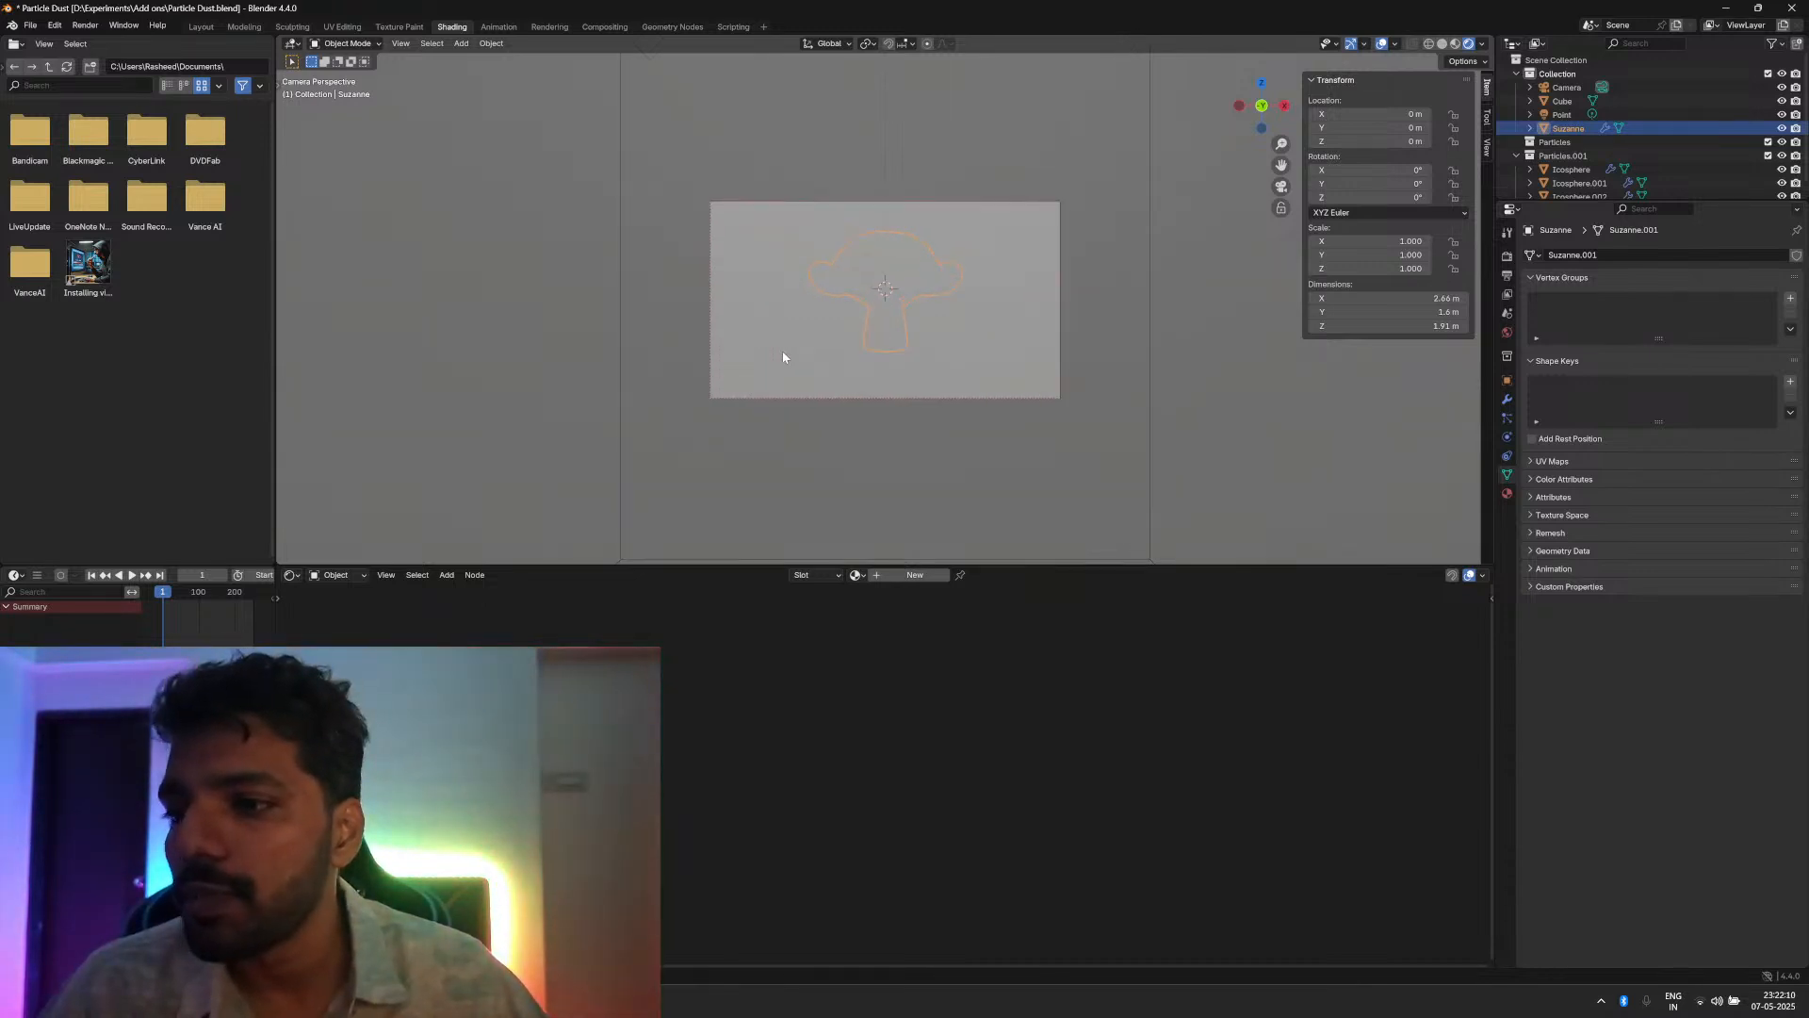
{"action": "left_click", "coordinate": [909, 401]}
{"action": "left_click", "coordinate": [904, 398]}
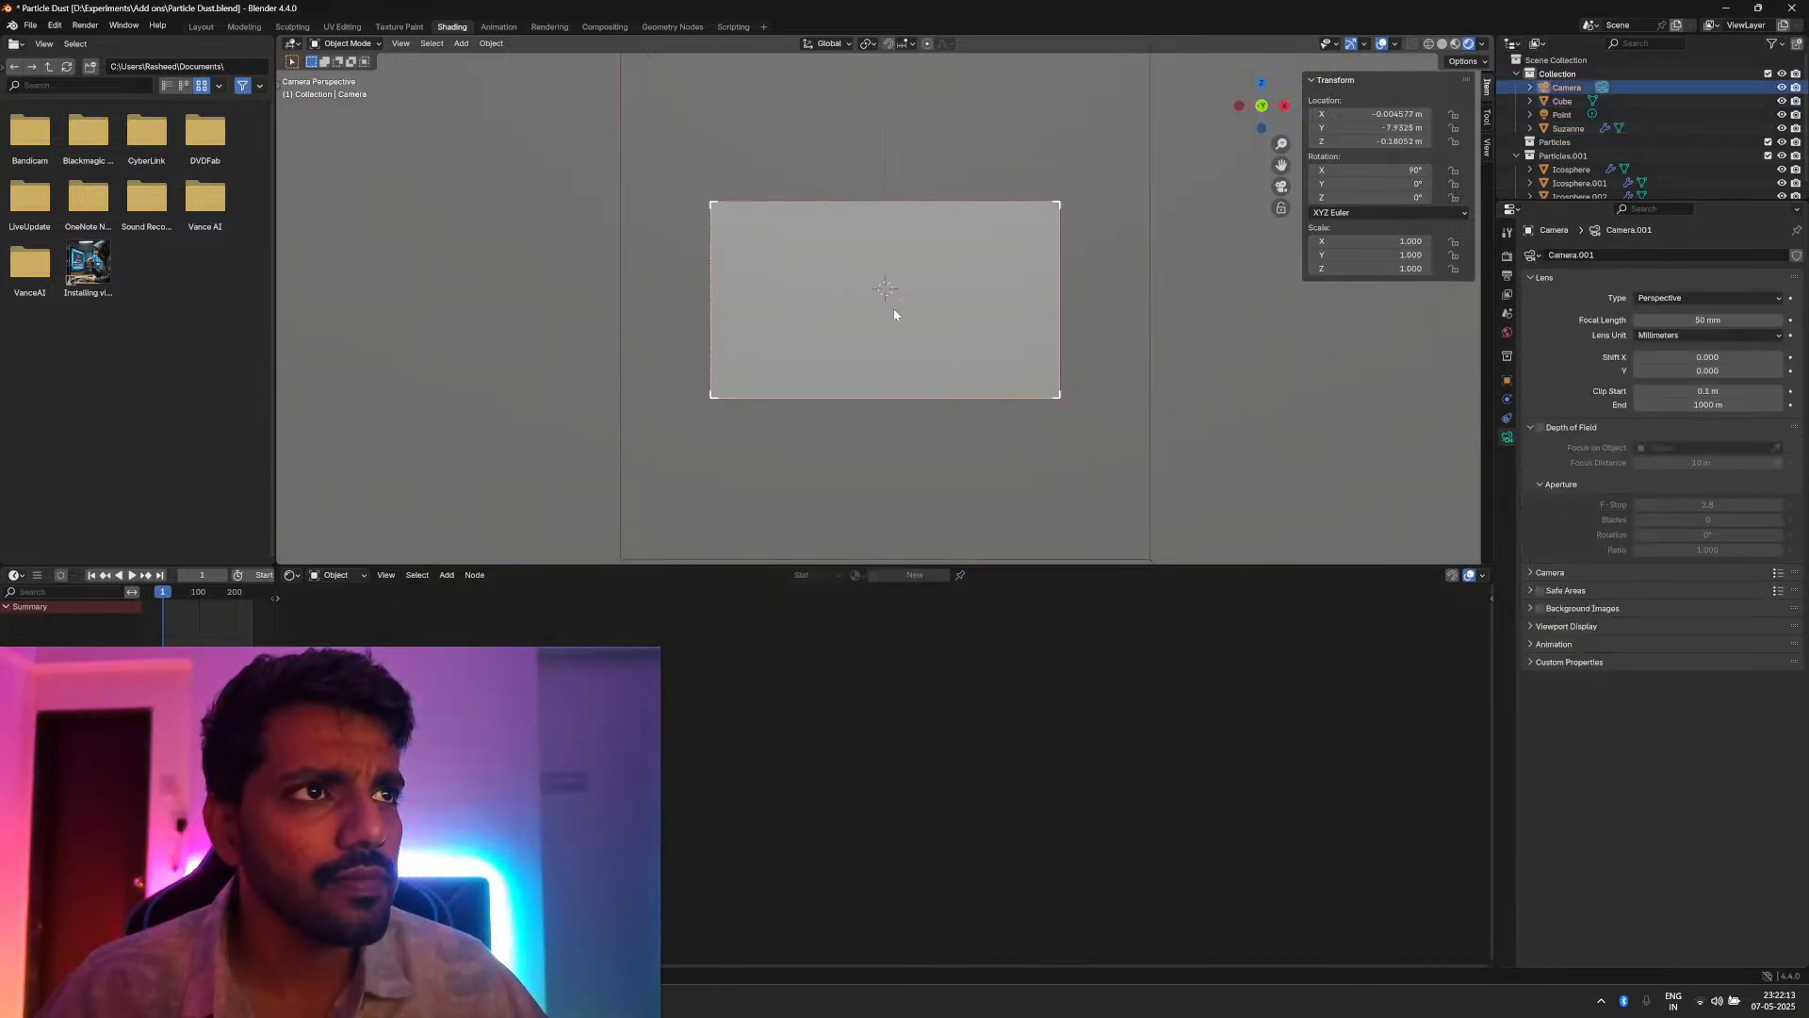
Step: Set the Principled Volume density of the cube's Volume material to 0.03
{"action": "scroll", "coordinate": [780, 434], "scroll_direction": "down", "scroll_amount": 3}
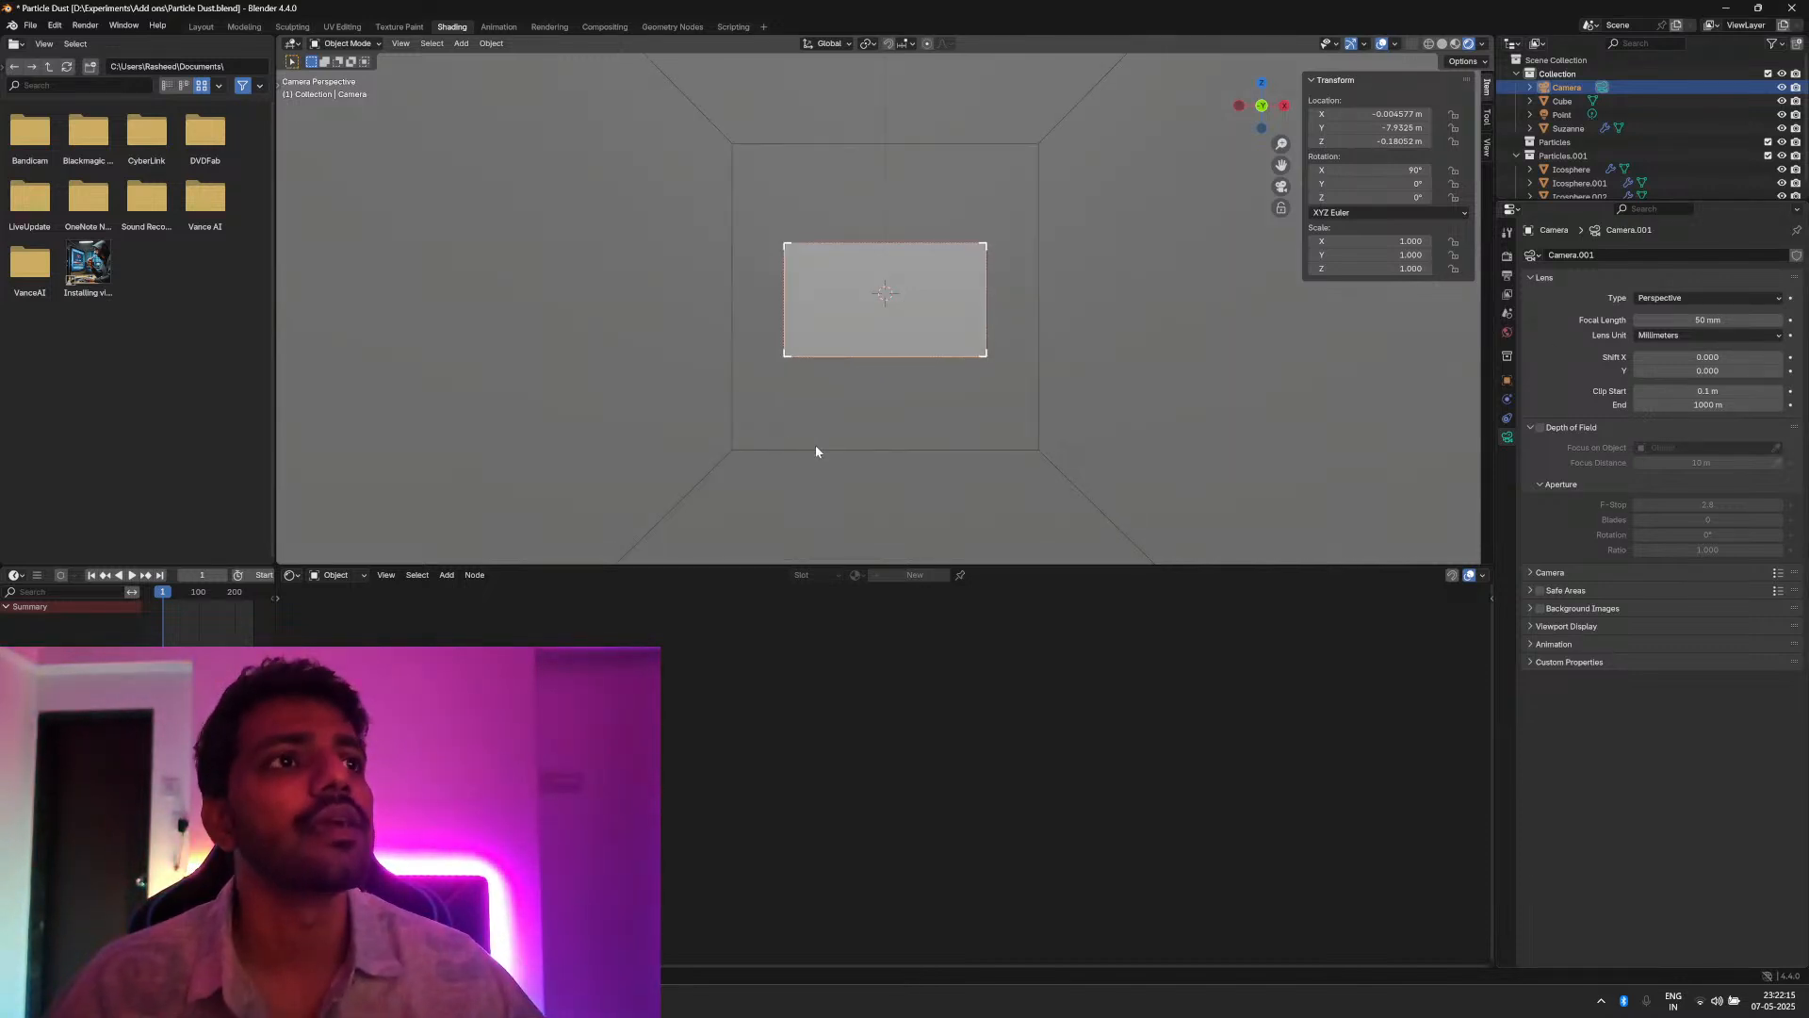
{"action": "left_click", "coordinate": [598, 485]}
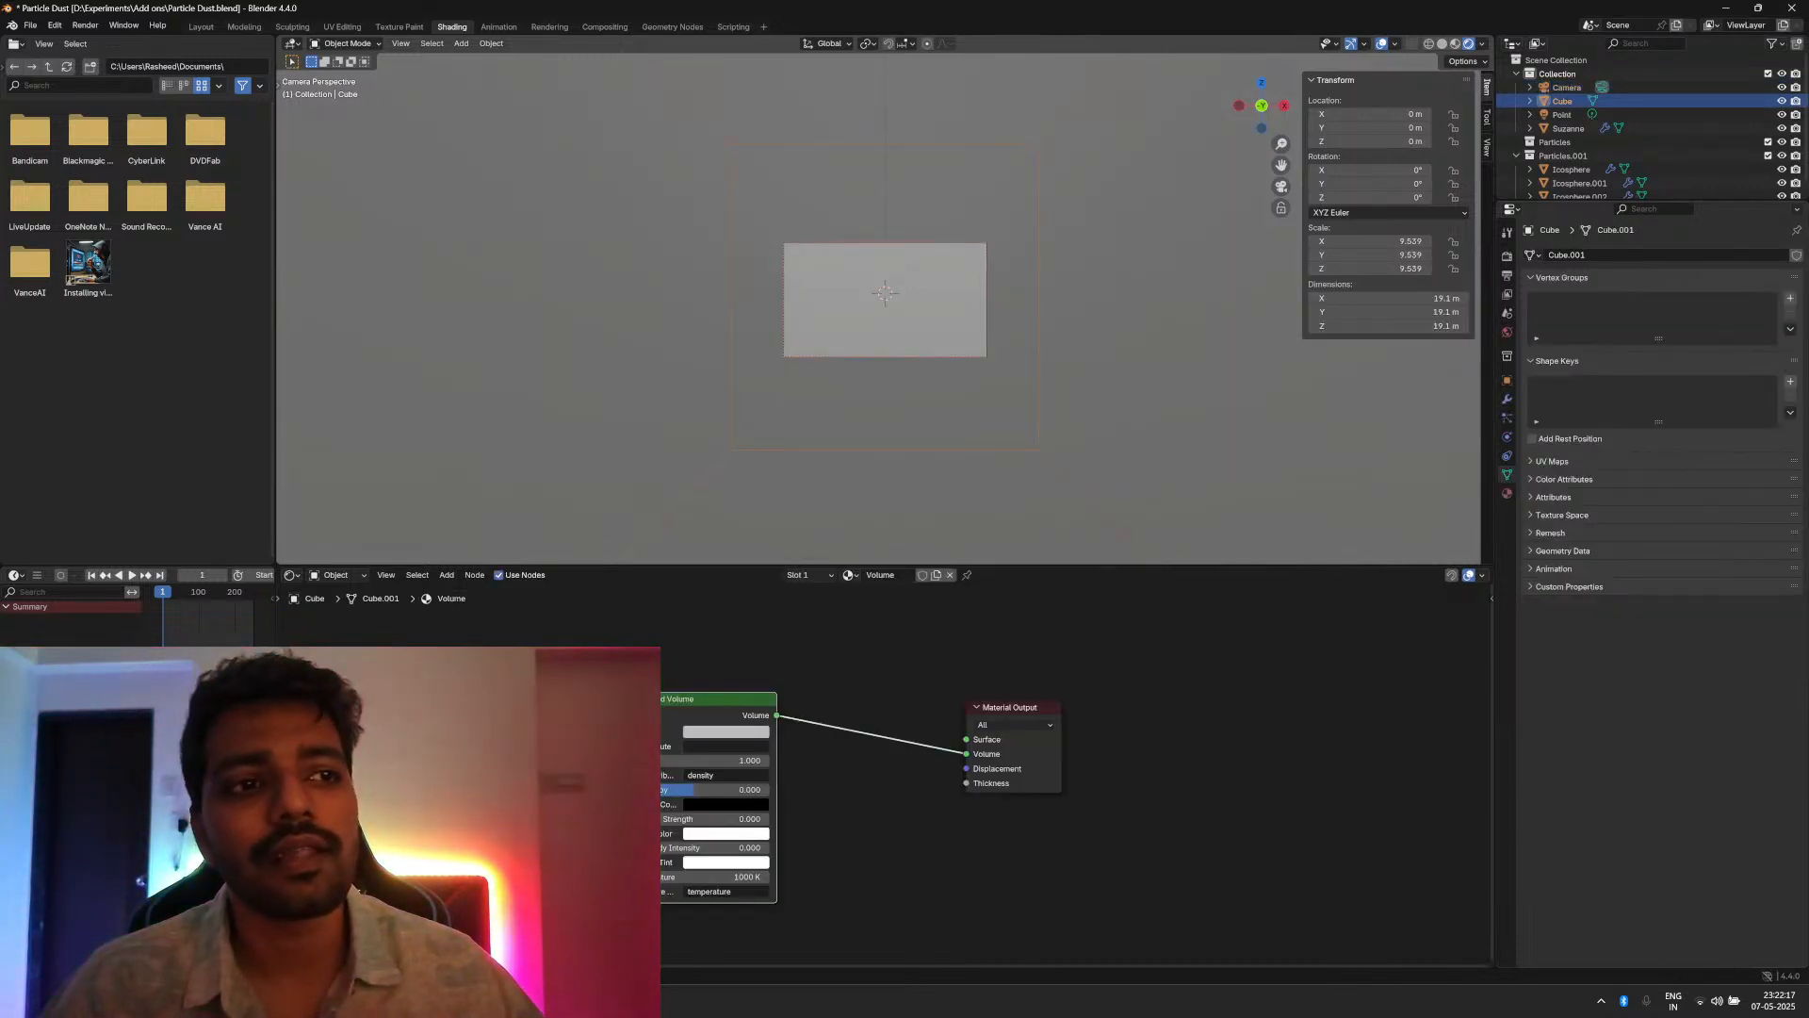
{"action": "left_click", "coordinate": [702, 760]}
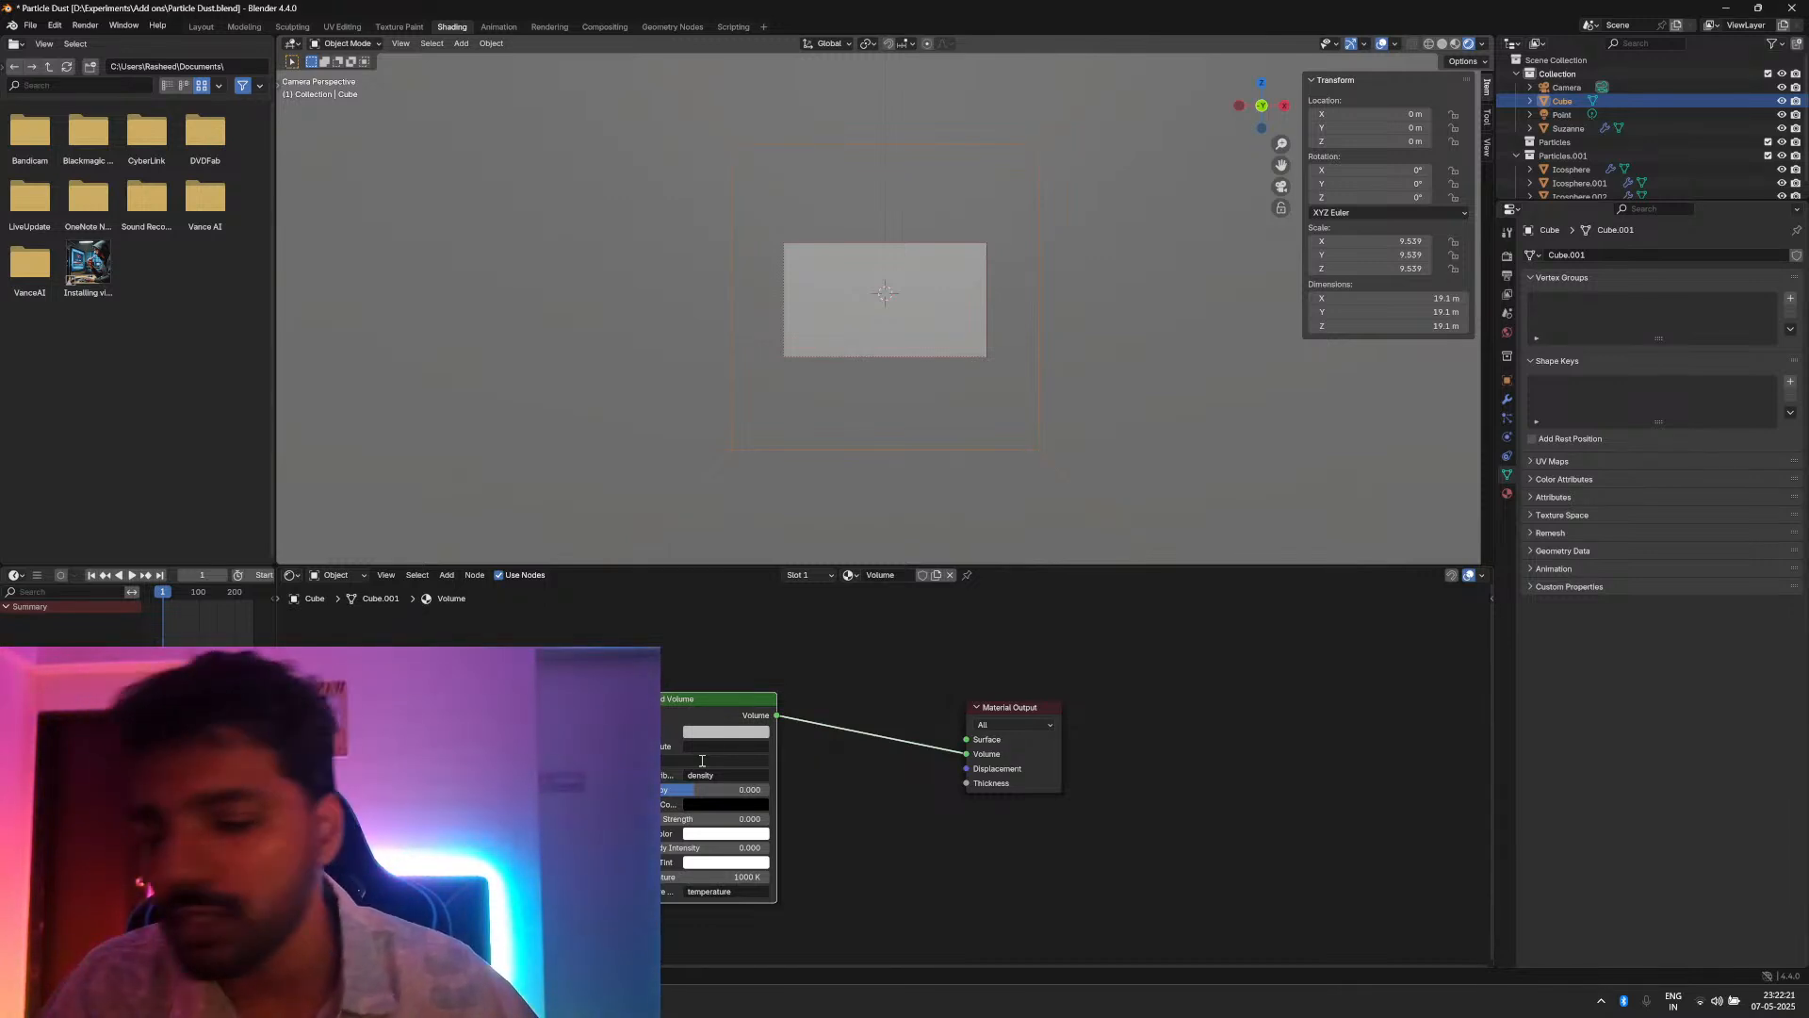
{"action": "type", "text": "0.03"}
{"action": "key", "text": "Return"}
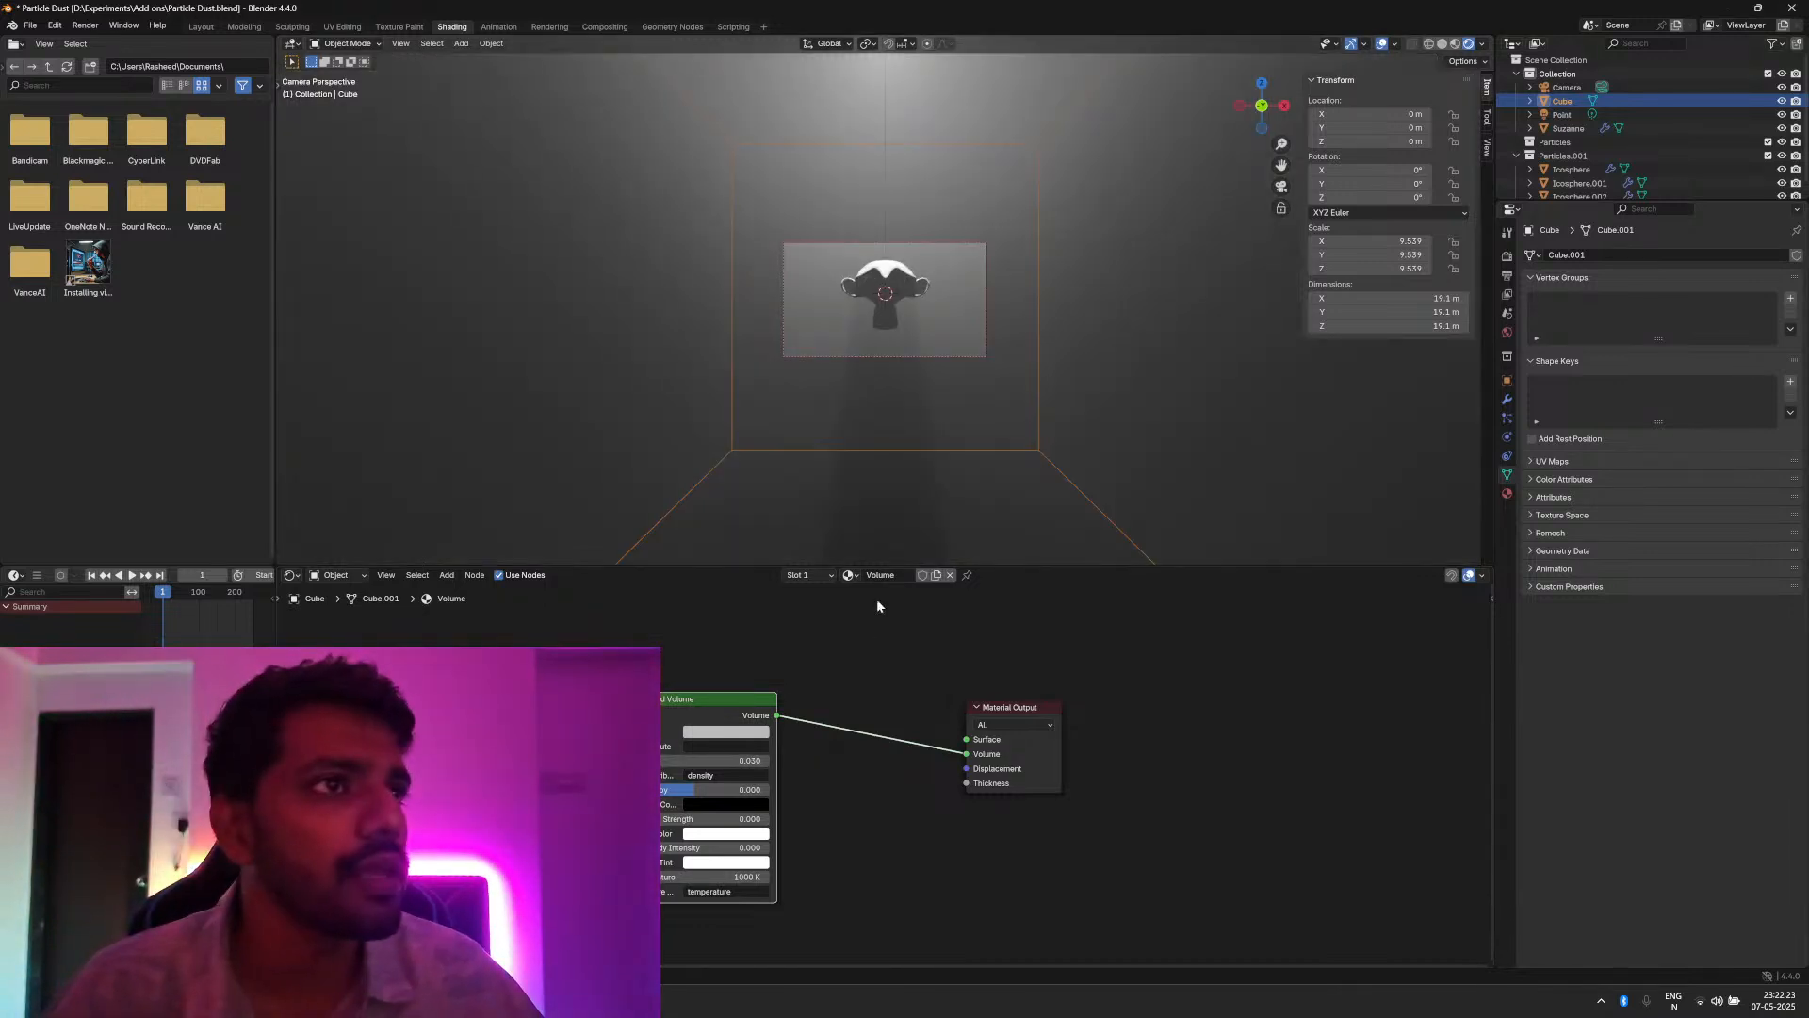
Step: Add a Noise Texture node in front of the Principled Volume in the cube's material
{"action": "scroll", "coordinate": [886, 765], "scroll_direction": "down", "scroll_amount": 4}
{"action": "middle_click_drag", "start_coordinate": [886, 765], "coordinate": [945, 768]}
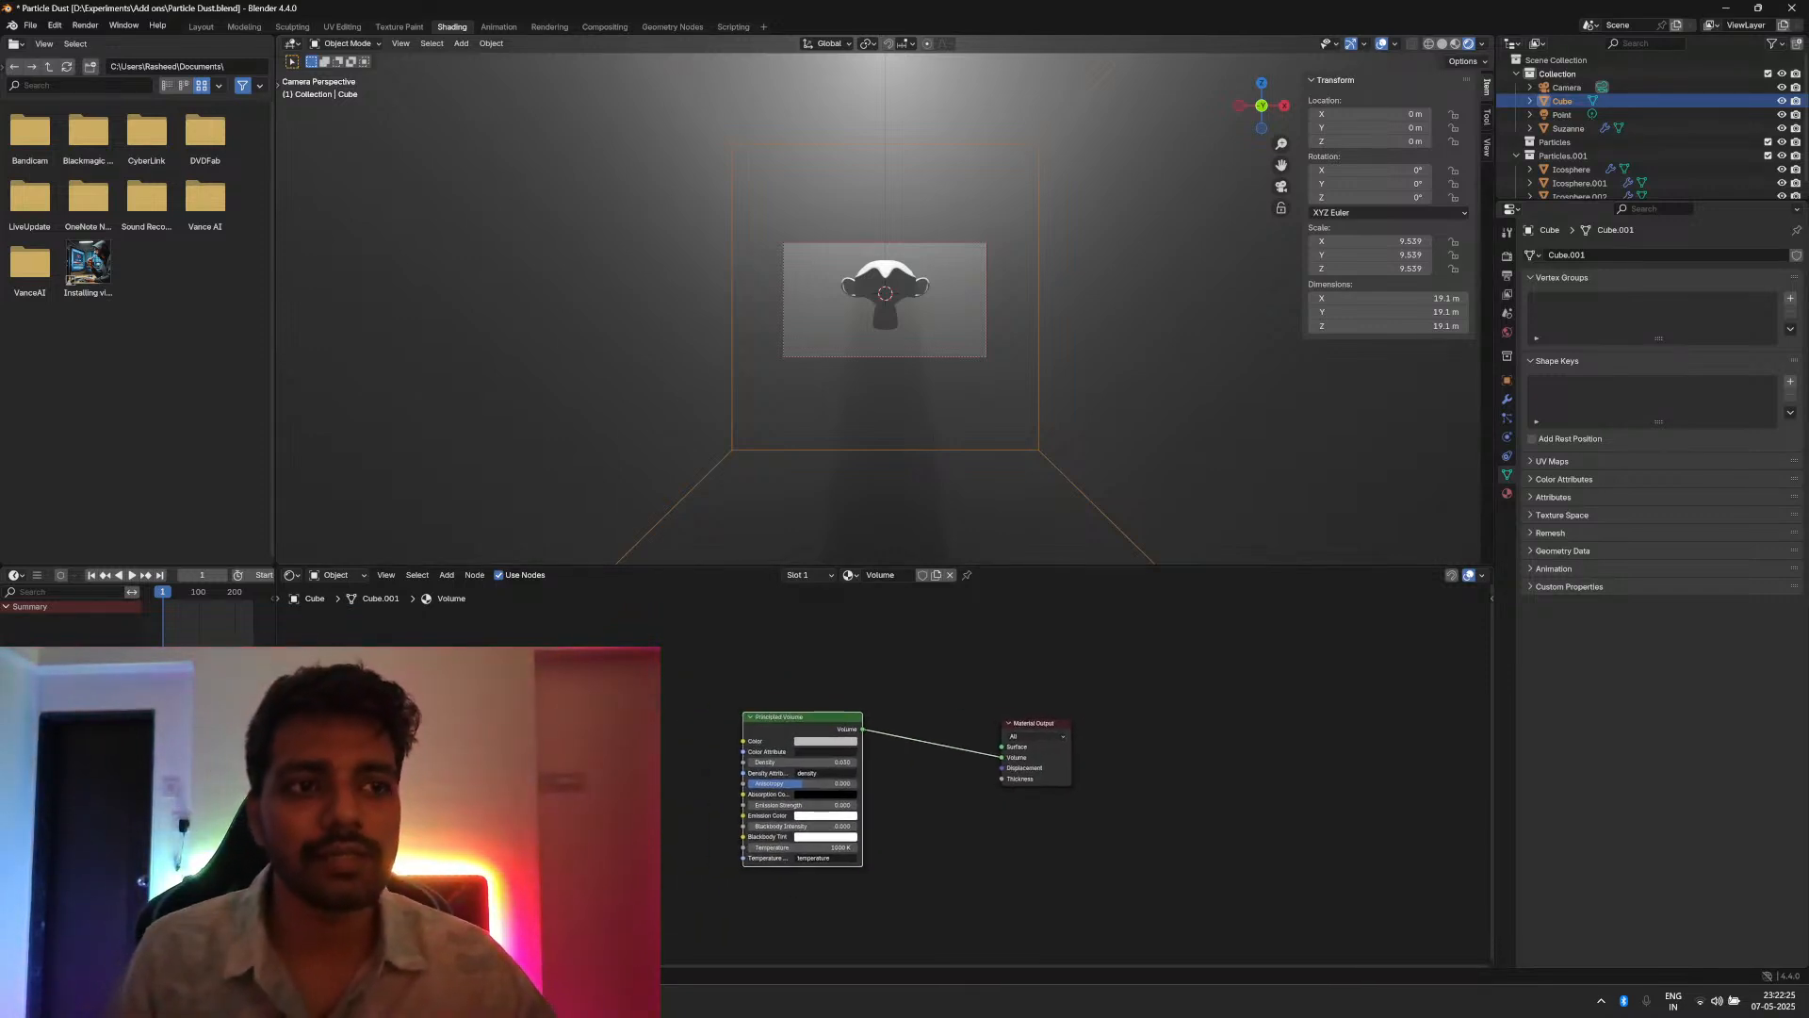
{"action": "key", "text": "shift+a"}
{"action": "key", "text": "s"}
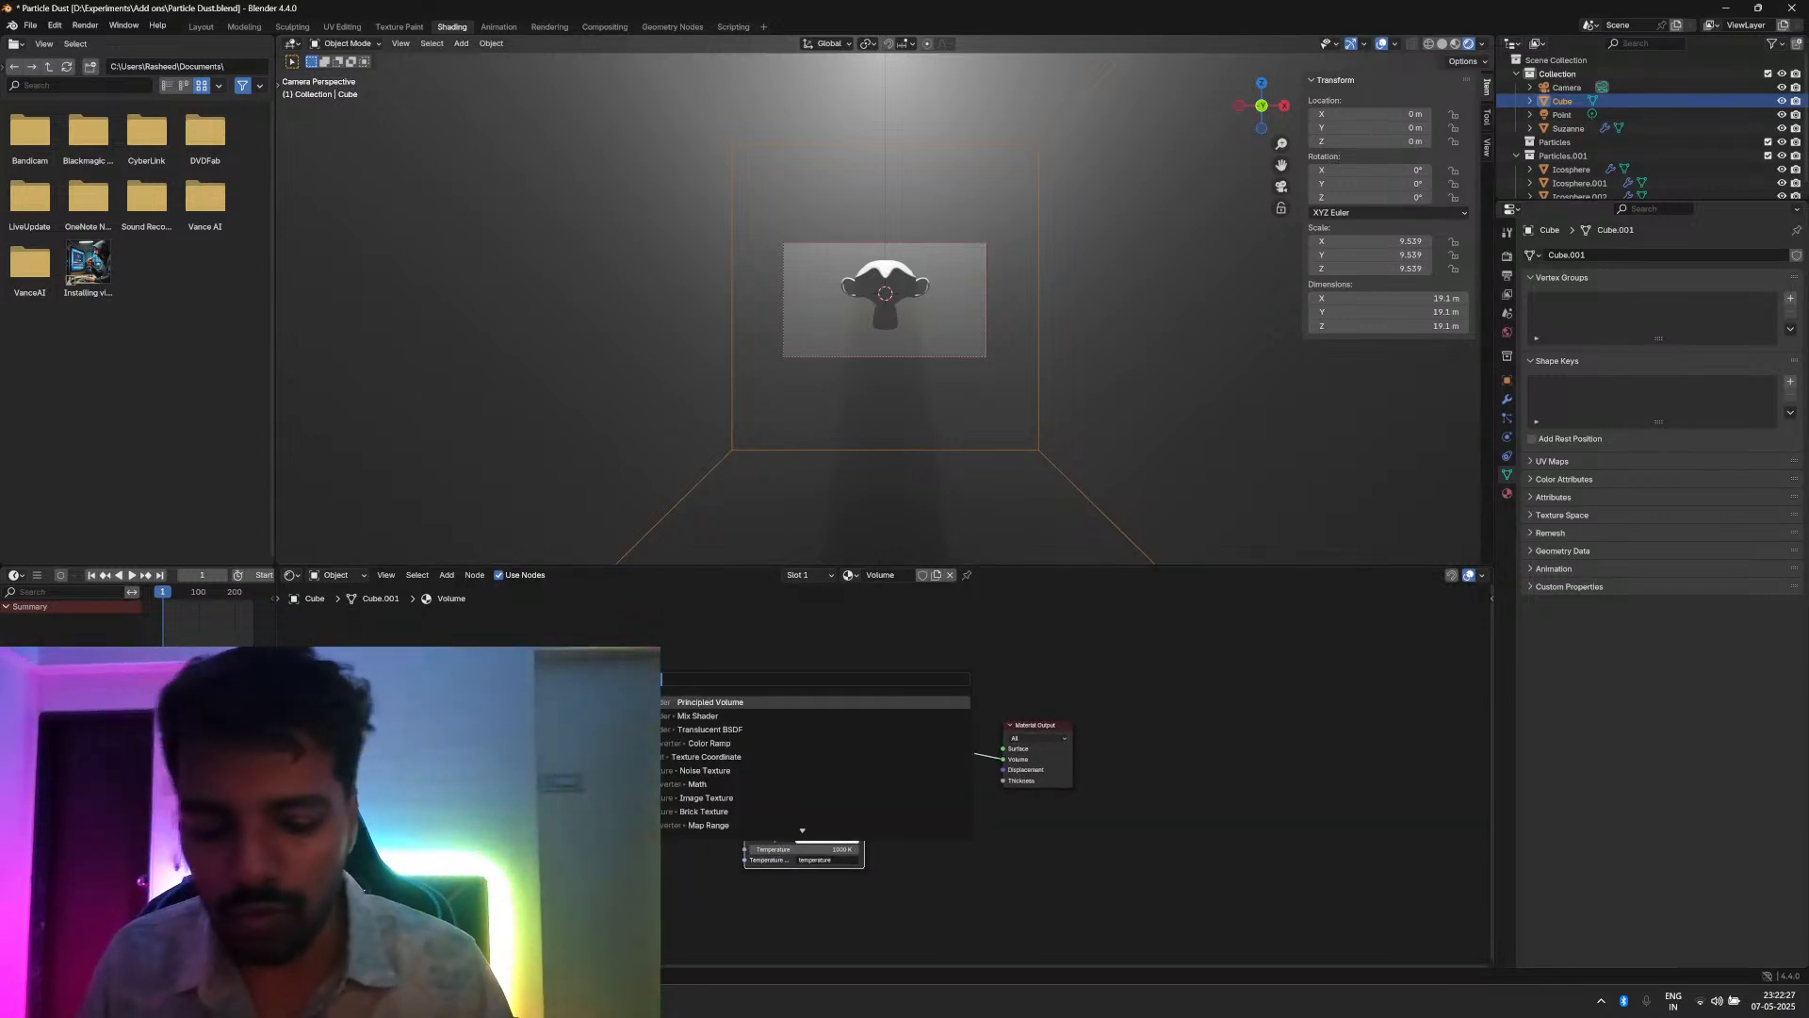
{"action": "type", "text": "noise"}
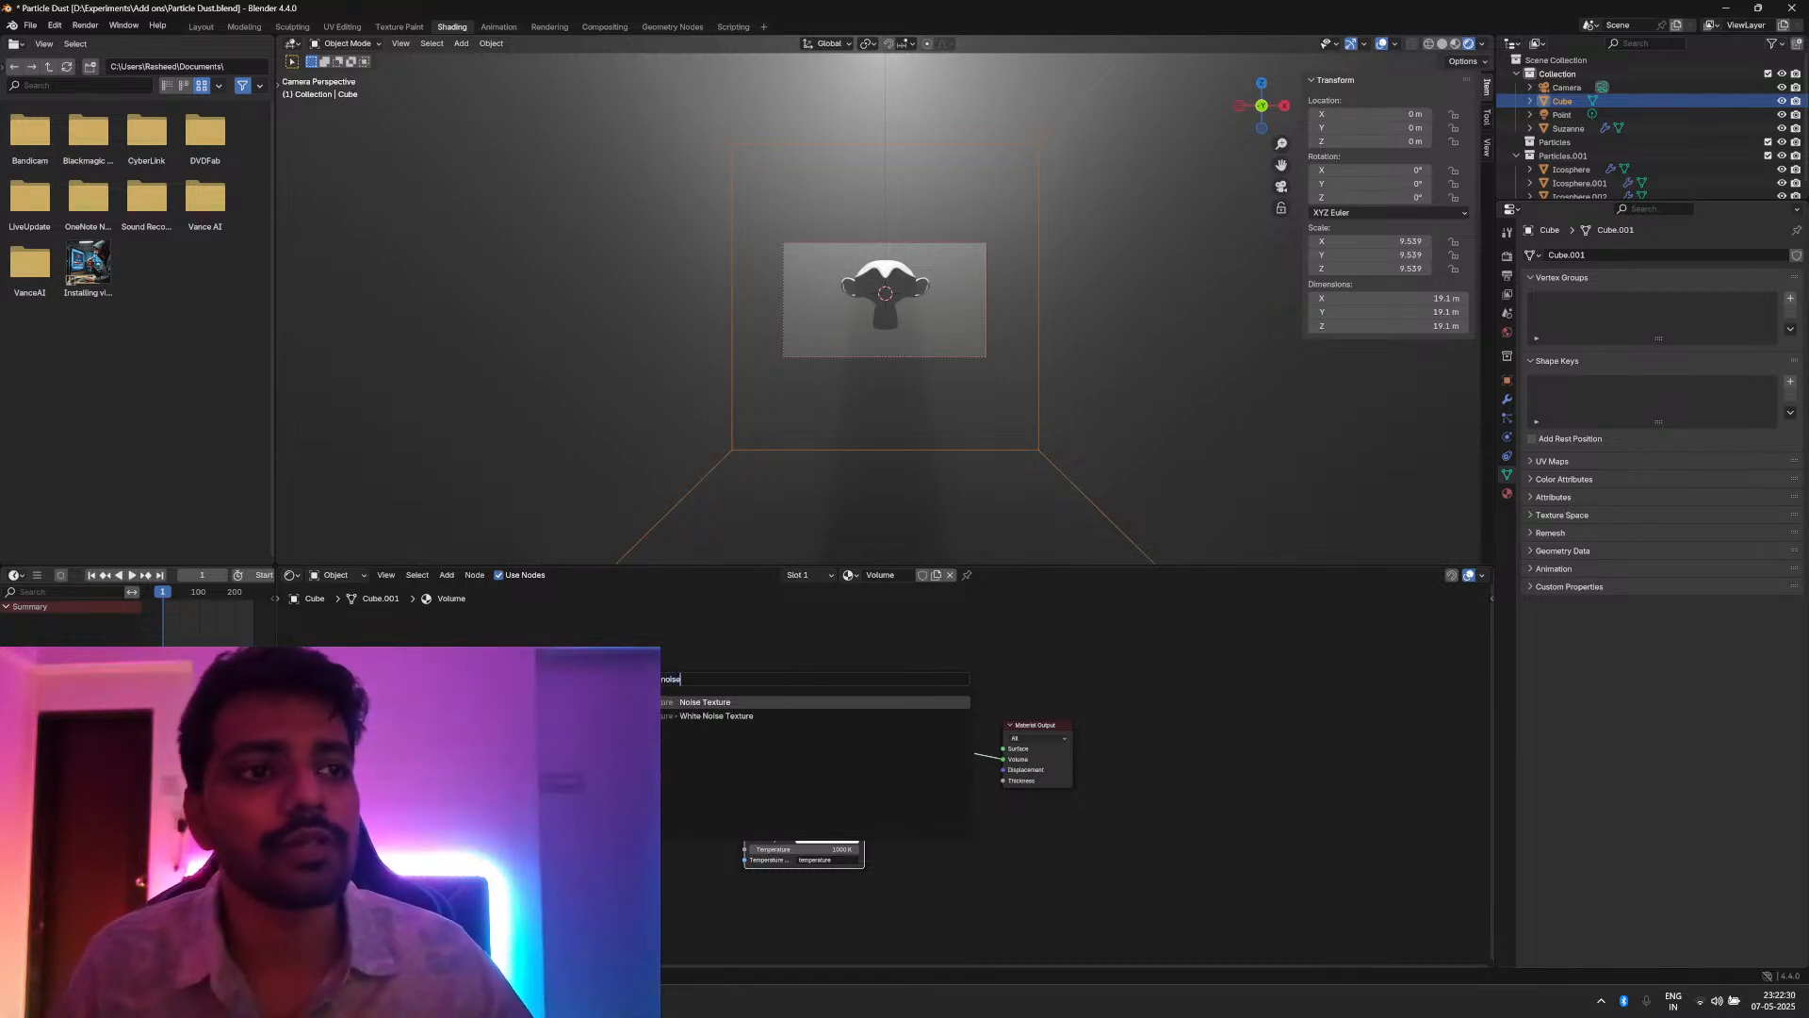
{"action": "key", "text": "Return"}
{"action": "left_click", "coordinate": [575, 706]}
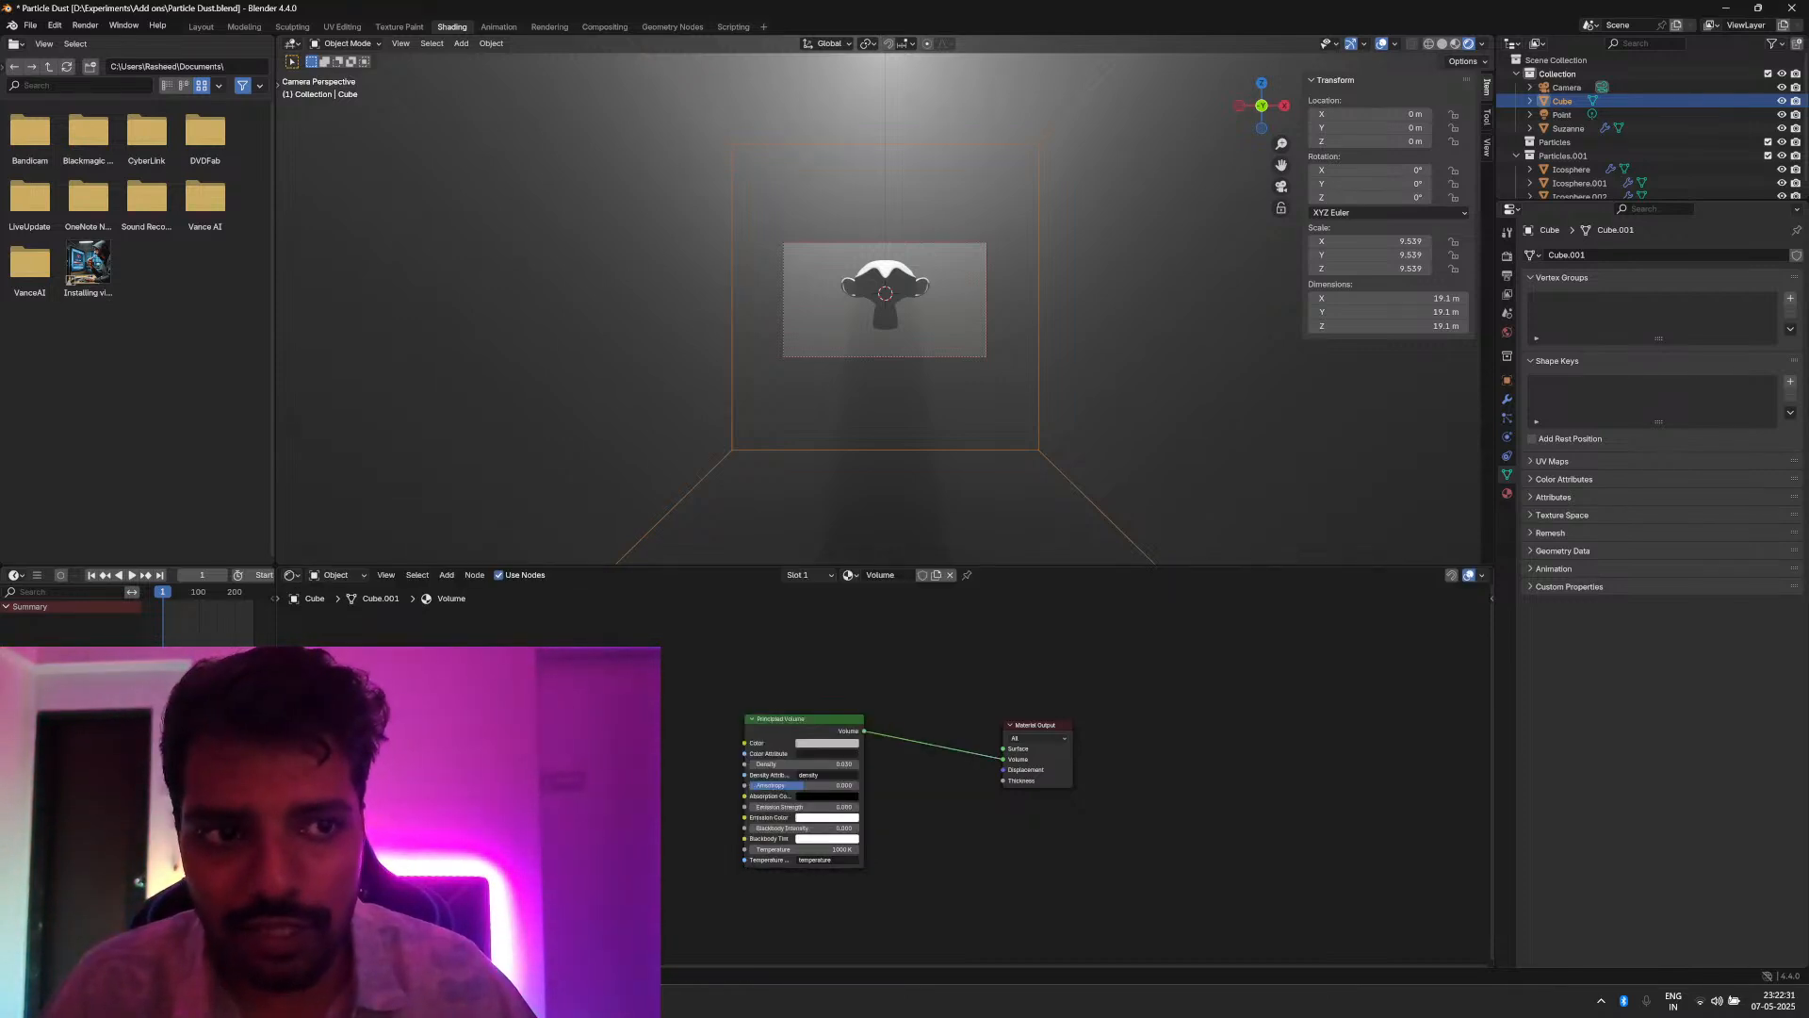
Step: Add two more nodes near the Noise Texture in the cube's Volume material
{"action": "key", "text": "shift+a"}
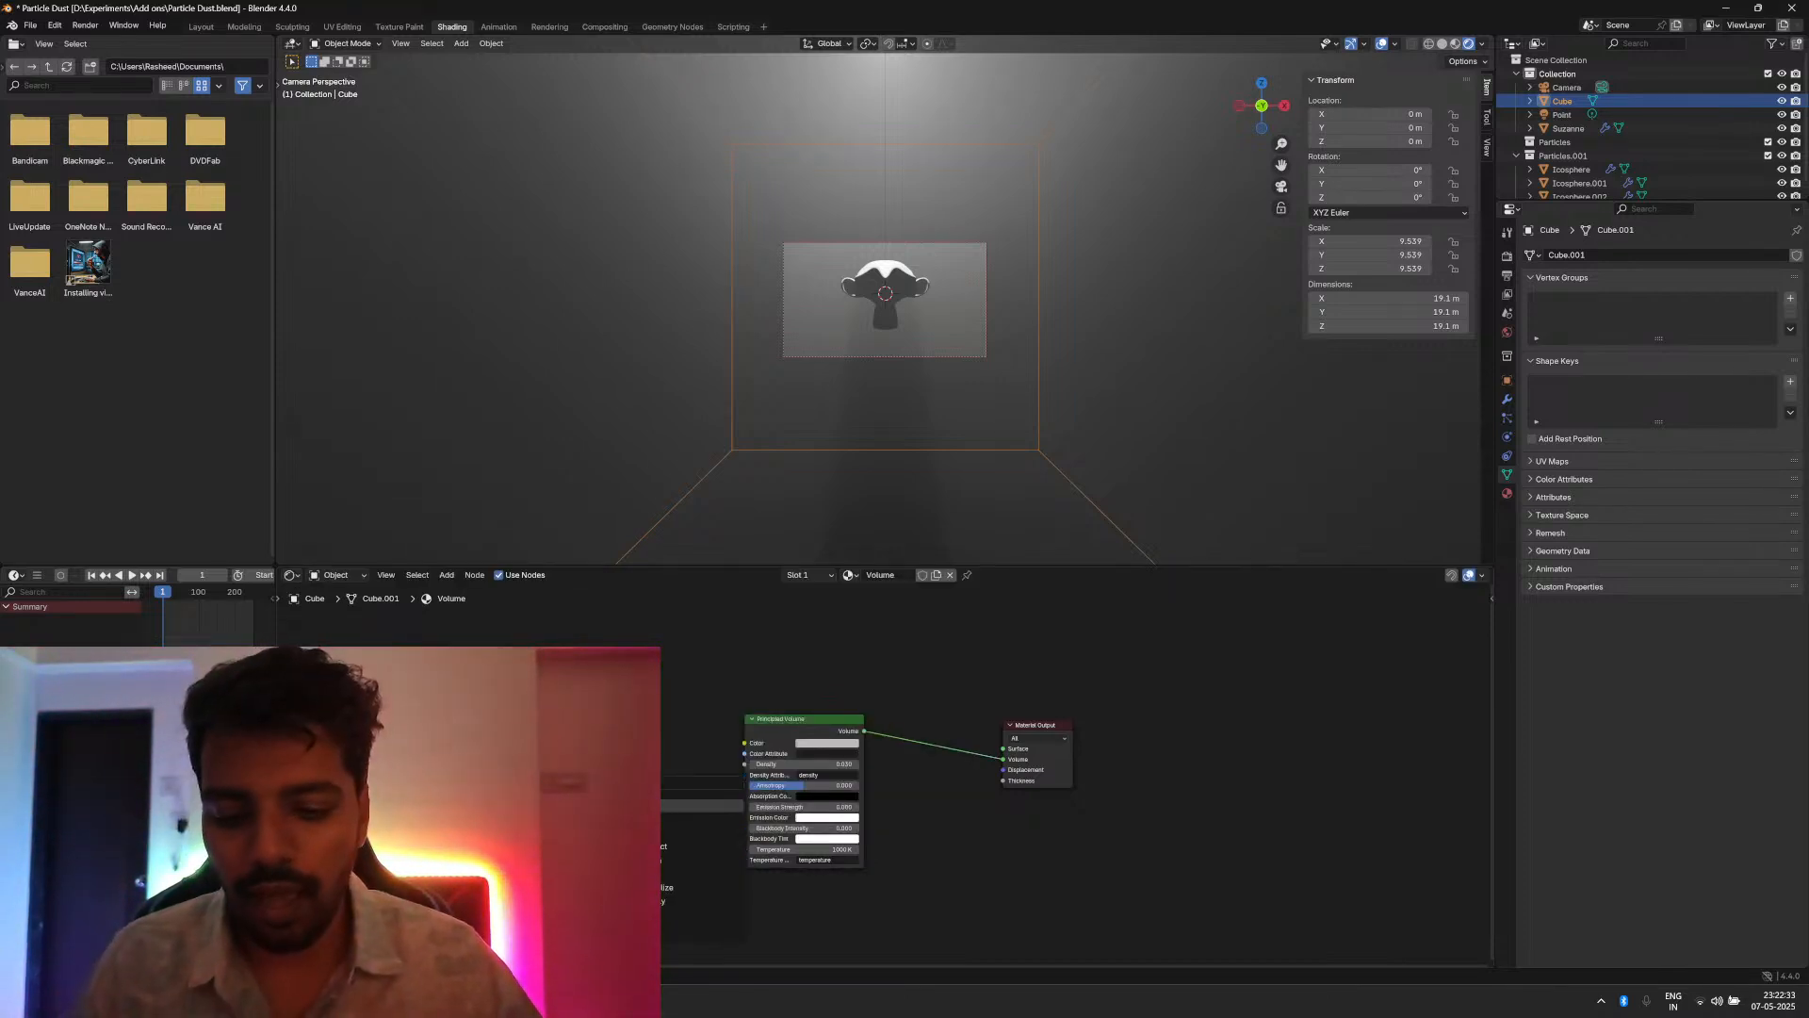
{"action": "key", "text": "Return"}
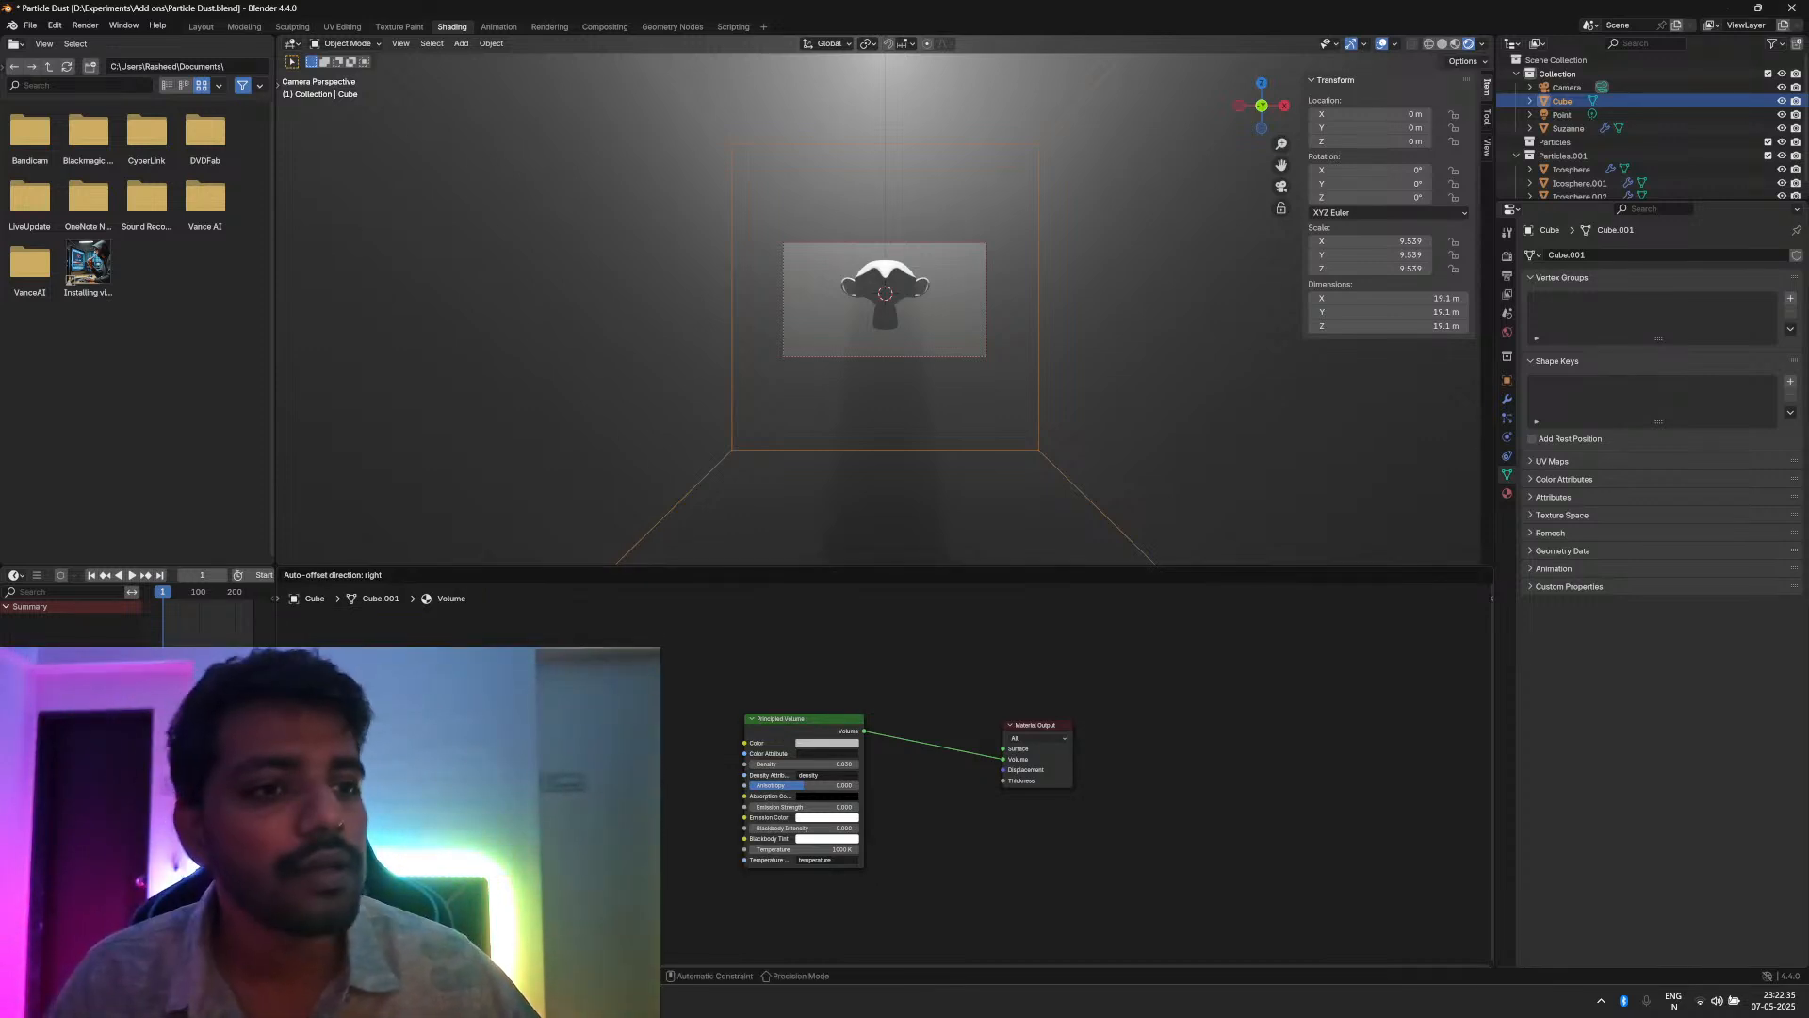
{"action": "left_click", "coordinate": [566, 754]}
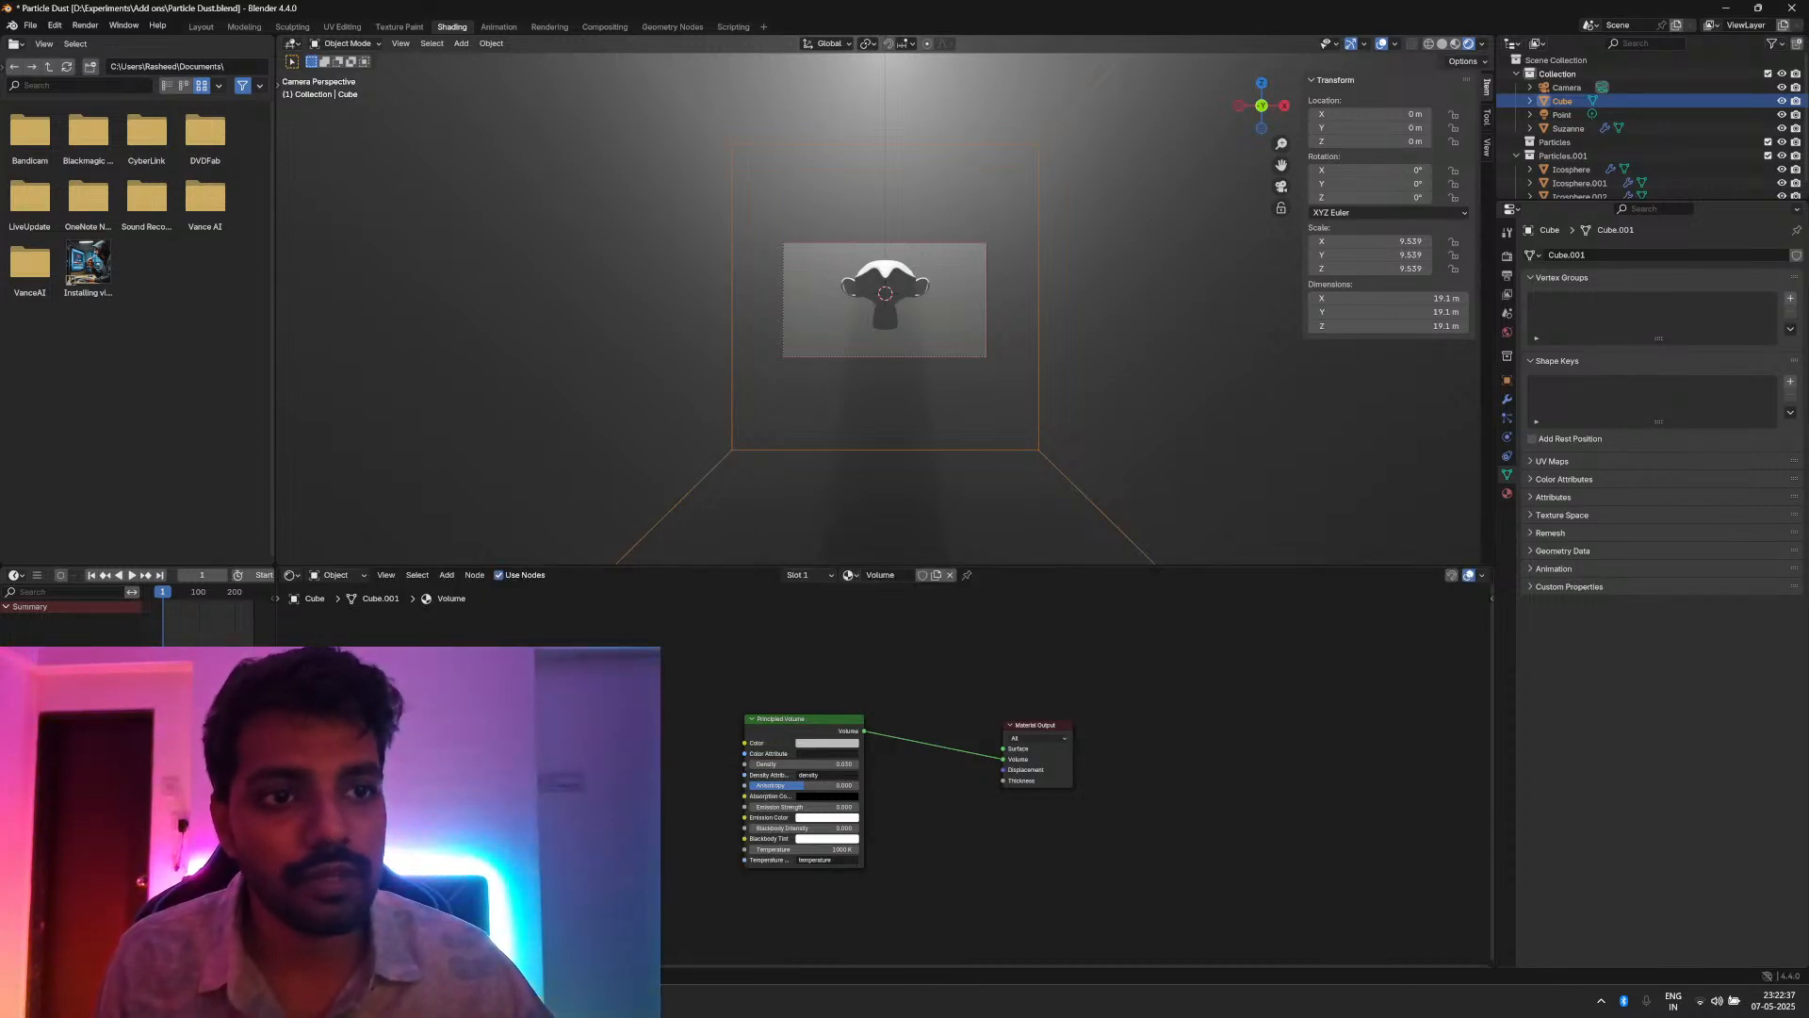
{"action": "key", "text": "shift+a"}
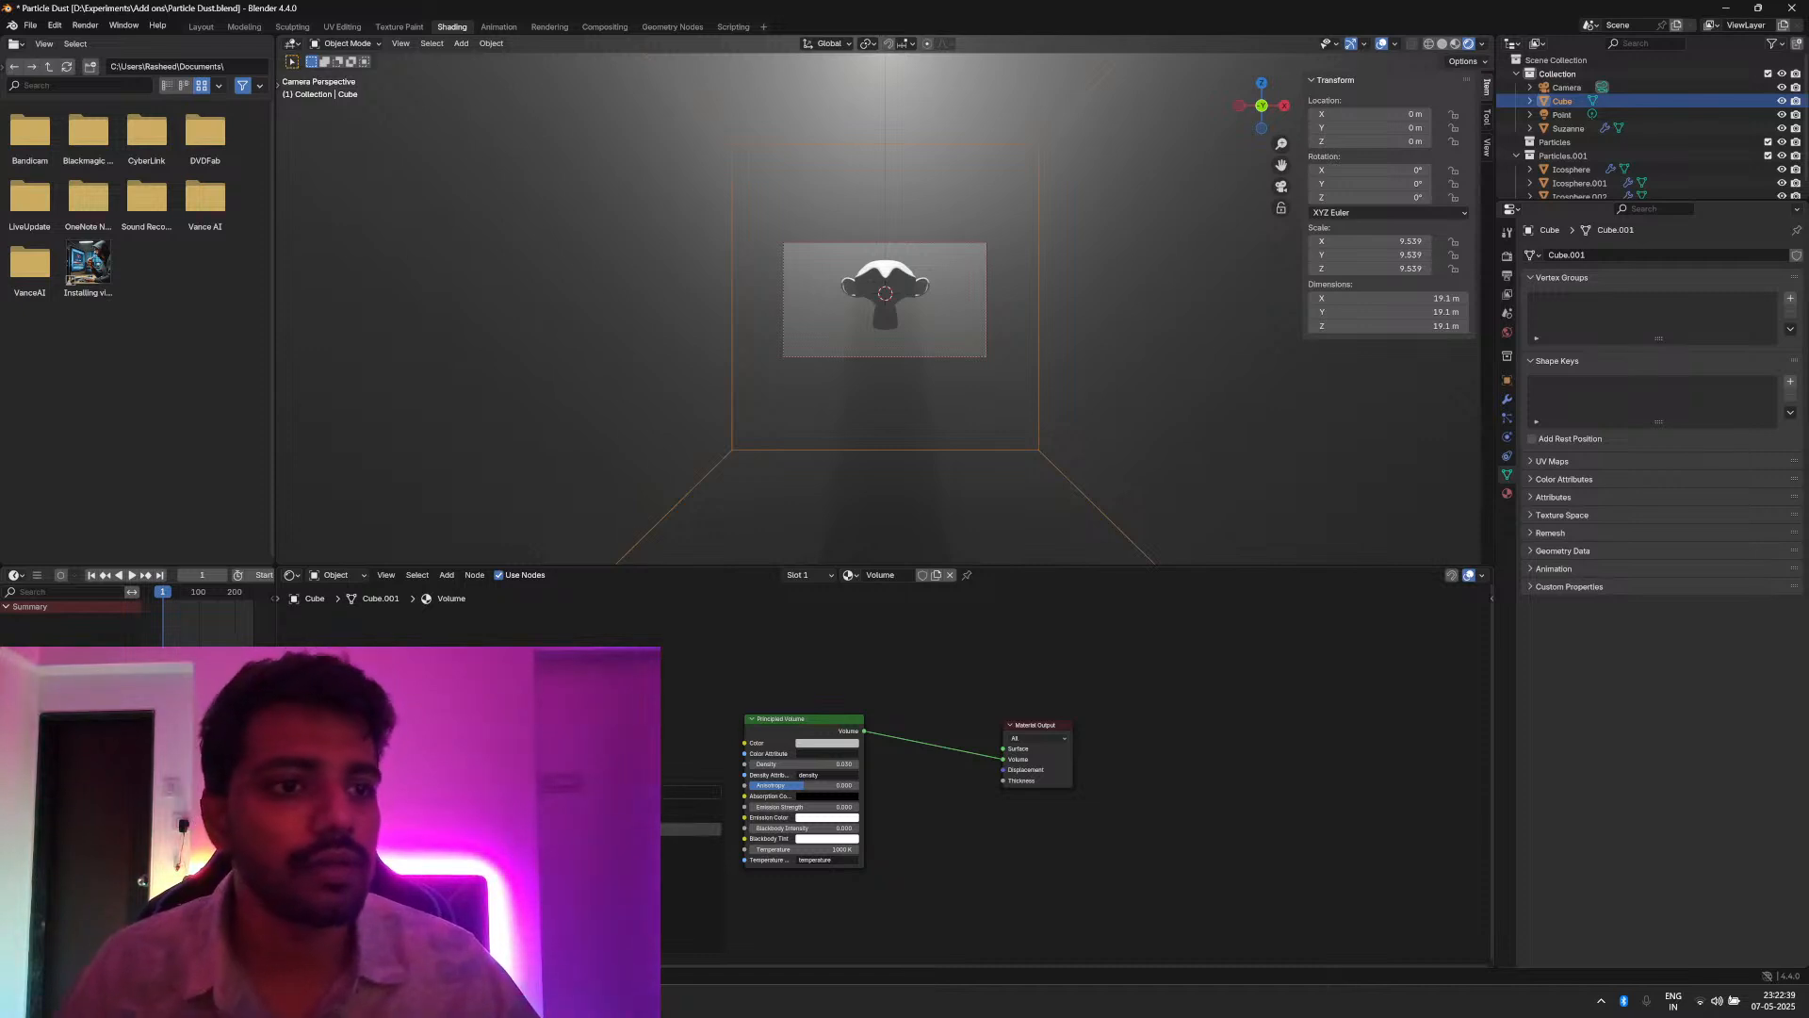
{"action": "key", "text": "Return"}
{"action": "left_click", "coordinate": [566, 800]}
Step: Connect the output of the added nodes to the Principled Volume's Density input
{"action": "scroll", "coordinate": [885, 775], "scroll_direction": "up", "scroll_amount": 4}
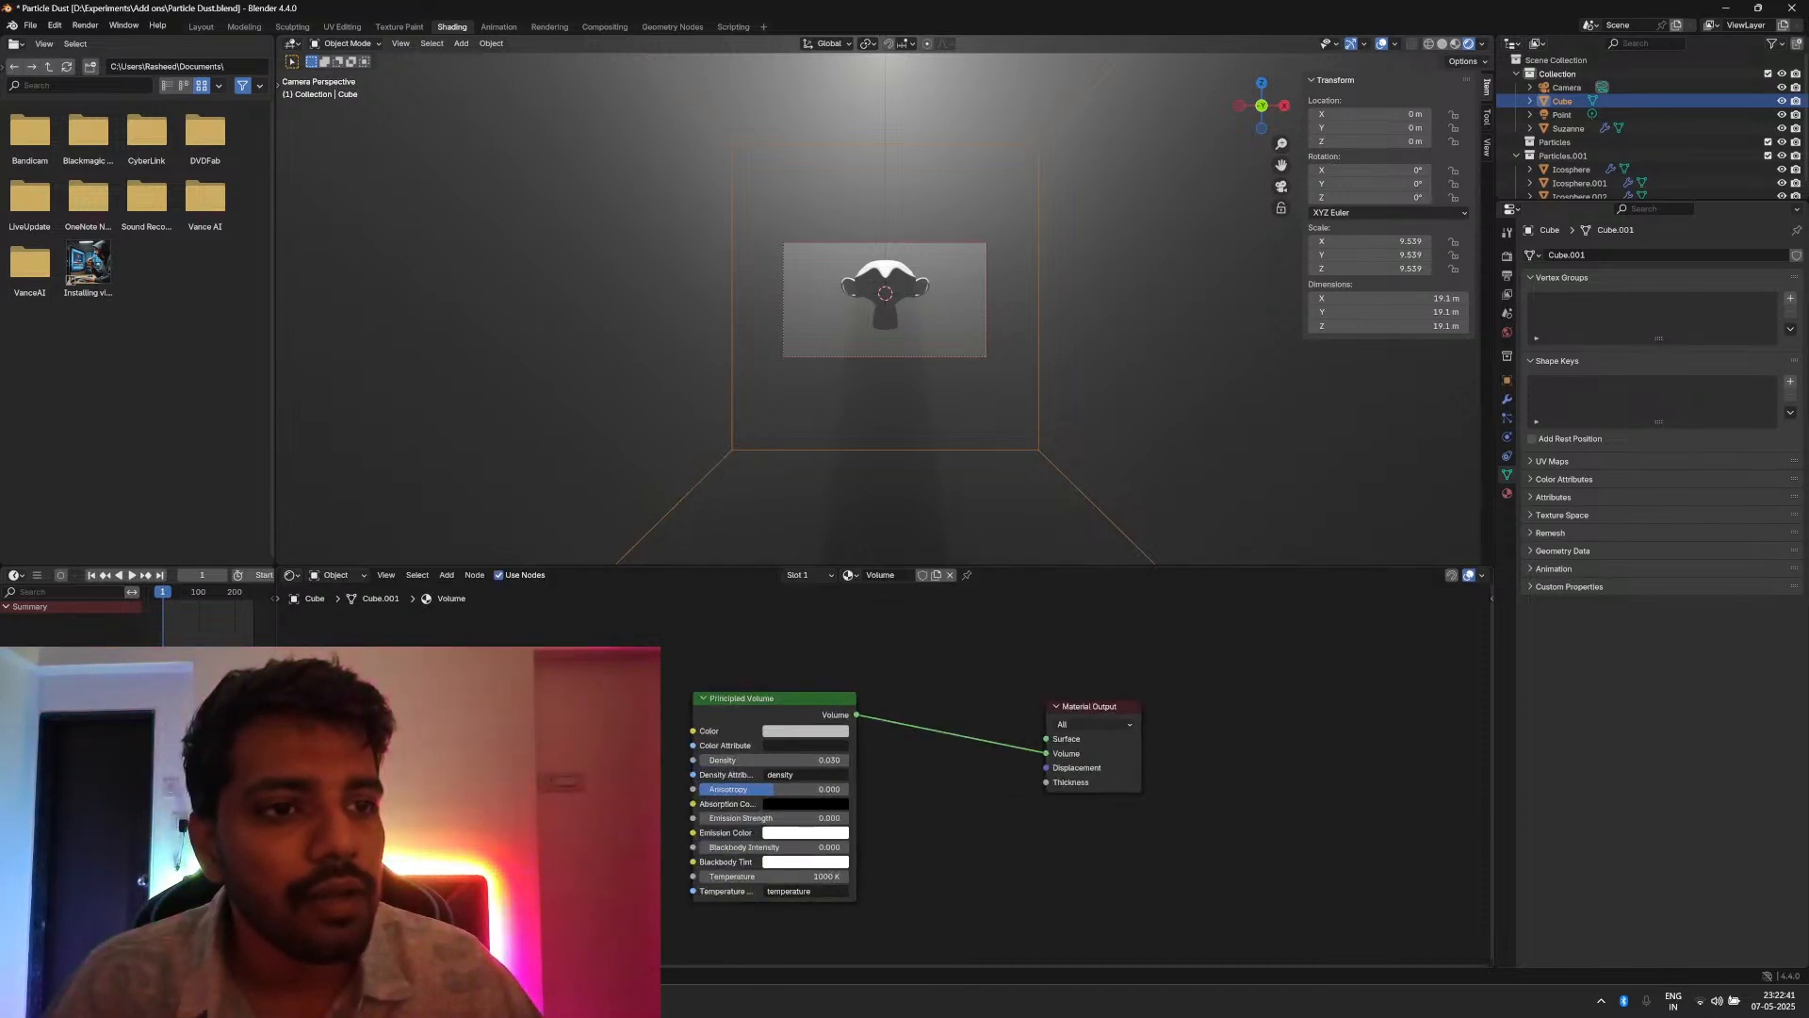
{"action": "middle_click_drag", "start_coordinate": [886, 801], "coordinate": [937, 787]}
{"action": "left_click_drag", "start_coordinate": [744, 748], "coordinate": [743, 747]}
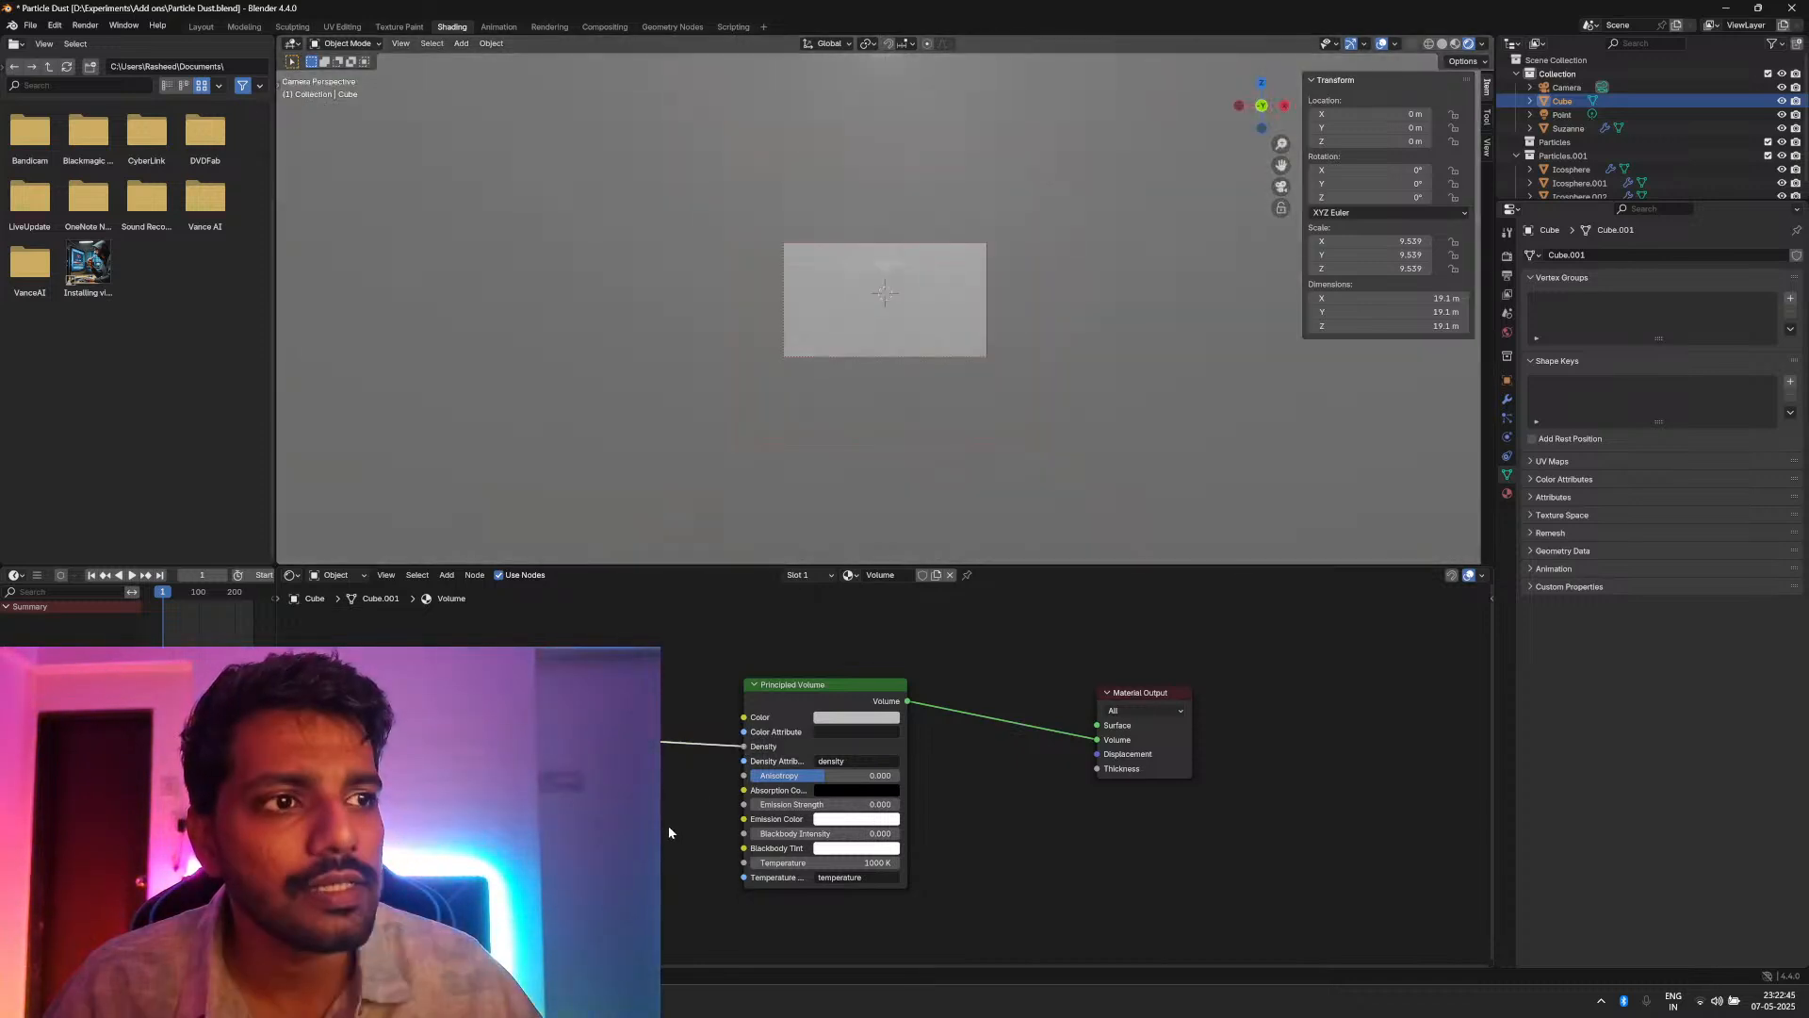
Step: Move the Color Ramp's light stop to 0.7 and darken its colour to thin the cube's fog
{"action": "middle_click_drag", "start_coordinate": [666, 830], "coordinate": [759, 780]}
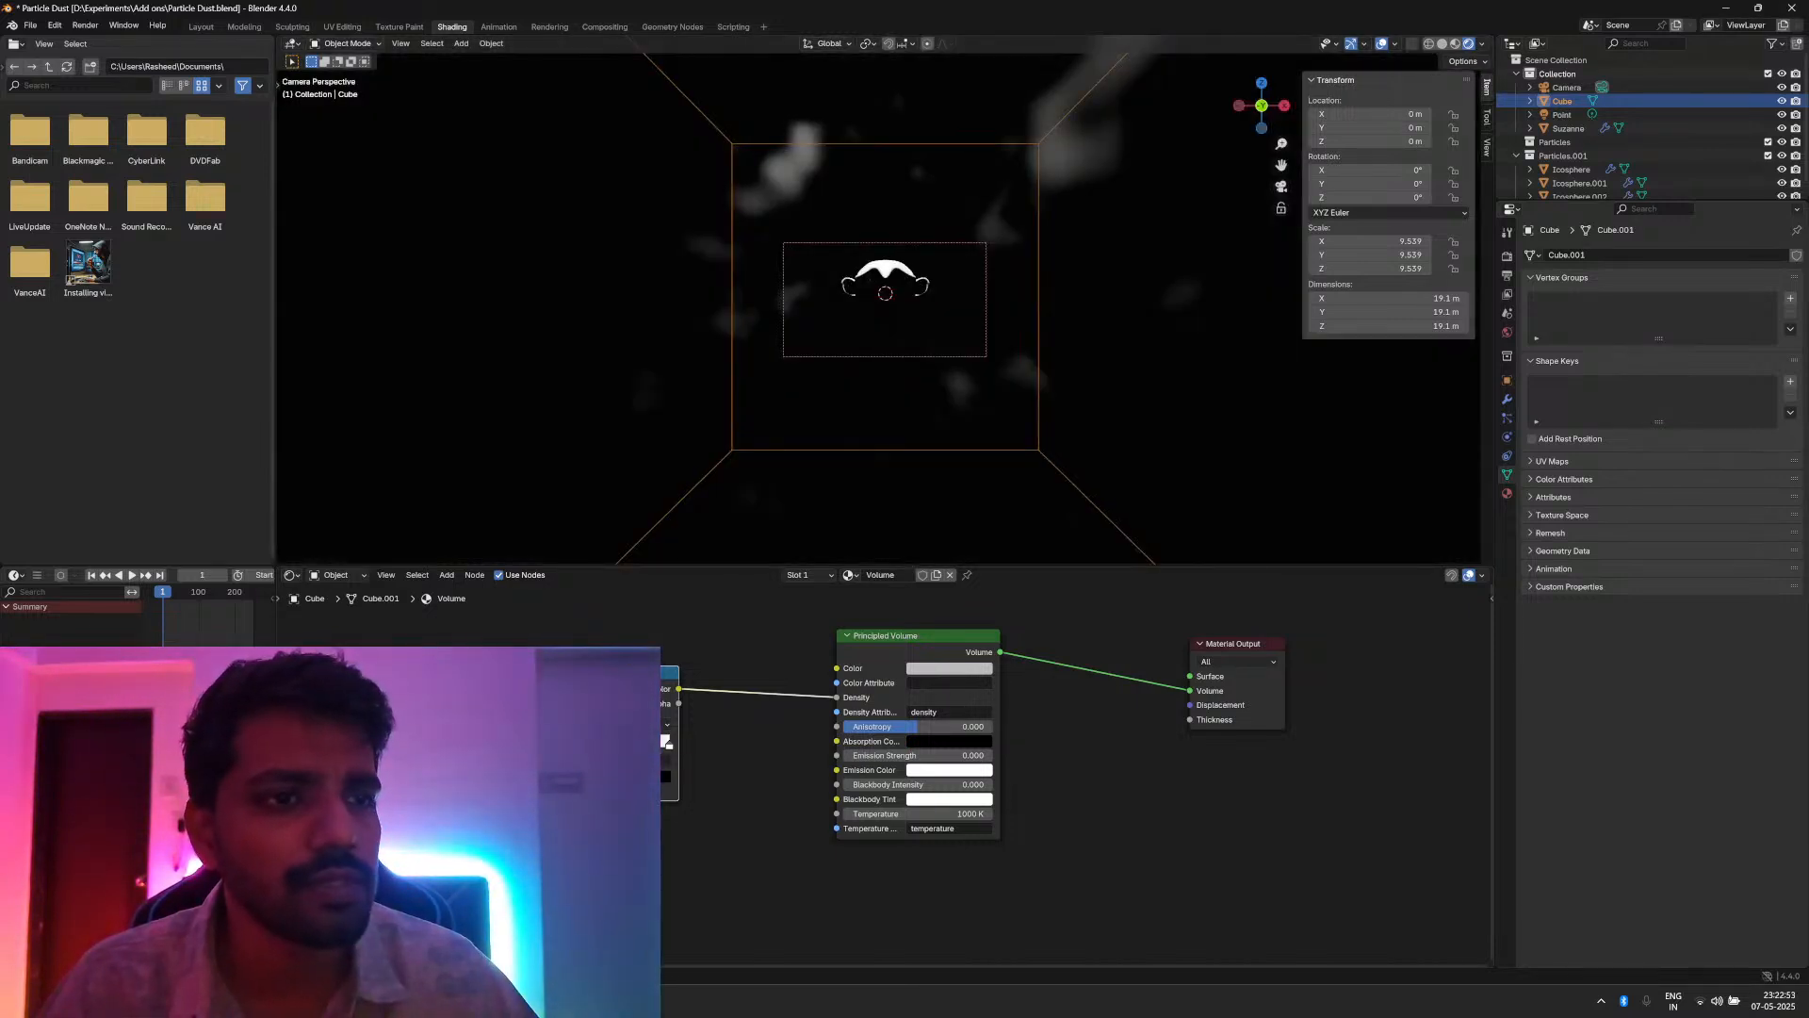
{"action": "left_click_drag", "start_coordinate": [641, 744], "coordinate": [666, 744]}
{"action": "left_click", "coordinate": [667, 745]}
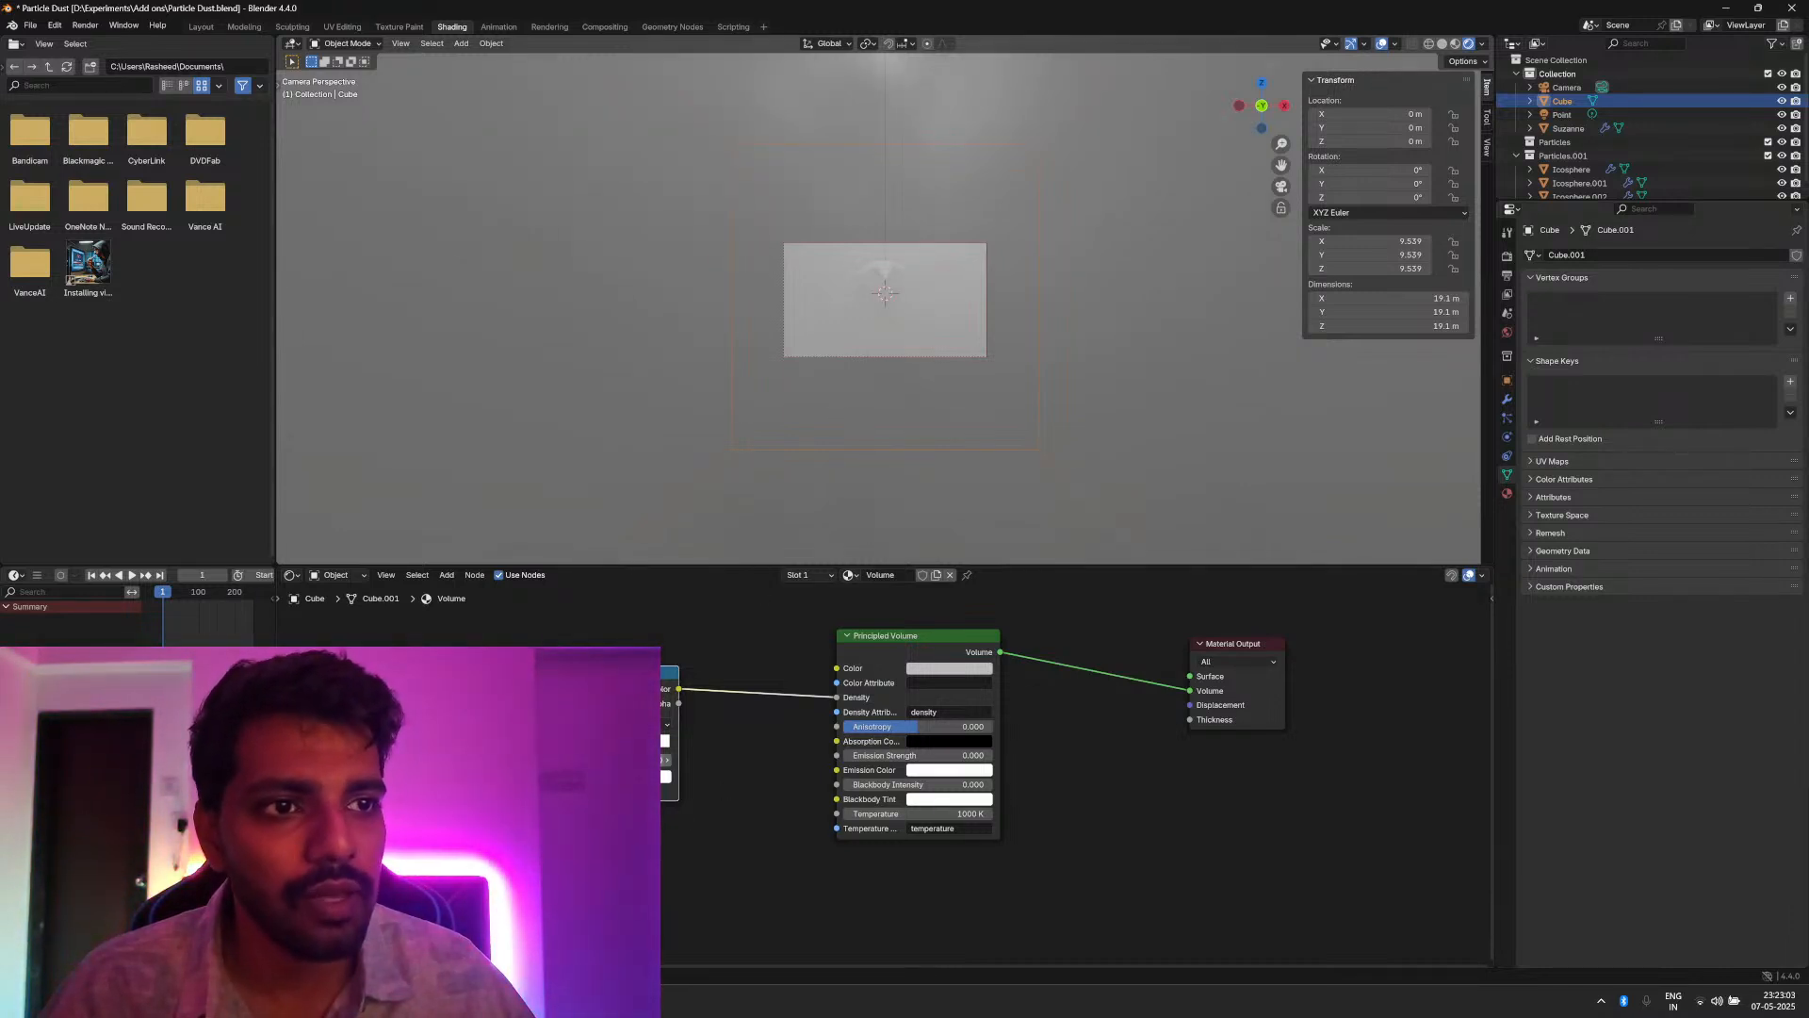
{"action": "left_click", "coordinate": [597, 777]}
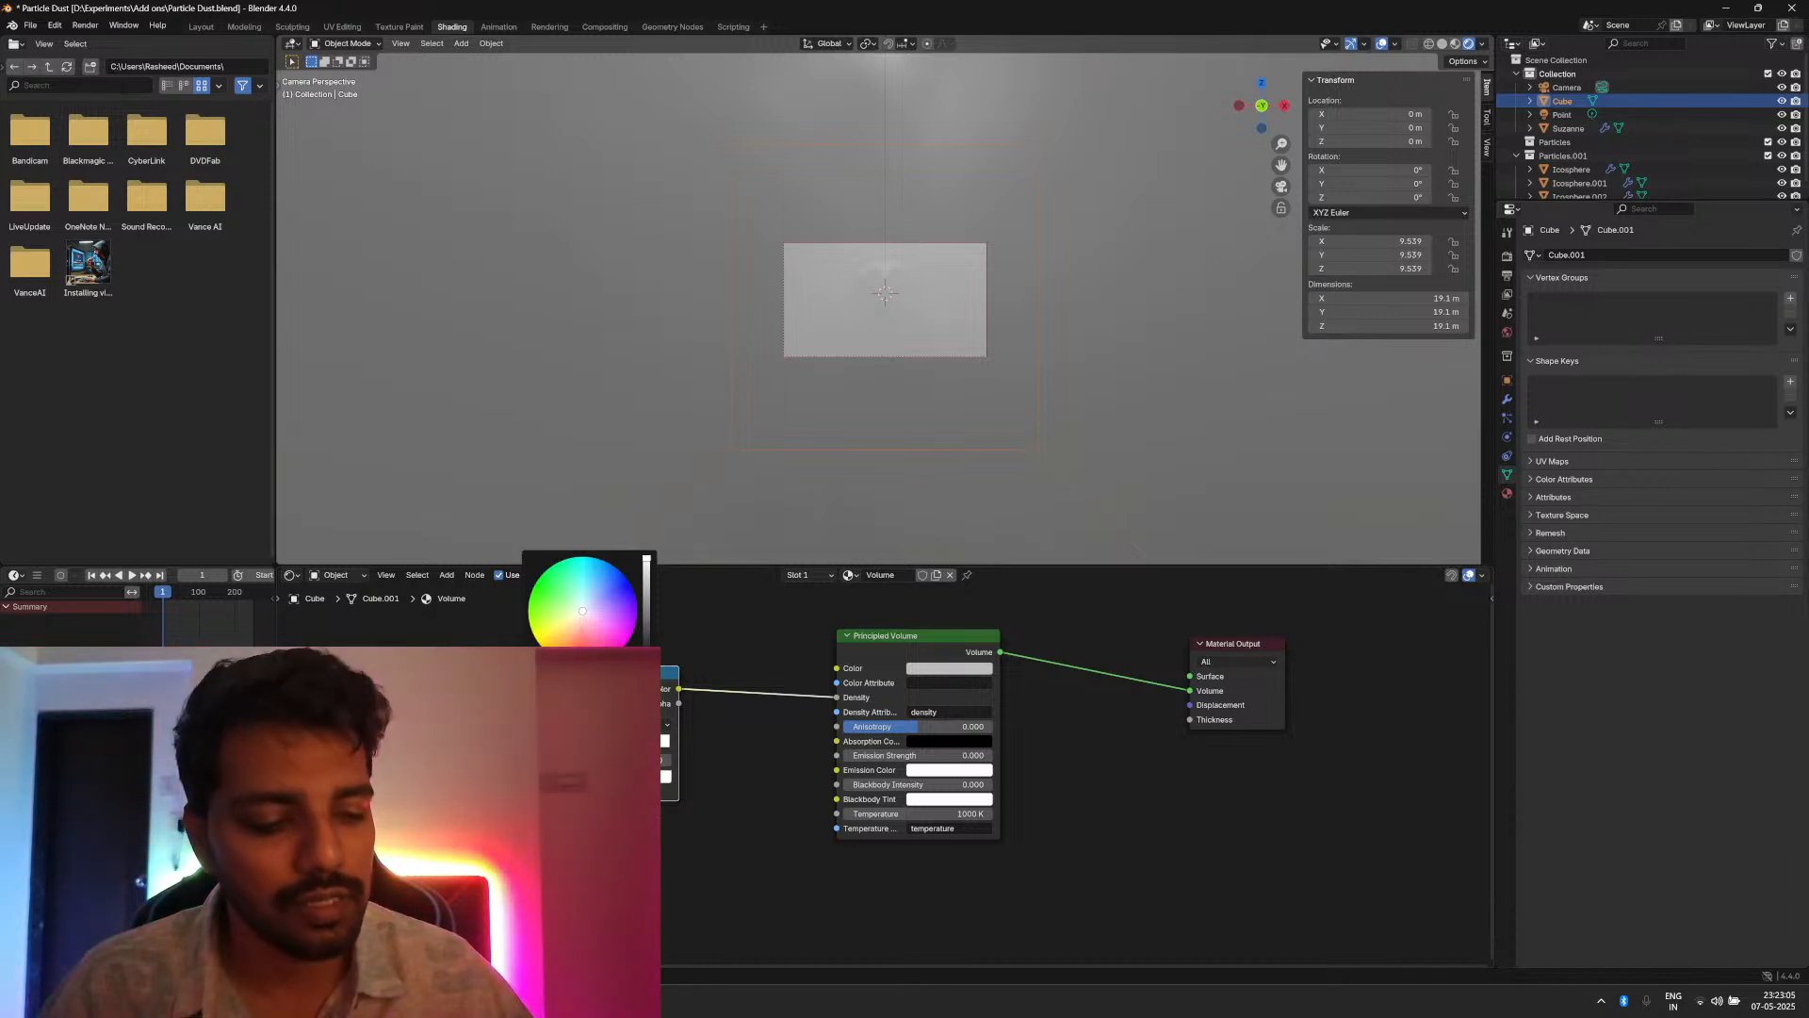
{"action": "left_click", "coordinate": [646, 662]}
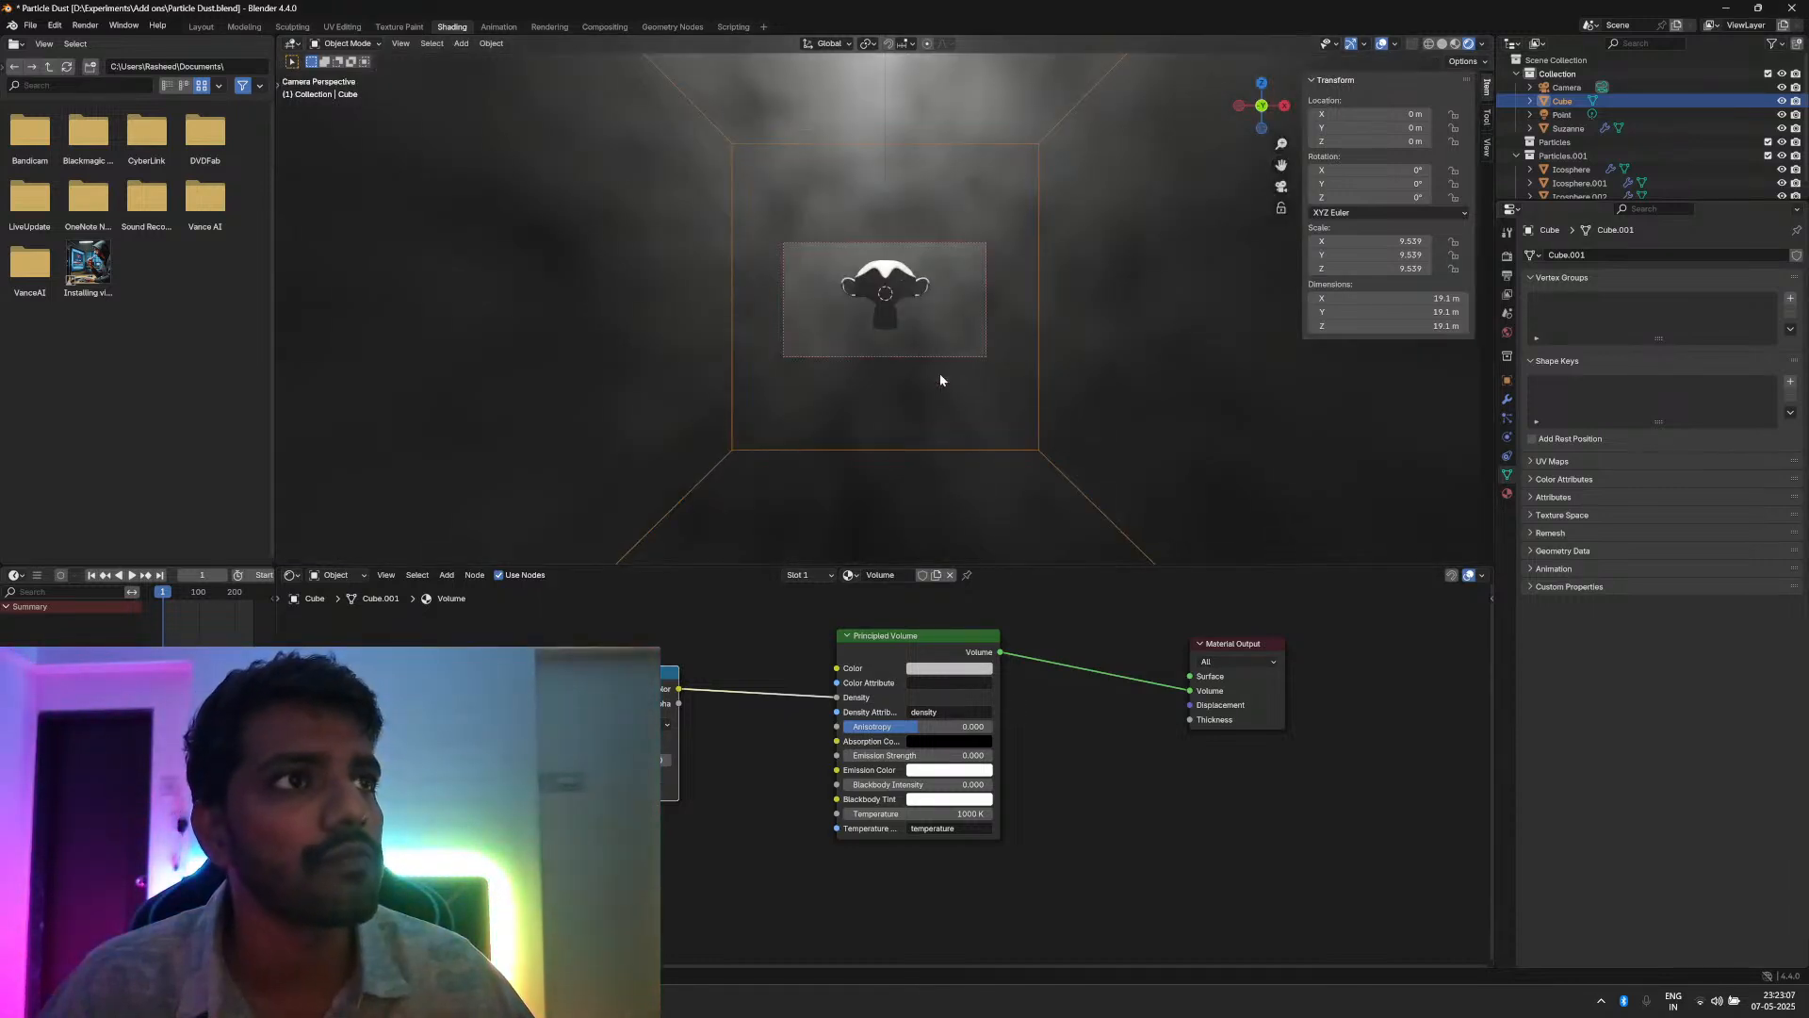
Step: Inspect the fog volume around the monkey head from outside the camera view
{"action": "middle_click_drag", "start_coordinate": [862, 353], "coordinate": [902, 354]}
{"action": "scroll", "coordinate": [868, 354], "scroll_direction": "down", "scroll_amount": 4}
{"action": "scroll", "coordinate": [883, 360], "scroll_direction": "down", "scroll_amount": 2}
{"action": "scroll", "coordinate": [788, 358], "scroll_direction": "down", "scroll_amount": 4}
{"action": "scroll", "coordinate": [863, 356], "scroll_direction": "up", "scroll_amount": 5}
{"action": "scroll", "coordinate": [896, 353], "scroll_direction": "down", "scroll_amount": 5}
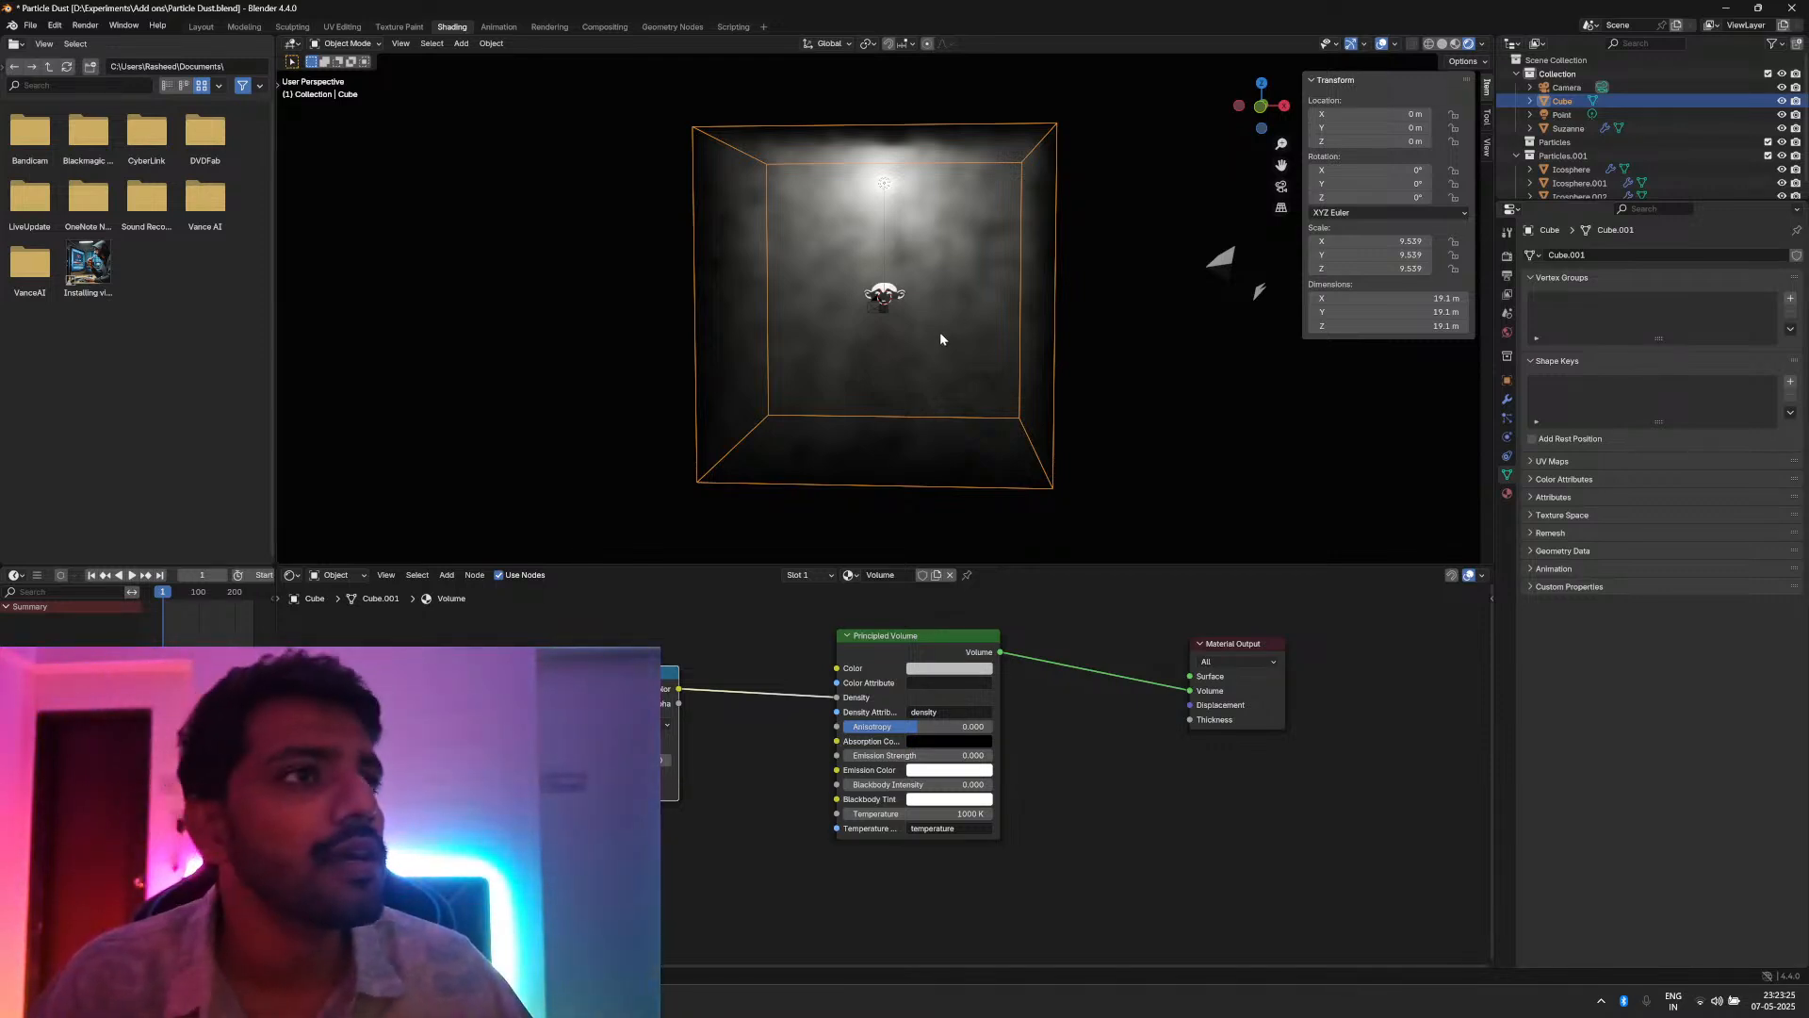
{"action": "middle_click_drag", "start_coordinate": [941, 332], "coordinate": [997, 462]}
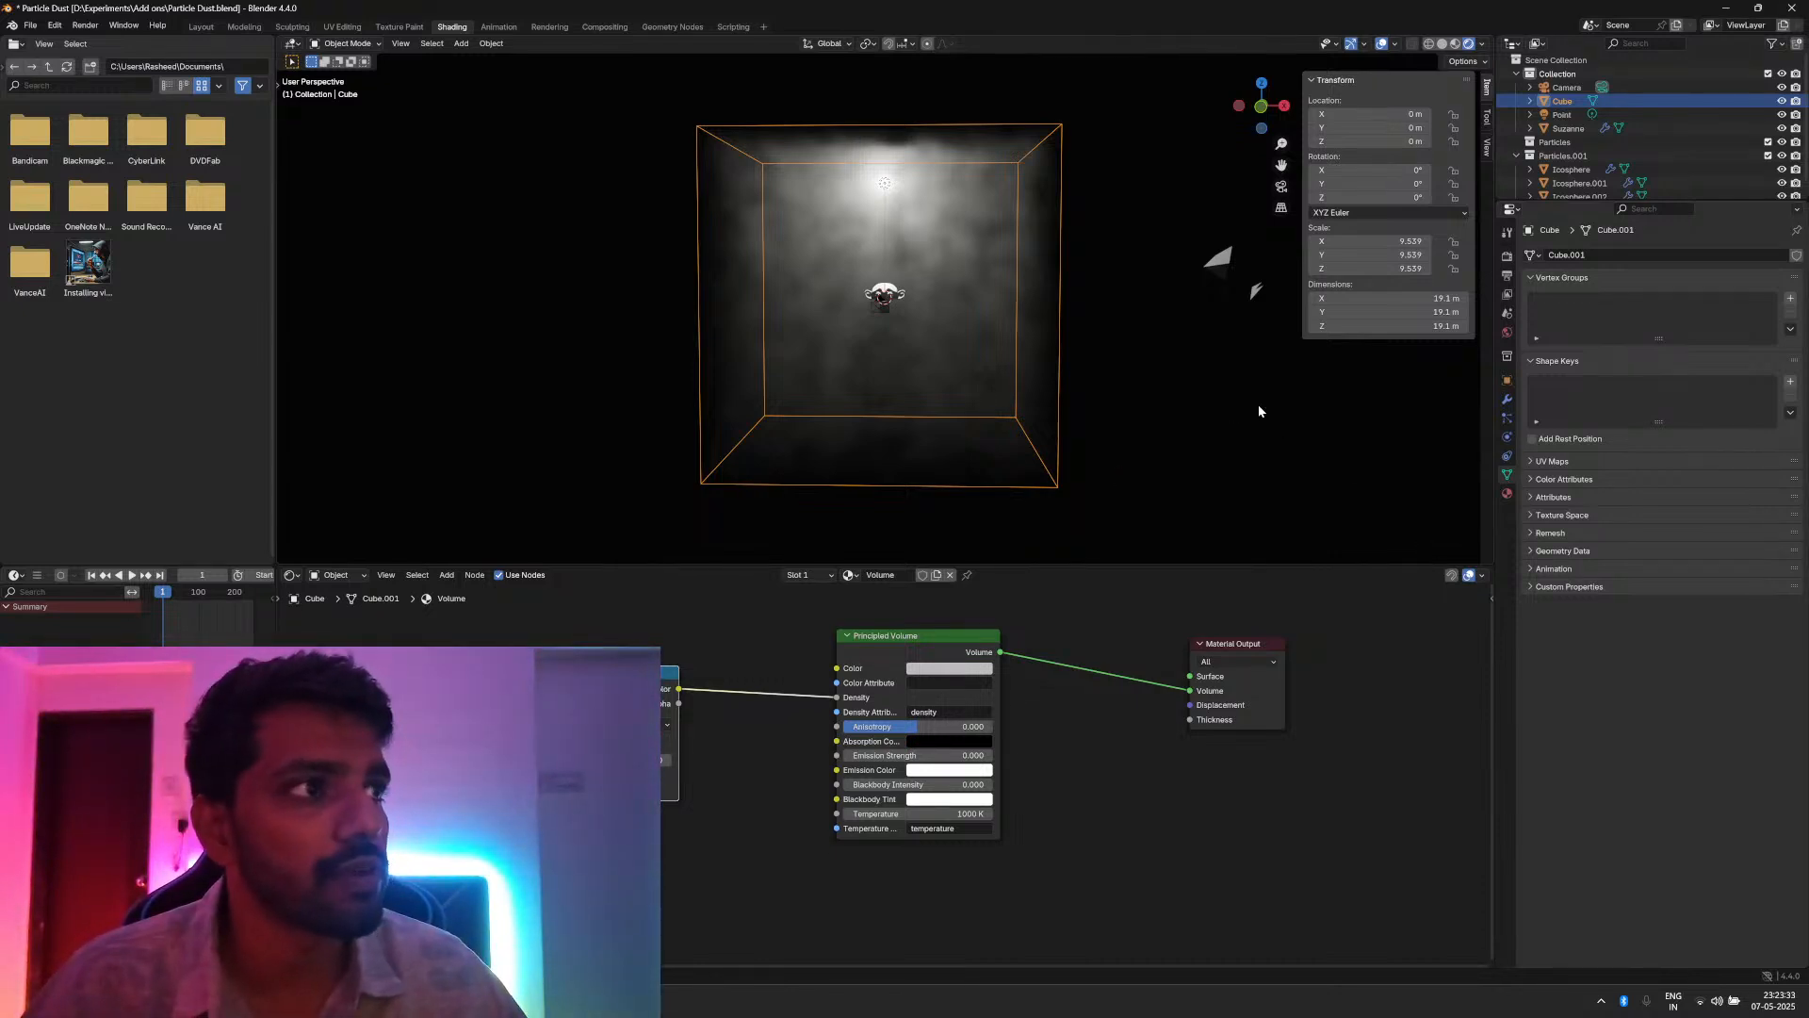
Step: Add a particle system to the cube and name it DustParticles
{"action": "left_click", "coordinate": [1508, 417]}
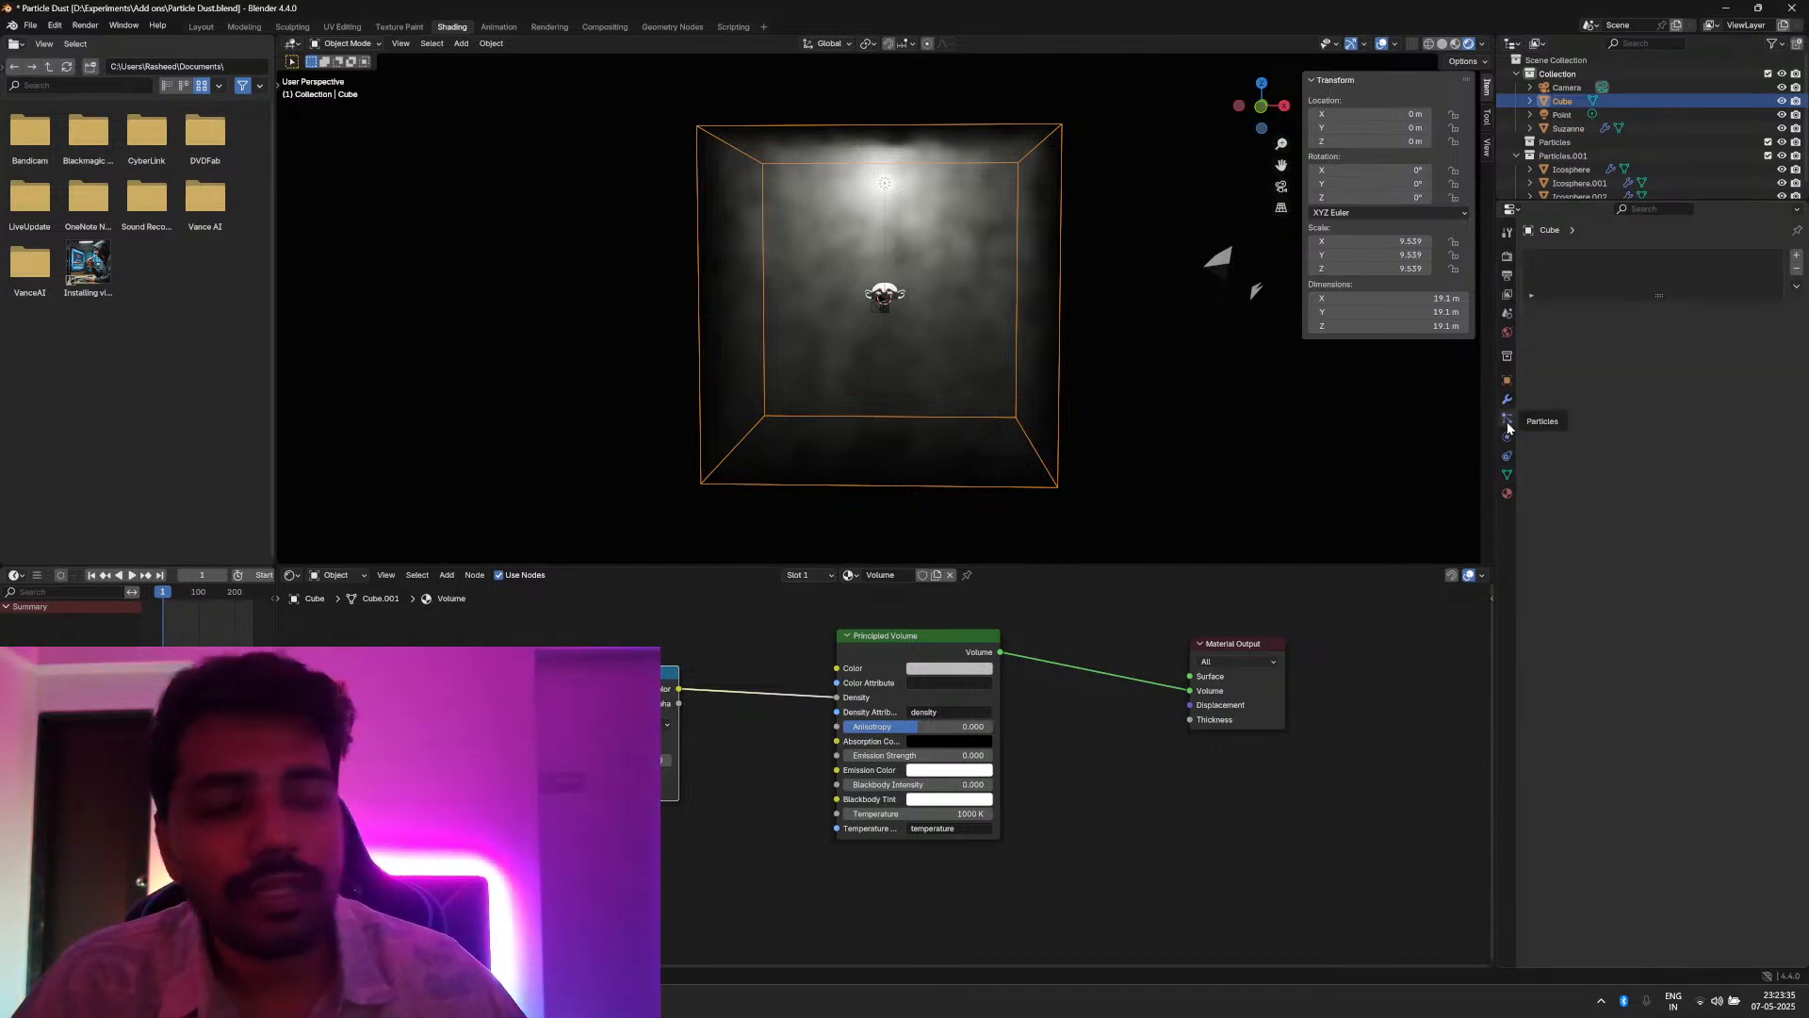
{"action": "left_click", "coordinate": [1797, 256]}
{"action": "double_click", "coordinate": [1621, 257]}
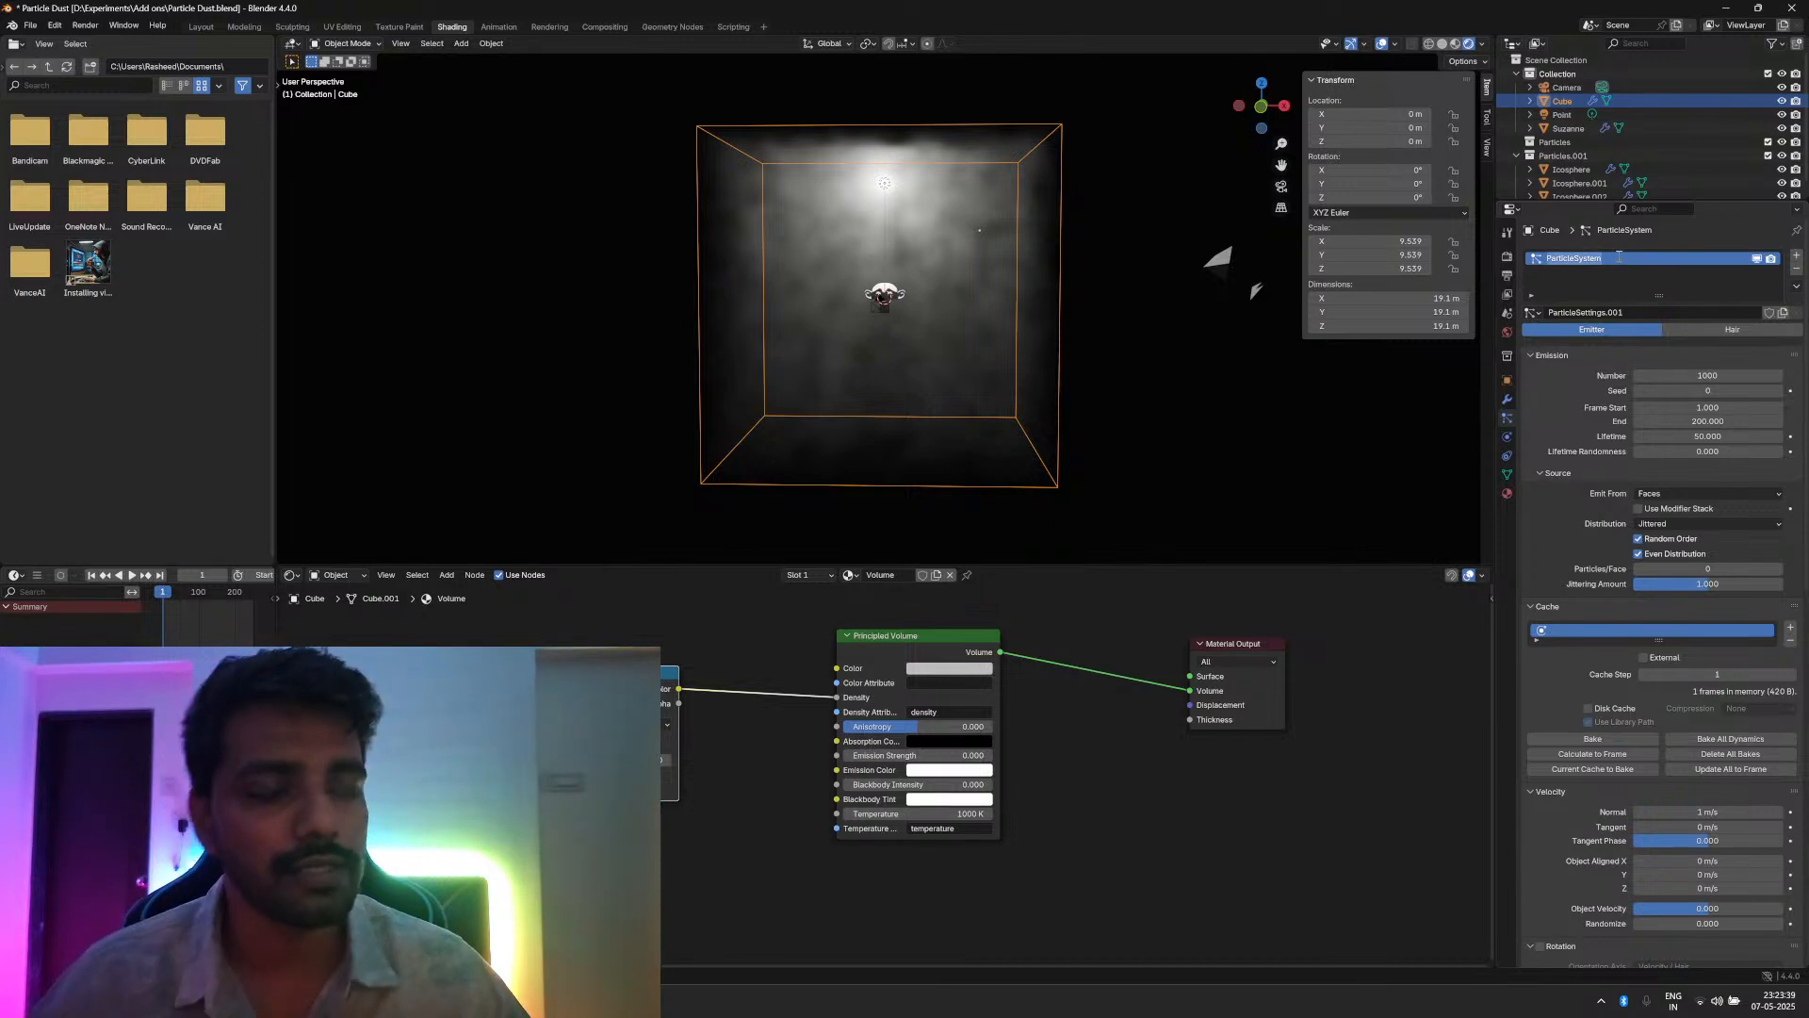
{"action": "type", "text": "Dust"}
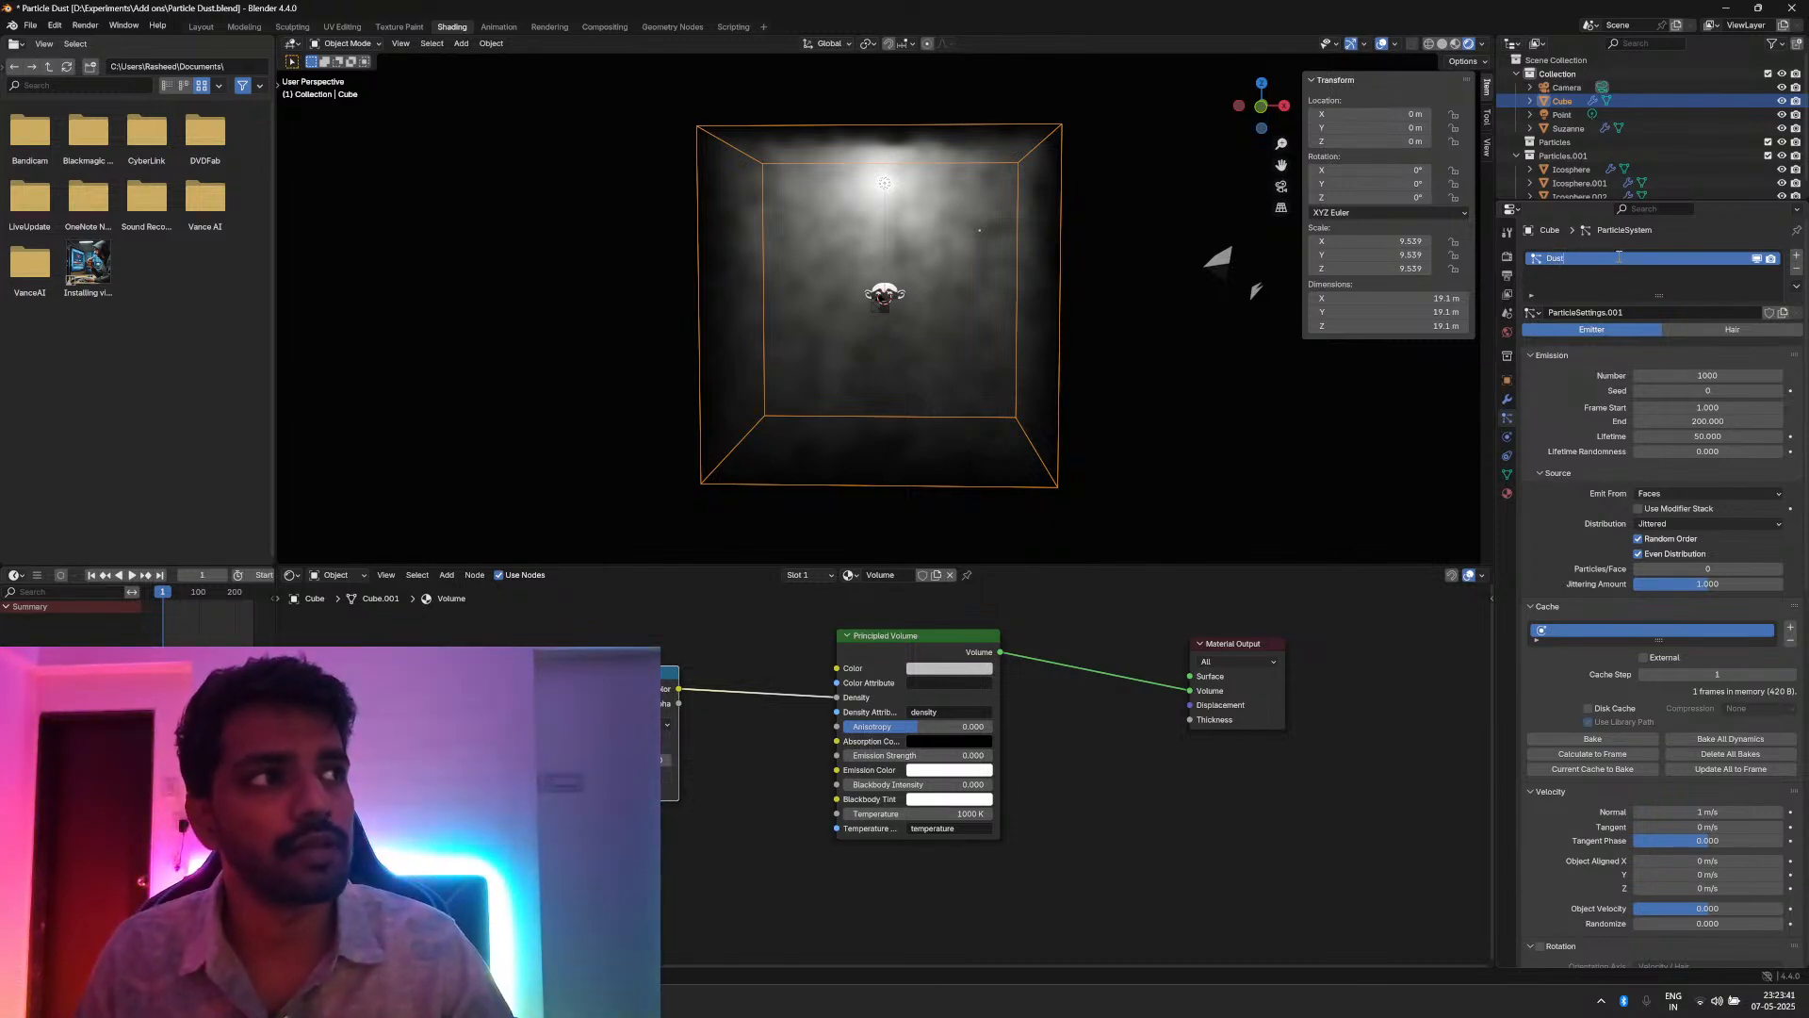
{"action": "type", "text": "Particles"}
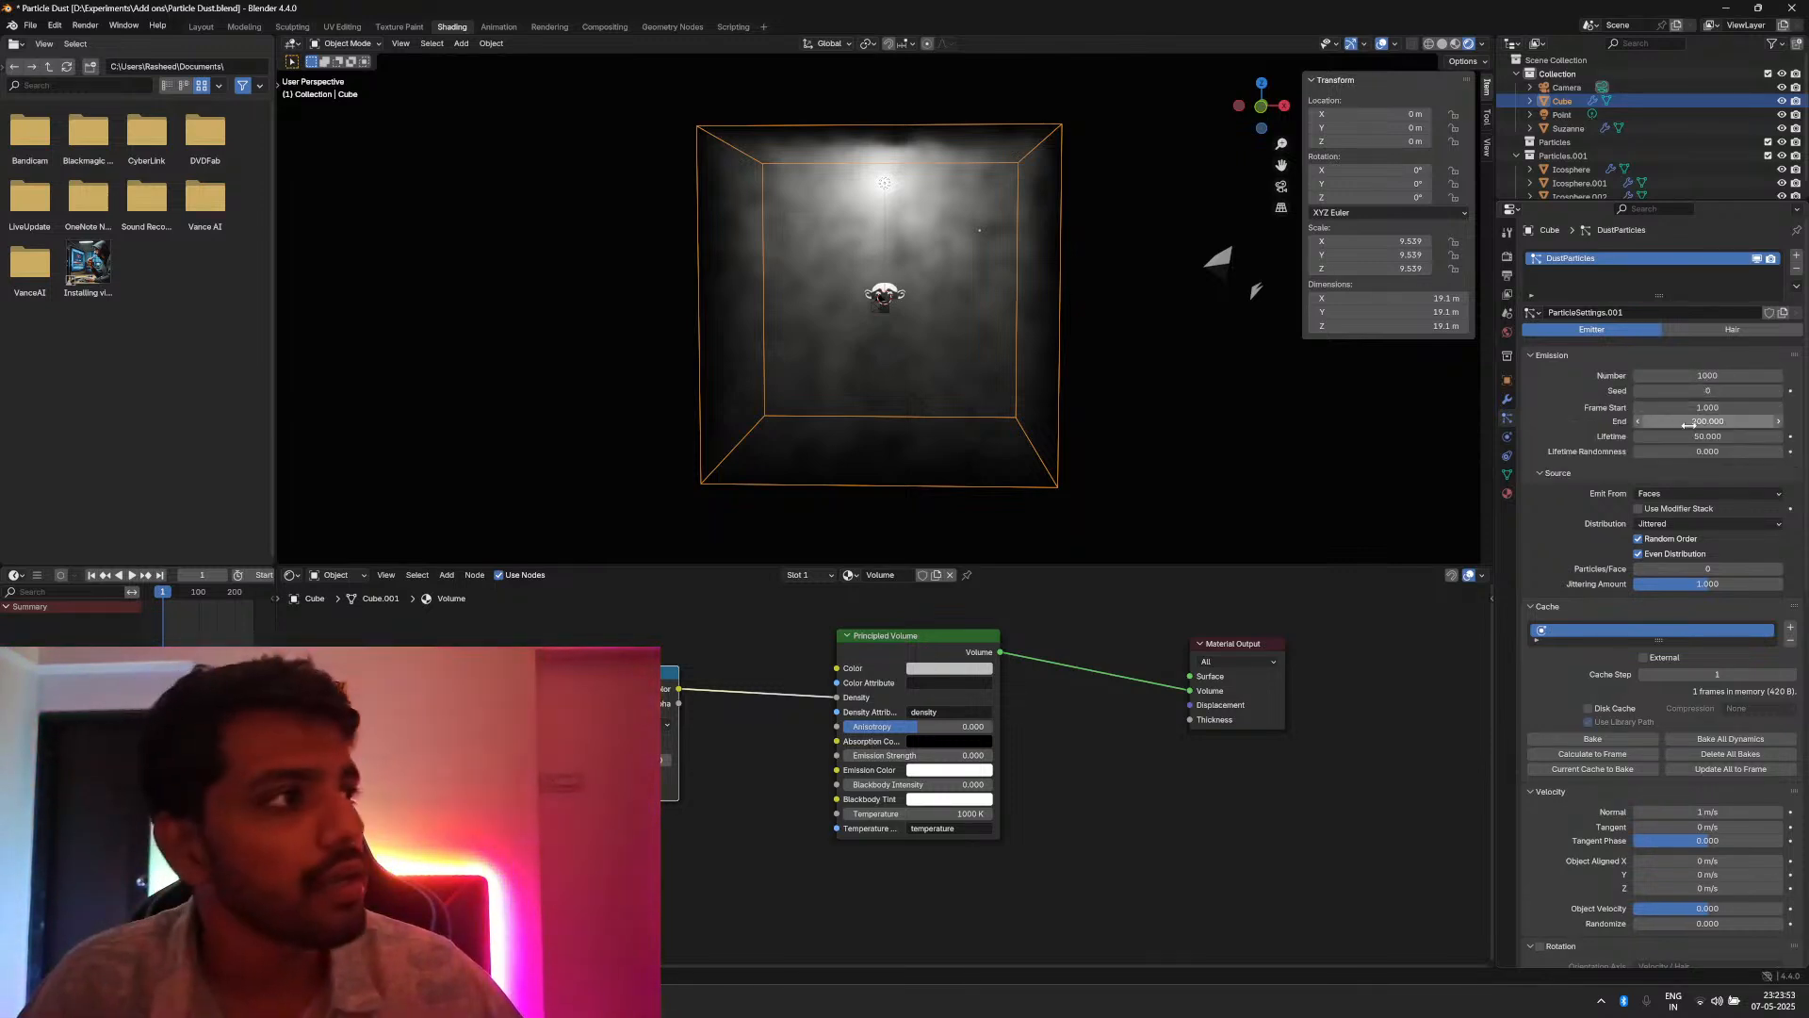
Step: Set the emission end frame of the DustParticles system to 1
{"action": "left_click", "coordinate": [1689, 423]}
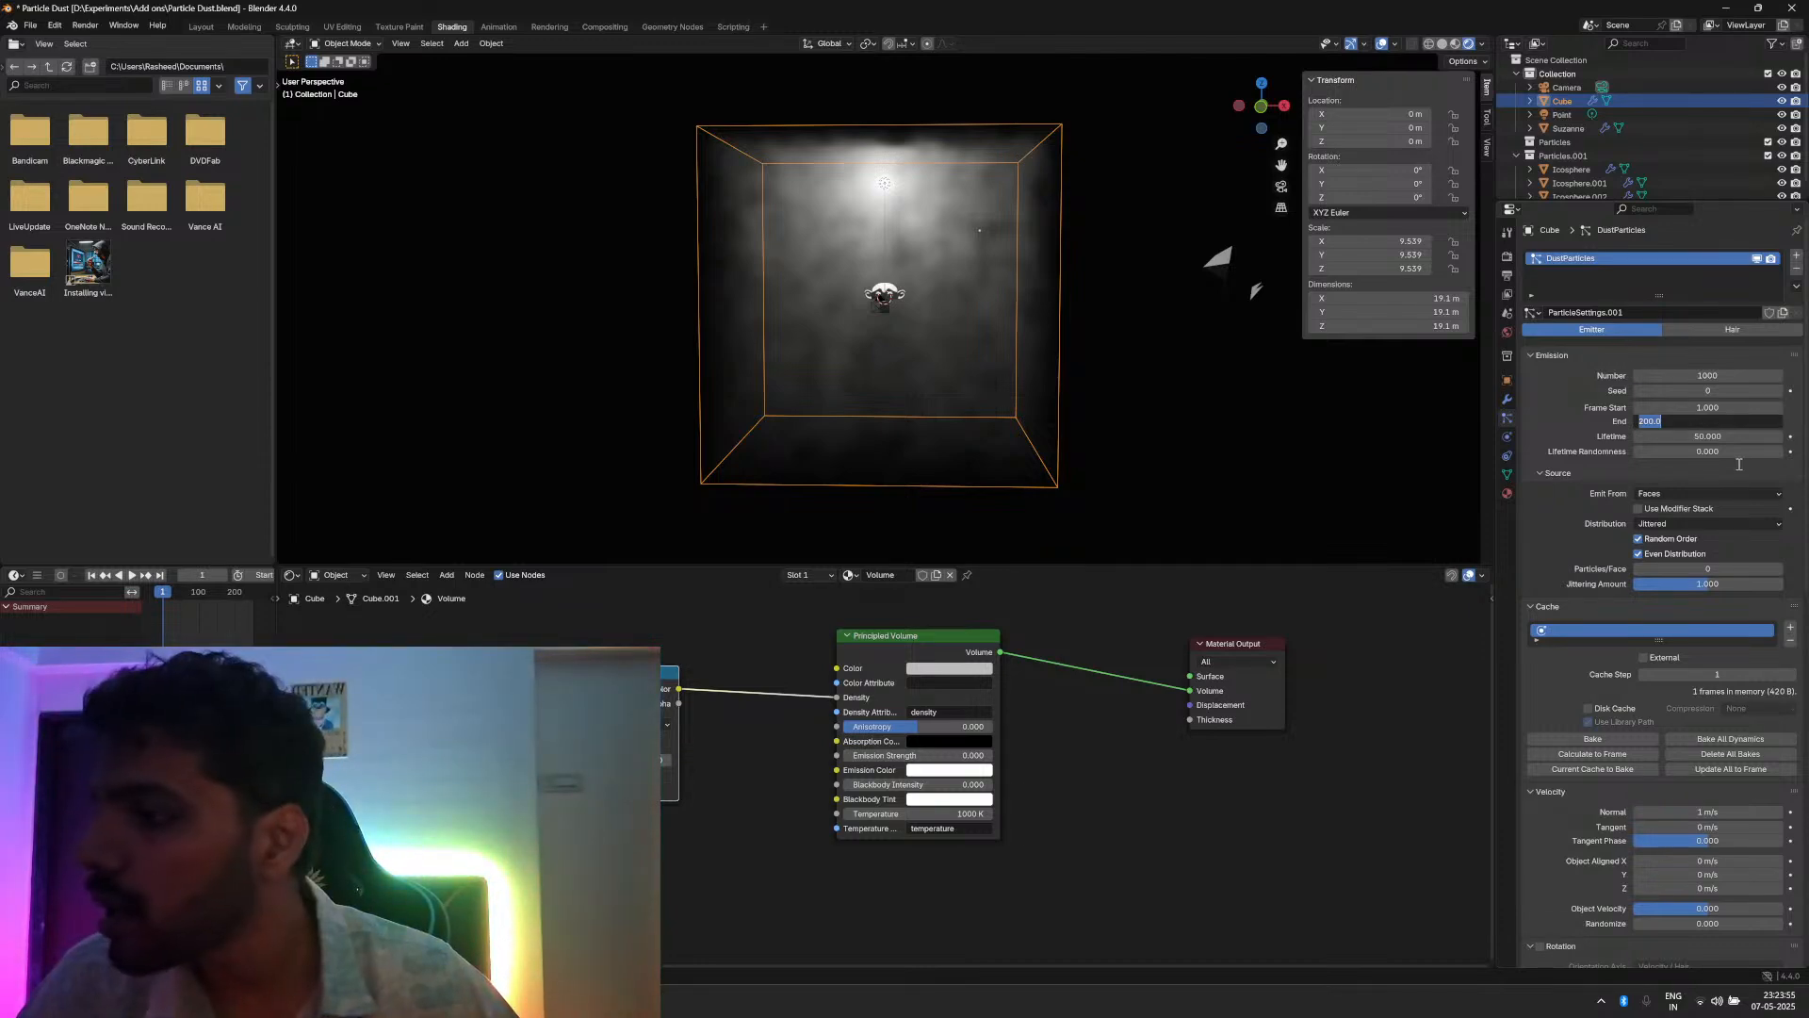
{"action": "type", "text": "1"}
{"action": "key", "text": "Return"}
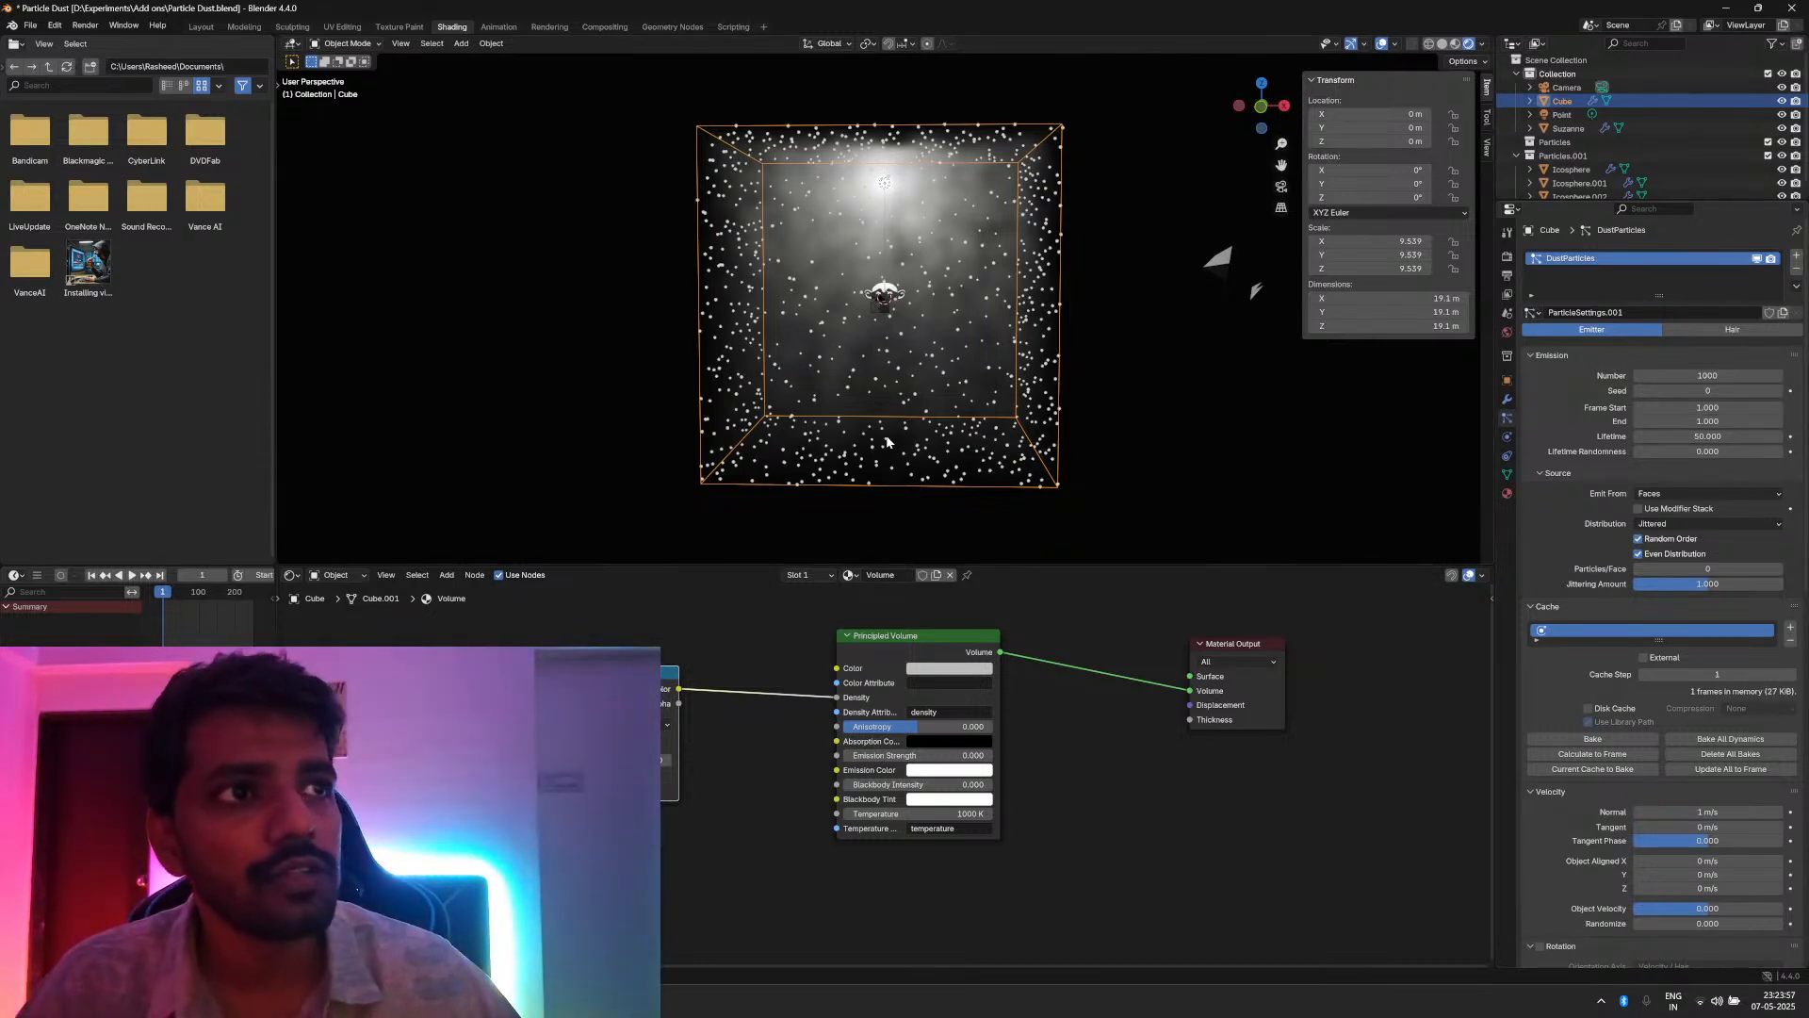
Step: Examine how the particles are distributed over the cube, from several angles and close to the monkey head
{"action": "middle_click_drag", "start_coordinate": [886, 441], "coordinate": [736, 390]}
{"action": "scroll", "coordinate": [869, 415], "scroll_direction": "up", "scroll_amount": 4}
{"action": "scroll", "coordinate": [977, 433], "scroll_direction": "up", "scroll_amount": 7}
{"action": "scroll", "coordinate": [957, 402], "scroll_direction": "down", "scroll_amount": 8}
{"action": "scroll", "coordinate": [899, 386], "scroll_direction": "up", "scroll_amount": 2}
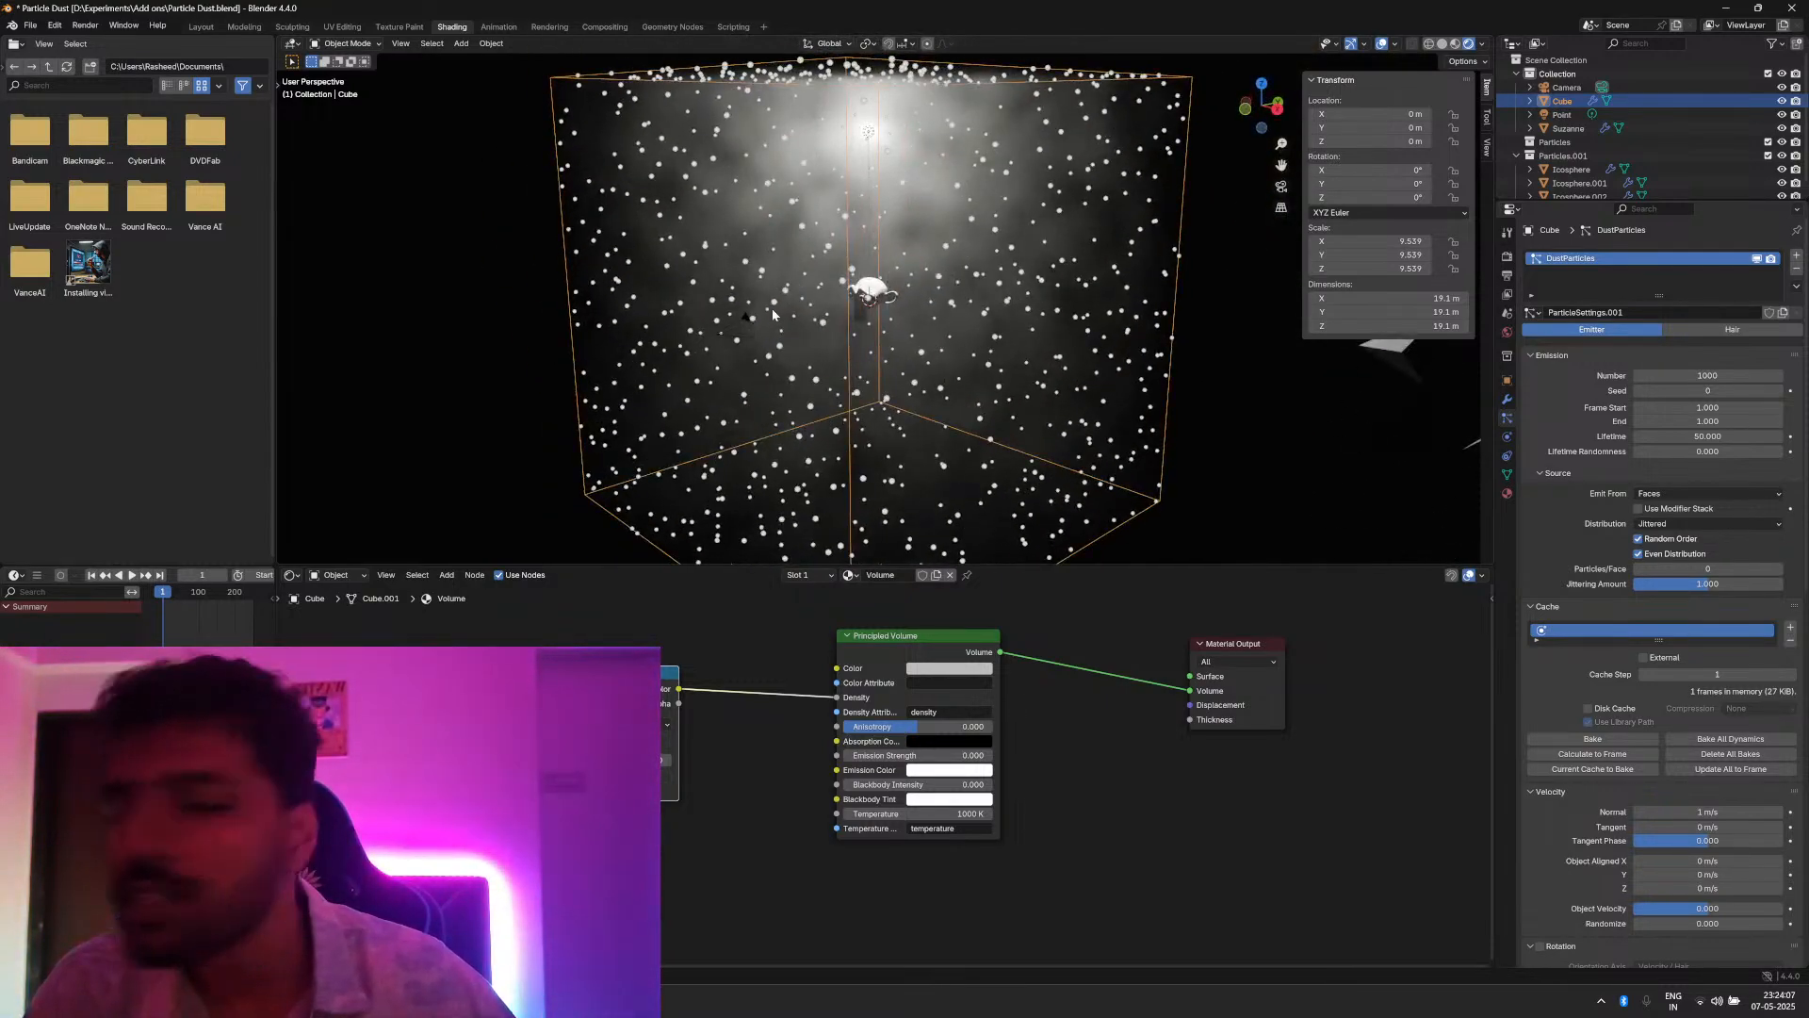
{"action": "middle_click_drag", "start_coordinate": [773, 314], "coordinate": [710, 275]}
{"action": "scroll", "coordinate": [854, 313], "scroll_direction": "up", "scroll_amount": 5}
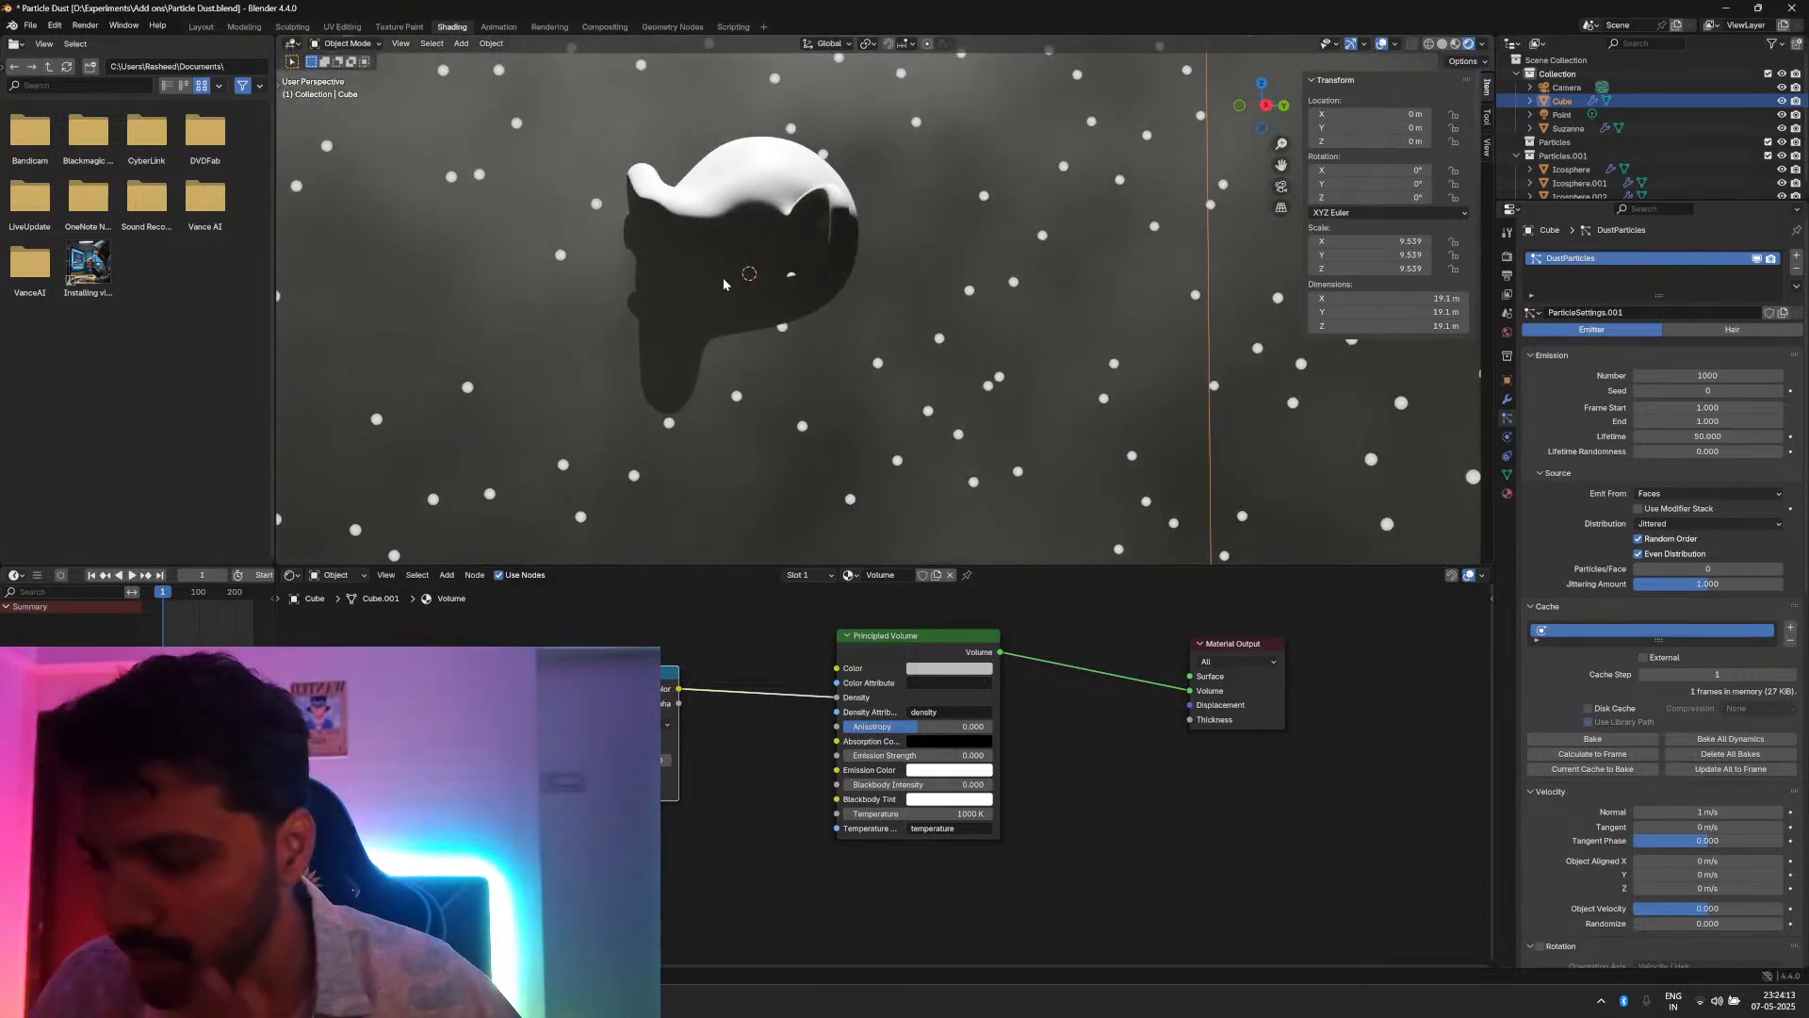
{"action": "scroll", "coordinate": [724, 277], "scroll_direction": "down", "scroll_amount": 8}
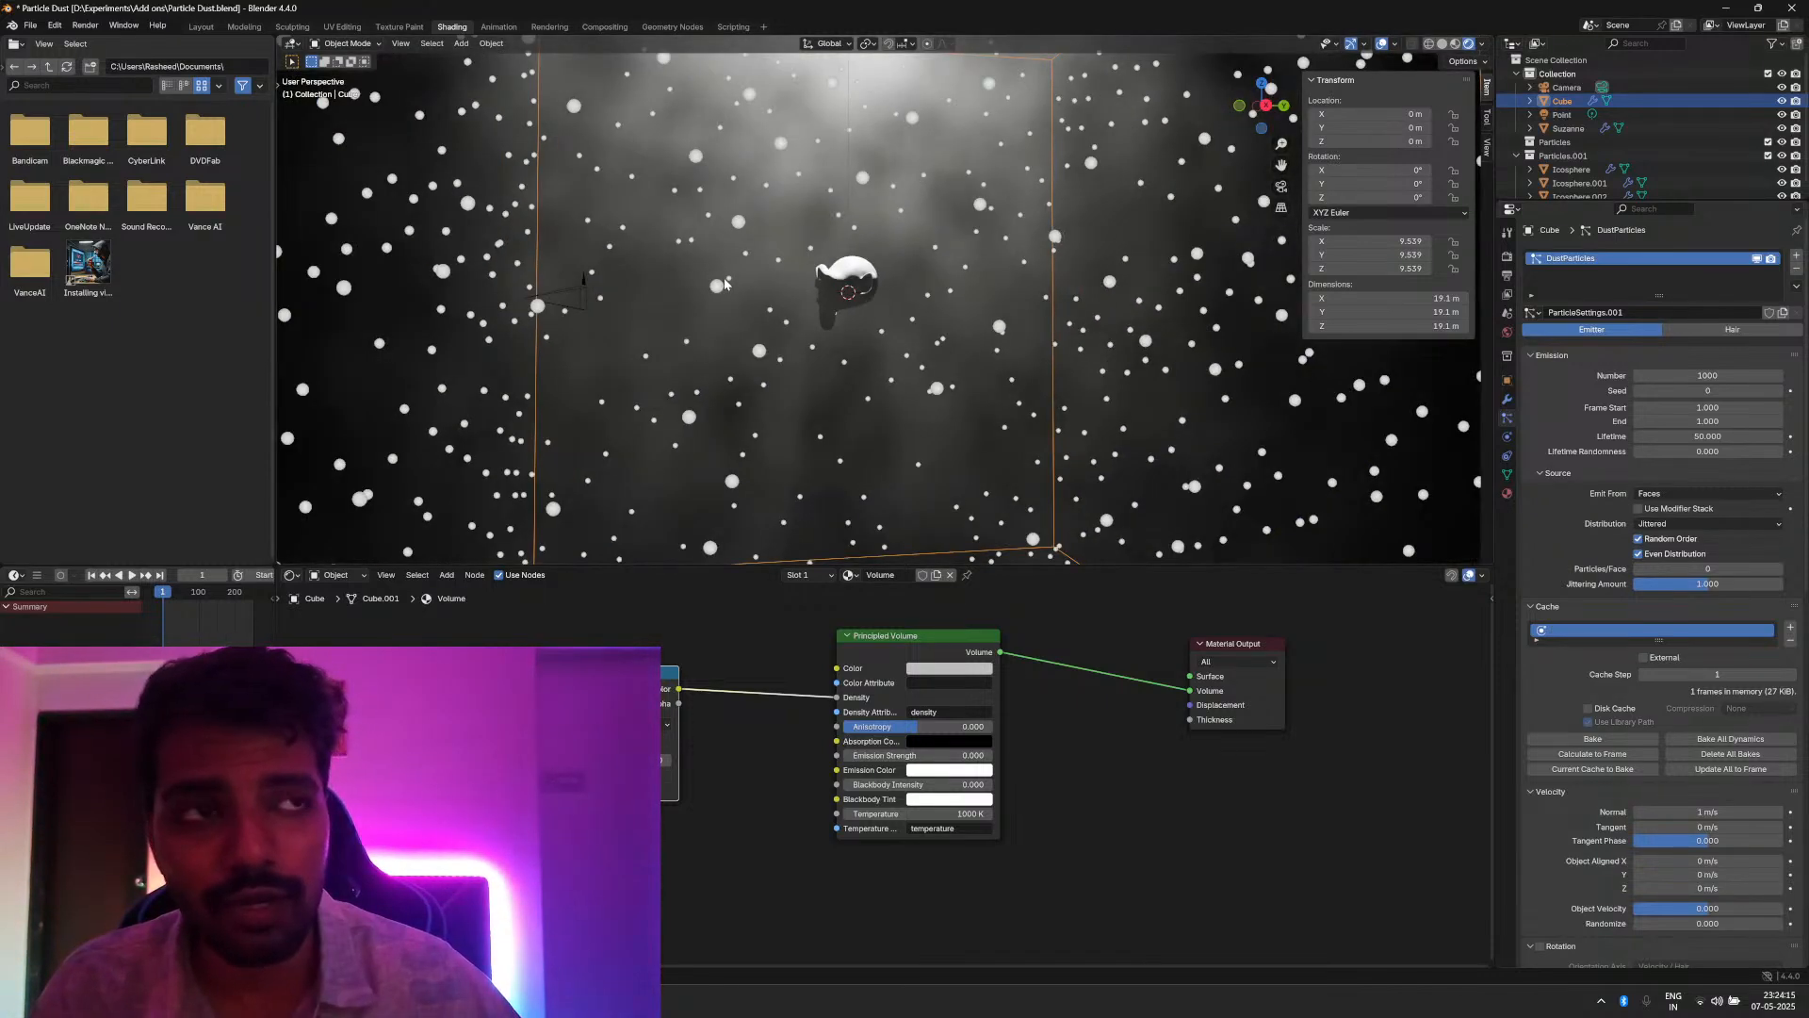
{"action": "scroll", "coordinate": [724, 277], "scroll_direction": "down", "scroll_amount": 6}
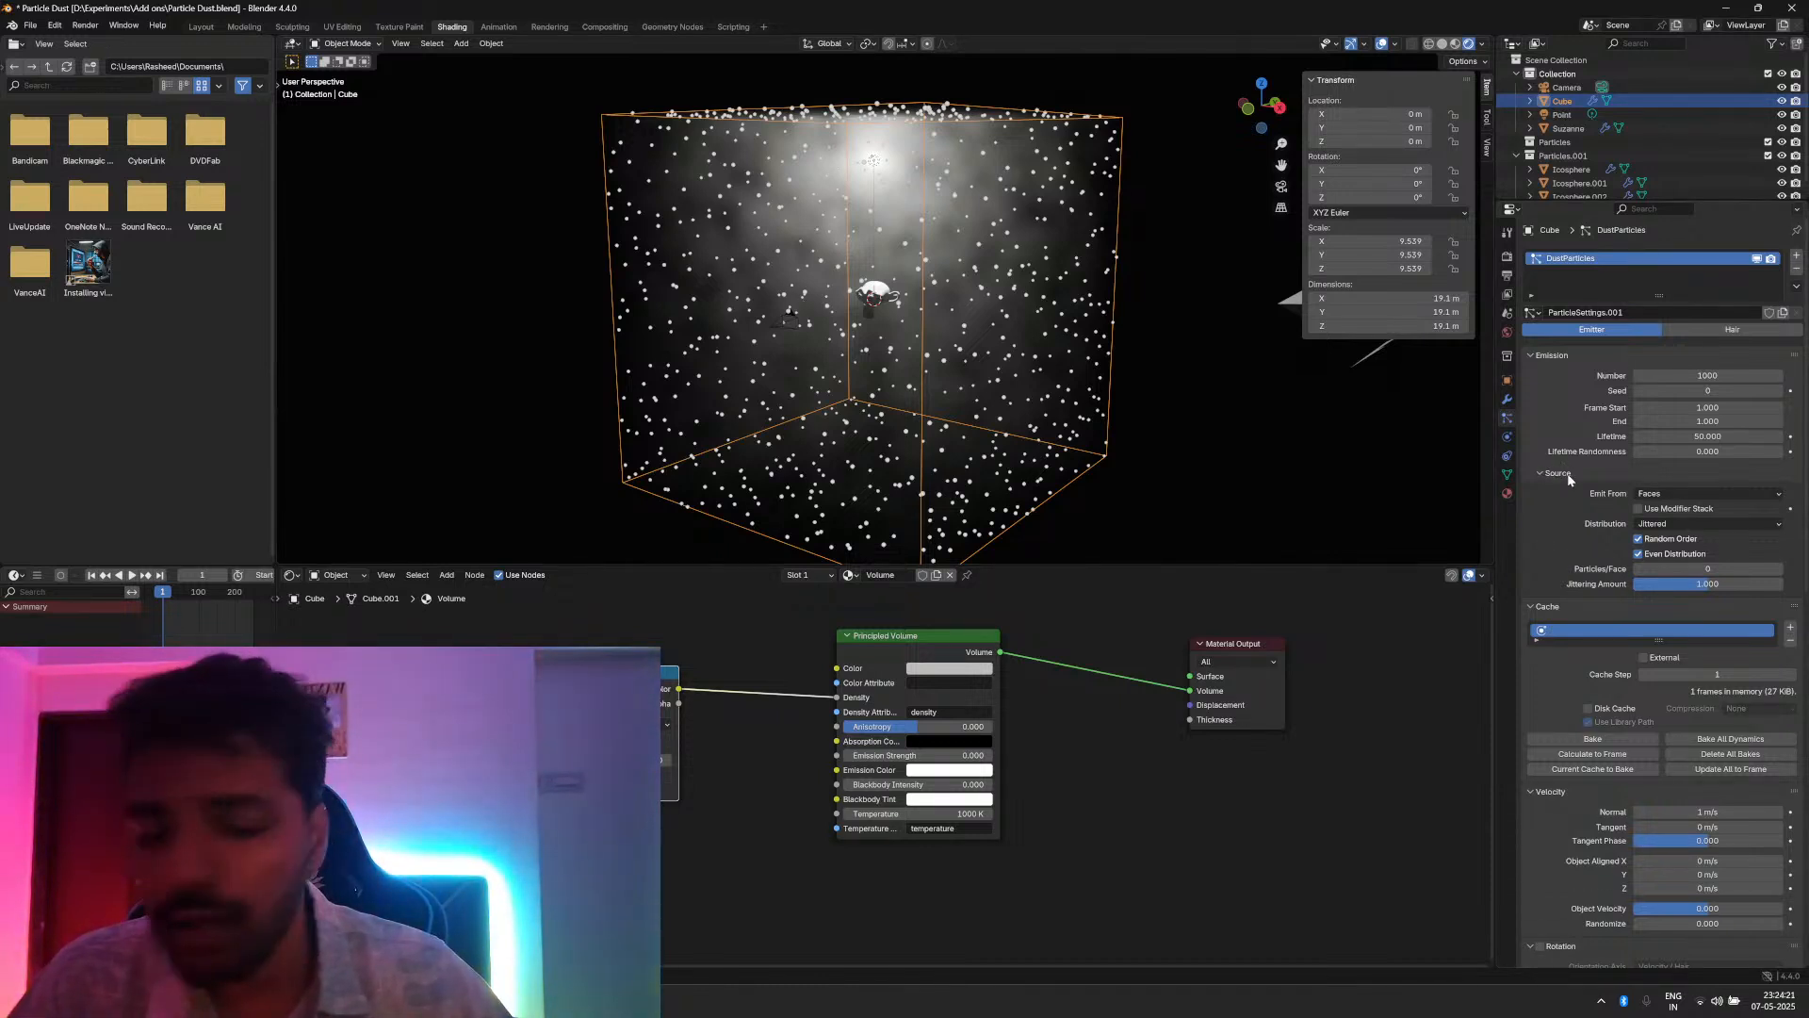
Step: Make the particles emit from the cube's volume and check their spread around the monkey head
{"action": "left_click", "coordinate": [1682, 493]}
{"action": "left_click", "coordinate": [1663, 540]}
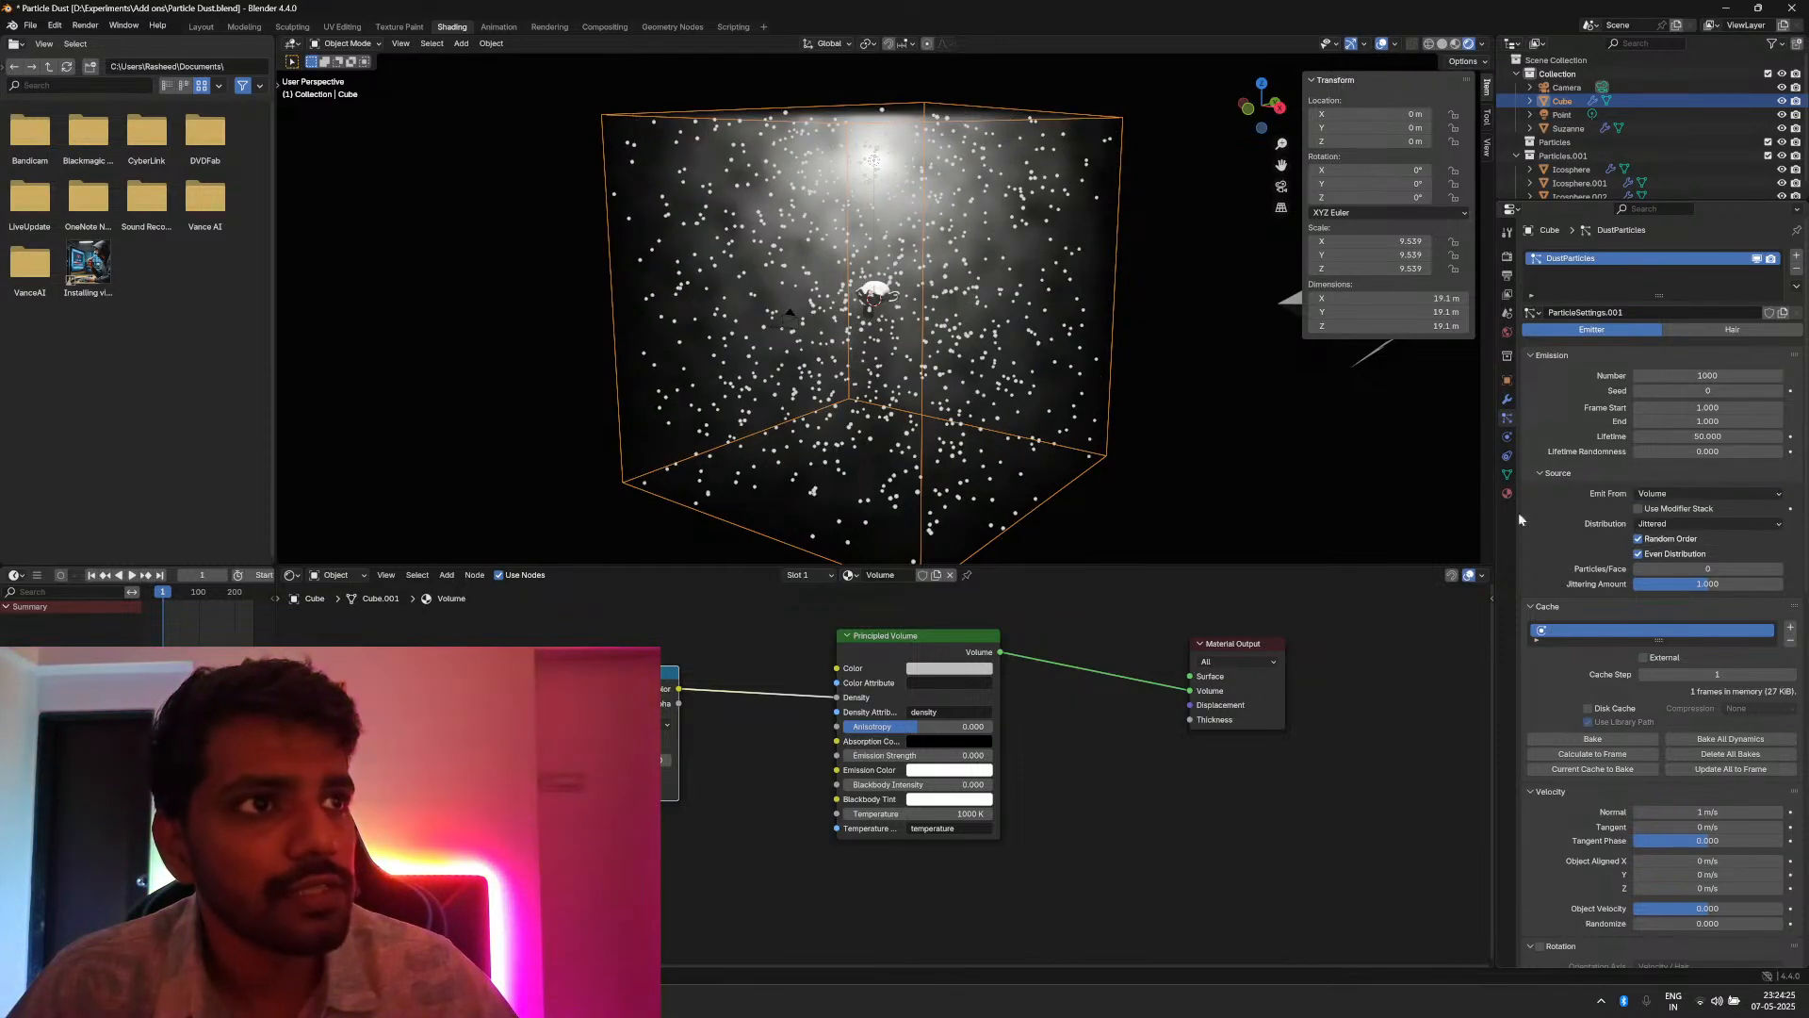
{"action": "scroll", "coordinate": [962, 378], "scroll_direction": "up", "scroll_amount": 8}
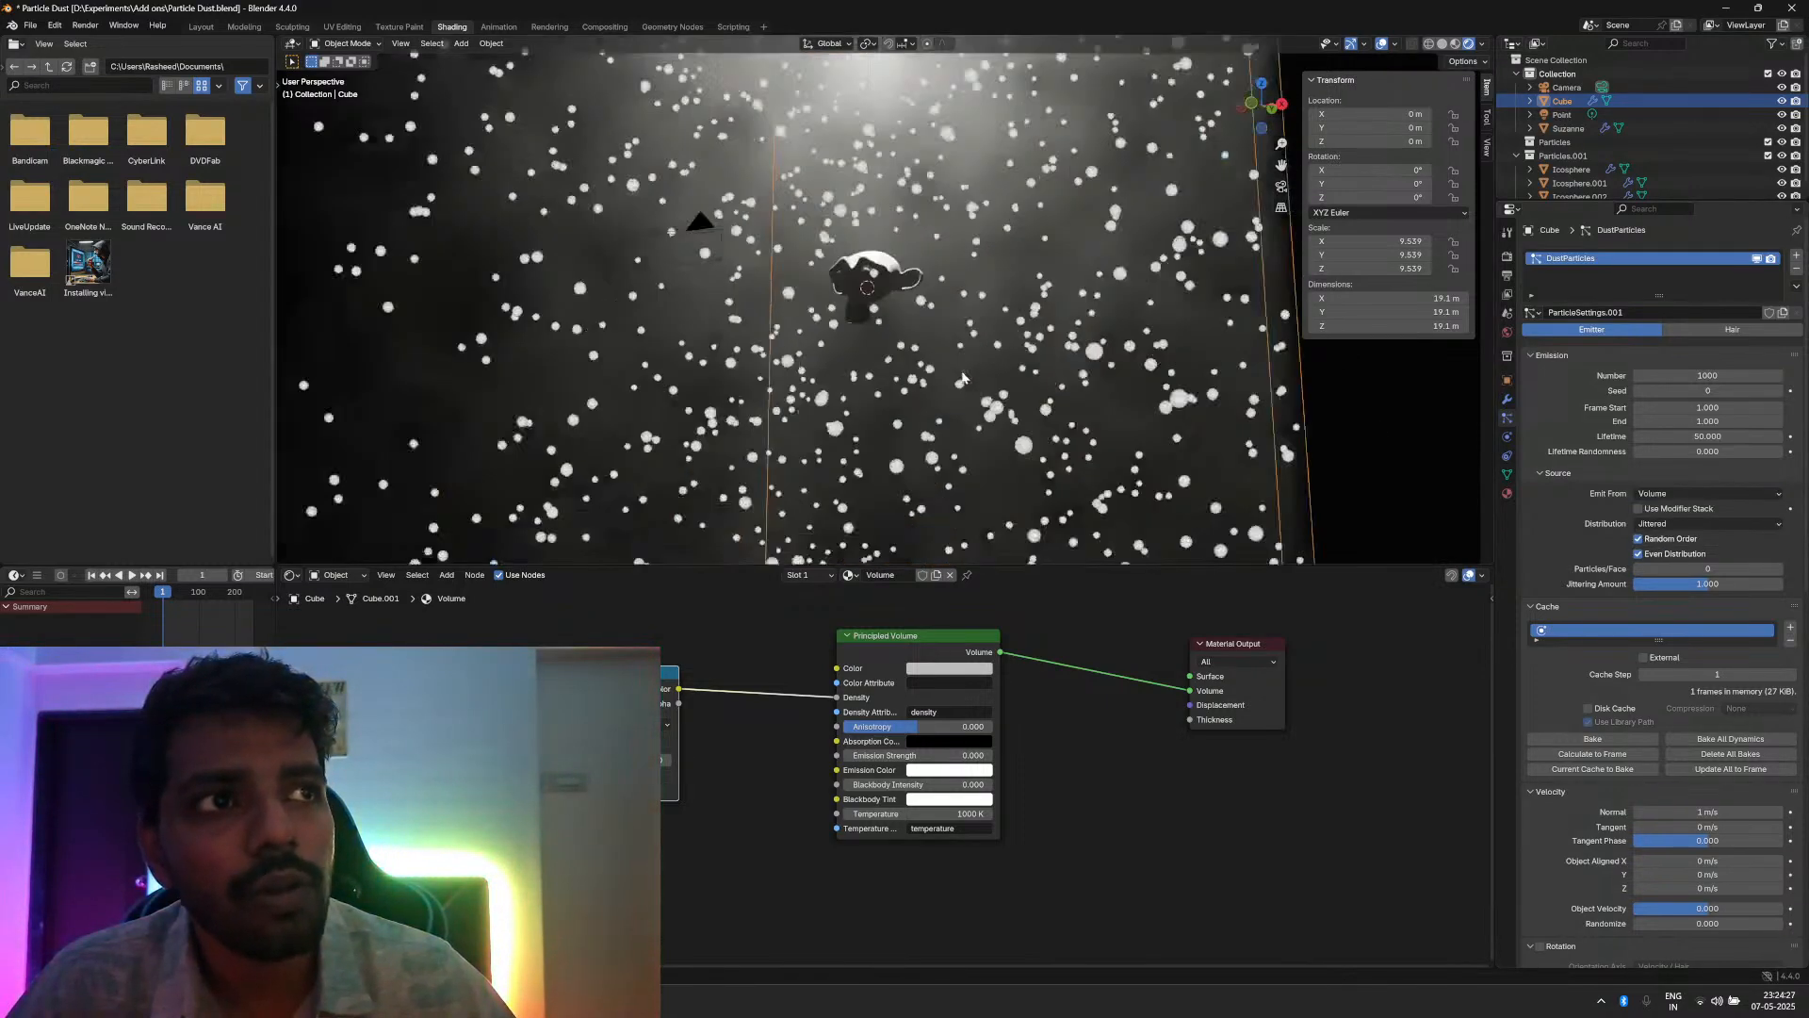
{"action": "scroll", "coordinate": [949, 366], "scroll_direction": "down", "scroll_amount": 8}
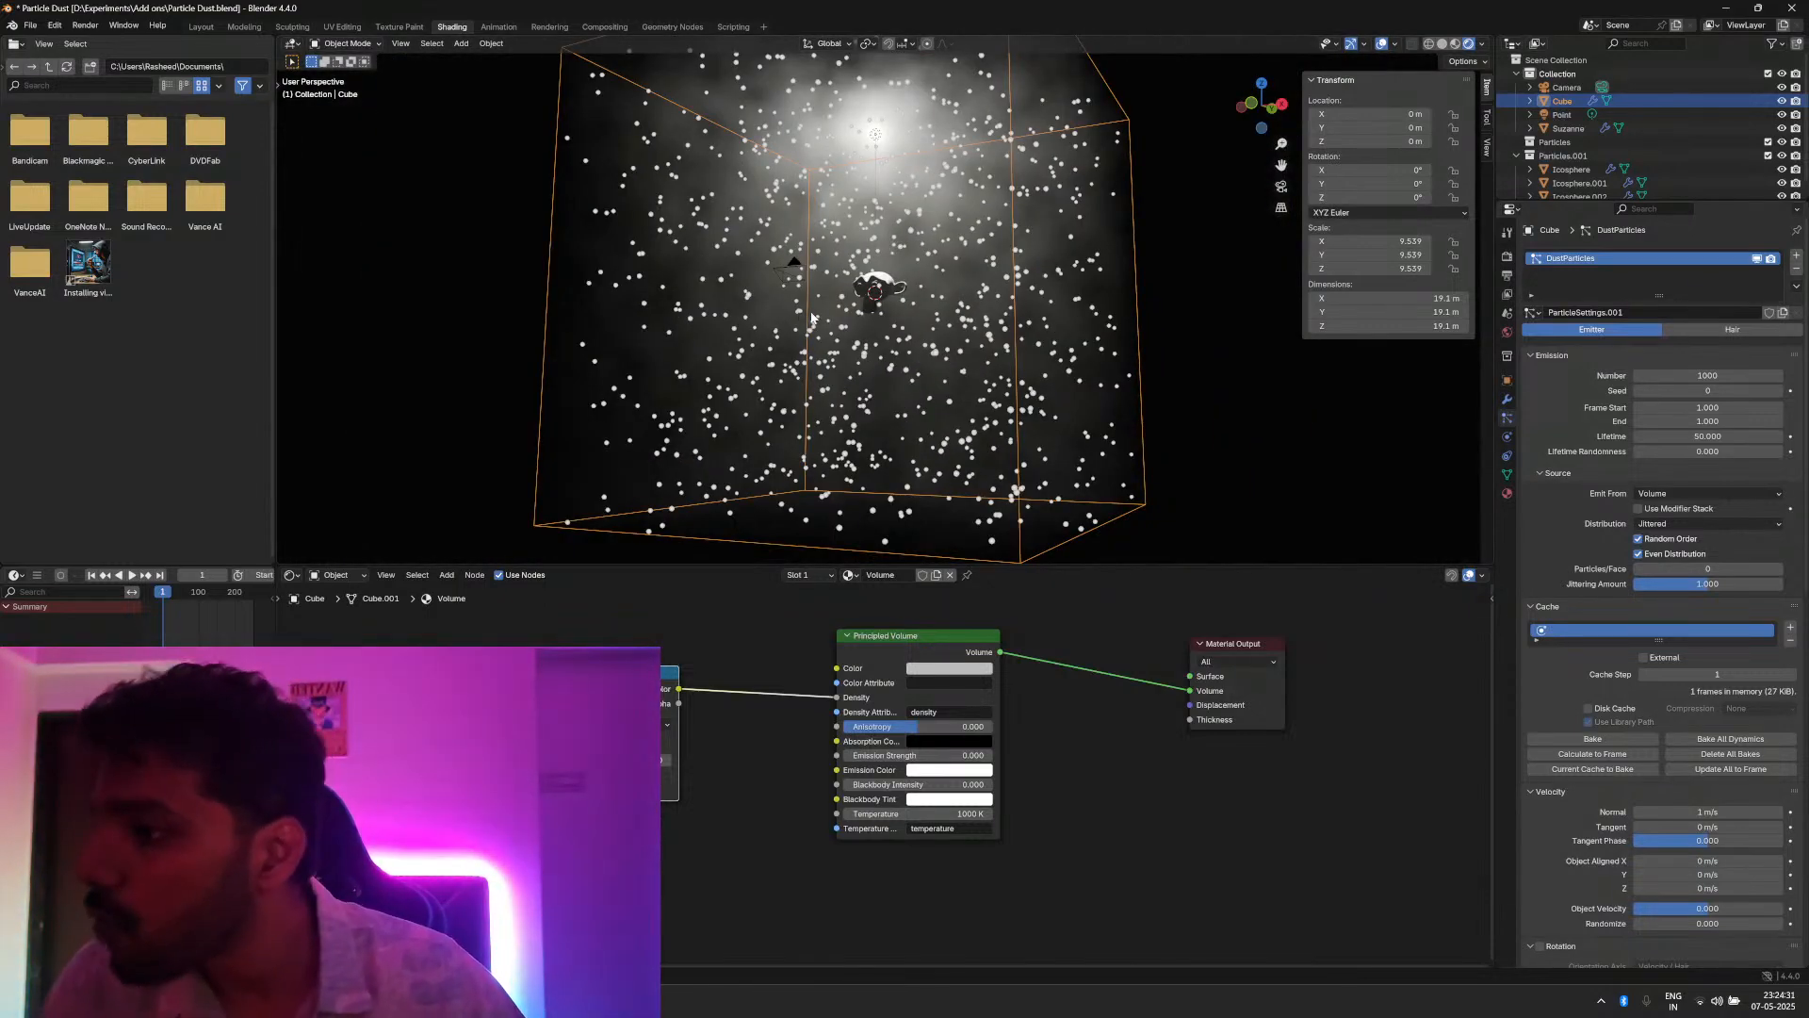
{"action": "scroll", "coordinate": [952, 351], "scroll_direction": "down", "scroll_amount": 8}
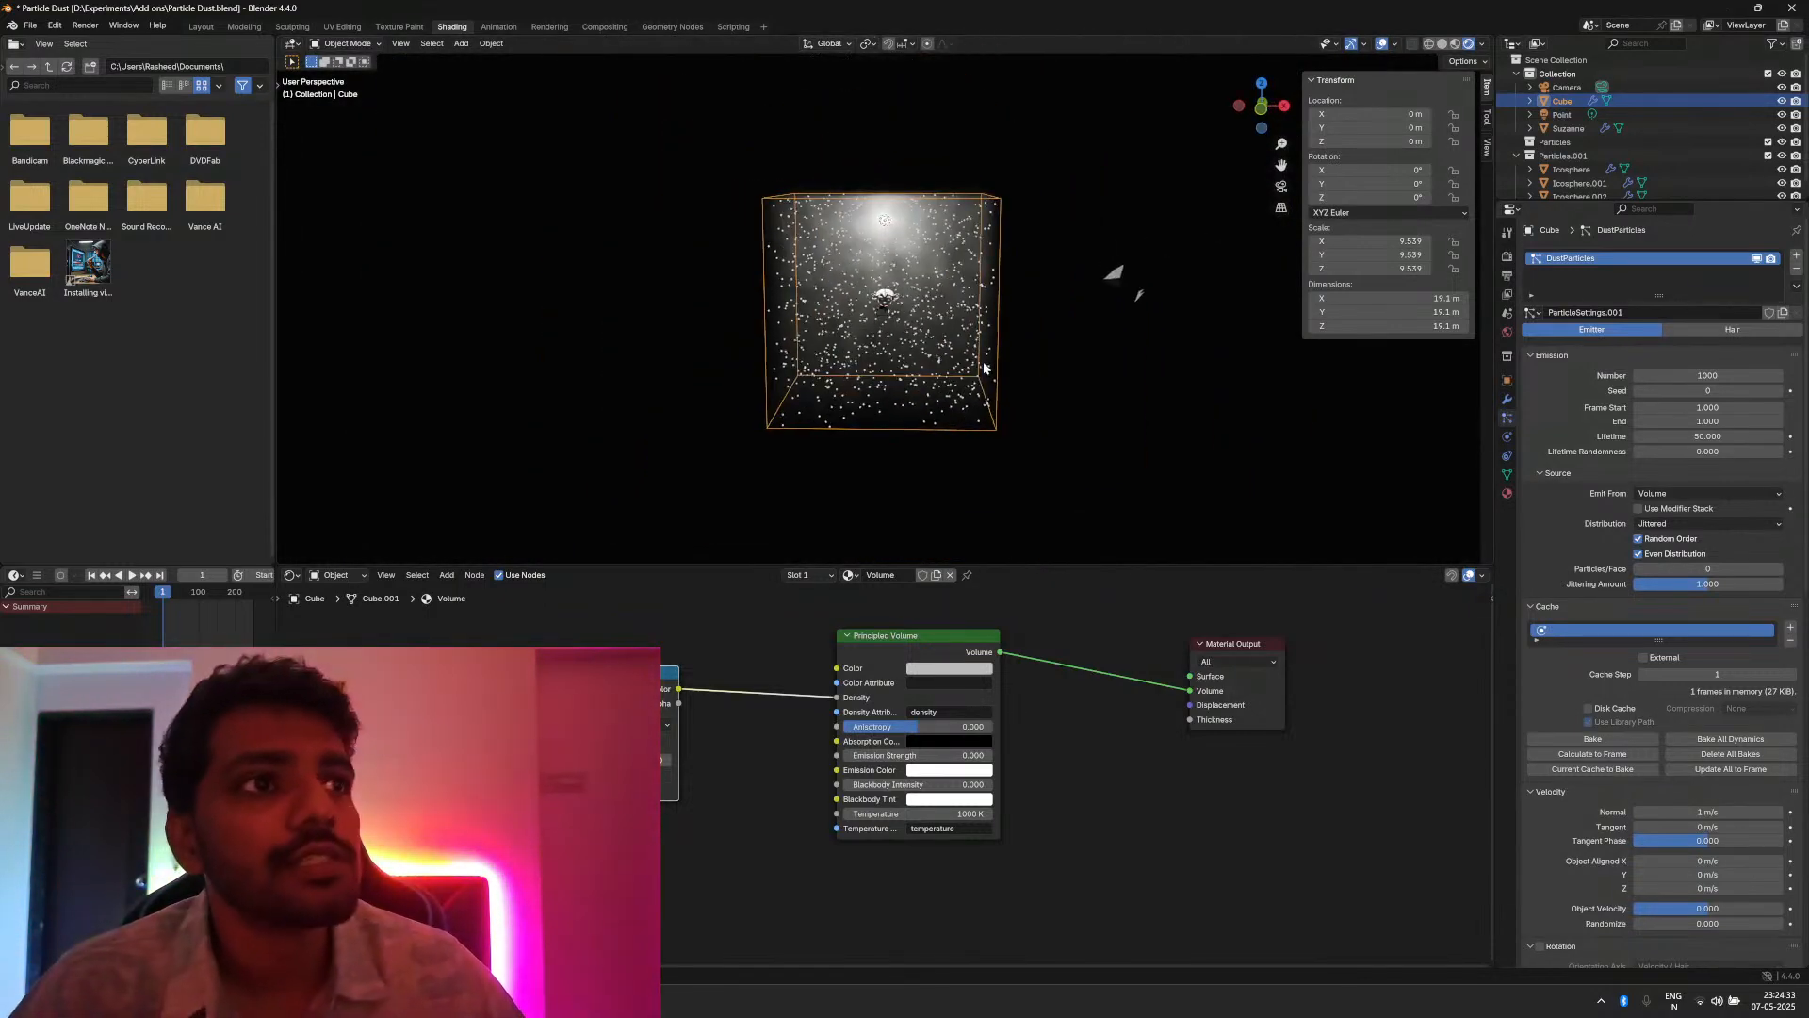
{"action": "middle_click_drag", "start_coordinate": [985, 367], "coordinate": [957, 383]}
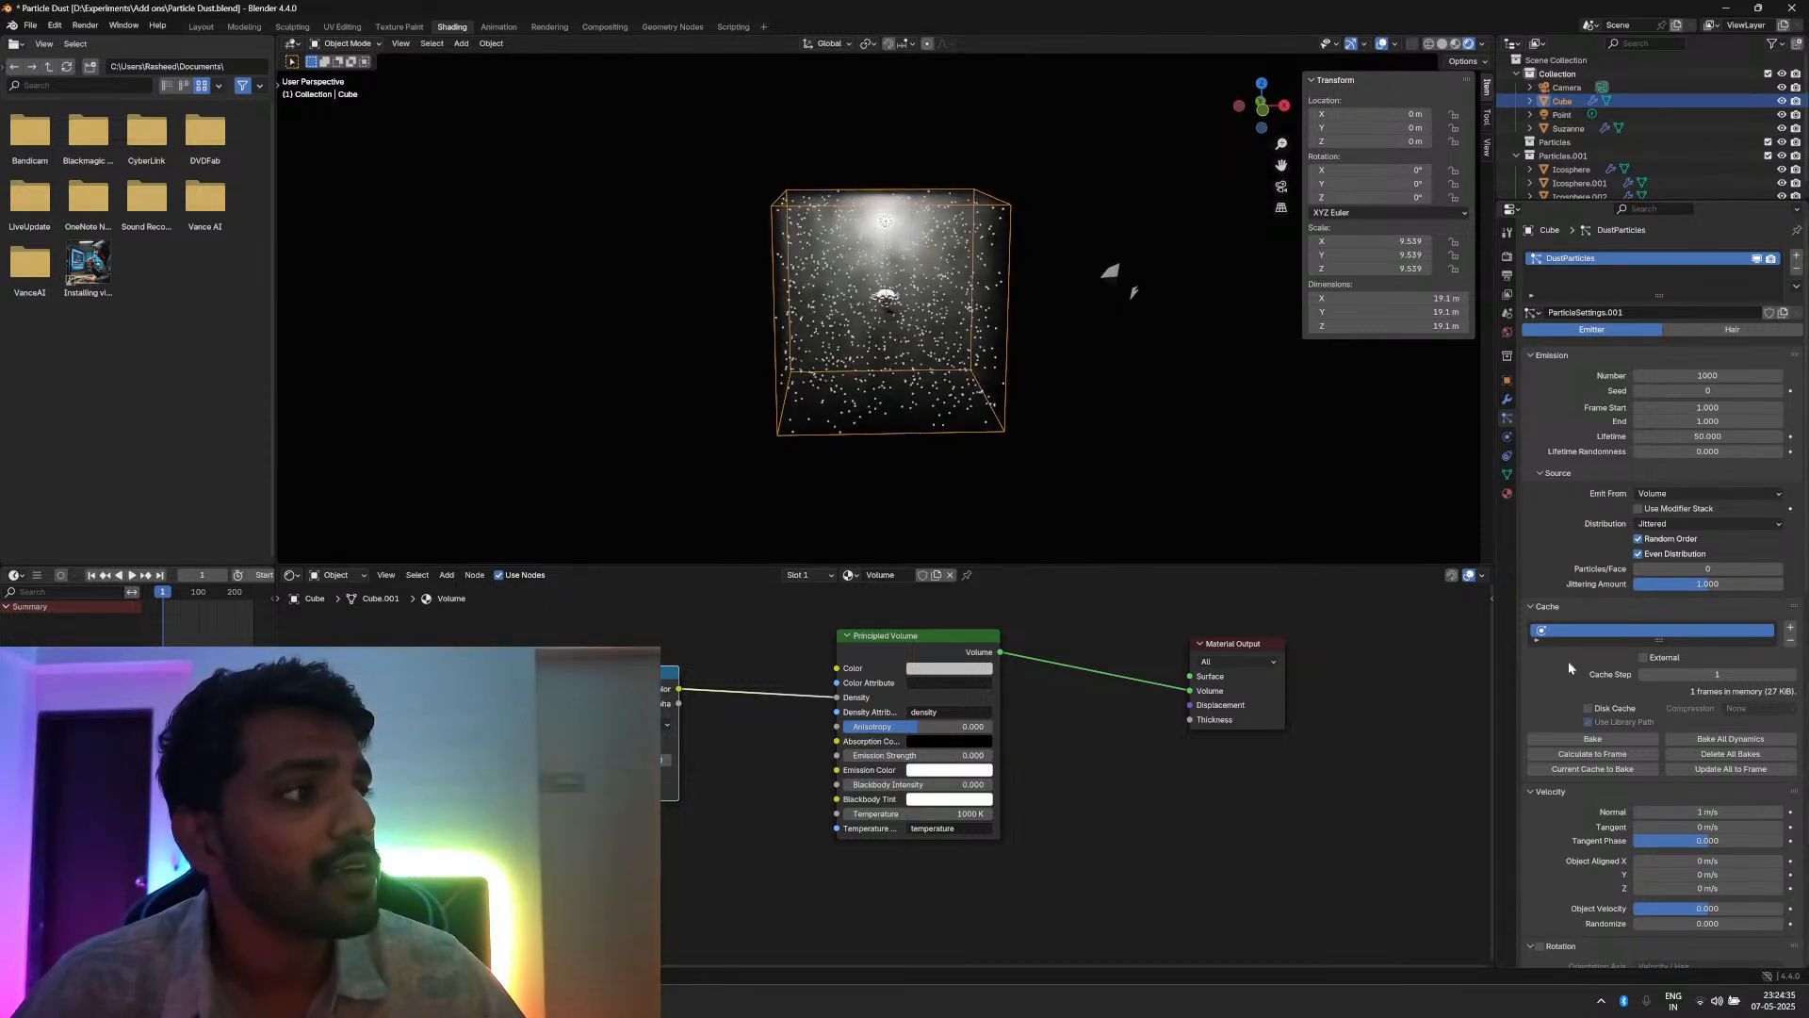
Step: Set the particle lifetime to 250 frames and adjust the timeline area so the scene's frame range is shown
{"action": "left_click", "coordinate": [1670, 437]}
{"action": "type", "text": "250"}
{"action": "key", "text": "Return"}
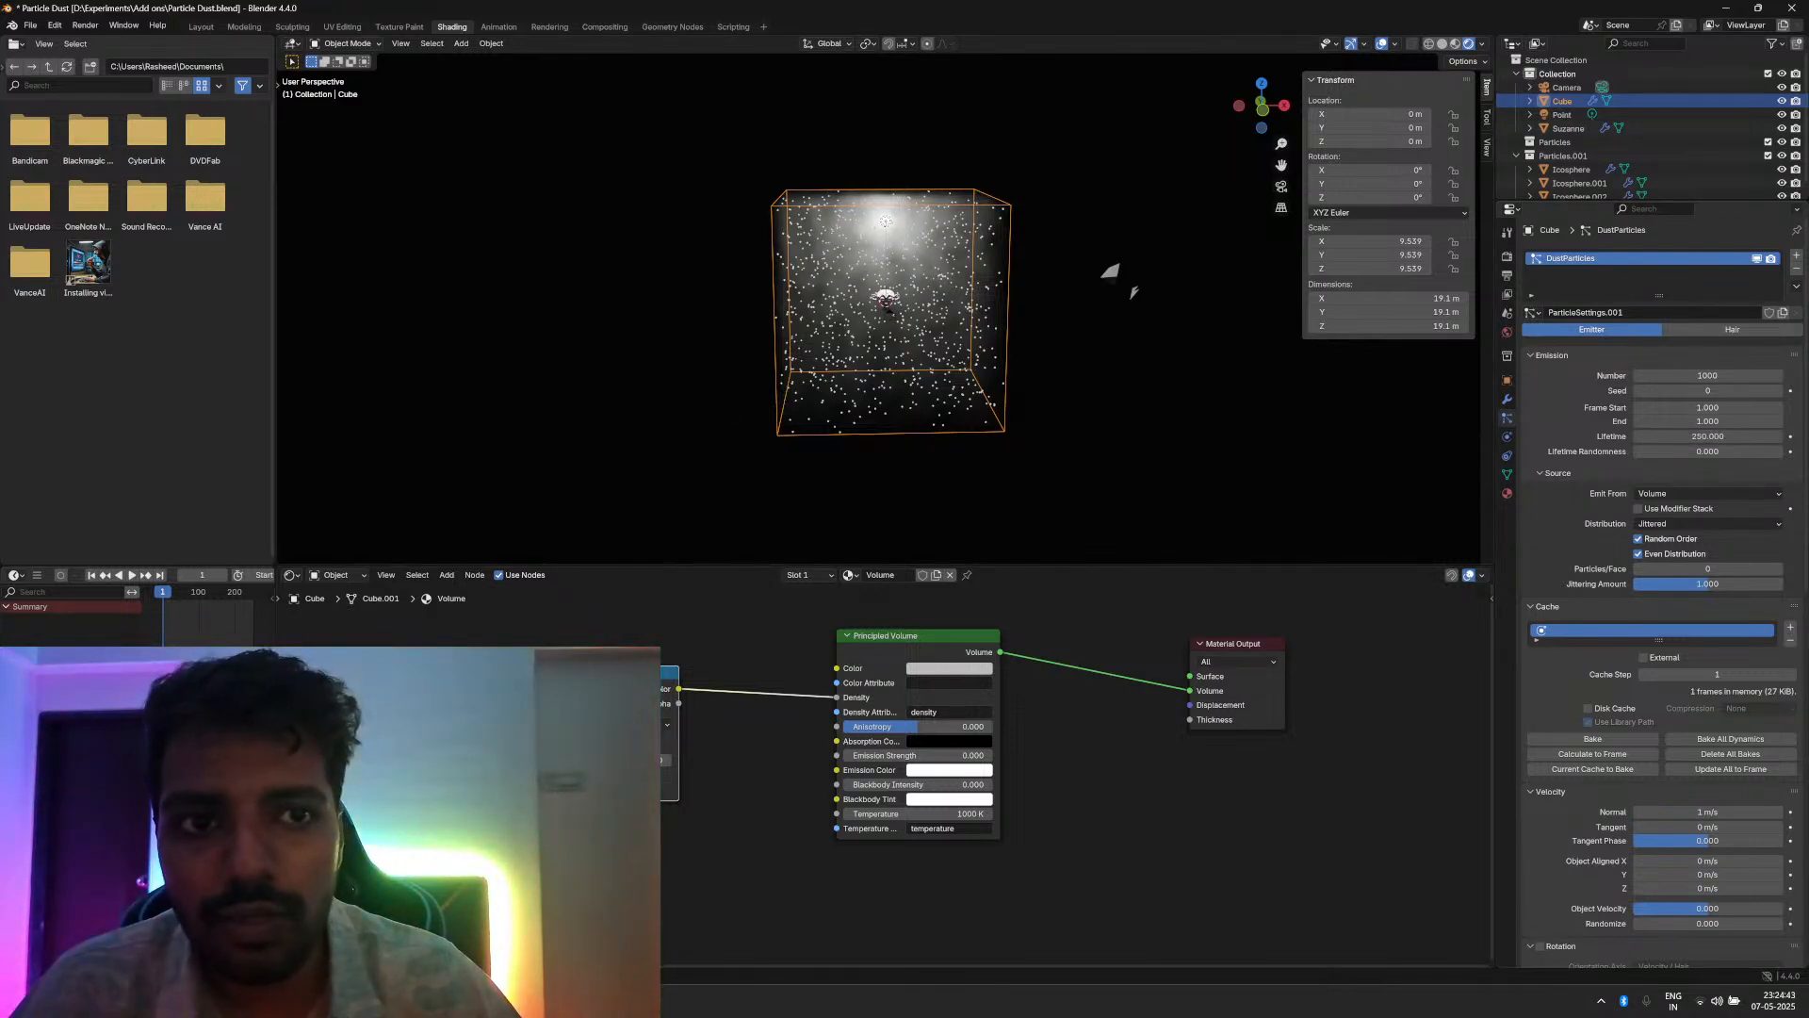
{"action": "left_click_drag", "start_coordinate": [275, 282], "coordinate": [377, 283]}
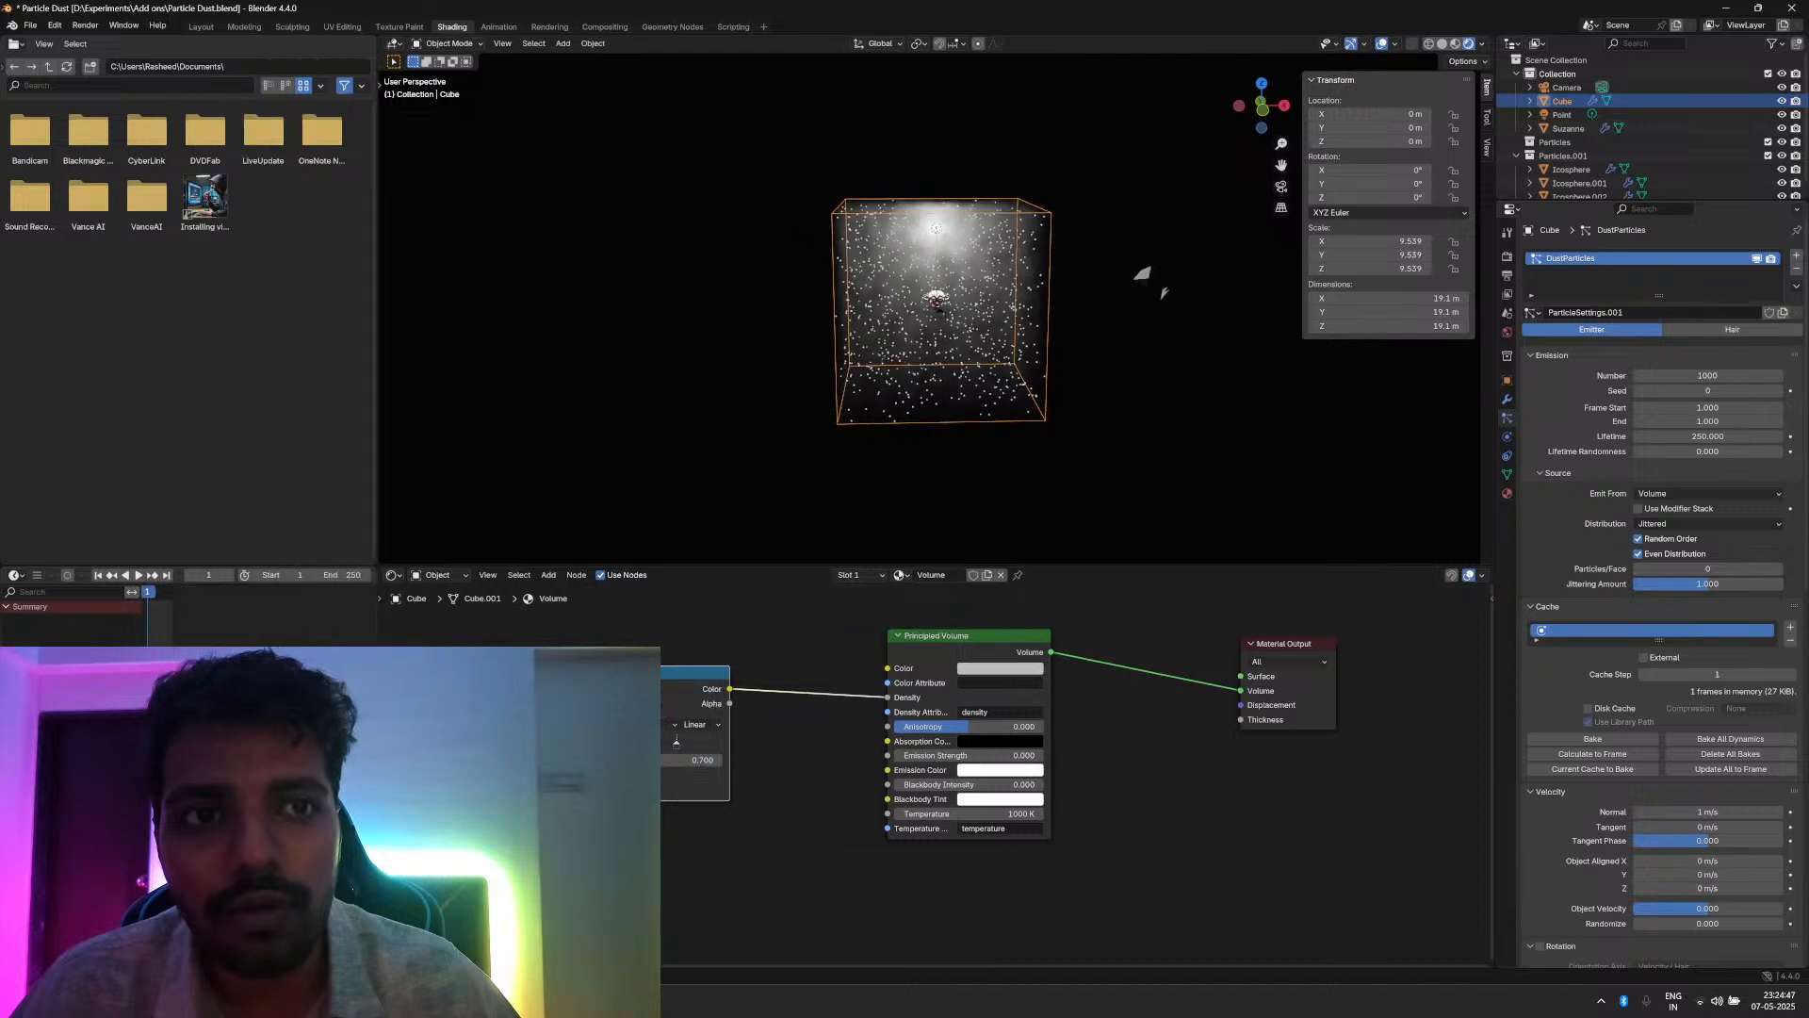
{"action": "scroll", "coordinate": [163, 606], "scroll_direction": "up", "scroll_amount": 1}
{"action": "scroll", "coordinate": [160, 619], "scroll_direction": "down", "scroll_amount": 1}
{"action": "left_click_drag", "start_coordinate": [377, 572], "coordinate": [313, 573]}
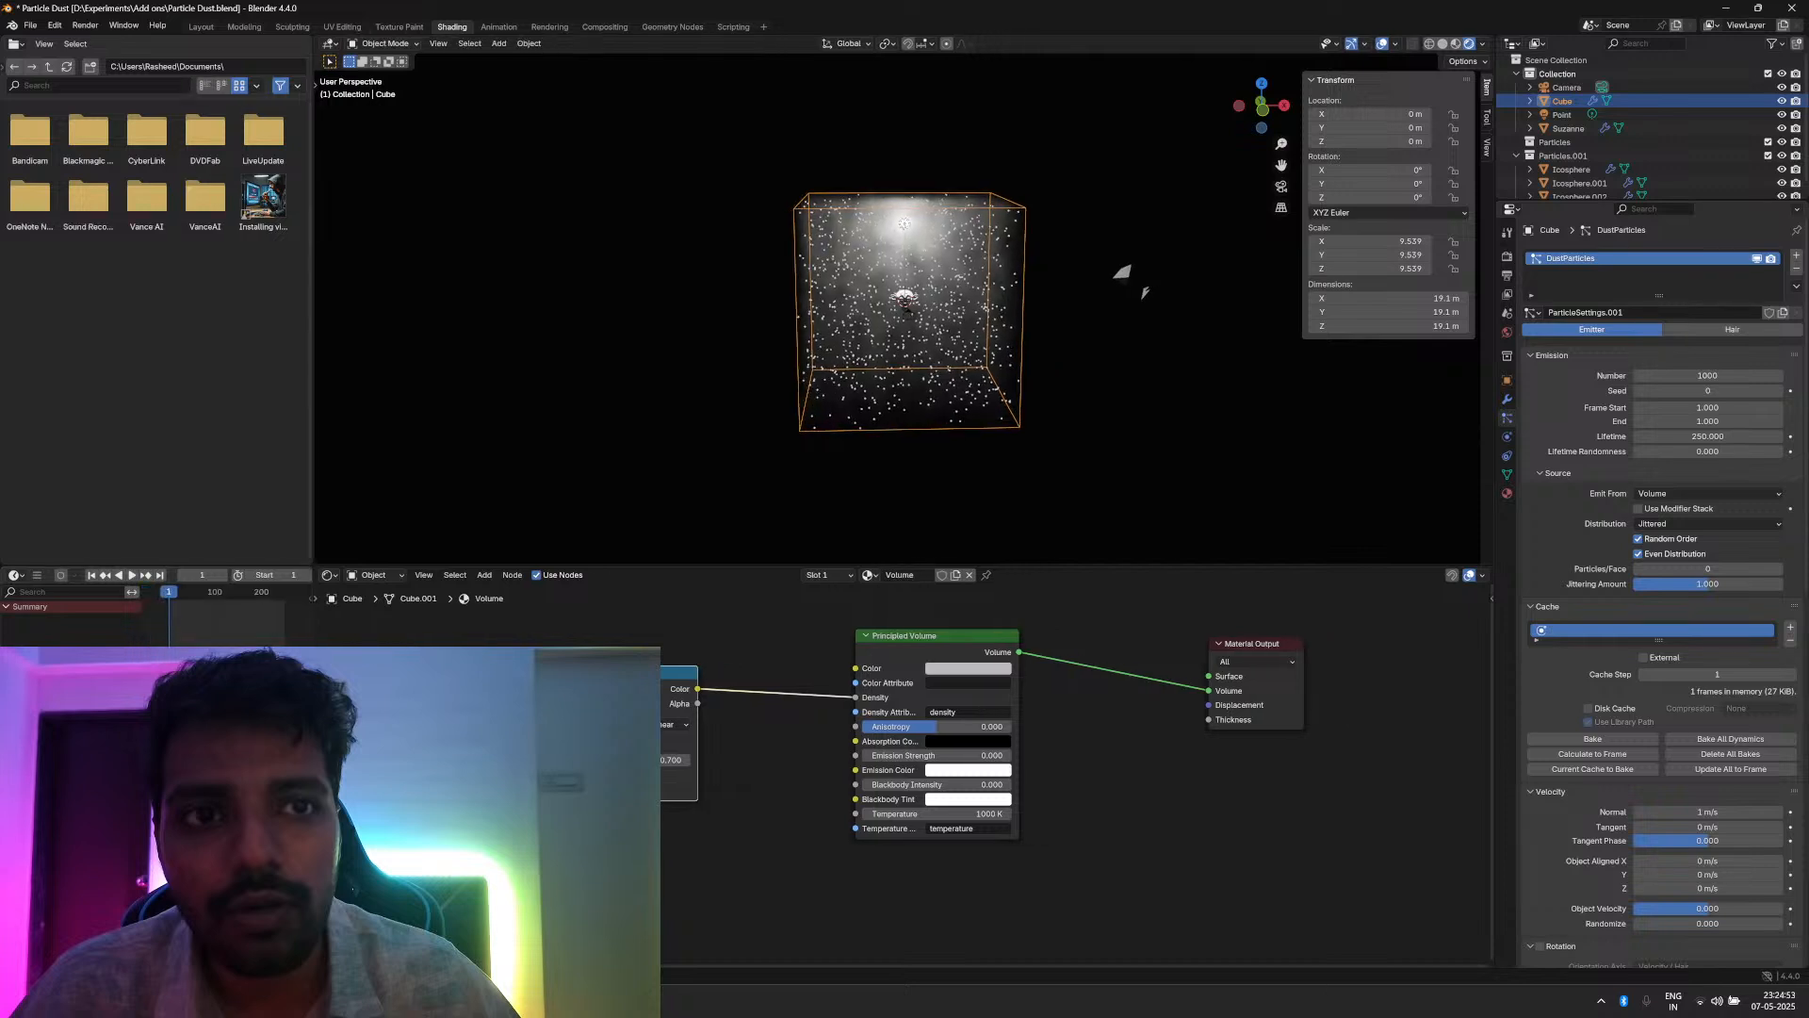
{"action": "middle_click_drag", "start_coordinate": [149, 575], "coordinate": [58, 575]}
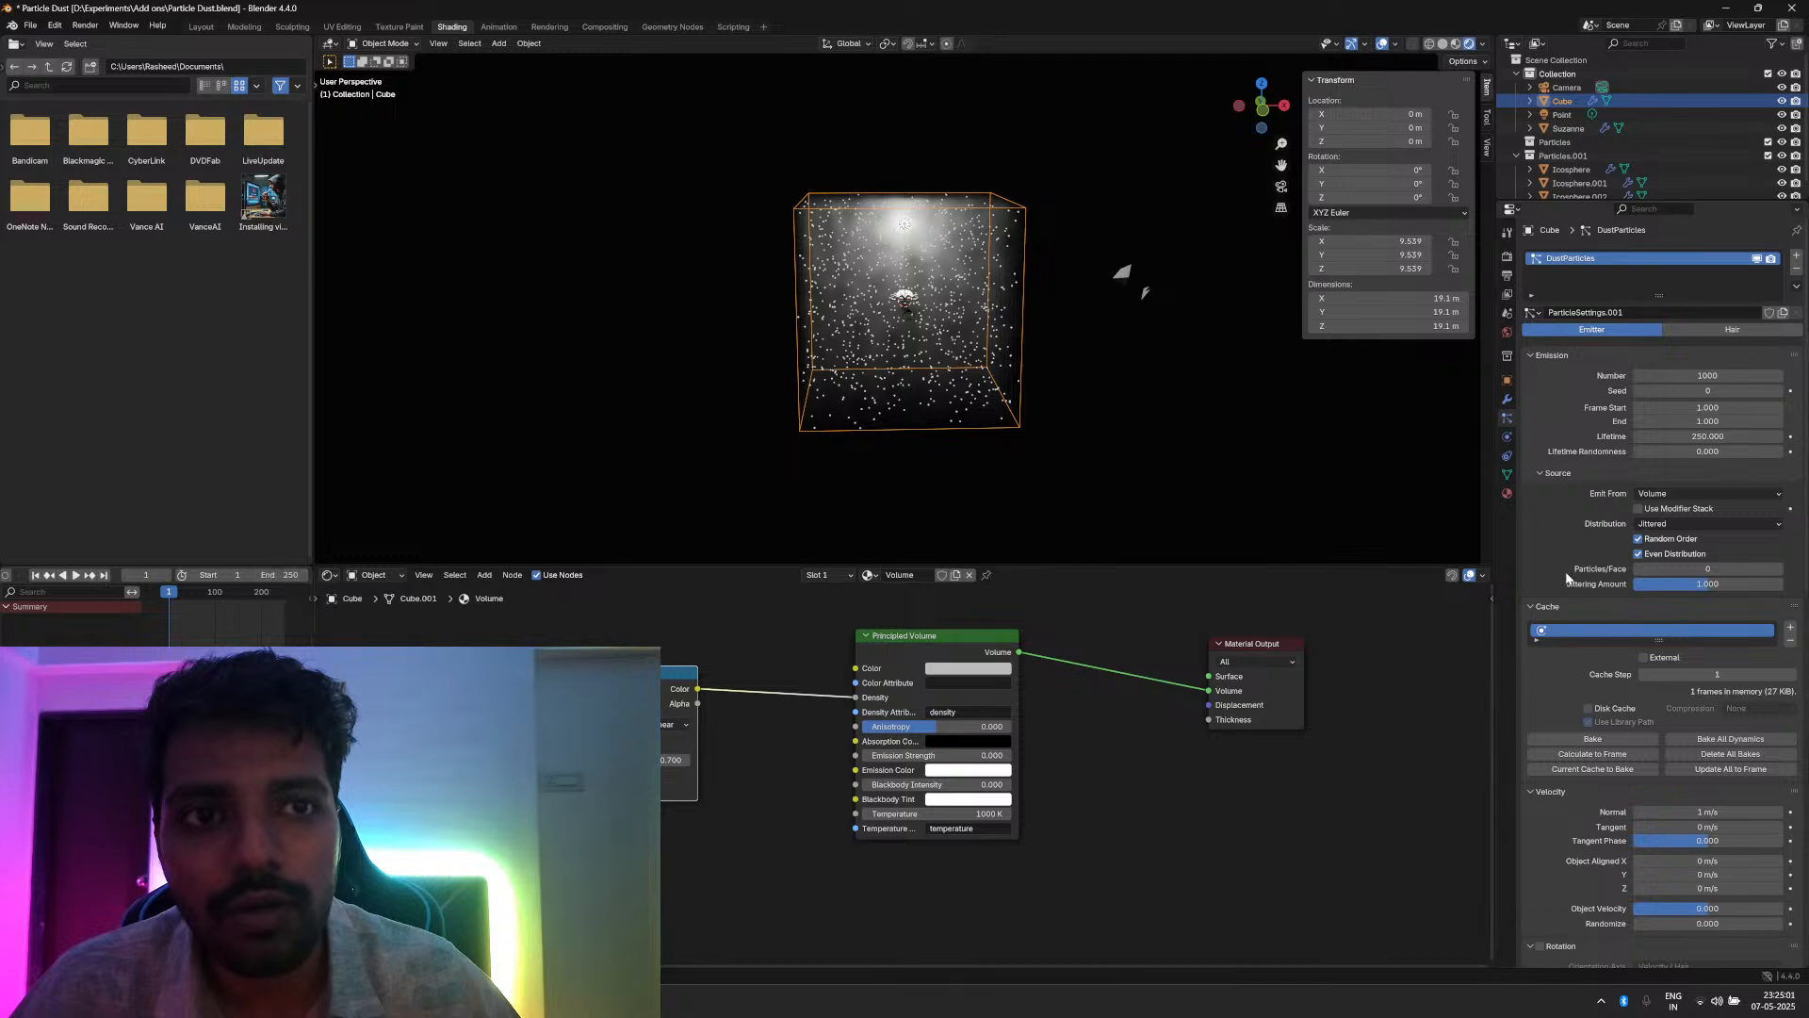
Step: Set the particles' lifetime randomness to 0.1
{"action": "scroll", "coordinate": [1567, 578], "scroll_direction": "down", "scroll_amount": 4}
{"action": "left_click", "coordinate": [1671, 311]}
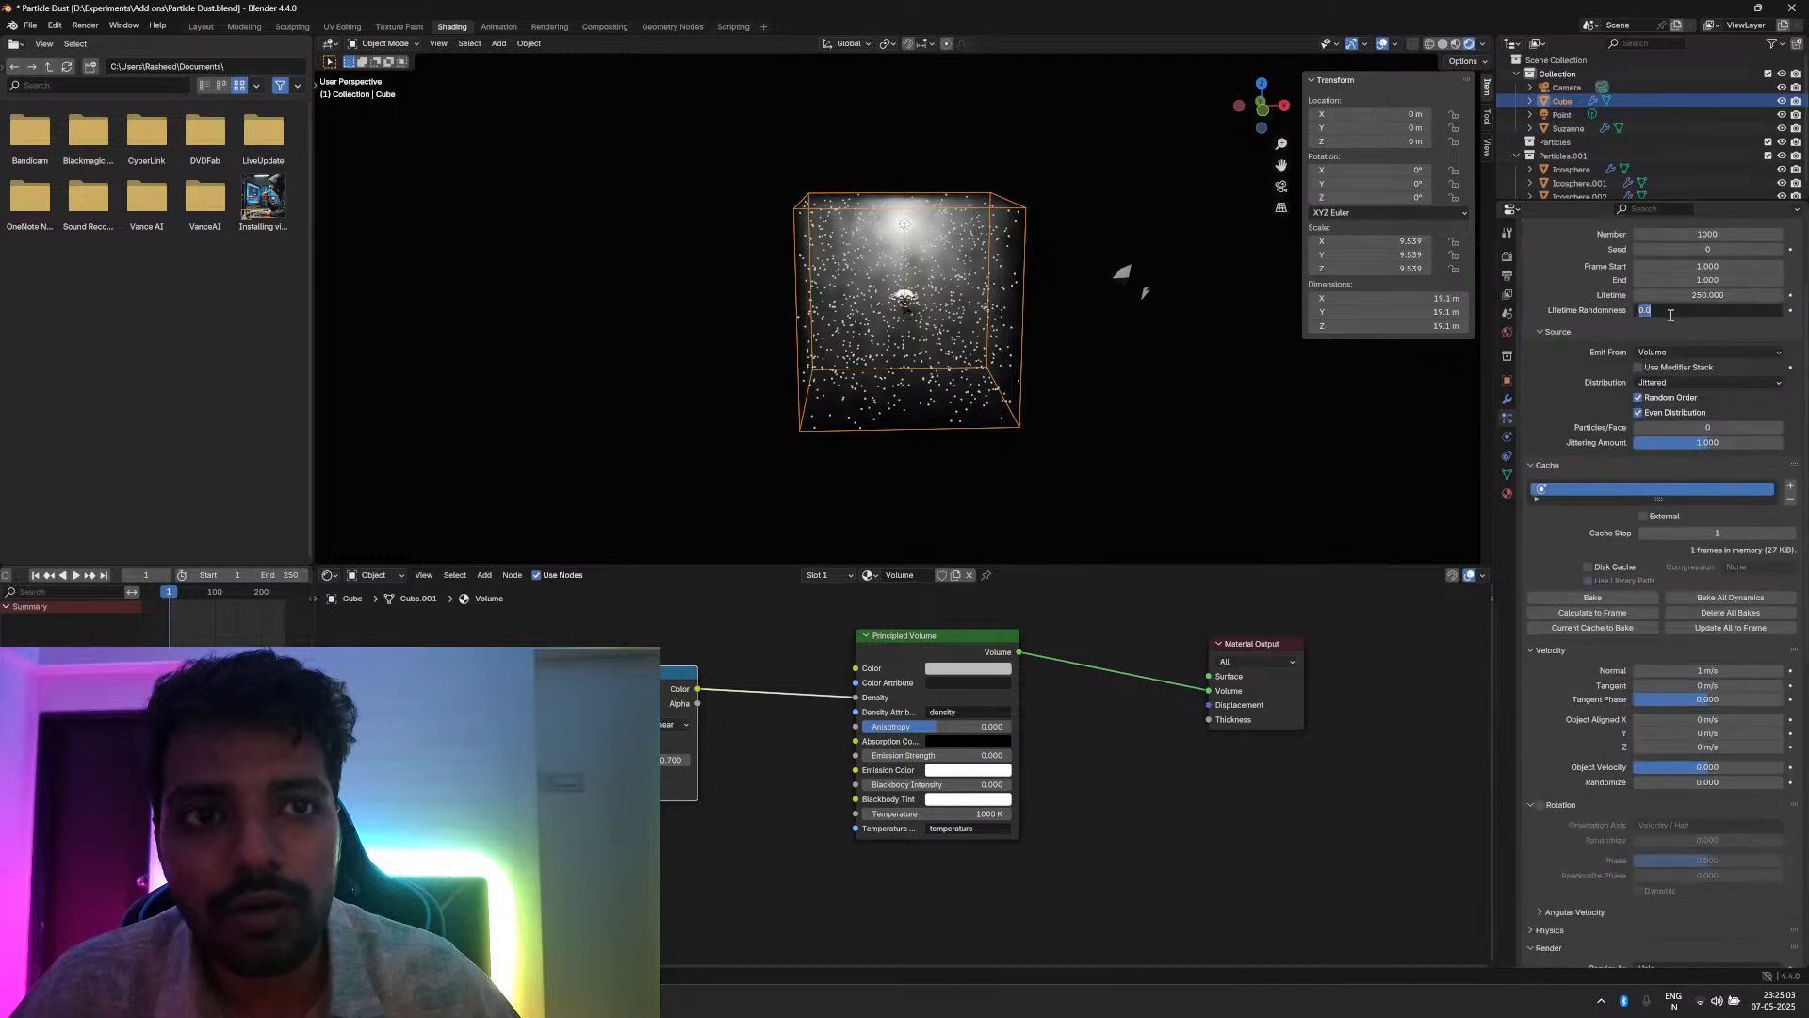
{"action": "type", "text": "0.1"}
{"action": "key", "text": "Return"}
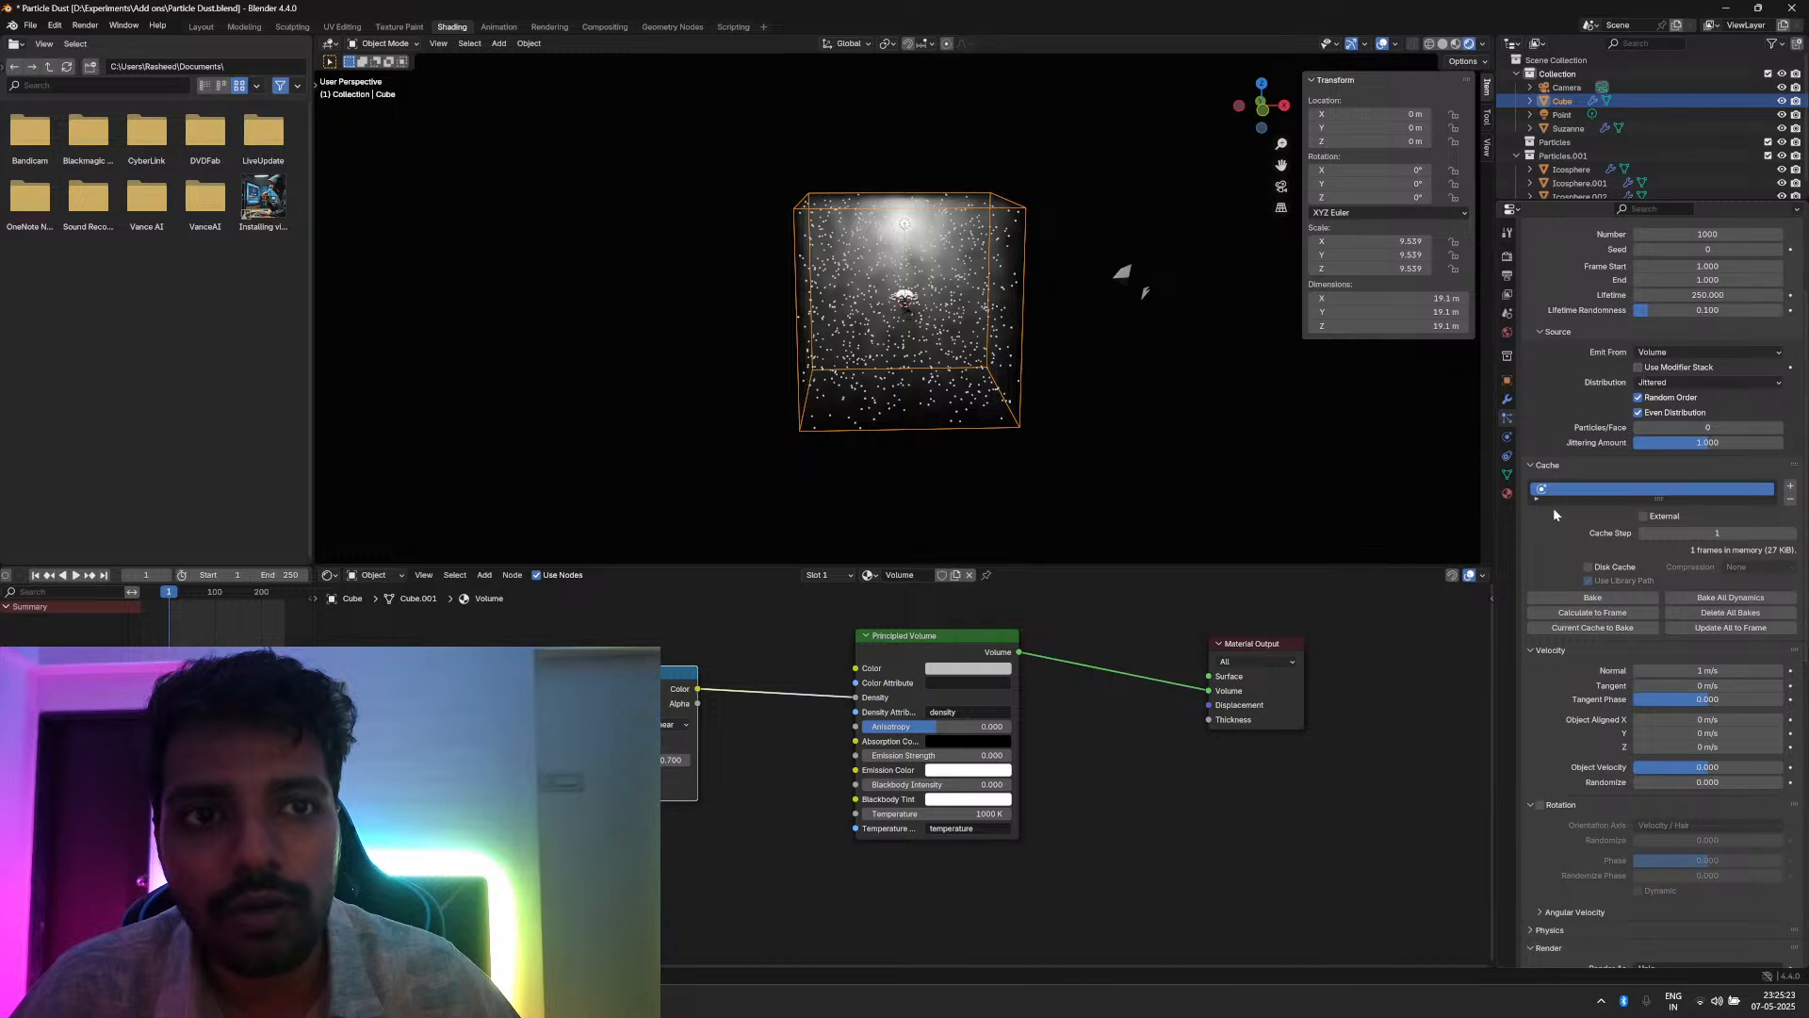
Step: Set the particles' normal velocity to 0 m/s
{"action": "scroll", "coordinate": [1559, 397], "scroll_direction": "down", "scroll_amount": 3}
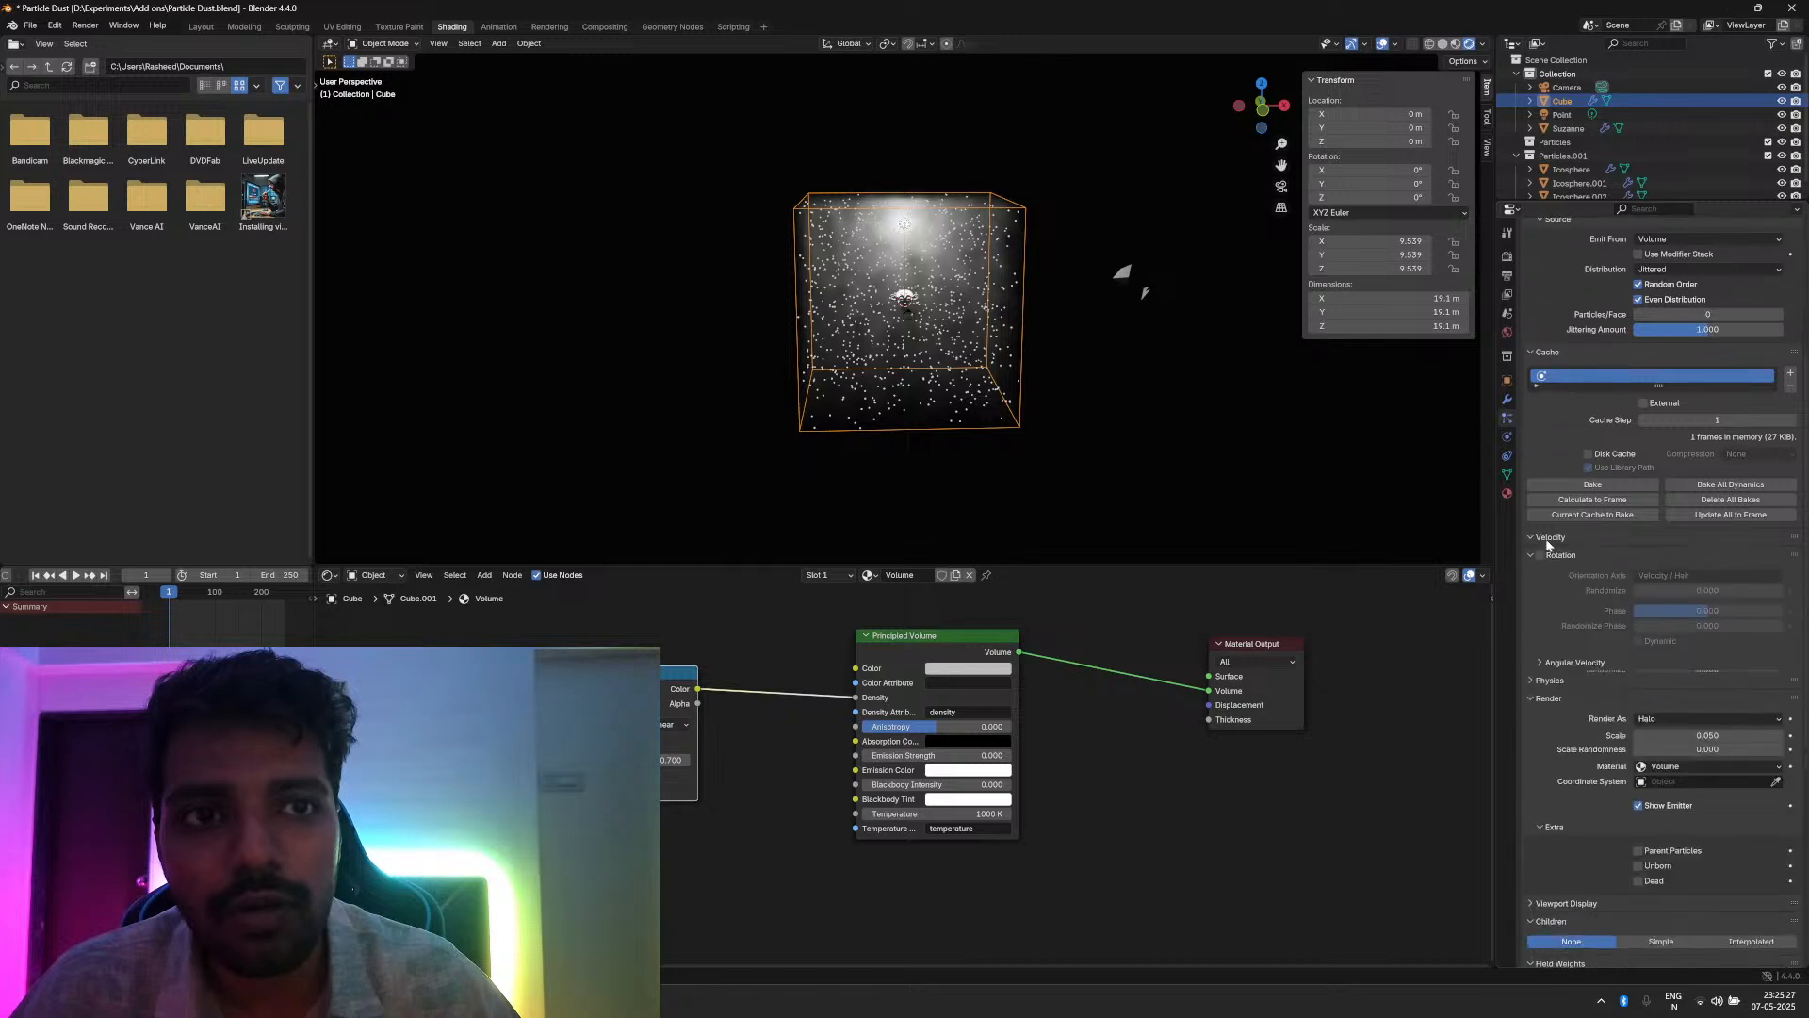
{"action": "left_click", "coordinate": [1687, 557]}
{"action": "type", "text": "0"}
{"action": "key", "text": "Return"}
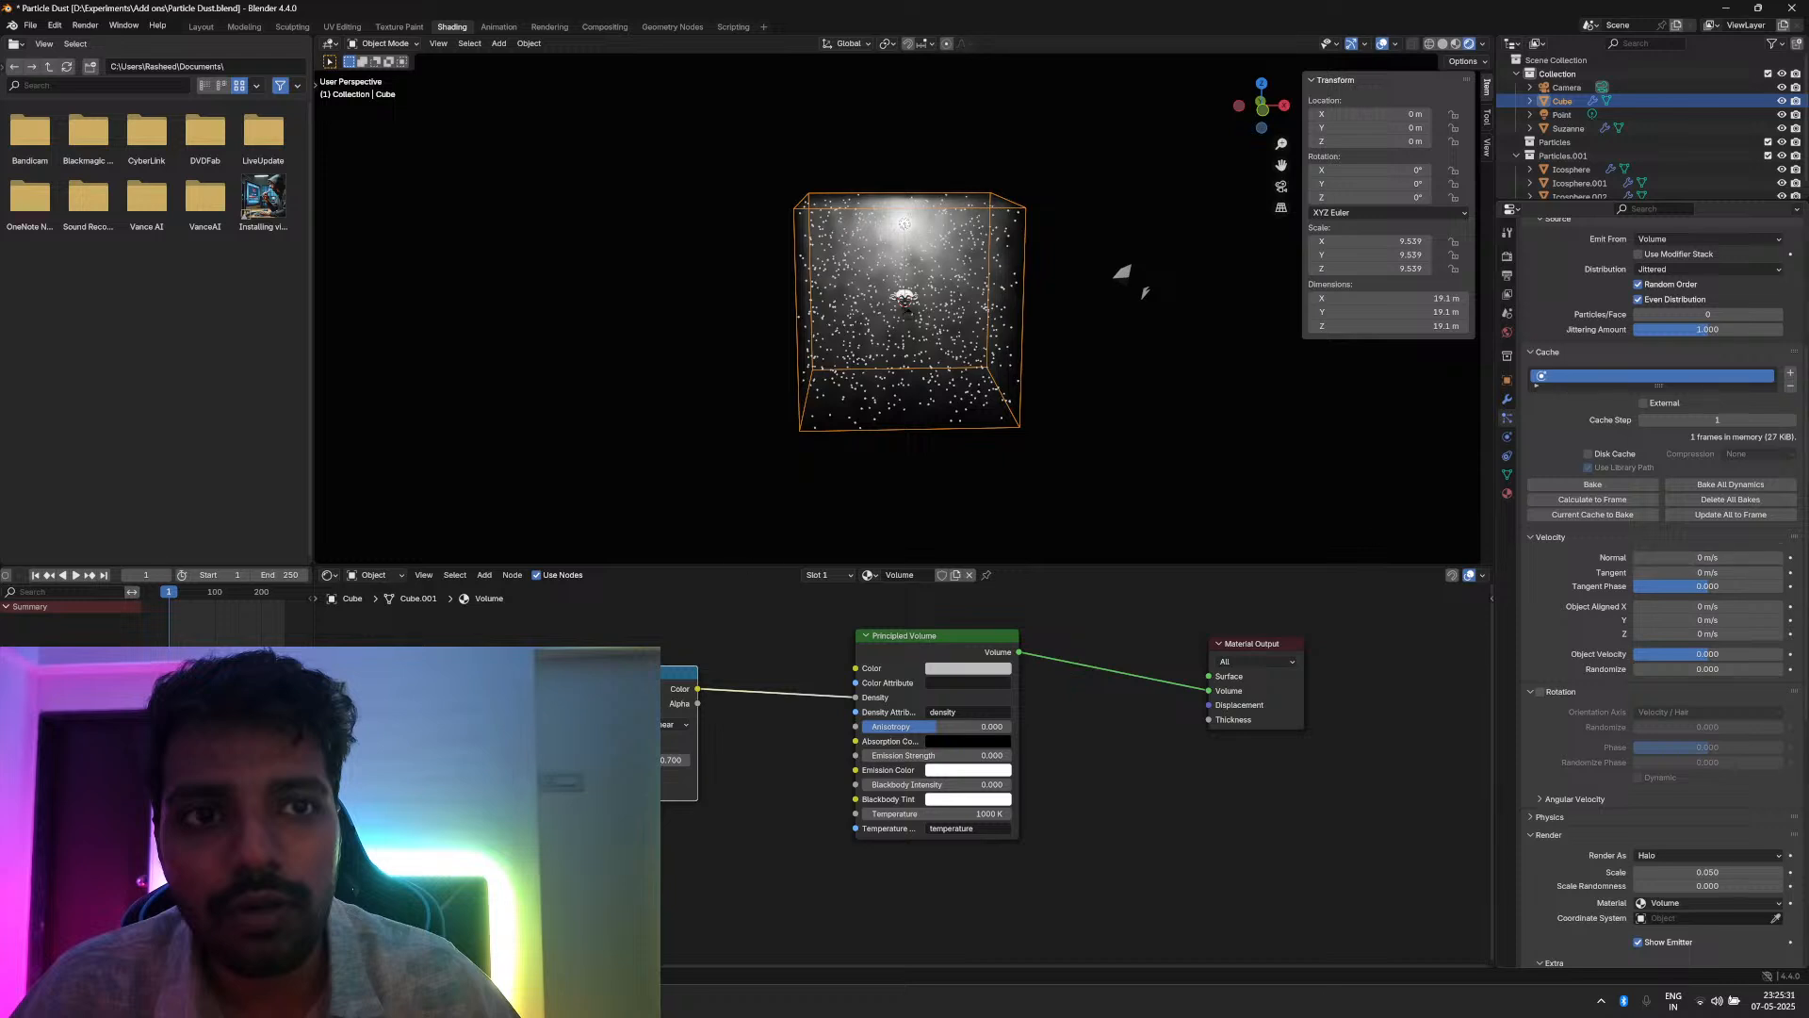
Step: Set the gravity field weight of the dust particles to 0
{"action": "scroll", "coordinate": [1605, 629], "scroll_direction": "down", "scroll_amount": 10}
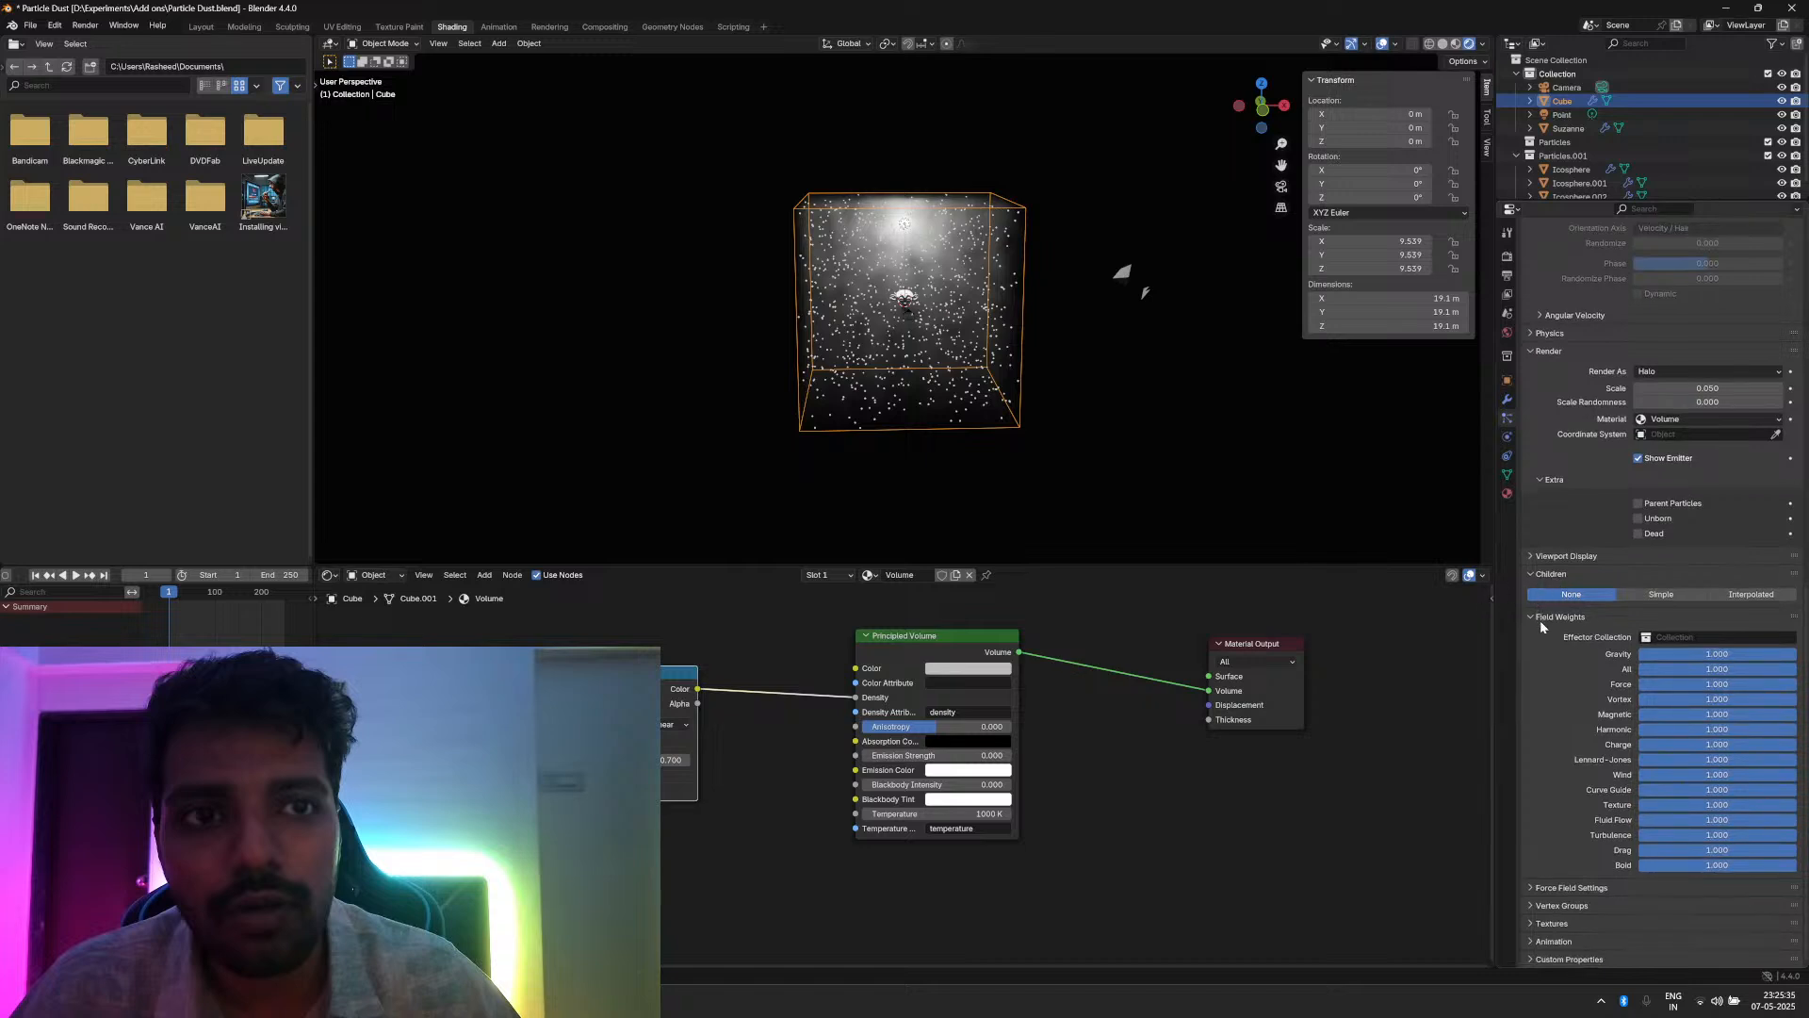
{"action": "left_click", "coordinate": [1685, 653]}
{"action": "type", "text": "0"}
{"action": "key", "text": "Return"}
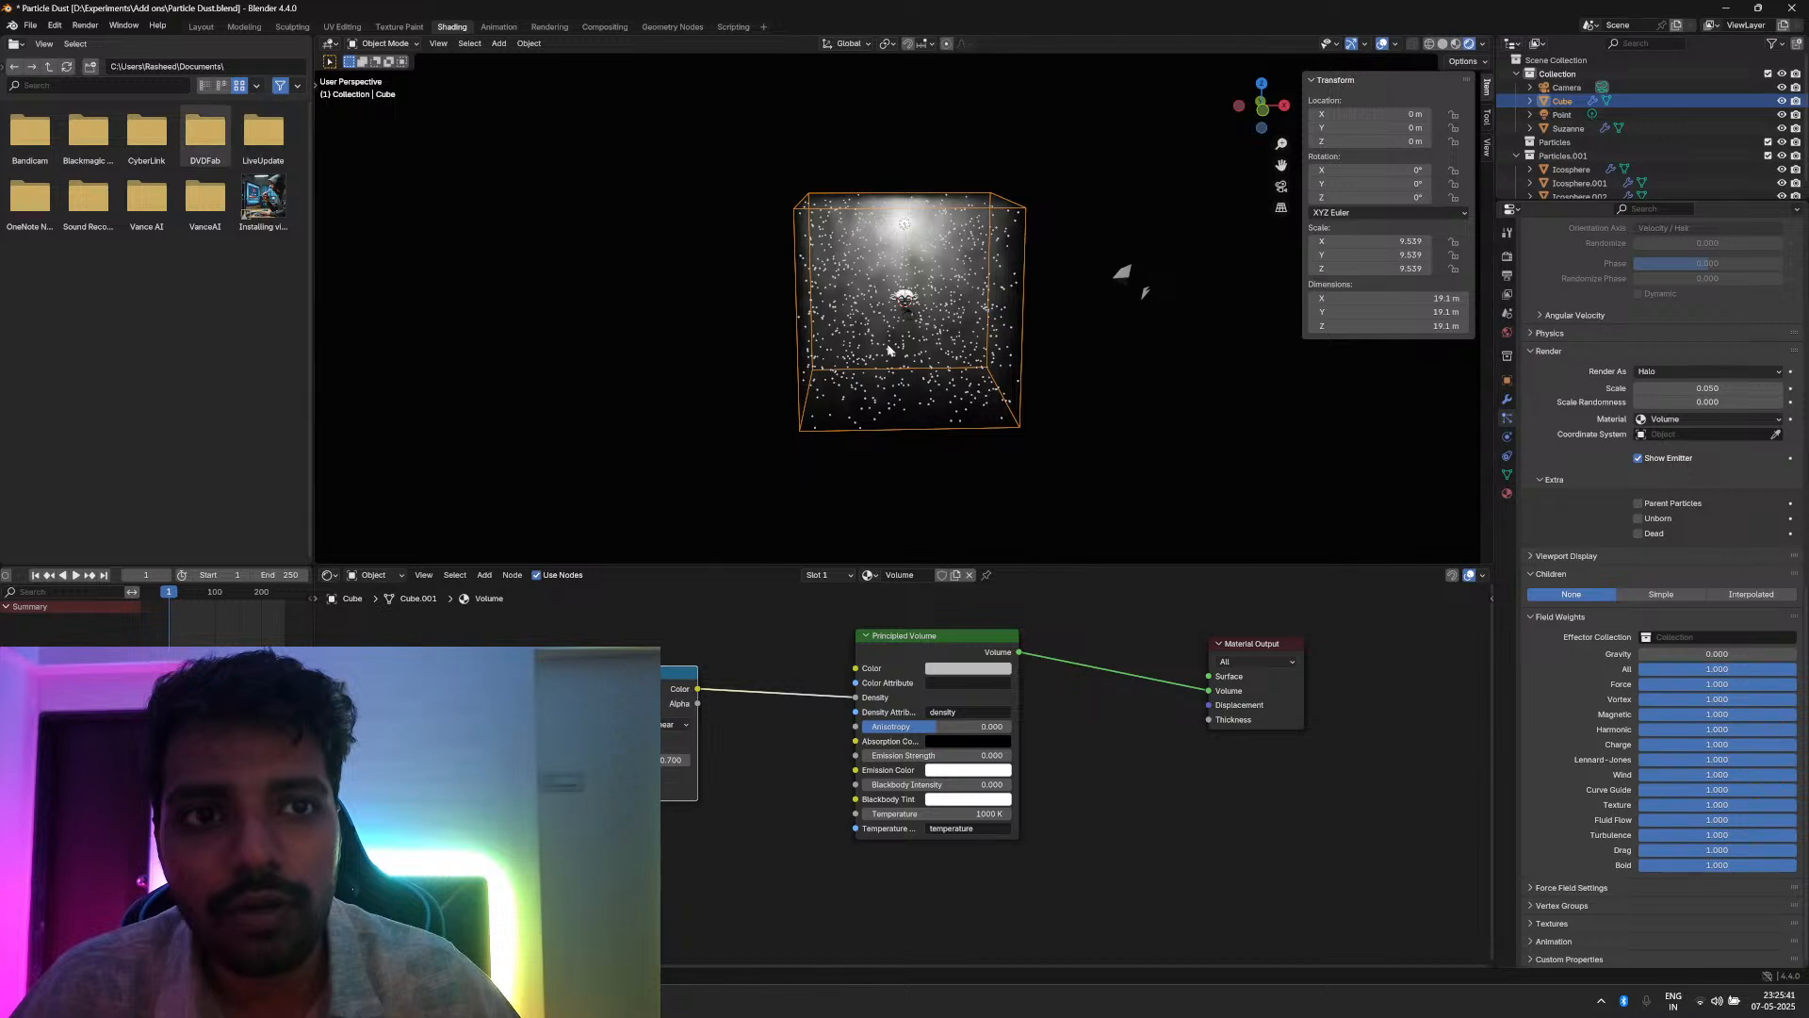
Step: Play the animation up to frame 134 and examine the particles' motion inside the cube
{"action": "scroll", "coordinate": [805, 362], "scroll_direction": "down", "scroll_amount": 2}
{"action": "middle_click_drag", "start_coordinate": [804, 362], "coordinate": [800, 348]}
{"action": "key", "text": "space"}
{"action": "scroll", "coordinate": [798, 361], "scroll_direction": "up", "scroll_amount": 5}
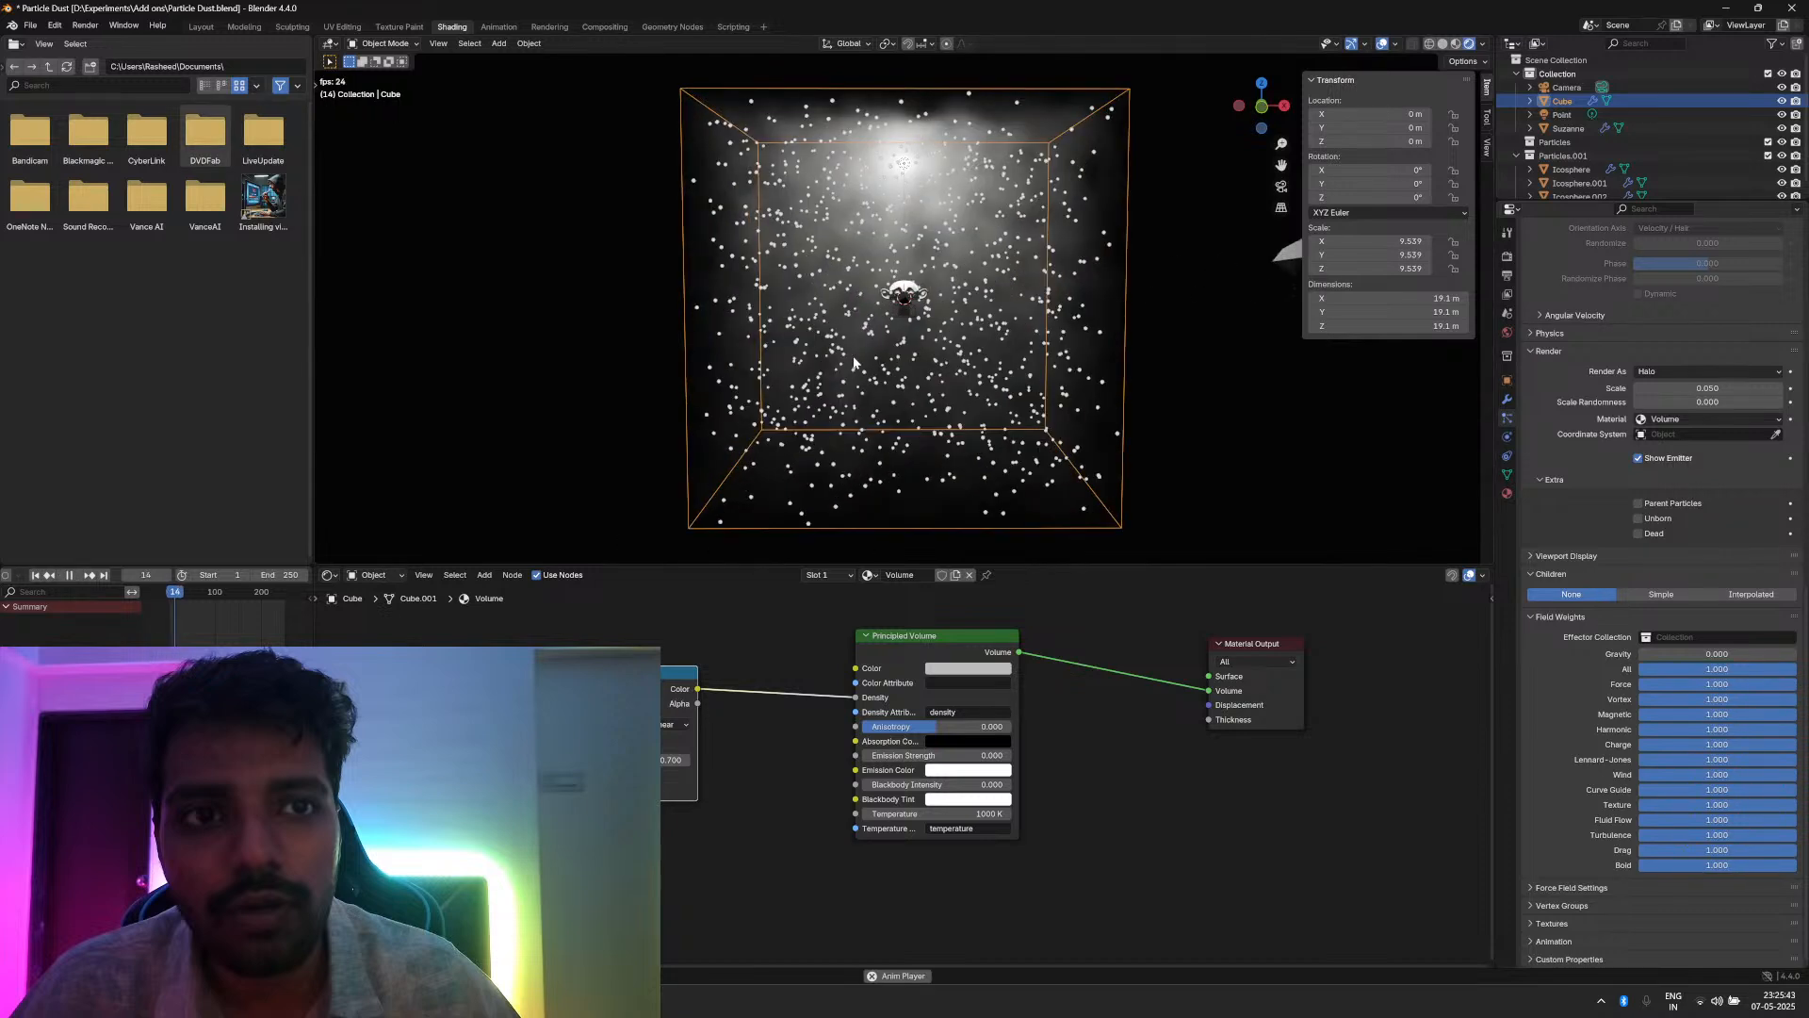
{"action": "scroll", "coordinate": [856, 356], "scroll_direction": "up", "scroll_amount": 2}
{"action": "scroll", "coordinate": [856, 356], "scroll_direction": "down", "scroll_amount": 3}
{"action": "scroll", "coordinate": [855, 356], "scroll_direction": "up", "scroll_amount": 4}
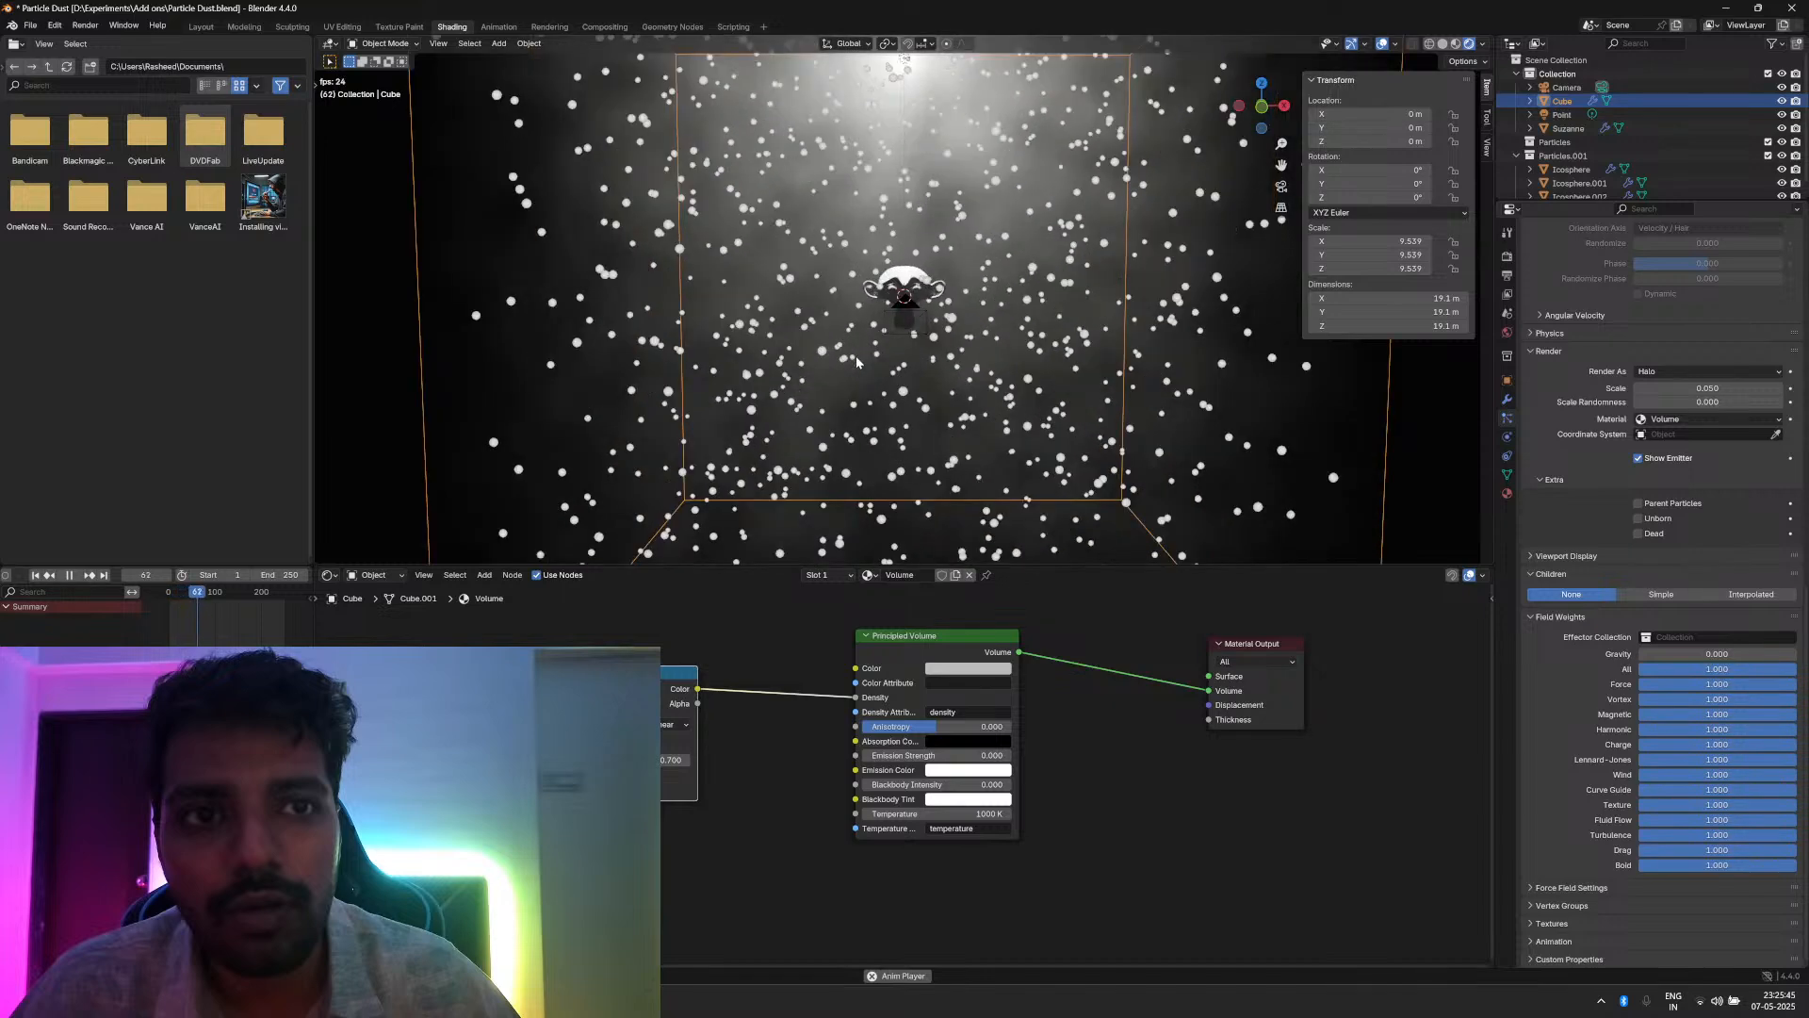
{"action": "scroll", "coordinate": [856, 344], "scroll_direction": "down", "scroll_amount": 5}
{"action": "middle_click_drag", "start_coordinate": [857, 342], "coordinate": [870, 352]}
{"action": "key", "text": "space"}
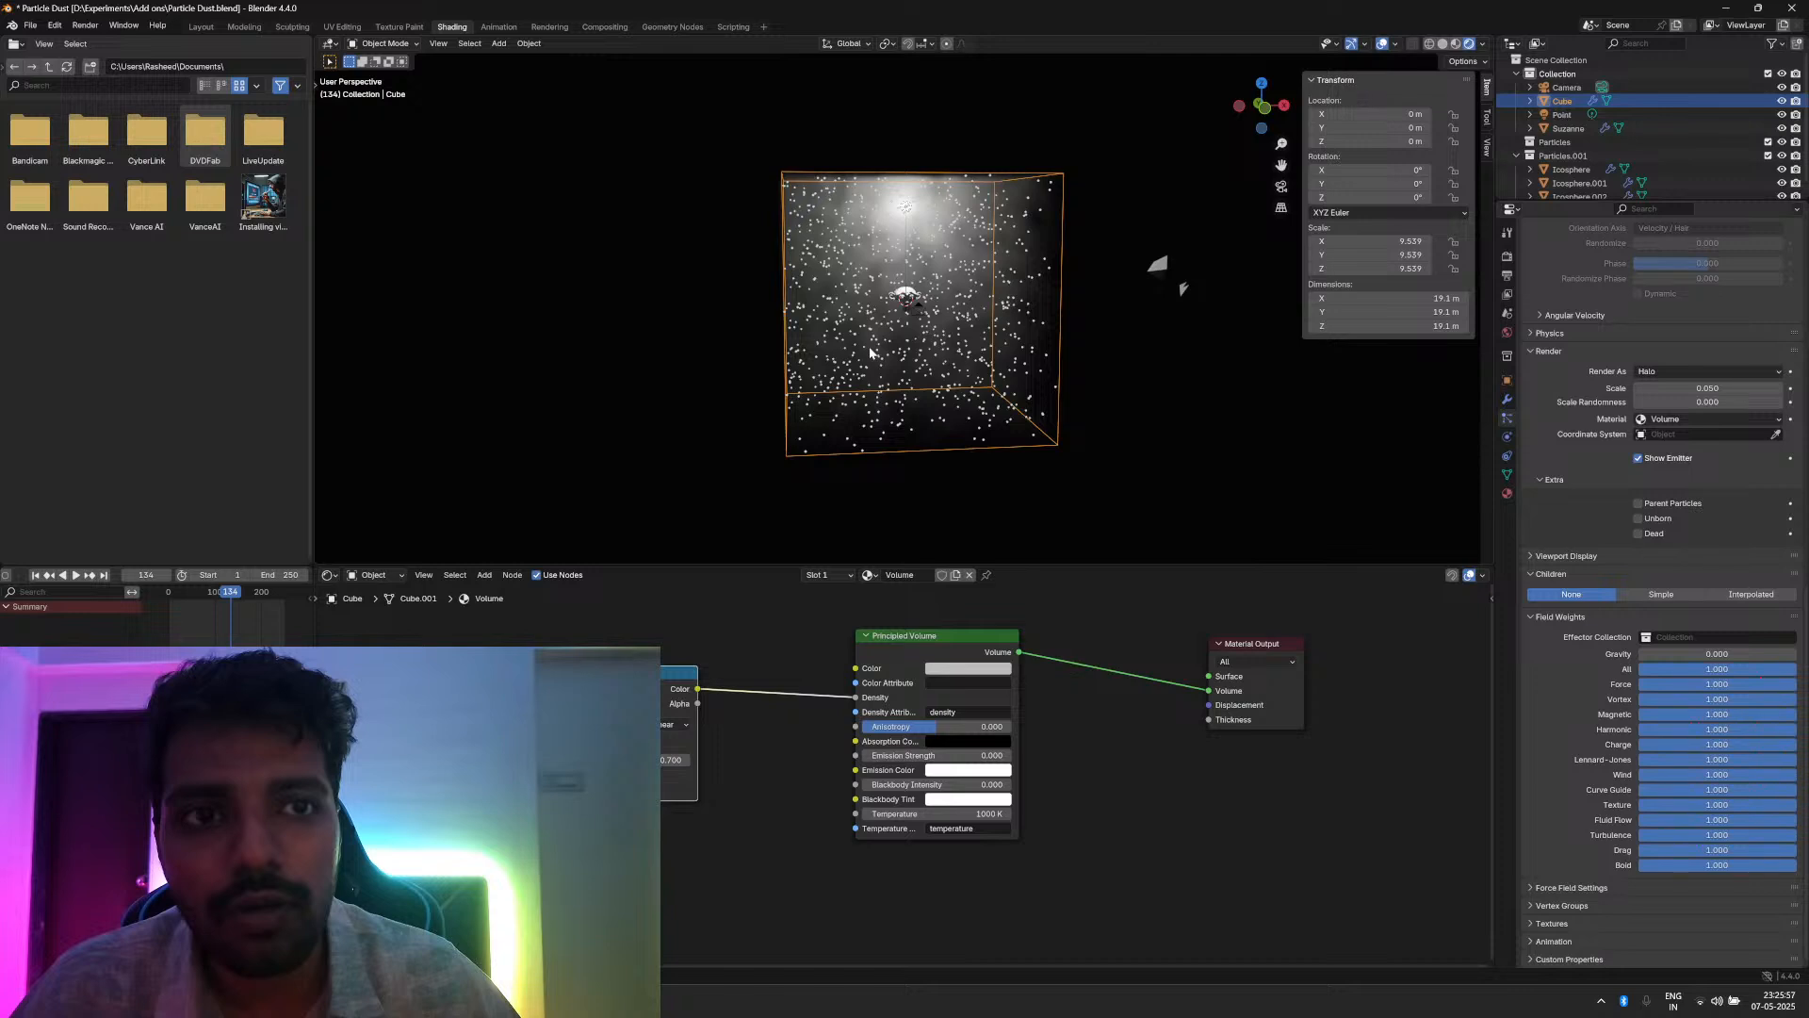
{"action": "scroll", "coordinate": [890, 339], "scroll_direction": "up", "scroll_amount": 6}
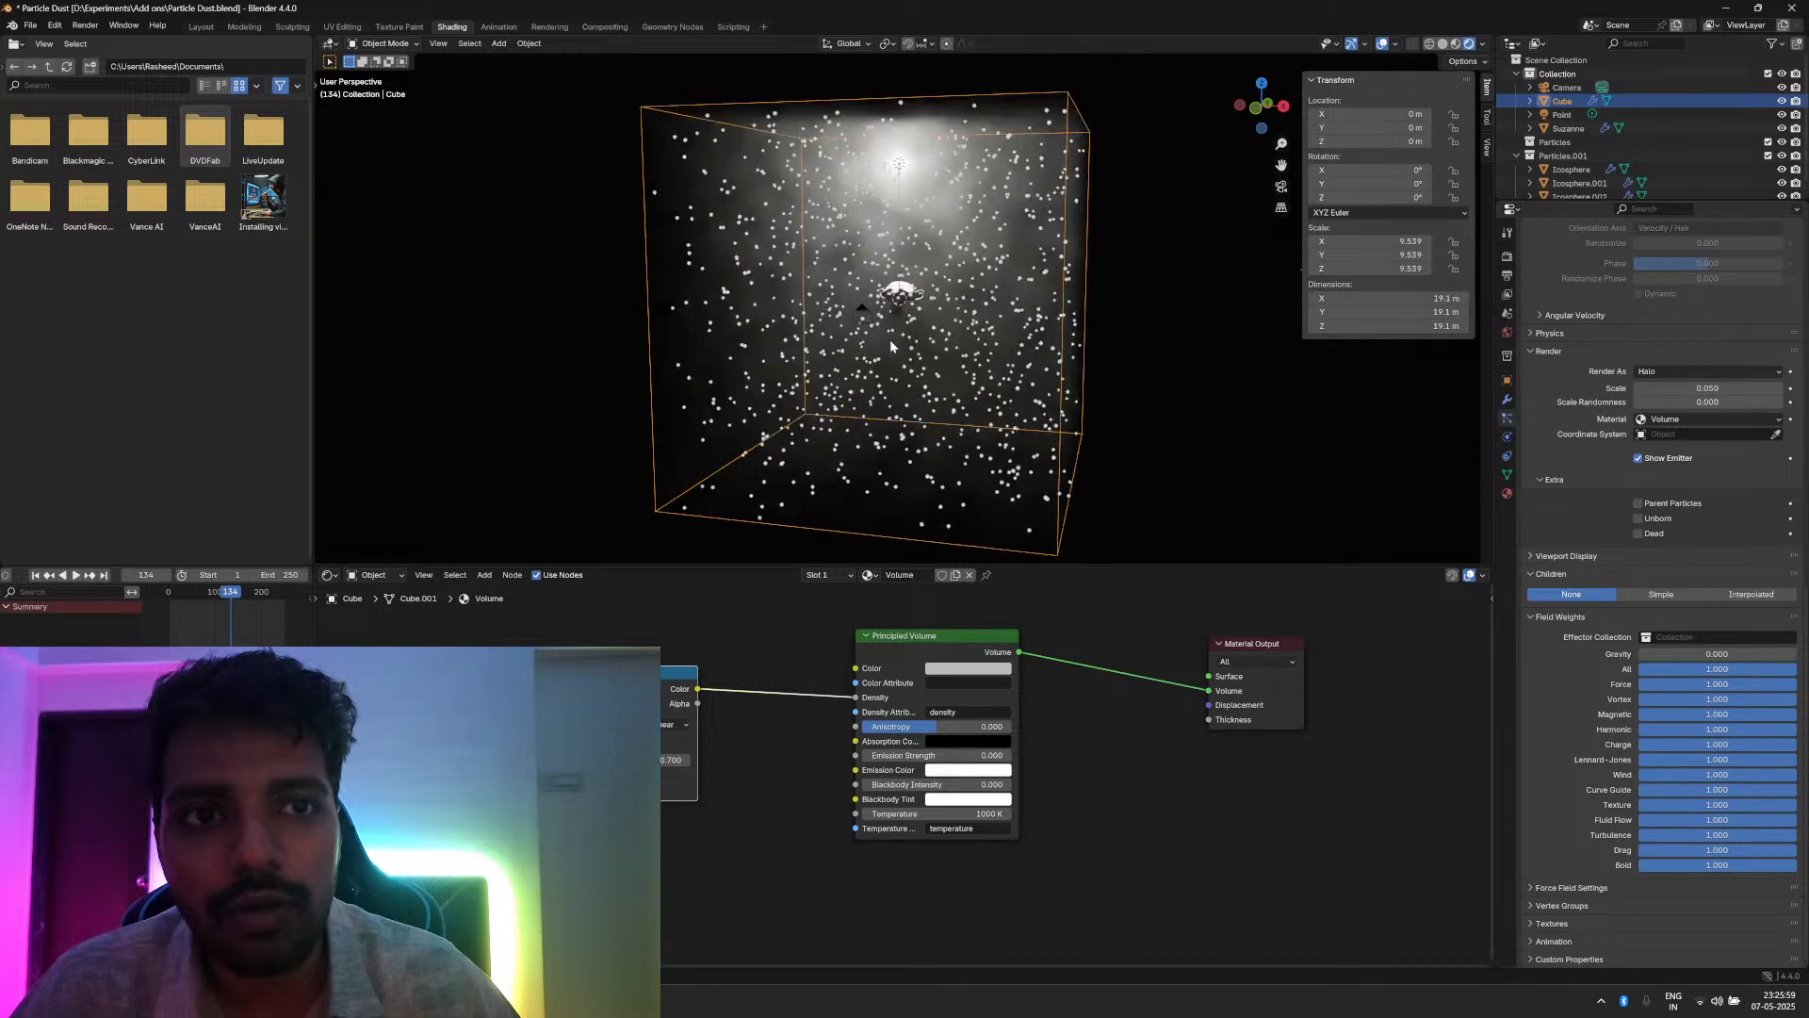
Step: Add a Turbulence force field at the scene's origin
{"action": "key", "text": "shift+a"}
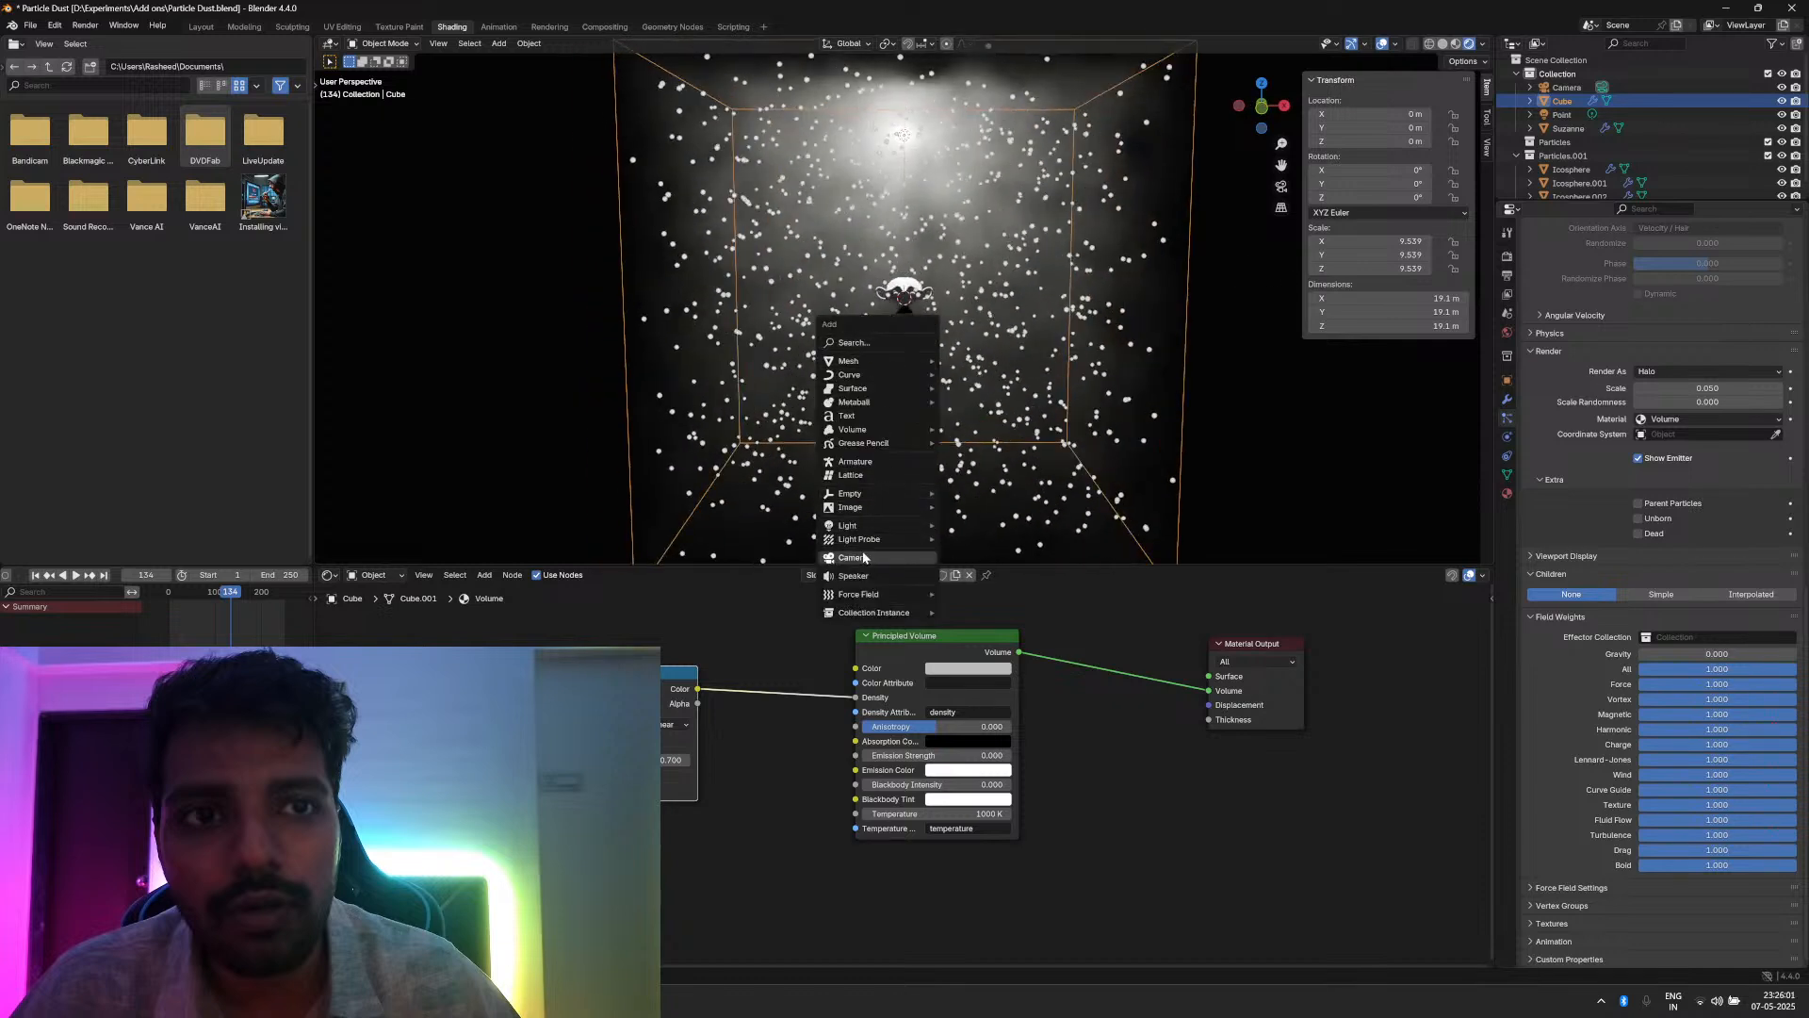
{"action": "mouse_move", "coordinate": [869, 544]}
{"action": "mouse_move", "coordinate": [864, 596]}
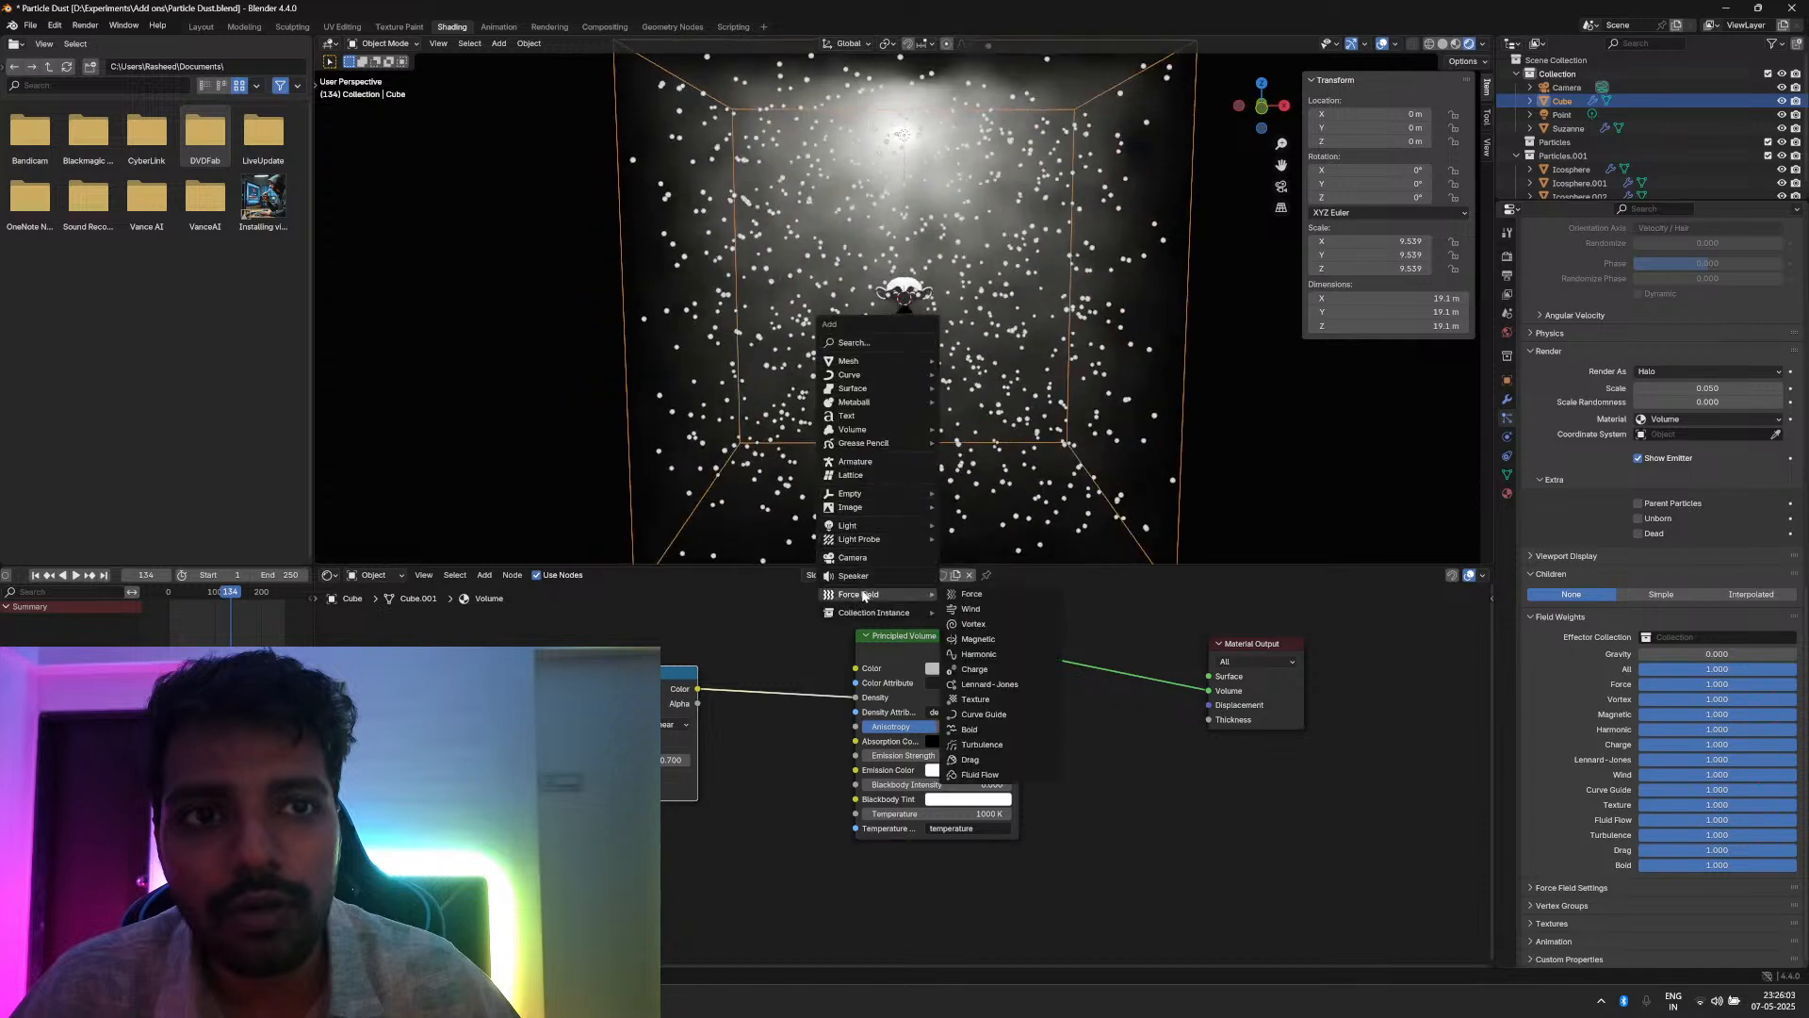
{"action": "left_click", "coordinate": [977, 745]}
{"action": "scroll", "coordinate": [941, 373], "scroll_direction": "up", "scroll_amount": 1}
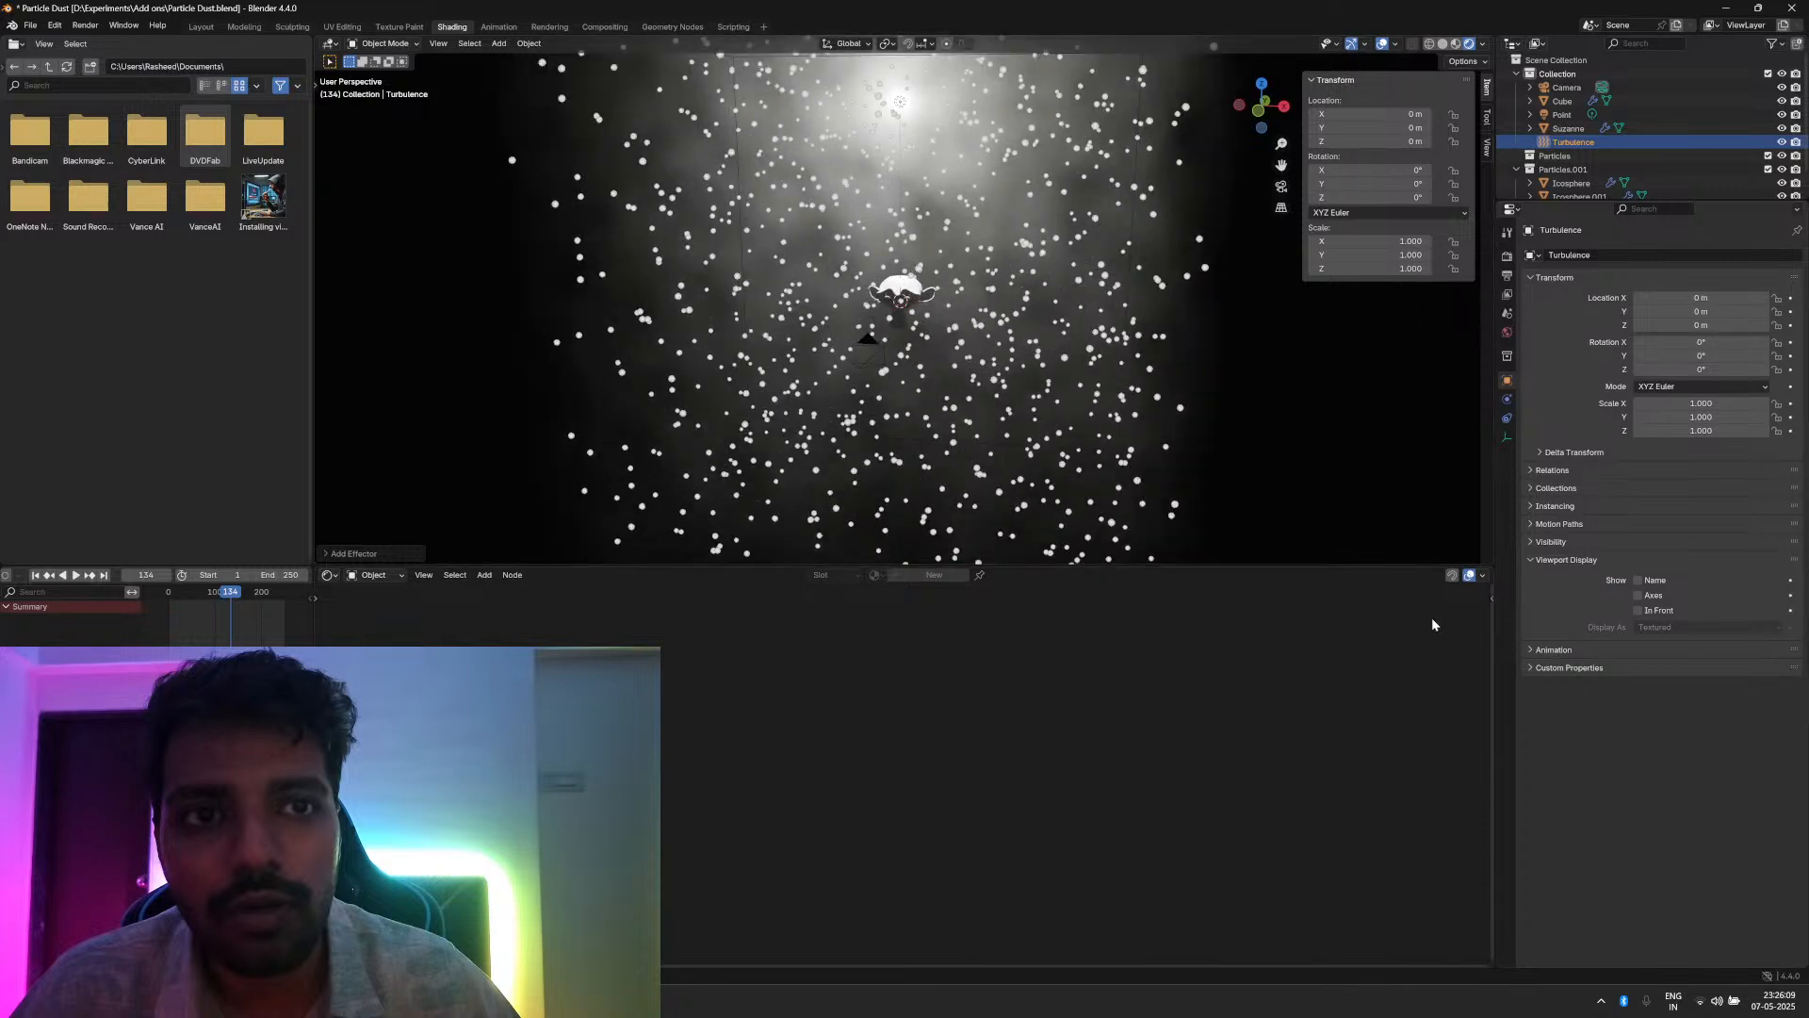
Step: Set the flow of the Turbulence force field to 1
{"action": "left_click", "coordinate": [1507, 399]}
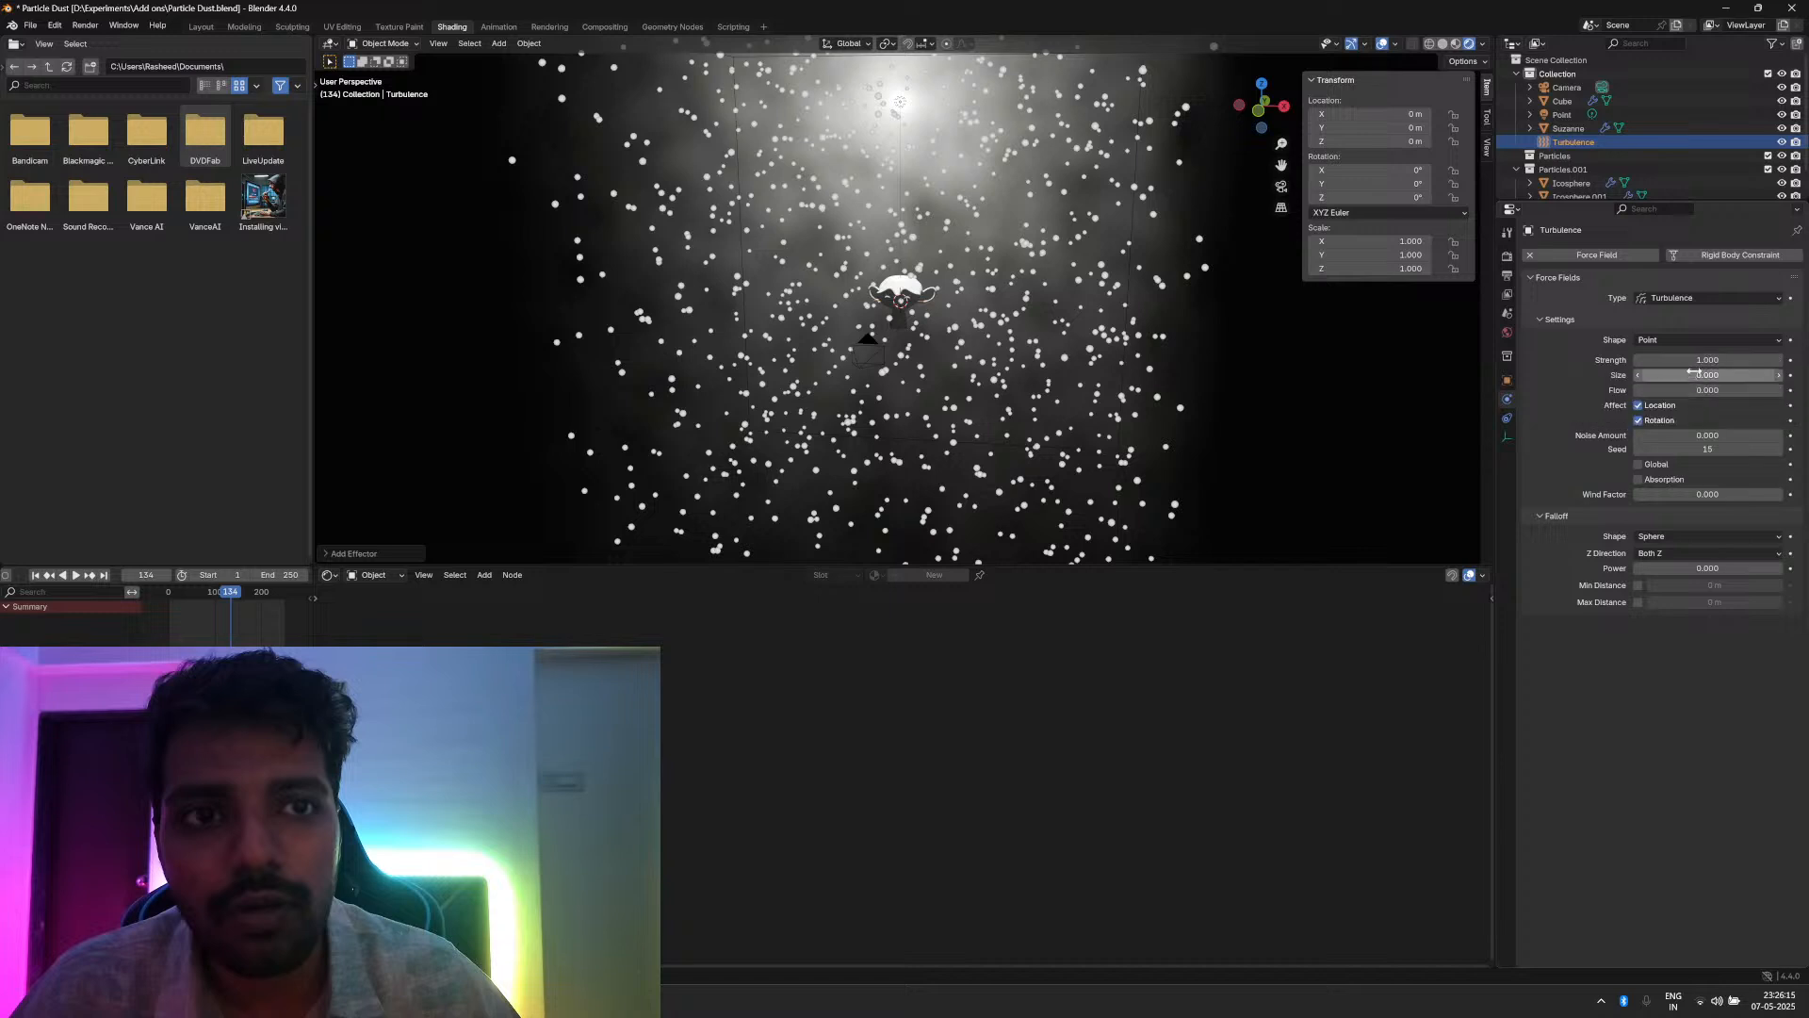
{"action": "left_click", "coordinate": [1695, 391]}
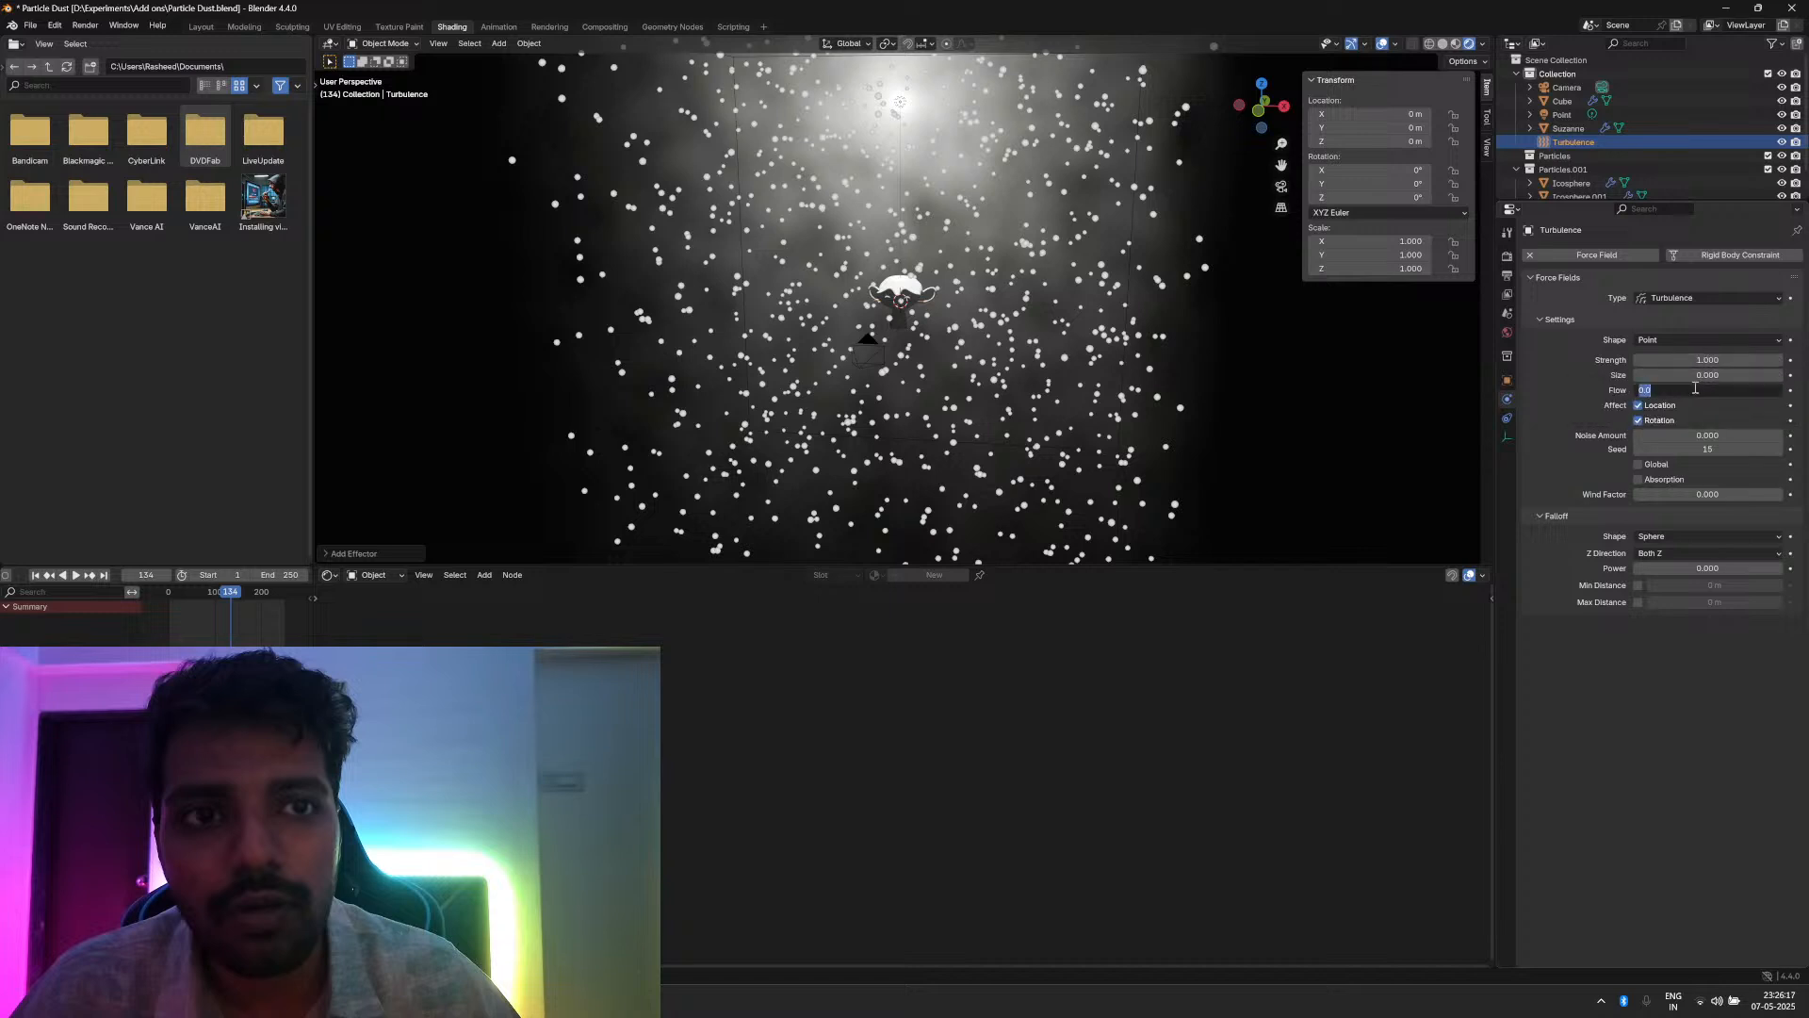
{"action": "type", "text": "1"}
{"action": "key", "text": "Return"}
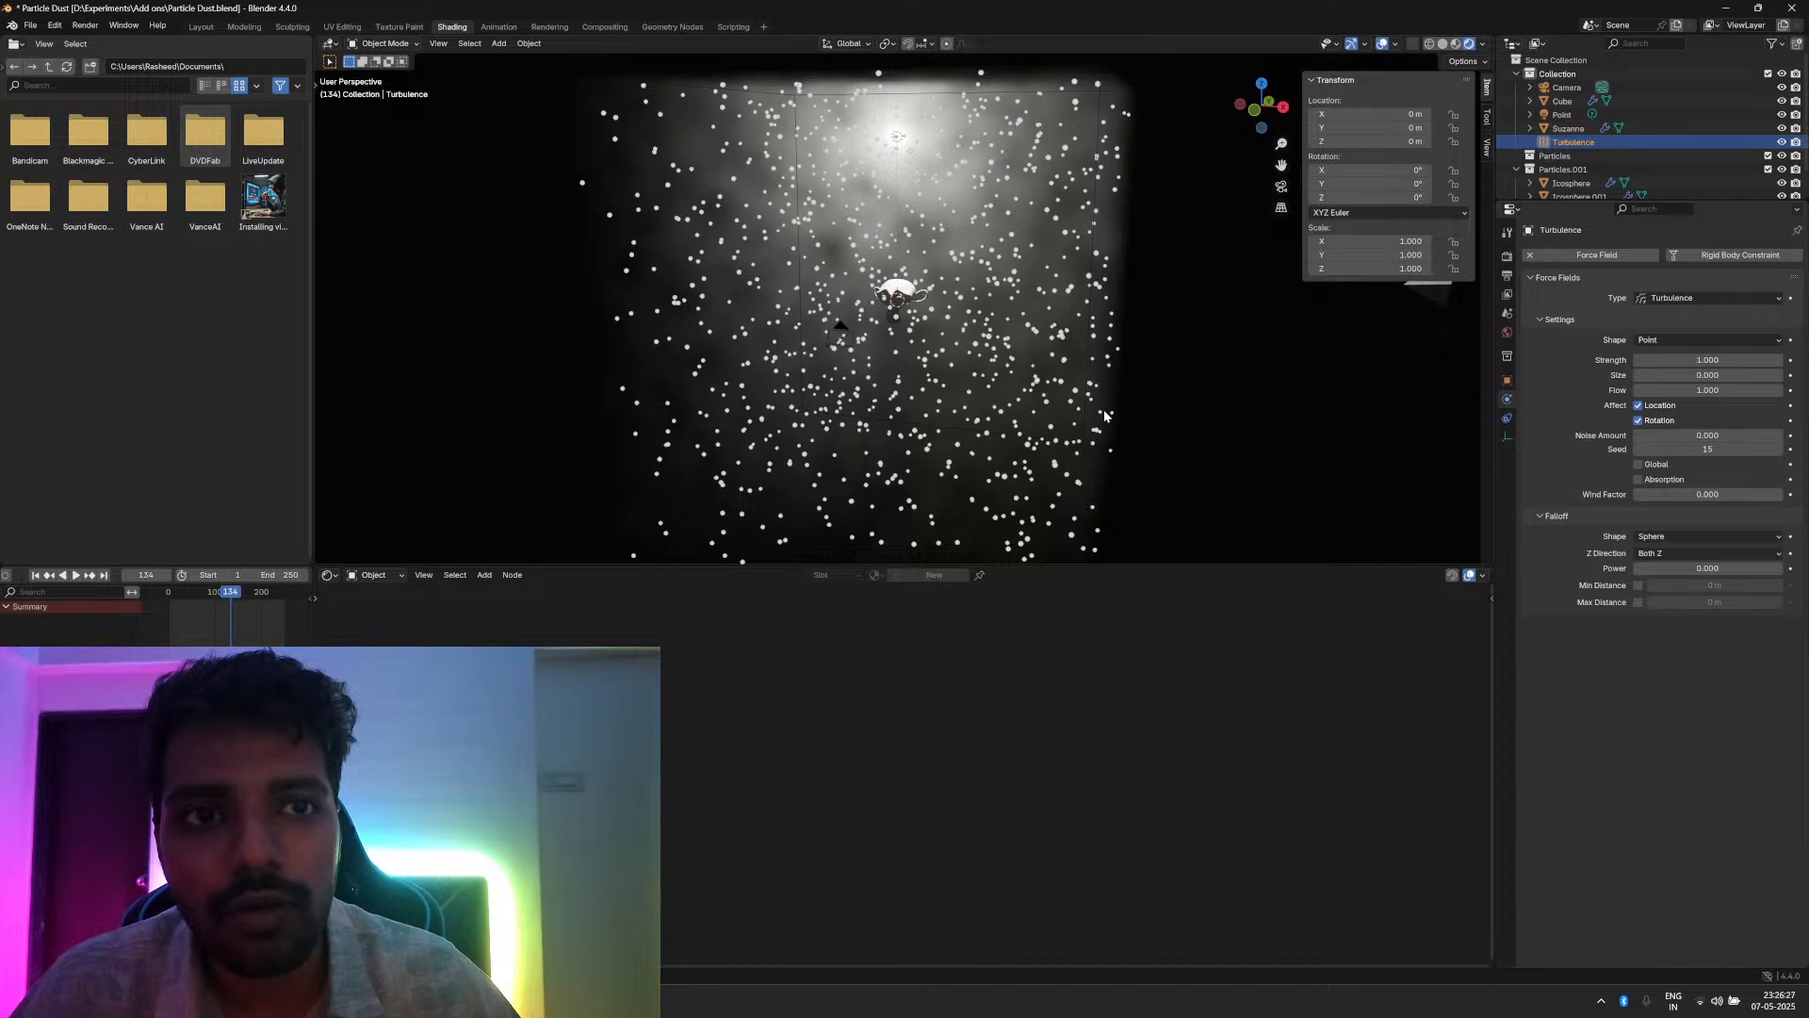
Step: Play the animation and examine how the turbulence moves the dust particles
{"action": "middle_click_drag", "start_coordinate": [858, 432], "coordinate": [886, 418]}
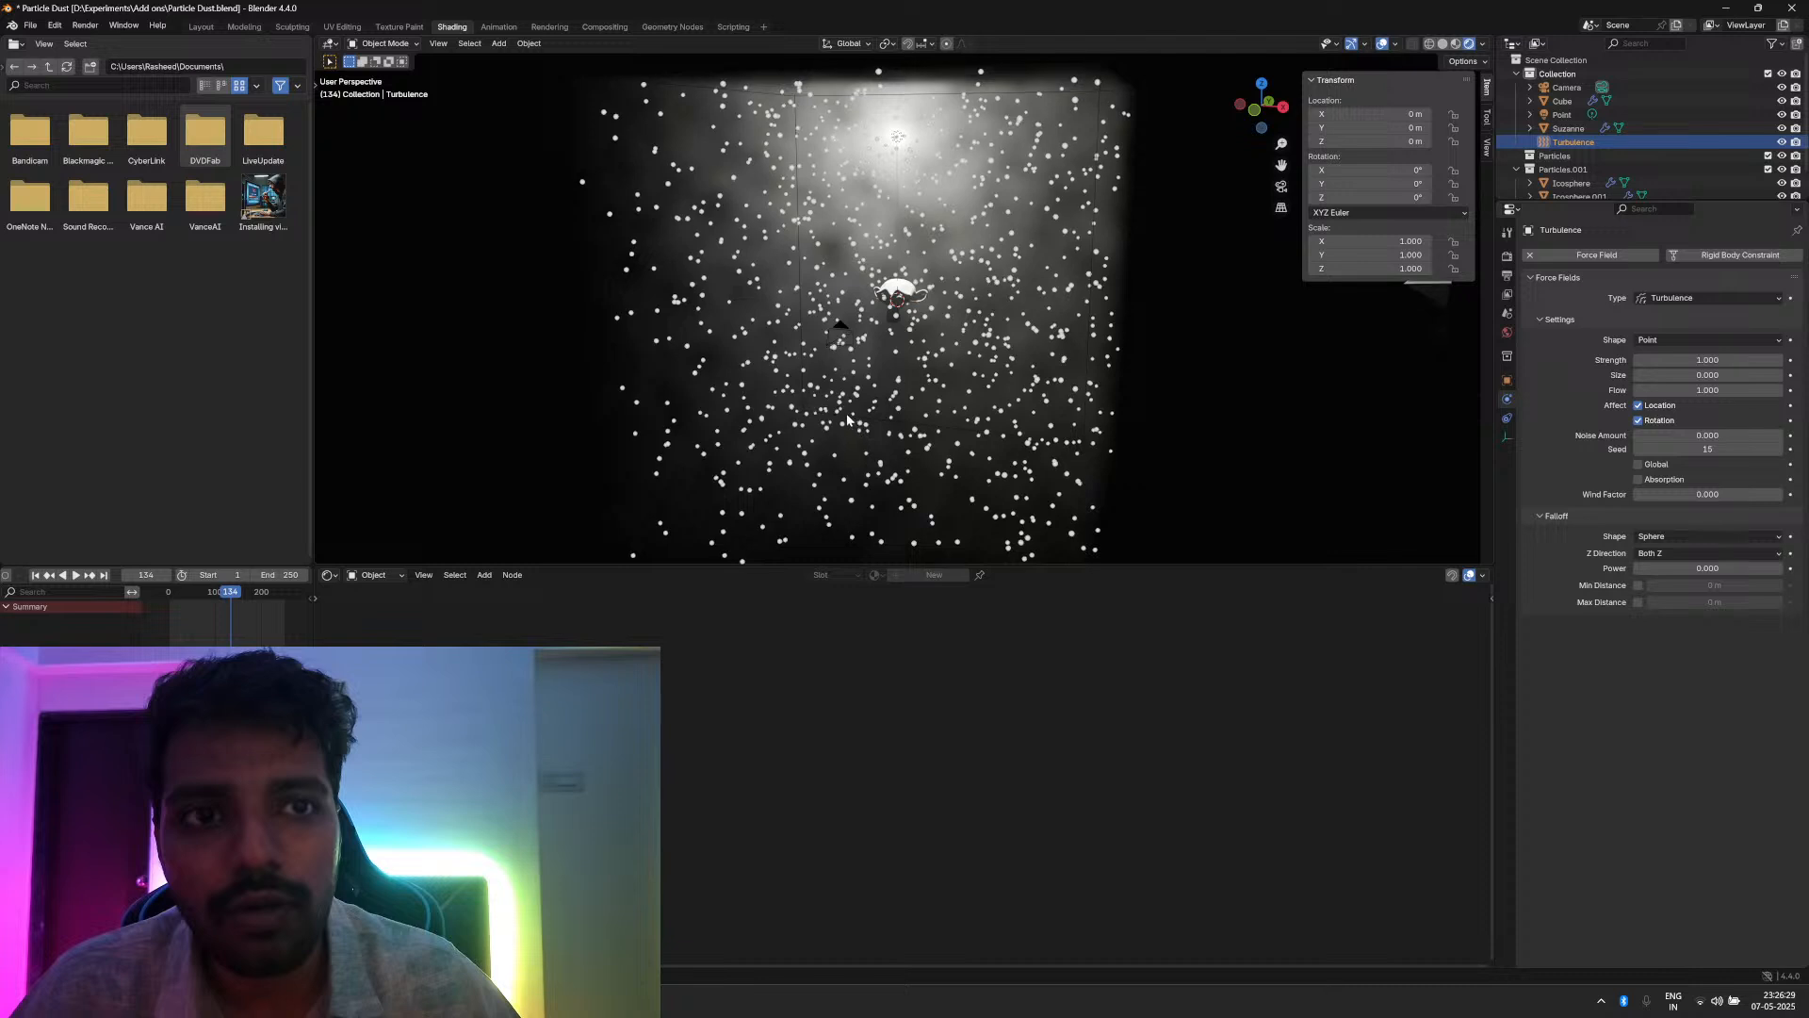
{"action": "scroll", "coordinate": [856, 404], "scroll_direction": "down", "scroll_amount": 1}
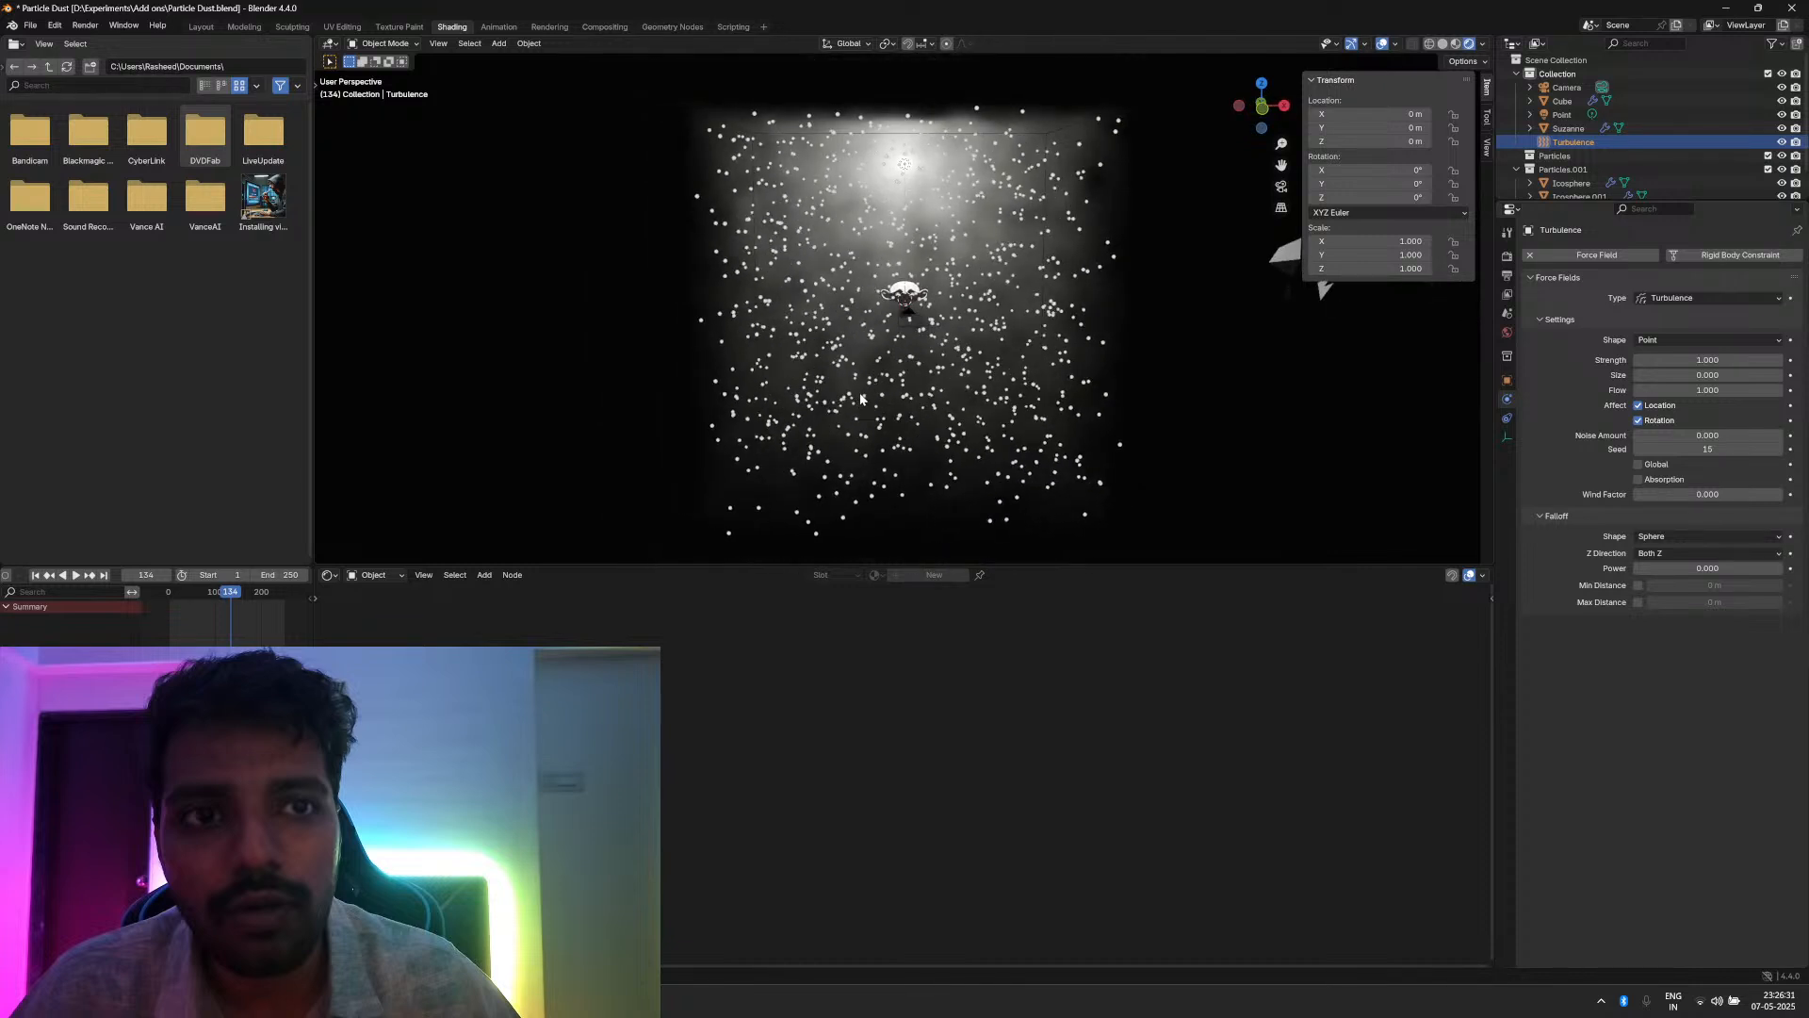
{"action": "scroll", "coordinate": [858, 401], "scroll_direction": "down", "scroll_amount": 1}
{"action": "key", "text": "space"}
{"action": "scroll", "coordinate": [860, 398], "scroll_direction": "up", "scroll_amount": 2}
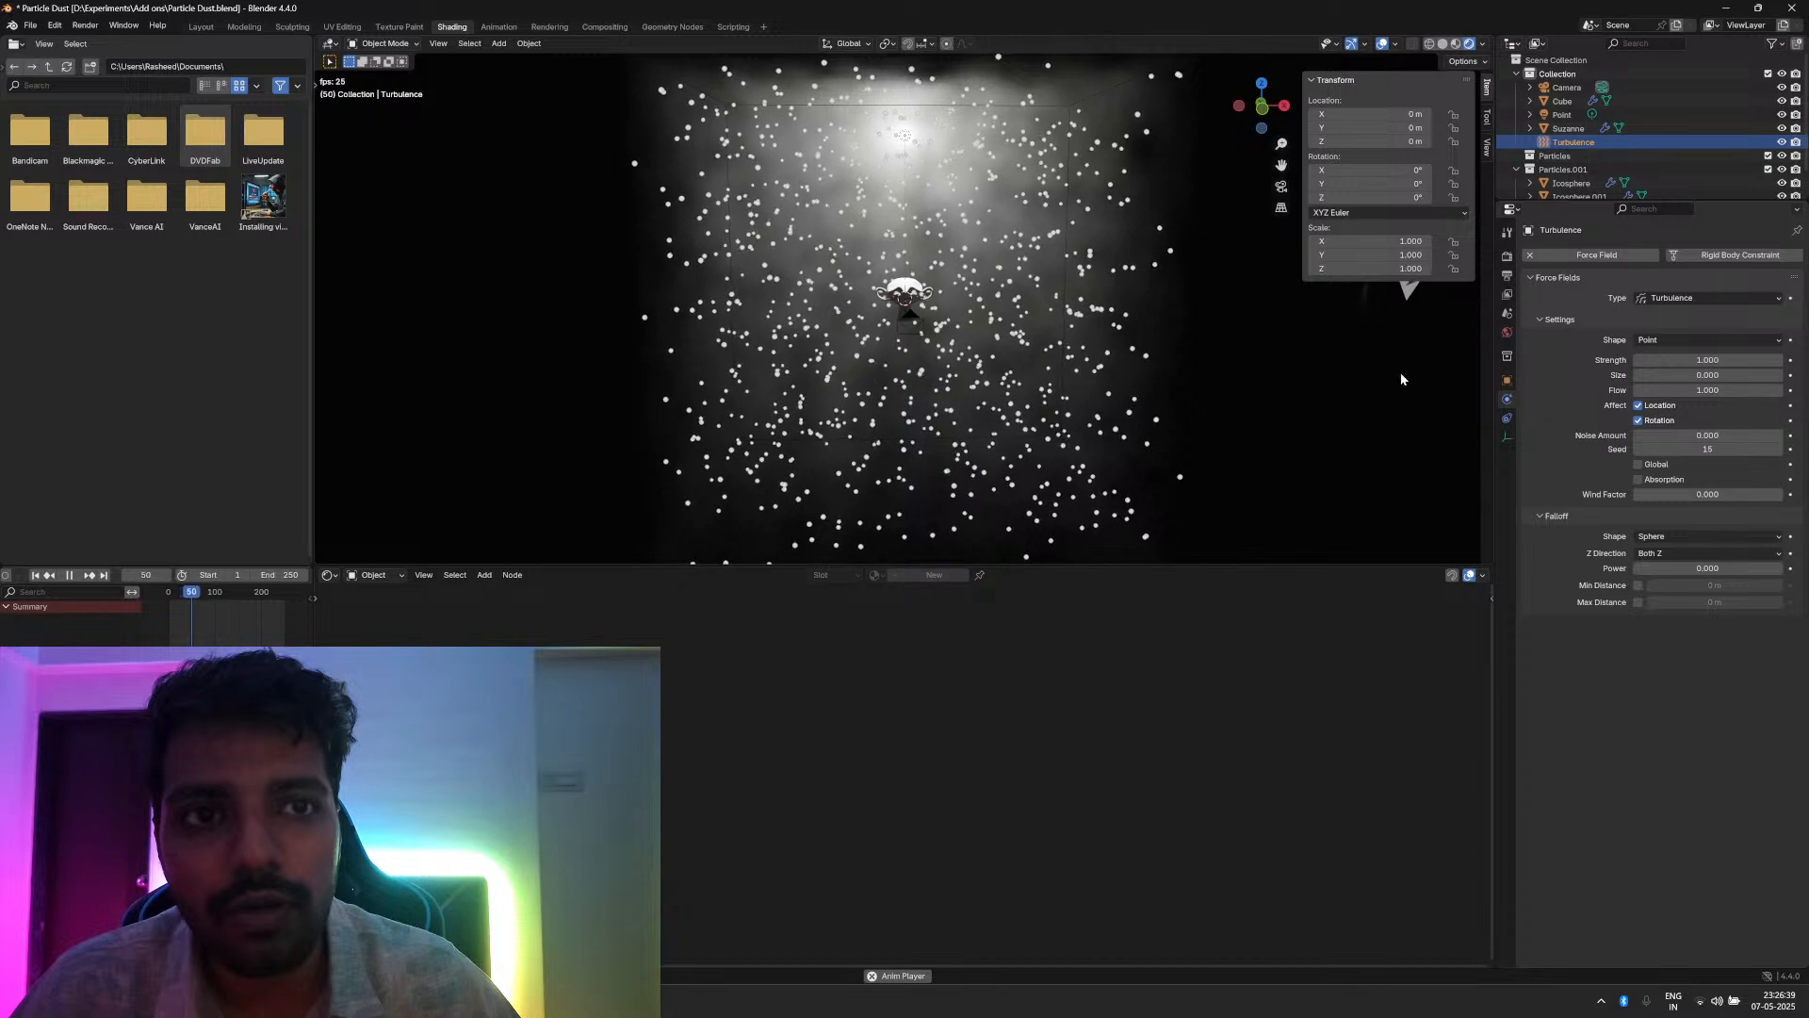
{"action": "left_click", "coordinate": [1507, 256]}
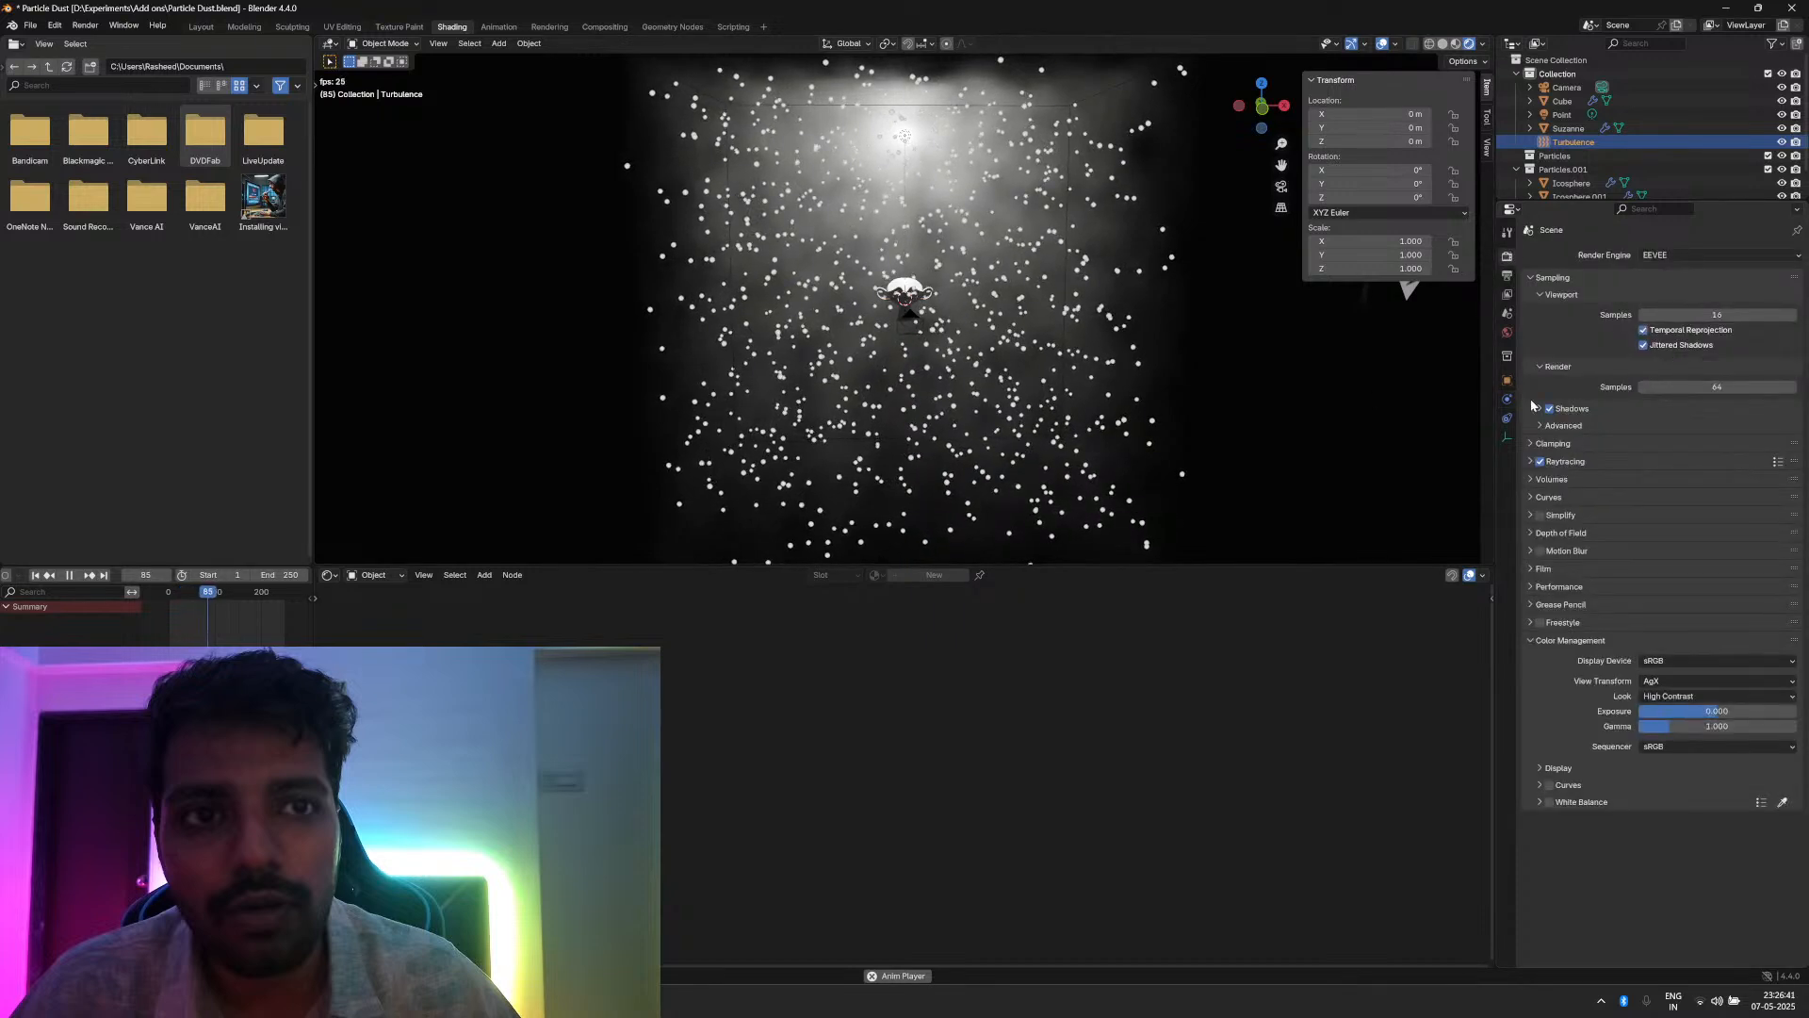
{"action": "left_click", "coordinate": [1508, 274]}
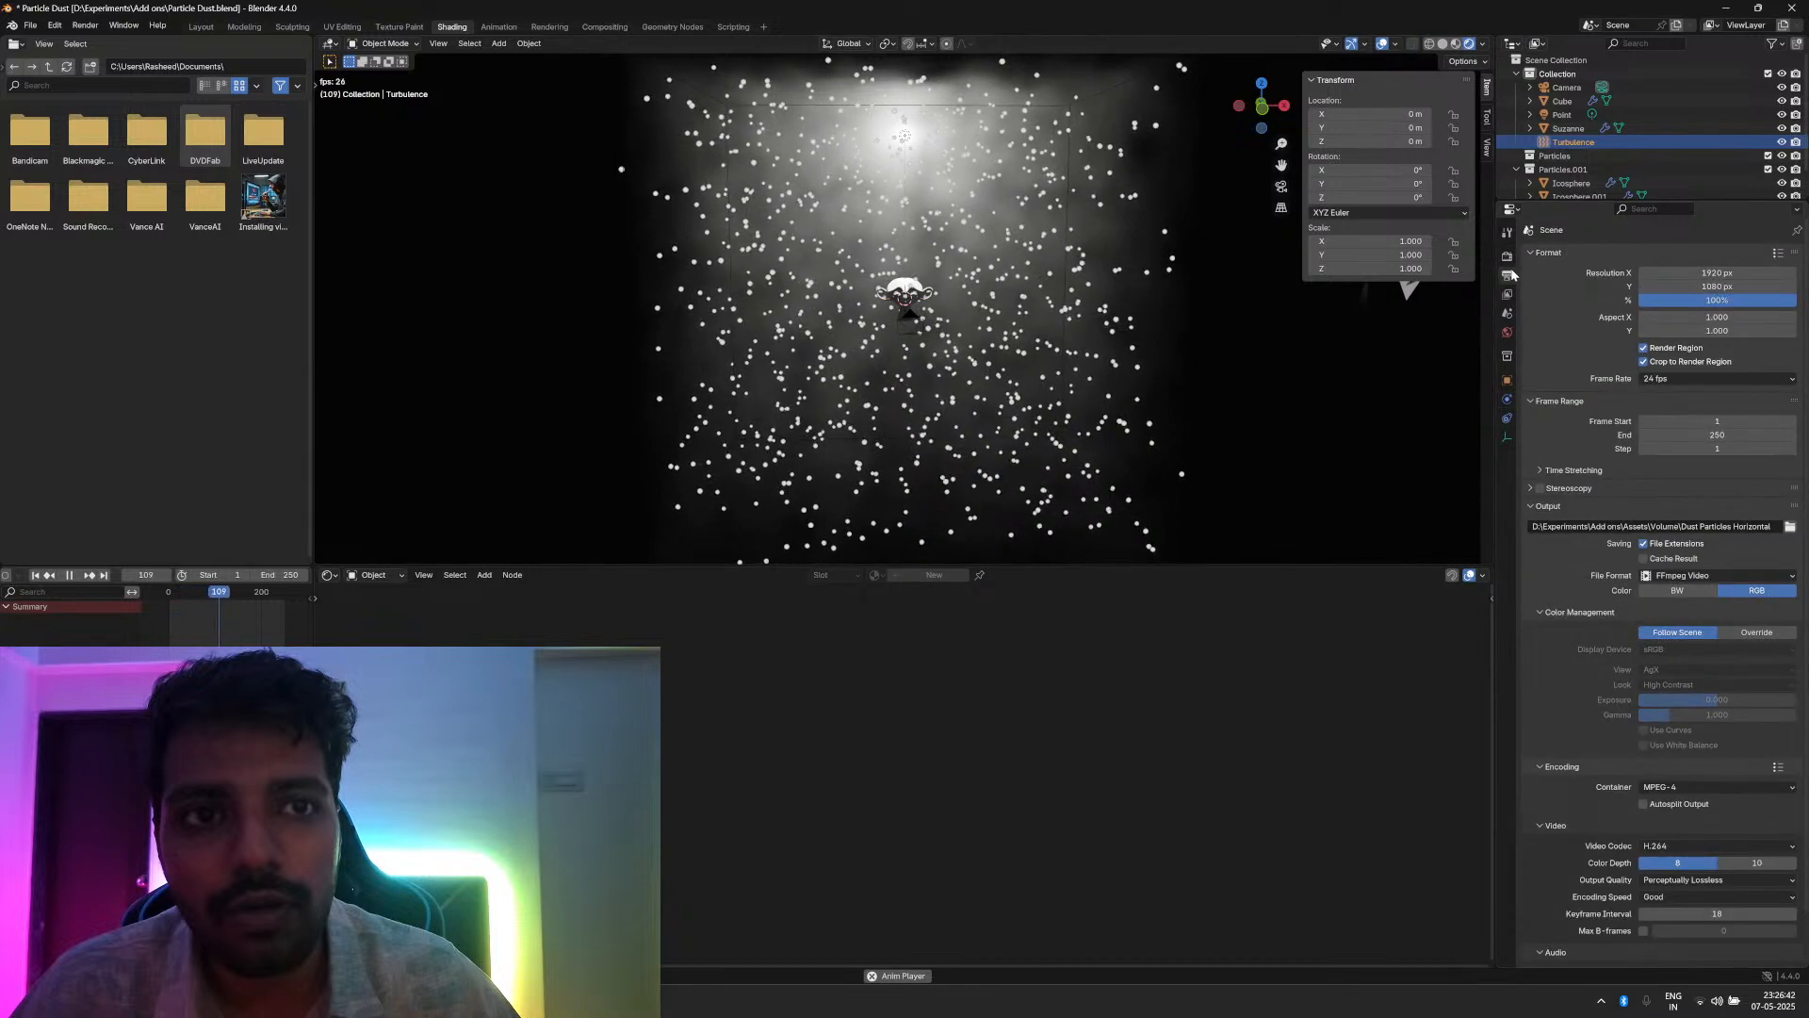
Step: Open the fog cube's particle settings, examine the moving dust from several angles, and stop the playback at frame 66
{"action": "left_click", "coordinate": [993, 356]}
{"action": "left_click", "coordinate": [1506, 417]}
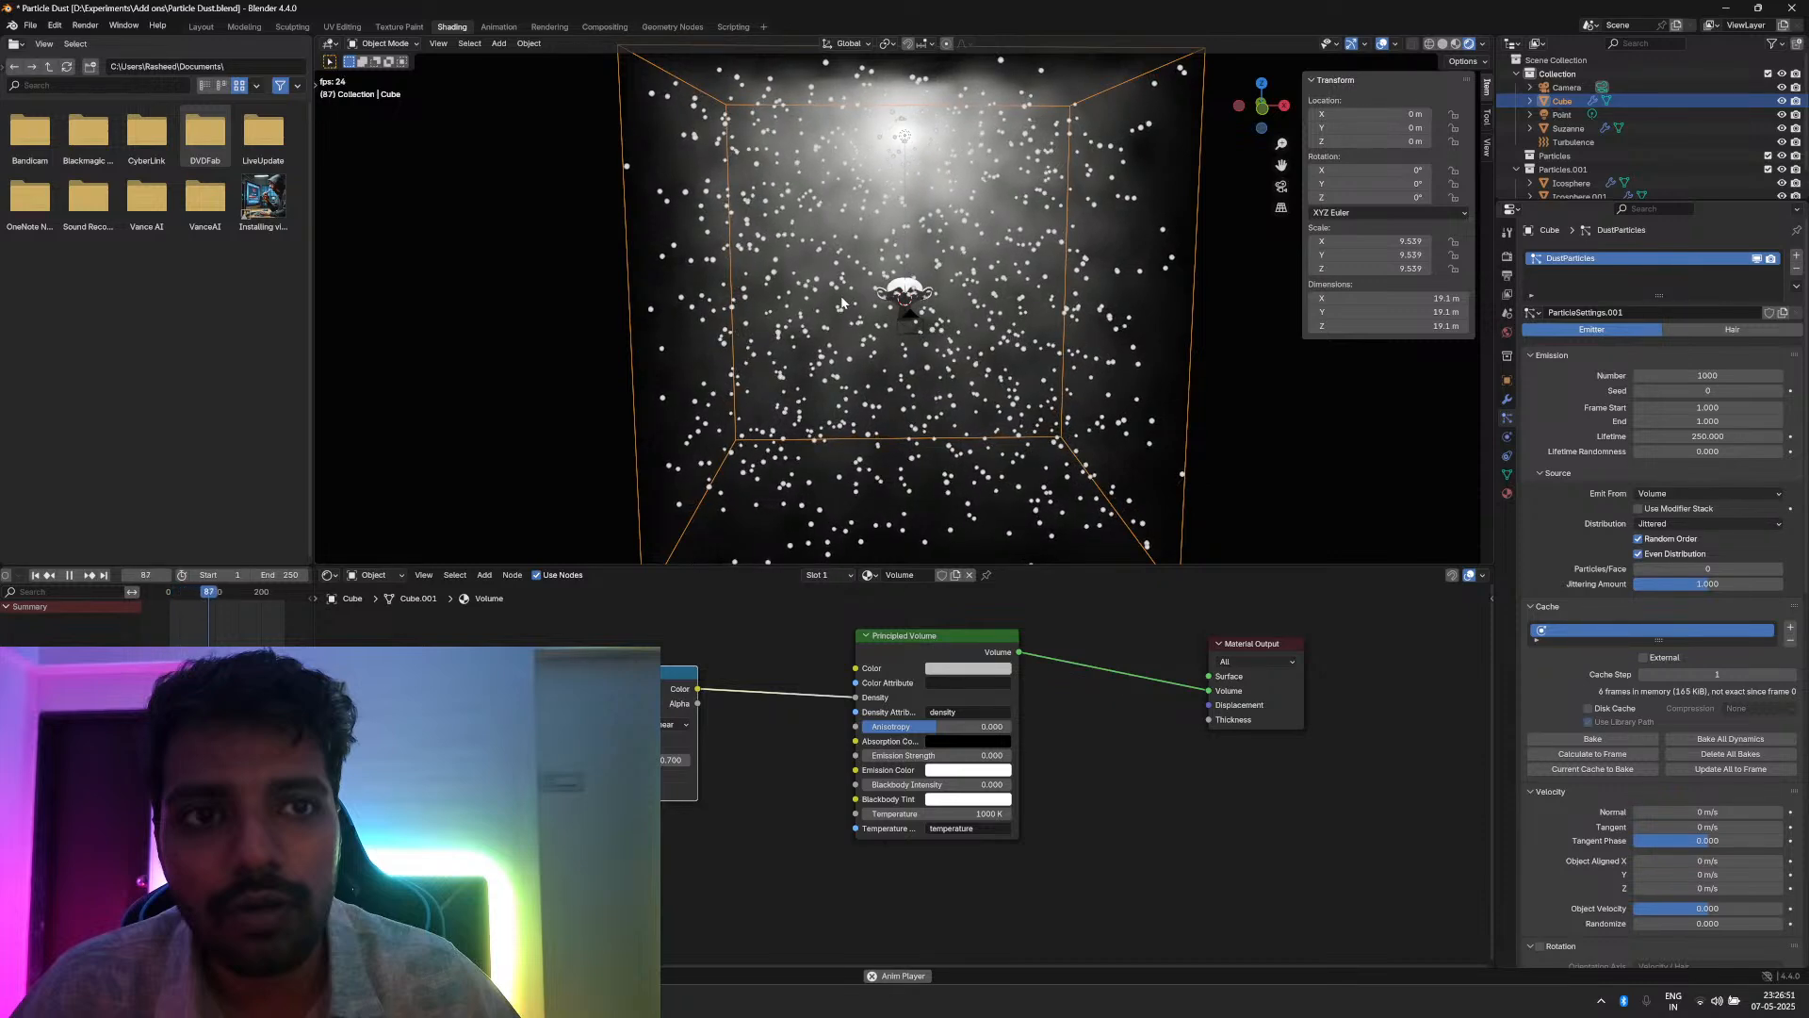
{"action": "middle_click_drag", "start_coordinate": [843, 302], "coordinate": [885, 294]}
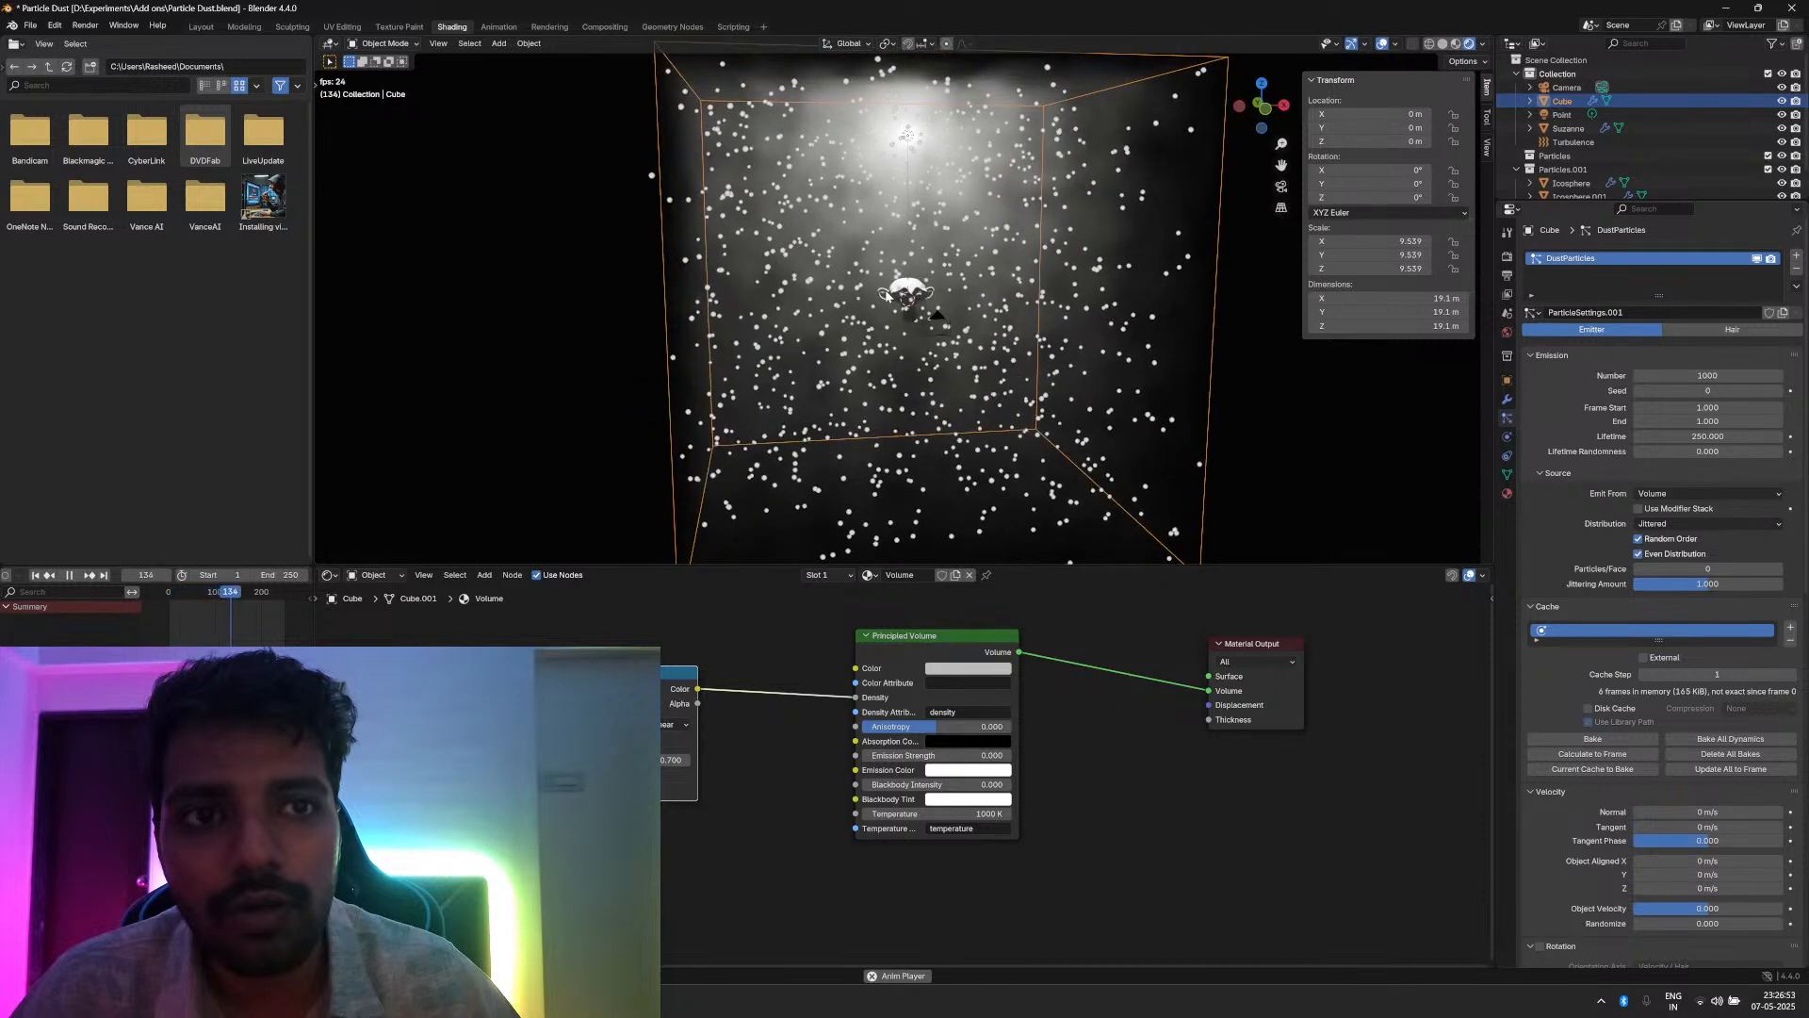
{"action": "scroll", "coordinate": [886, 294], "scroll_direction": "down", "scroll_amount": 4}
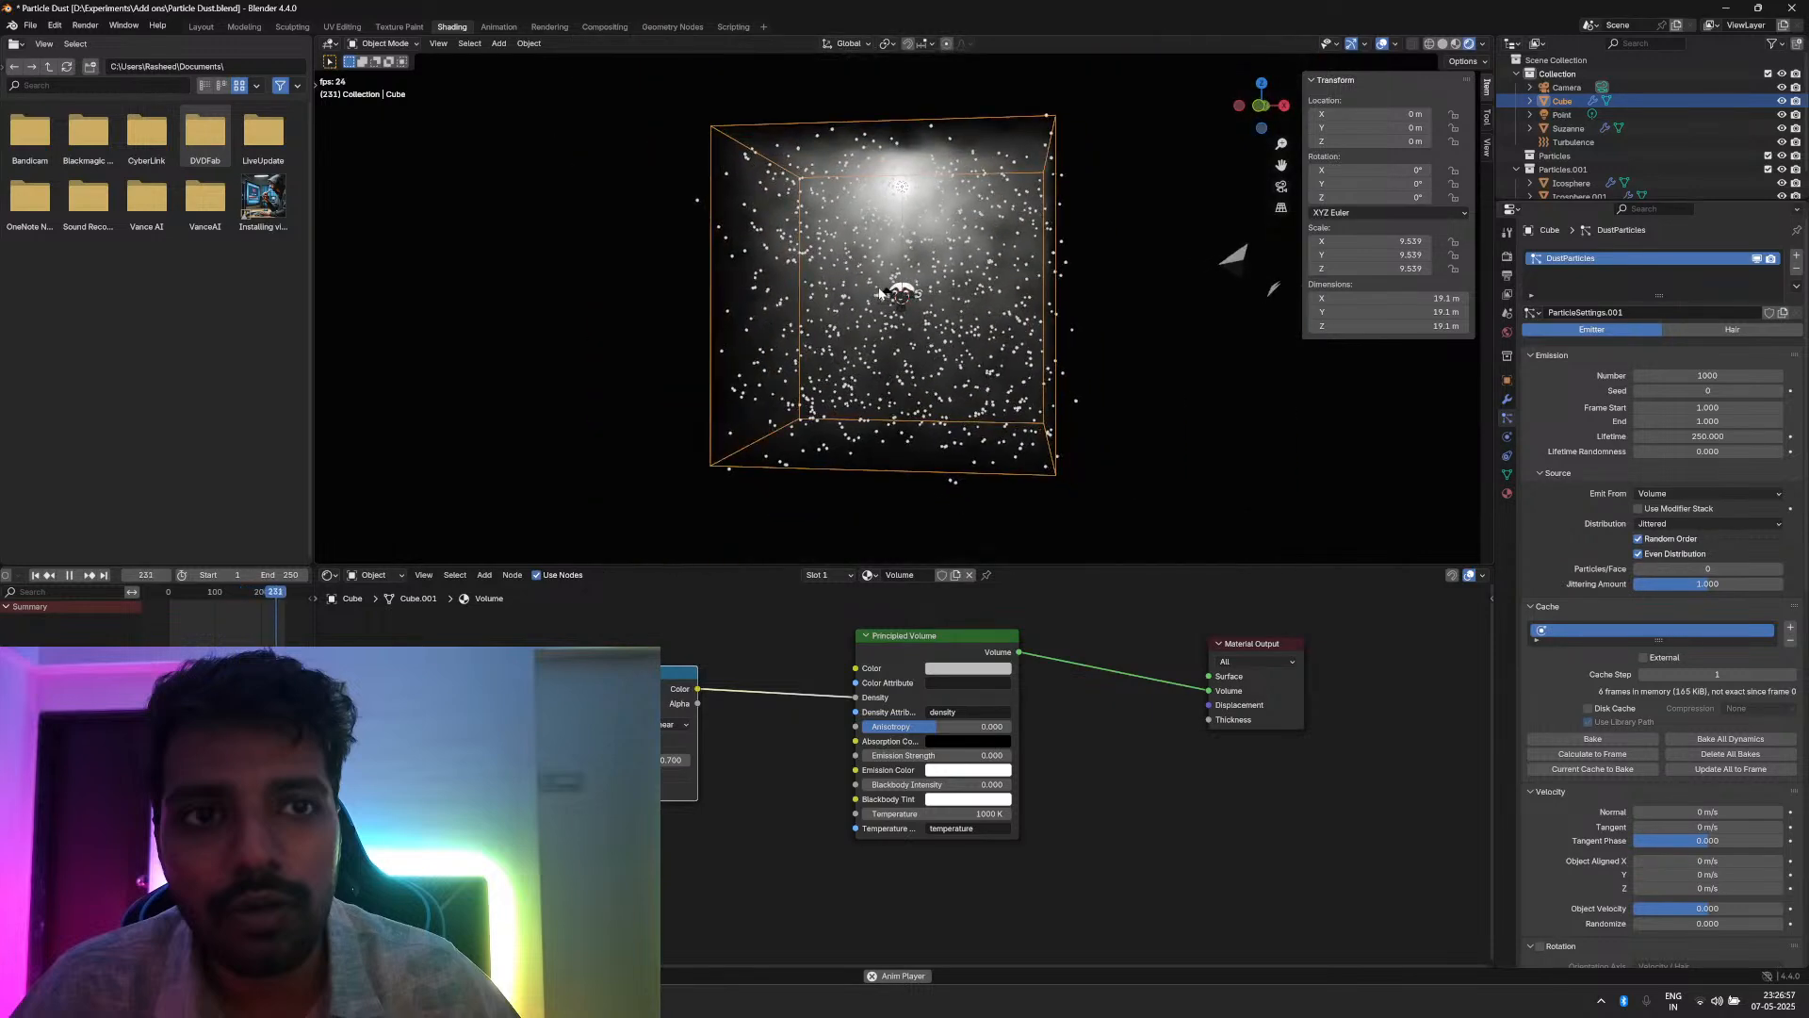
{"action": "scroll", "coordinate": [881, 292], "scroll_direction": "up", "scroll_amount": 2}
{"action": "mouse_move", "coordinate": [857, 332]}
{"action": "middle_mouse_down"}
{"action": "mouse_move", "coordinate": [902, 325]}
{"action": "mouse_move", "coordinate": [872, 334]}
{"action": "middle_mouse_up"}
{"action": "key", "text": "space"}
{"action": "scroll", "coordinate": [871, 335], "scroll_direction": "up", "scroll_amount": 5}
{"action": "scroll", "coordinate": [758, 365], "scroll_direction": "down", "scroll_amount": 5}
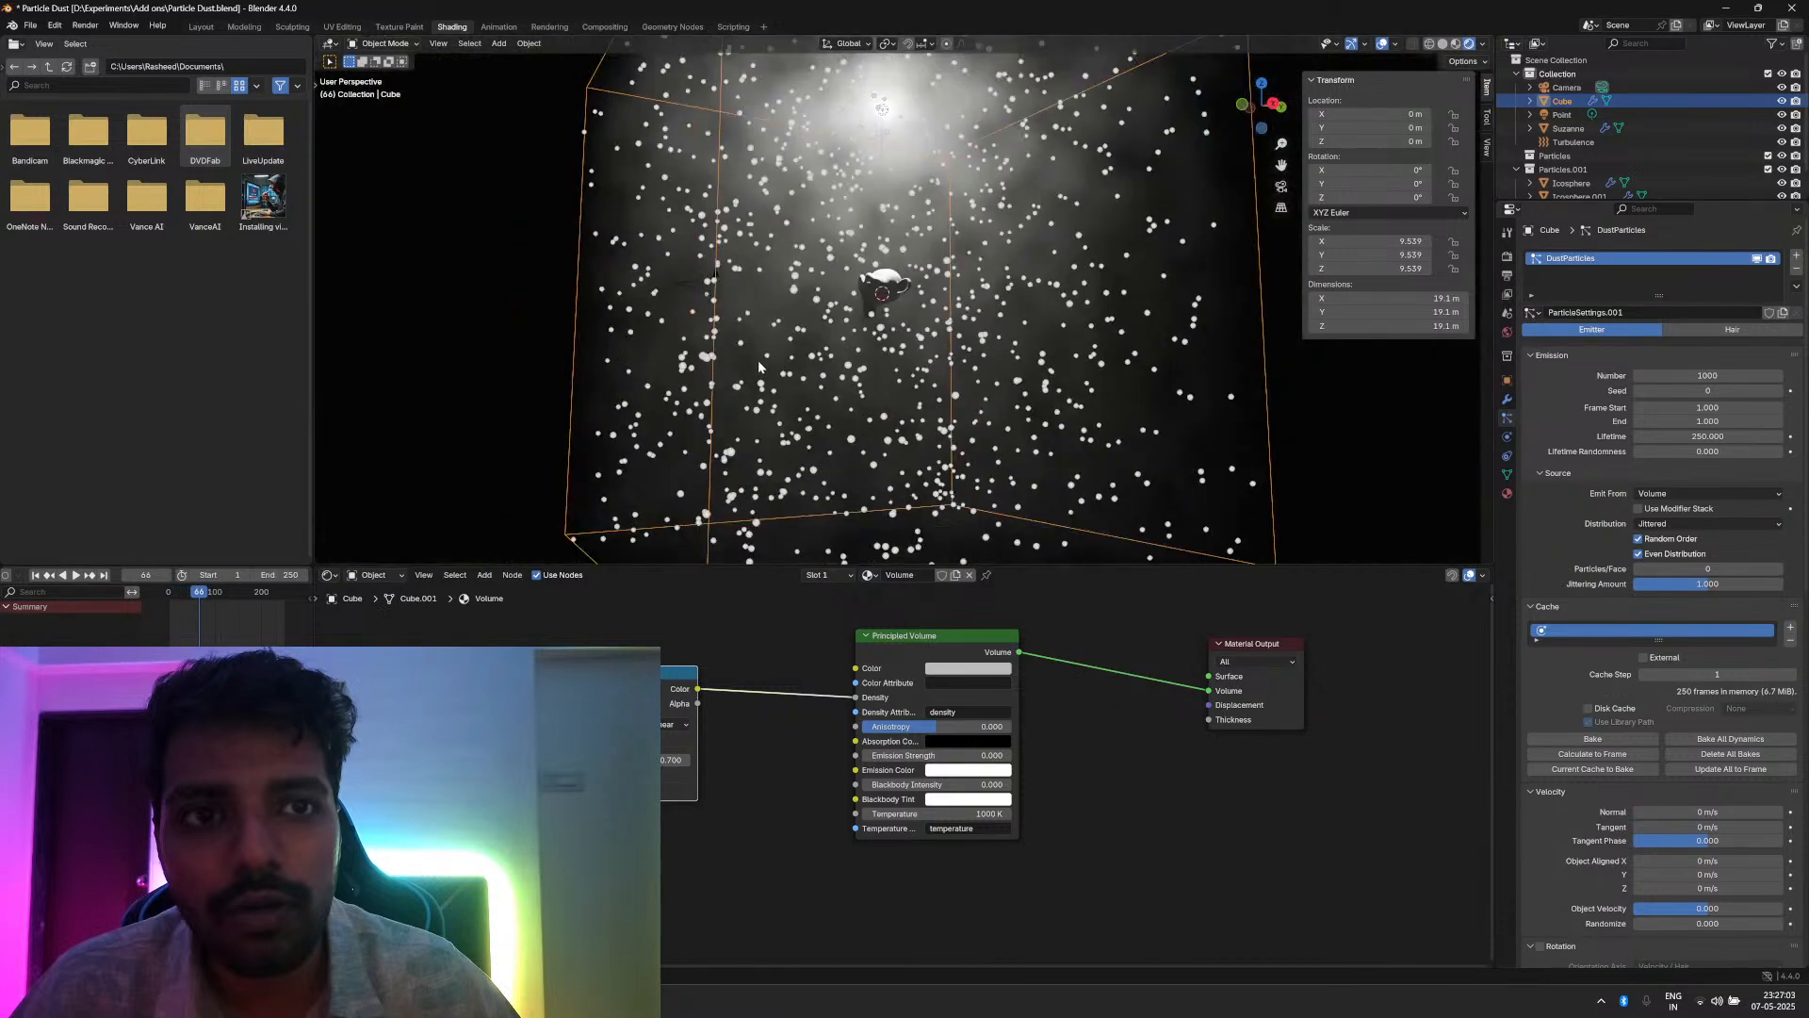
{"action": "middle_click_drag", "start_coordinate": [758, 365], "coordinate": [882, 376]}
{"action": "scroll", "coordinate": [1626, 747], "scroll_direction": "down", "scroll_amount": 3}
Step: Locate the first icosphere of the Particles.001 collection beside the fog cube
{"action": "scroll", "coordinate": [1626, 747], "scroll_direction": "down", "scroll_amount": 13}
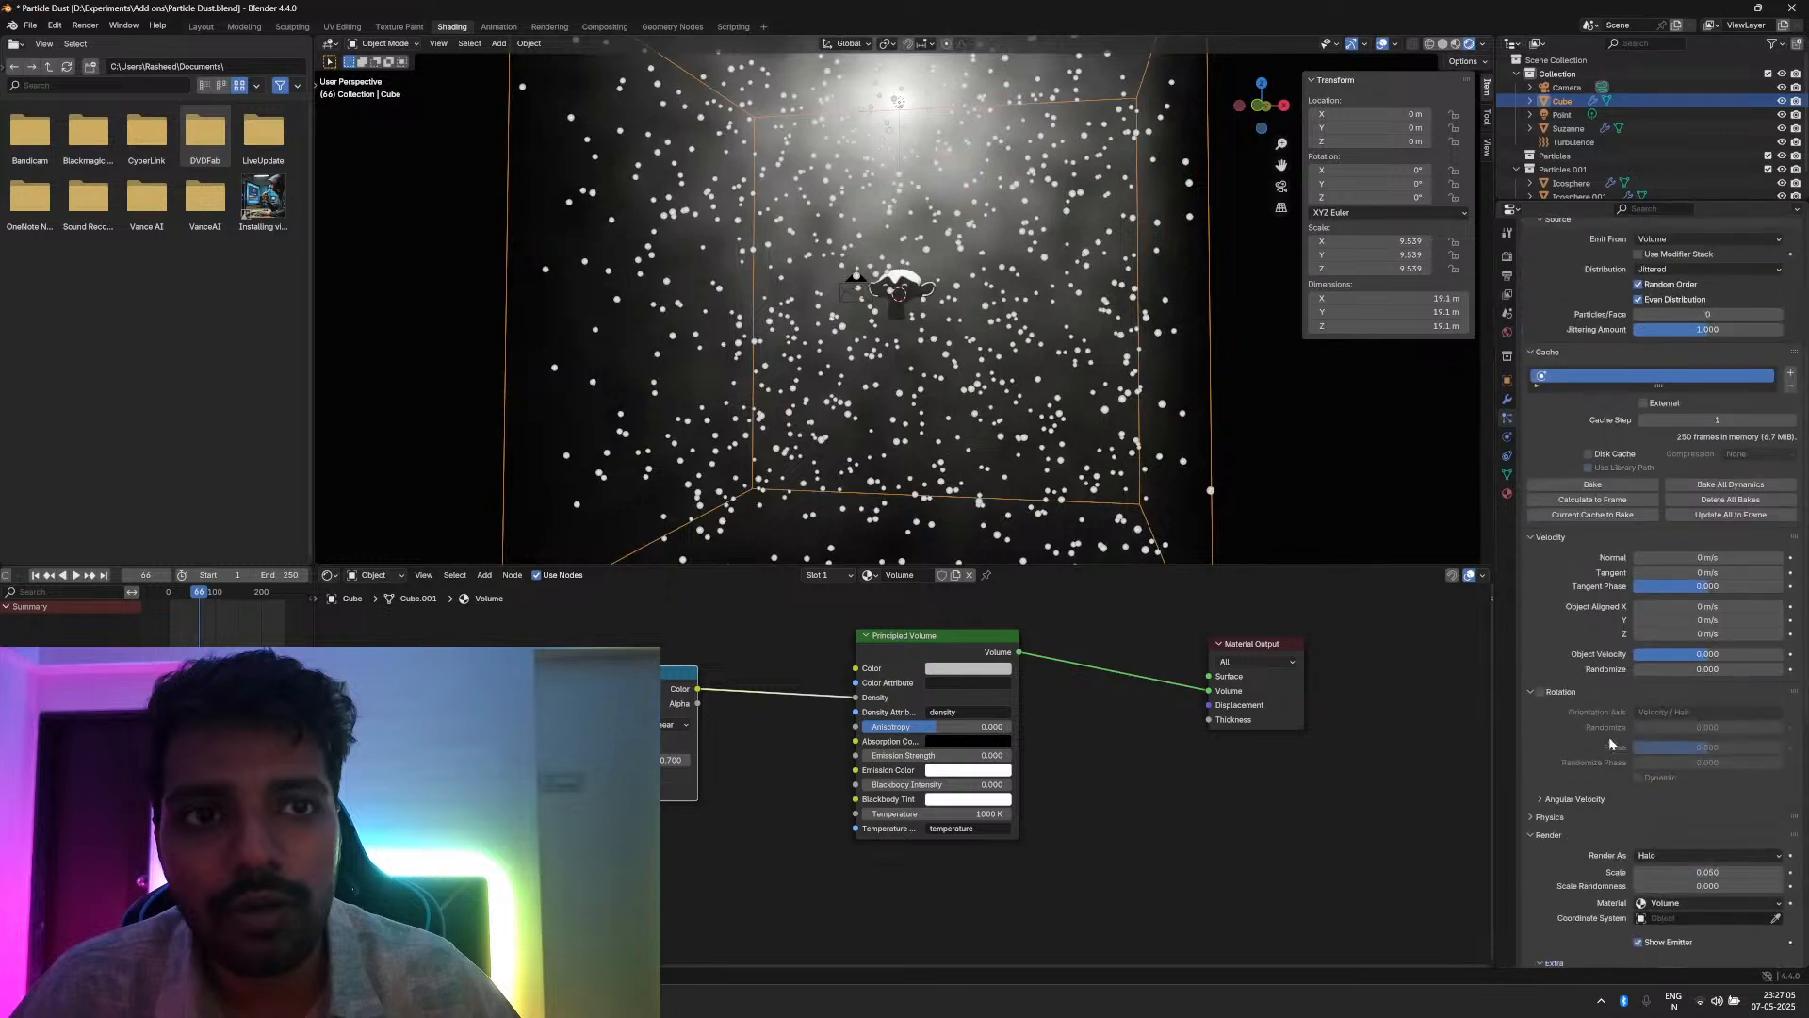
{"action": "scroll", "coordinate": [1589, 153], "scroll_direction": "down", "scroll_amount": 1}
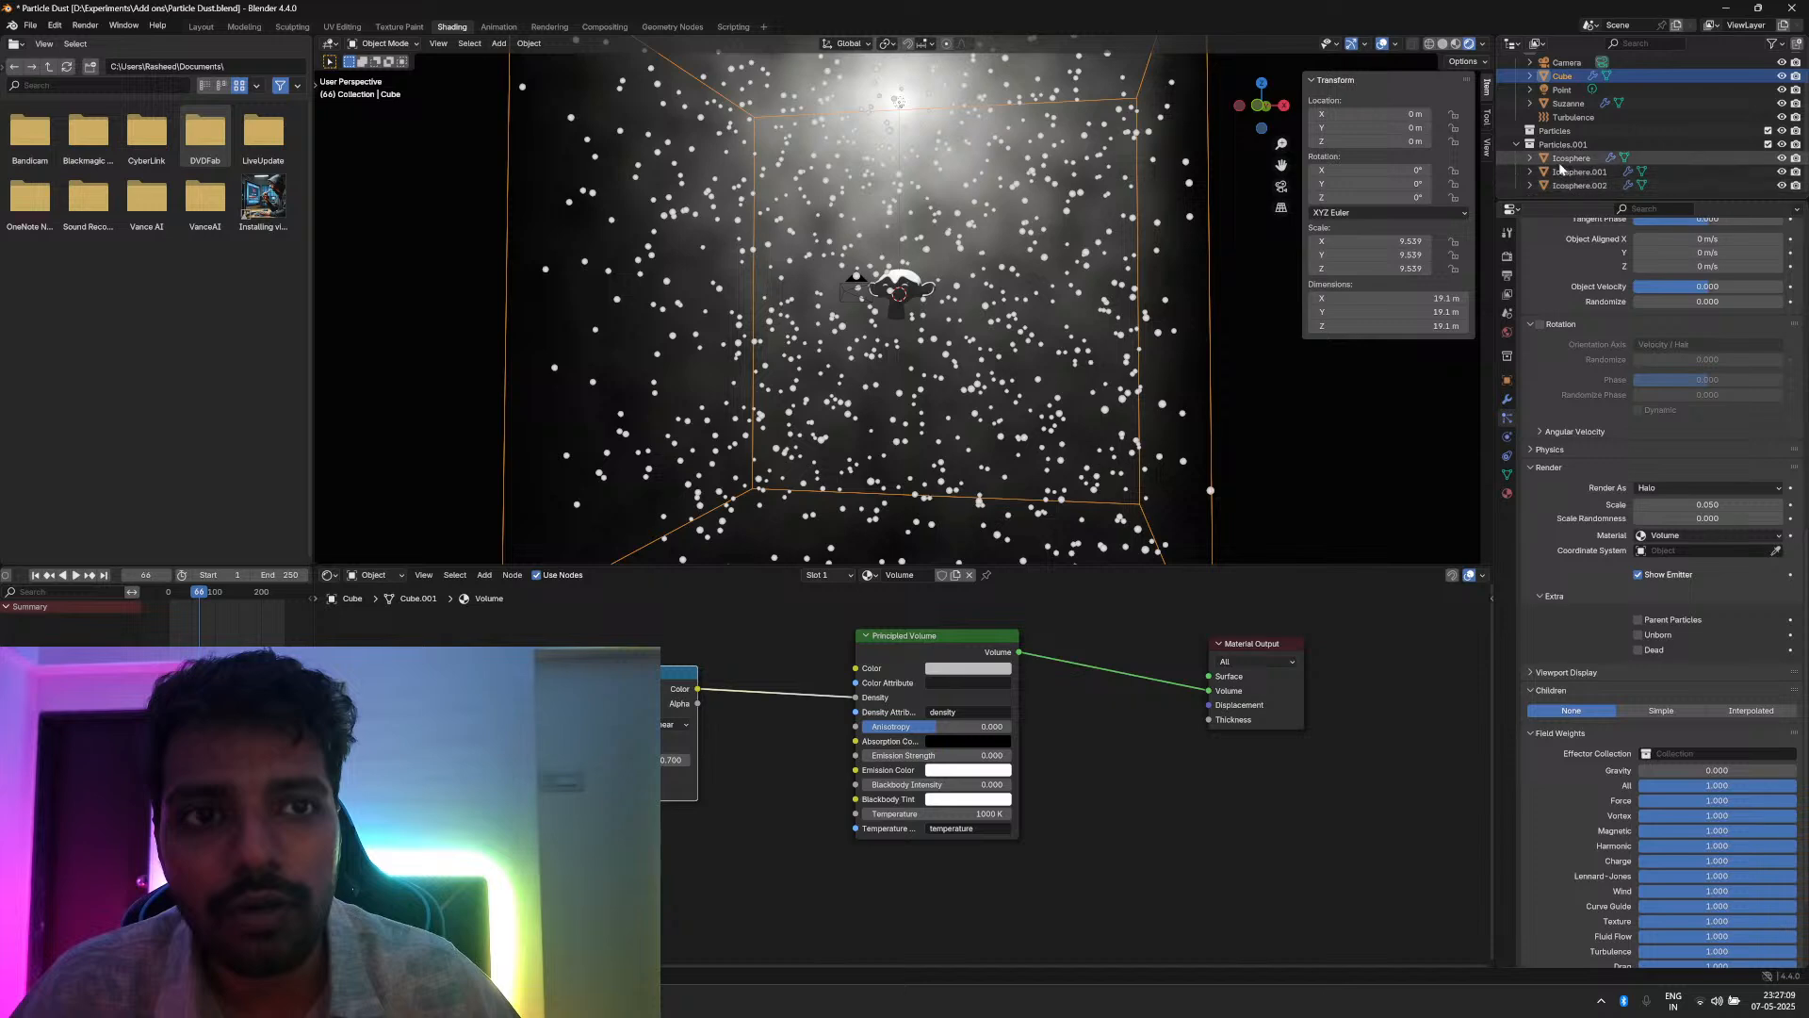
{"action": "left_click", "coordinate": [1560, 163]}
{"action": "scroll", "coordinate": [1121, 300], "scroll_direction": "down", "scroll_amount": 3}
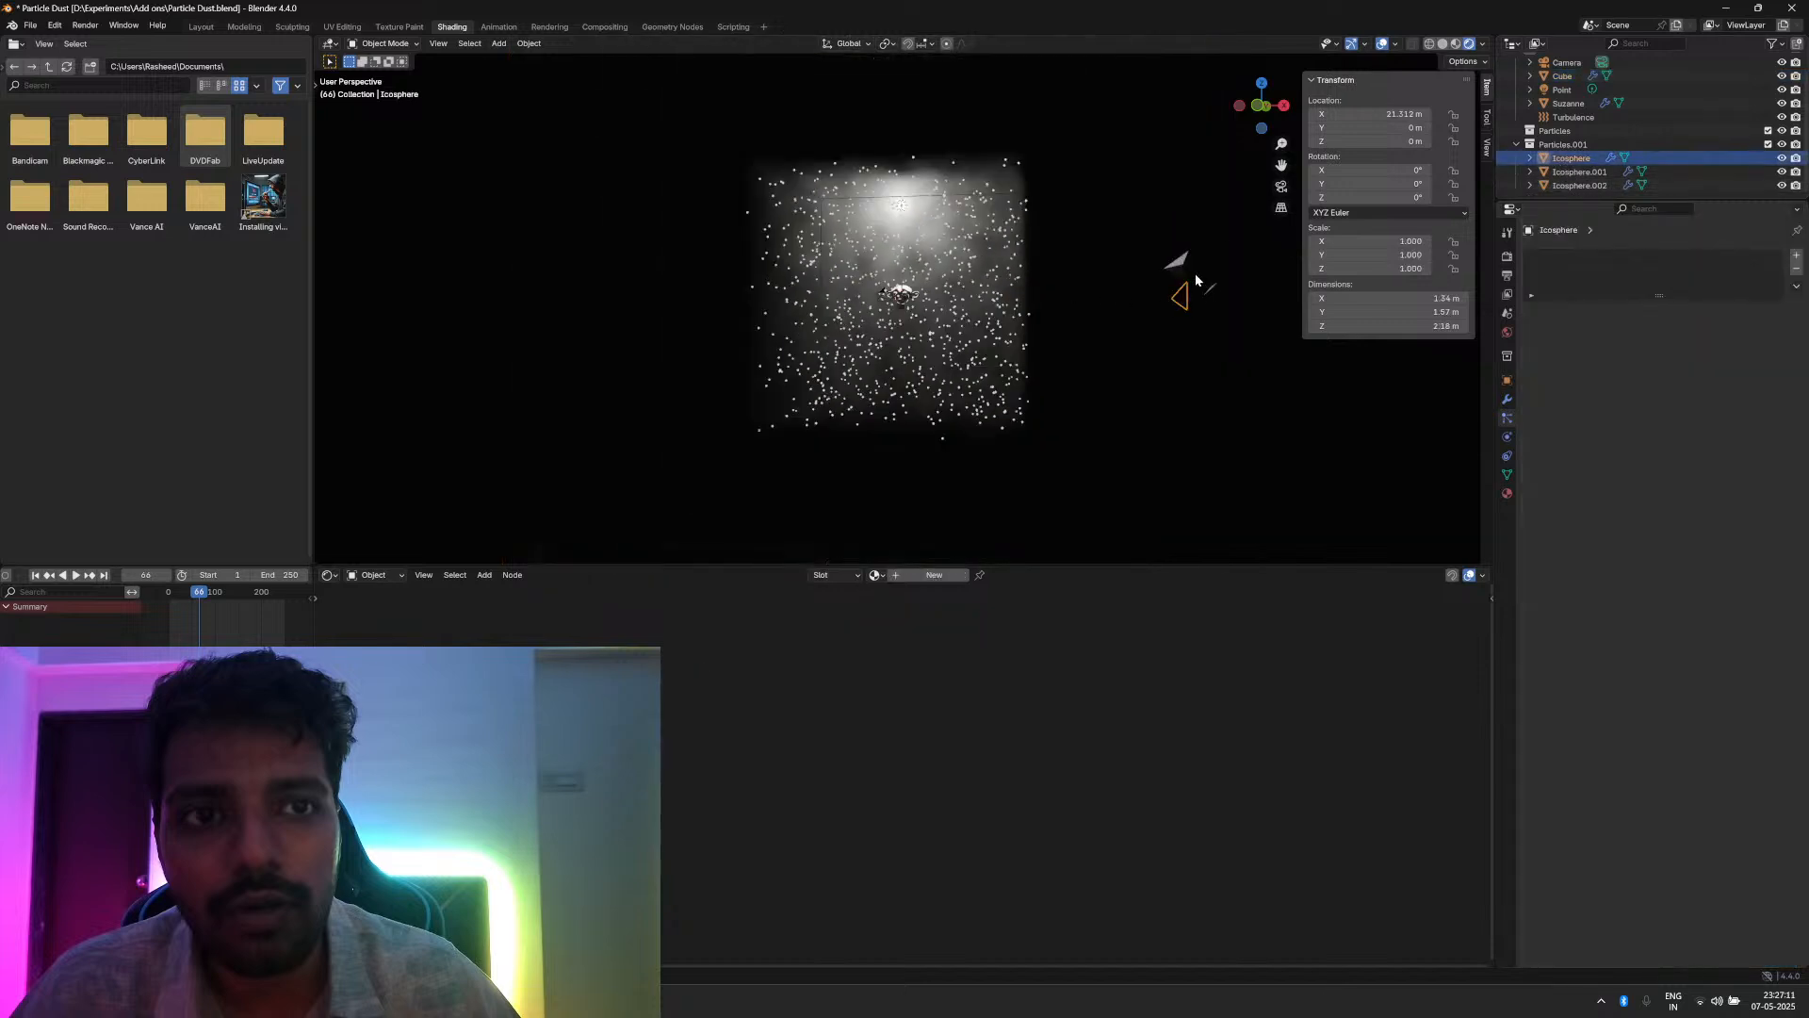
{"action": "scroll", "coordinate": [897, 350], "scroll_direction": "up", "scroll_amount": 4}
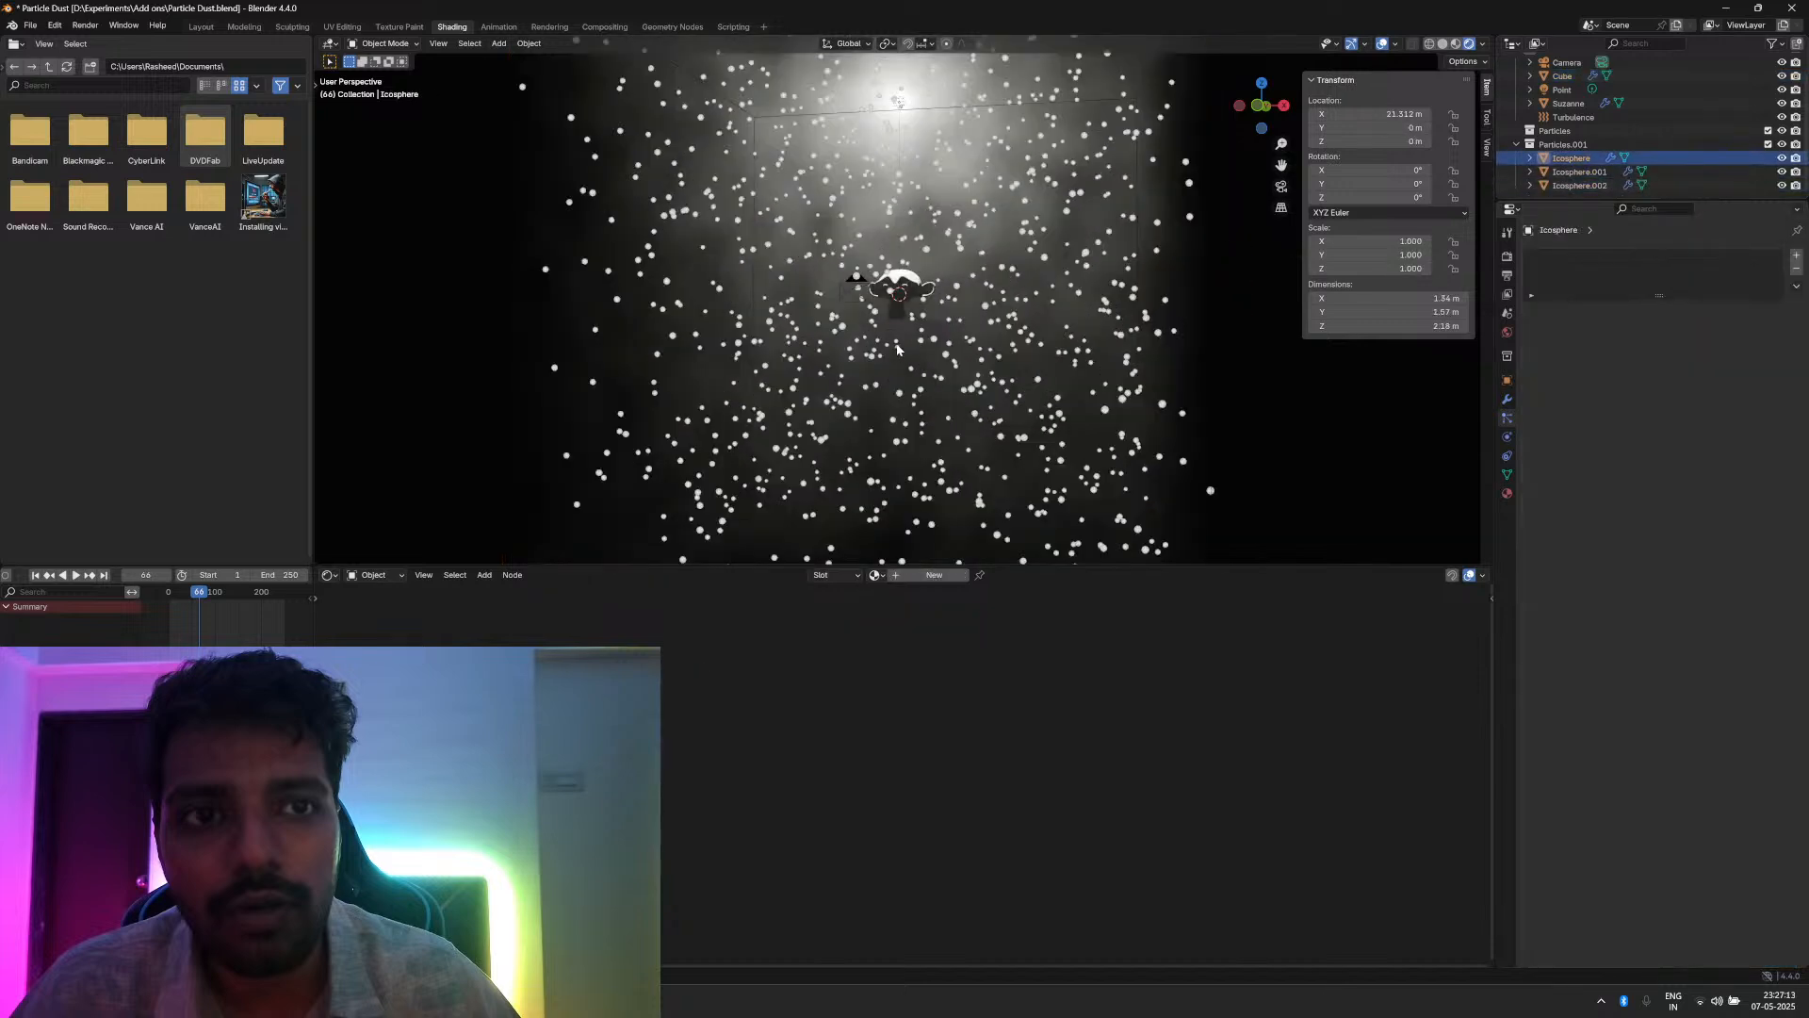
Step: Set the fog cube's dust particles to render as Collection
{"action": "left_click", "coordinate": [897, 350]}
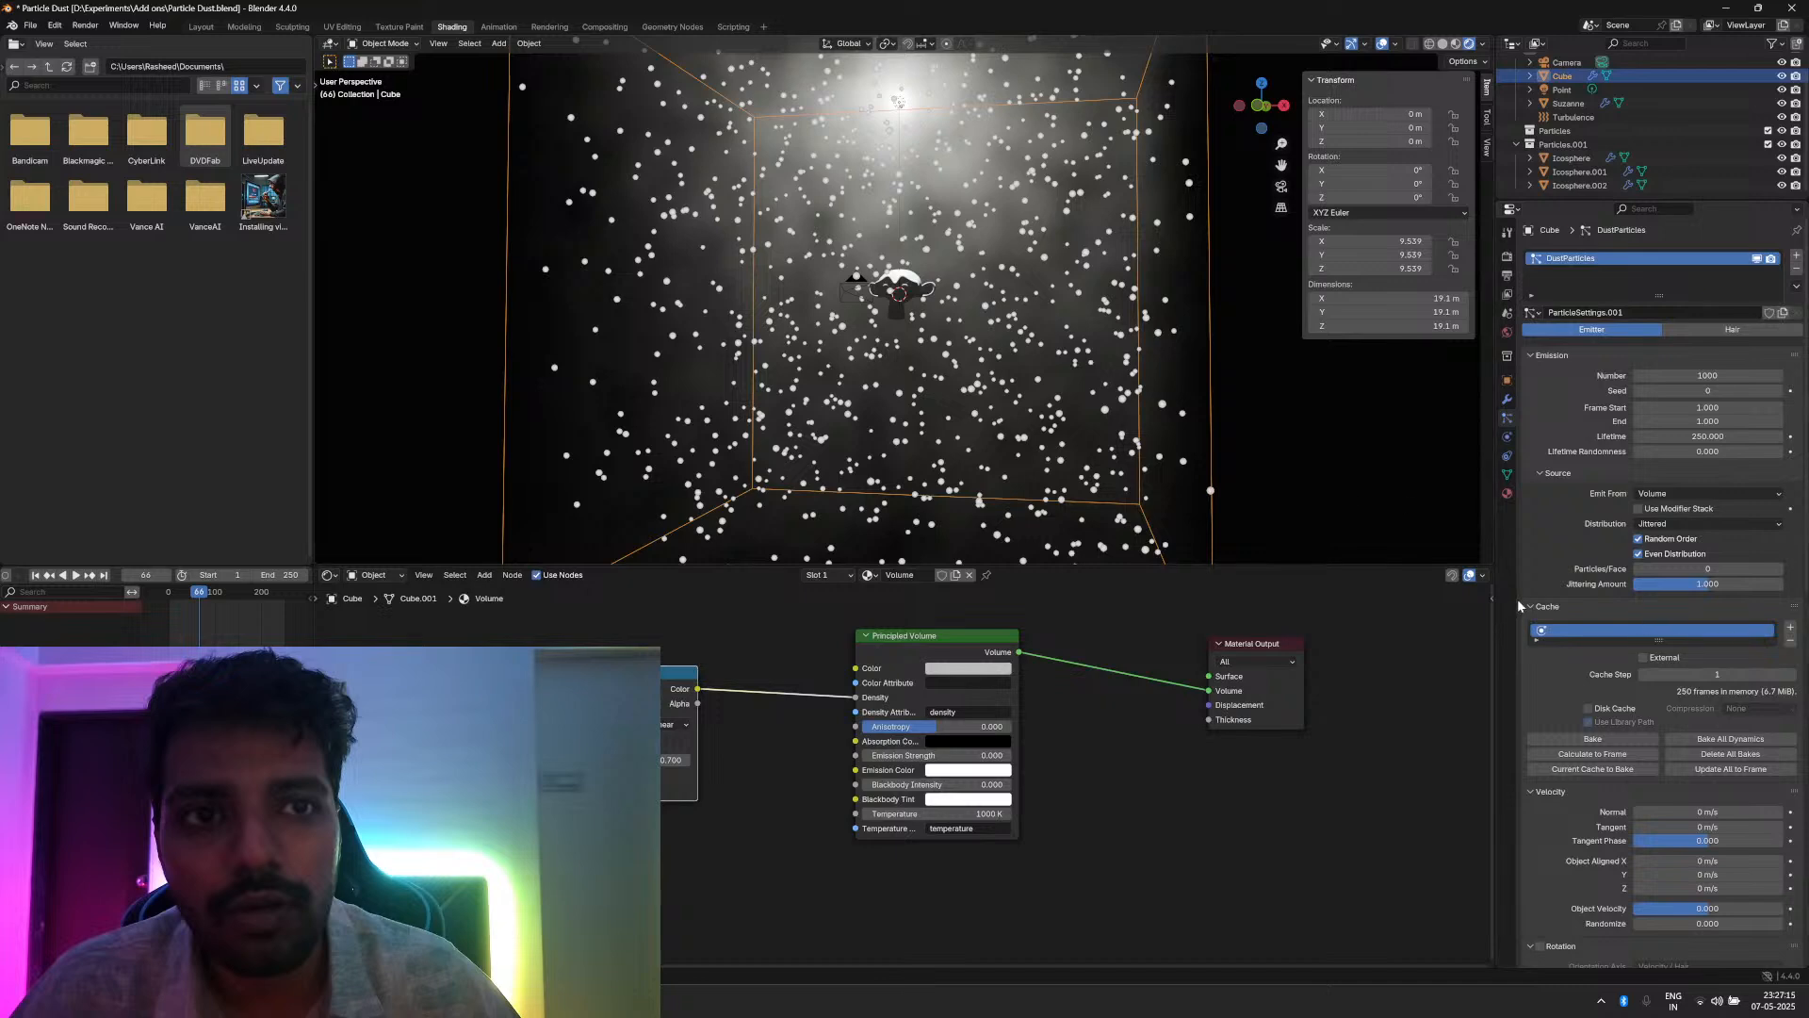
{"action": "scroll", "coordinate": [1599, 726], "scroll_direction": "down", "scroll_amount": 10}
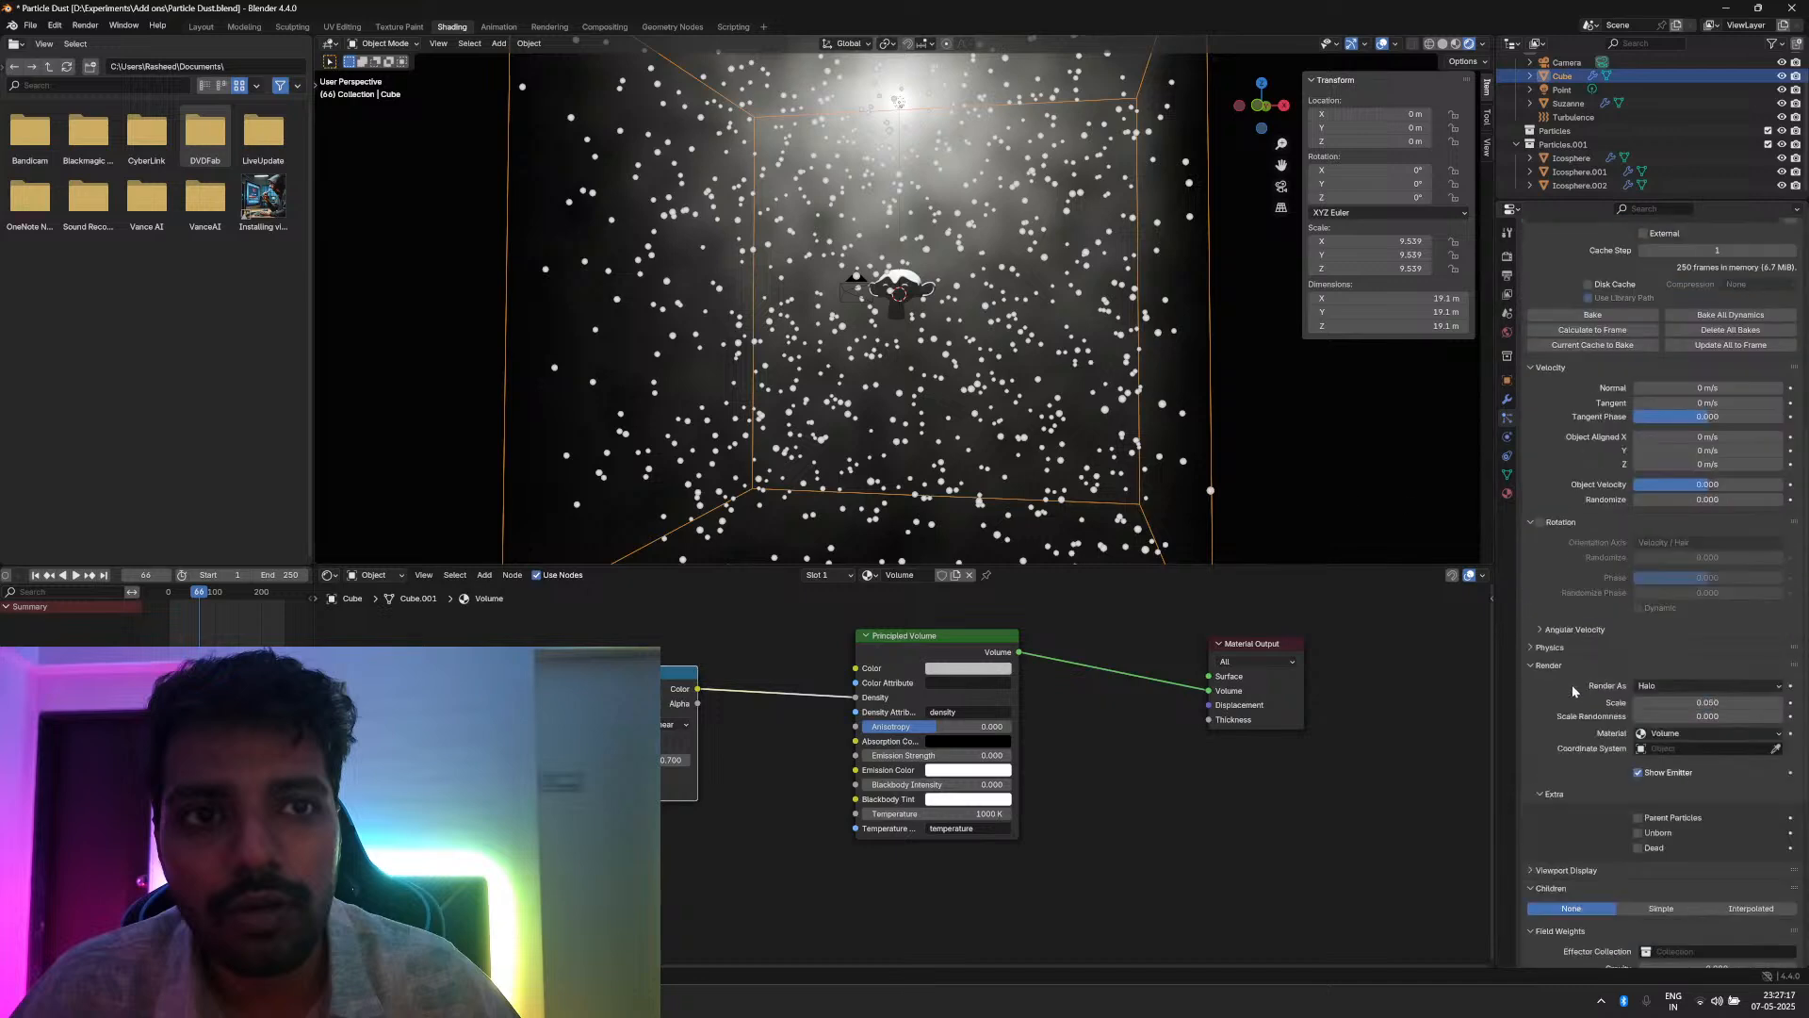
{"action": "left_click", "coordinate": [1644, 682]}
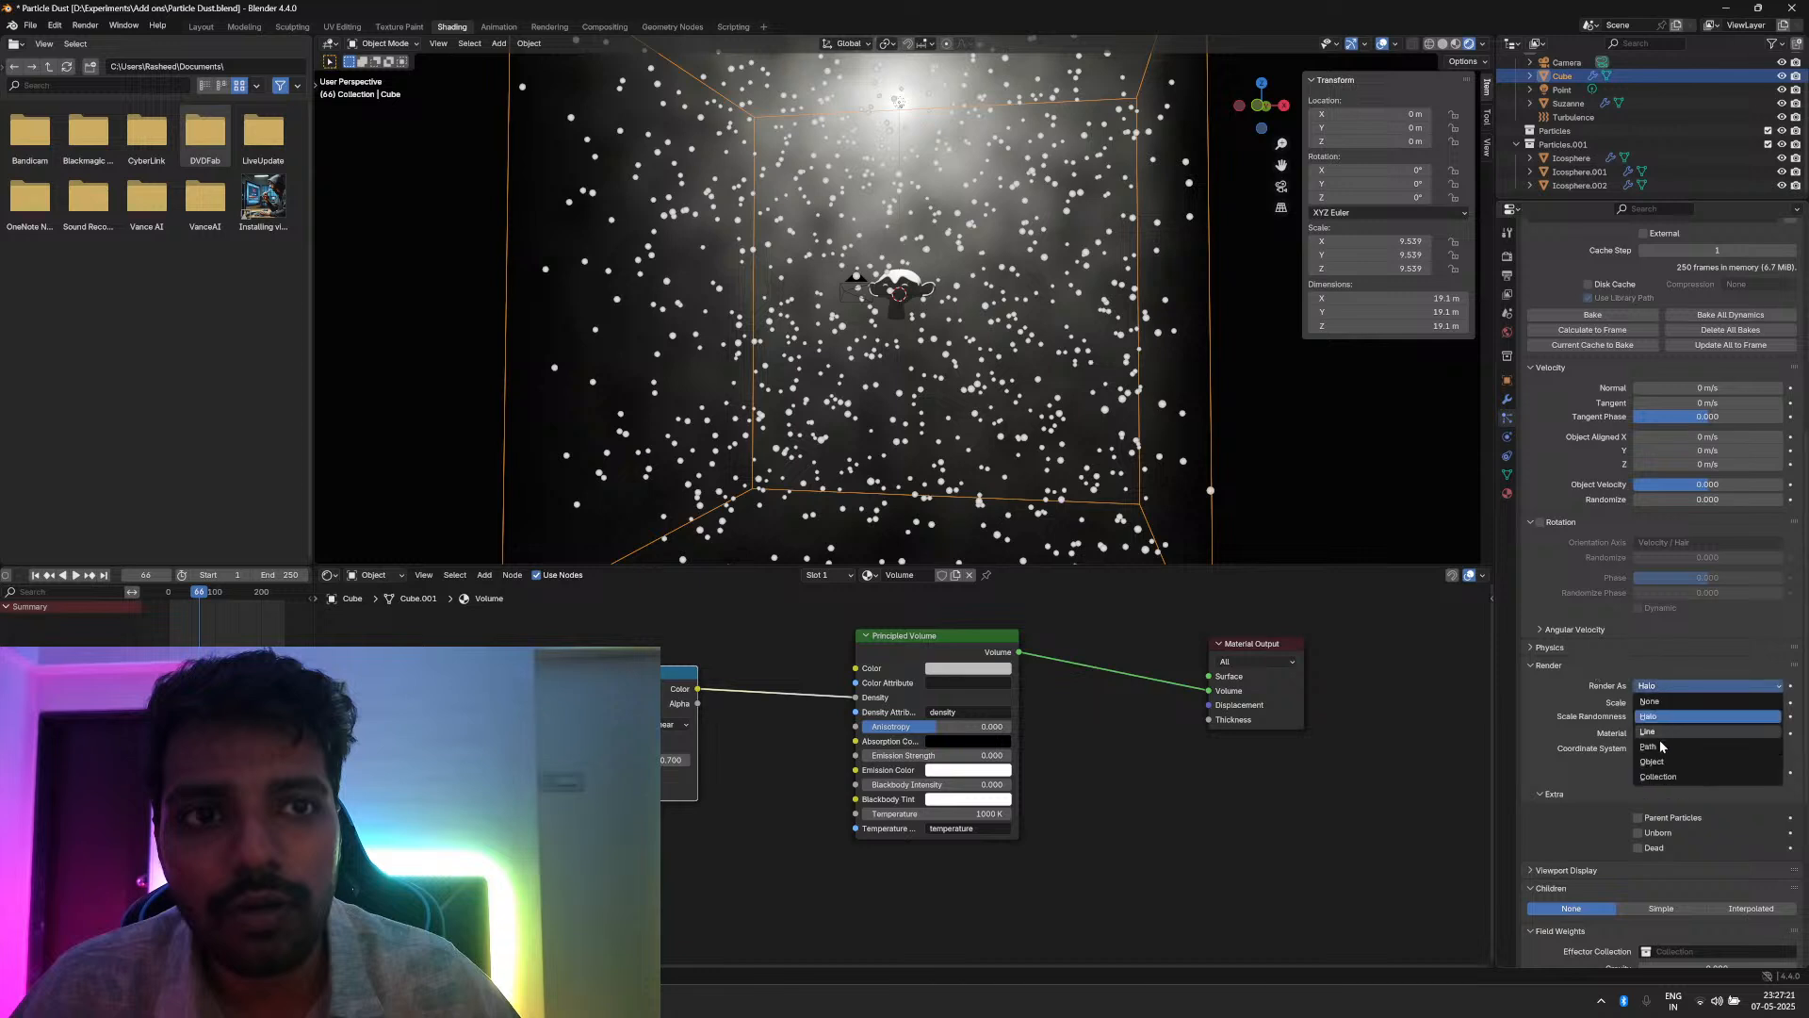
{"action": "left_click", "coordinate": [1661, 779]}
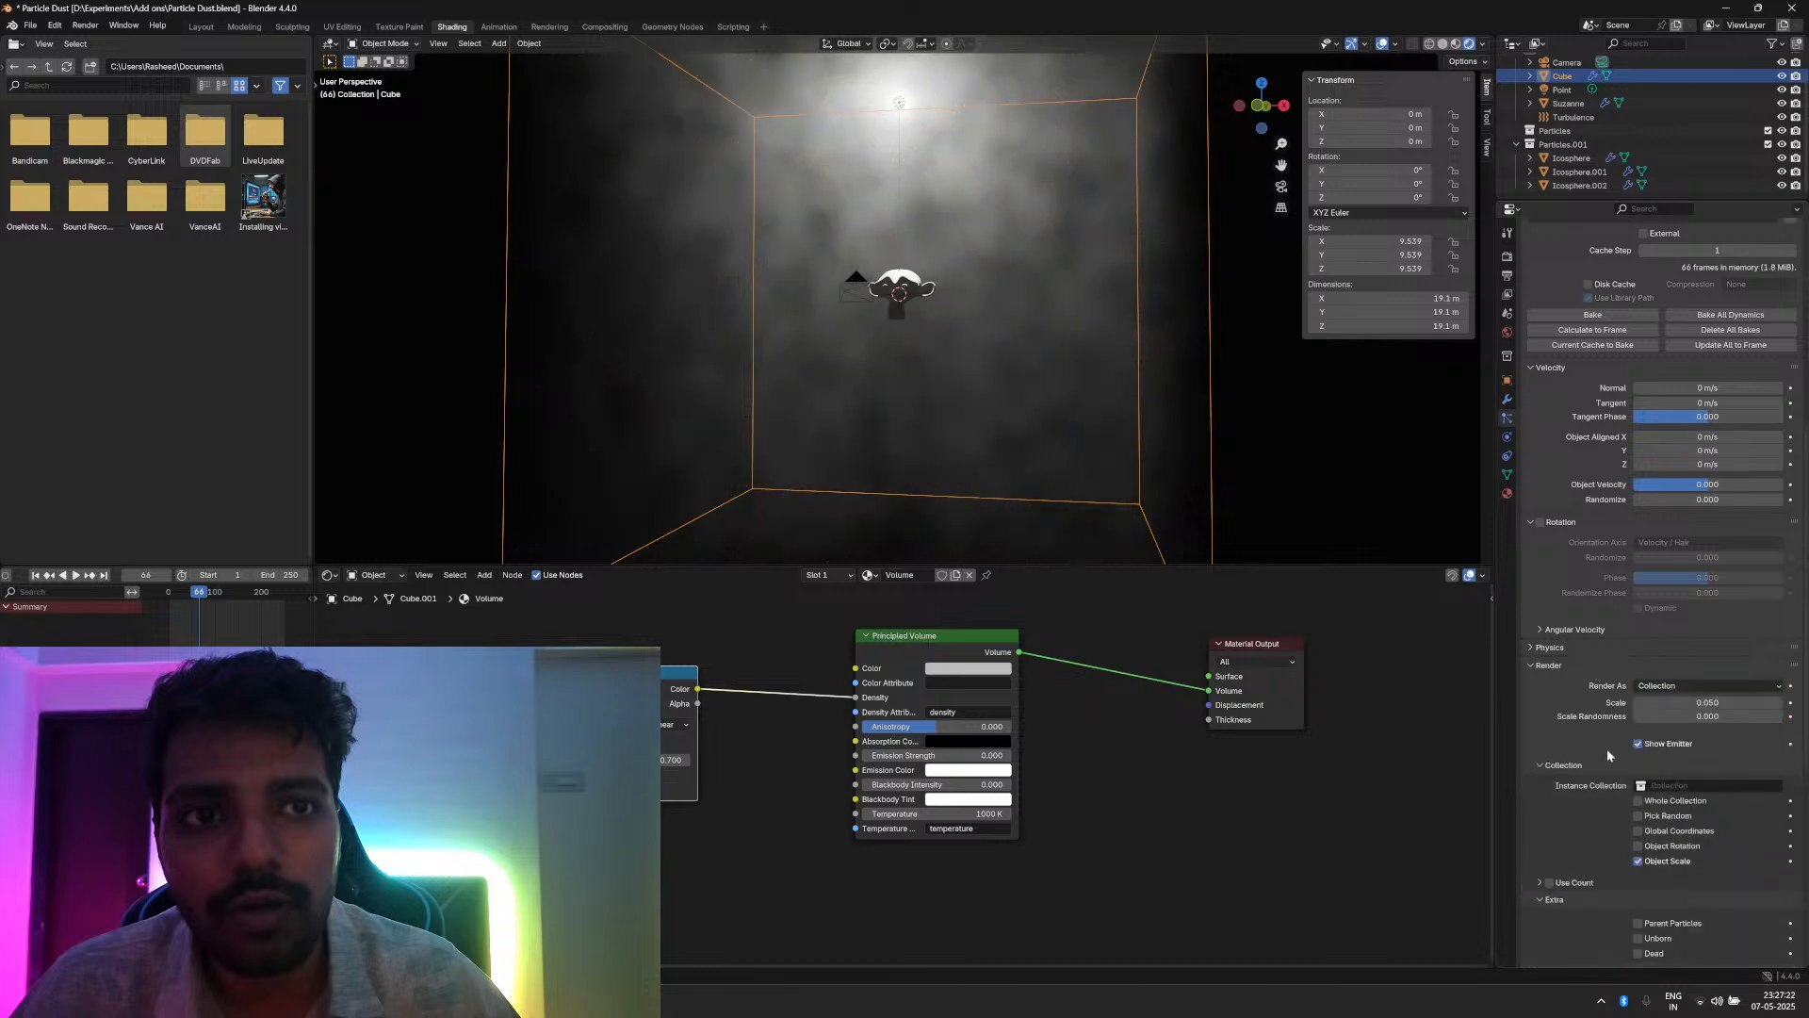
Step: Assign Particles.001 as the instance collection of the dust particles
{"action": "left_click", "coordinate": [1664, 786]}
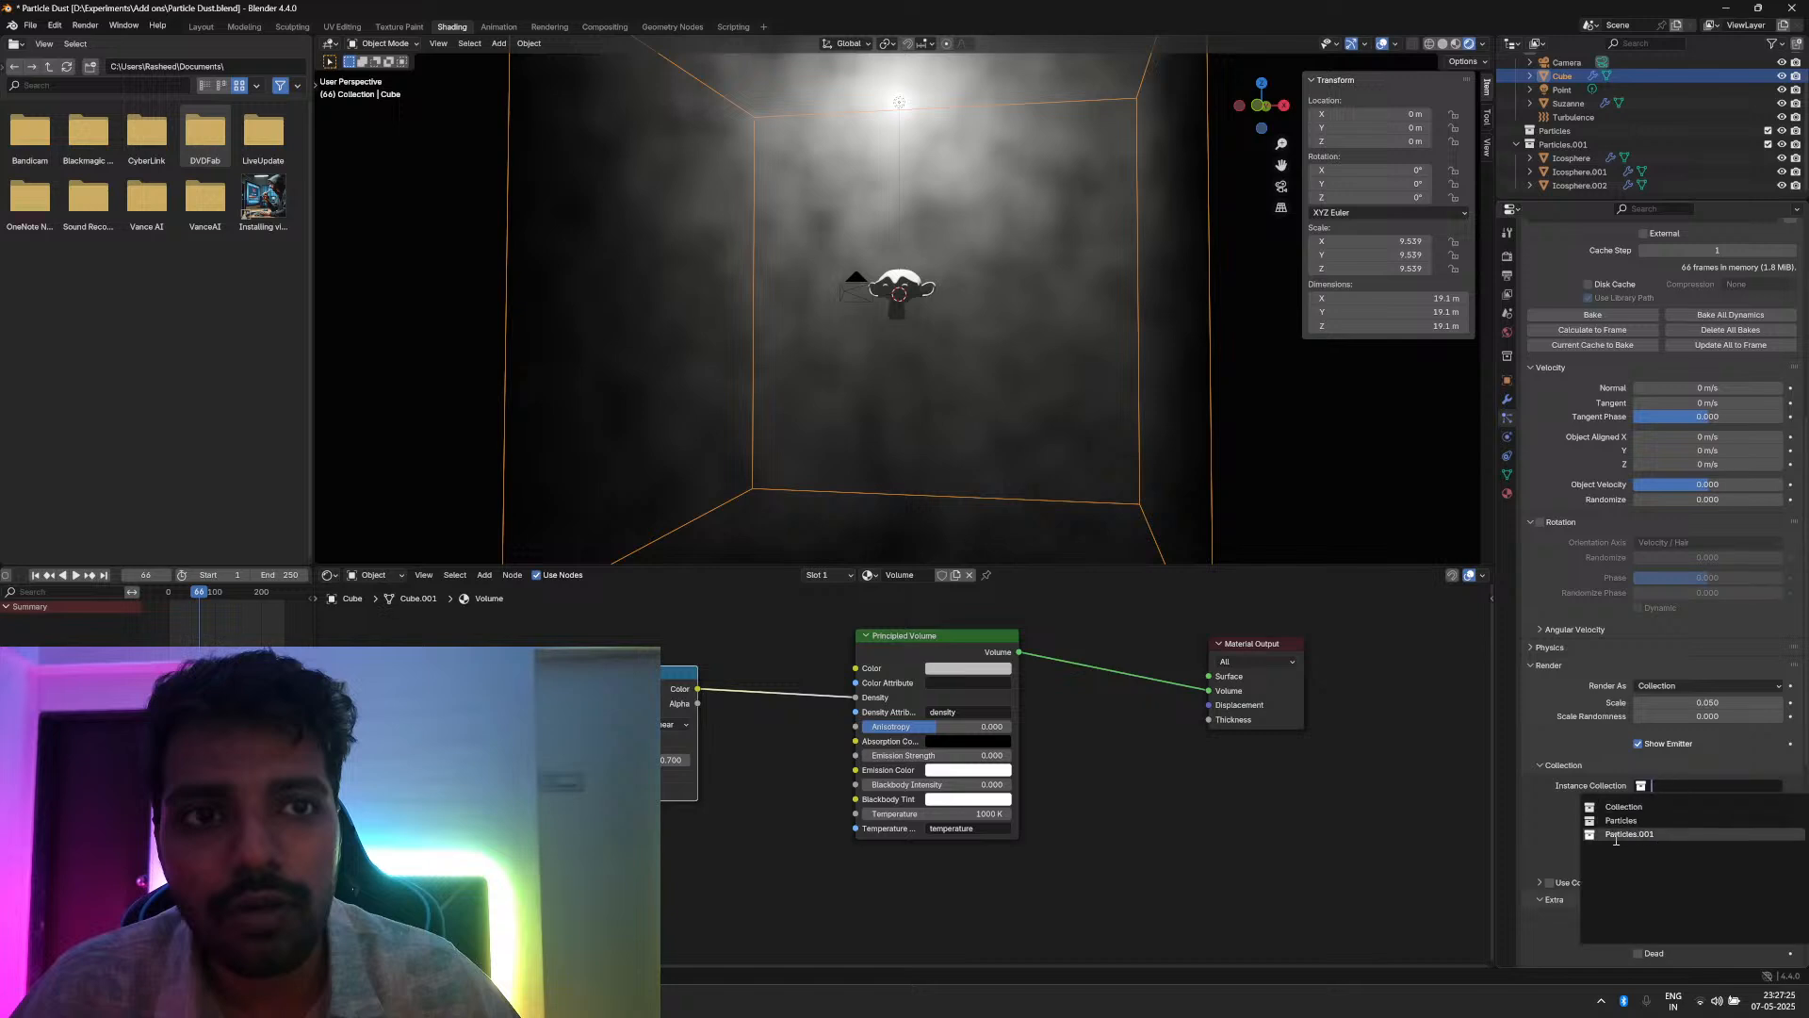
{"action": "left_click", "coordinate": [1617, 820]}
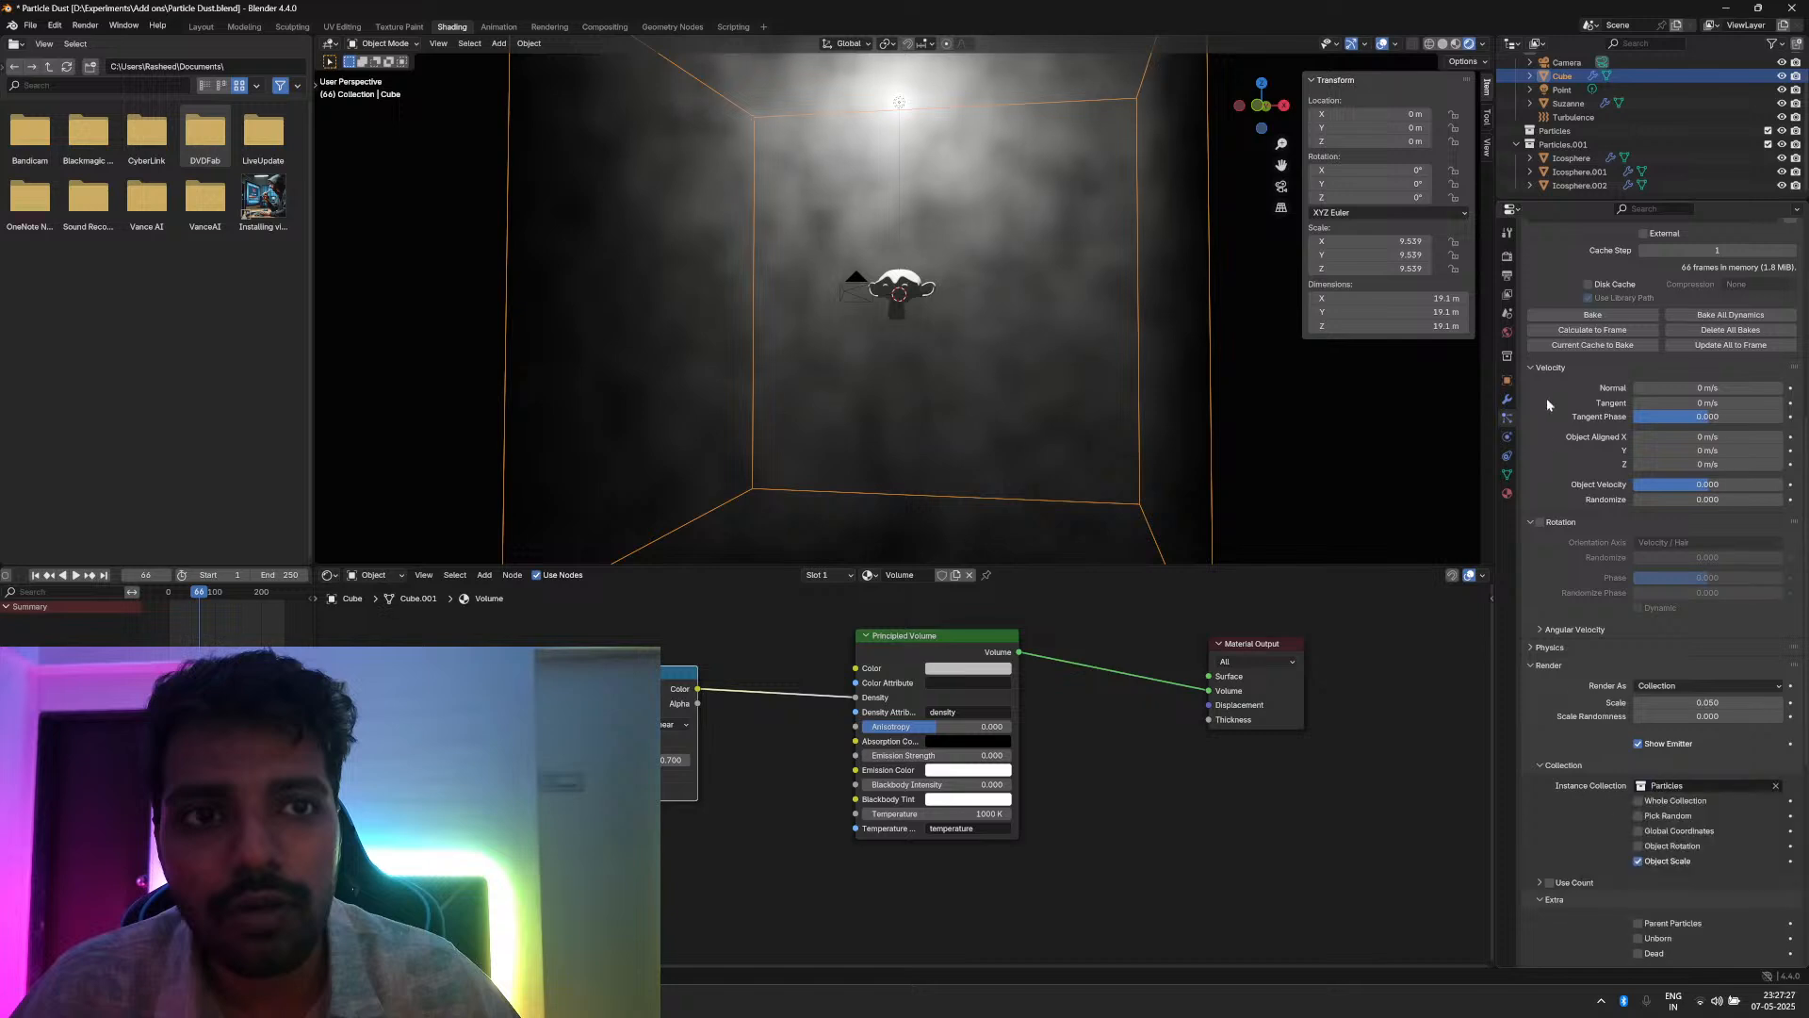
{"action": "left_click", "coordinate": [1555, 131]}
{"action": "left_click", "coordinate": [1561, 144]}
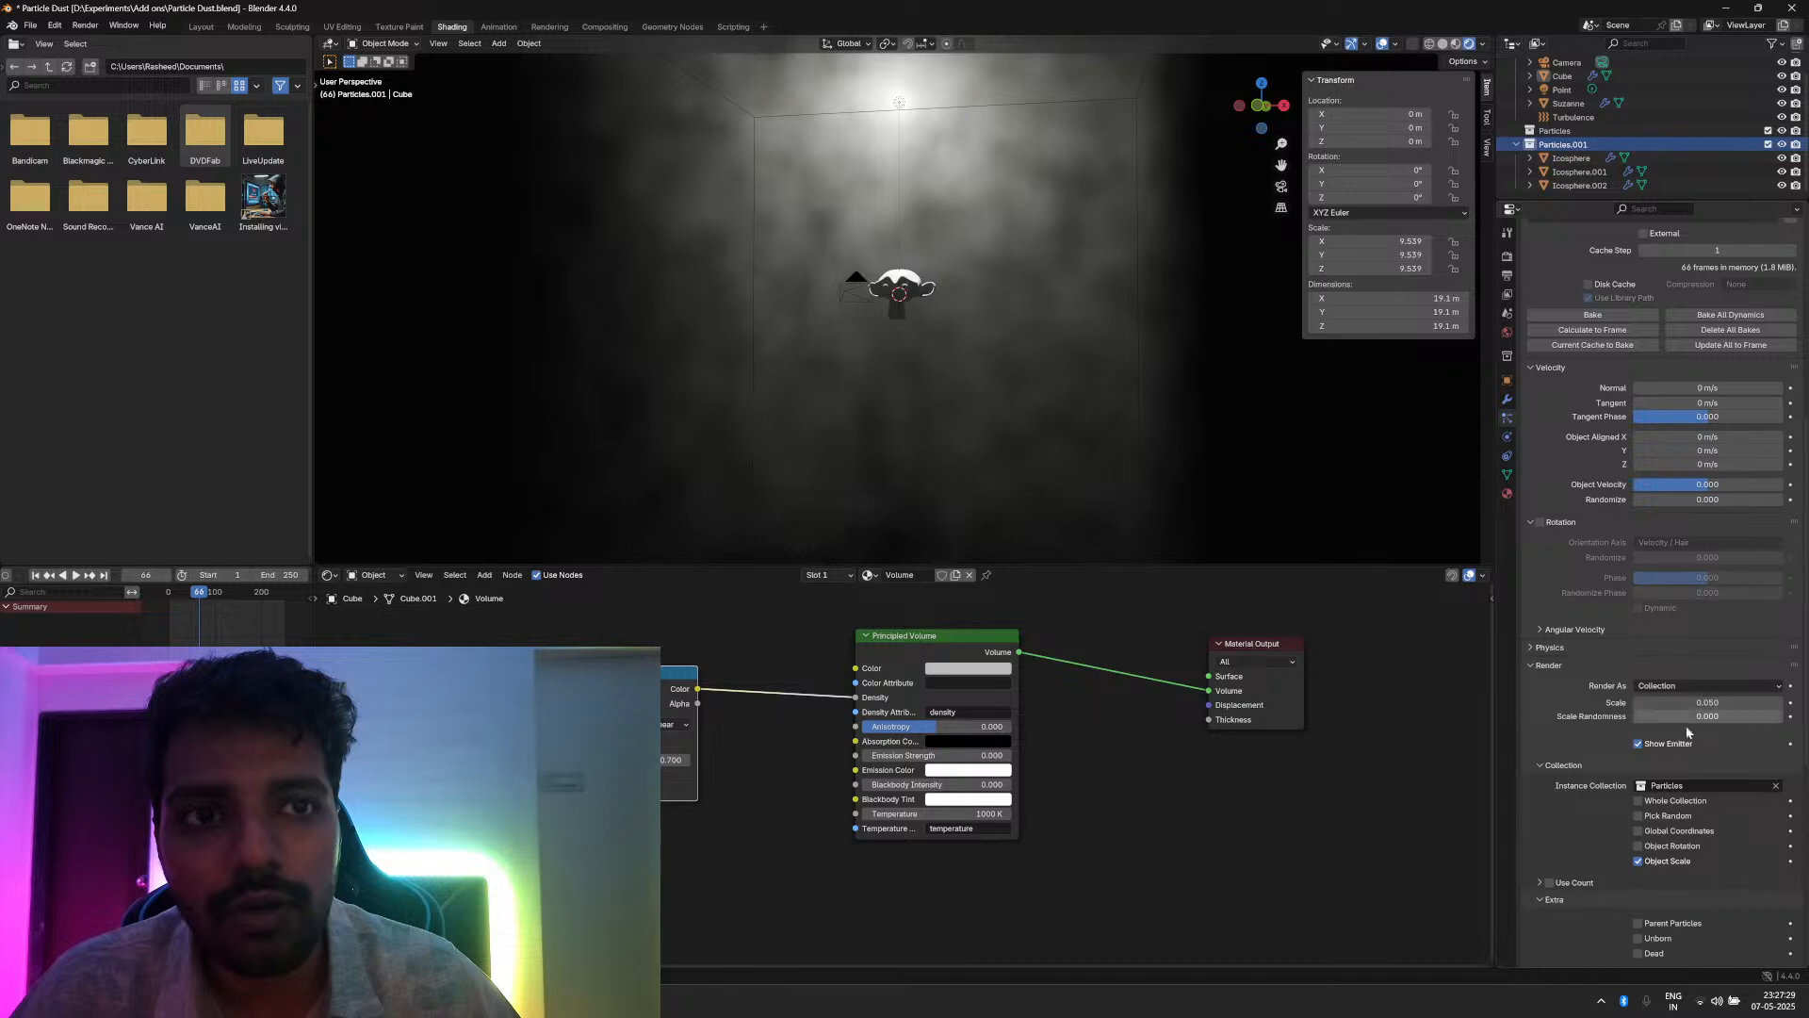
{"action": "left_click", "coordinate": [1668, 785]}
{"action": "left_click", "coordinate": [1630, 833]}
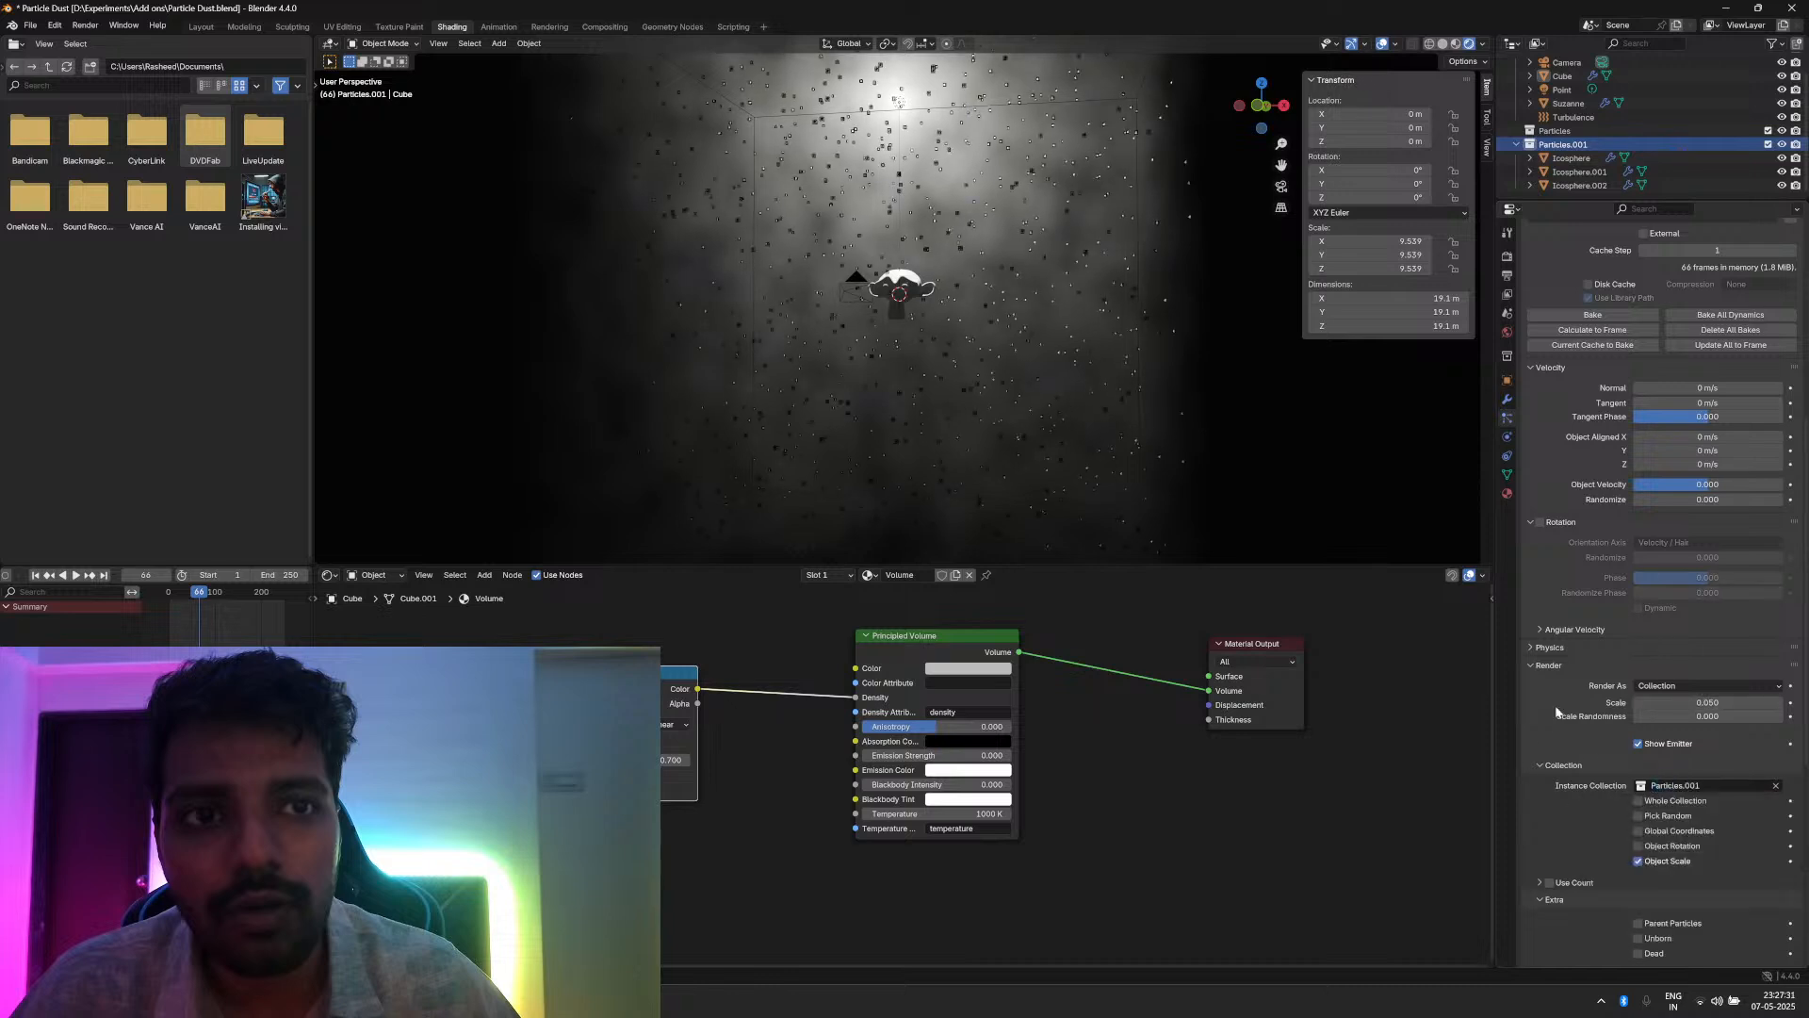
Step: Enable Pick Random for the dust particles' instance collection
{"action": "scroll", "coordinate": [1591, 782], "scroll_direction": "down", "scroll_amount": 3}
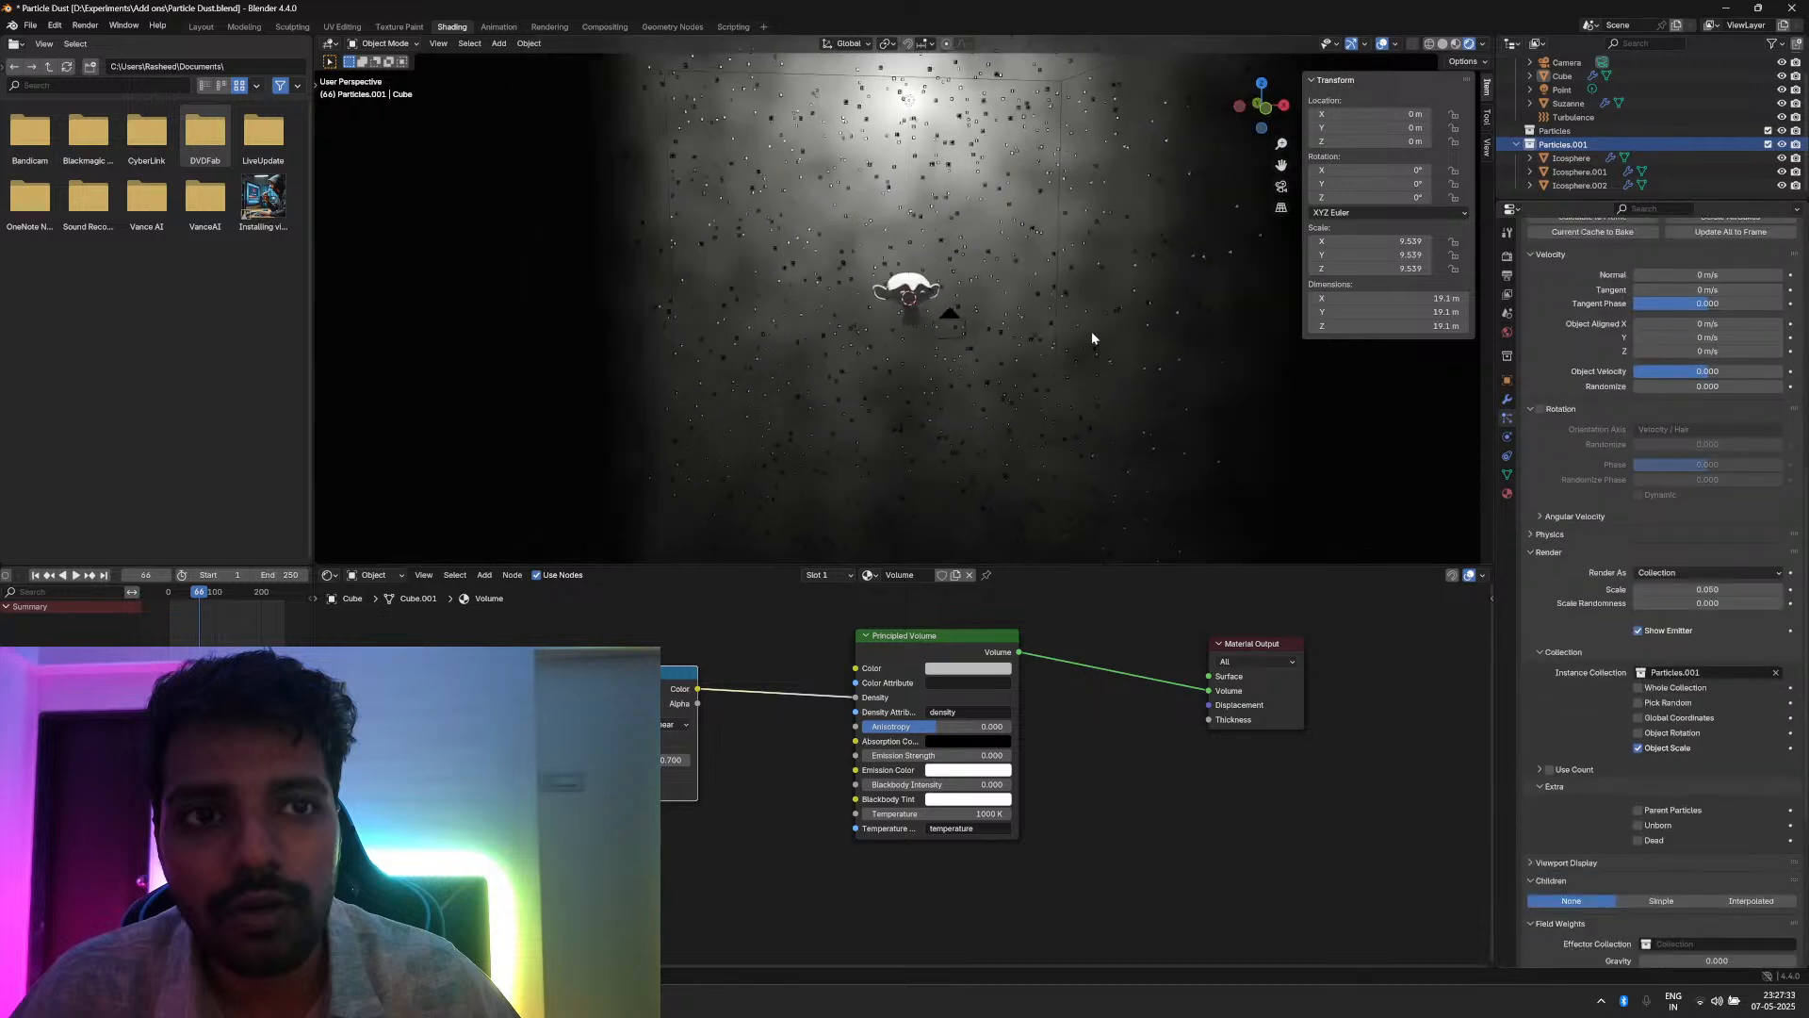
{"action": "scroll", "coordinate": [1092, 331], "scroll_direction": "up", "scroll_amount": 7}
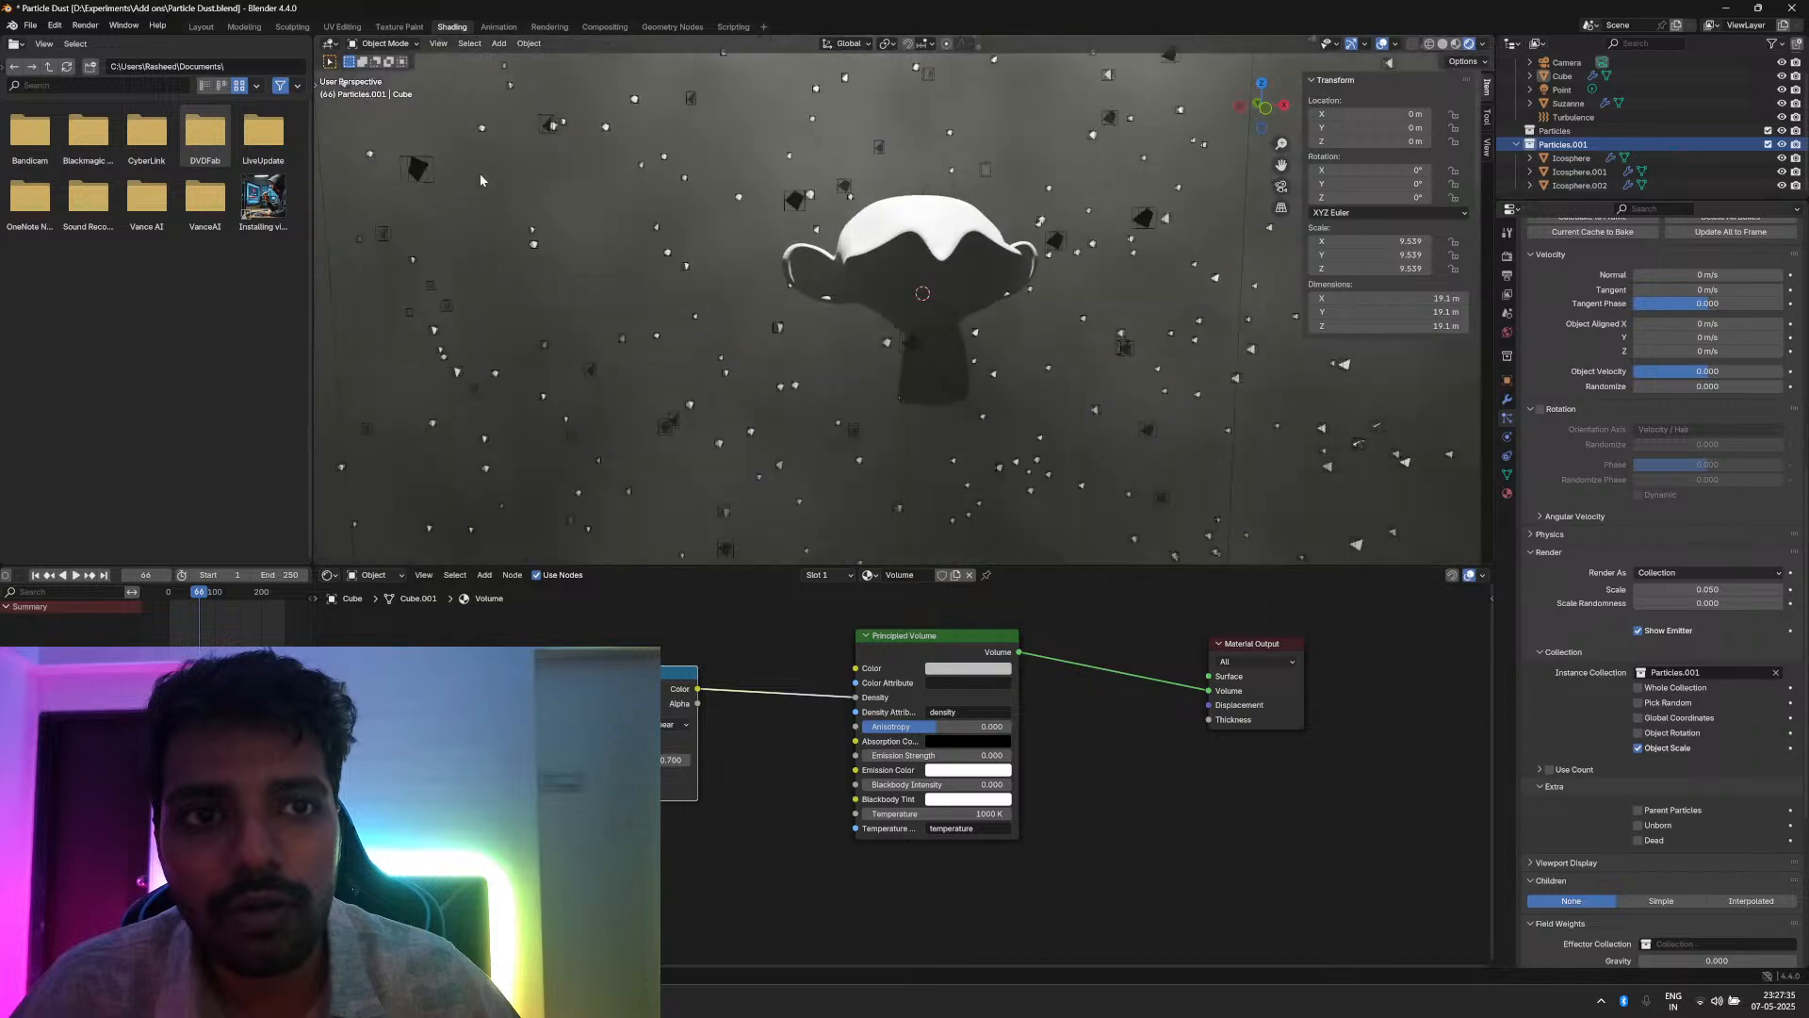
{"action": "scroll", "coordinate": [688, 435], "scroll_direction": "down", "scroll_amount": 4}
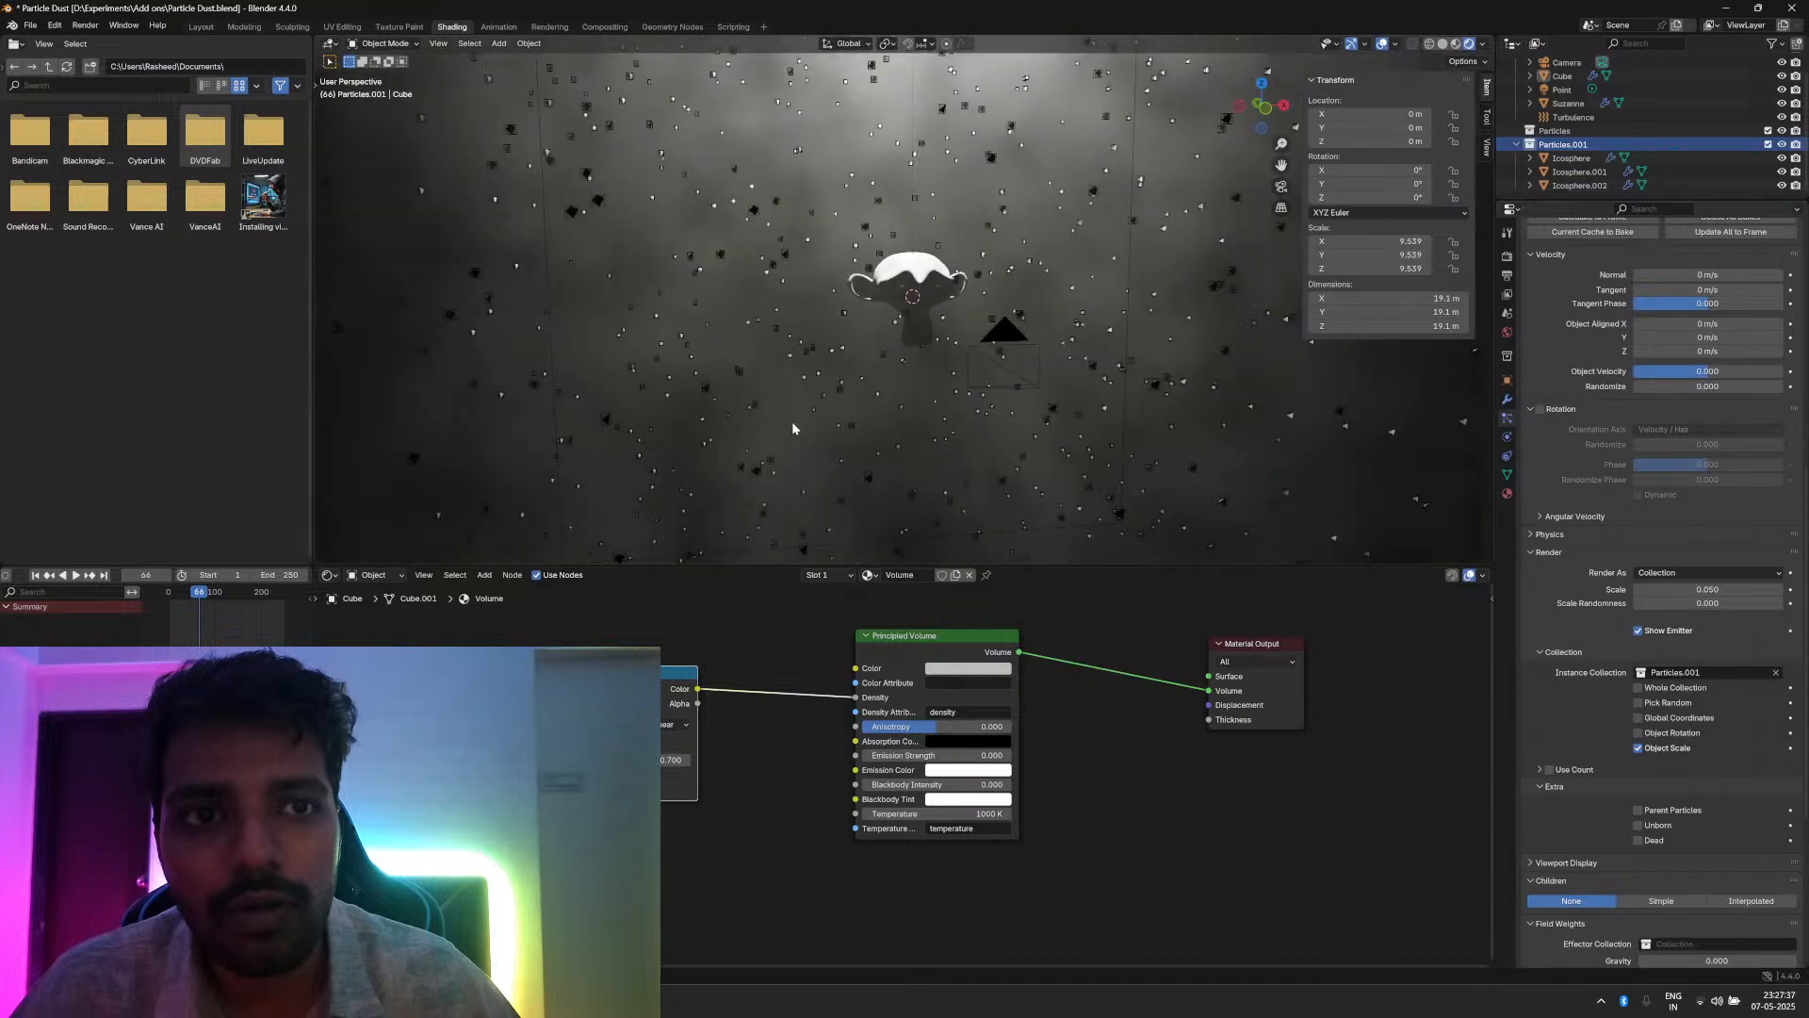
{"action": "left_click", "coordinate": [1639, 704]}
{"action": "scroll", "coordinate": [1065, 425], "scroll_direction": "down", "scroll_amount": 5}
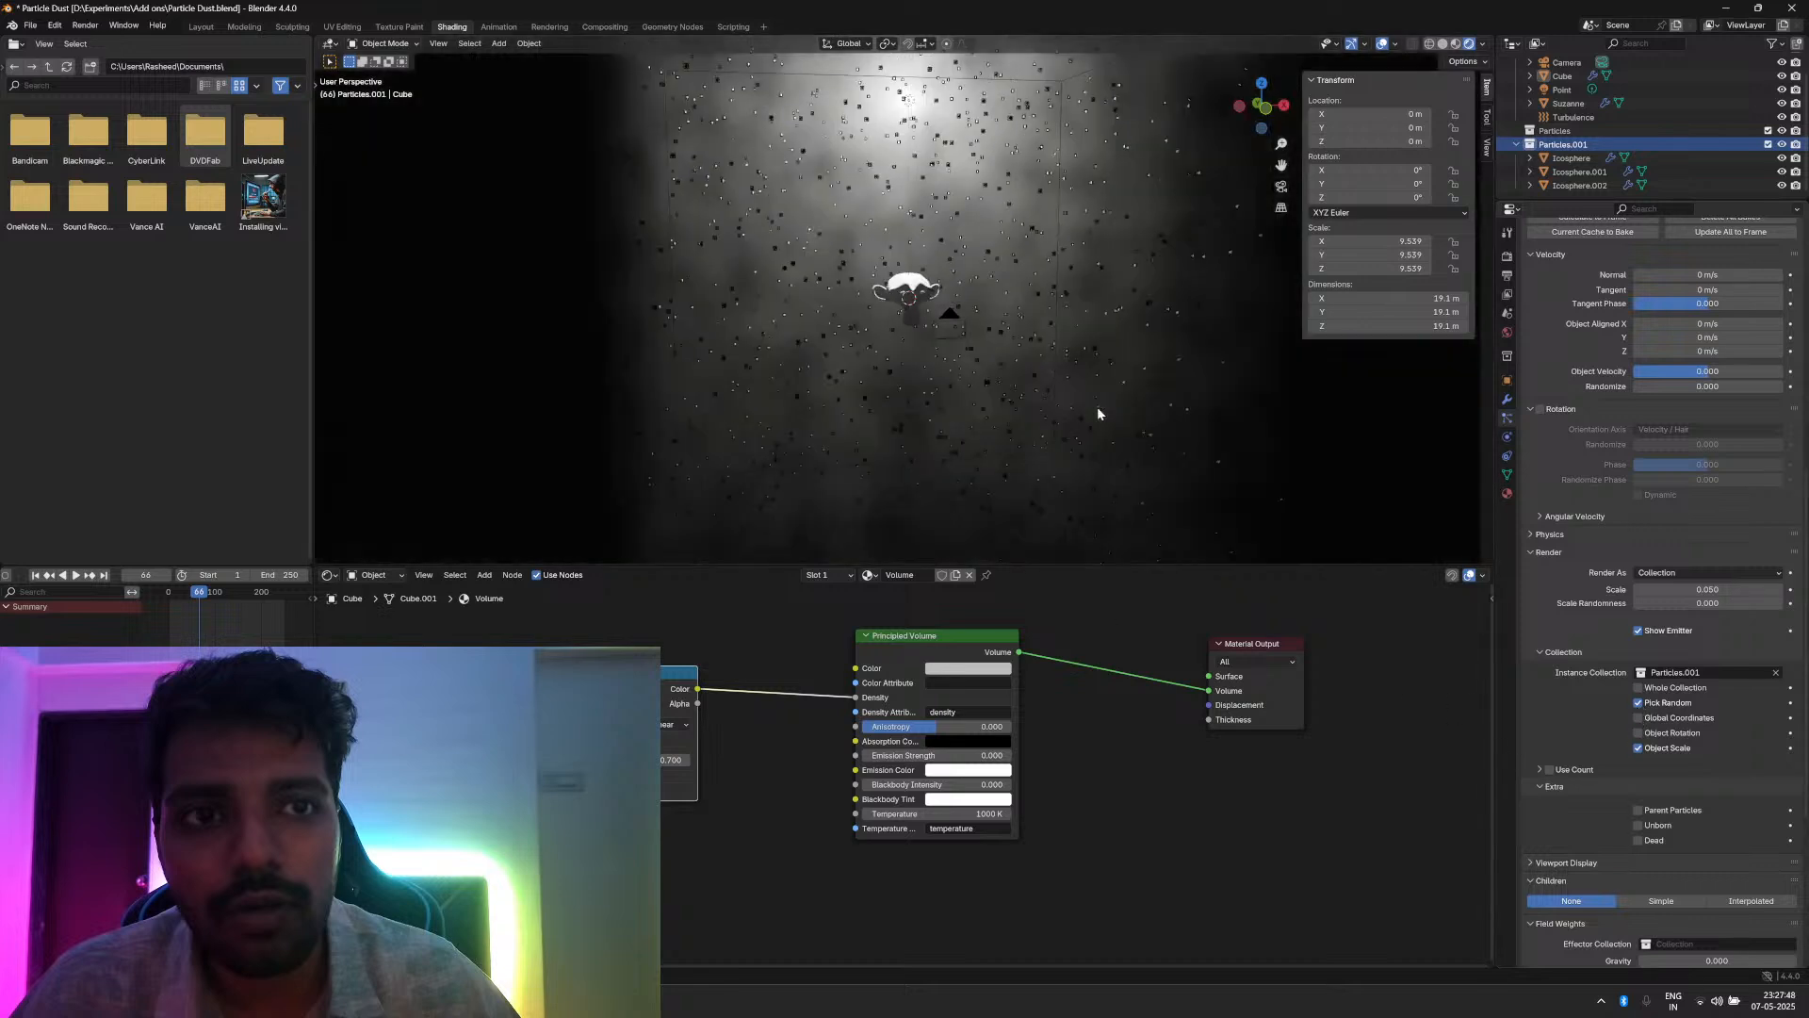
Step: Set the render scale of the dust particles to 0.01 and check their size around the monkey head
{"action": "left_click", "coordinate": [1699, 590]}
{"action": "type", "text": "0.0"}
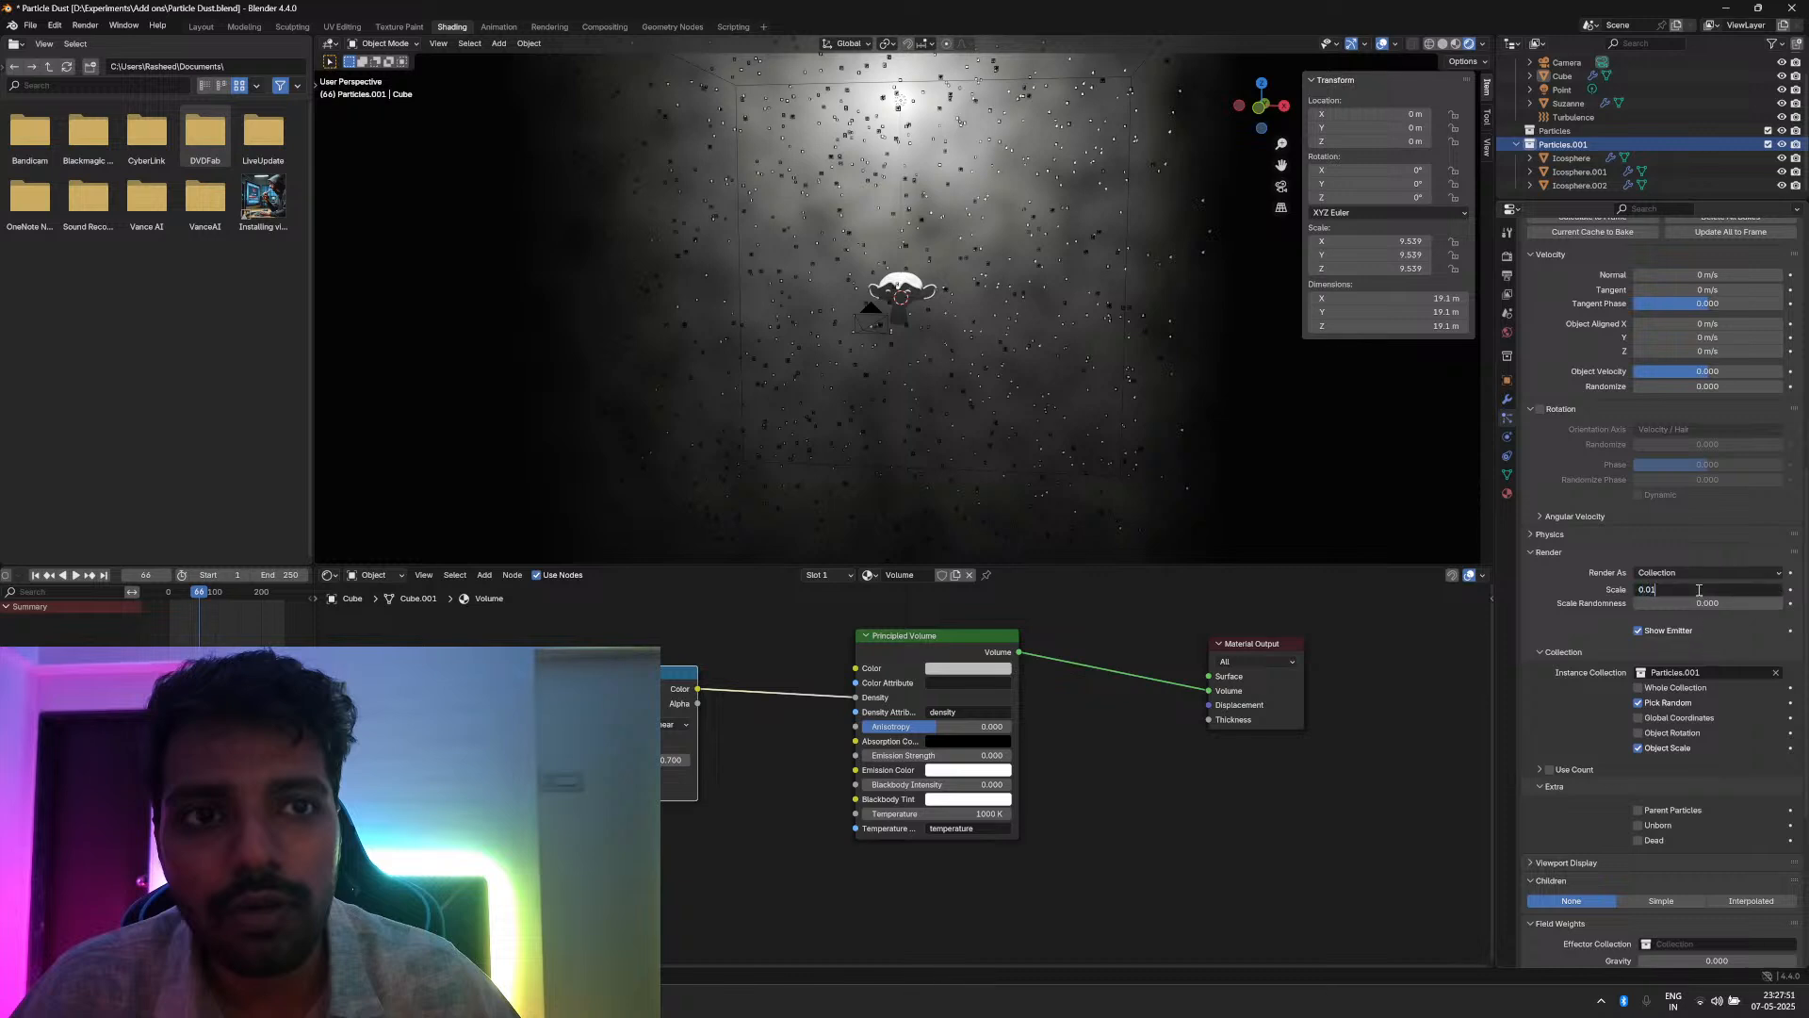
{"action": "type", "text": "1"}
{"action": "key", "text": "Return"}
{"action": "scroll", "coordinate": [1027, 398], "scroll_direction": "up", "scroll_amount": 4}
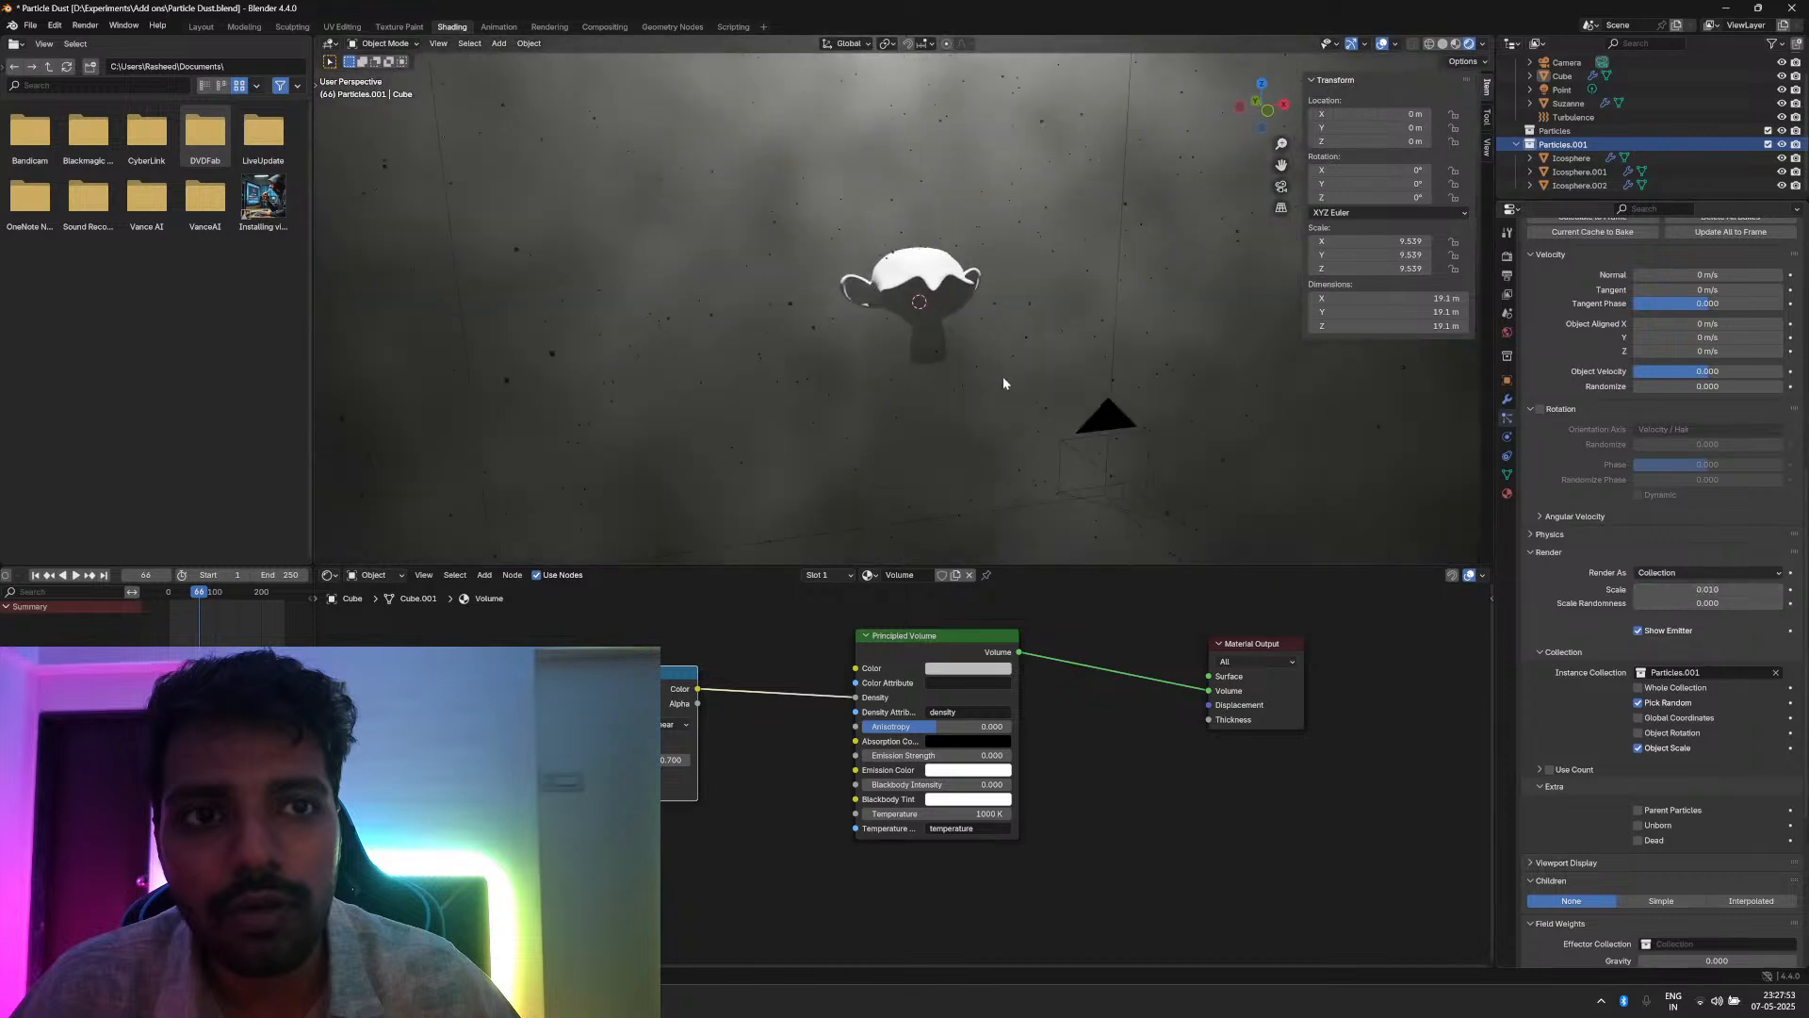
{"action": "scroll", "coordinate": [971, 380], "scroll_direction": "up", "scroll_amount": 3}
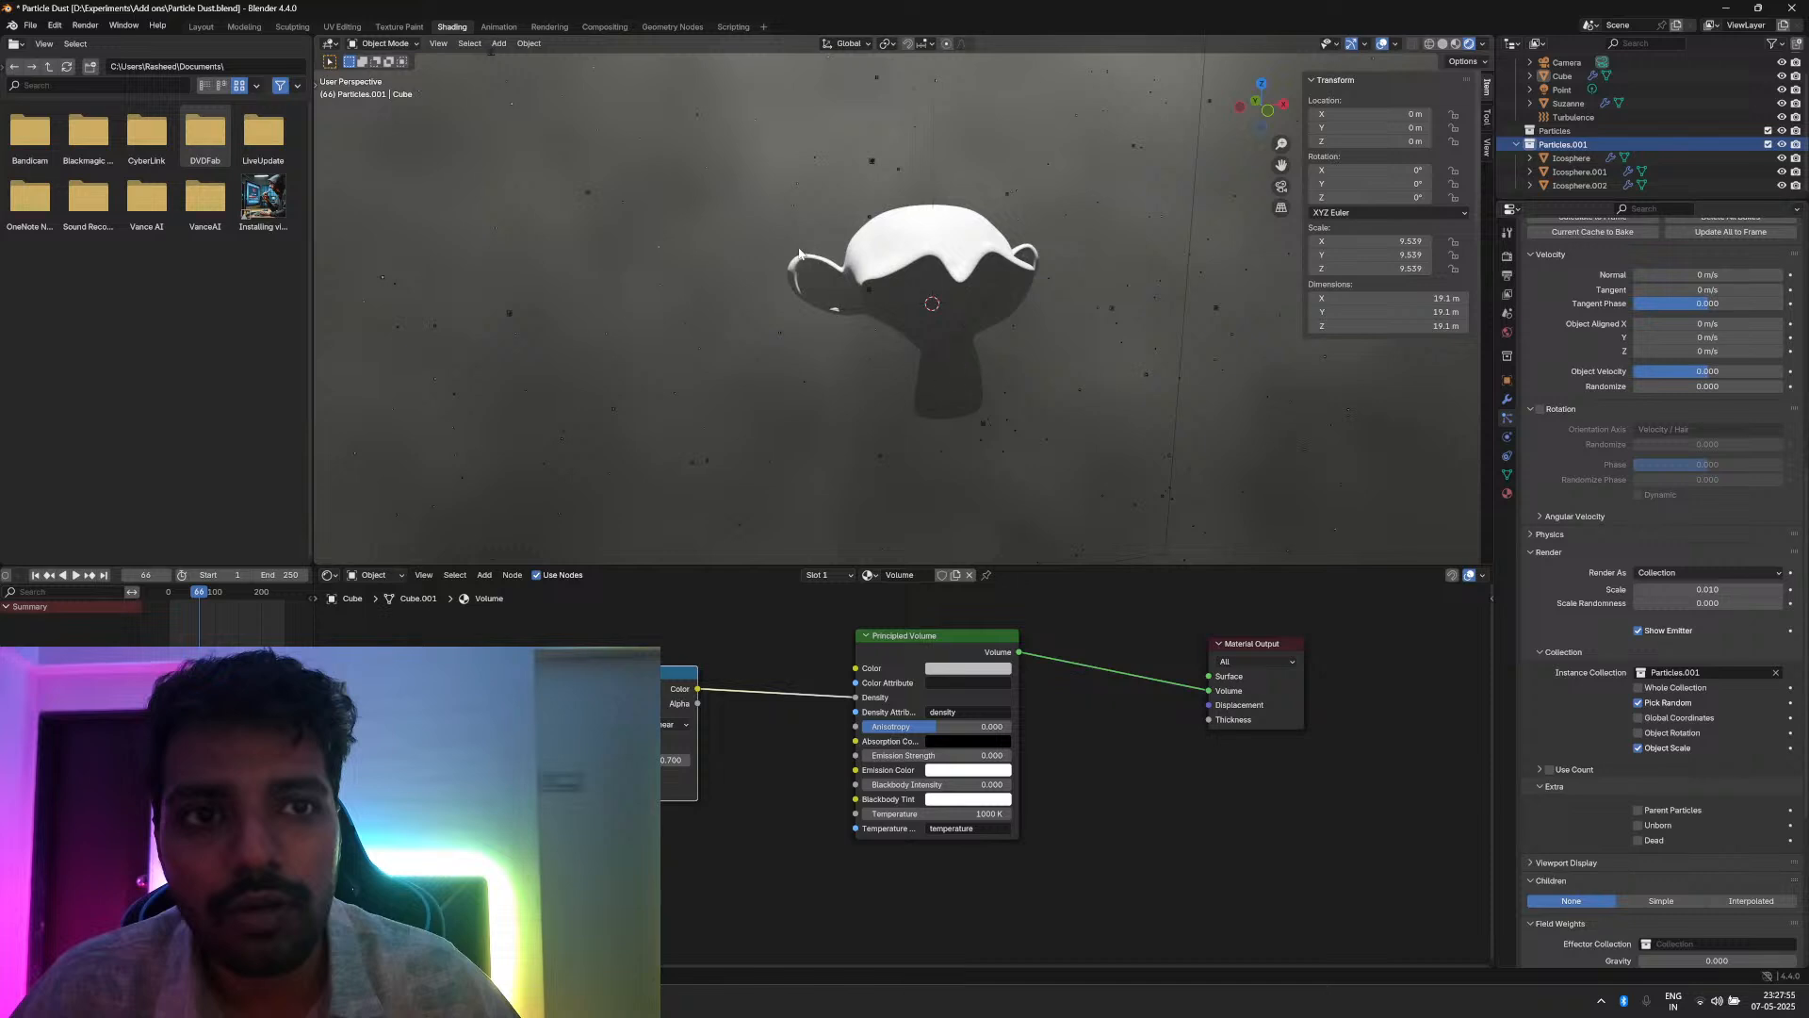
{"action": "scroll", "coordinate": [799, 252], "scroll_direction": "down", "scroll_amount": 8}
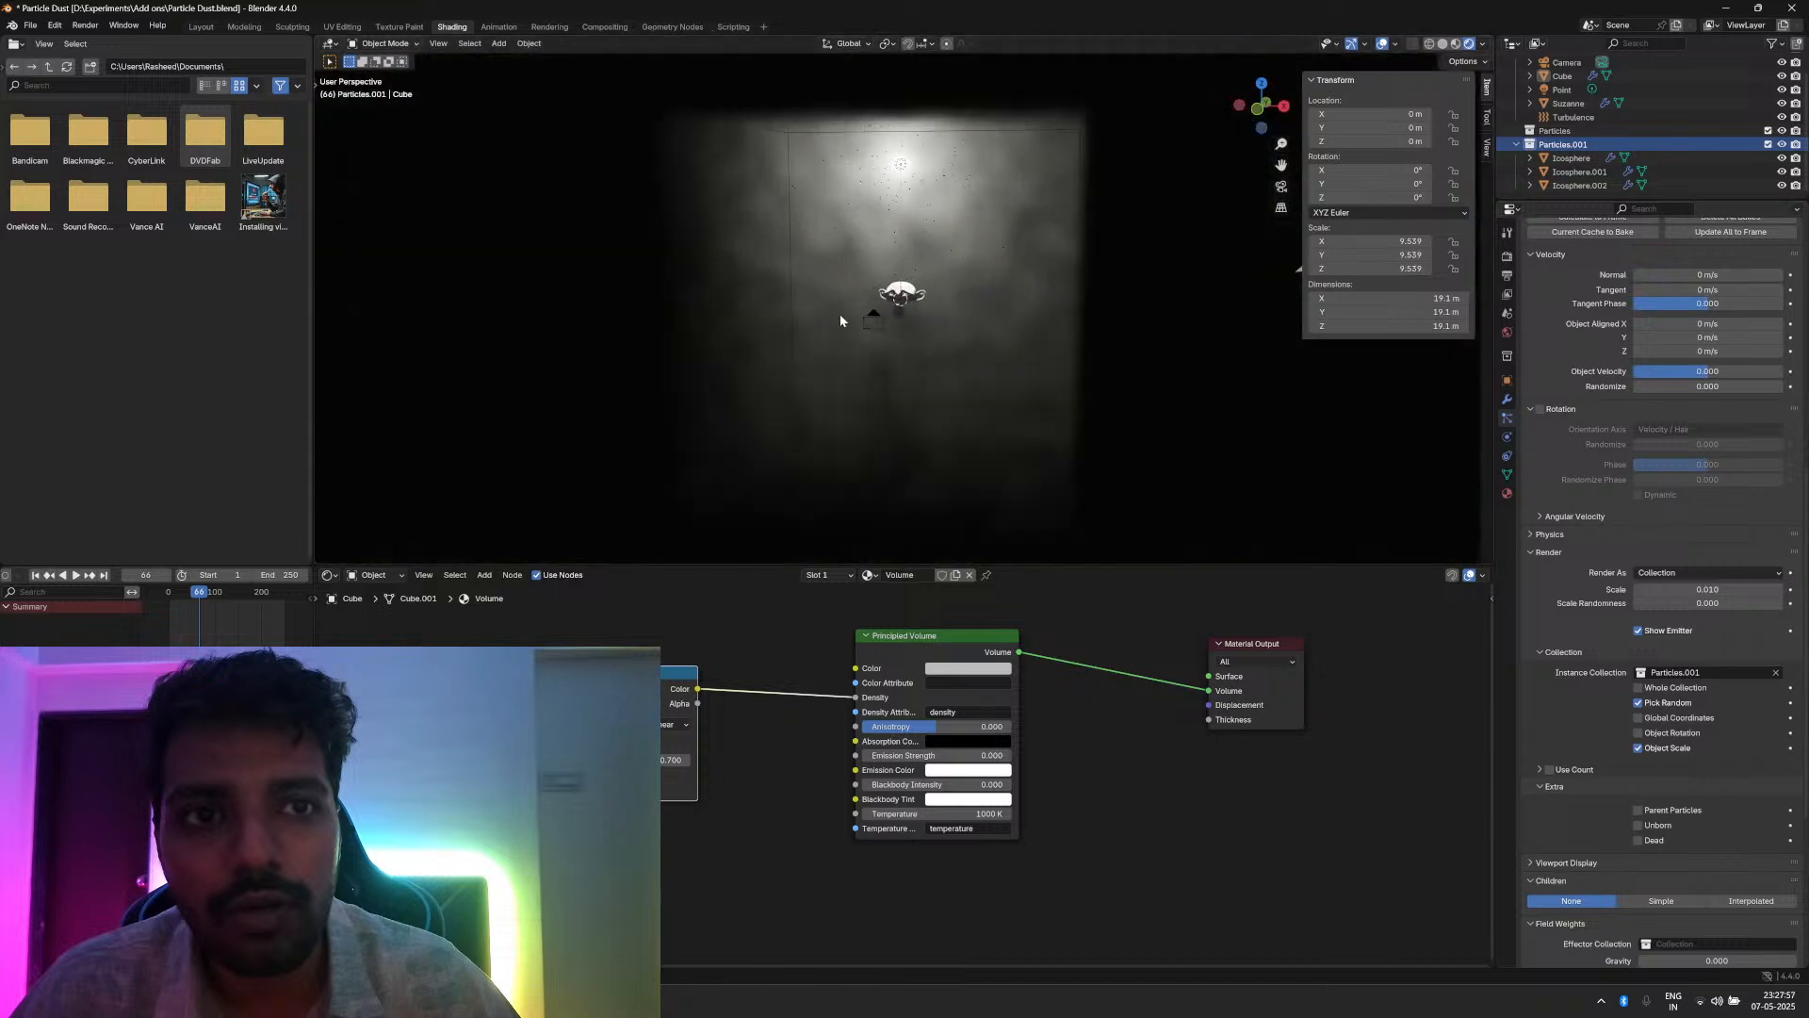
Step: Examine the dust particles around the monkey head from near and far, with the fog cube selected
{"action": "scroll", "coordinate": [840, 314], "scroll_direction": "up", "scroll_amount": 8}
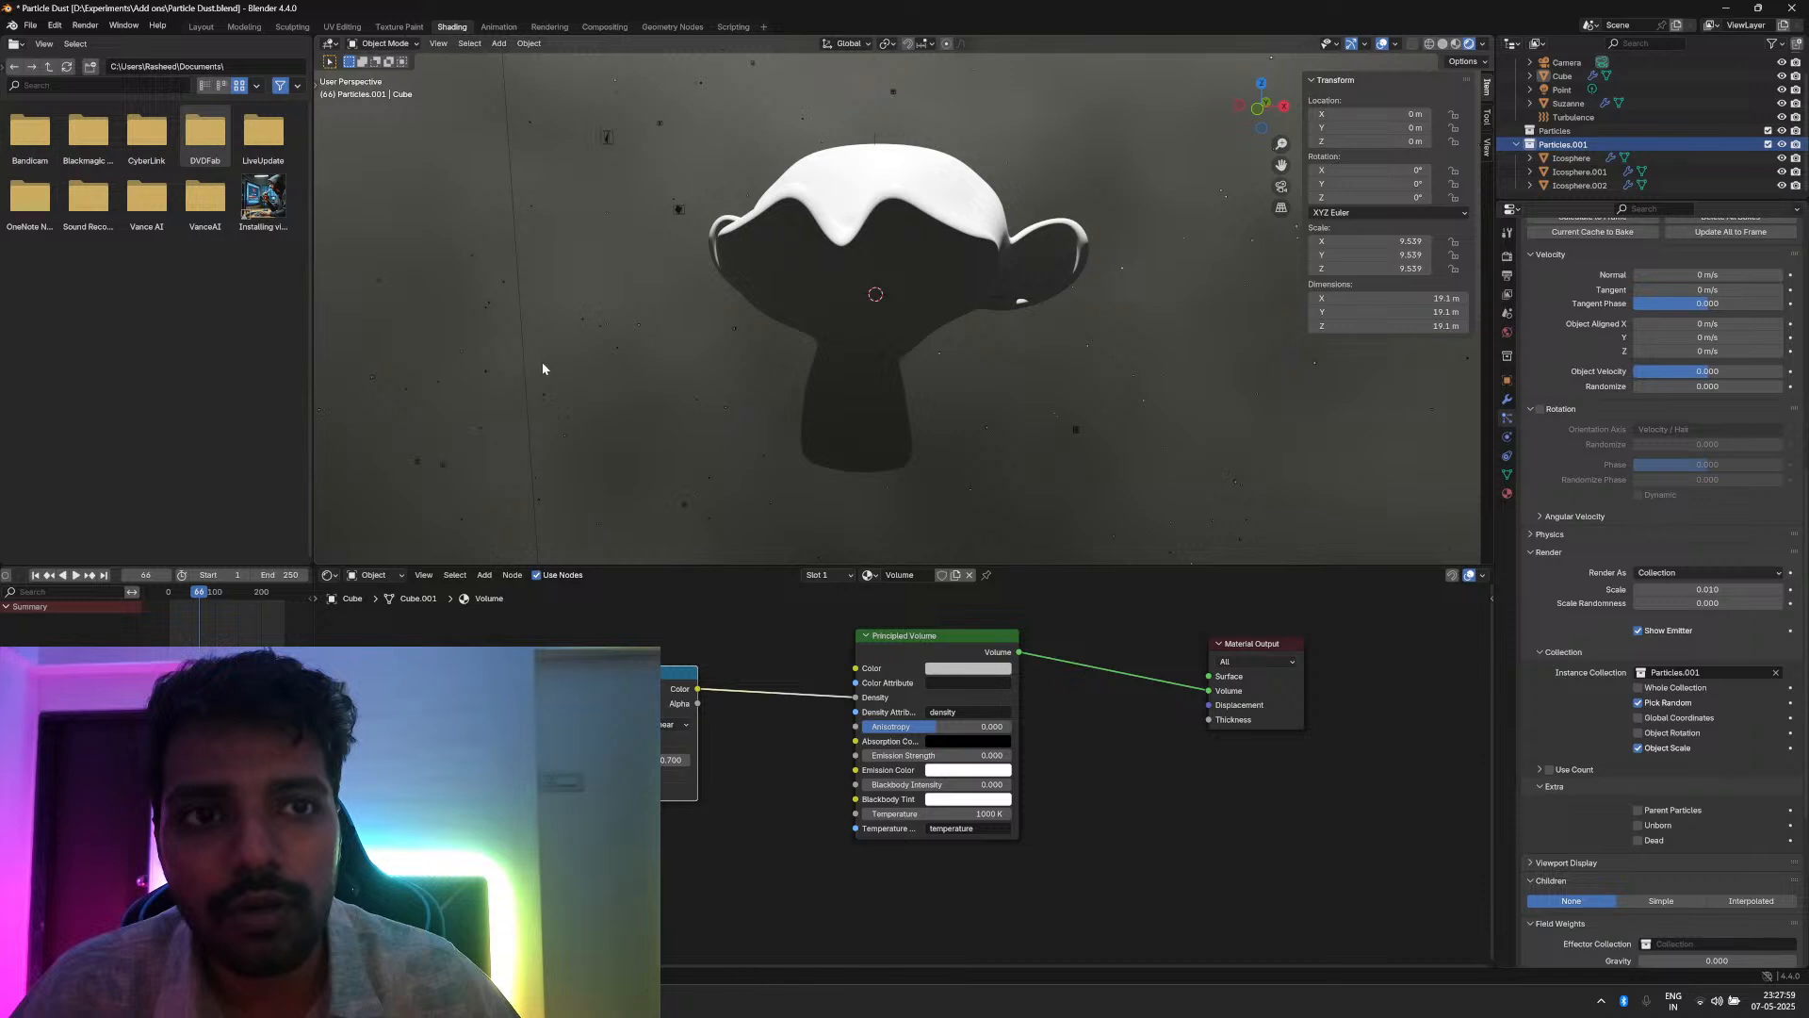
{"action": "scroll", "coordinate": [543, 363], "scroll_direction": "down", "scroll_amount": 6}
{"action": "left_click", "coordinate": [727, 299]}
{"action": "scroll", "coordinate": [742, 316], "scroll_direction": "down", "scroll_amount": 4}
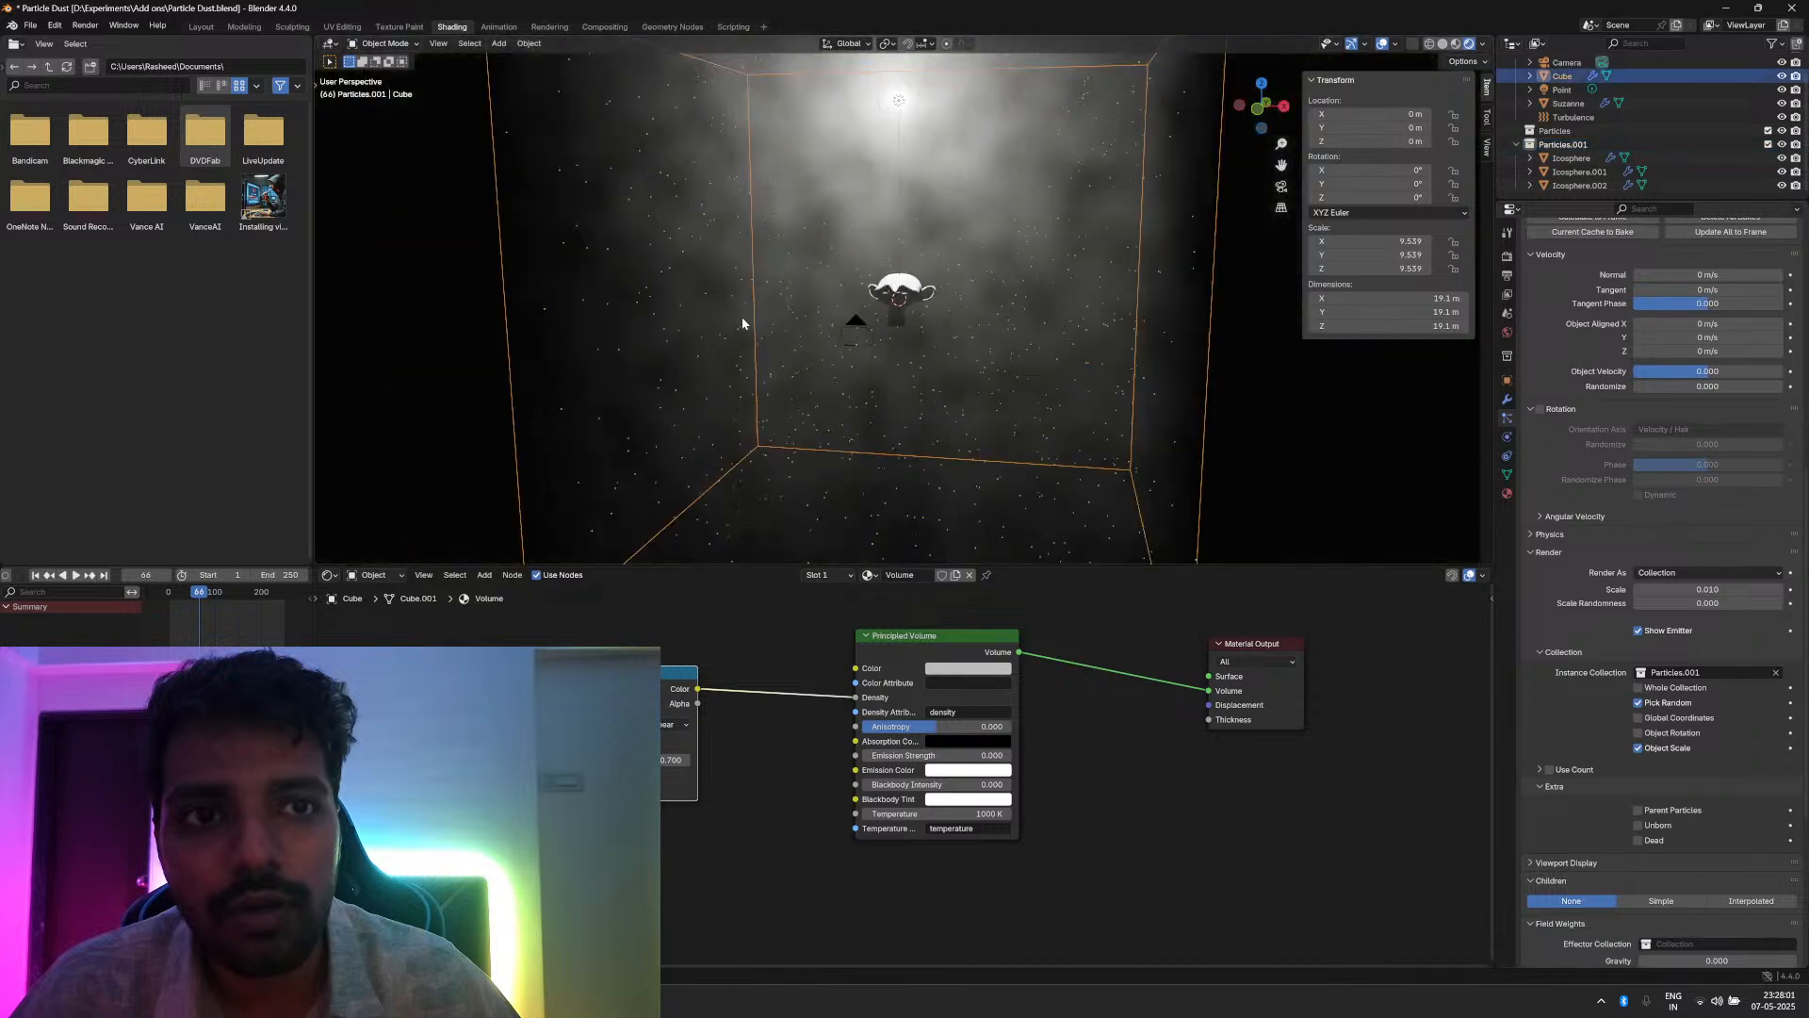
{"action": "middle_click_drag", "start_coordinate": [745, 316], "coordinate": [779, 308]}
{"action": "scroll", "coordinate": [830, 382], "scroll_direction": "up", "scroll_amount": 9}
{"action": "scroll", "coordinate": [829, 381], "scroll_direction": "up", "scroll_amount": 2}
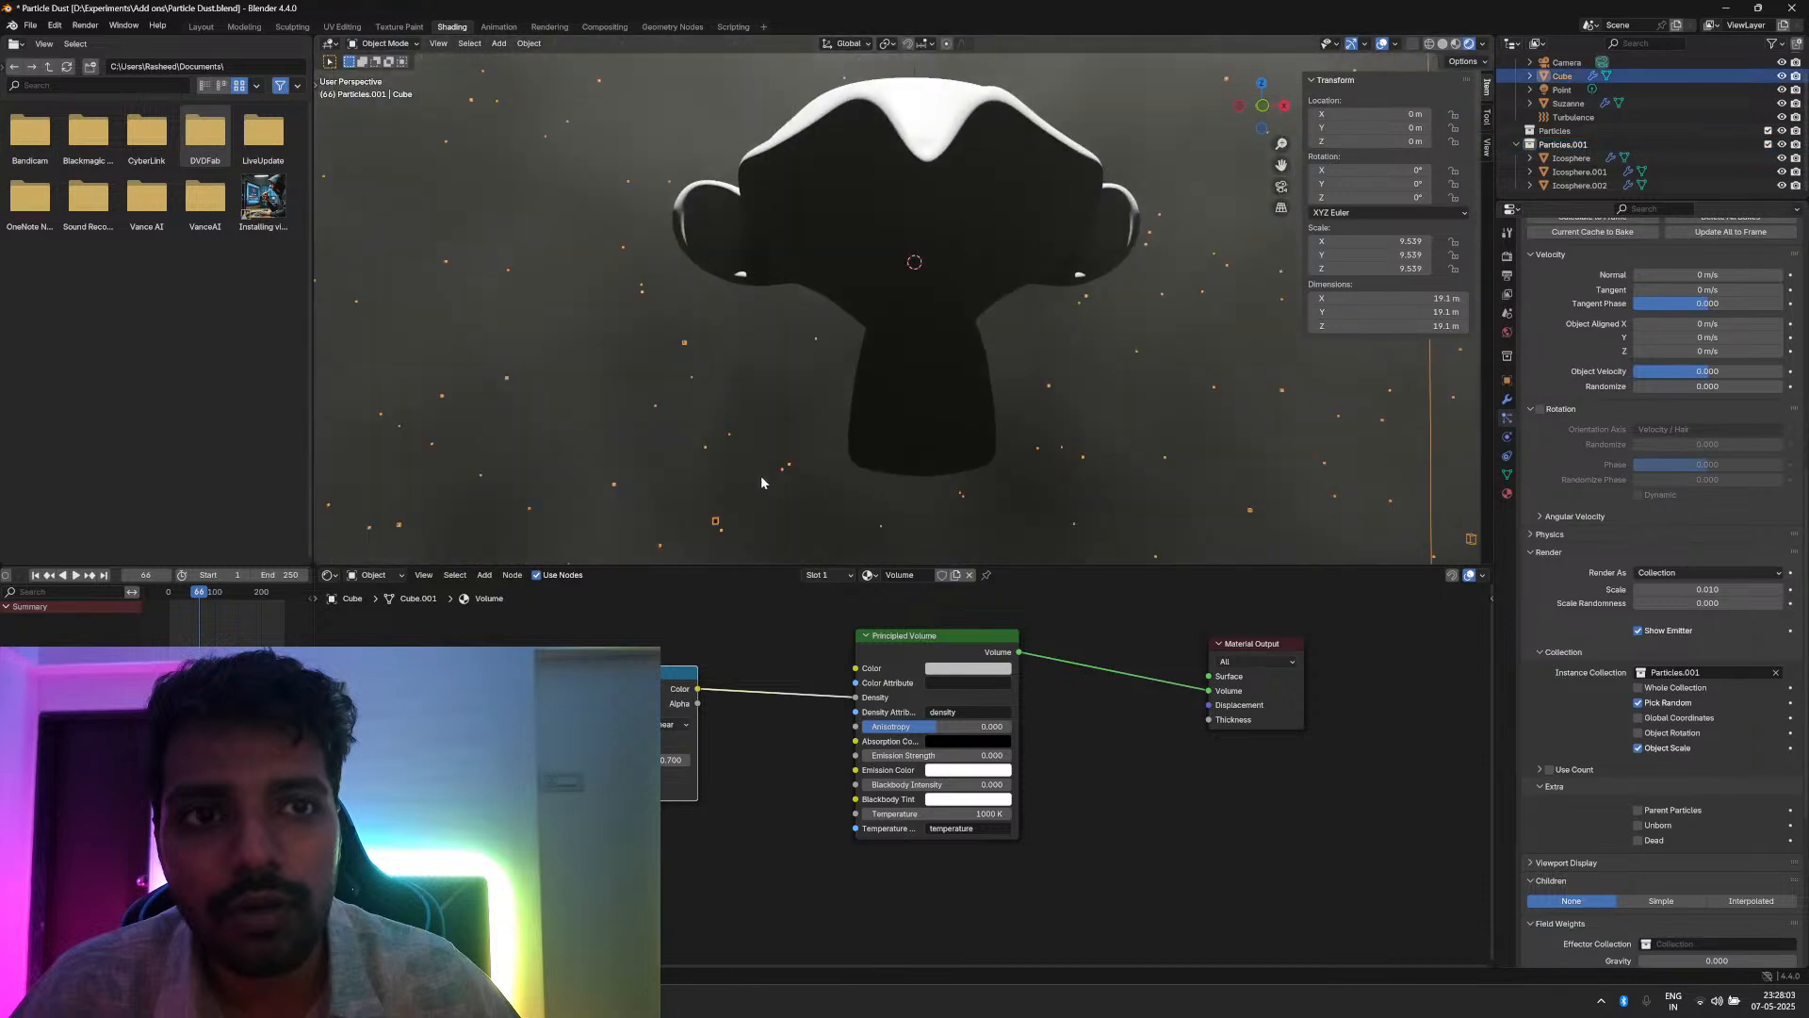
{"action": "scroll", "coordinate": [760, 475], "scroll_direction": "down", "scroll_amount": 8}
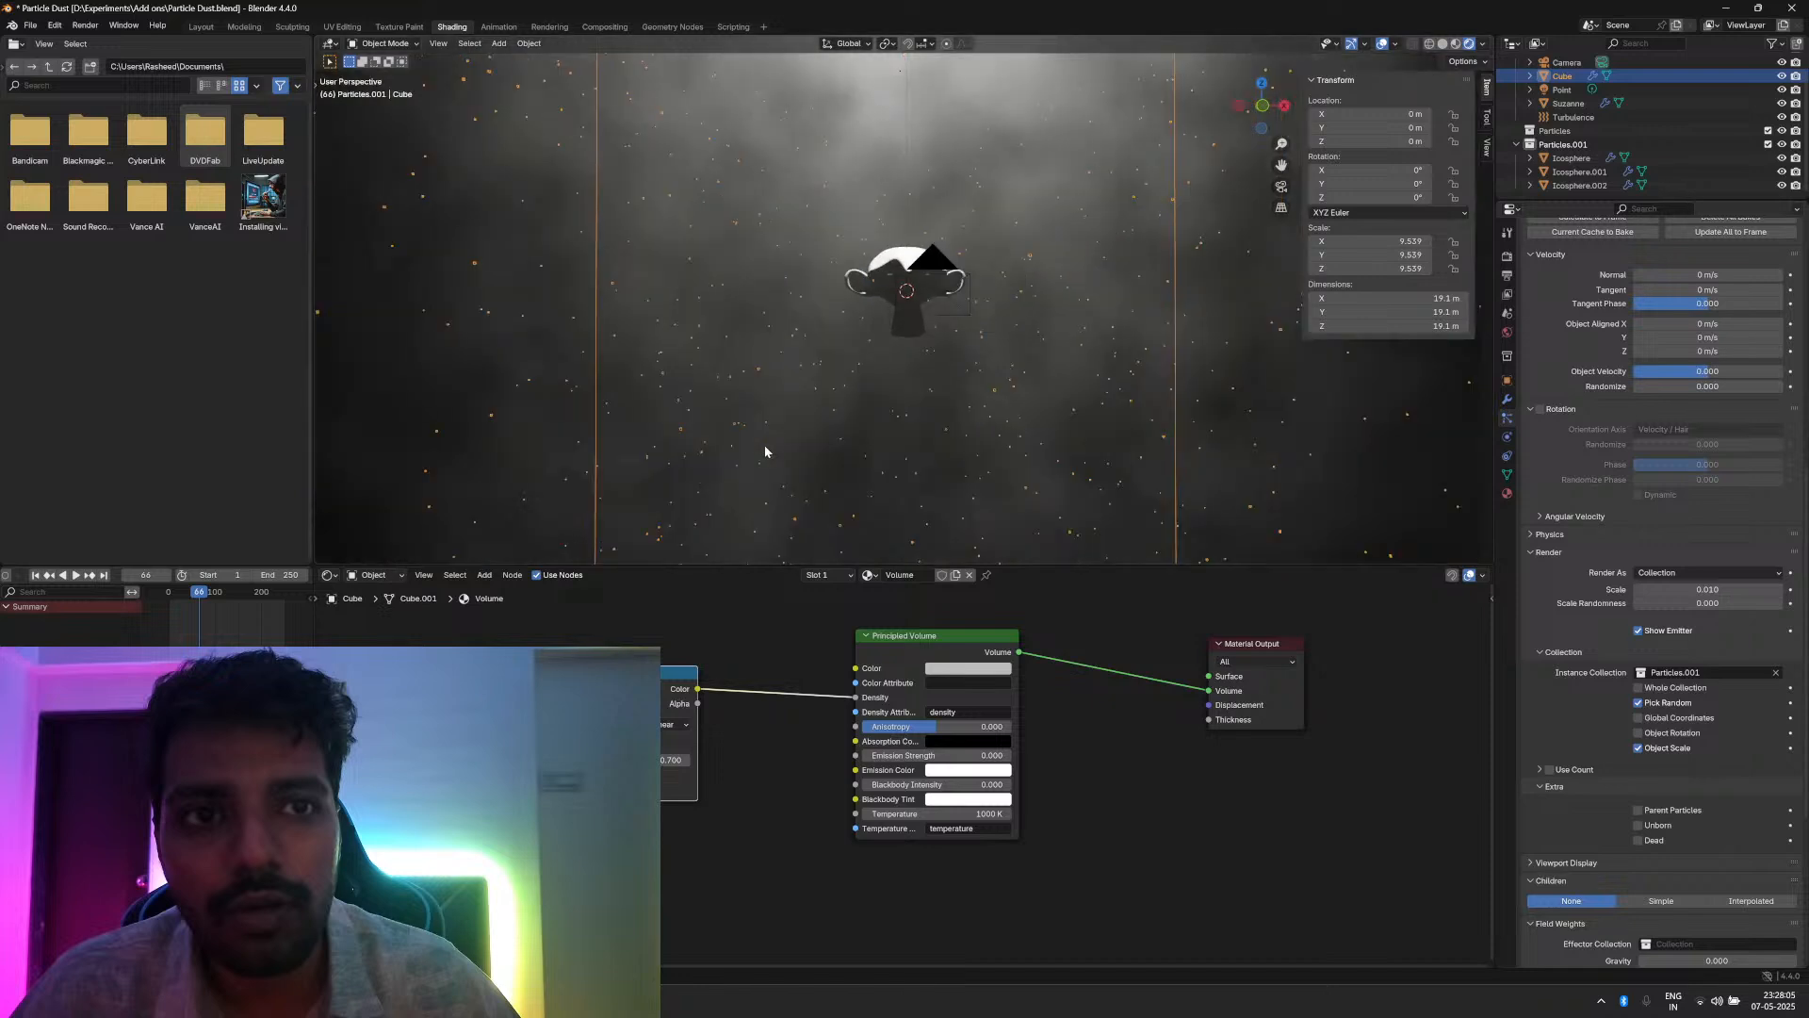
{"action": "scroll", "coordinate": [765, 451], "scroll_direction": "down", "scroll_amount": 3}
{"action": "middle_click_drag", "start_coordinate": [765, 447], "coordinate": [736, 460]}
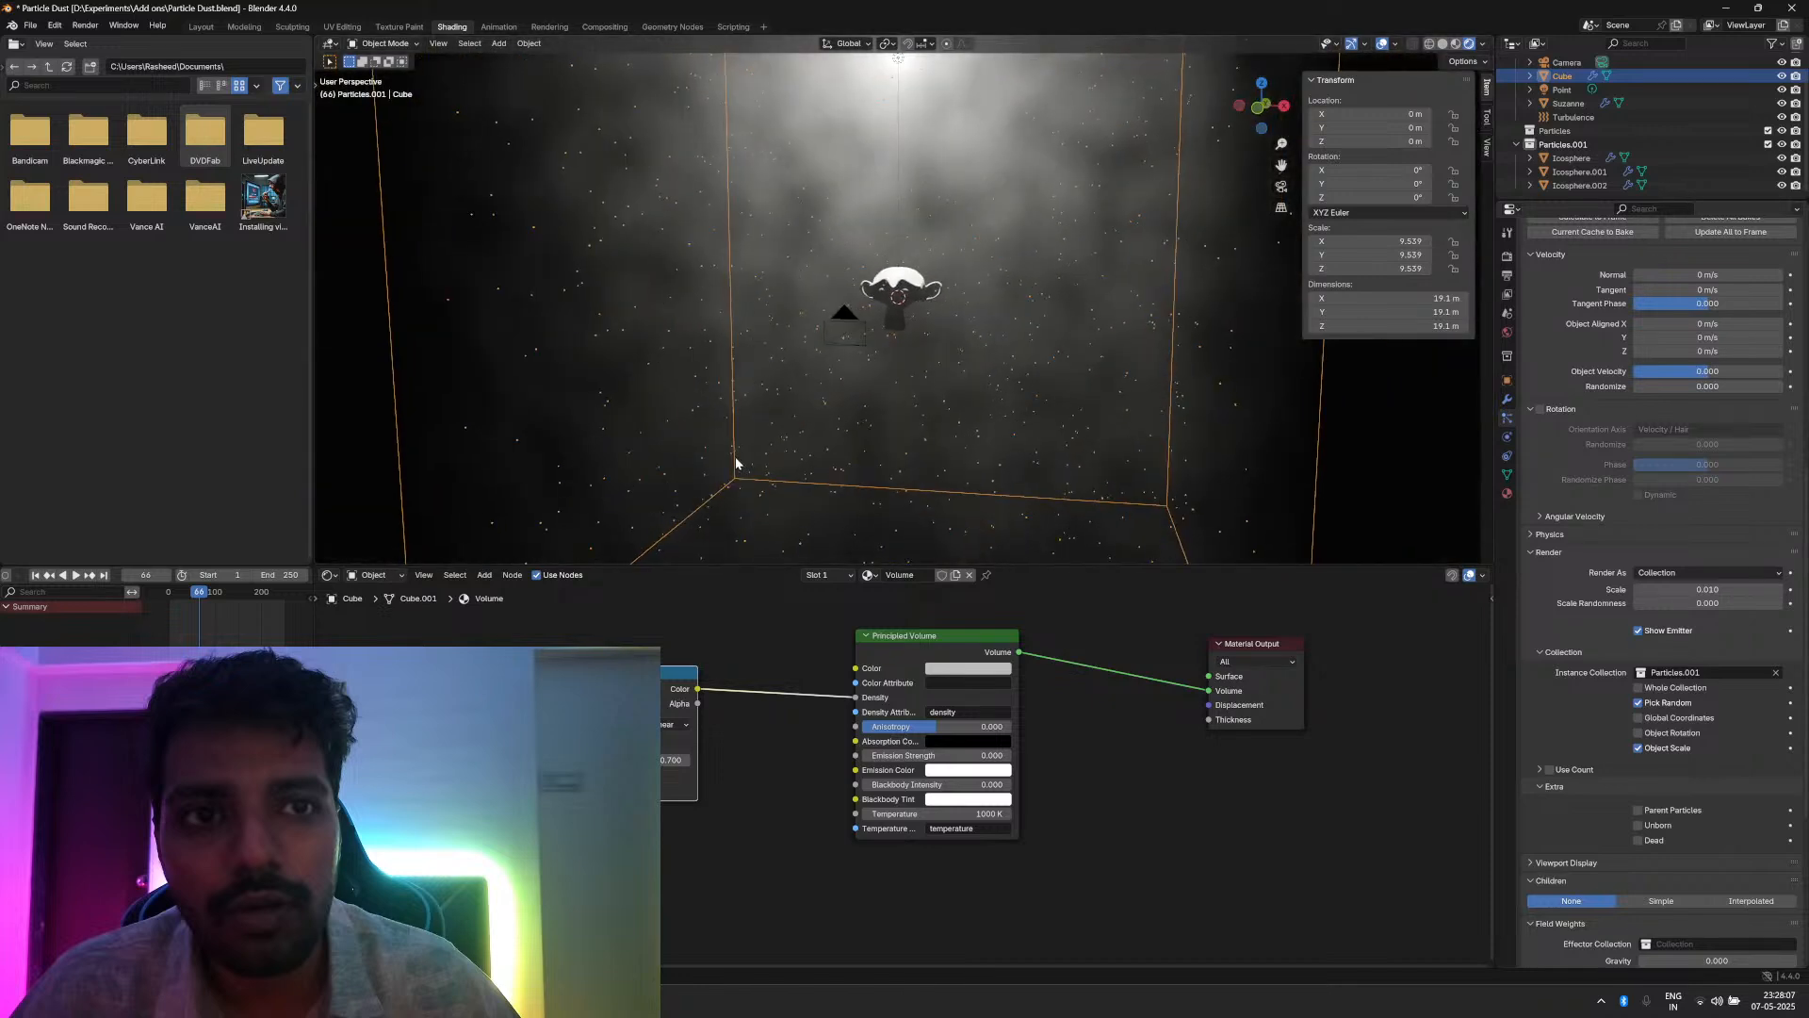
{"action": "scroll", "coordinate": [736, 461], "scroll_direction": "down", "scroll_amount": 3}
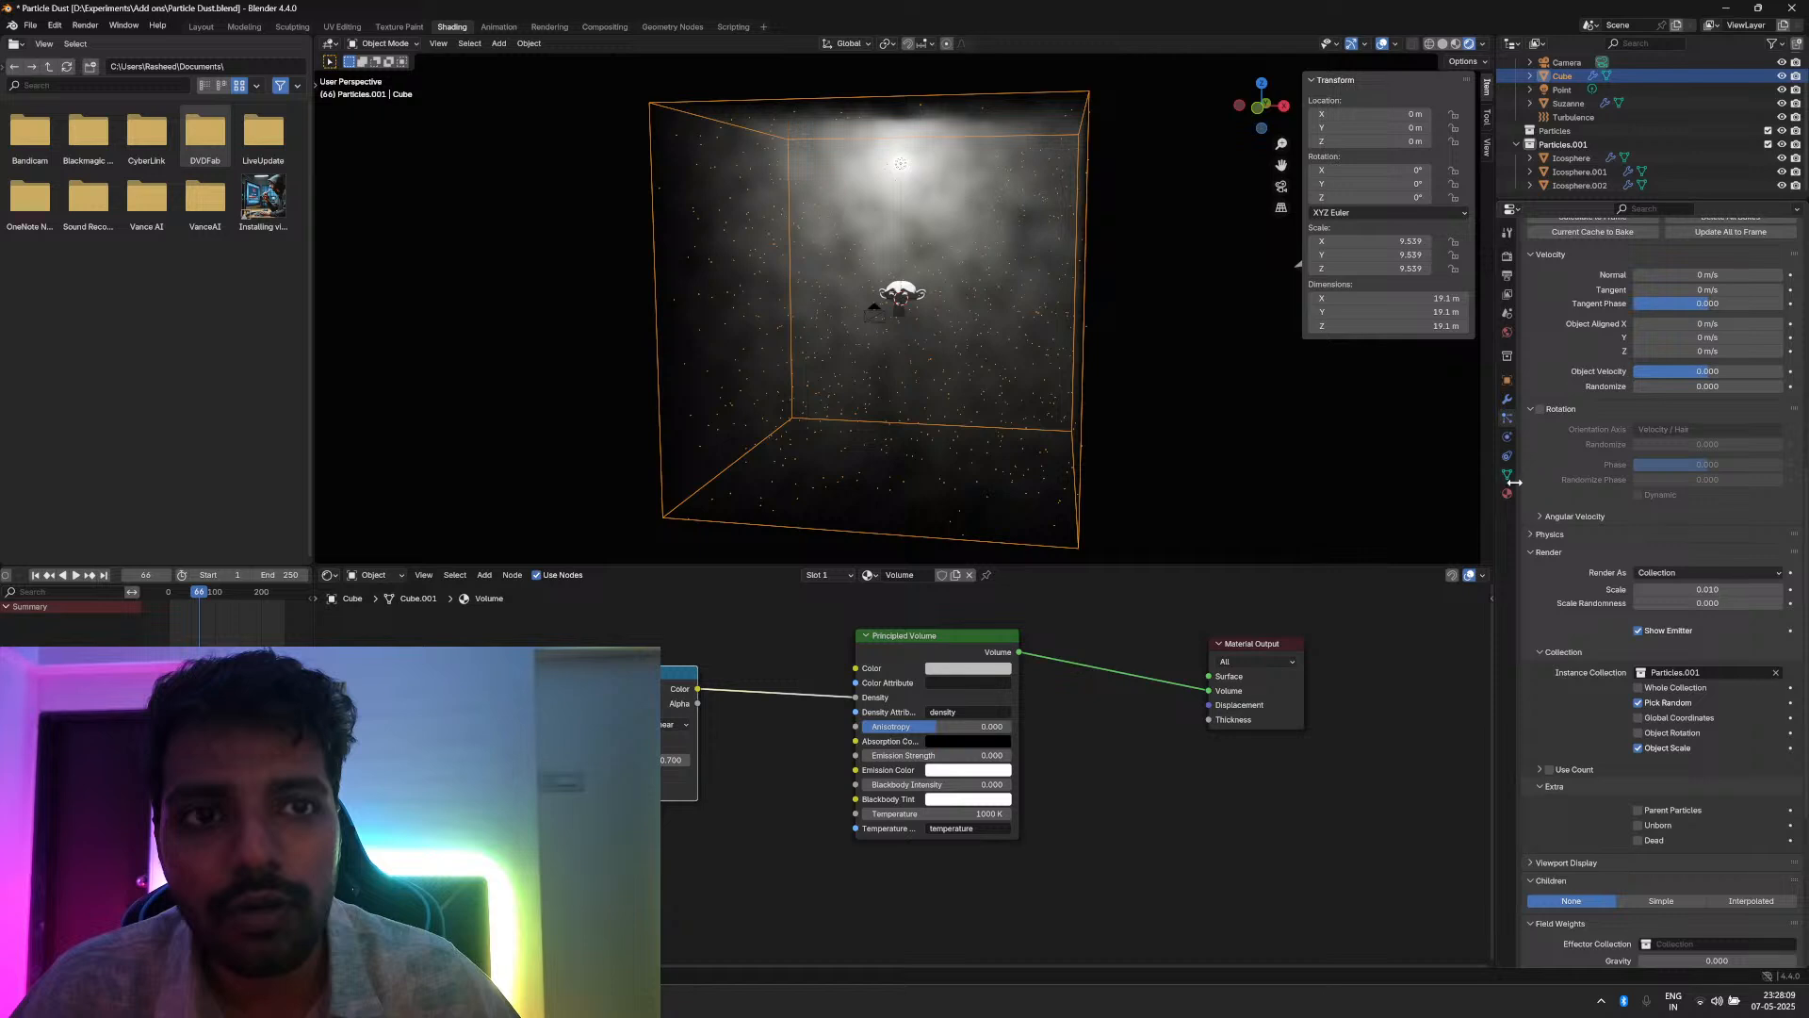
Step: Set the fog cube's viewport display to Solid and check how the dust looks around the monkey head
{"action": "left_click", "coordinate": [1507, 381]}
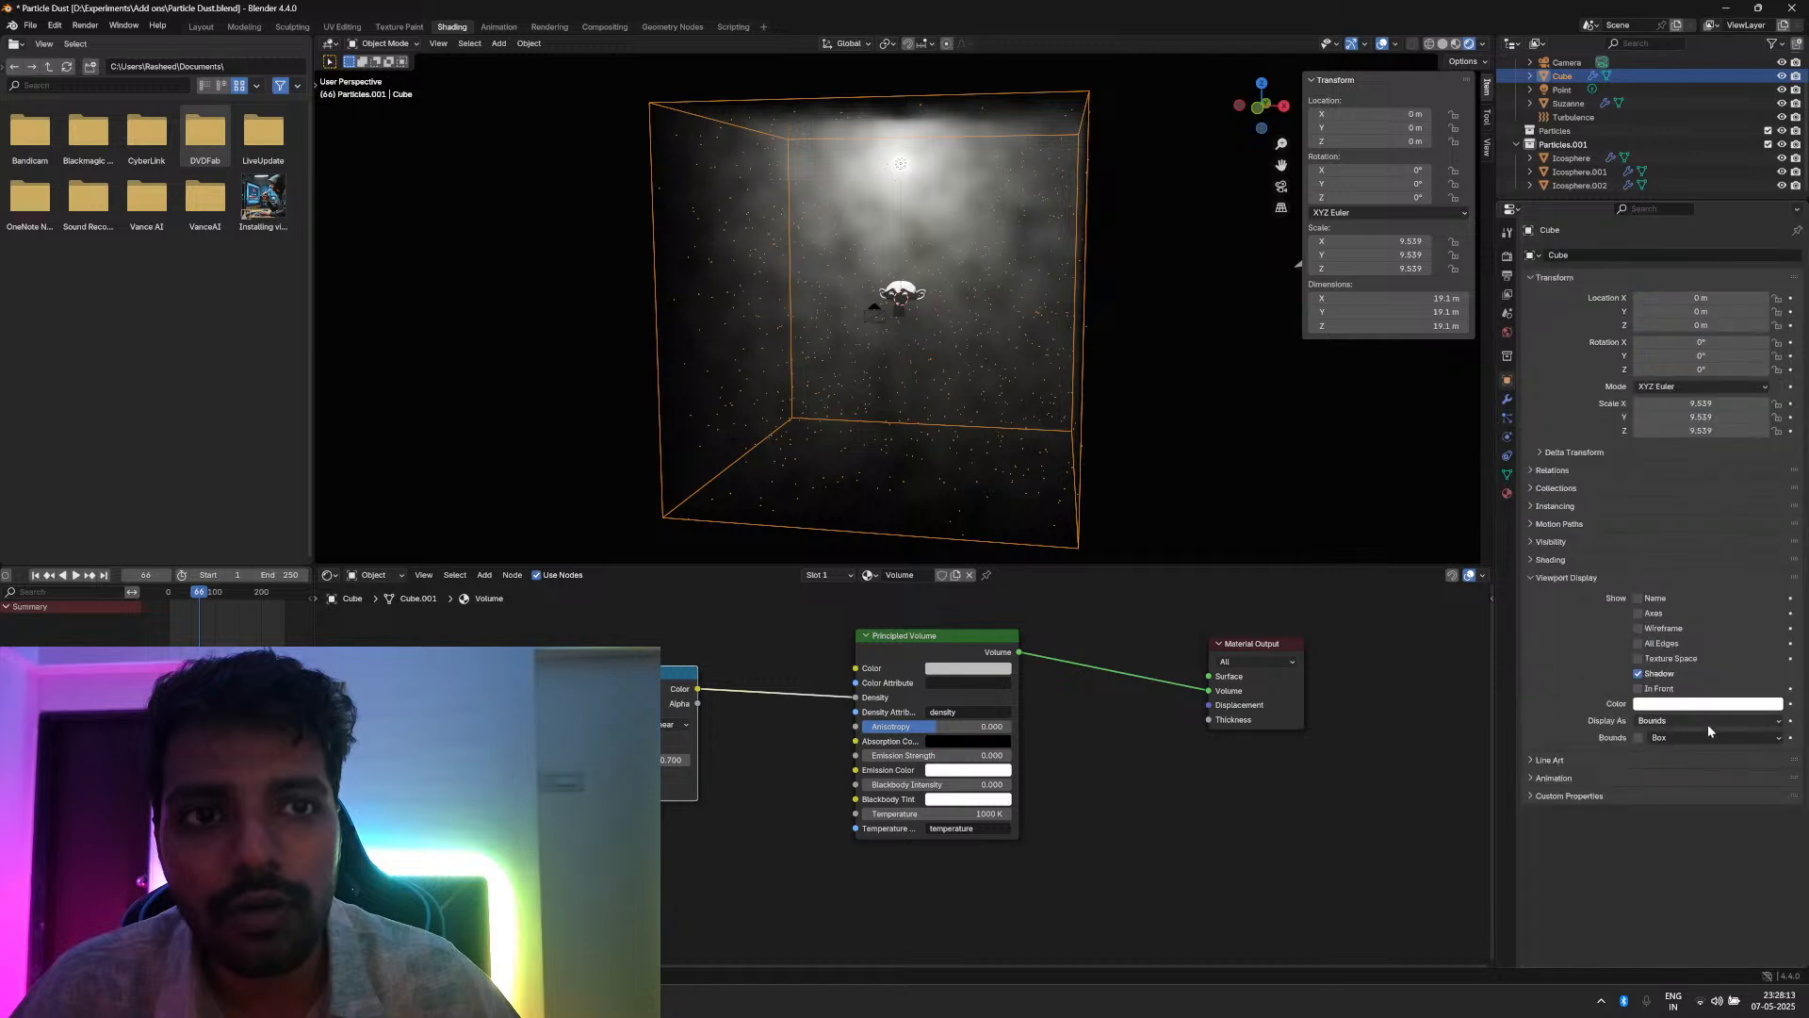
{"action": "left_click", "coordinate": [1670, 721]}
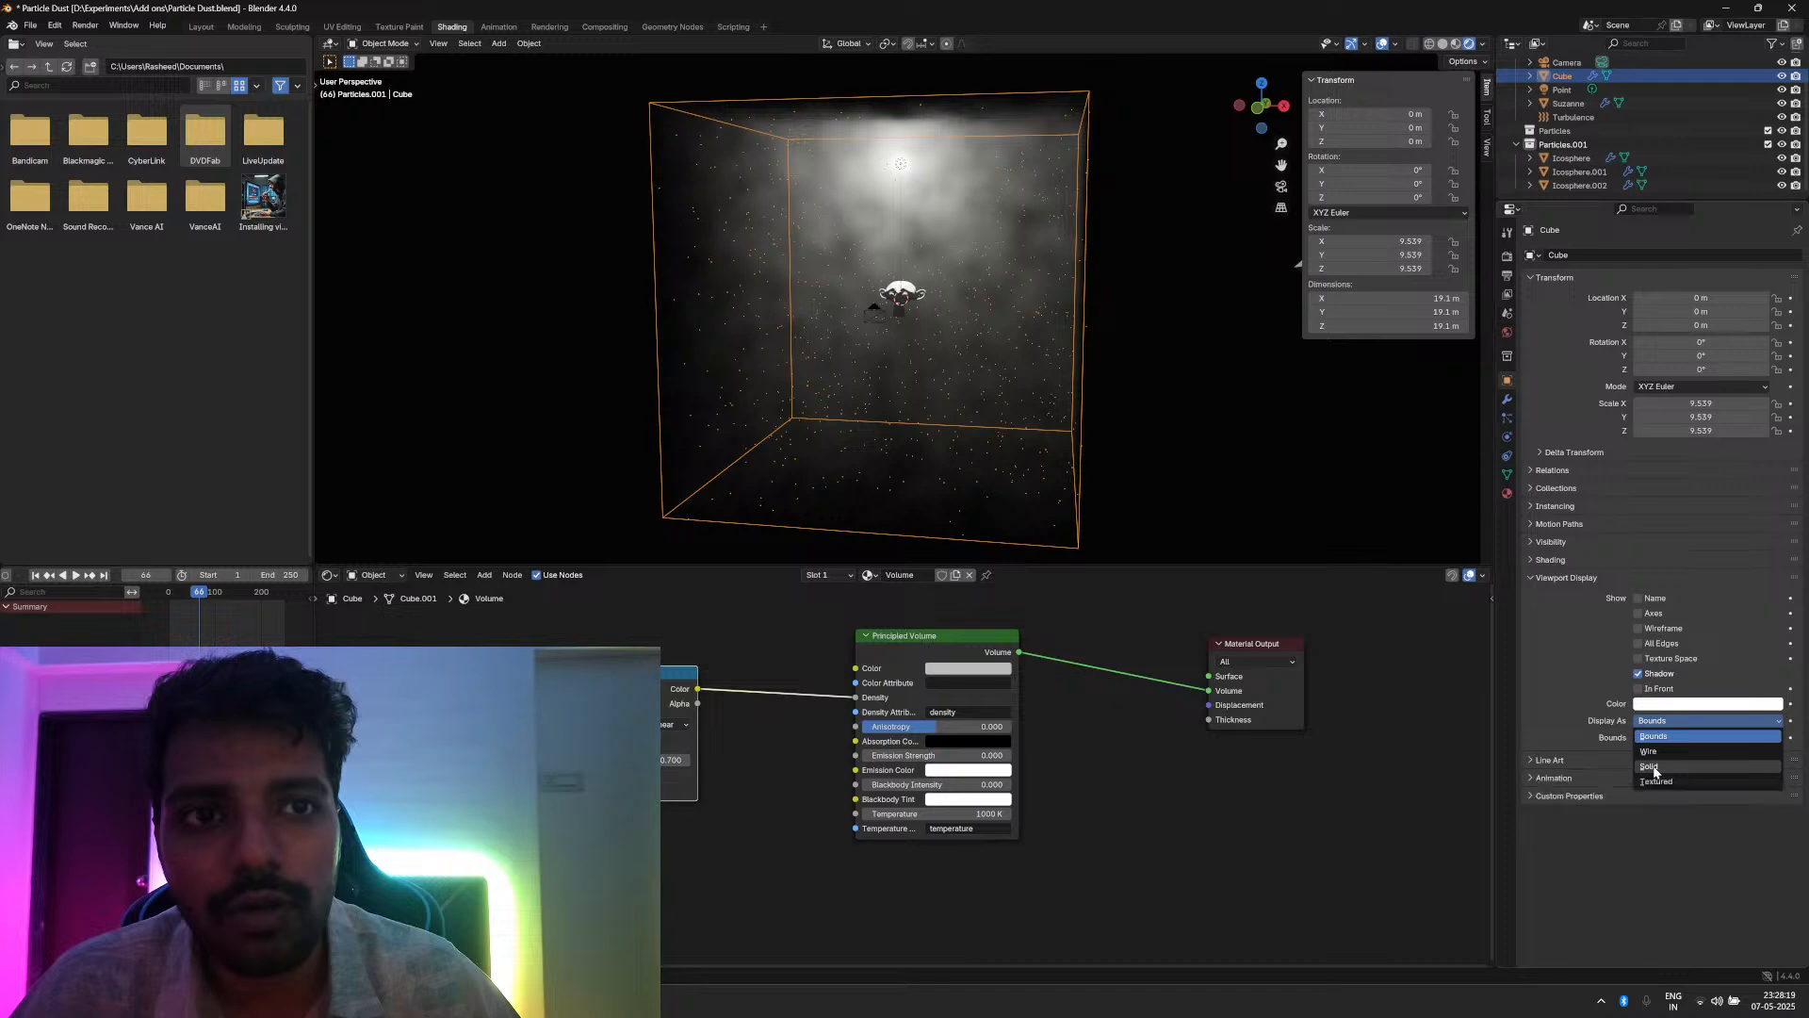
{"action": "left_click", "coordinate": [1672, 767]}
{"action": "scroll", "coordinate": [1027, 430], "scroll_direction": "up", "scroll_amount": 10}
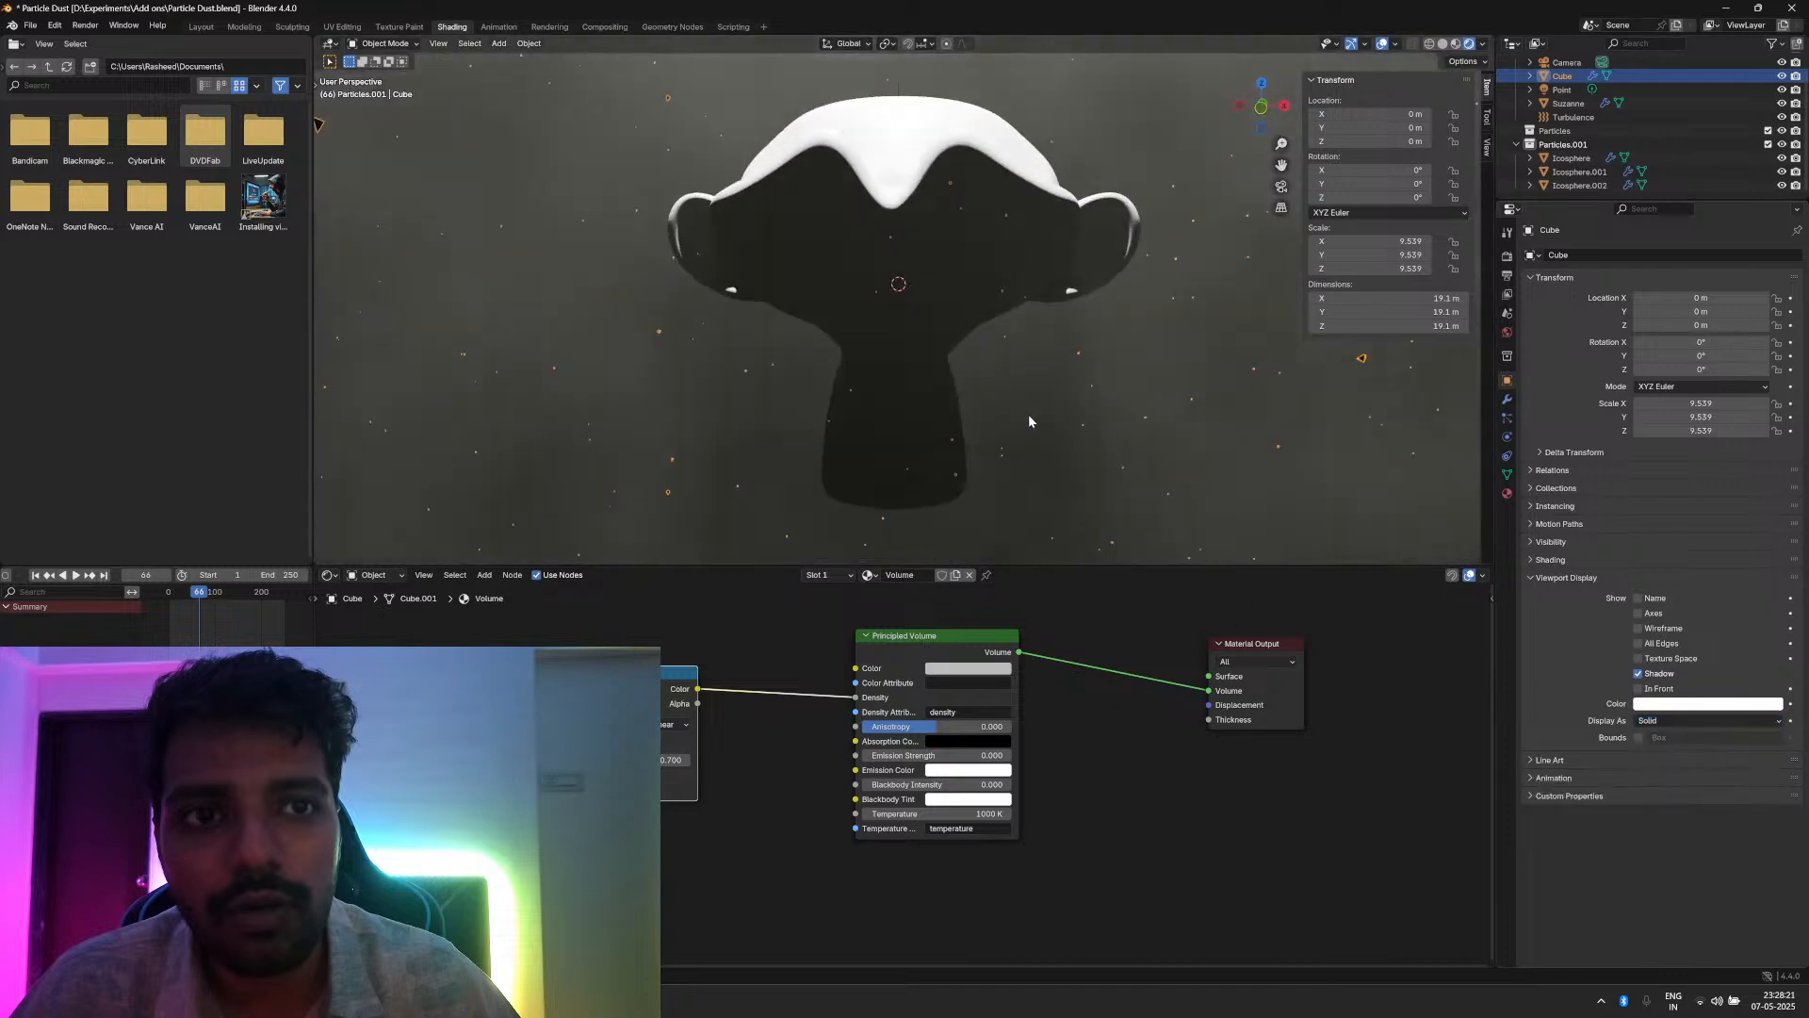
{"action": "scroll", "coordinate": [594, 296], "scroll_direction": "down", "scroll_amount": 5}
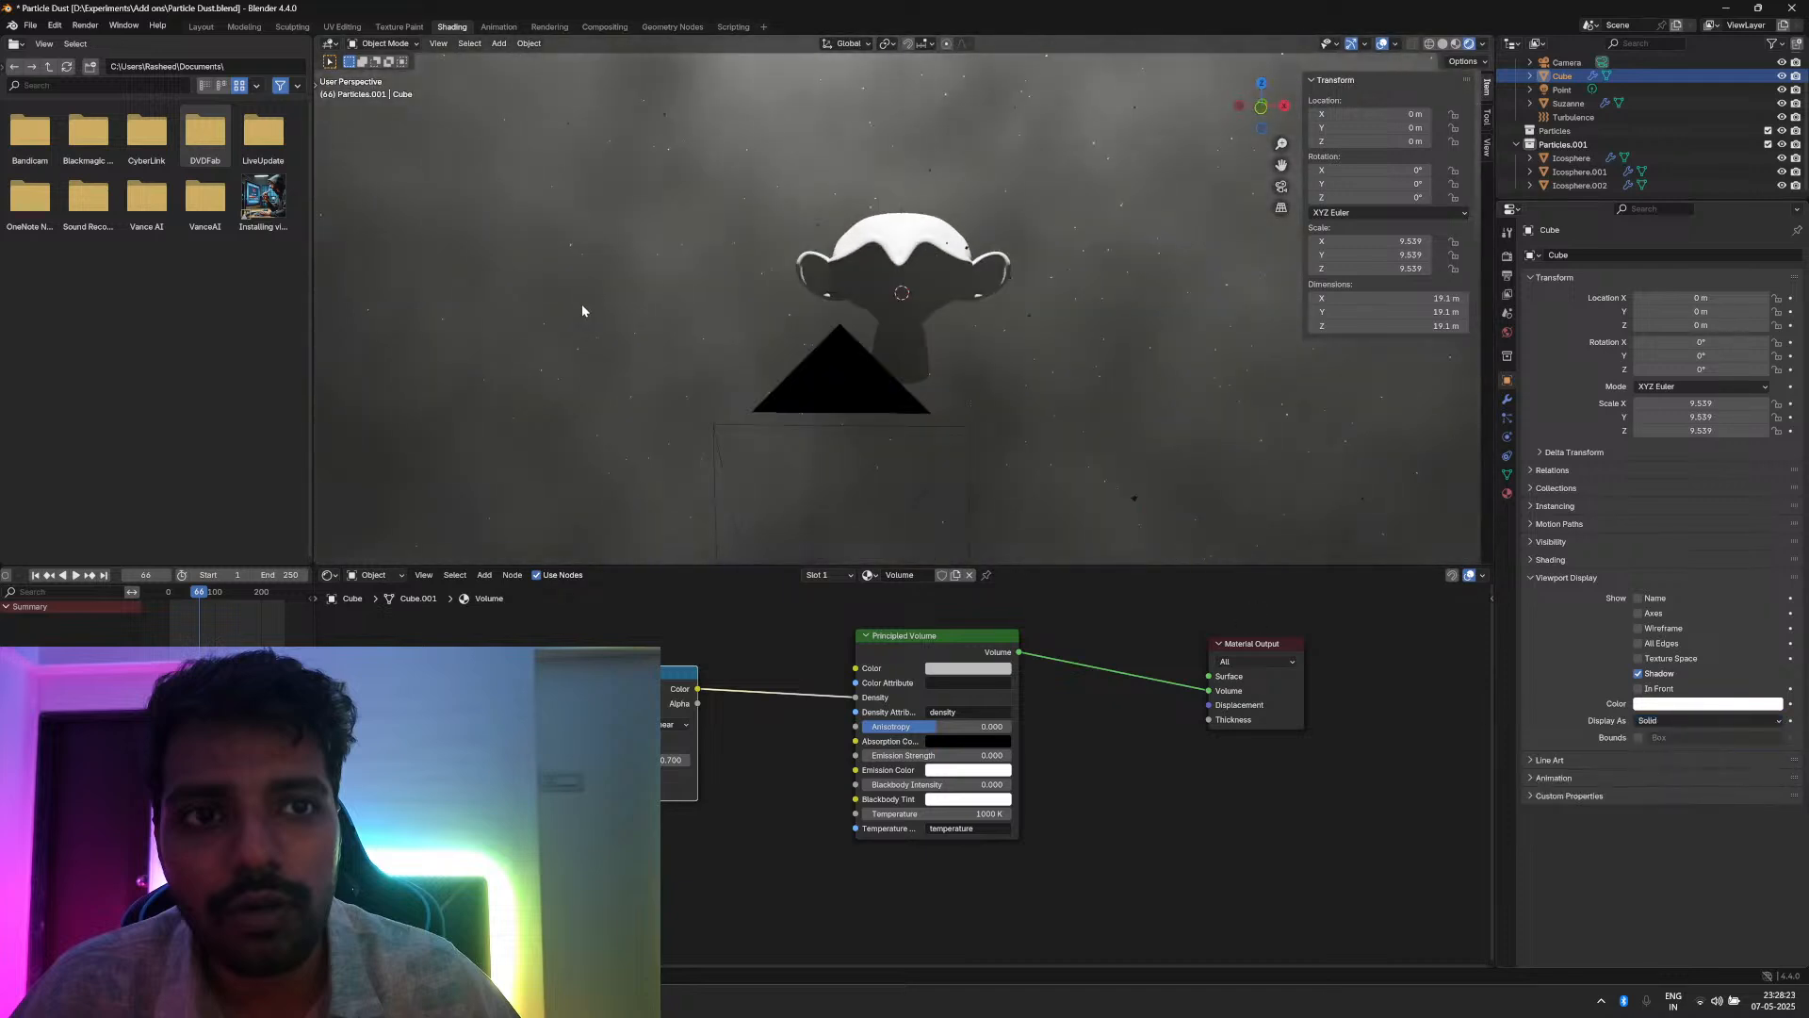
{"action": "middle_click_drag", "start_coordinate": [581, 307], "coordinate": [648, 353]}
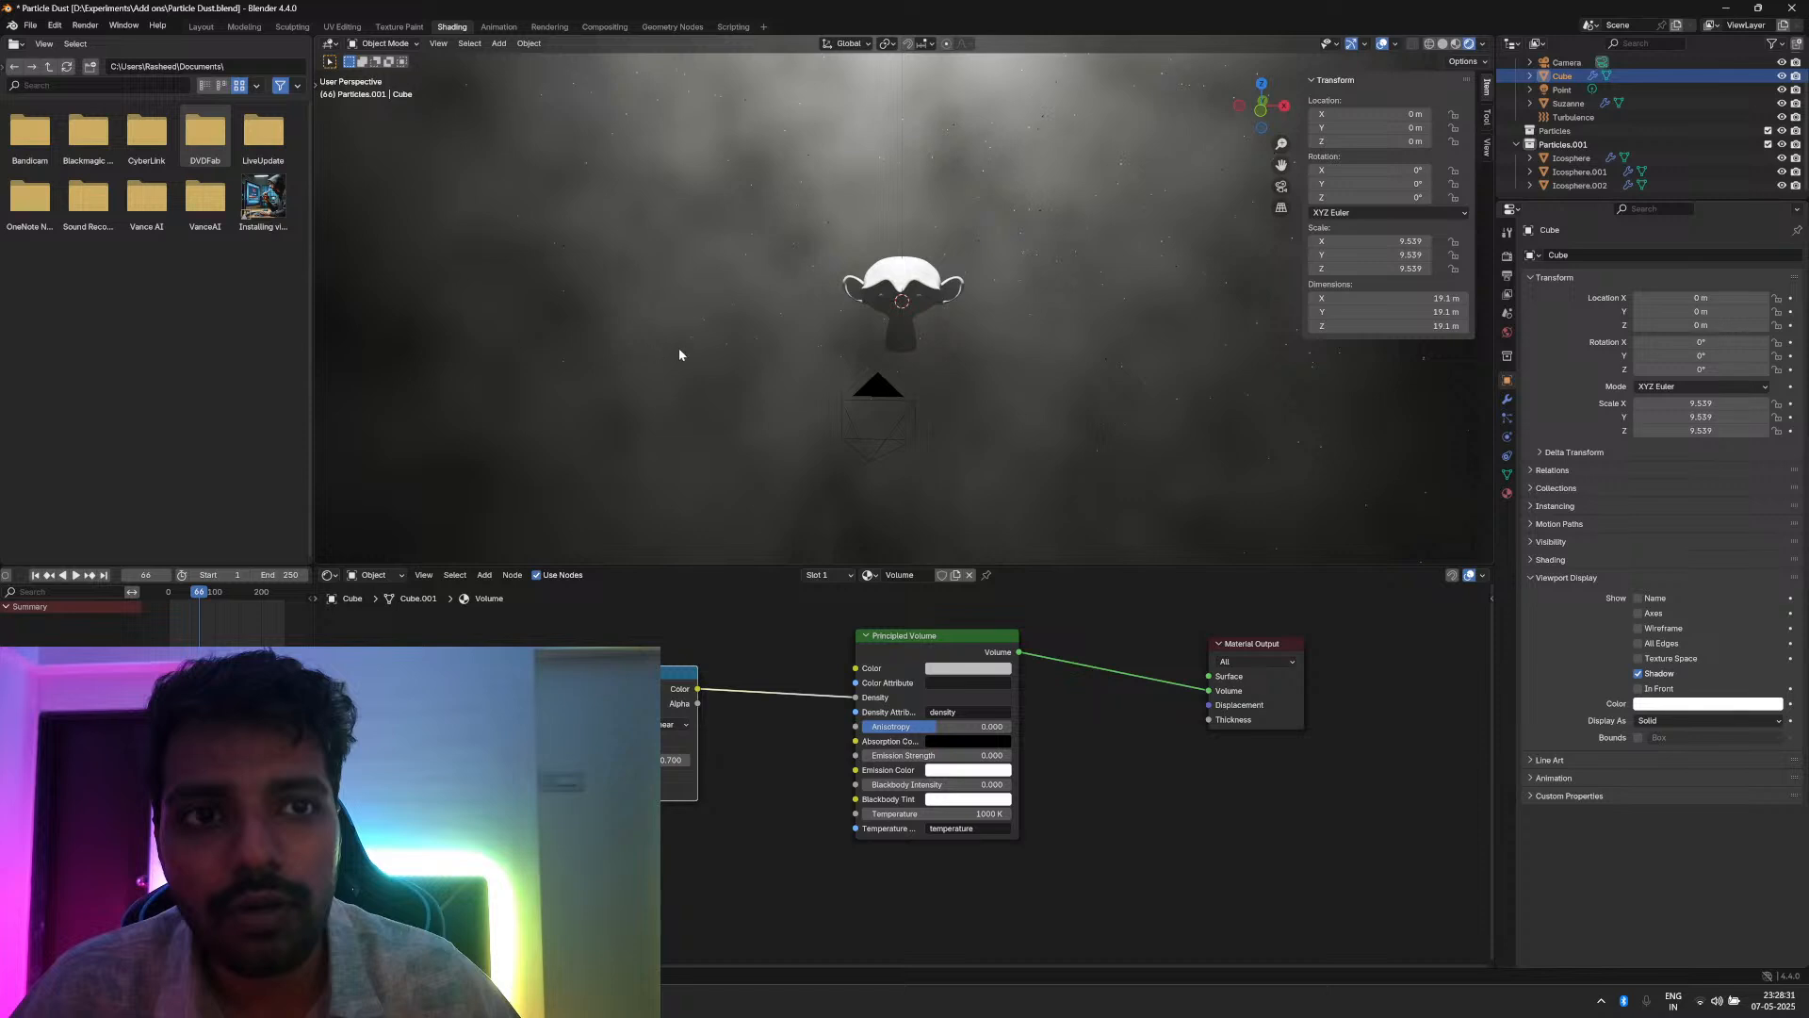
{"action": "scroll", "coordinate": [754, 324], "scroll_direction": "down", "scroll_amount": 3}
{"action": "middle_click_drag", "start_coordinate": [807, 308], "coordinate": [857, 303]}
{"action": "scroll", "coordinate": [783, 325], "scroll_direction": "down", "scroll_amount": 3}
{"action": "scroll", "coordinate": [784, 325], "scroll_direction": "up", "scroll_amount": 4}
{"action": "scroll", "coordinate": [850, 304], "scroll_direction": "down", "scroll_amount": 4}
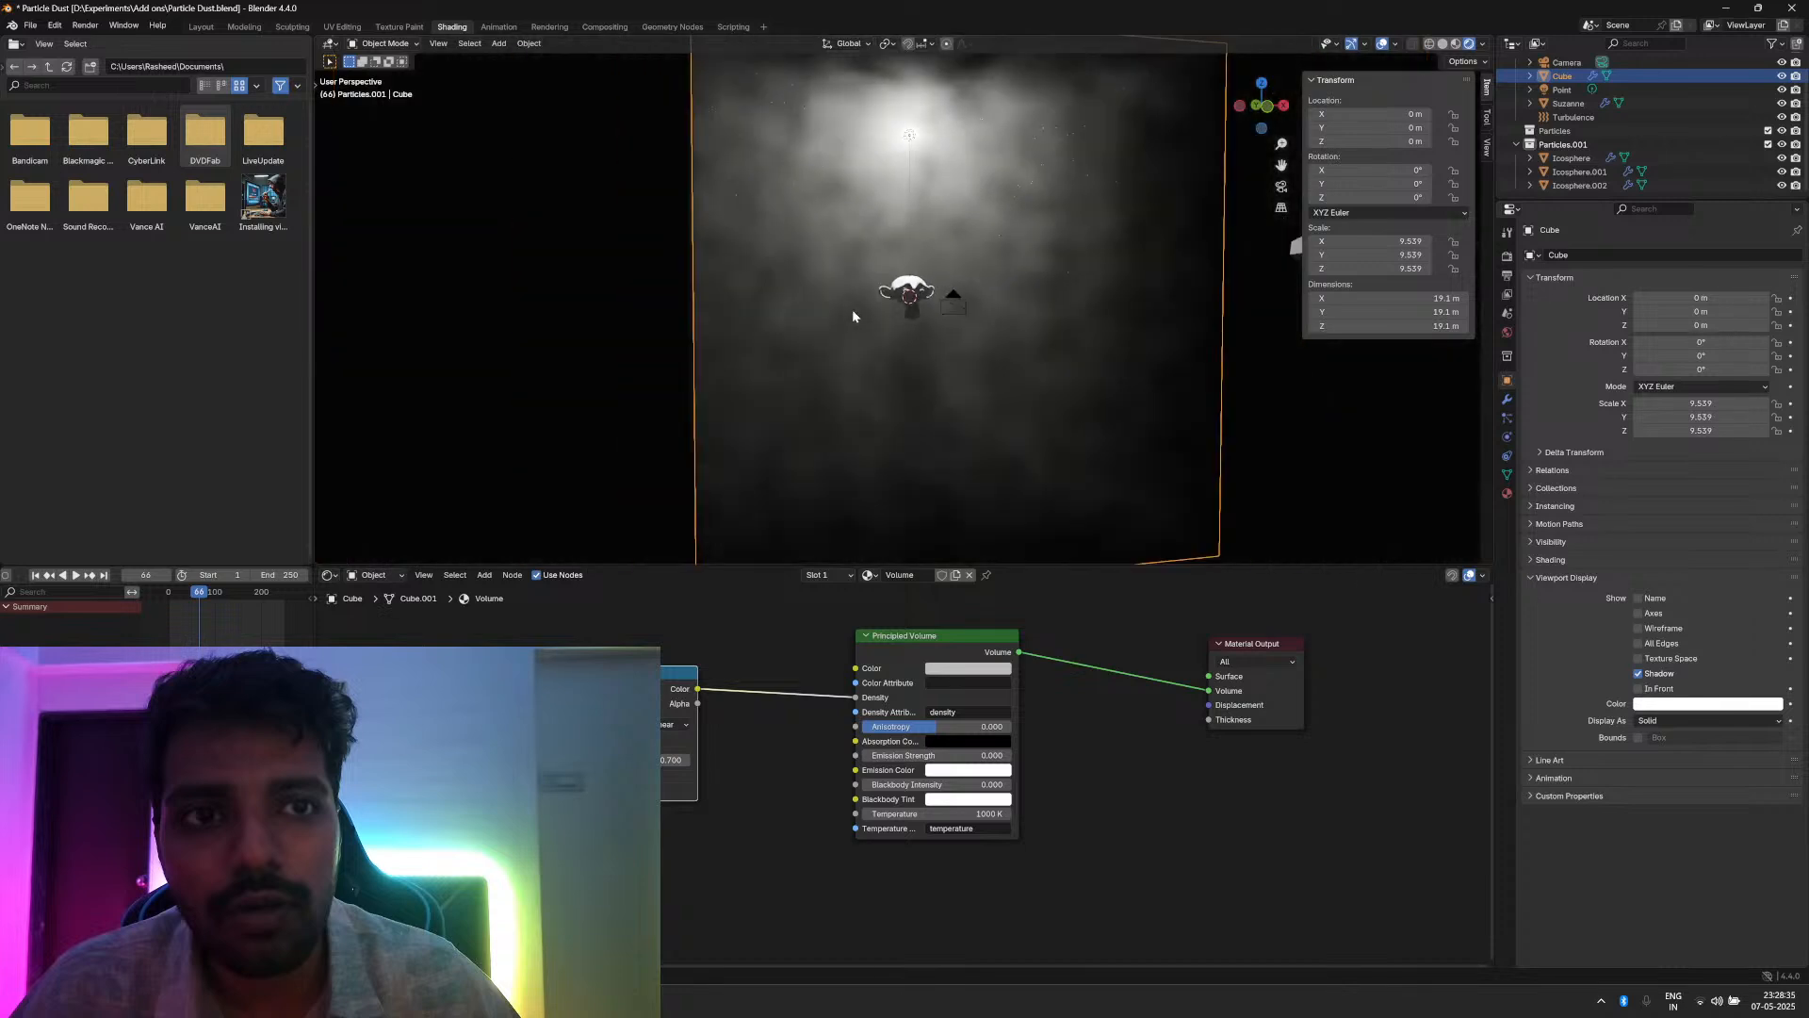
Step: Create a new material named Particle for Icosphere.002 beside the fog cube
{"action": "scroll", "coordinate": [854, 315], "scroll_direction": "down", "scroll_amount": 3}
{"action": "middle_click_drag", "start_coordinate": [856, 315], "coordinate": [938, 349]}
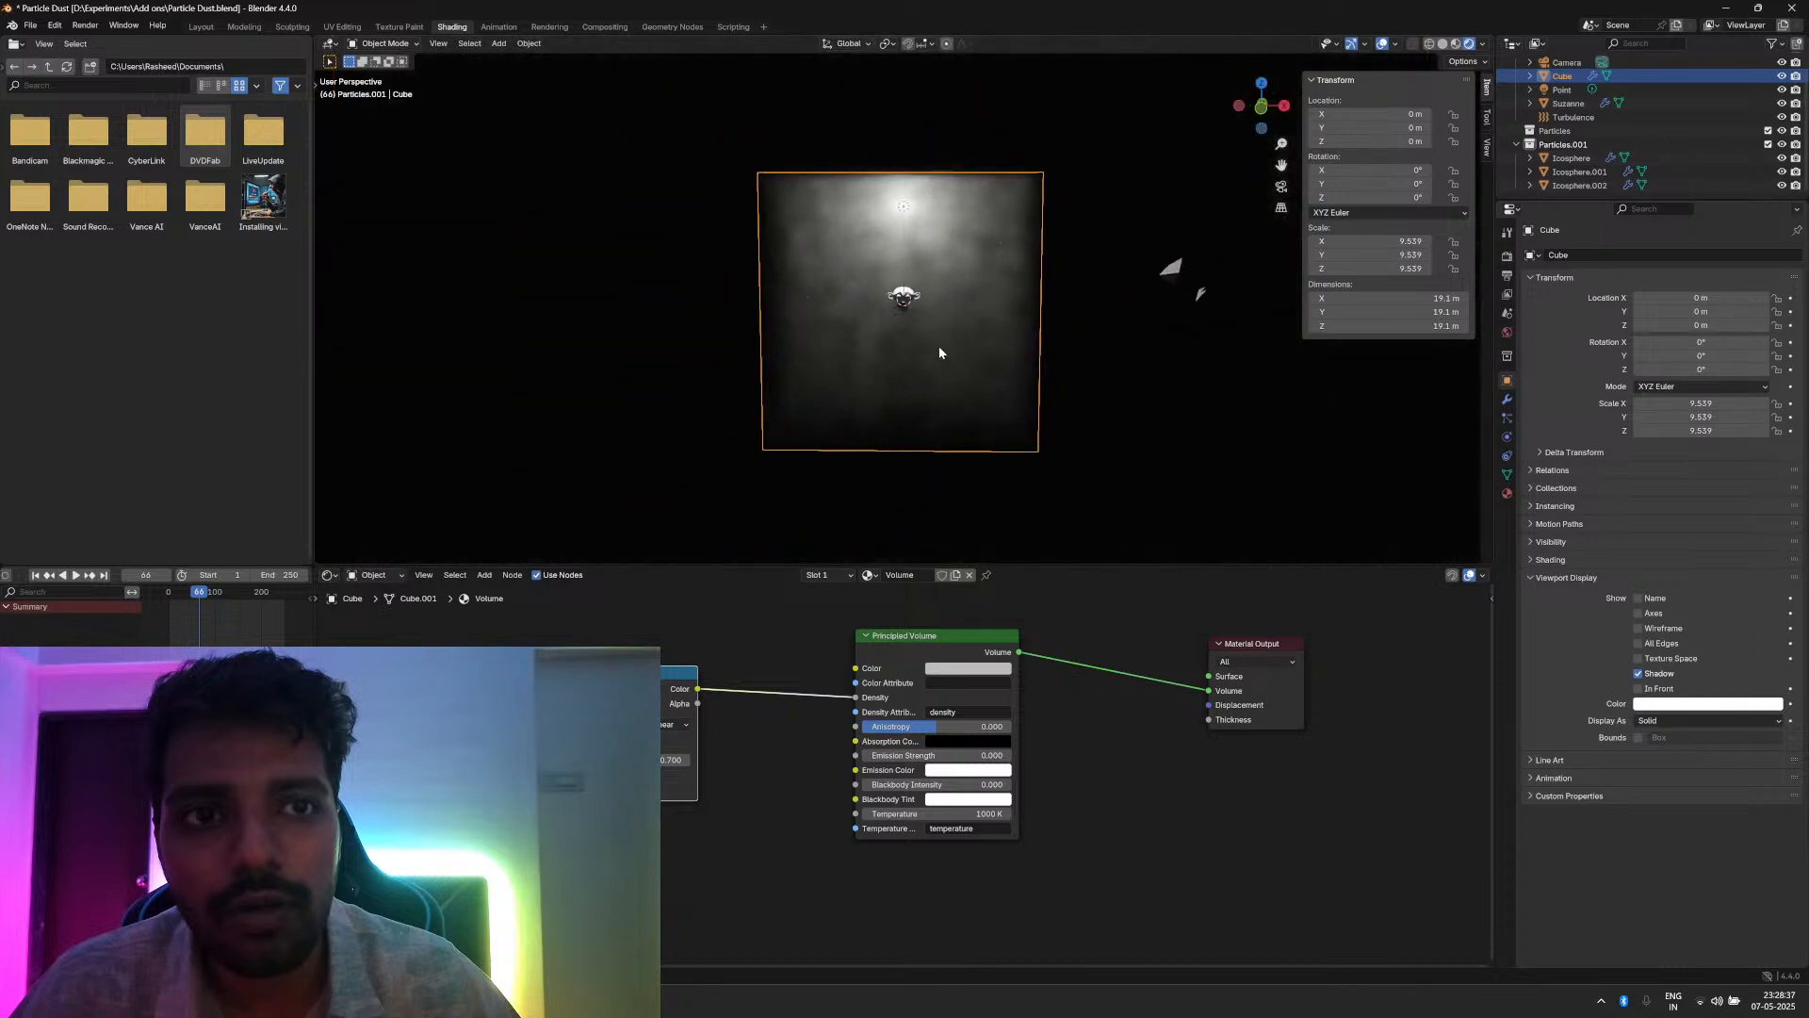
{"action": "left_click", "coordinate": [1173, 275]}
{"action": "left_click", "coordinate": [1507, 493]}
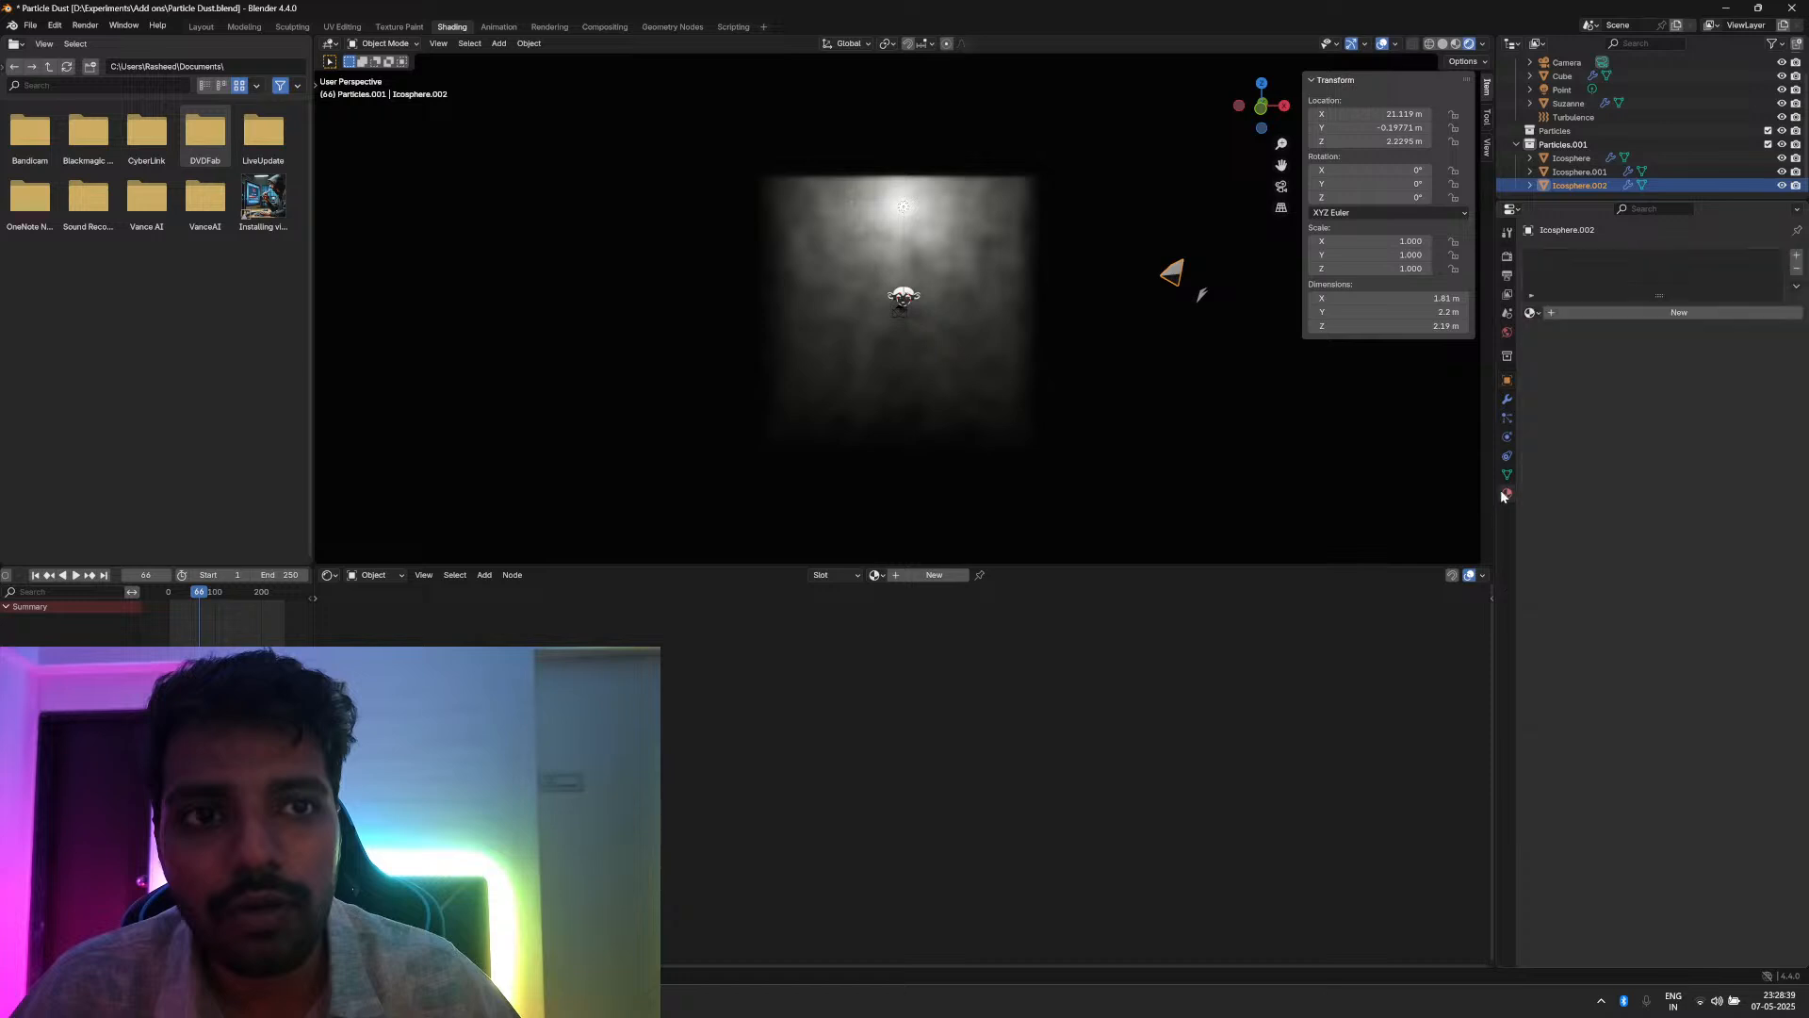
{"action": "left_click", "coordinate": [1592, 320]}
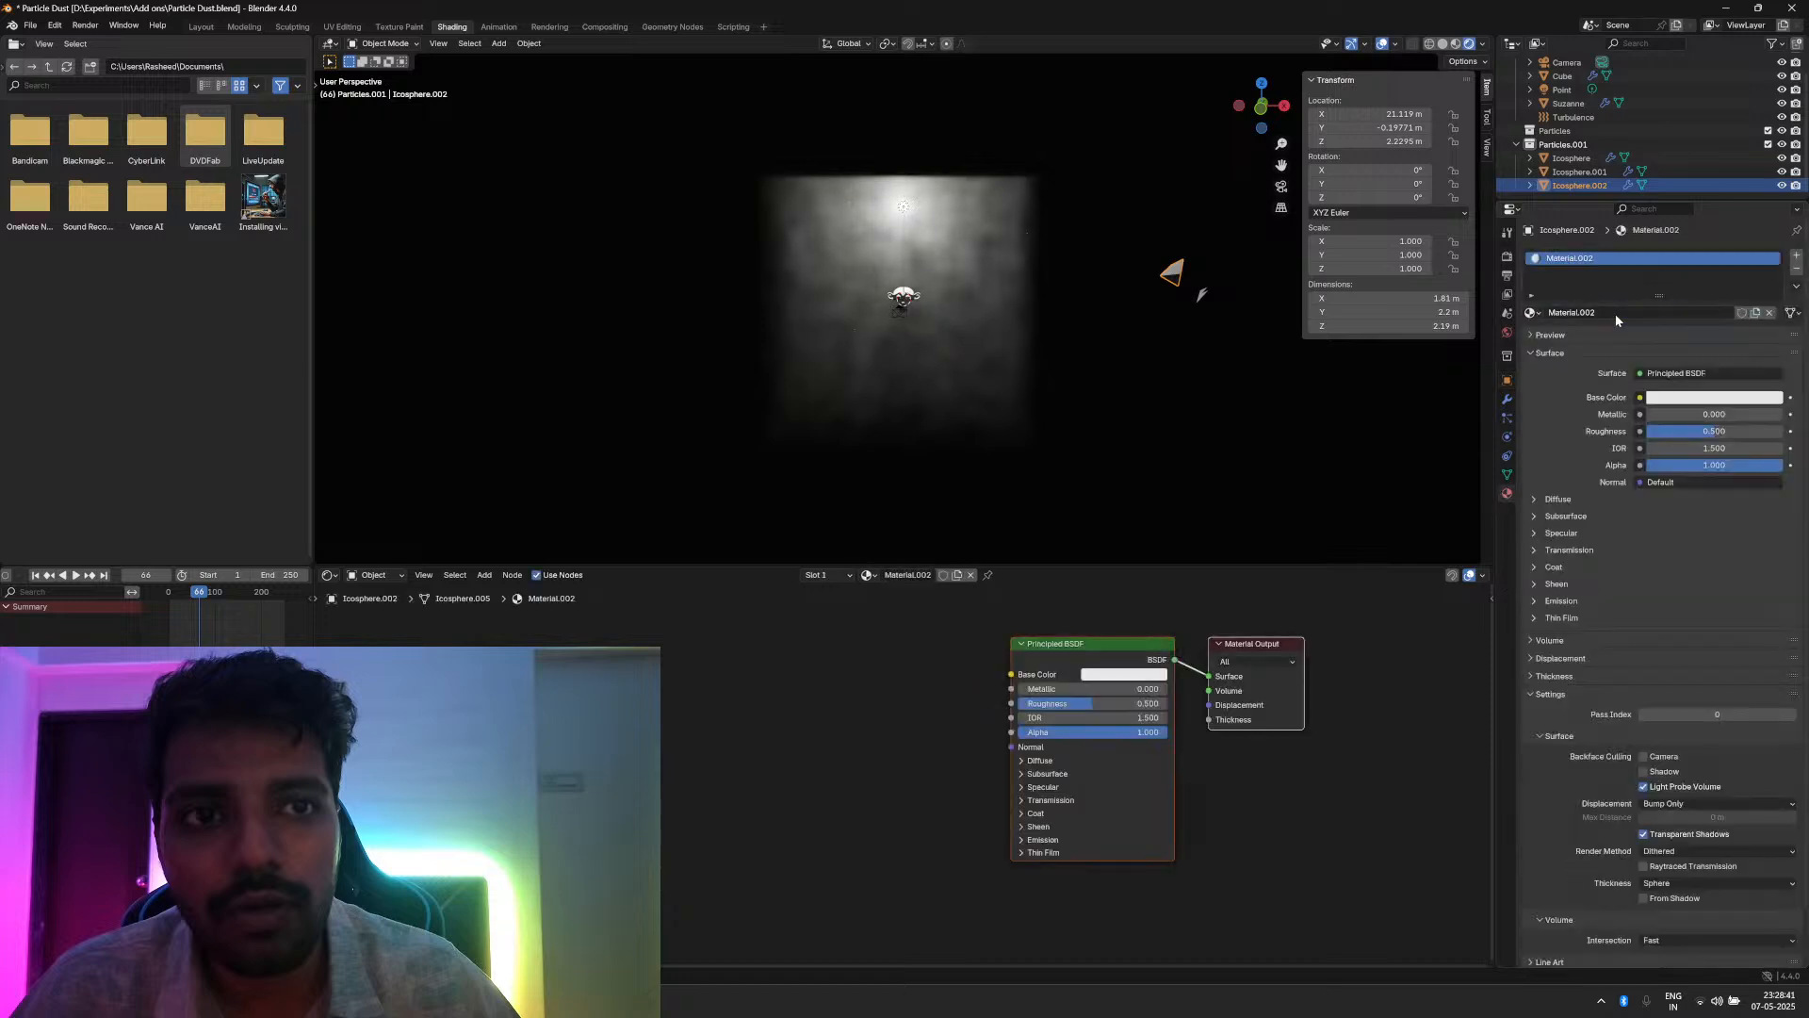
{"action": "left_click", "coordinate": [1615, 314]}
{"action": "type", "text": "Particle"}
{"action": "key", "text": "Return"}
Step: Move the Principled BSDF node farther from the Material Output and set its roughness to 0.1
{"action": "scroll", "coordinate": [929, 722], "scroll_direction": "up", "scroll_amount": 1}
{"action": "left_click_drag", "start_coordinate": [1051, 651], "coordinate": [698, 672]}
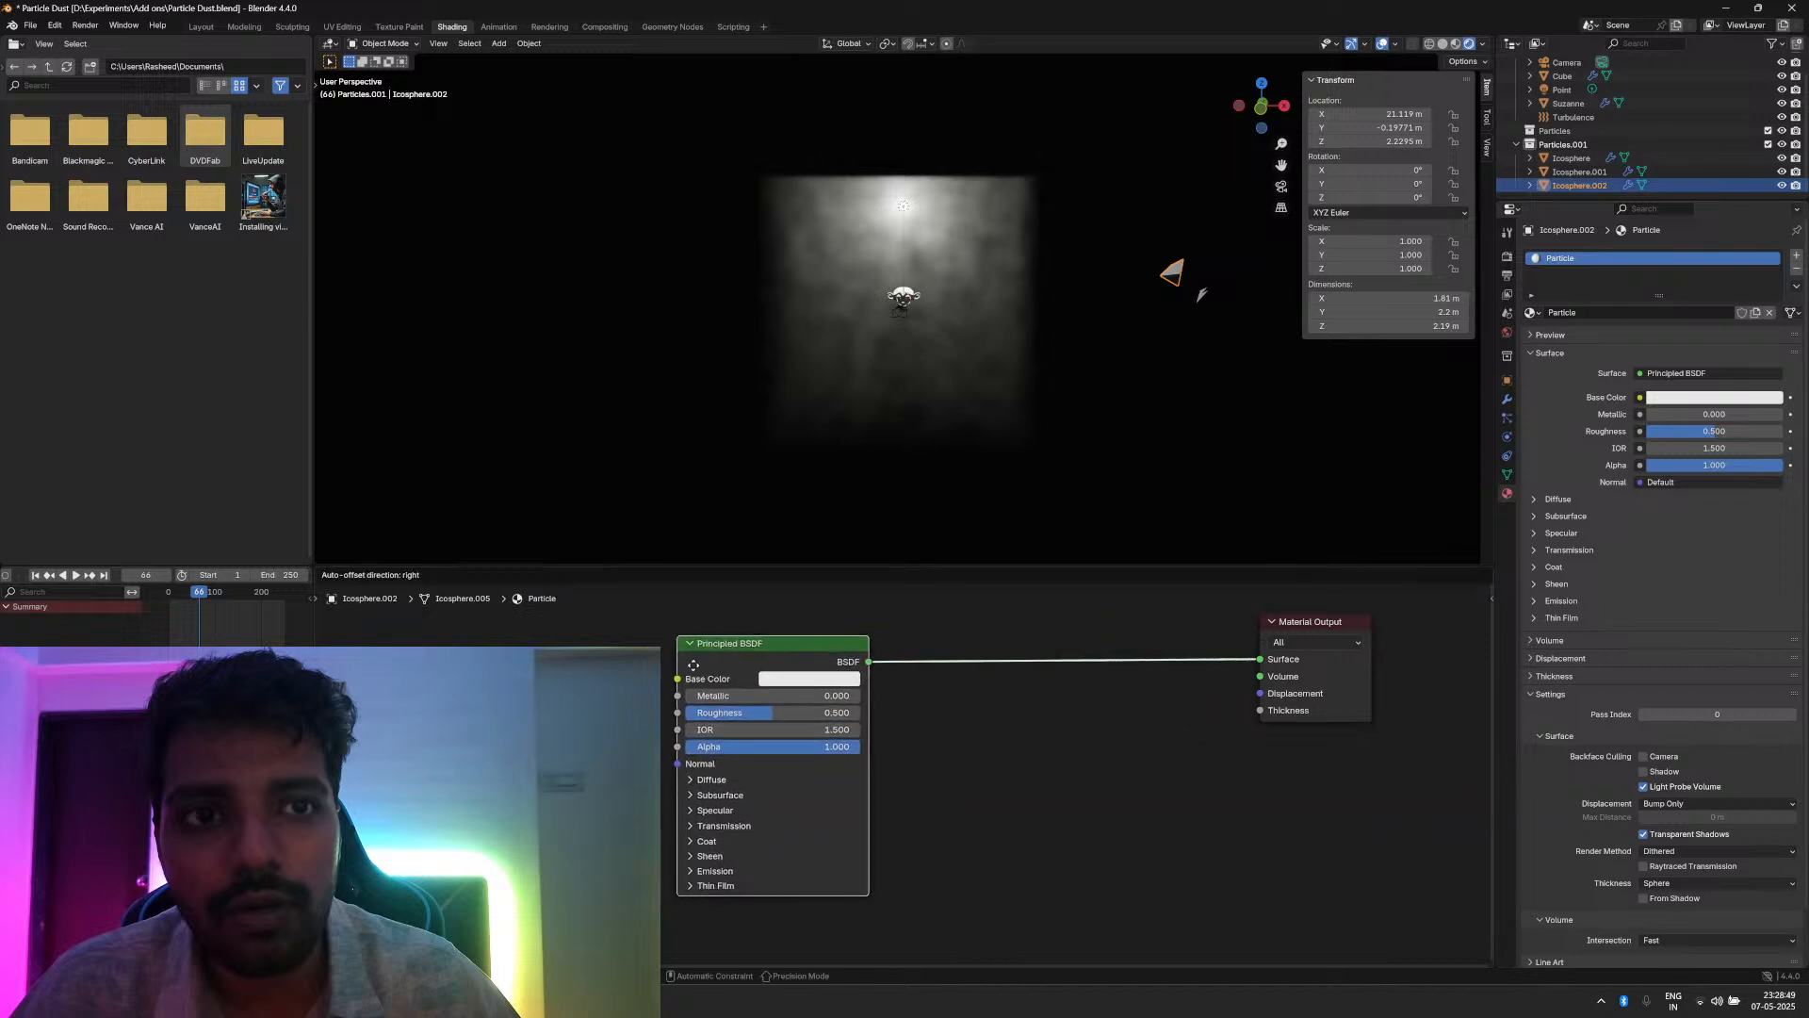
{"action": "left_click", "coordinate": [696, 717]}
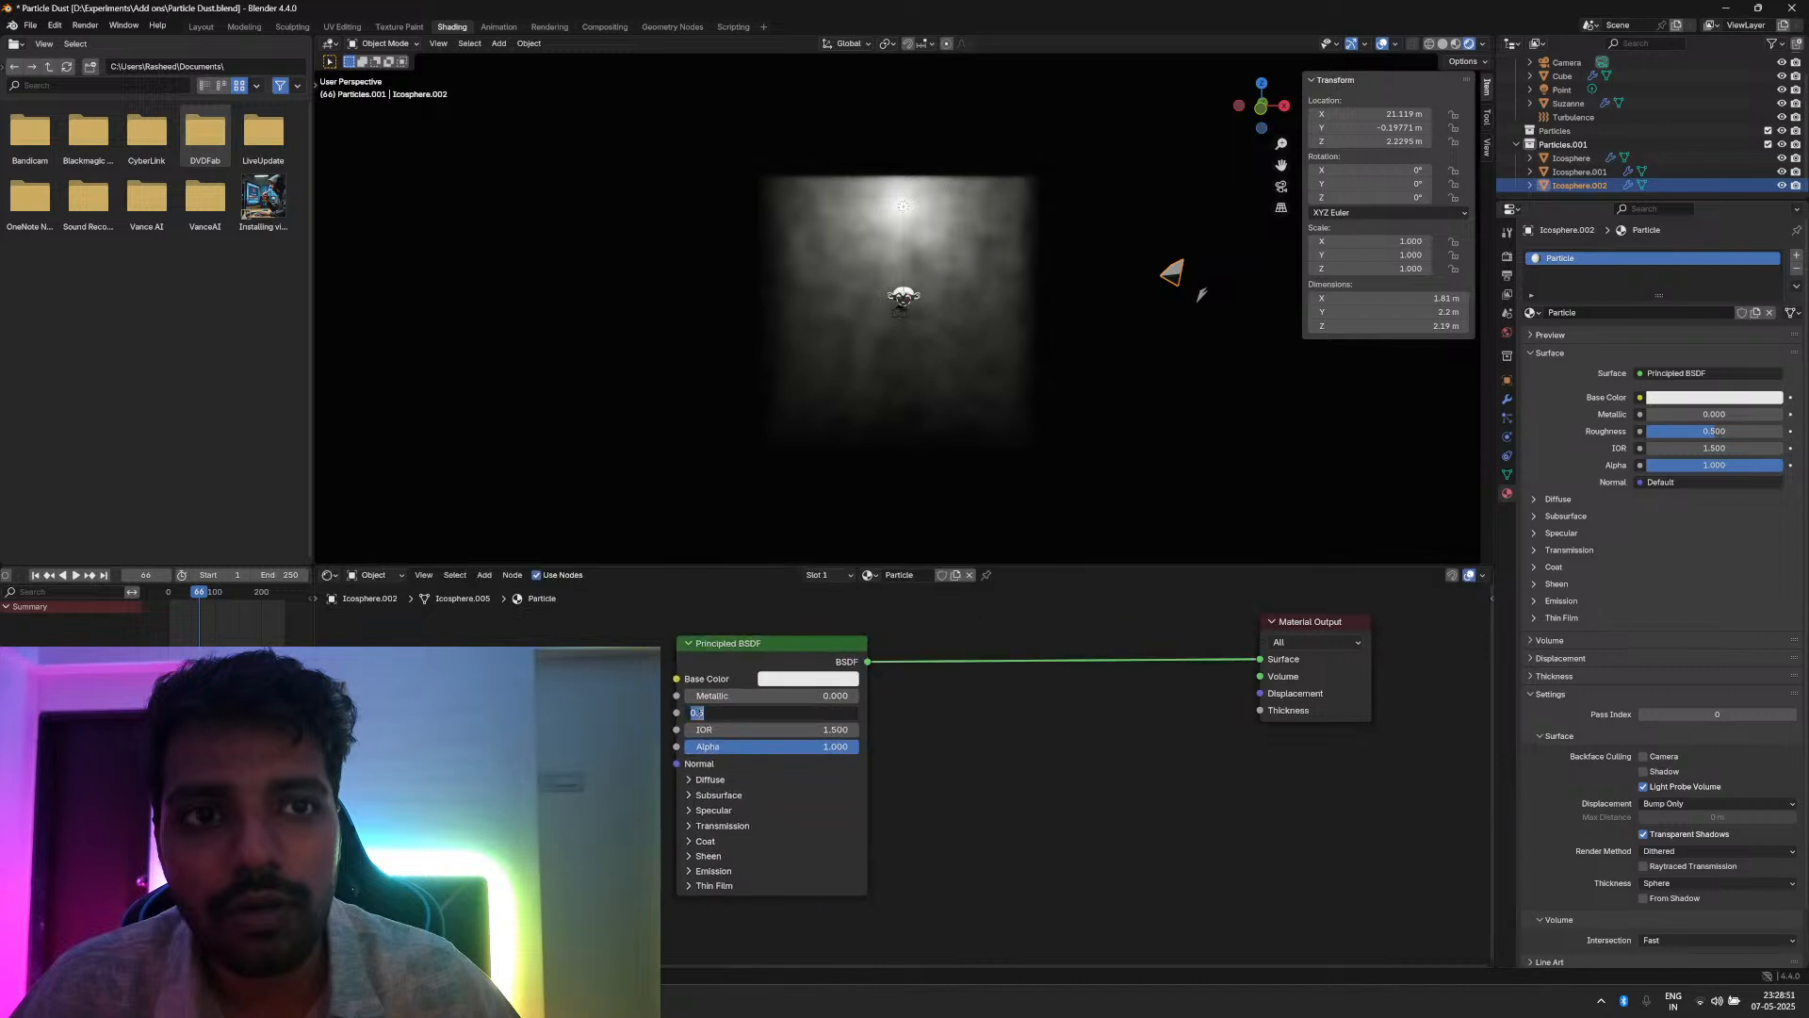
{"action": "type", "text": "0.1"}
{"action": "key", "text": "Return"}
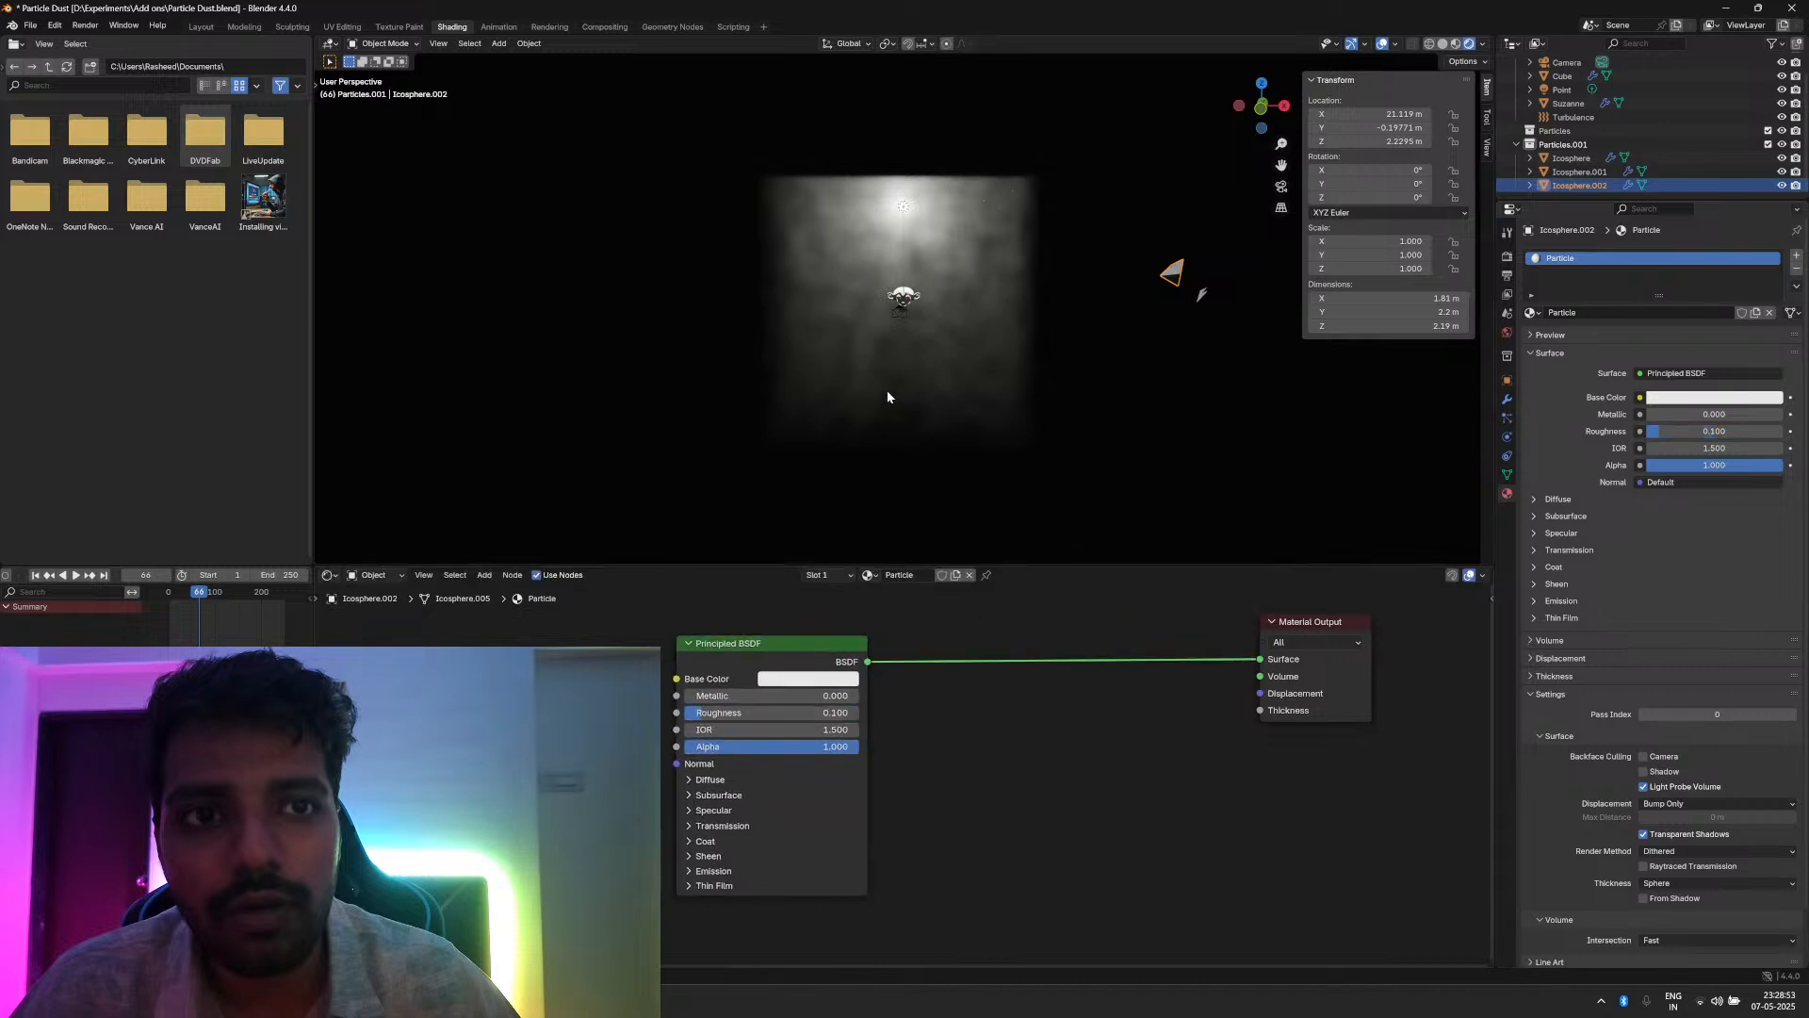
{"action": "scroll", "coordinate": [887, 396], "scroll_direction": "up", "scroll_amount": 9}
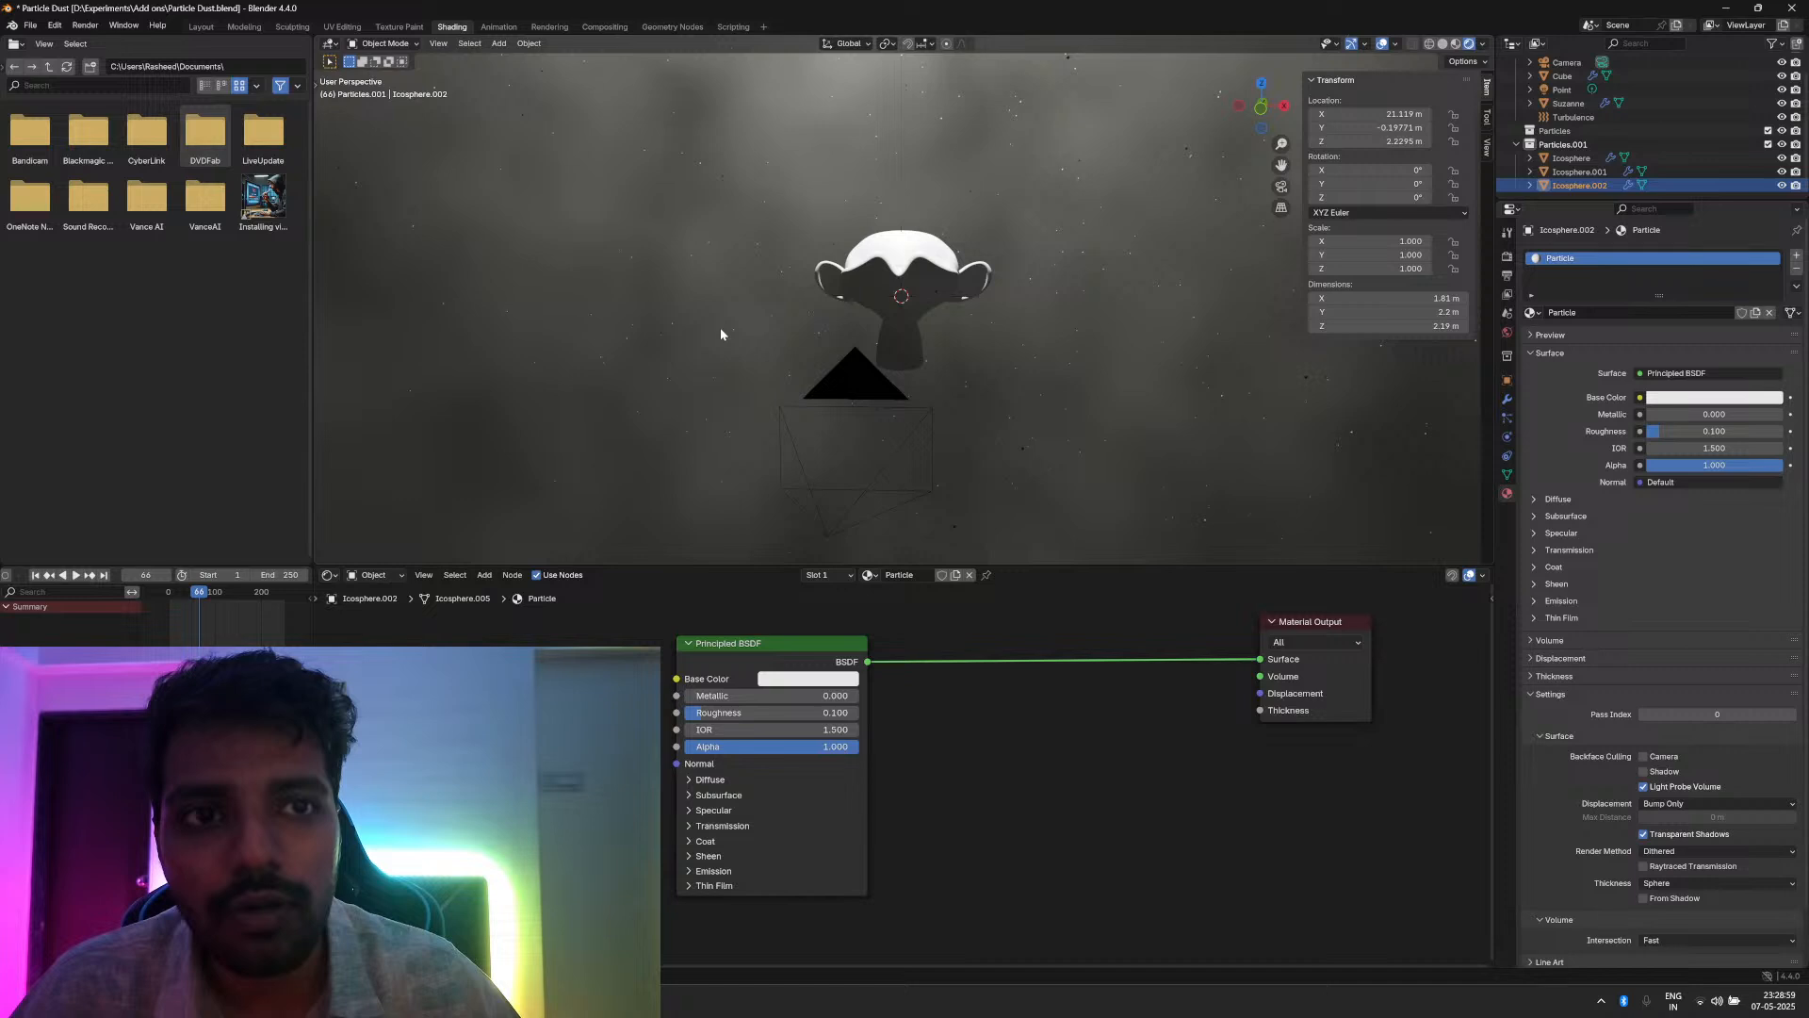
{"action": "scroll", "coordinate": [721, 333], "scroll_direction": "down", "scroll_amount": 3}
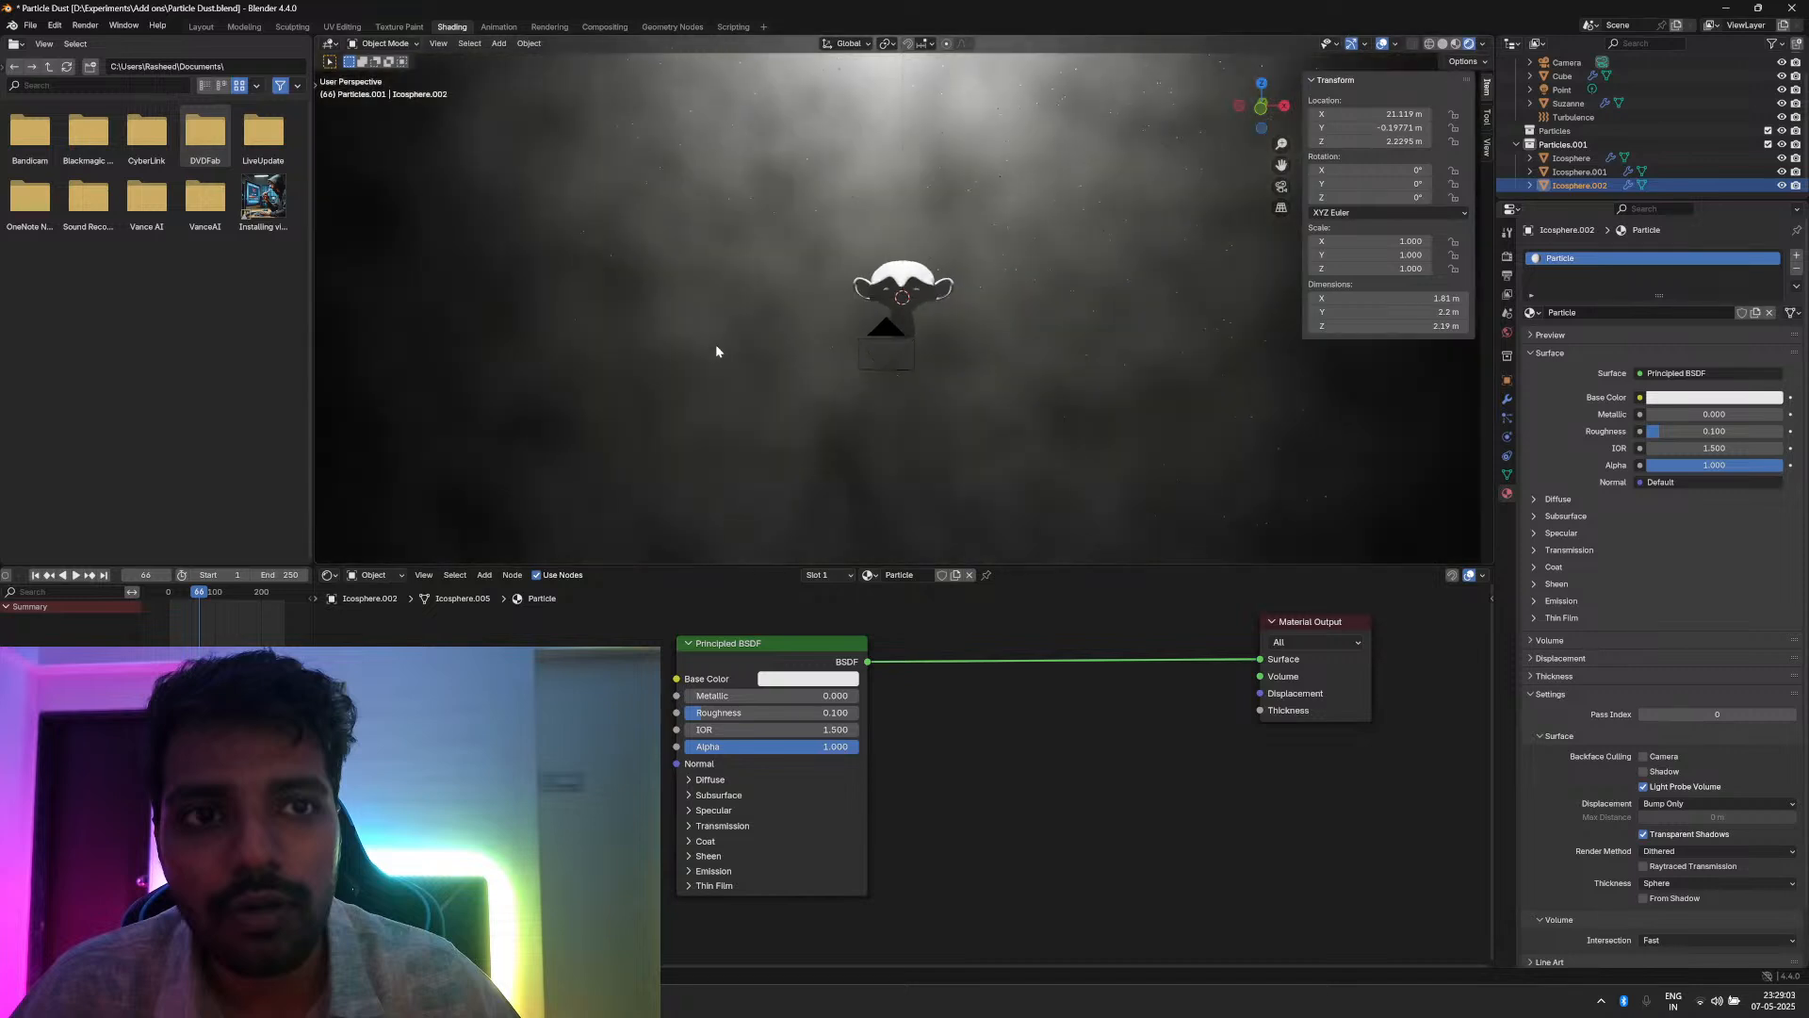
Step: Insert a Mix Shader node between the Principled BSDF and the Material Output
{"action": "key", "text": "shift+a"}
{"action": "left_click", "coordinate": [935, 712]}
{"action": "type", "text": "mix"}
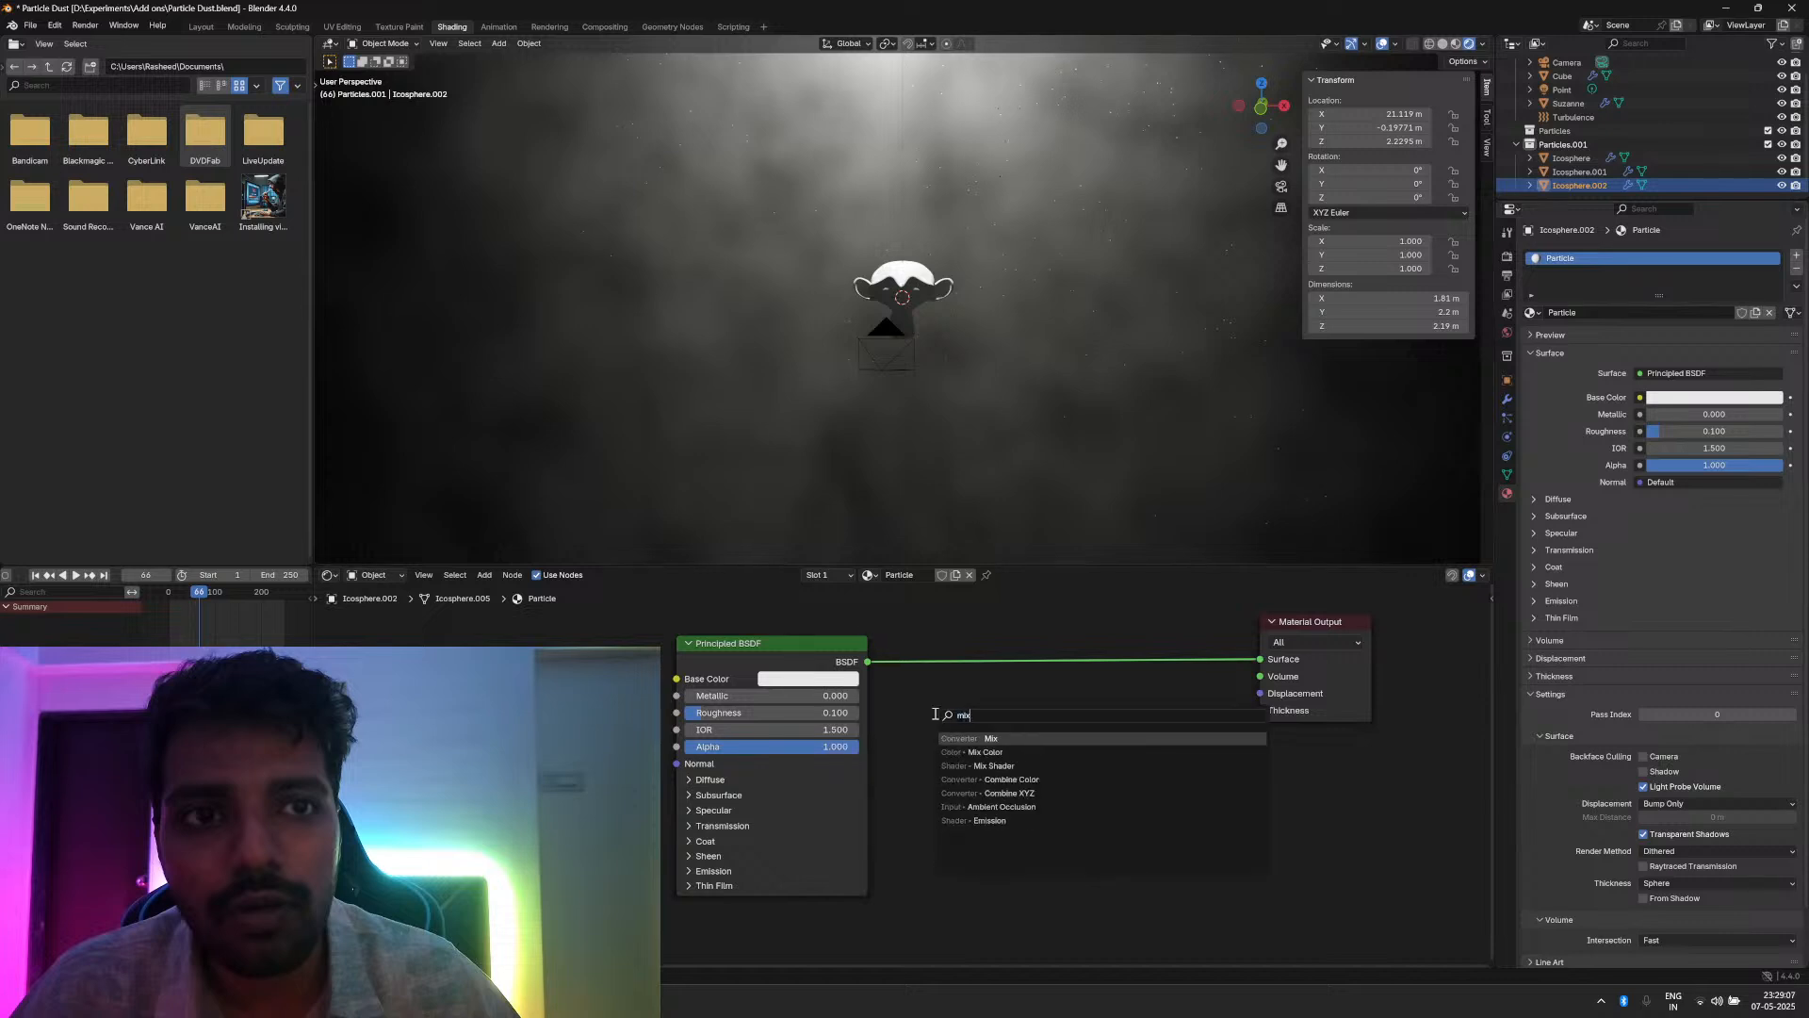
{"action": "key", "text": "Down"}
{"action": "key", "text": "Down"}
{"action": "key", "text": "Return"}
{"action": "left_click", "coordinate": [1017, 648]}
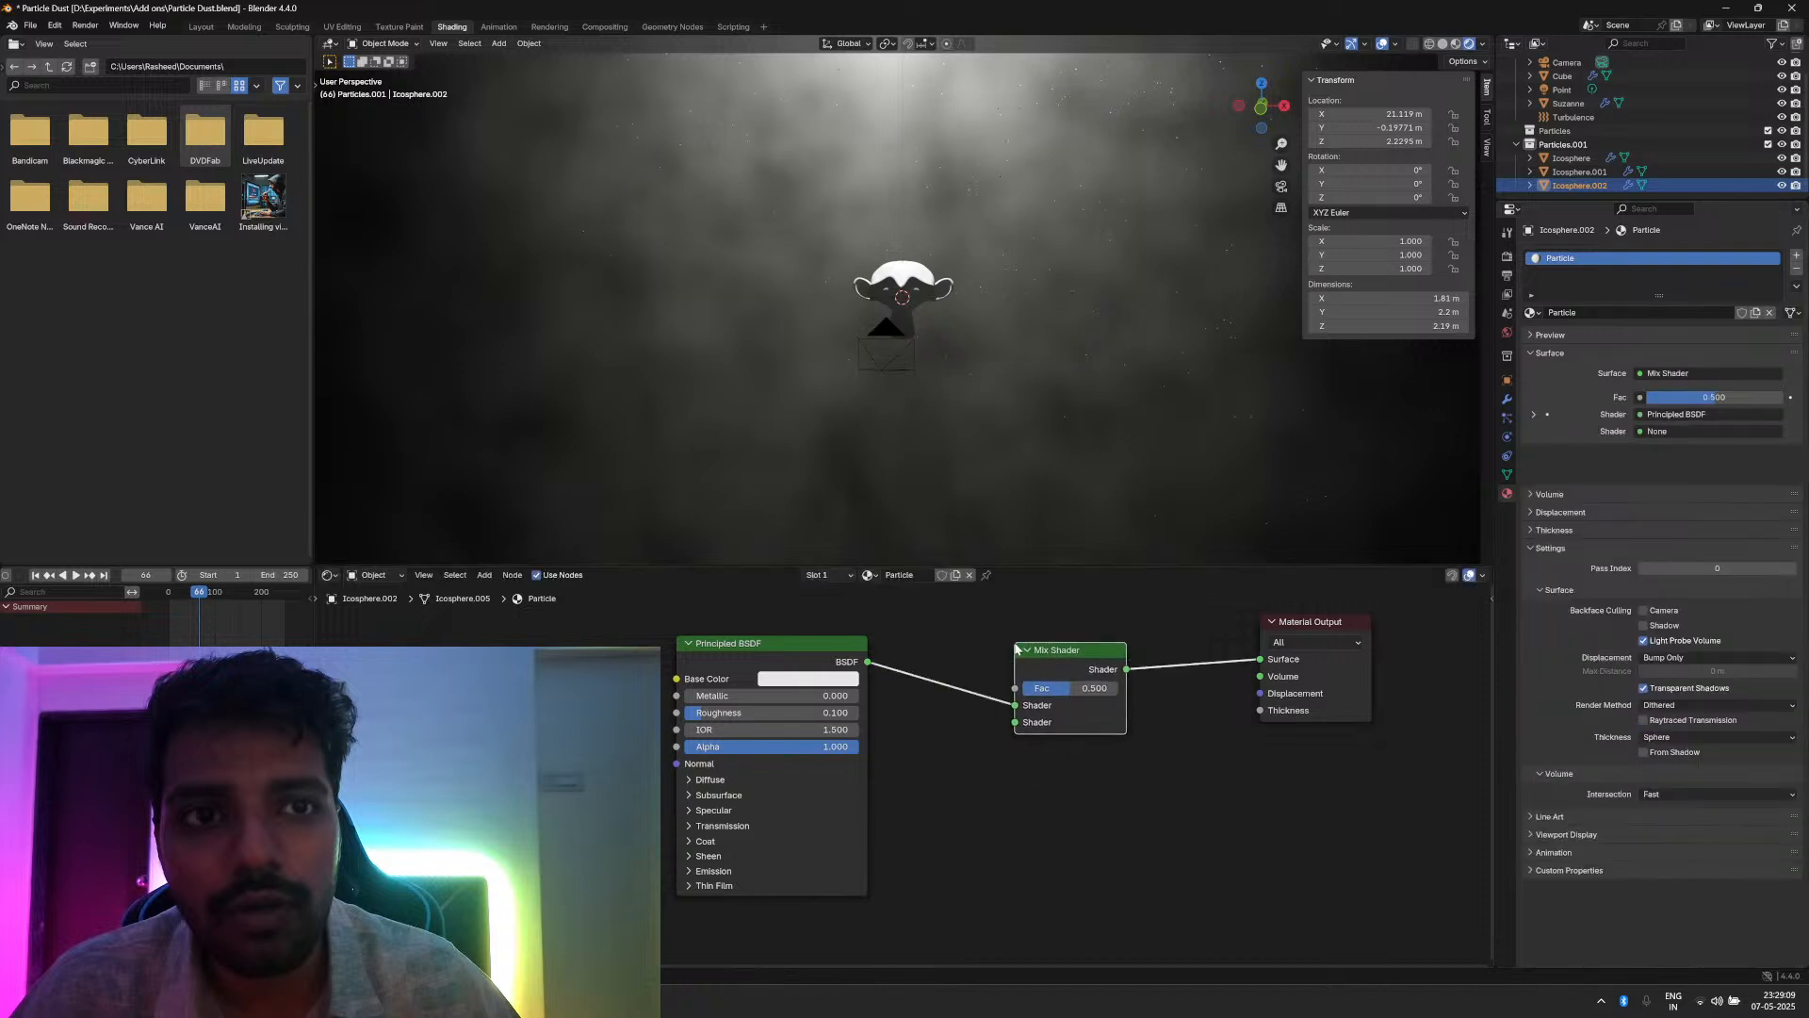
Step: Add a Translucent BSDF node connected to the second shader input of the Mix Shader
{"action": "left_click_drag", "start_coordinate": [1015, 722], "coordinate": [982, 770]}
{"action": "type", "text": "tr"}
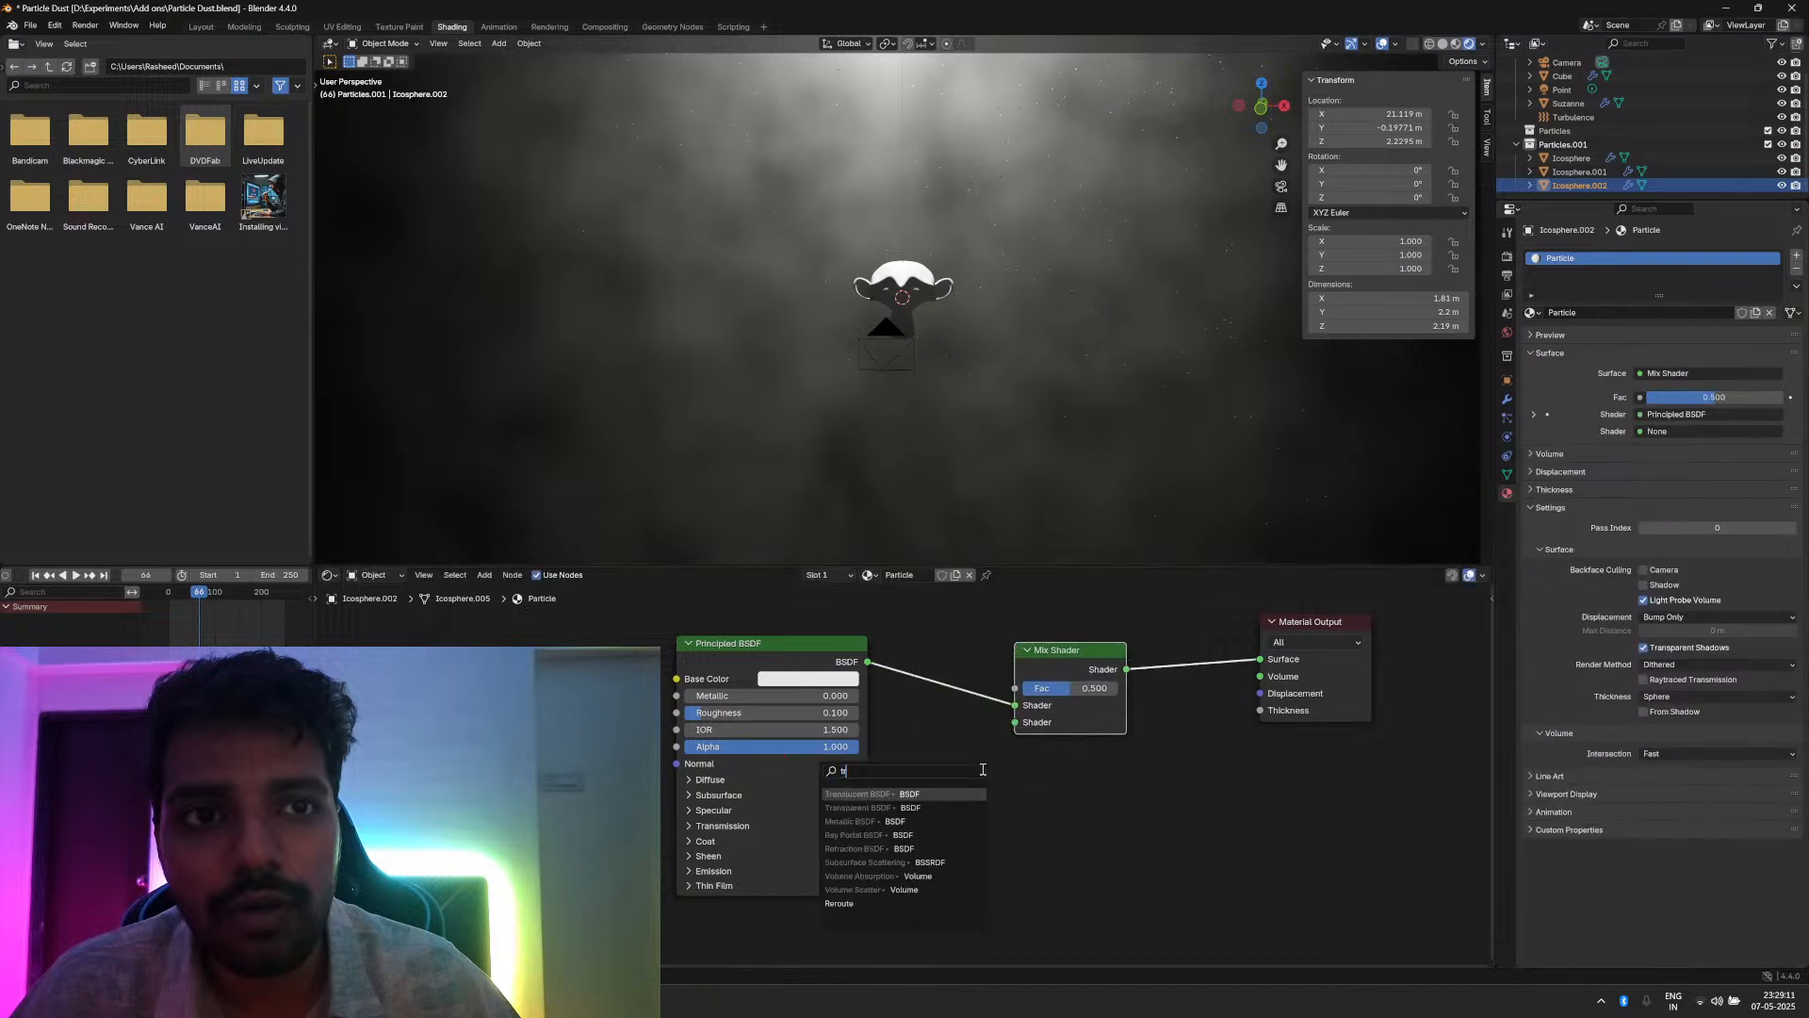
{"action": "type", "text": "a"}
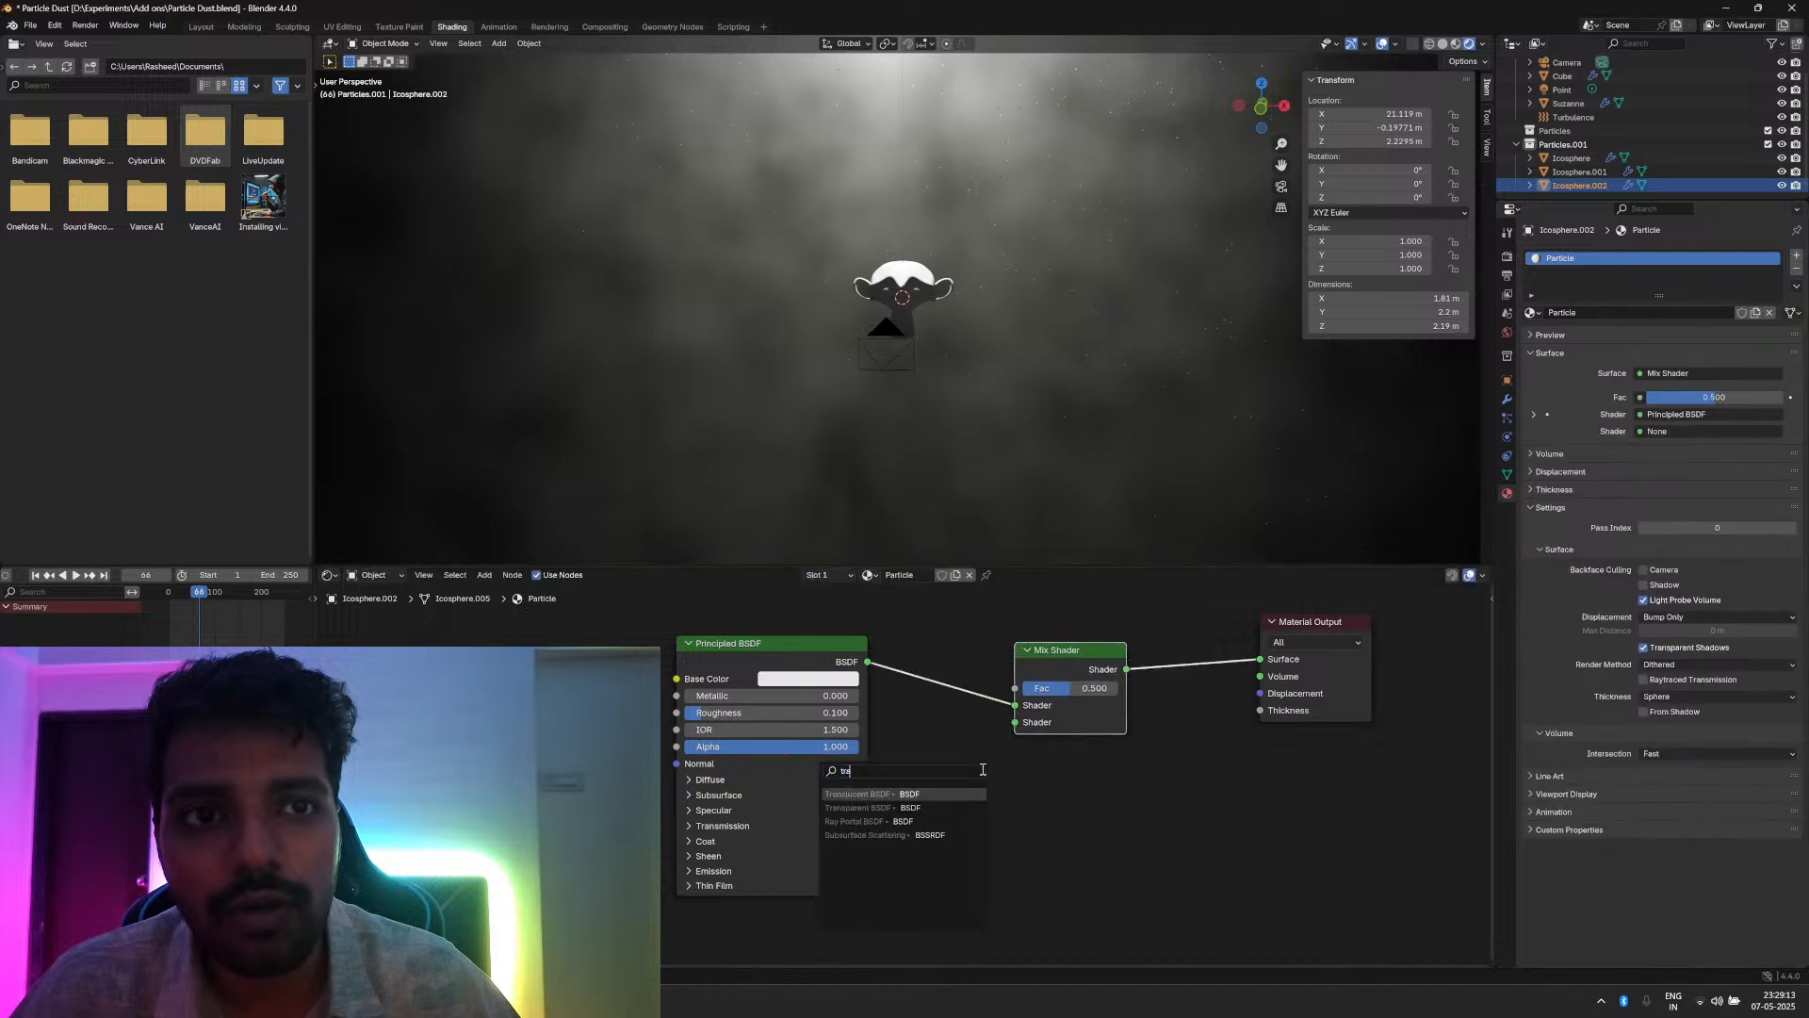
{"action": "key", "text": "Return"}
{"action": "left_click", "coordinate": [1005, 777]}
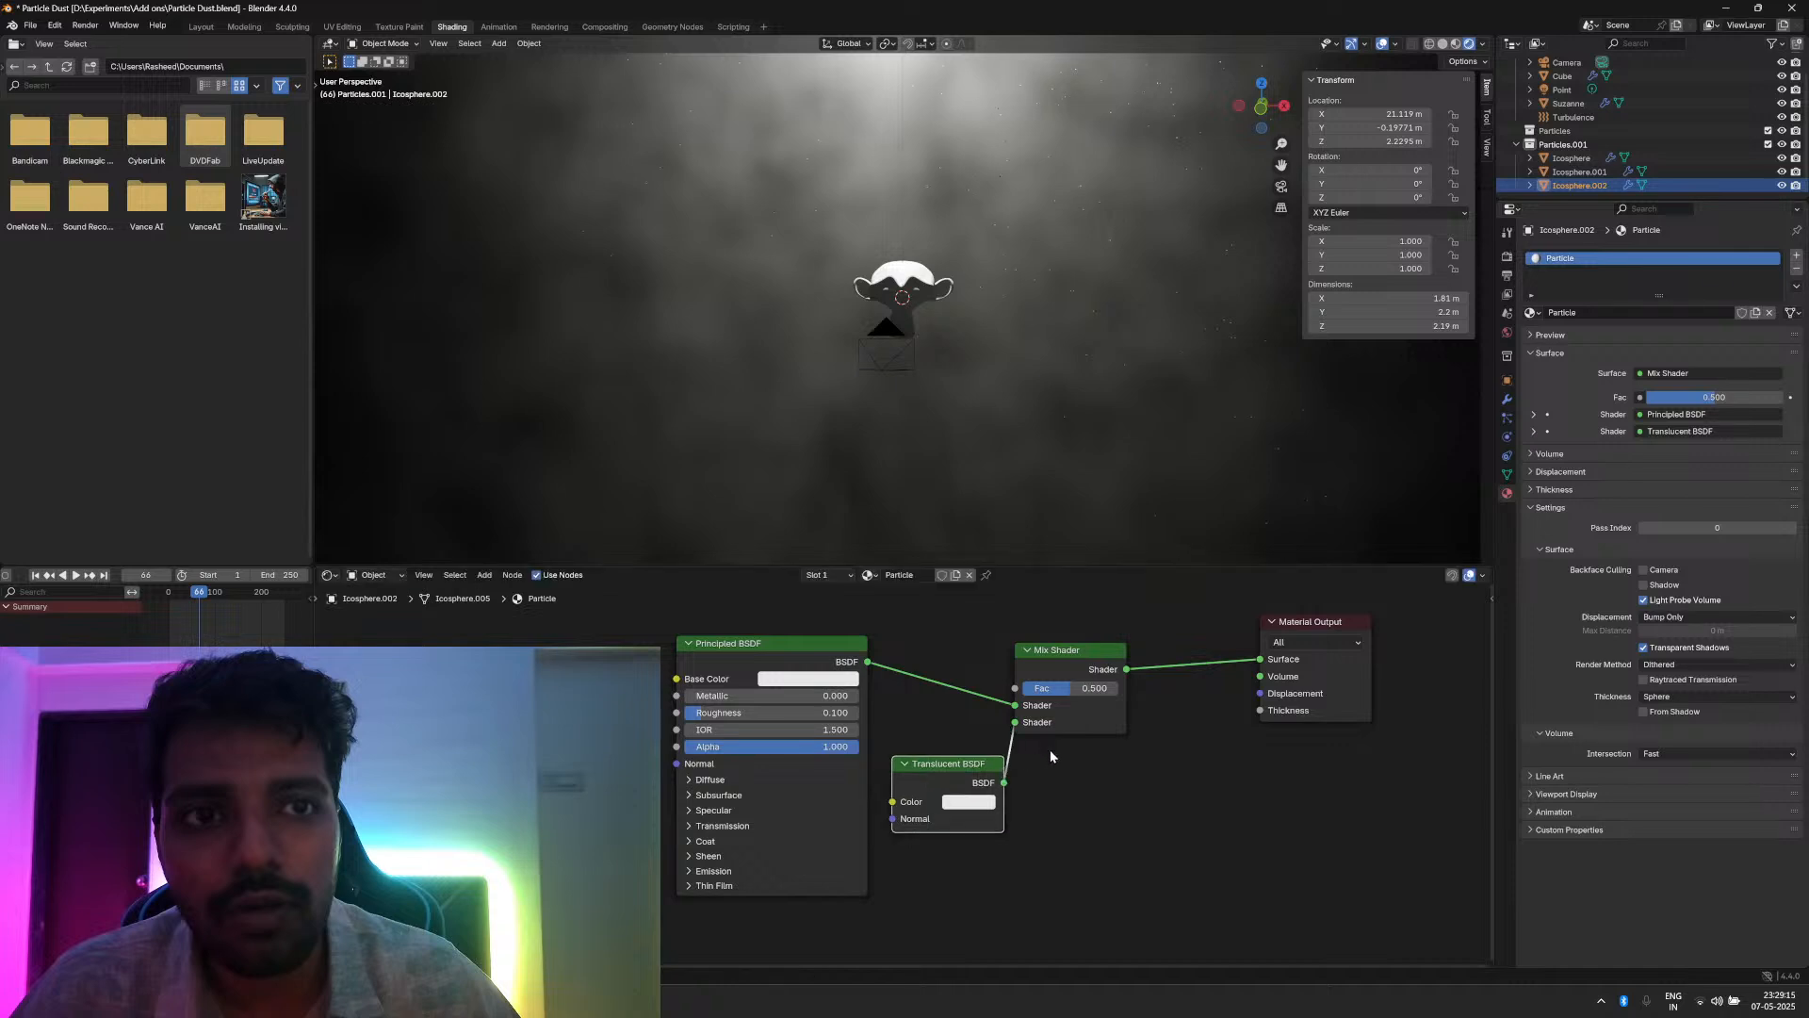
Step: Raise the Translucent BSDF's color to full-brightness white
{"action": "left_click", "coordinate": [992, 802]}
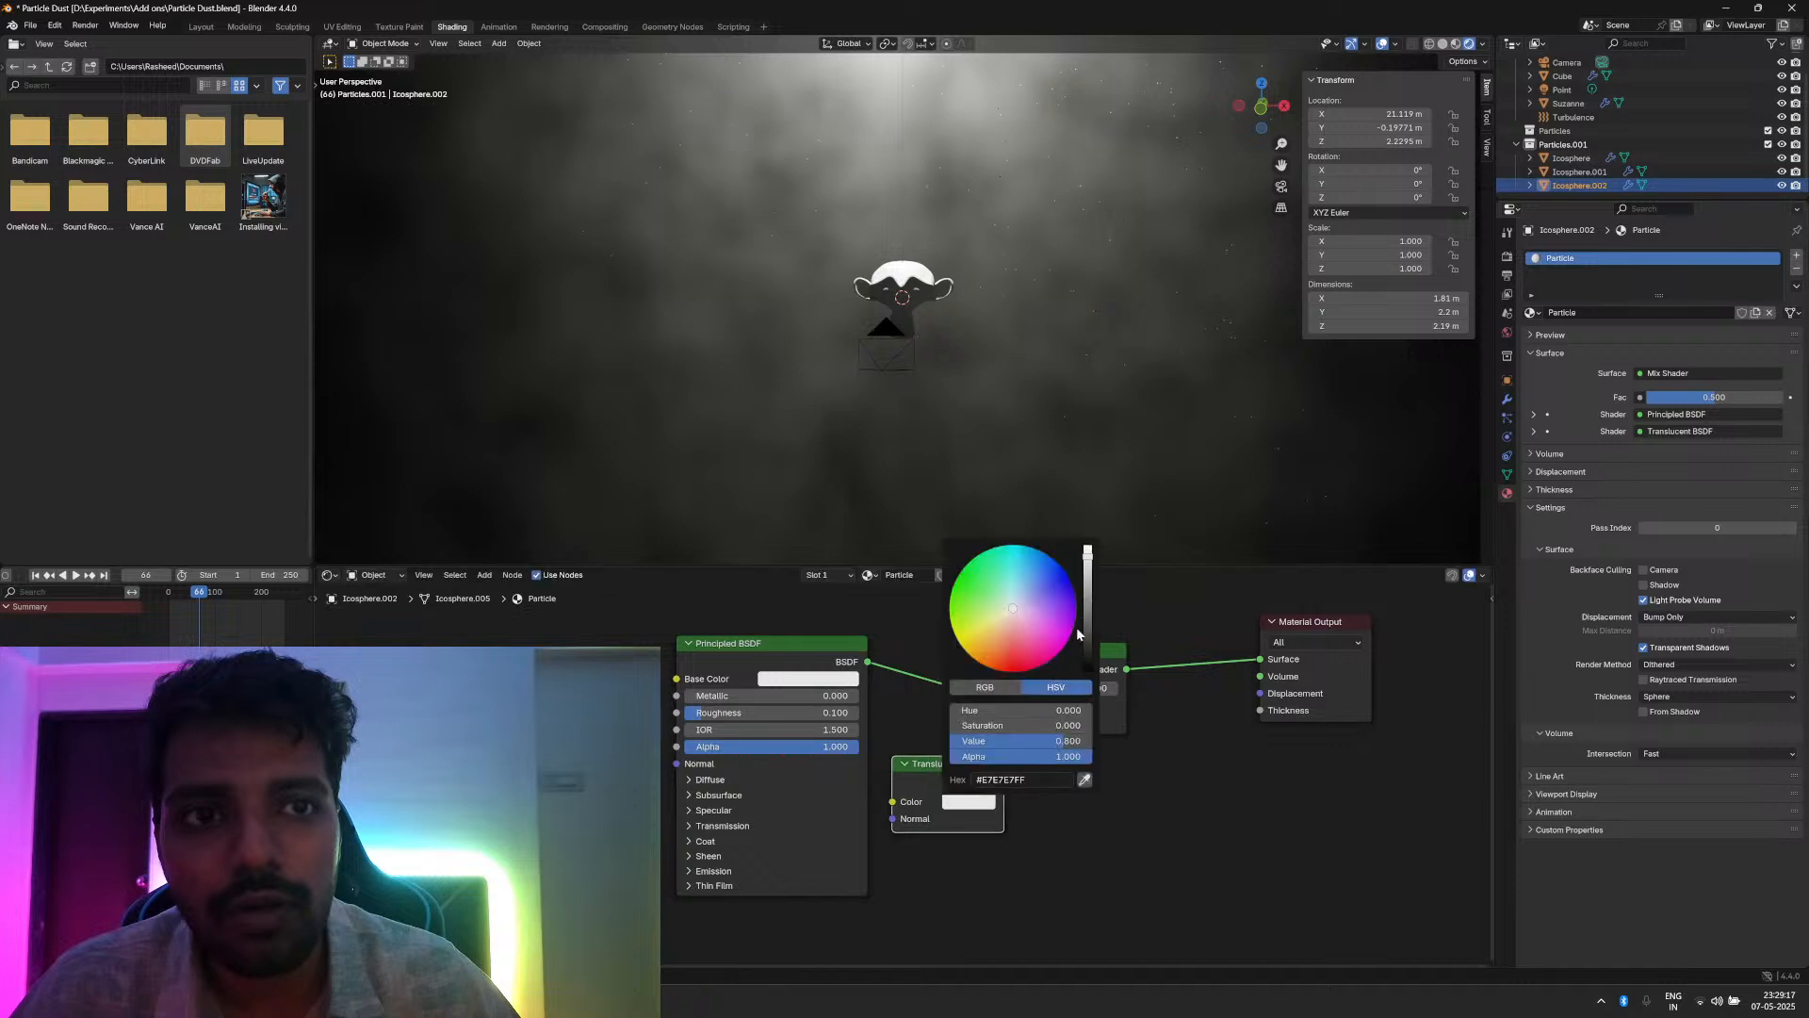
{"action": "left_click", "coordinate": [1088, 547]}
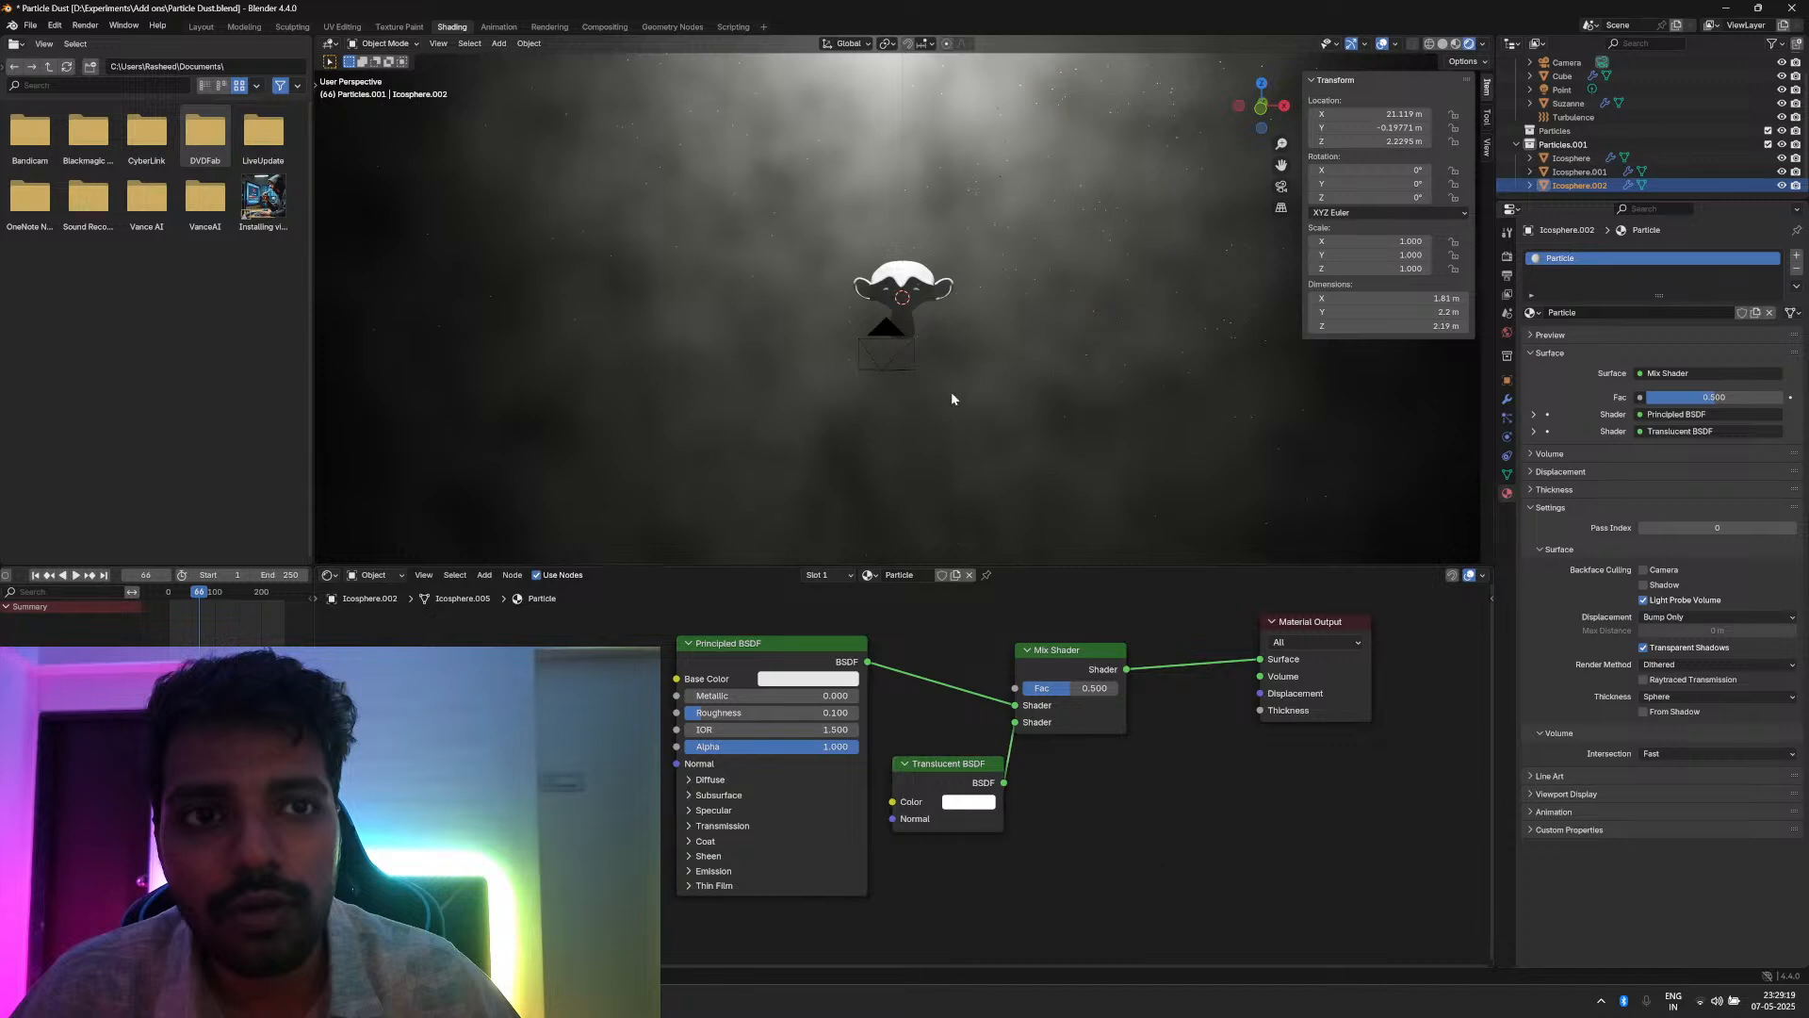
{"action": "scroll", "coordinate": [952, 396], "scroll_direction": "up", "scroll_amount": 2}
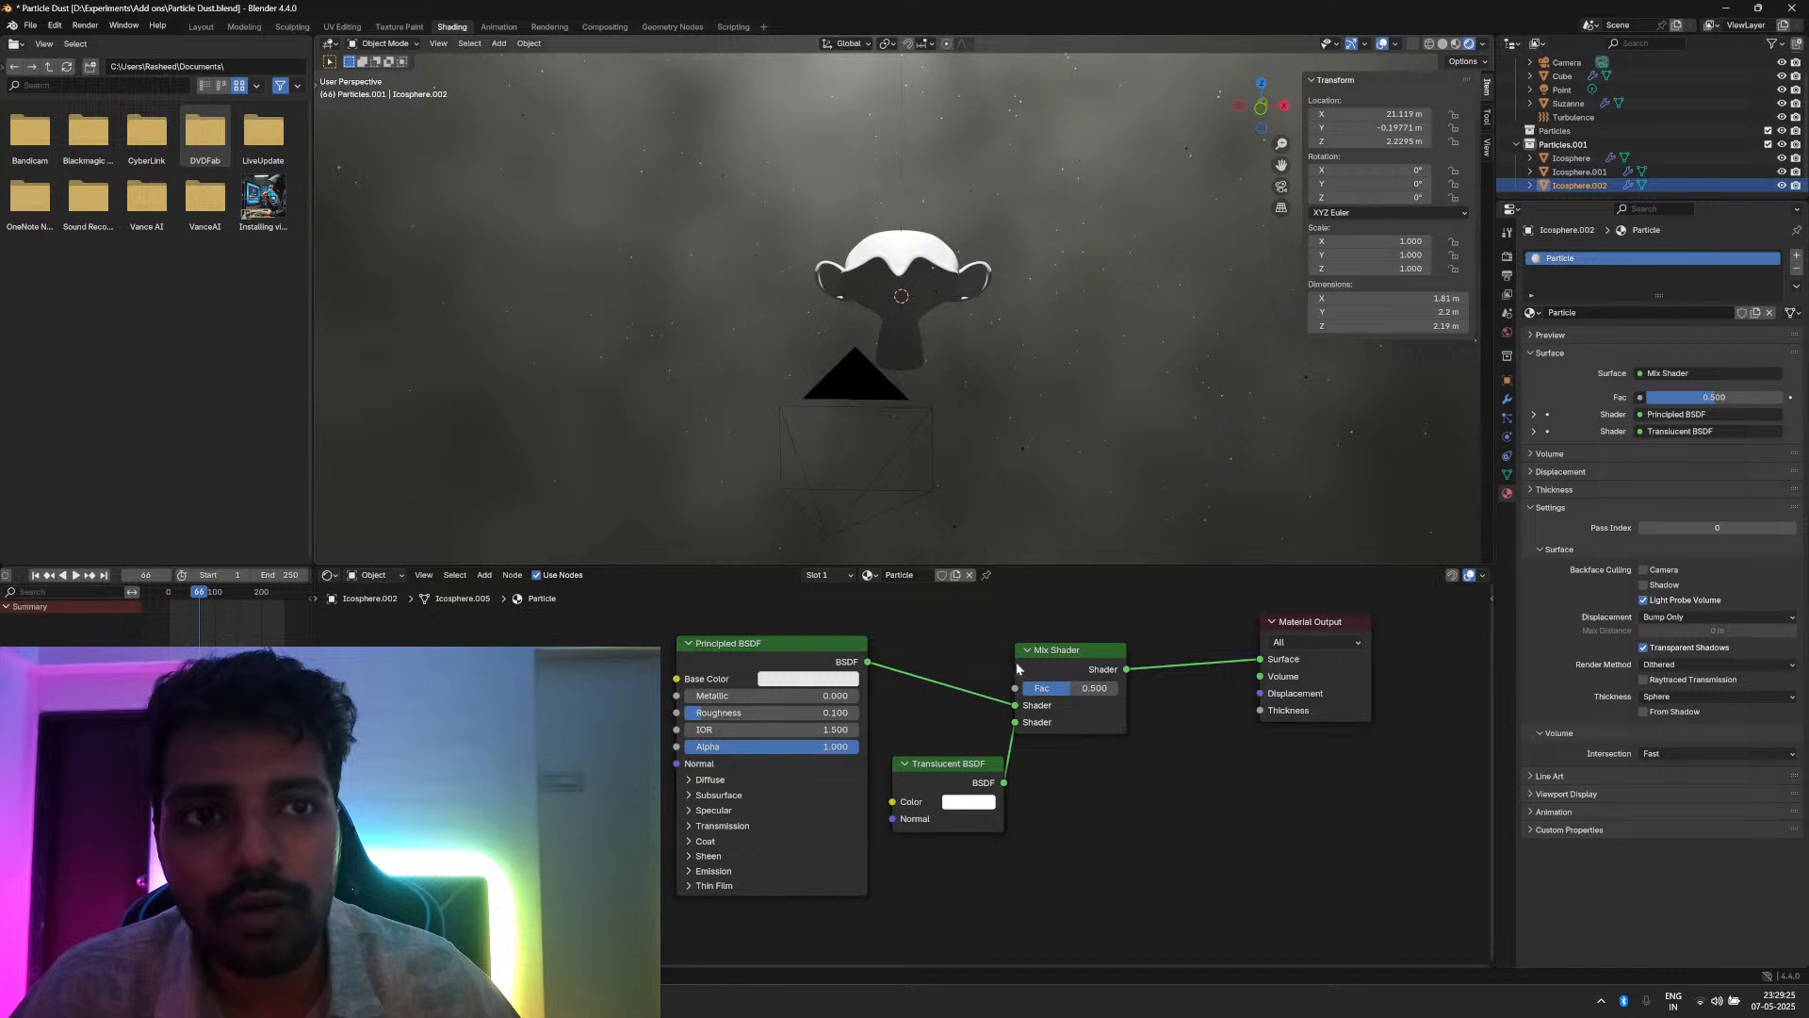
Step: Set the Mix Shader's factor to 1.000 and check the dust's brightness in the fog
{"action": "left_click_drag", "start_coordinate": [1074, 688], "coordinate": [1131, 688]}
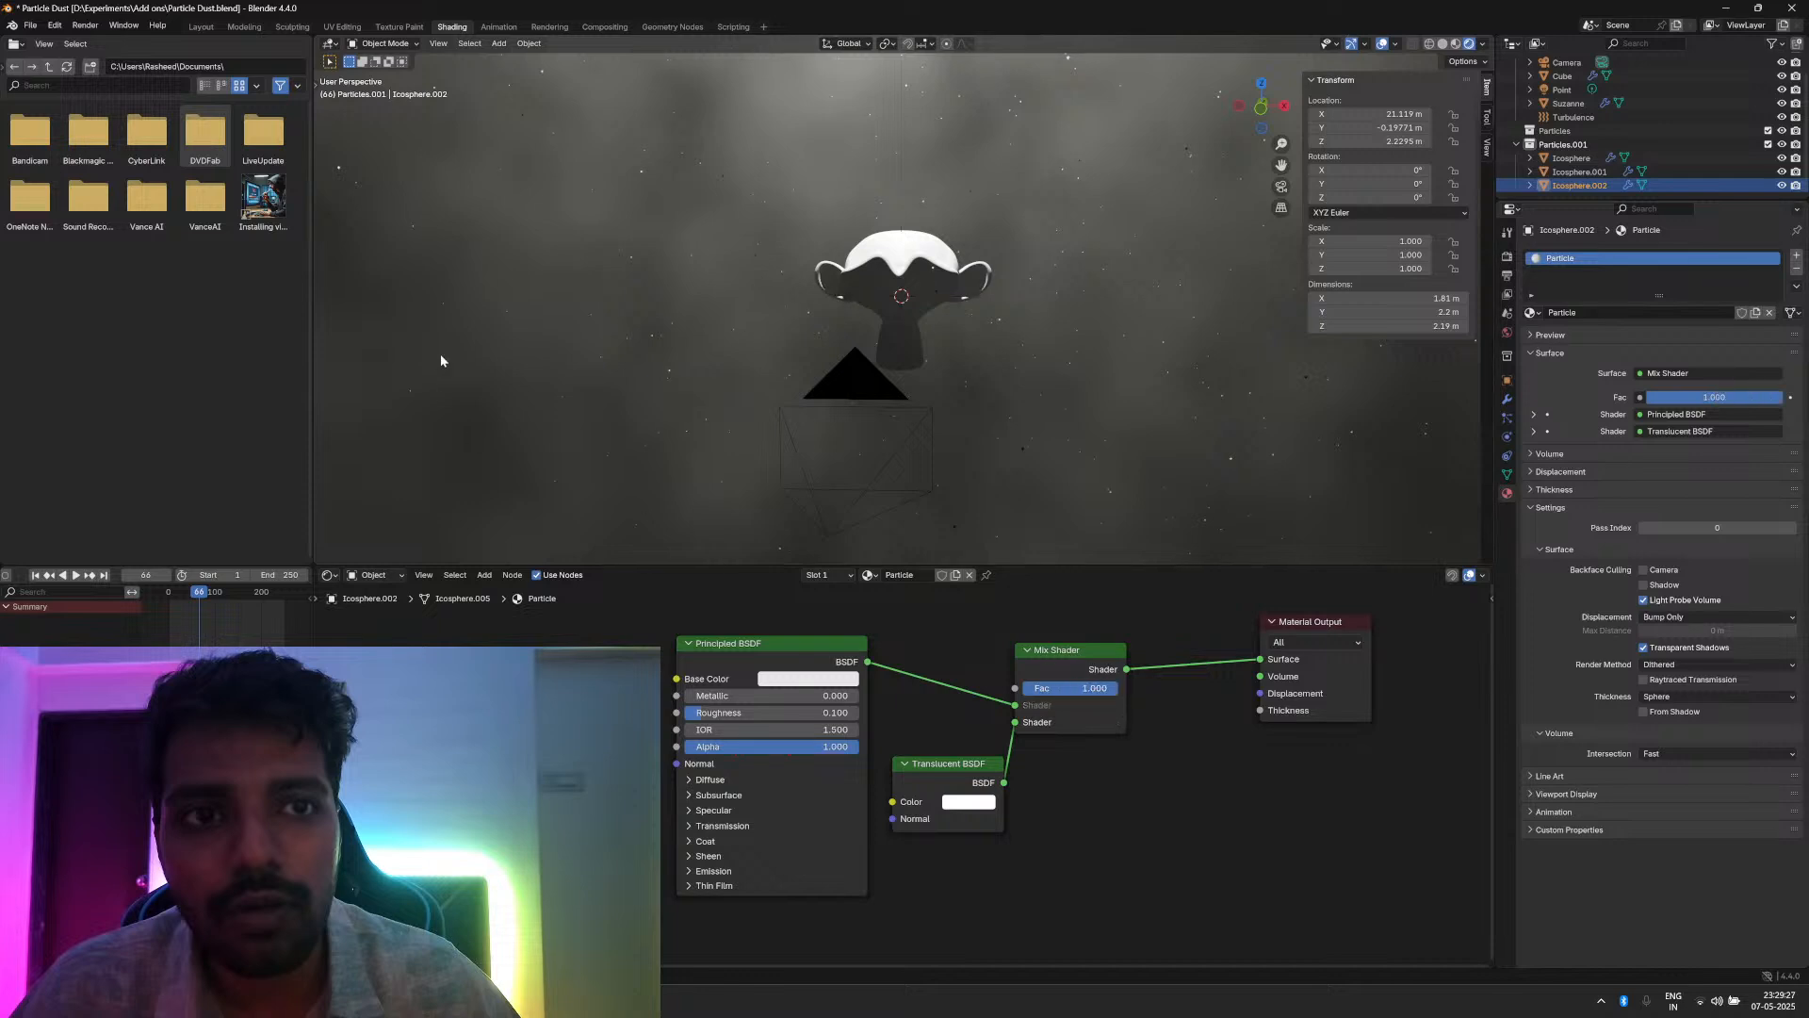
{"action": "scroll", "coordinate": [477, 307], "scroll_direction": "up", "scroll_amount": 2}
{"action": "scroll", "coordinate": [477, 307], "scroll_direction": "down", "scroll_amount": 5}
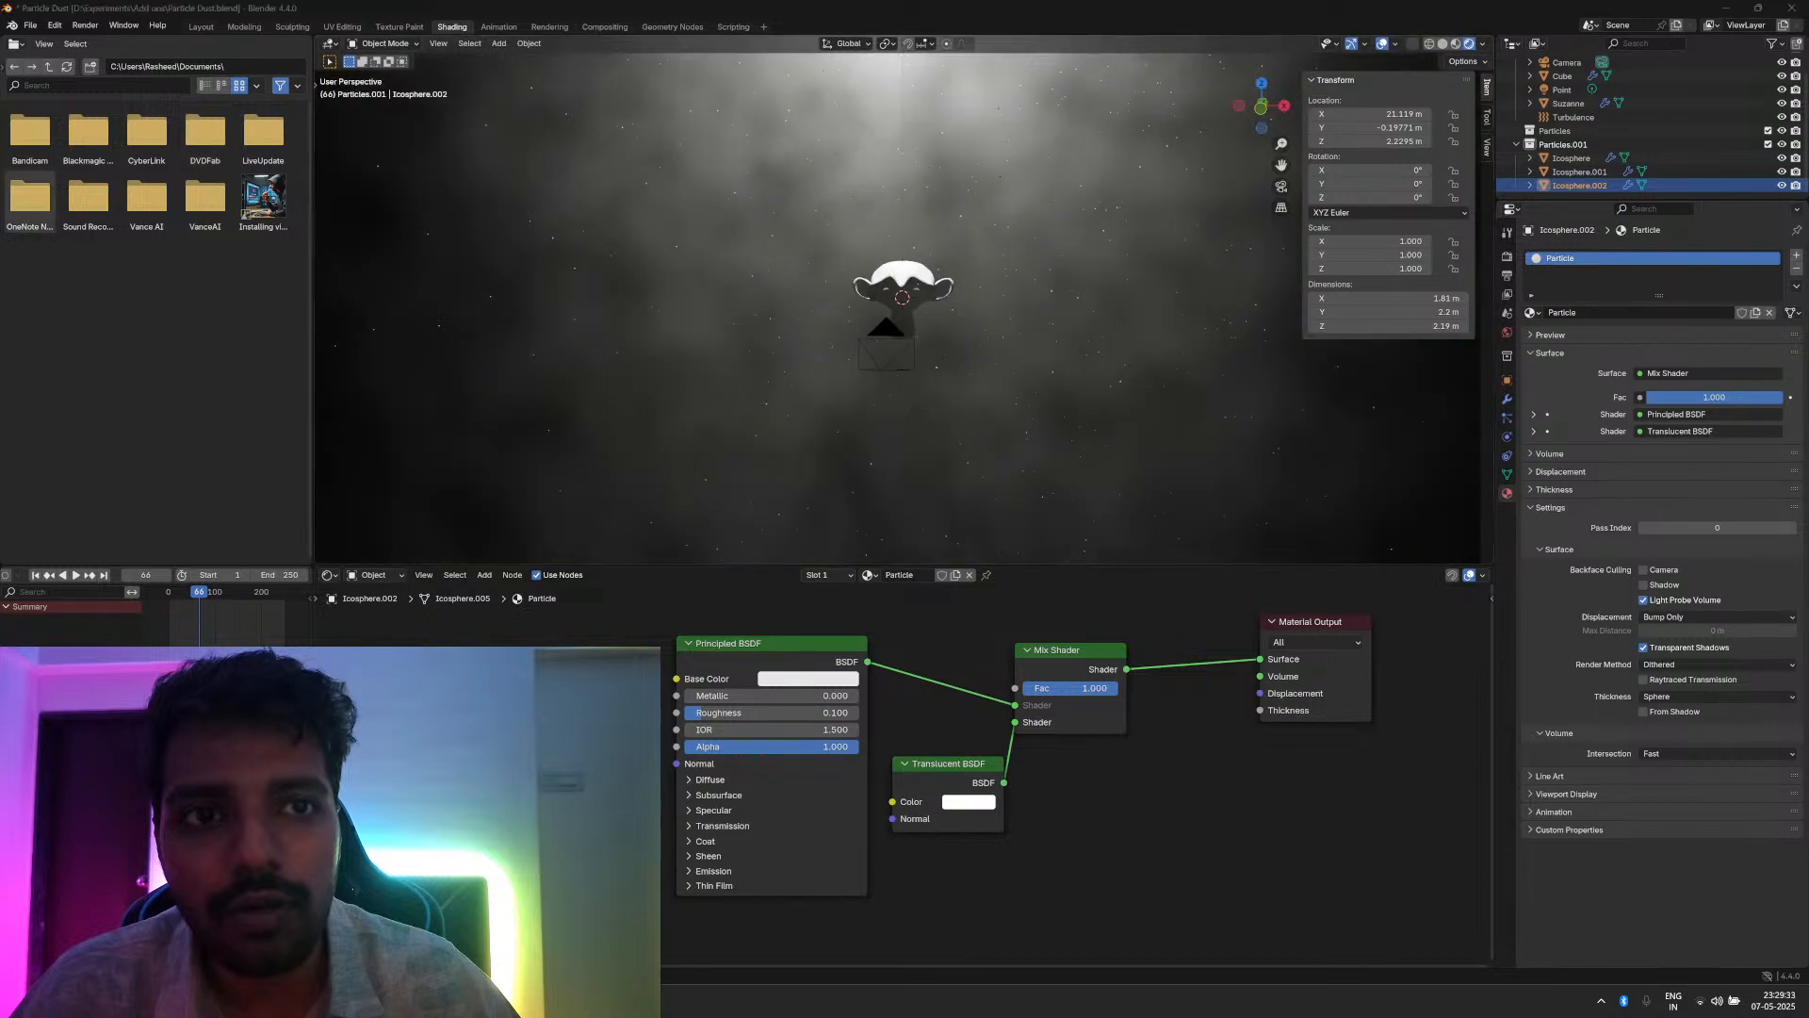
{"action": "scroll", "coordinate": [989, 829], "scroll_direction": "down", "scroll_amount": 3}
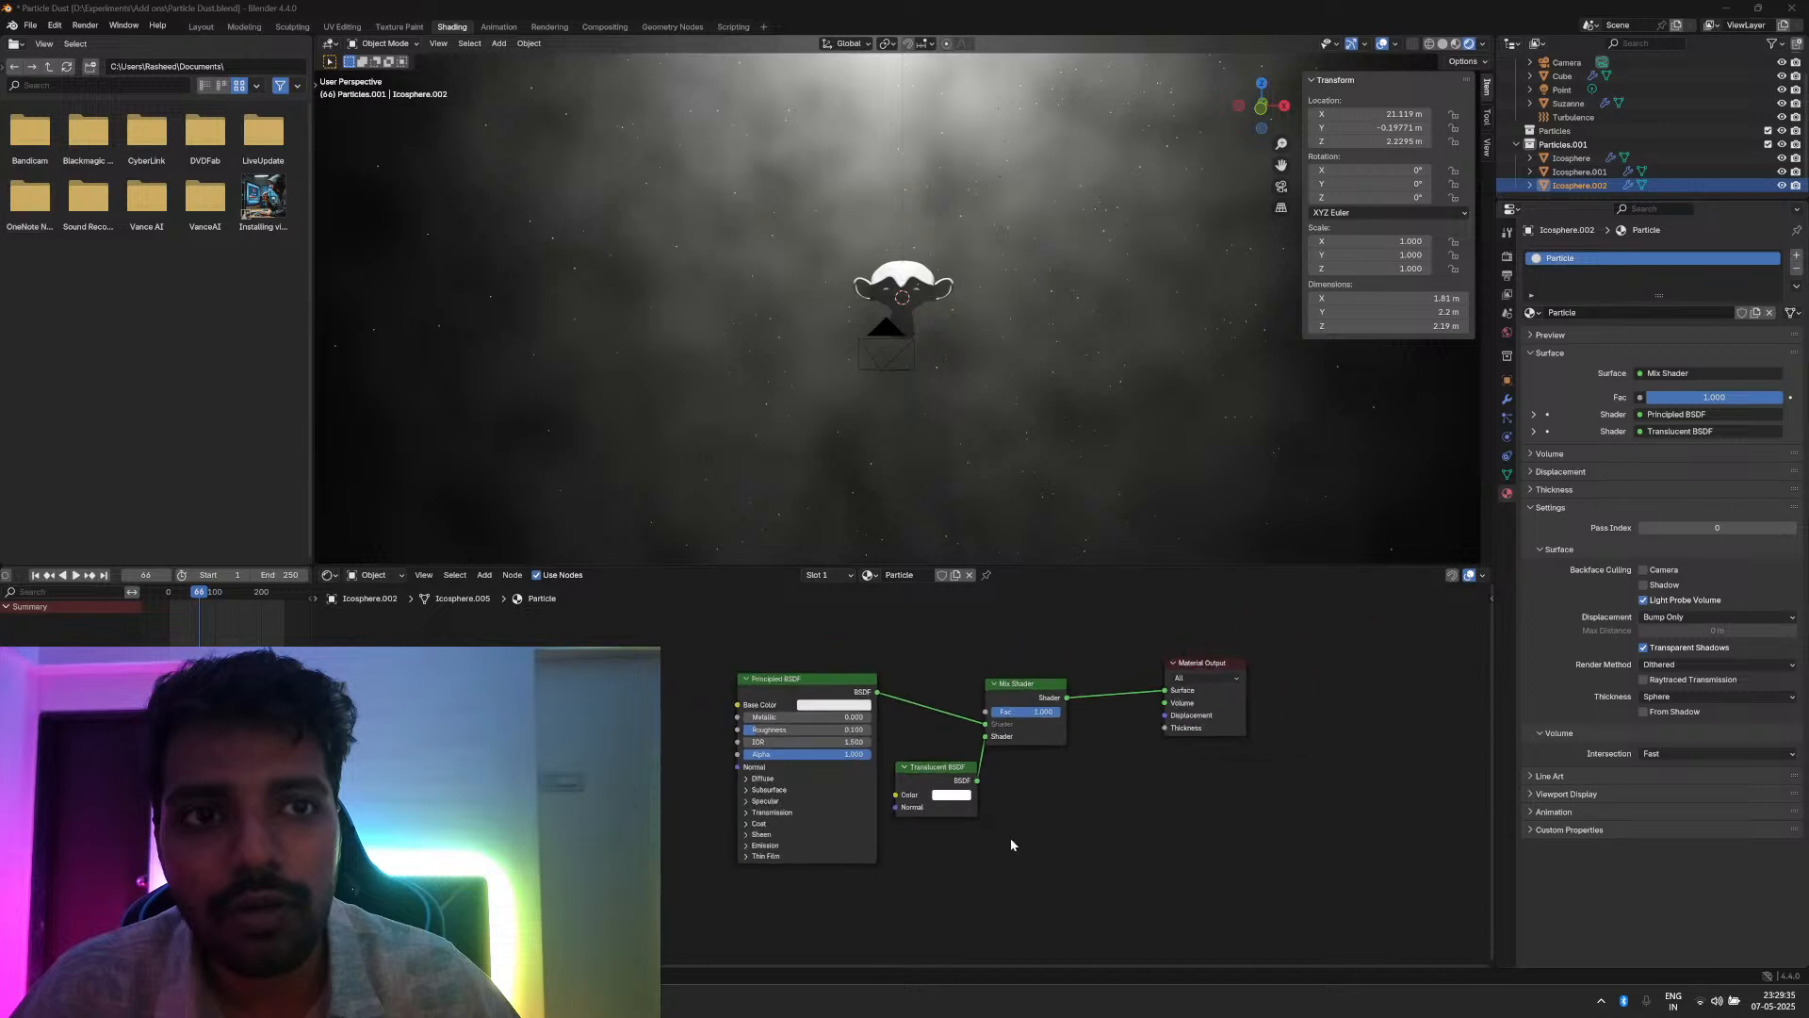
{"action": "middle_click_drag", "start_coordinate": [1009, 845], "coordinate": [831, 846]}
{"action": "middle_click_drag", "start_coordinate": [965, 424], "coordinate": [978, 425]}
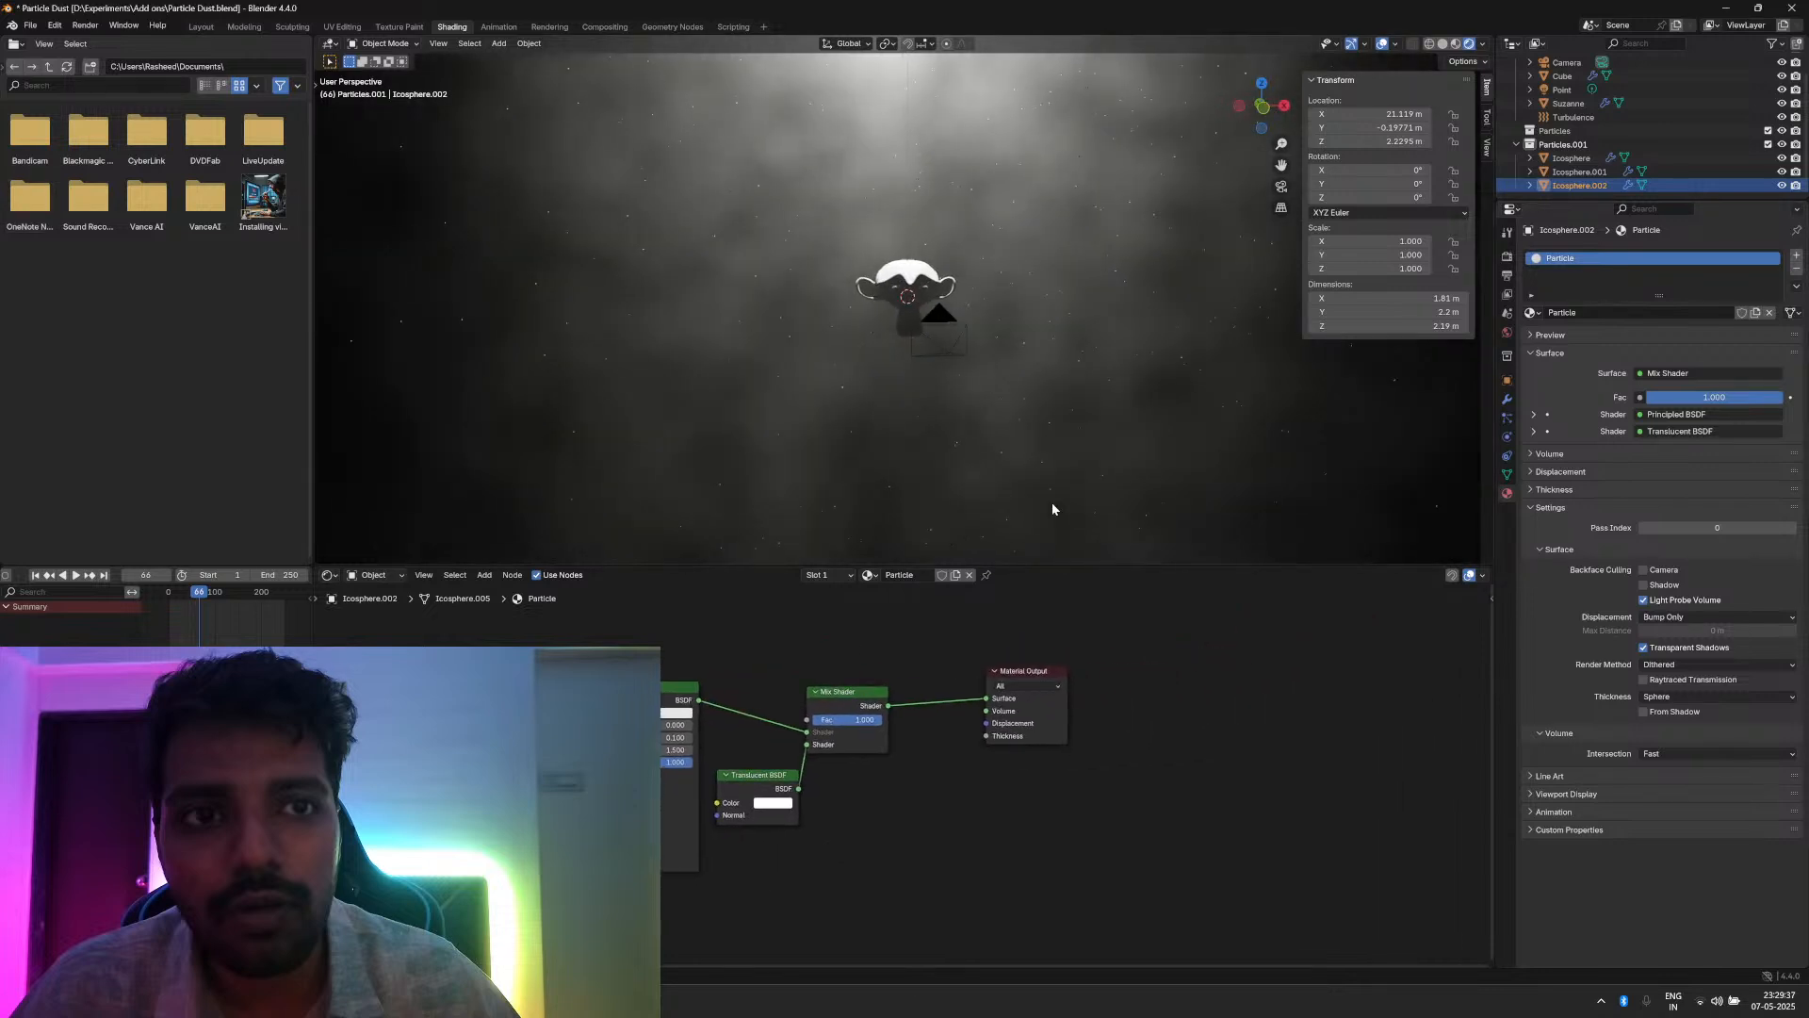
Step: Assign the existing Particle material to Icosphere.001 and Icosphere
{"action": "left_click", "coordinate": [1579, 172]}
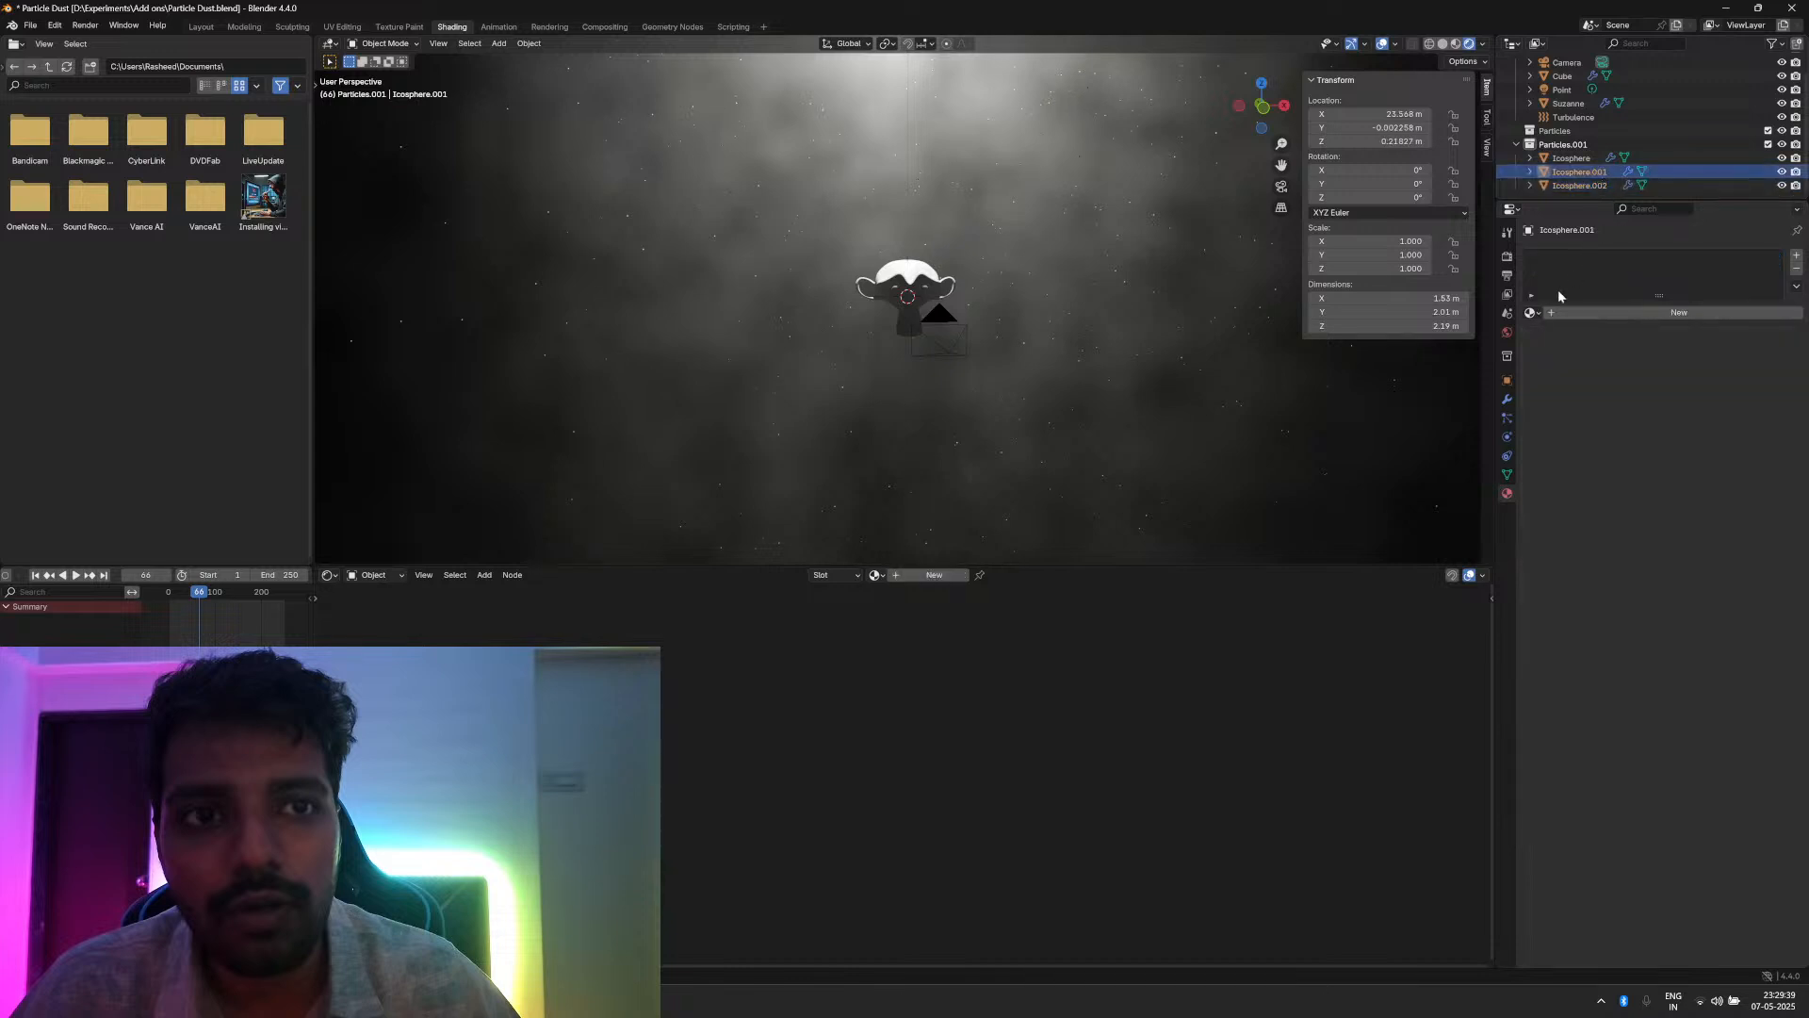
{"action": "left_click", "coordinate": [1531, 312]}
{"action": "left_click", "coordinate": [1560, 358]}
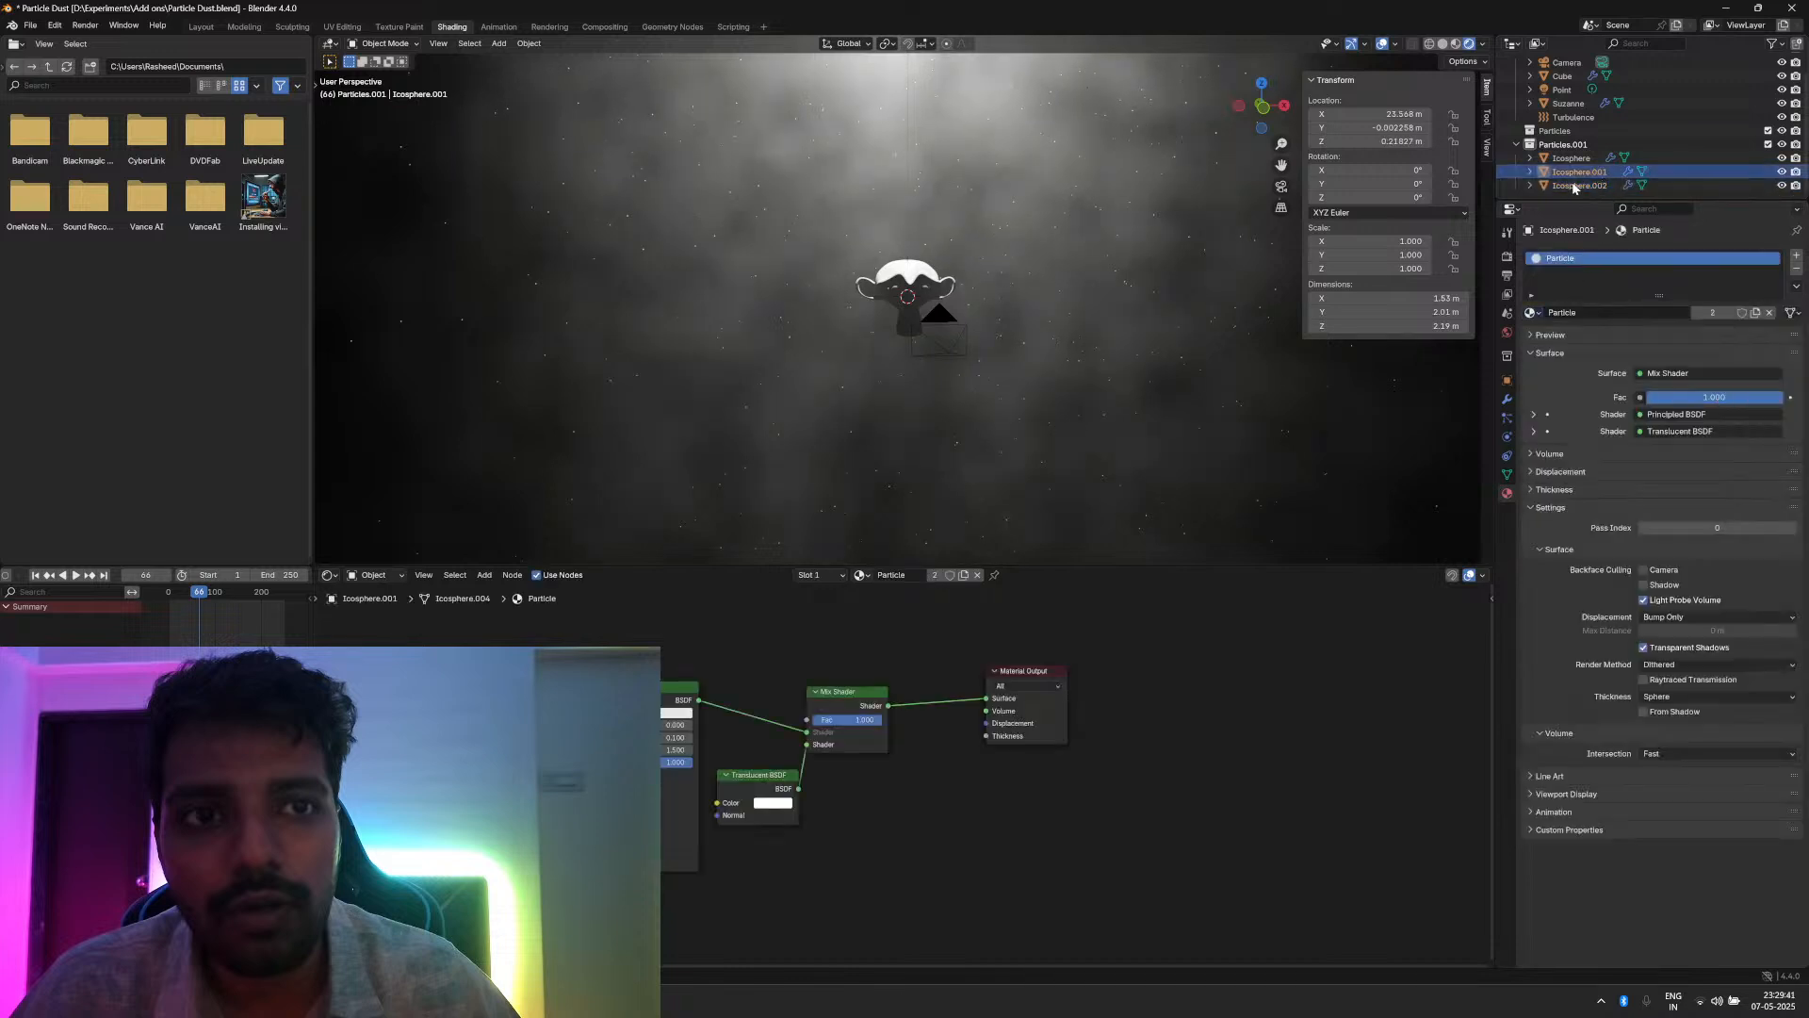
{"action": "left_click", "coordinate": [1571, 157]}
{"action": "left_click", "coordinate": [1531, 312]}
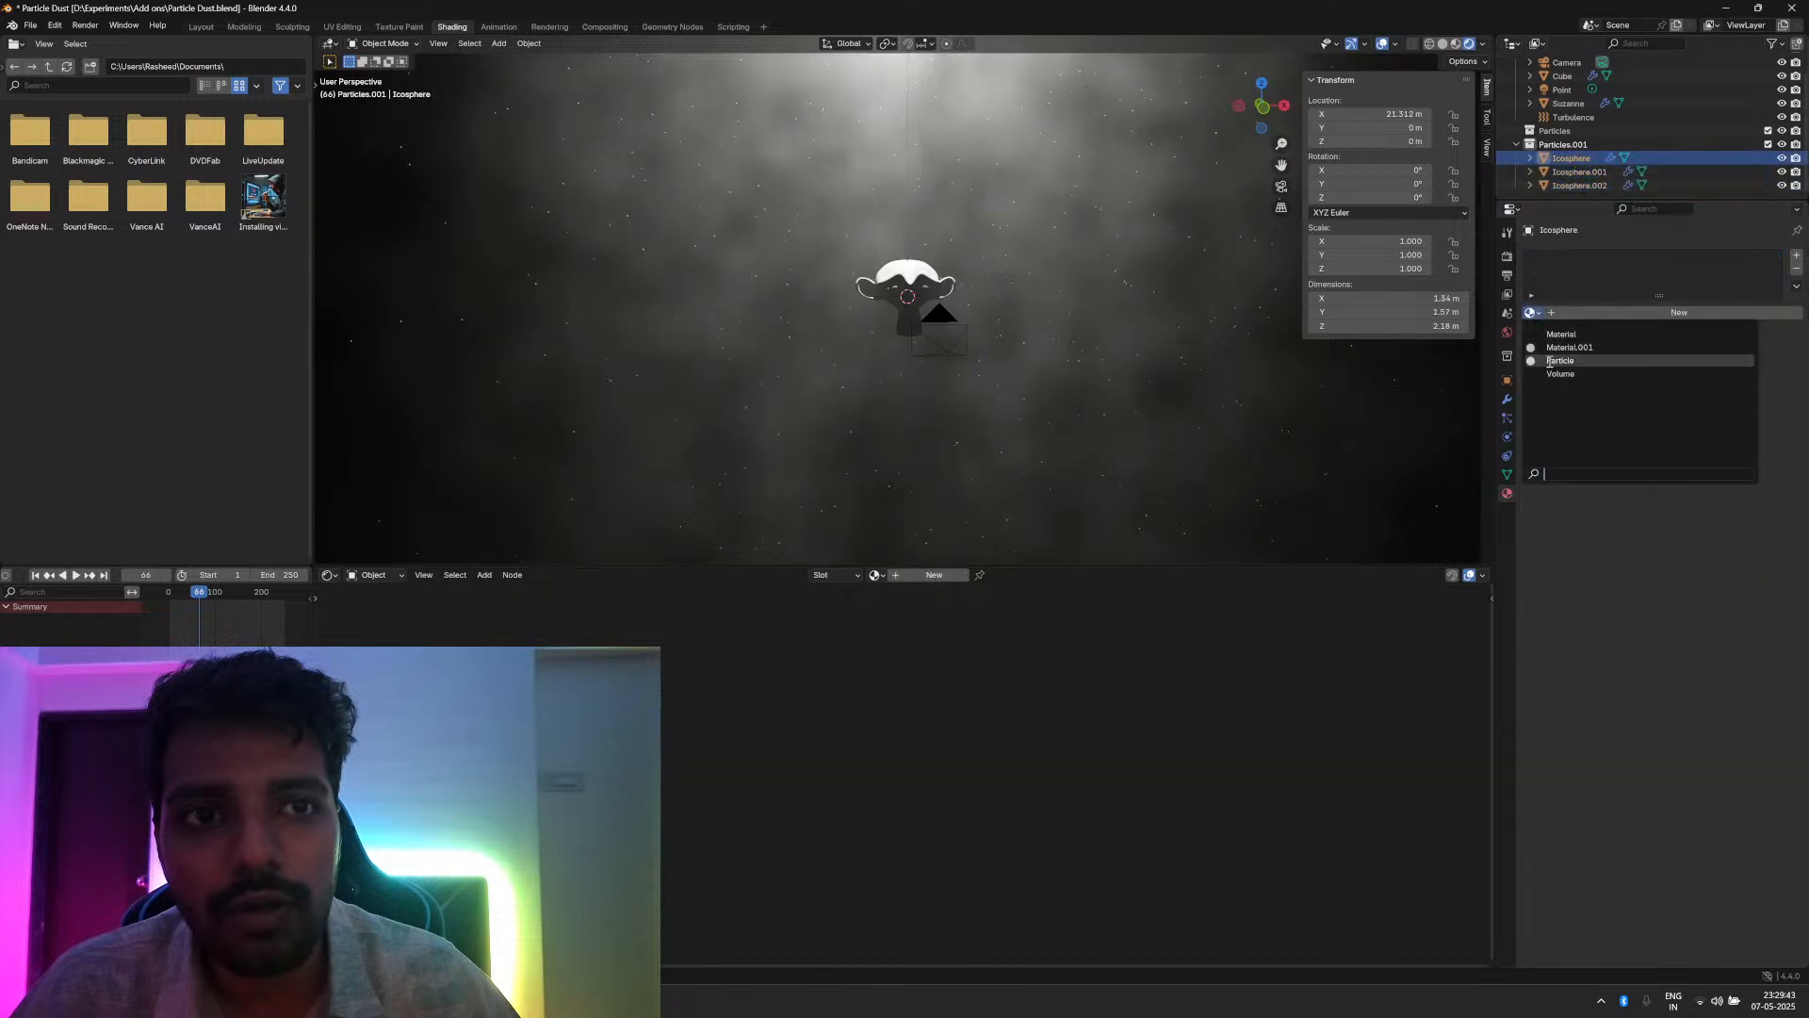
{"action": "left_click", "coordinate": [1555, 361]}
Step: Play the animation through the camera to check how the dust particles move around the monkey head
{"action": "scroll", "coordinate": [1049, 409], "scroll_direction": "up", "scroll_amount": 5}
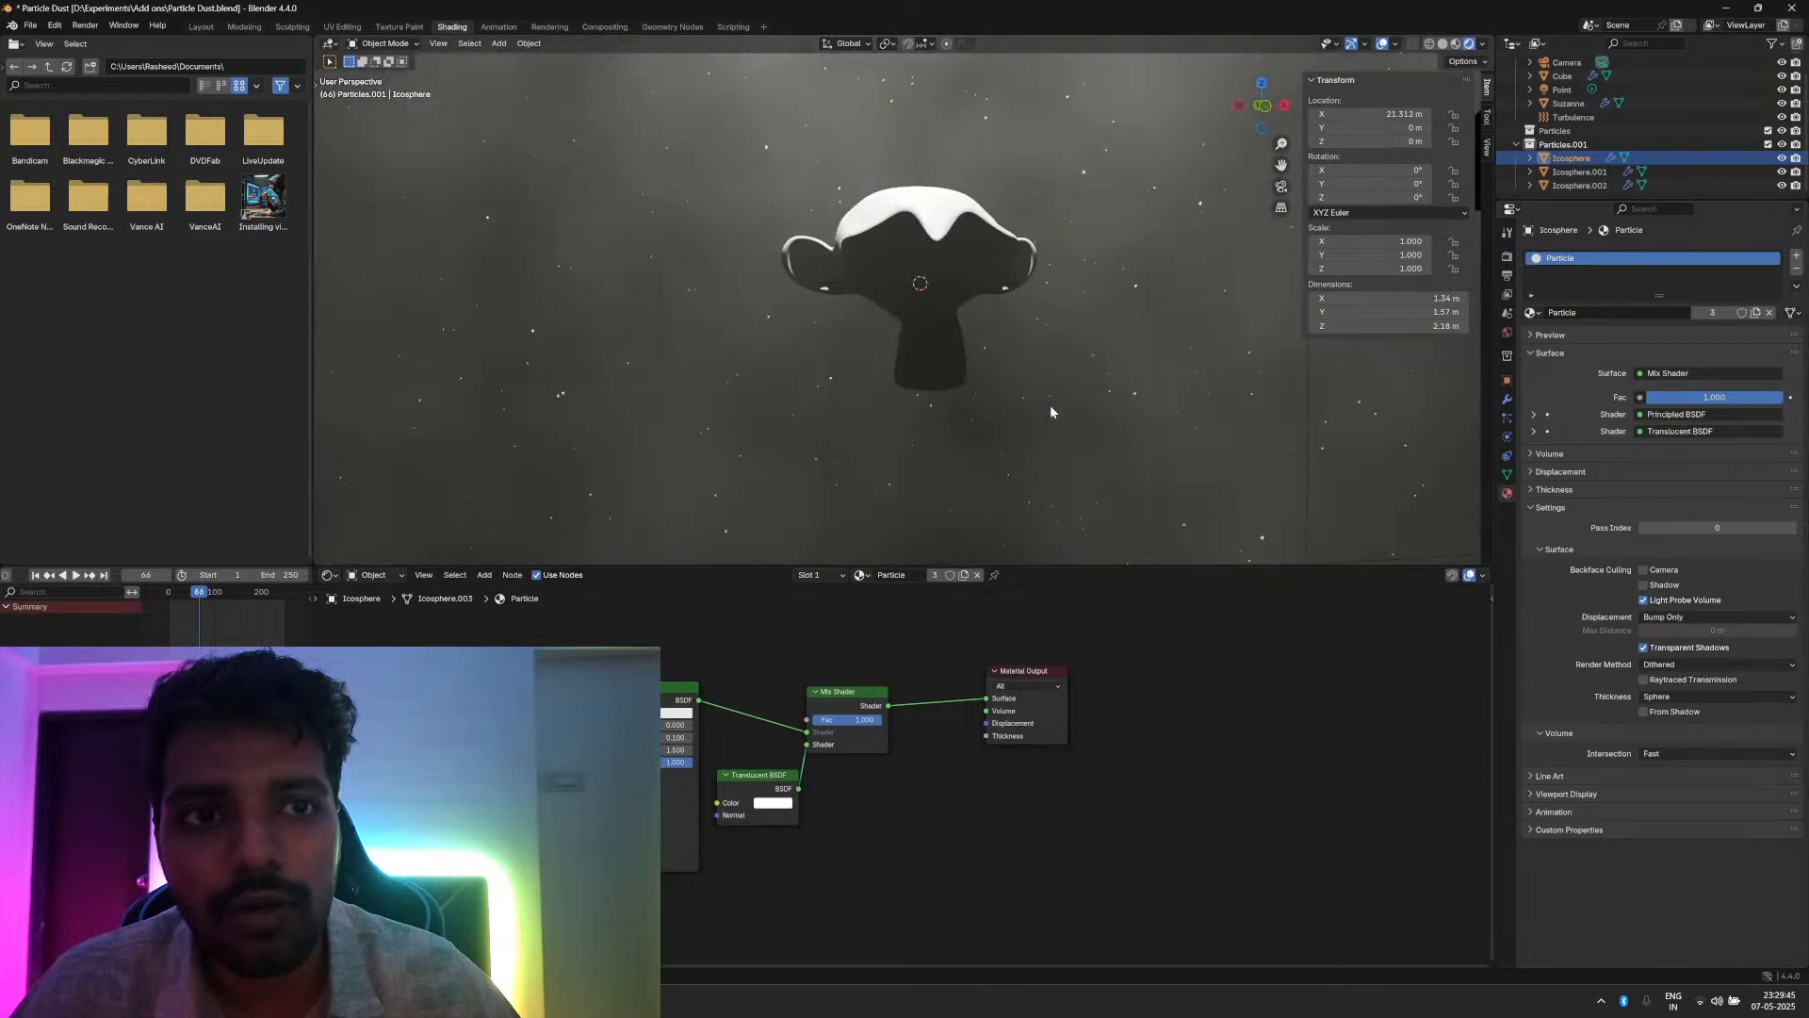
{"action": "scroll", "coordinate": [1049, 399], "scroll_direction": "down", "scroll_amount": 6}
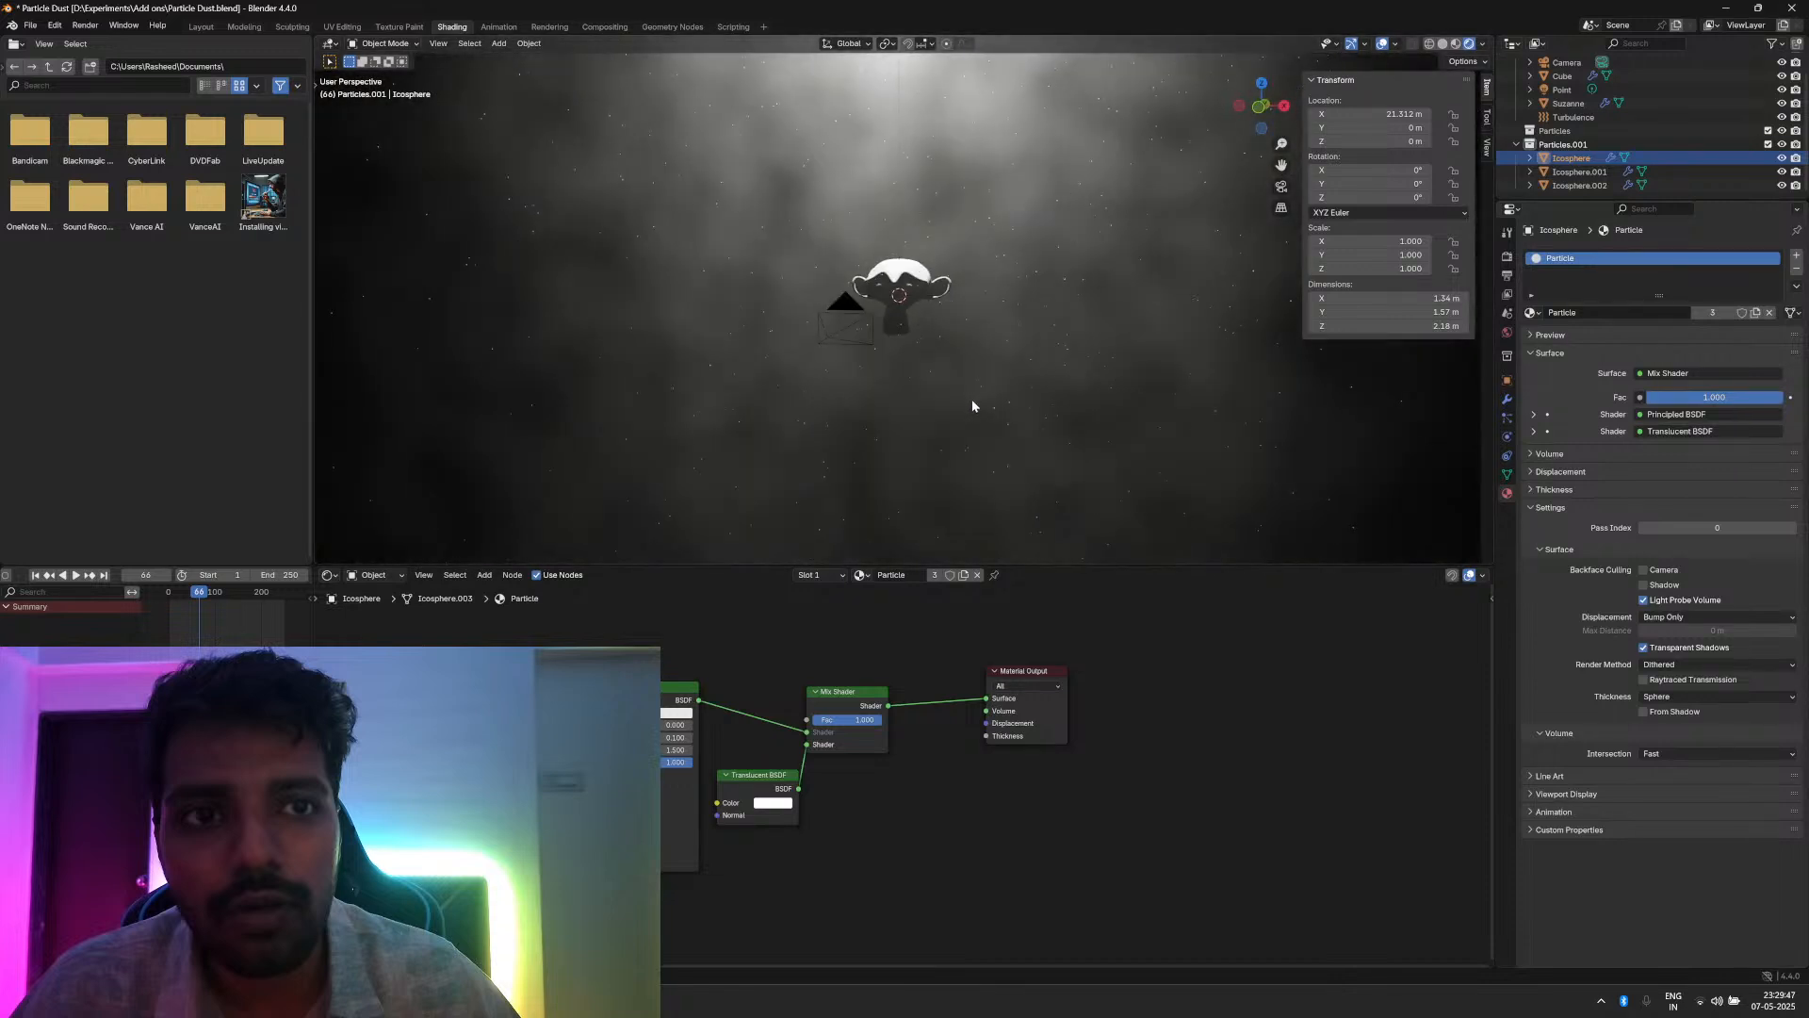
{"action": "key", "text": "KP_0"}
{"action": "scroll", "coordinate": [957, 392], "scroll_direction": "up", "scroll_amount": 4}
{"action": "key", "text": "space"}
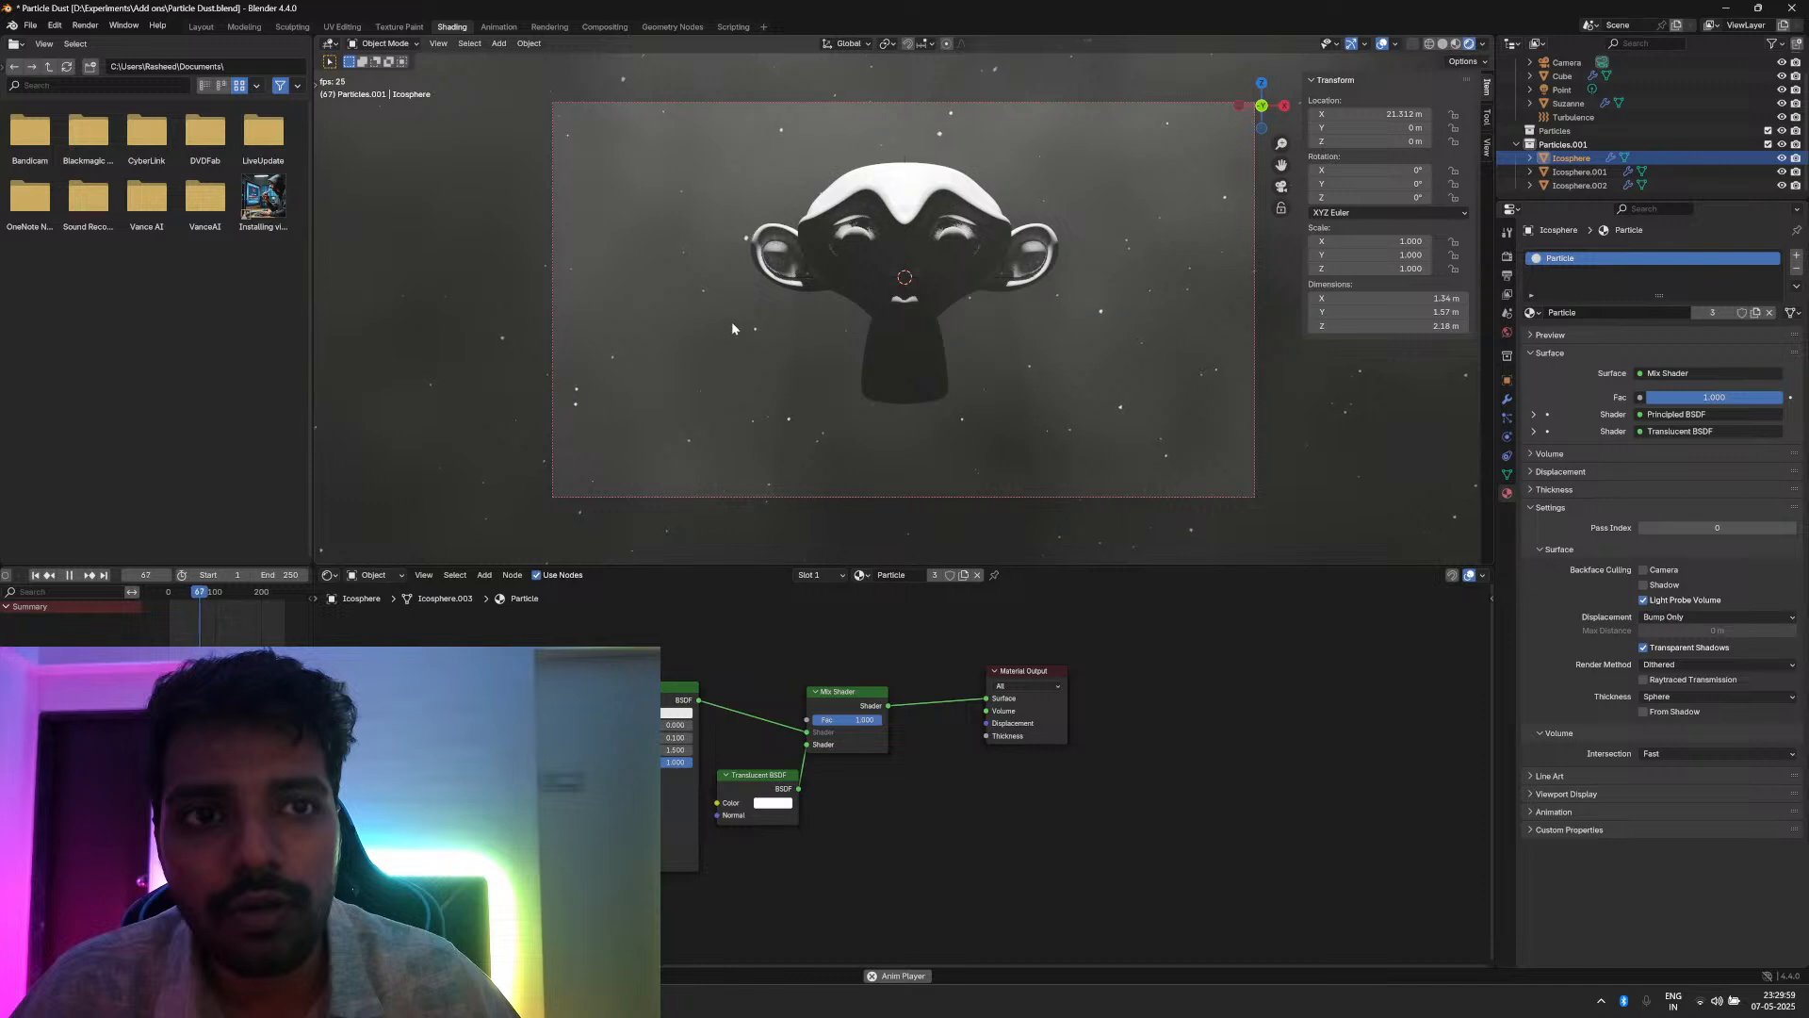
{"action": "key", "text": "space"}
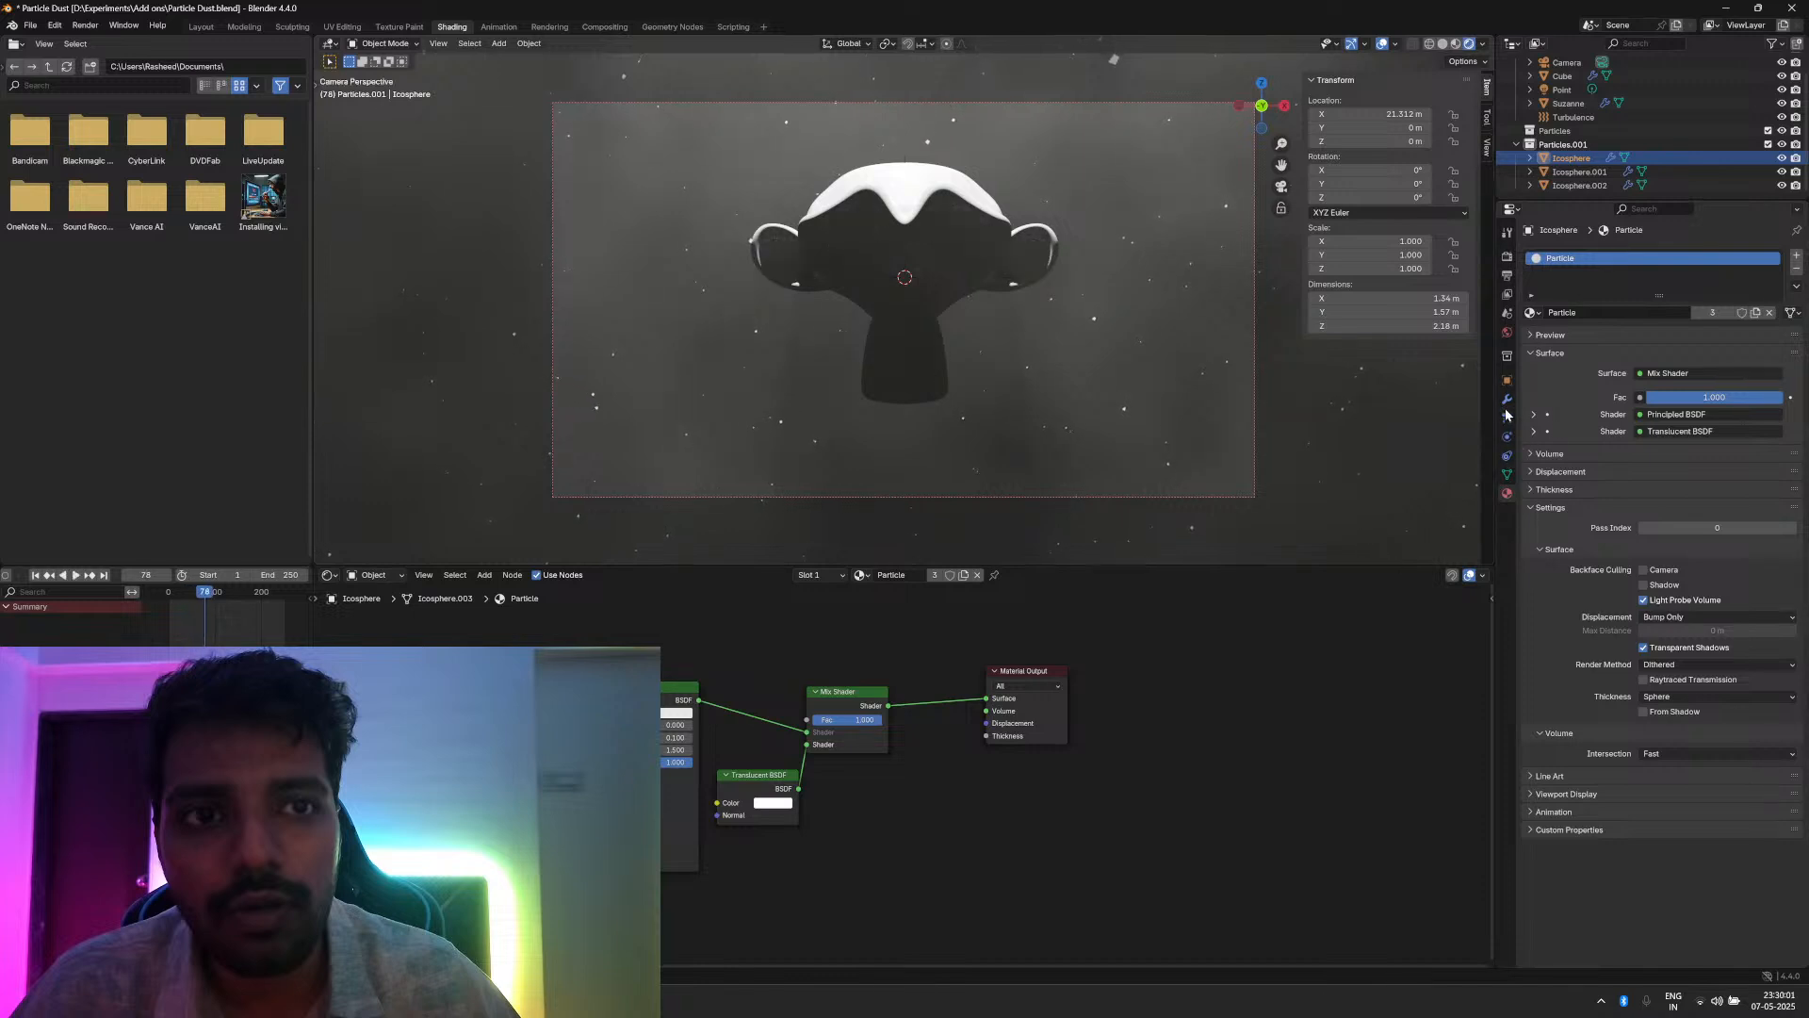
Step: Set the turbulence force field's strength to 5 and play the animation to check the dust motion
{"action": "left_click", "coordinate": [1564, 117]}
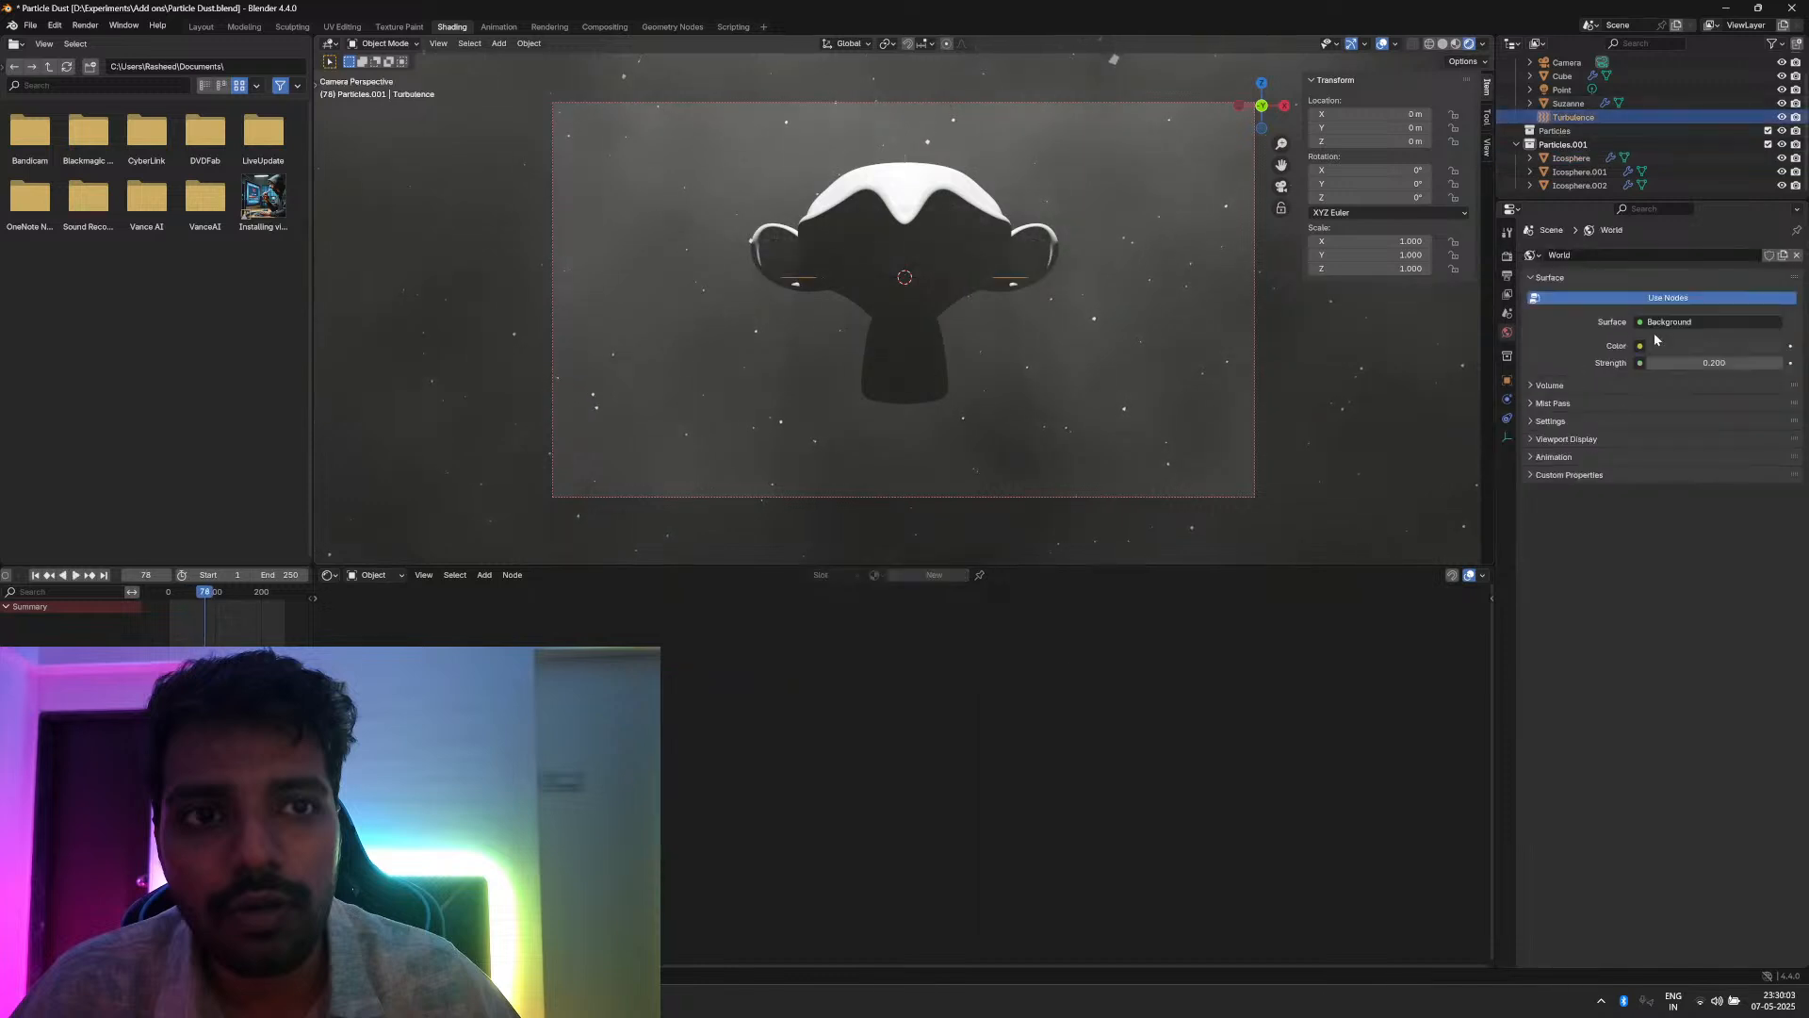
{"action": "left_click", "coordinate": [1508, 418]}
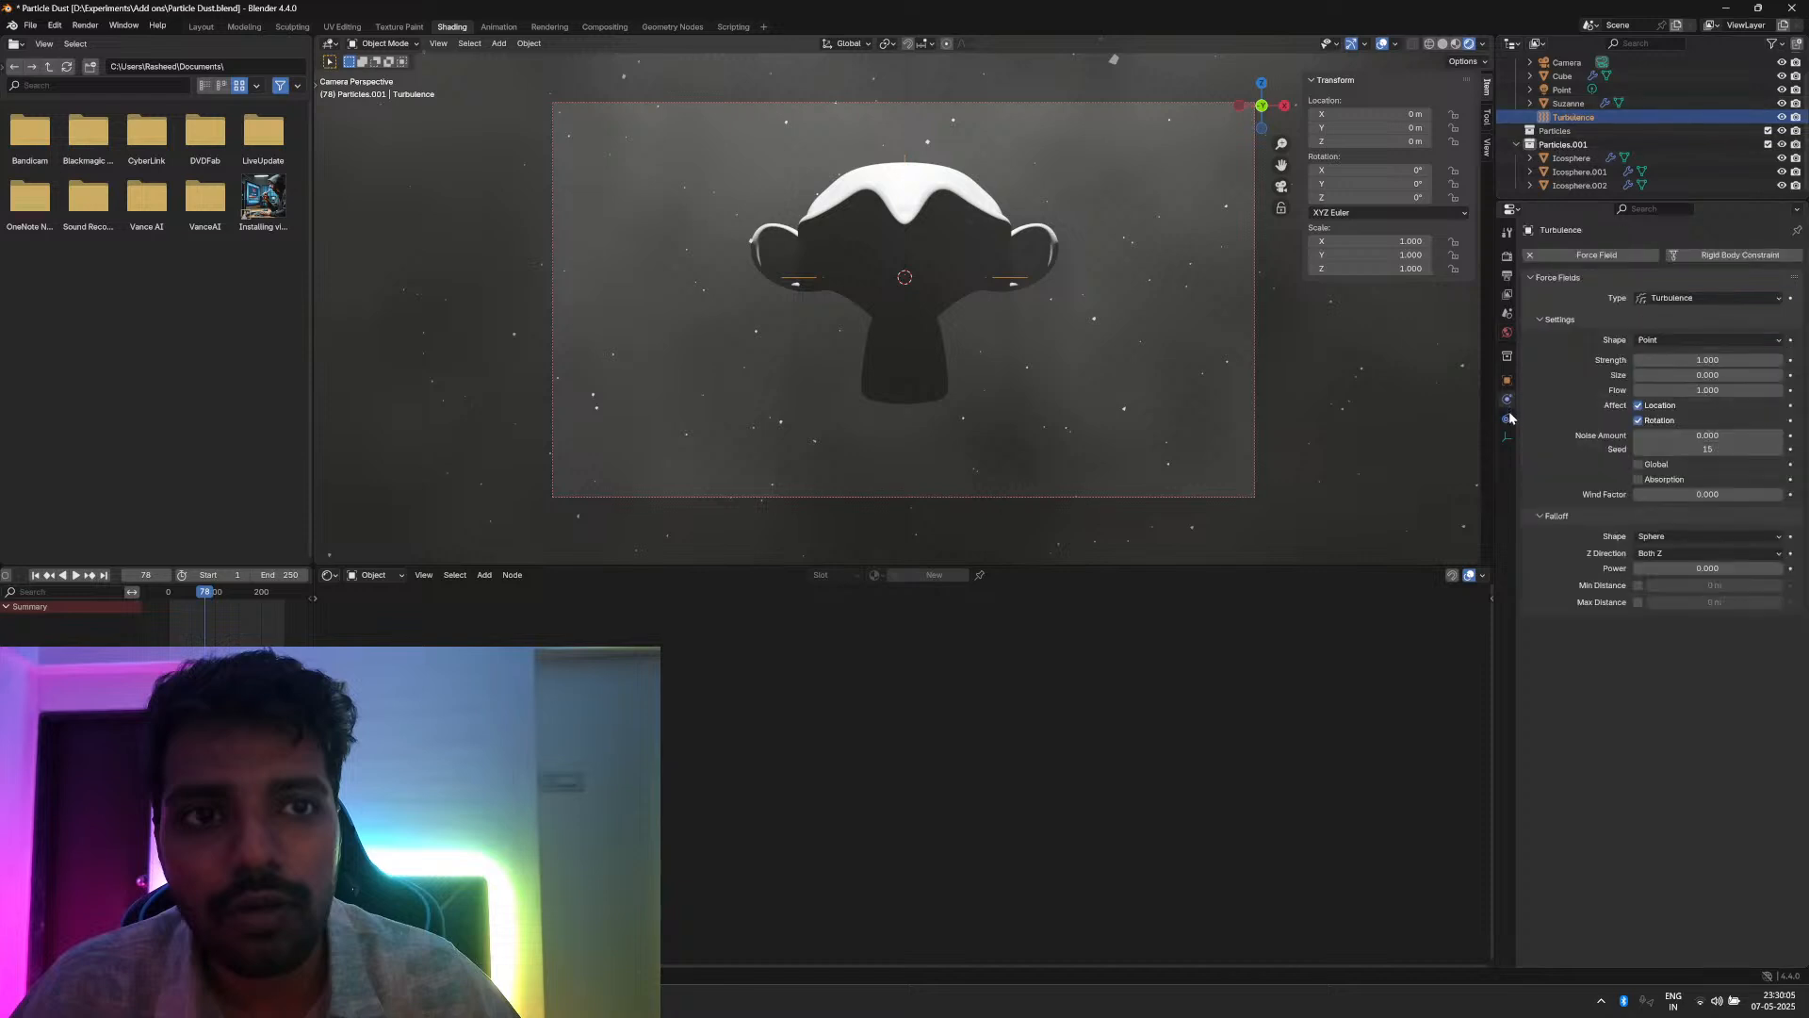
{"action": "double_click", "coordinate": [1690, 359]}
{"action": "type", "text": "5"}
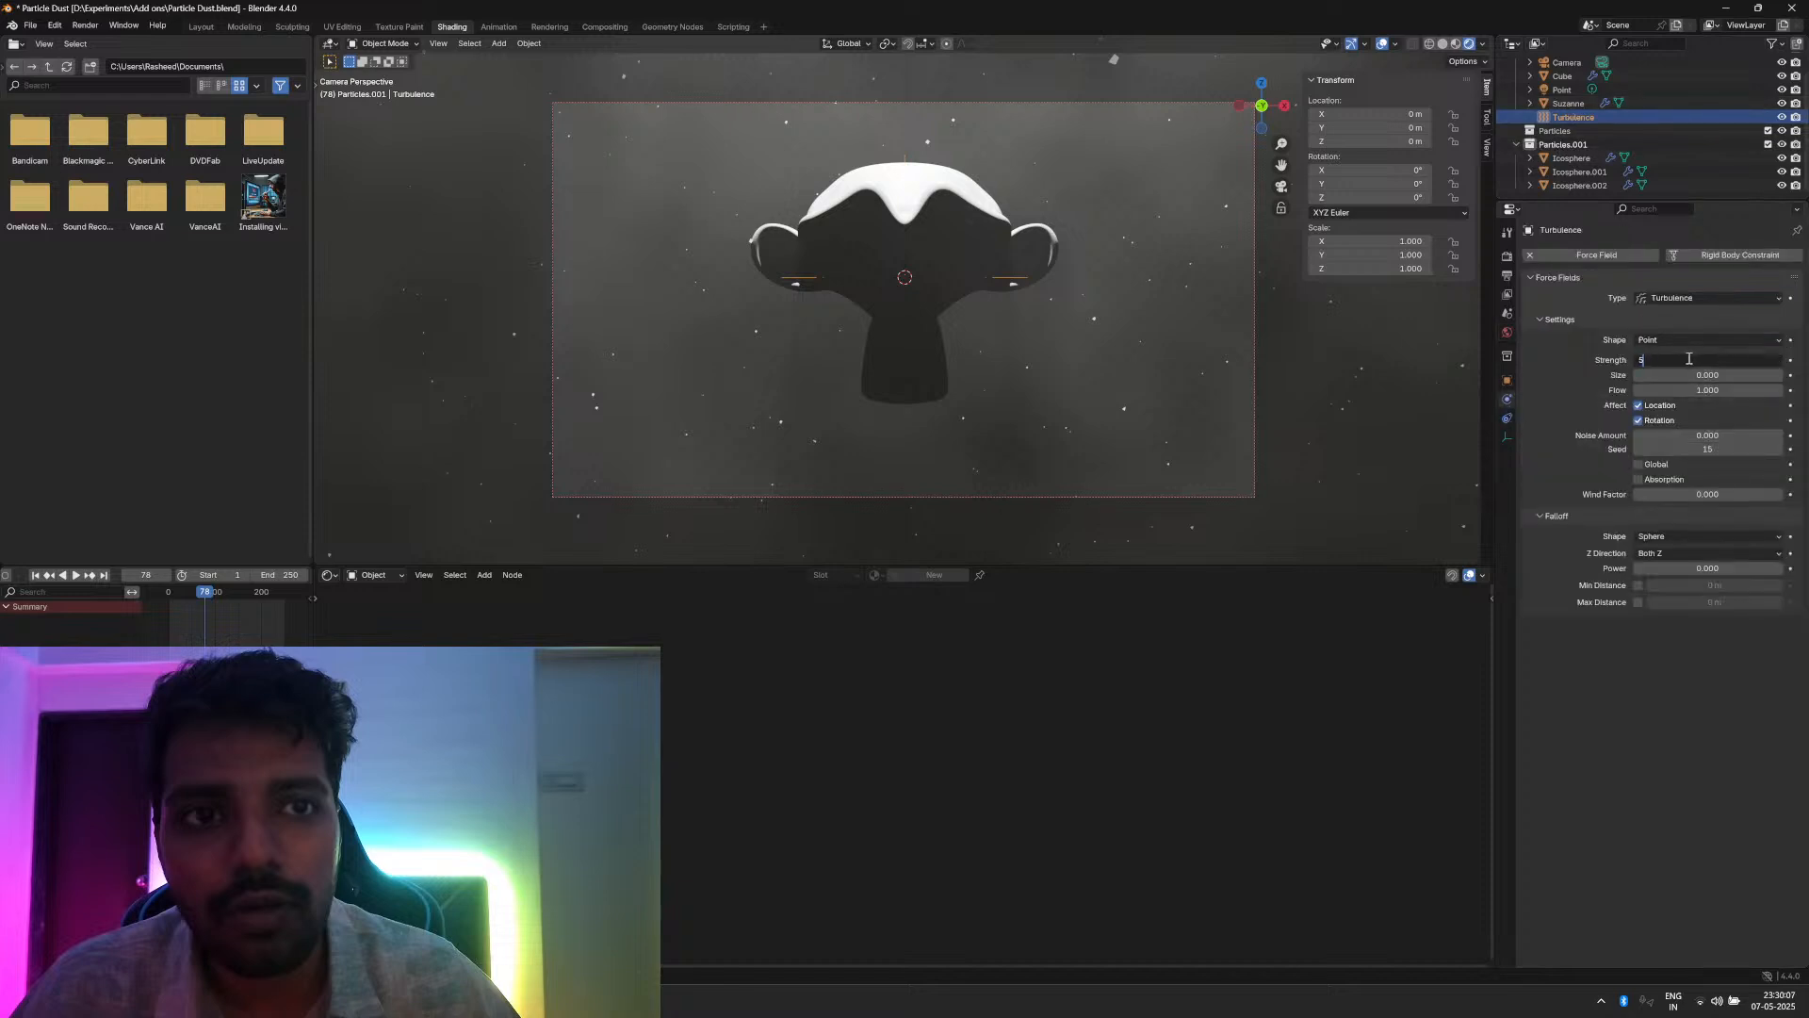
{"action": "key", "text": "Return"}
{"action": "key", "text": "space"}
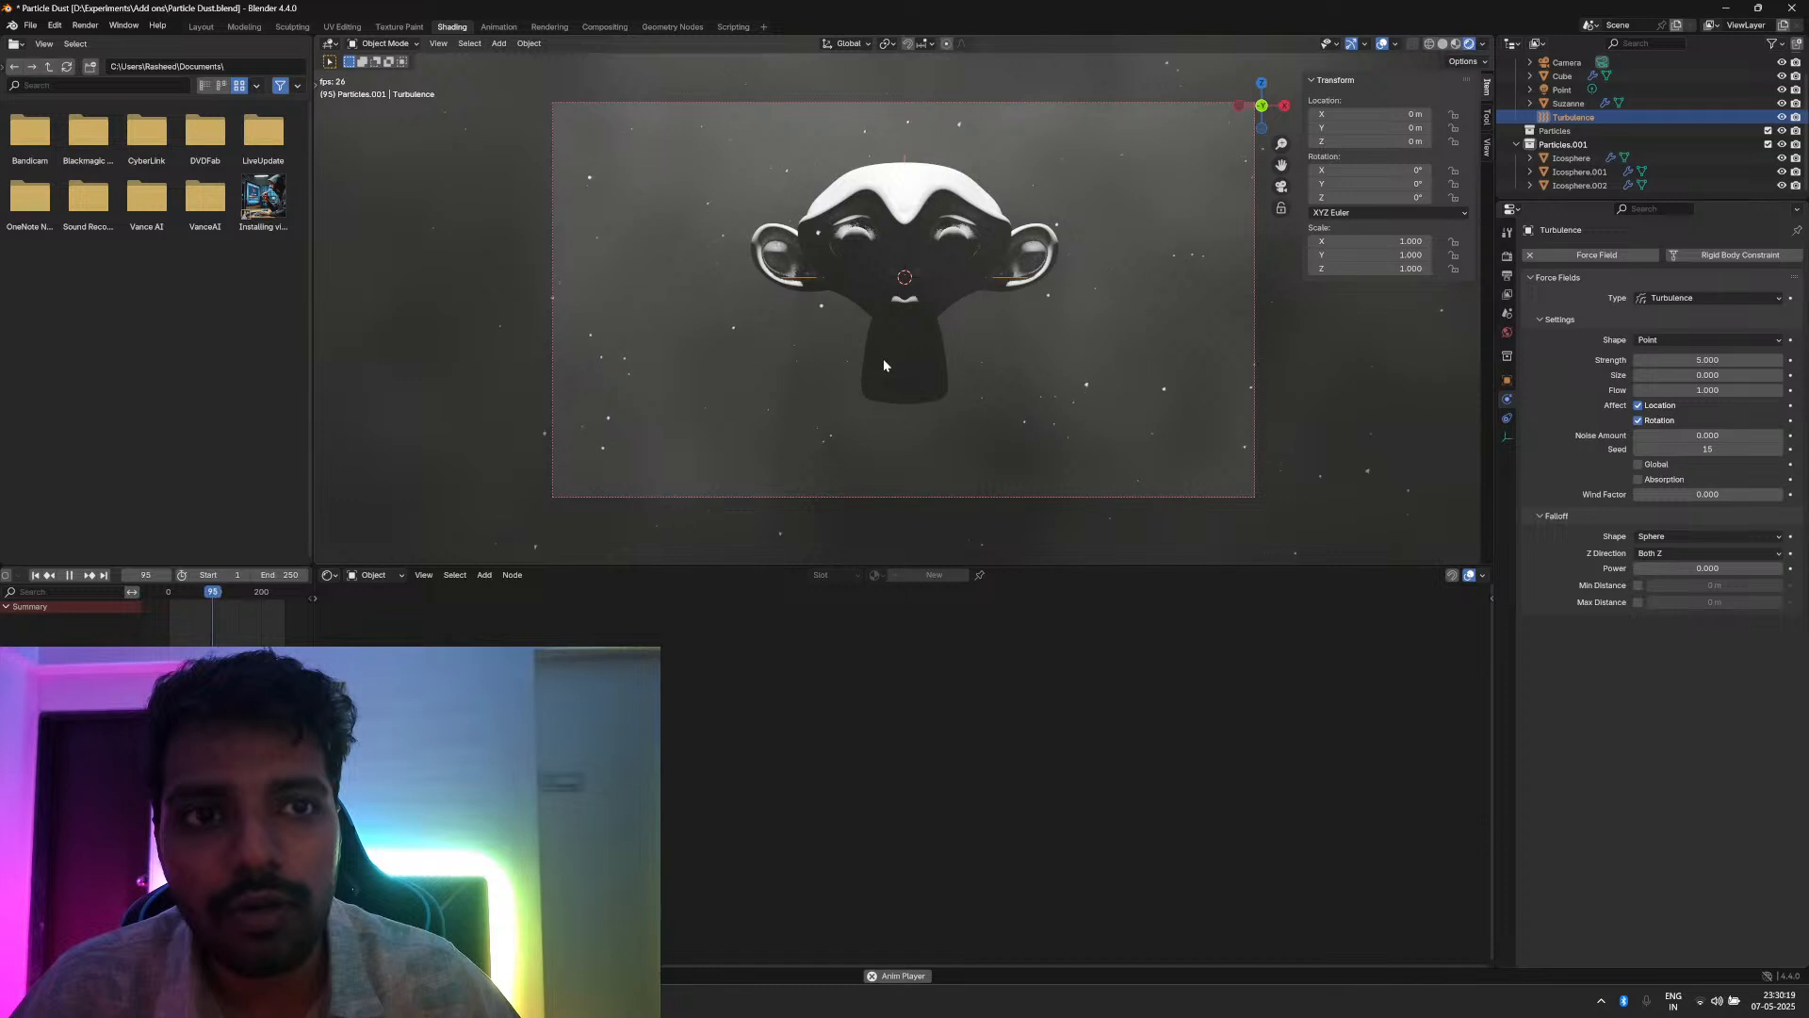
{"action": "key", "text": "space"}
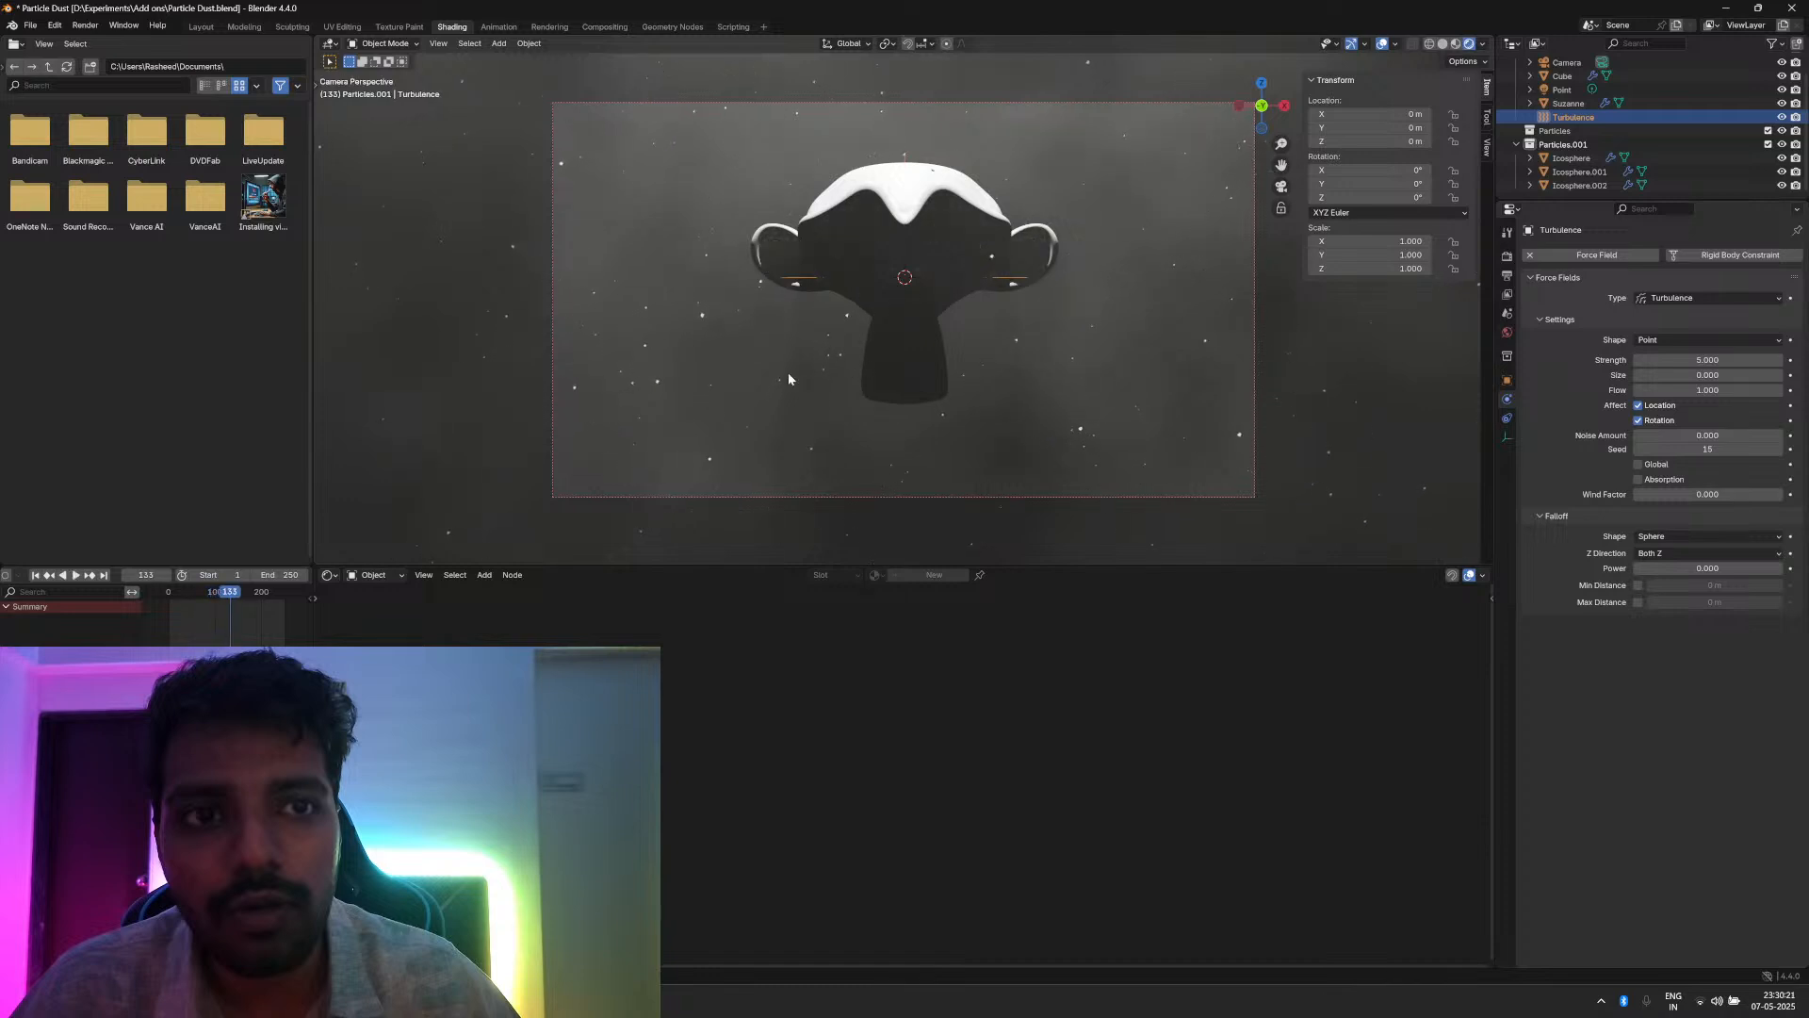
Step: Examine the dust particles around the monkey head up close and check the scene's render settings
{"action": "scroll", "coordinate": [641, 420], "scroll_direction": "up", "scroll_amount": 6}
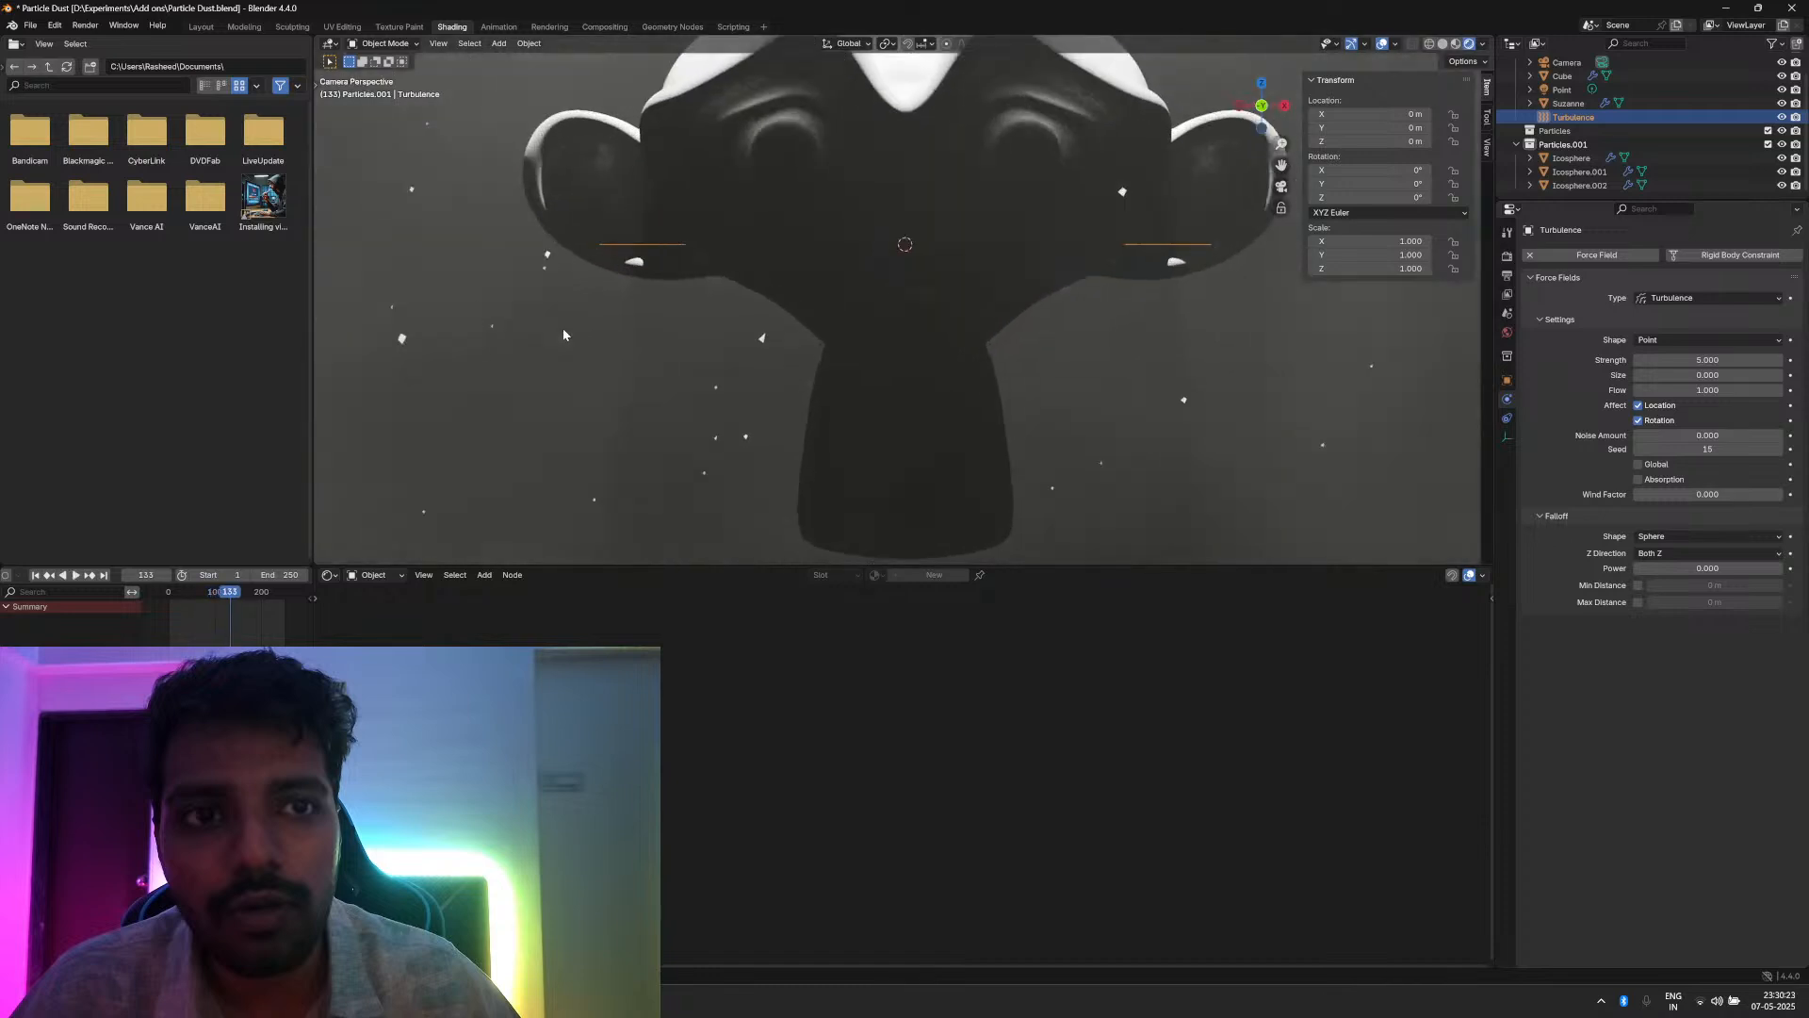
{"action": "scroll", "coordinate": [757, 341], "scroll_direction": "down", "scroll_amount": 5}
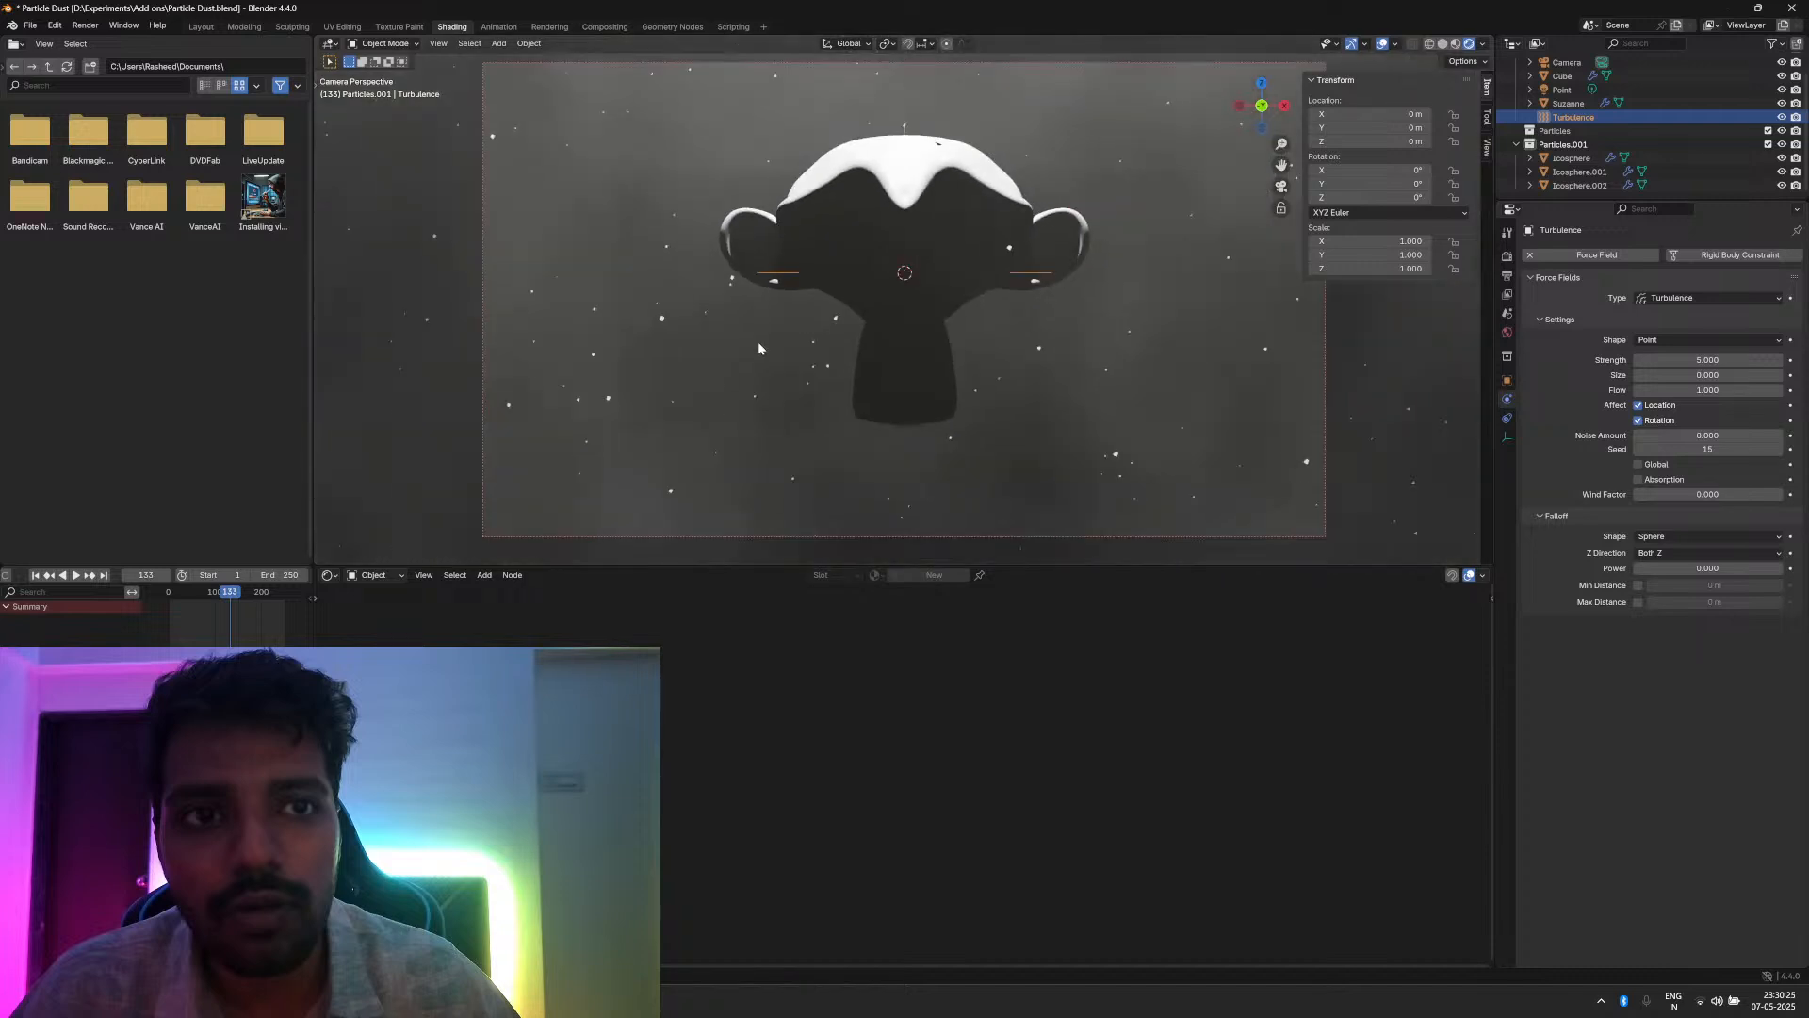
{"action": "scroll", "coordinate": [758, 341], "scroll_direction": "up", "scroll_amount": 2}
{"action": "scroll", "coordinate": [625, 469], "scroll_direction": "up", "scroll_amount": 3}
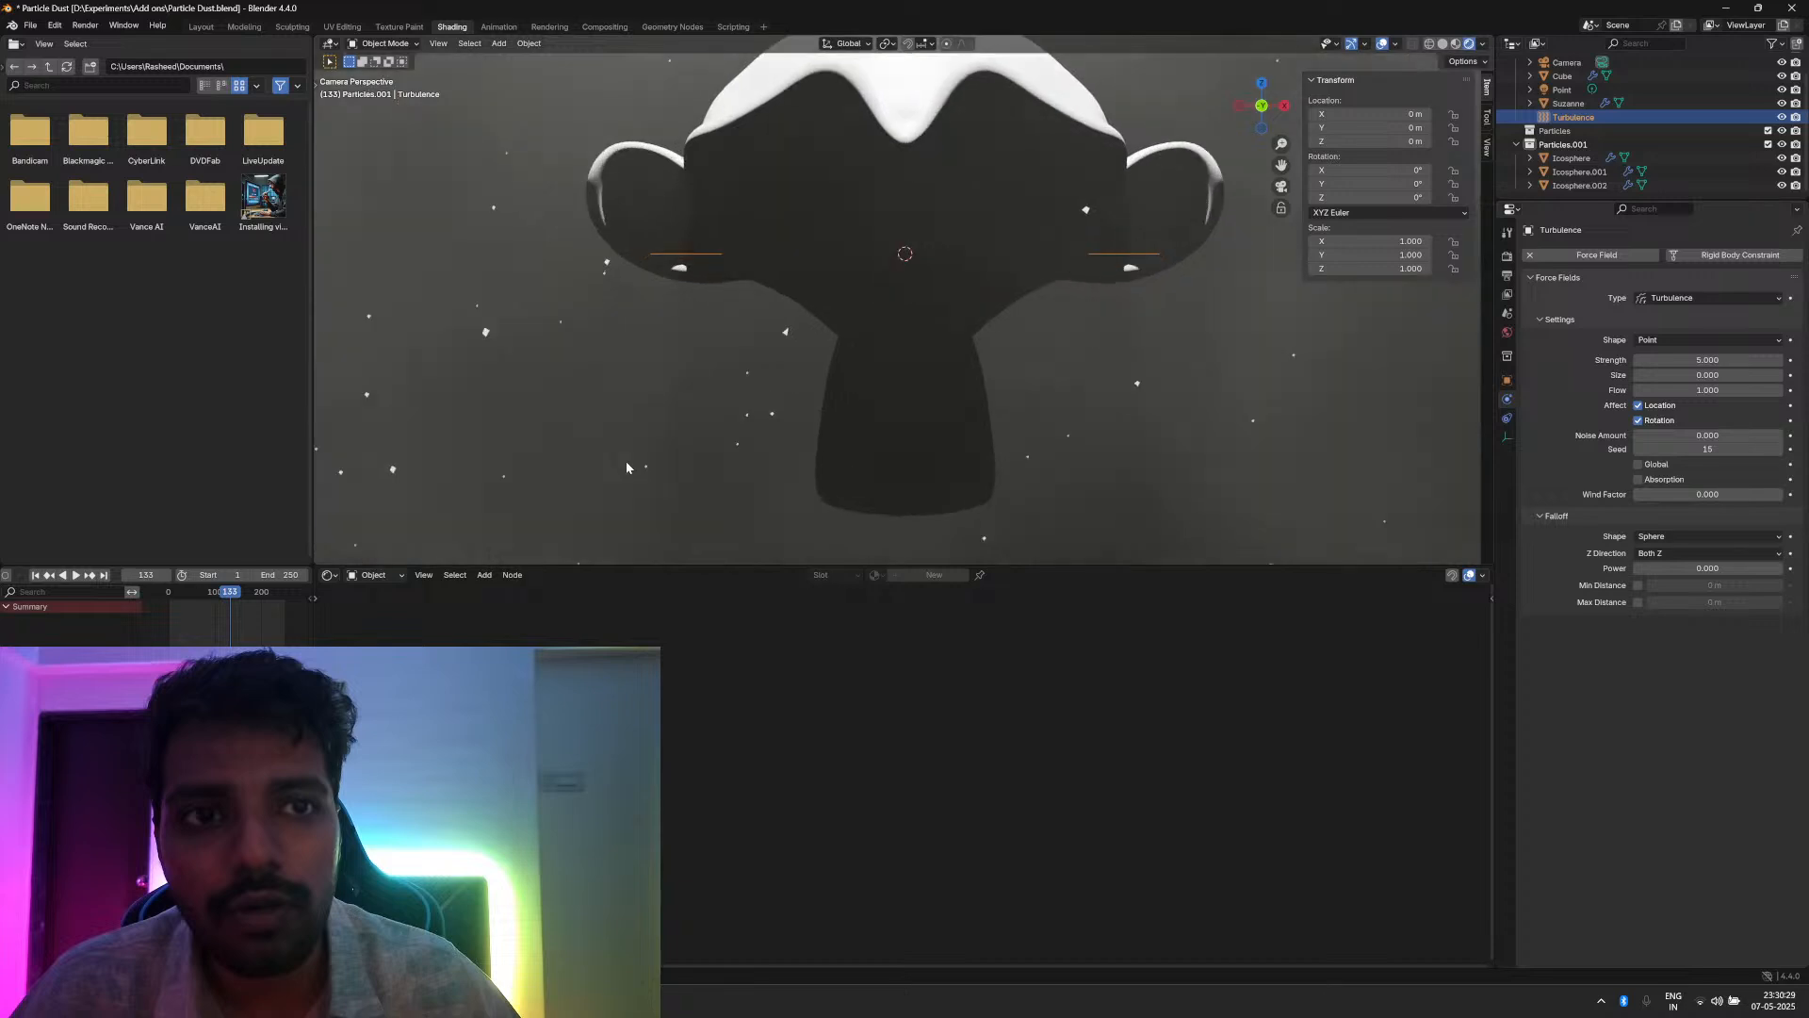
{"action": "scroll", "coordinate": [626, 466], "scroll_direction": "down", "scroll_amount": 4}
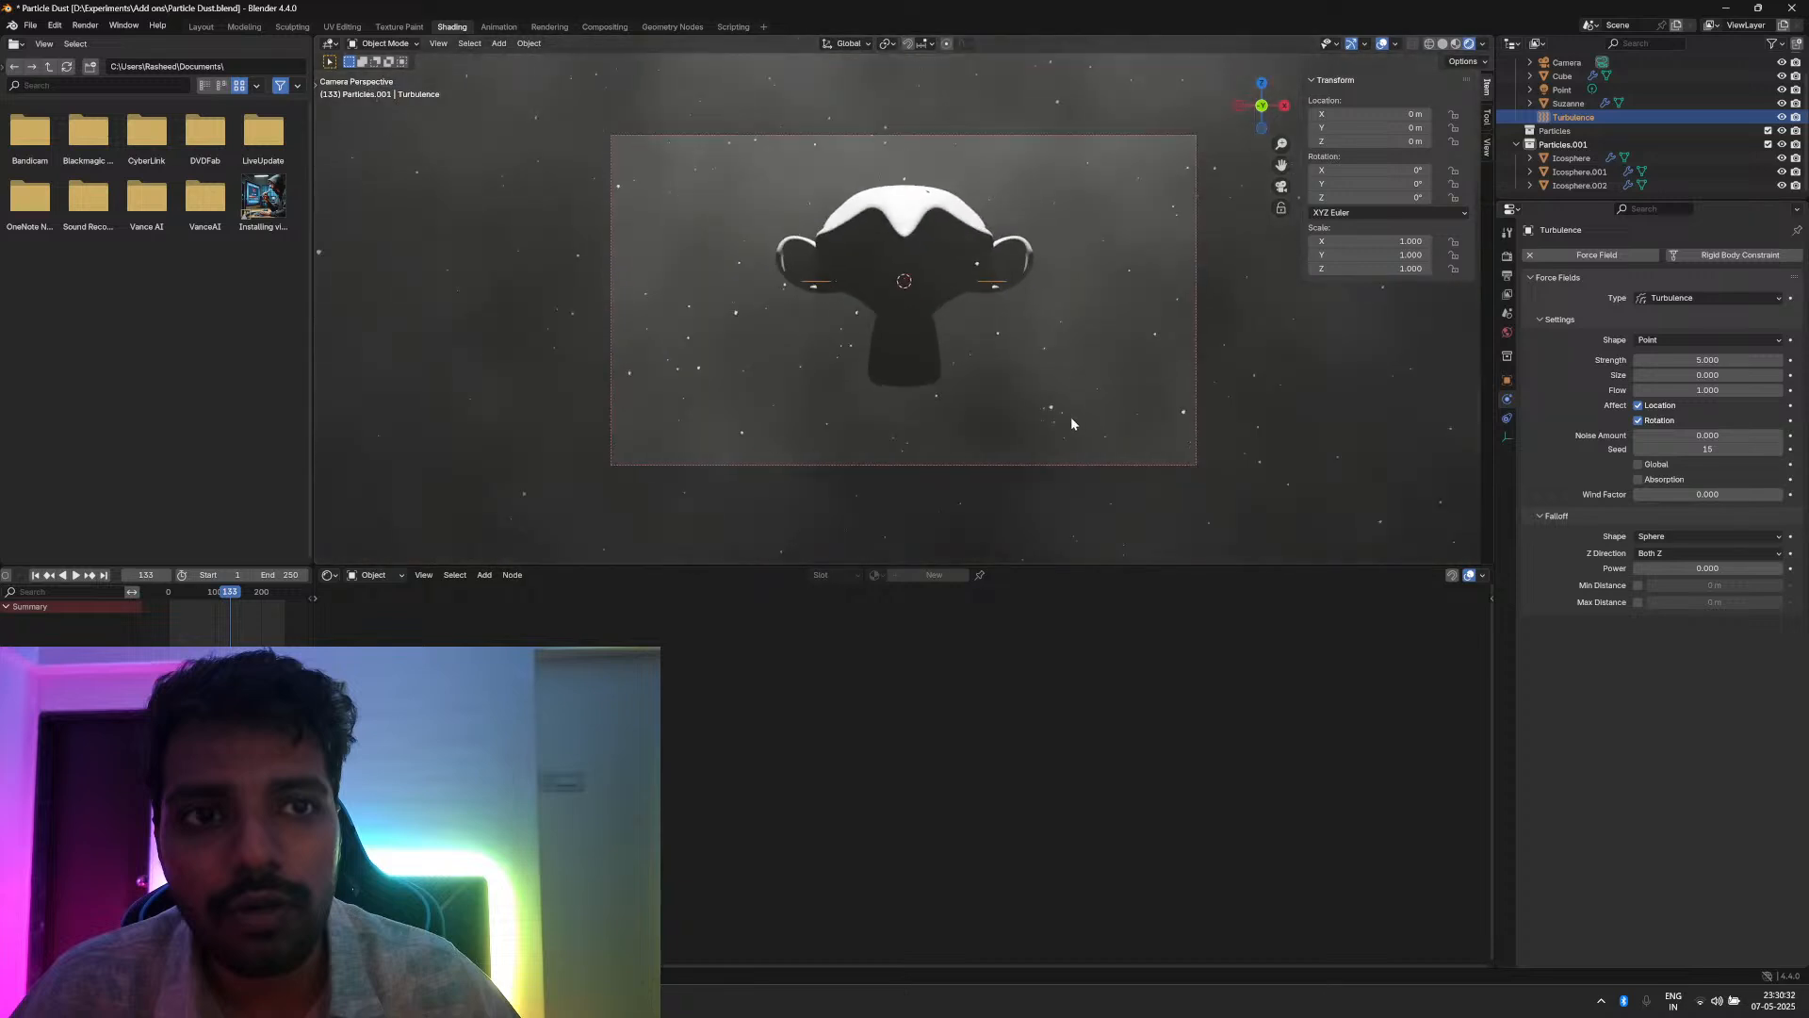
{"action": "left_click", "coordinate": [1025, 430]}
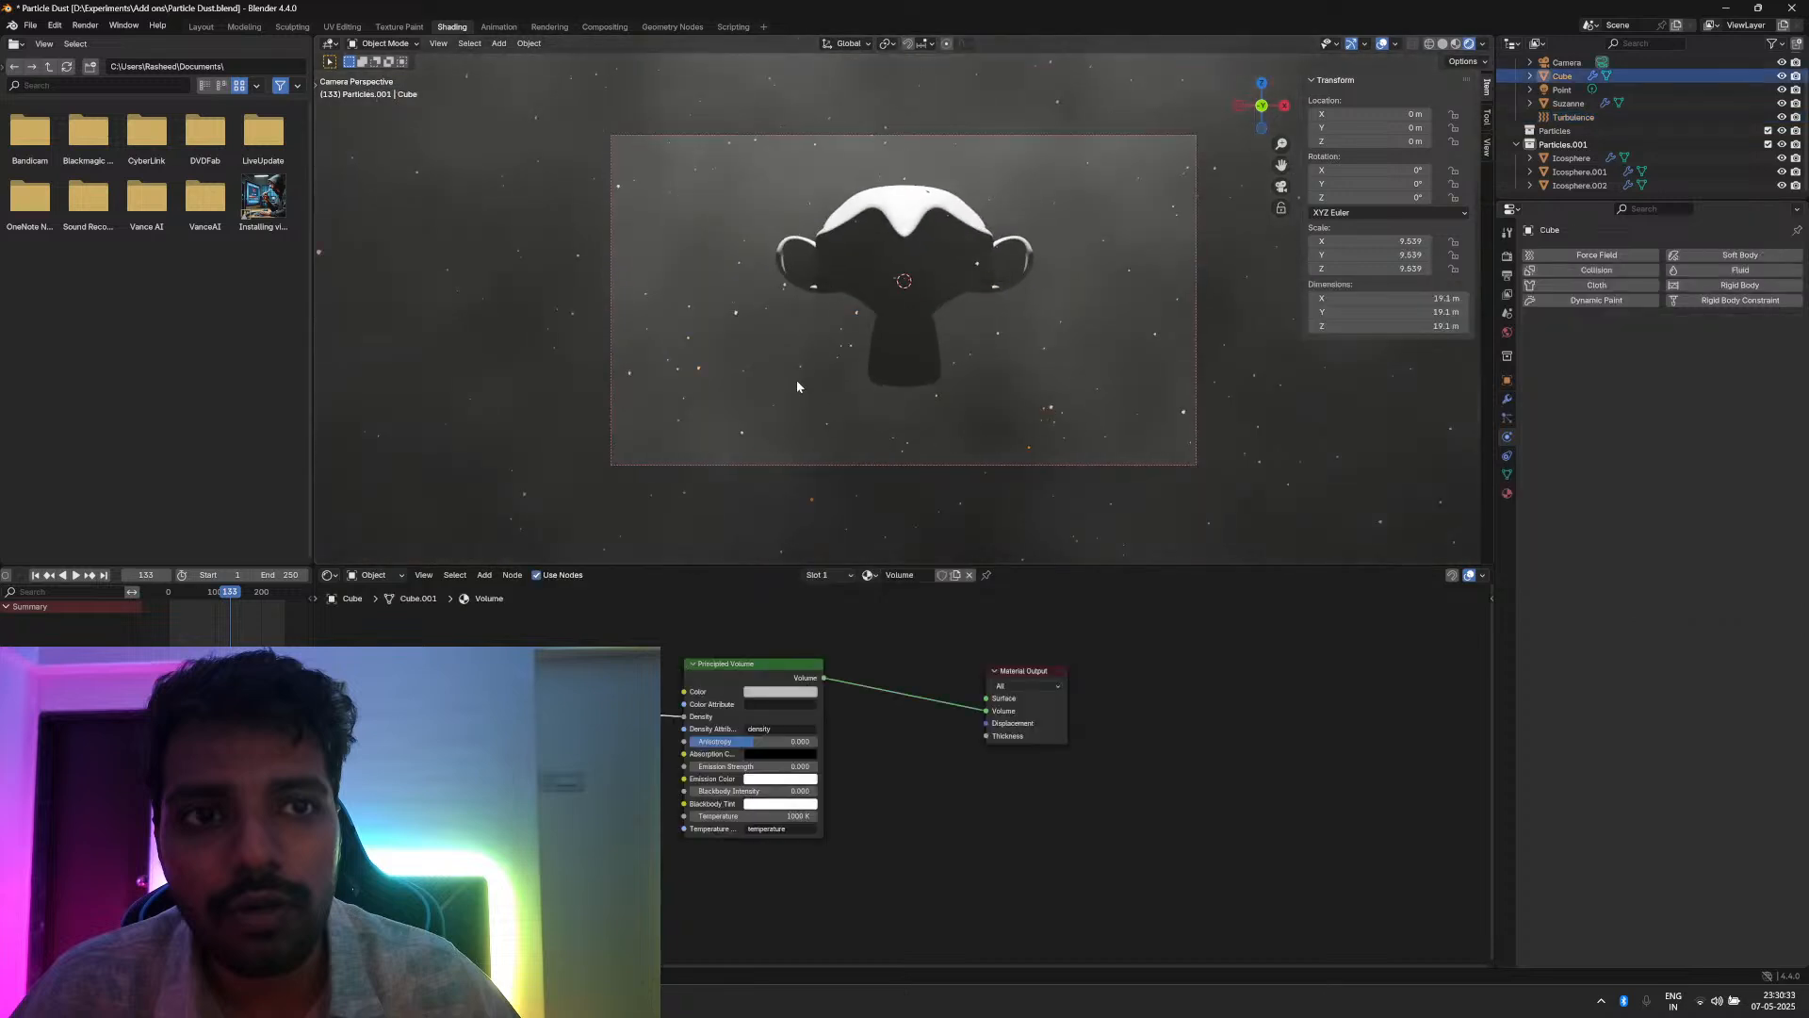
{"action": "left_click", "coordinate": [900, 245]}
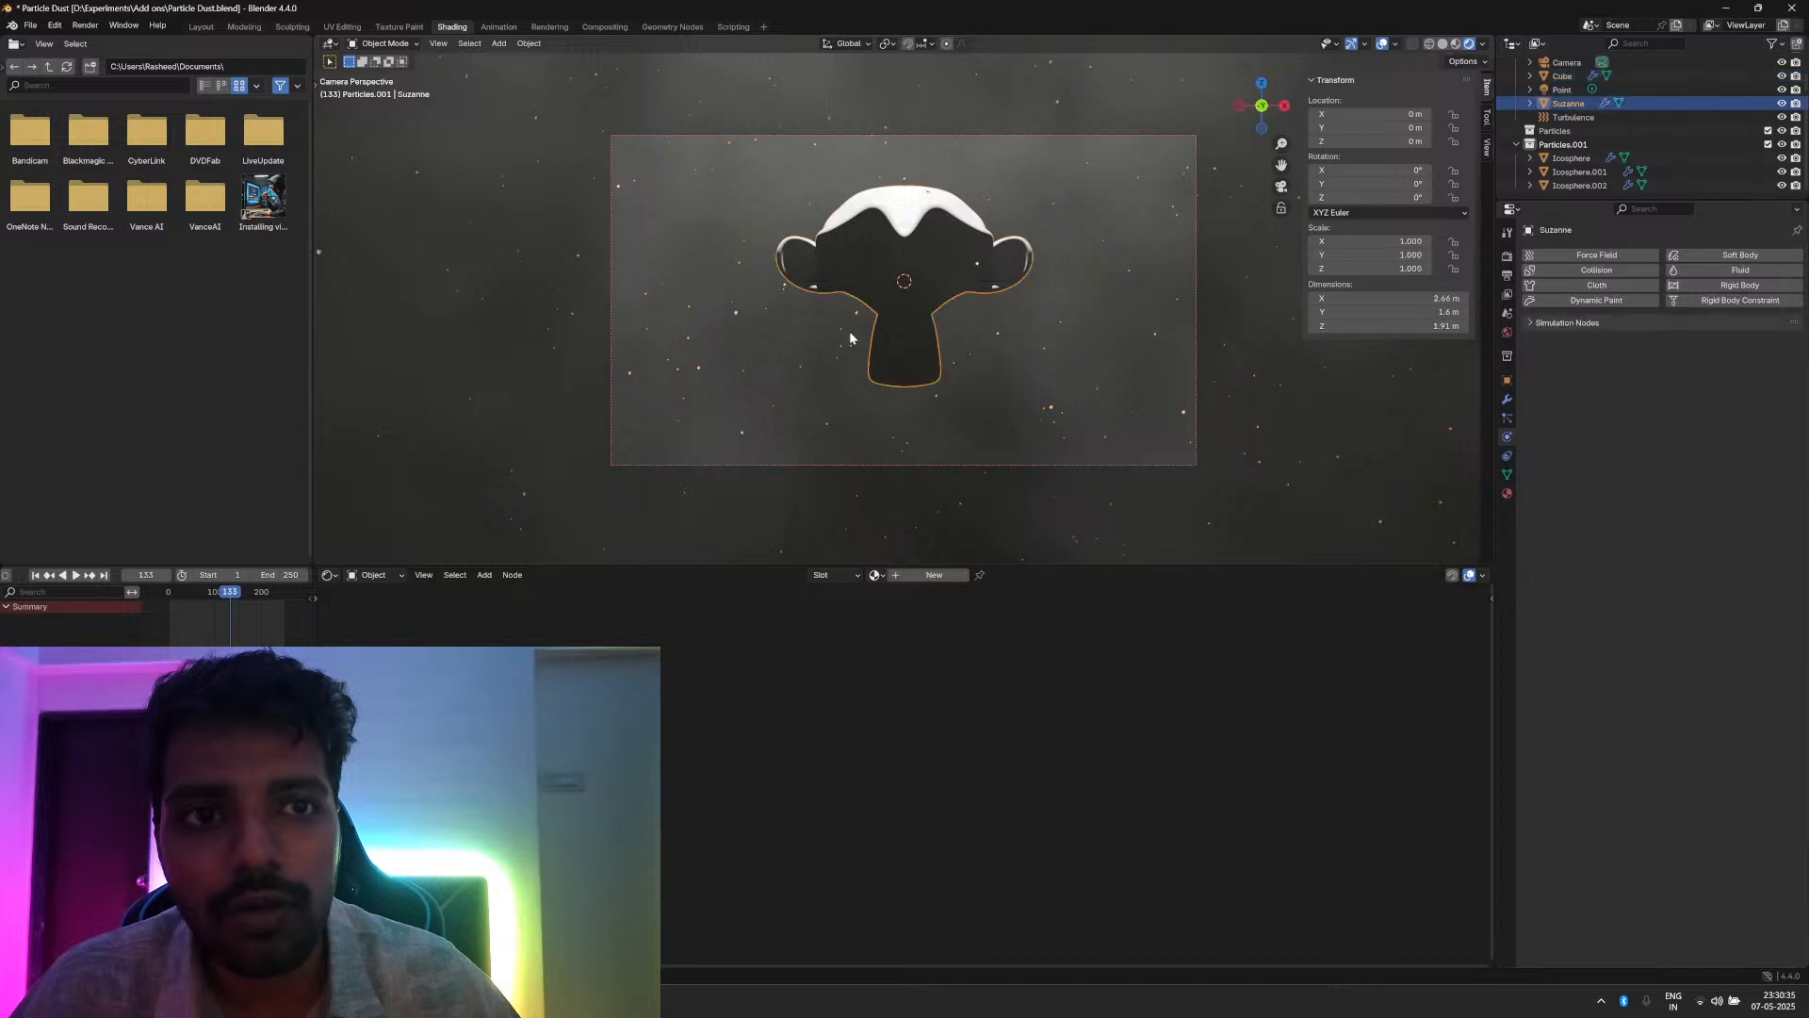
{"action": "left_click", "coordinate": [1507, 256]}
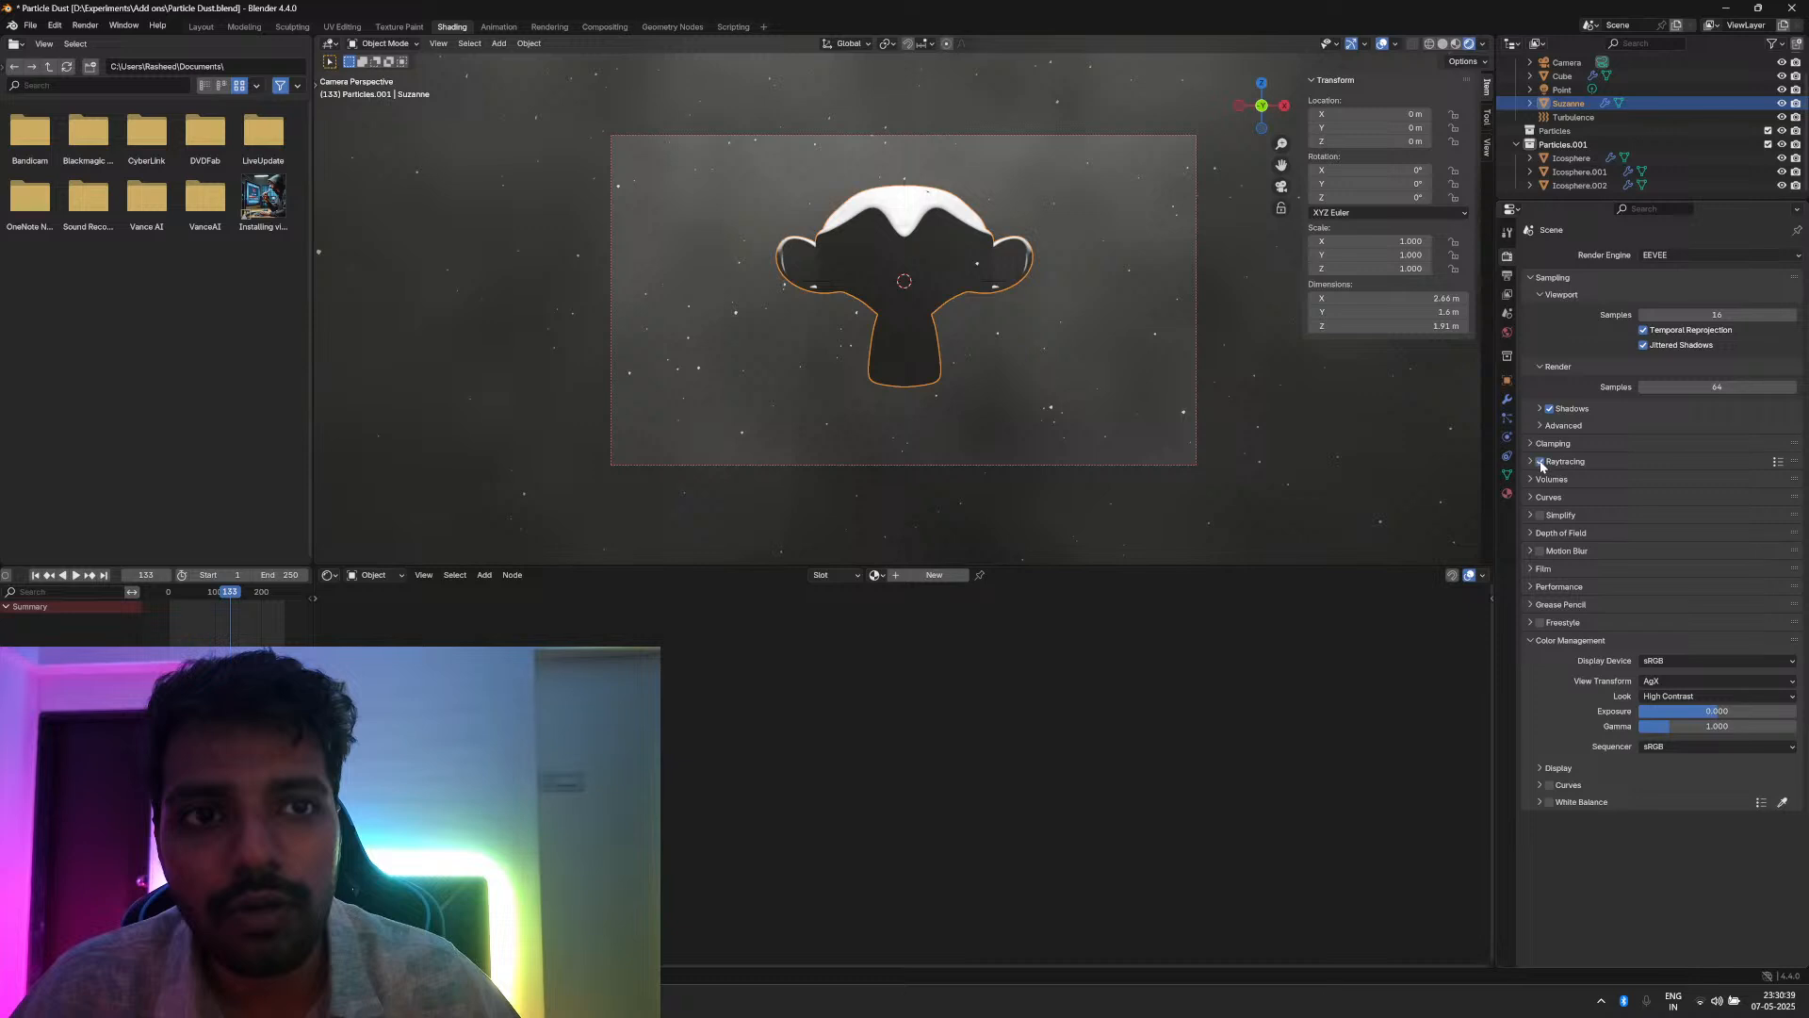
Step: Lower the point light above the monkey head along Z to about 5.13 m
{"action": "middle_click_drag", "start_coordinate": [896, 445], "coordinate": [811, 460]}
{"action": "scroll", "coordinate": [850, 350], "scroll_direction": "down", "scroll_amount": 10}
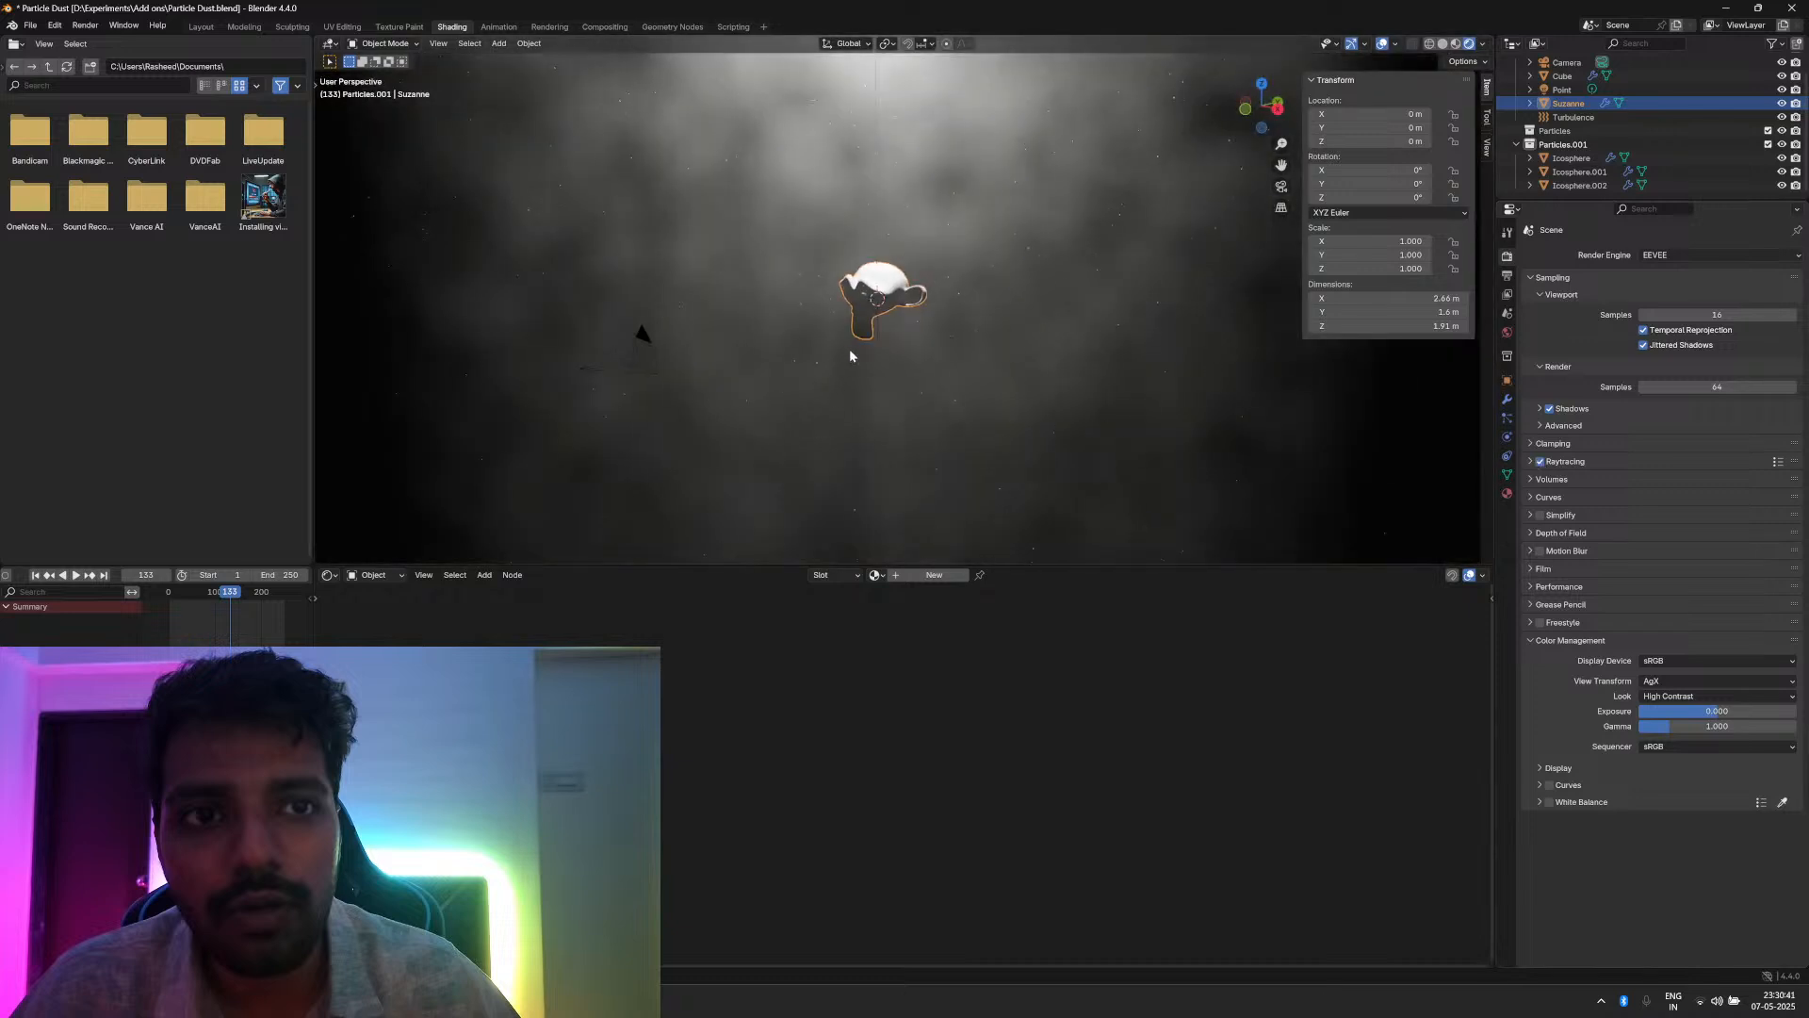
{"action": "left_click", "coordinate": [892, 171]}
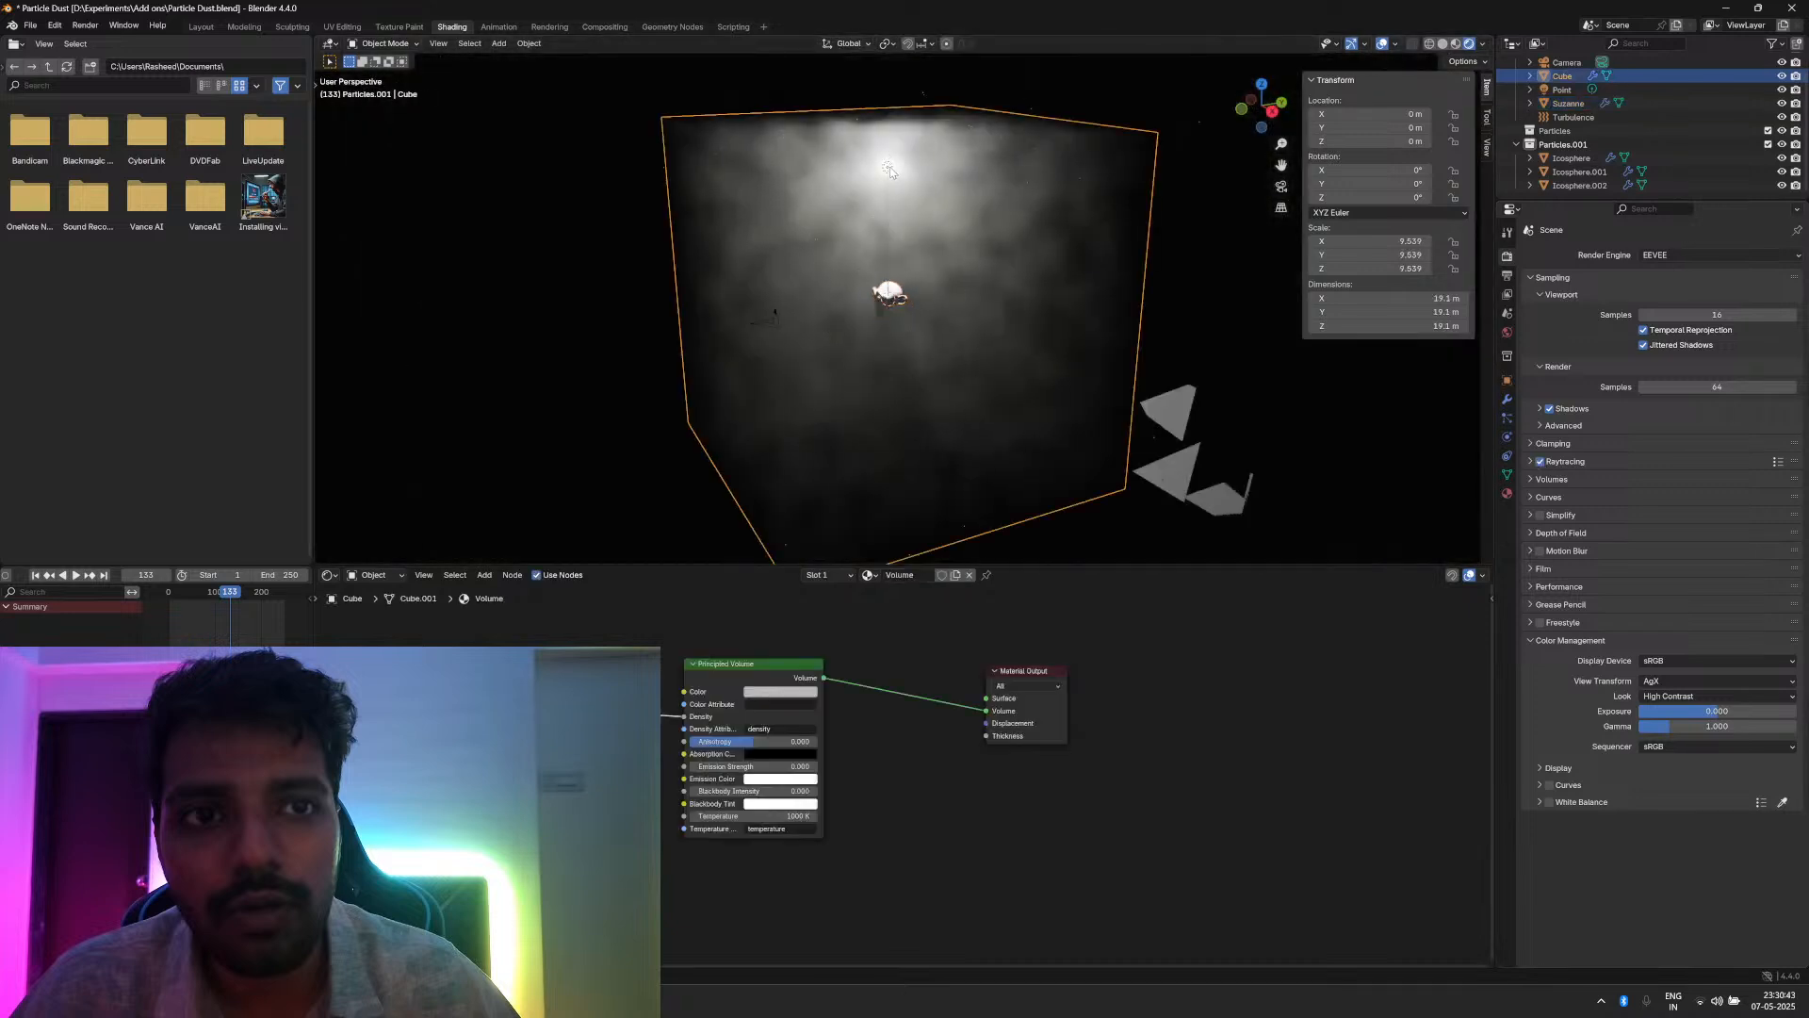
{"action": "left_click", "coordinate": [1562, 90]}
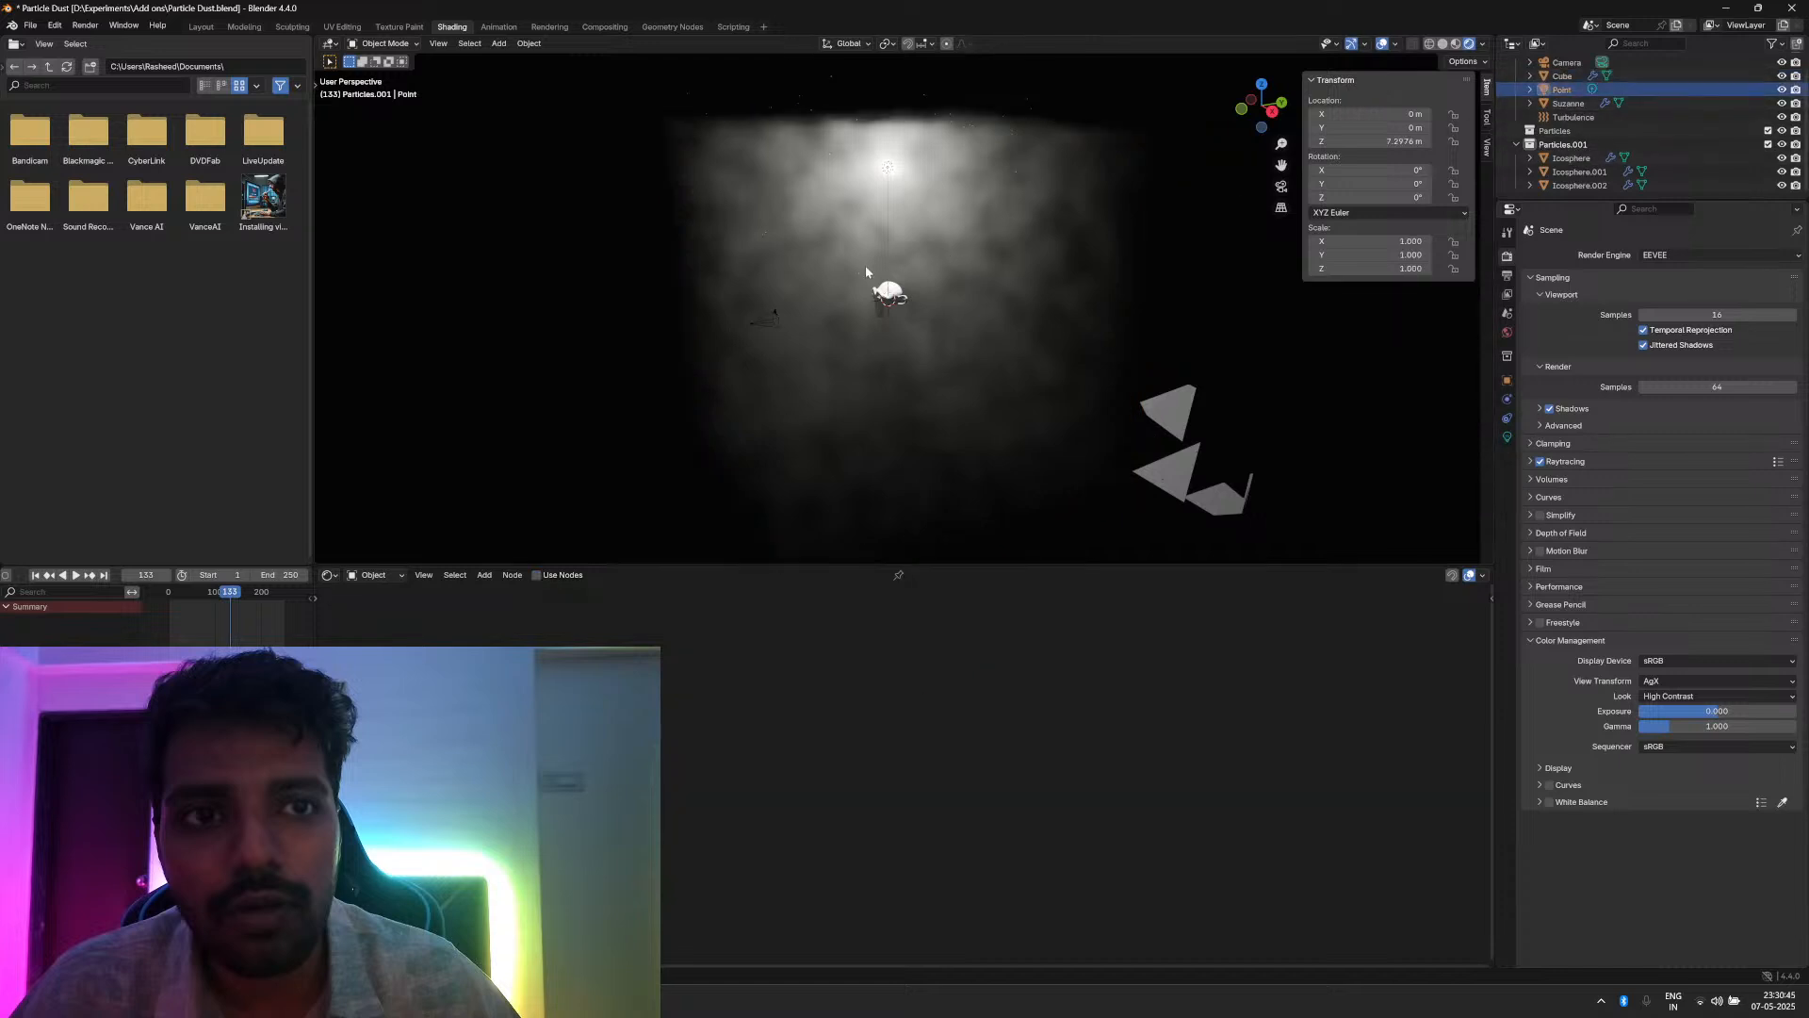
{"action": "key", "text": "g"}
{"action": "key", "text": "z"}
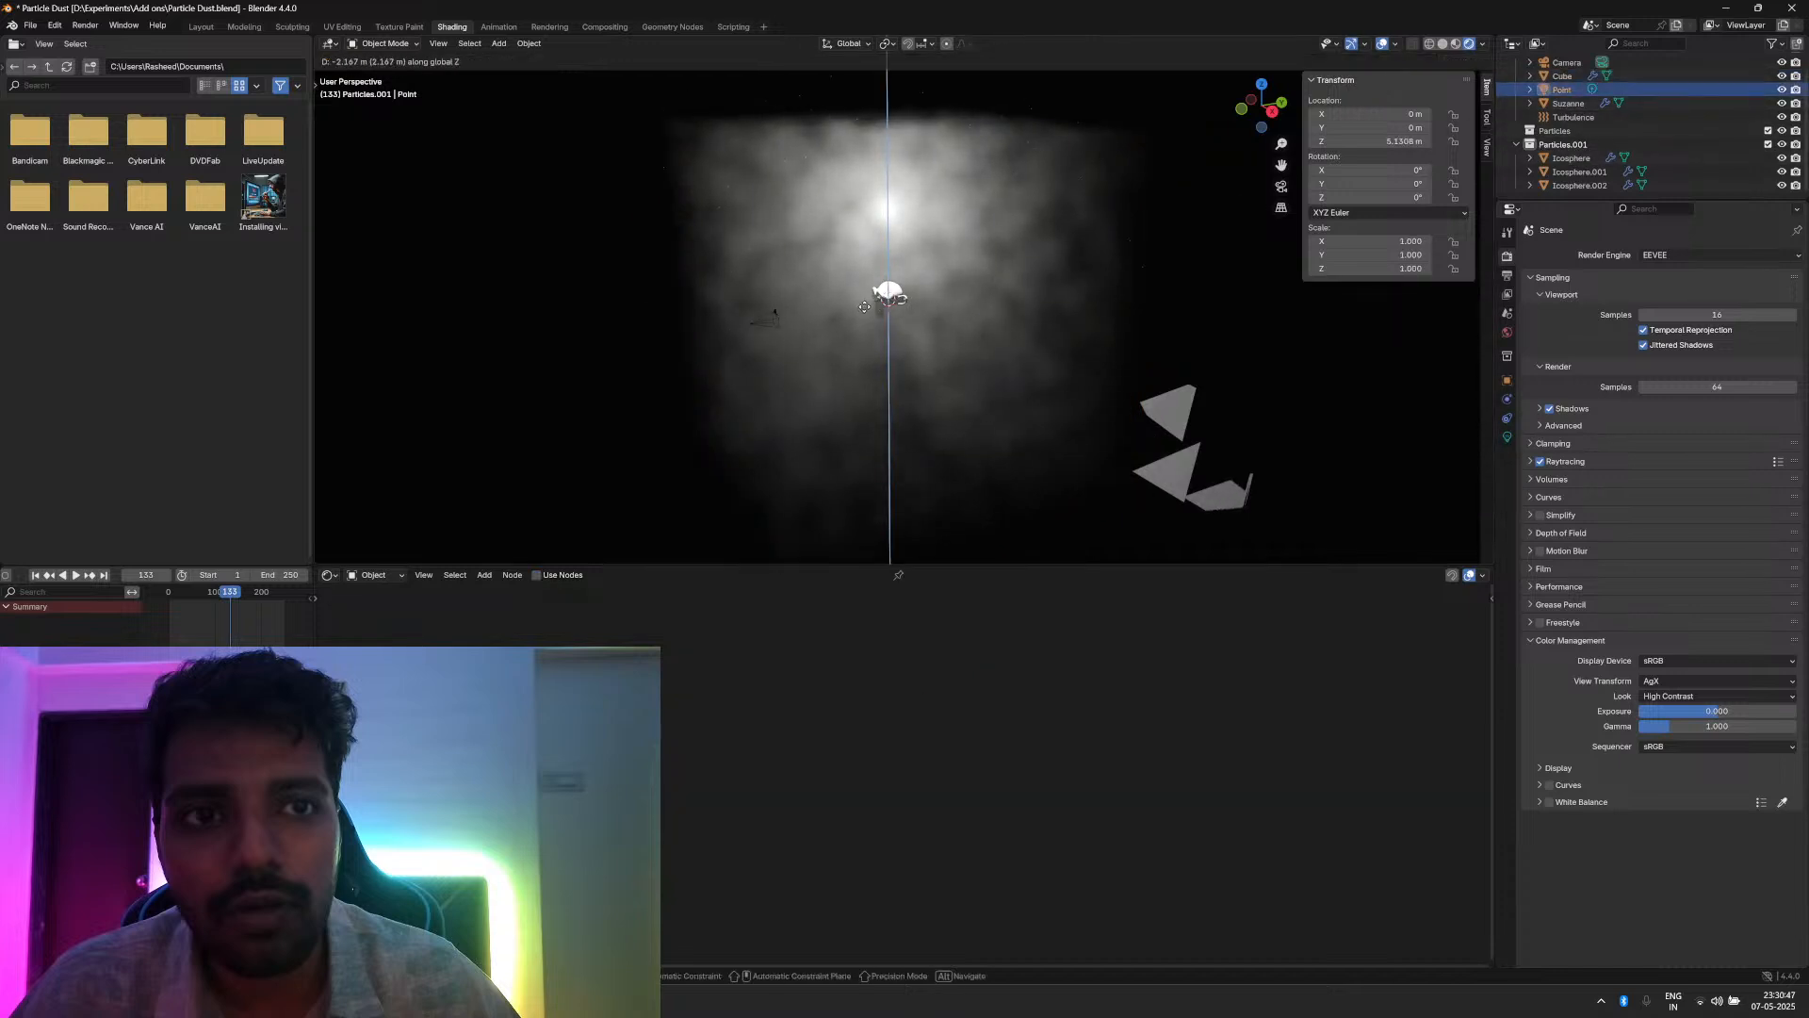
{"action": "left_click", "coordinate": [865, 307]}
Step: Move the point light along Y to about -1.95 m, in front of the monkey head, and check the camera view
{"action": "key", "text": "g"}
{"action": "key", "text": "x"}
{"action": "key", "text": "y"}
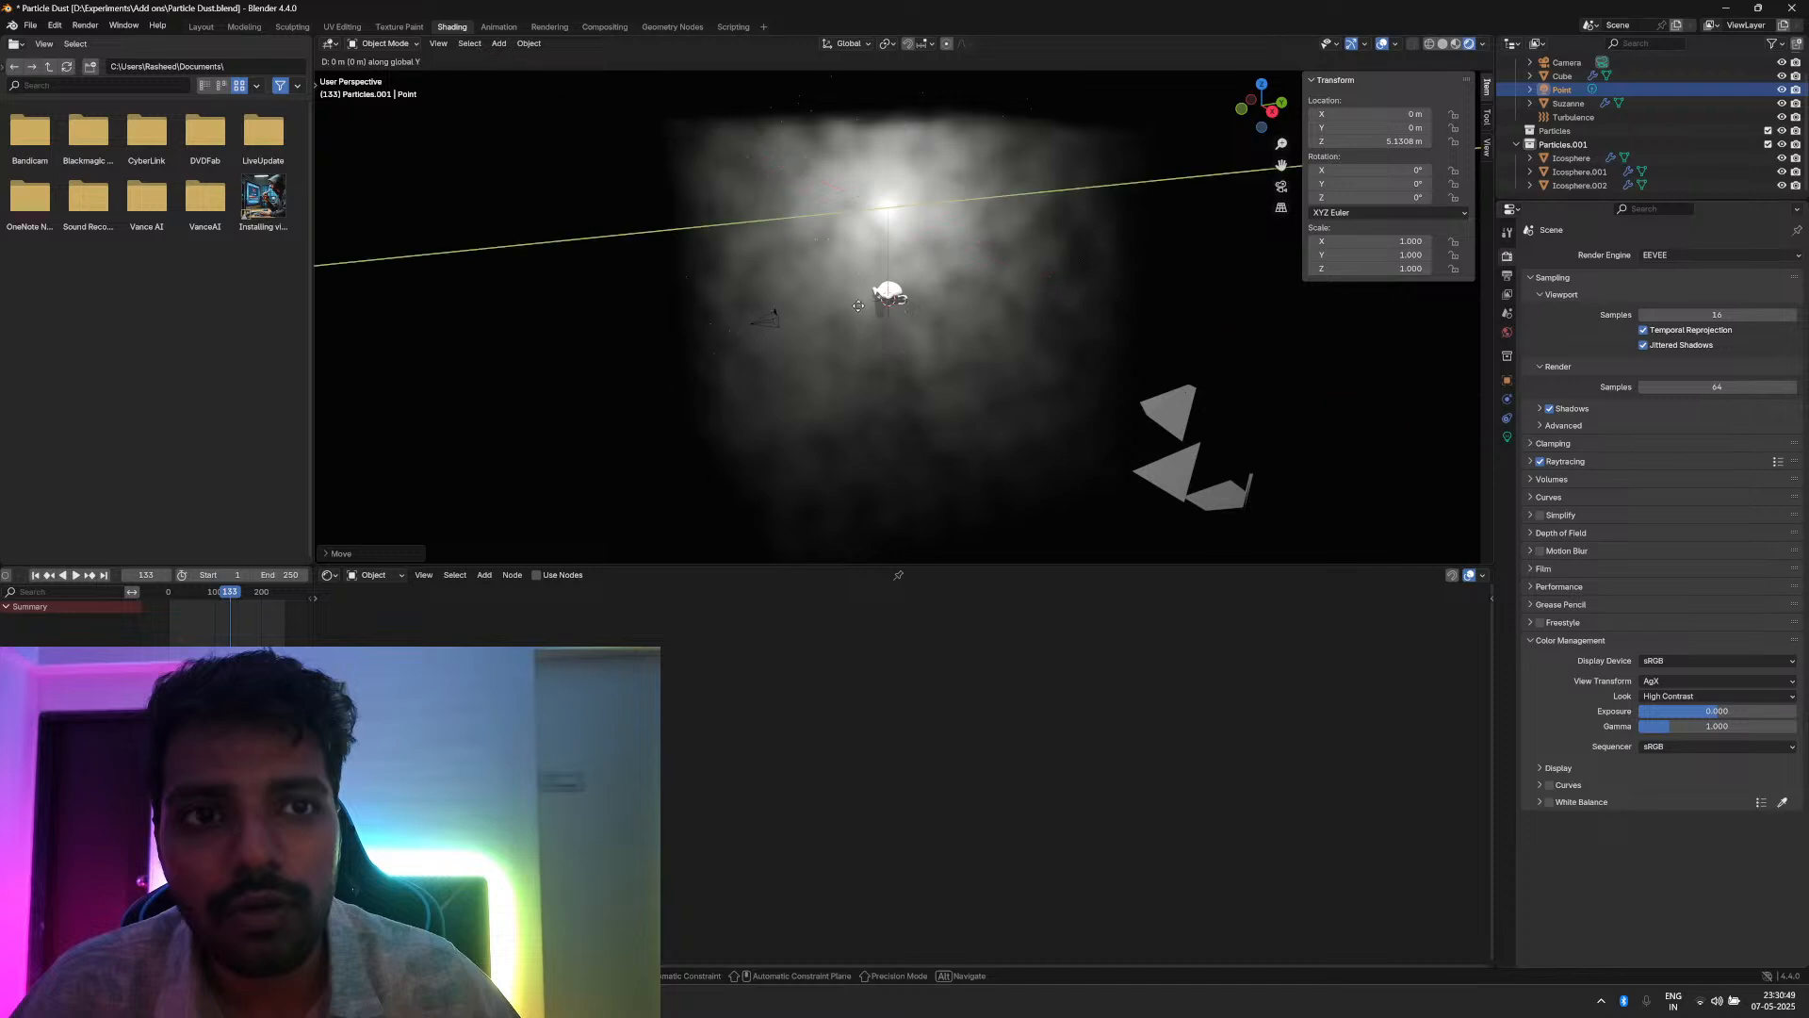
{"action": "left_click", "coordinate": [834, 308]}
{"action": "key", "text": "KP_0"}
{"action": "scroll", "coordinate": [834, 308], "scroll_direction": "up", "scroll_amount": 2}
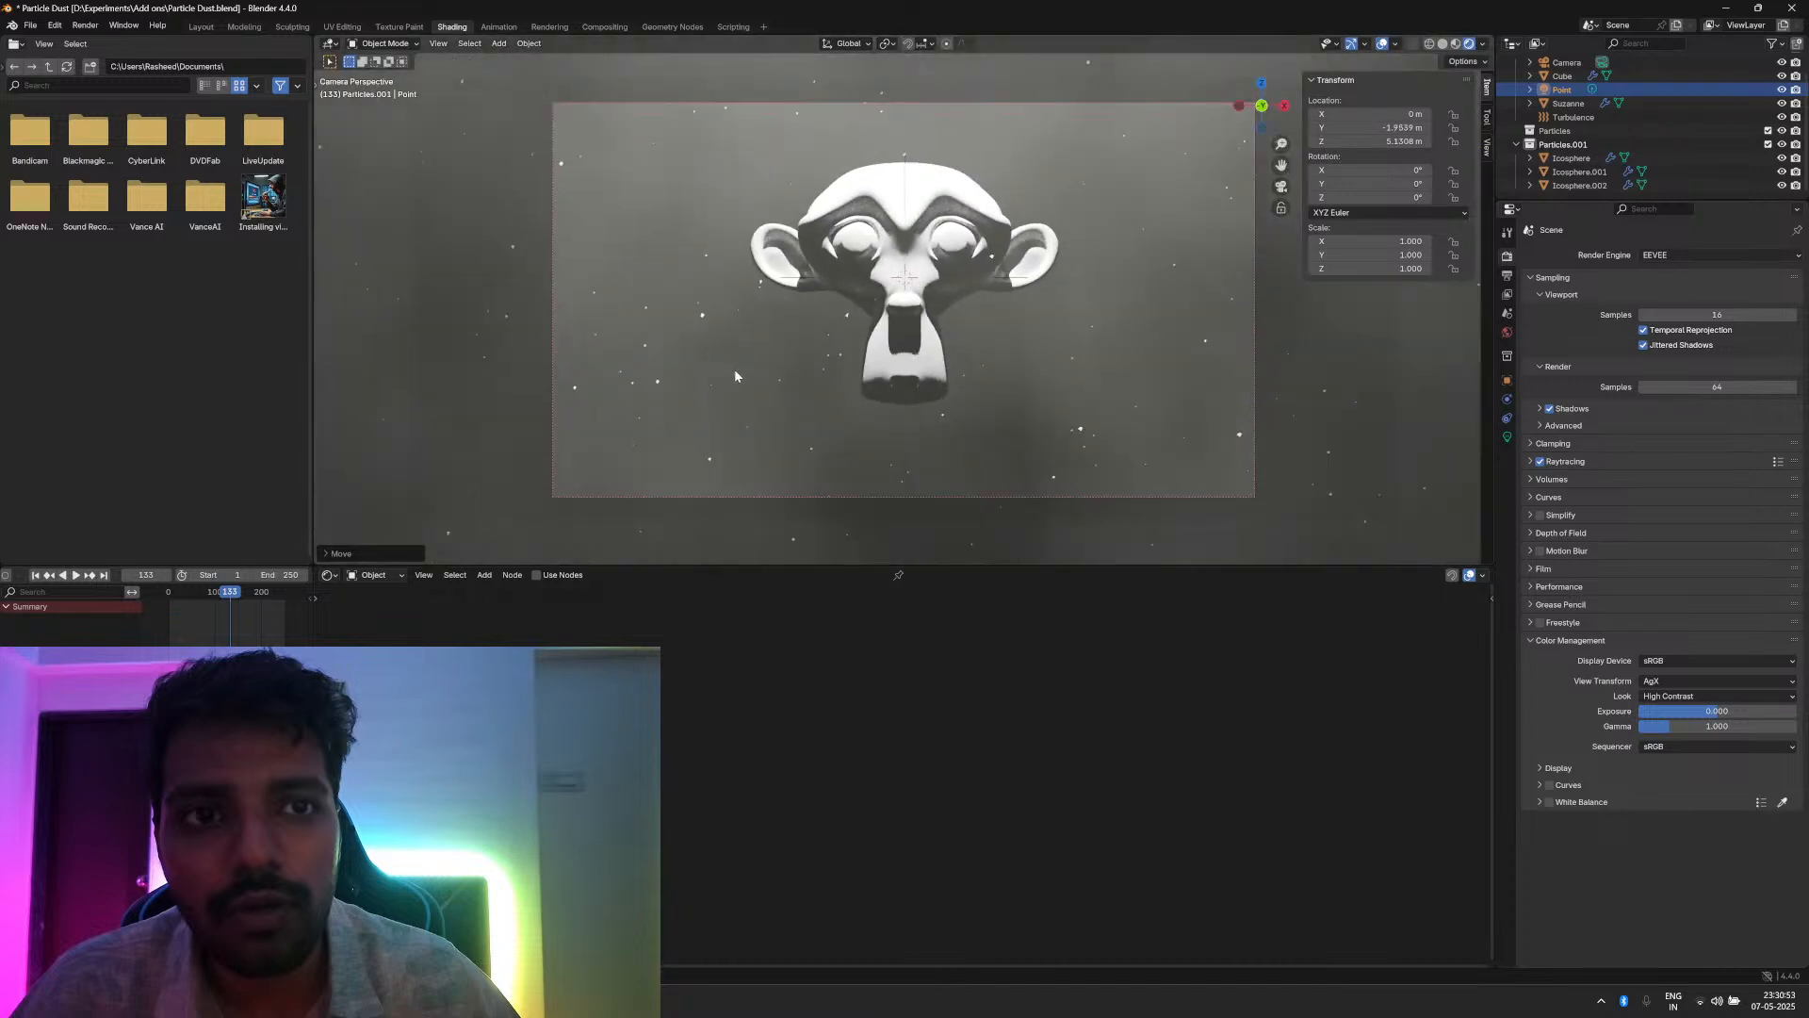
Step: Change the point light to a Spot light and move it along Y to about -0.18 m
{"action": "scroll", "coordinate": [926, 275], "scroll_direction": "down", "scroll_amount": 10}
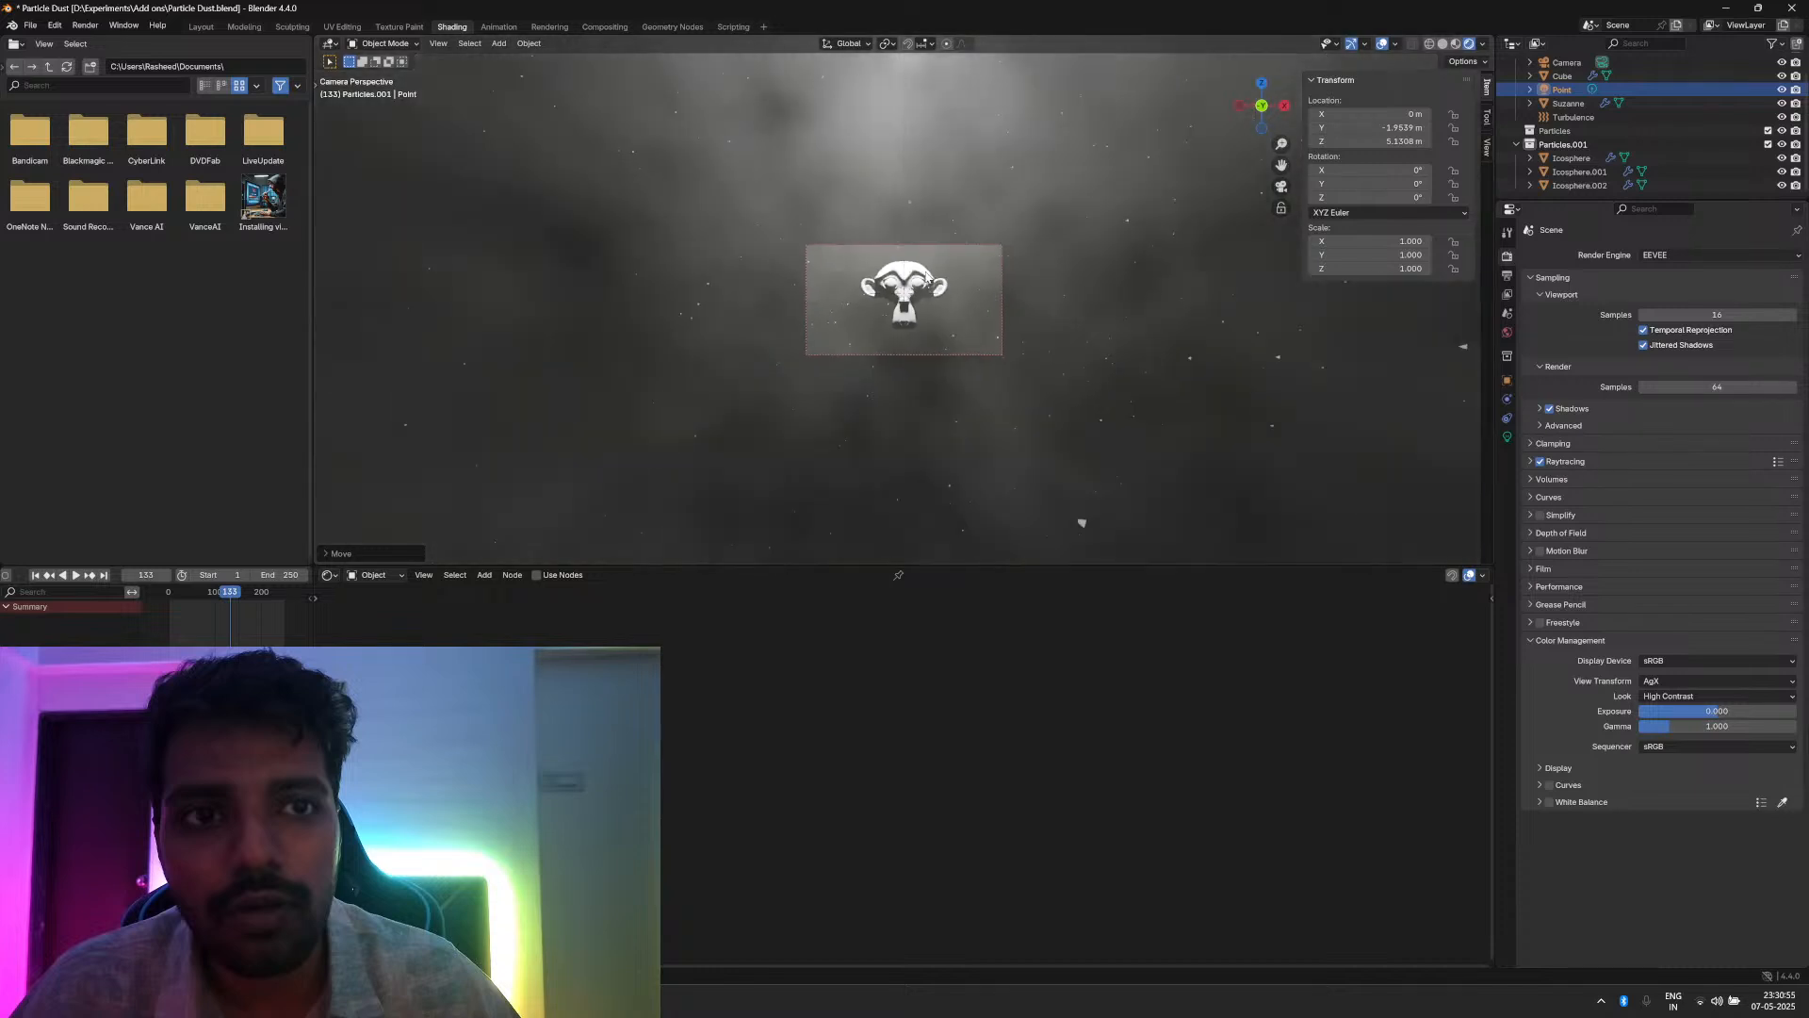
{"action": "left_click", "coordinate": [1507, 436]}
{"action": "left_click", "coordinate": [1698, 315]}
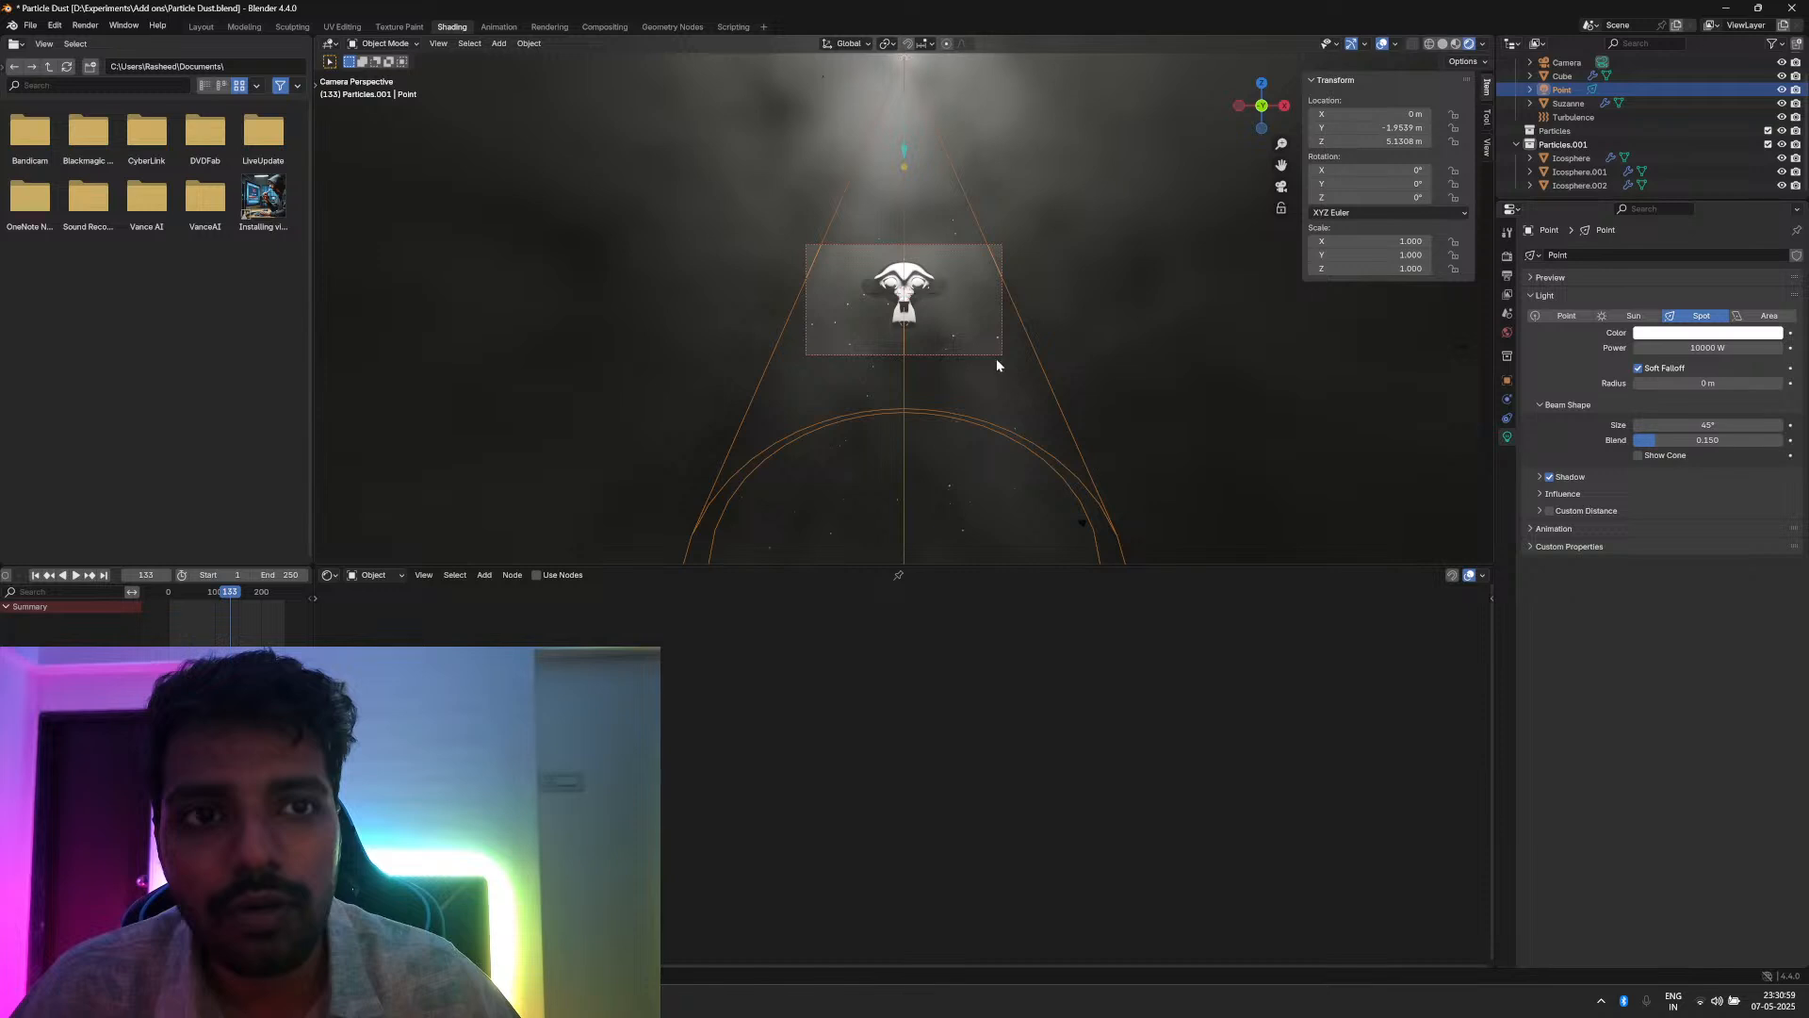
{"action": "middle_click_drag", "start_coordinate": [996, 358], "coordinate": [850, 204]}
{"action": "key", "text": "g"}
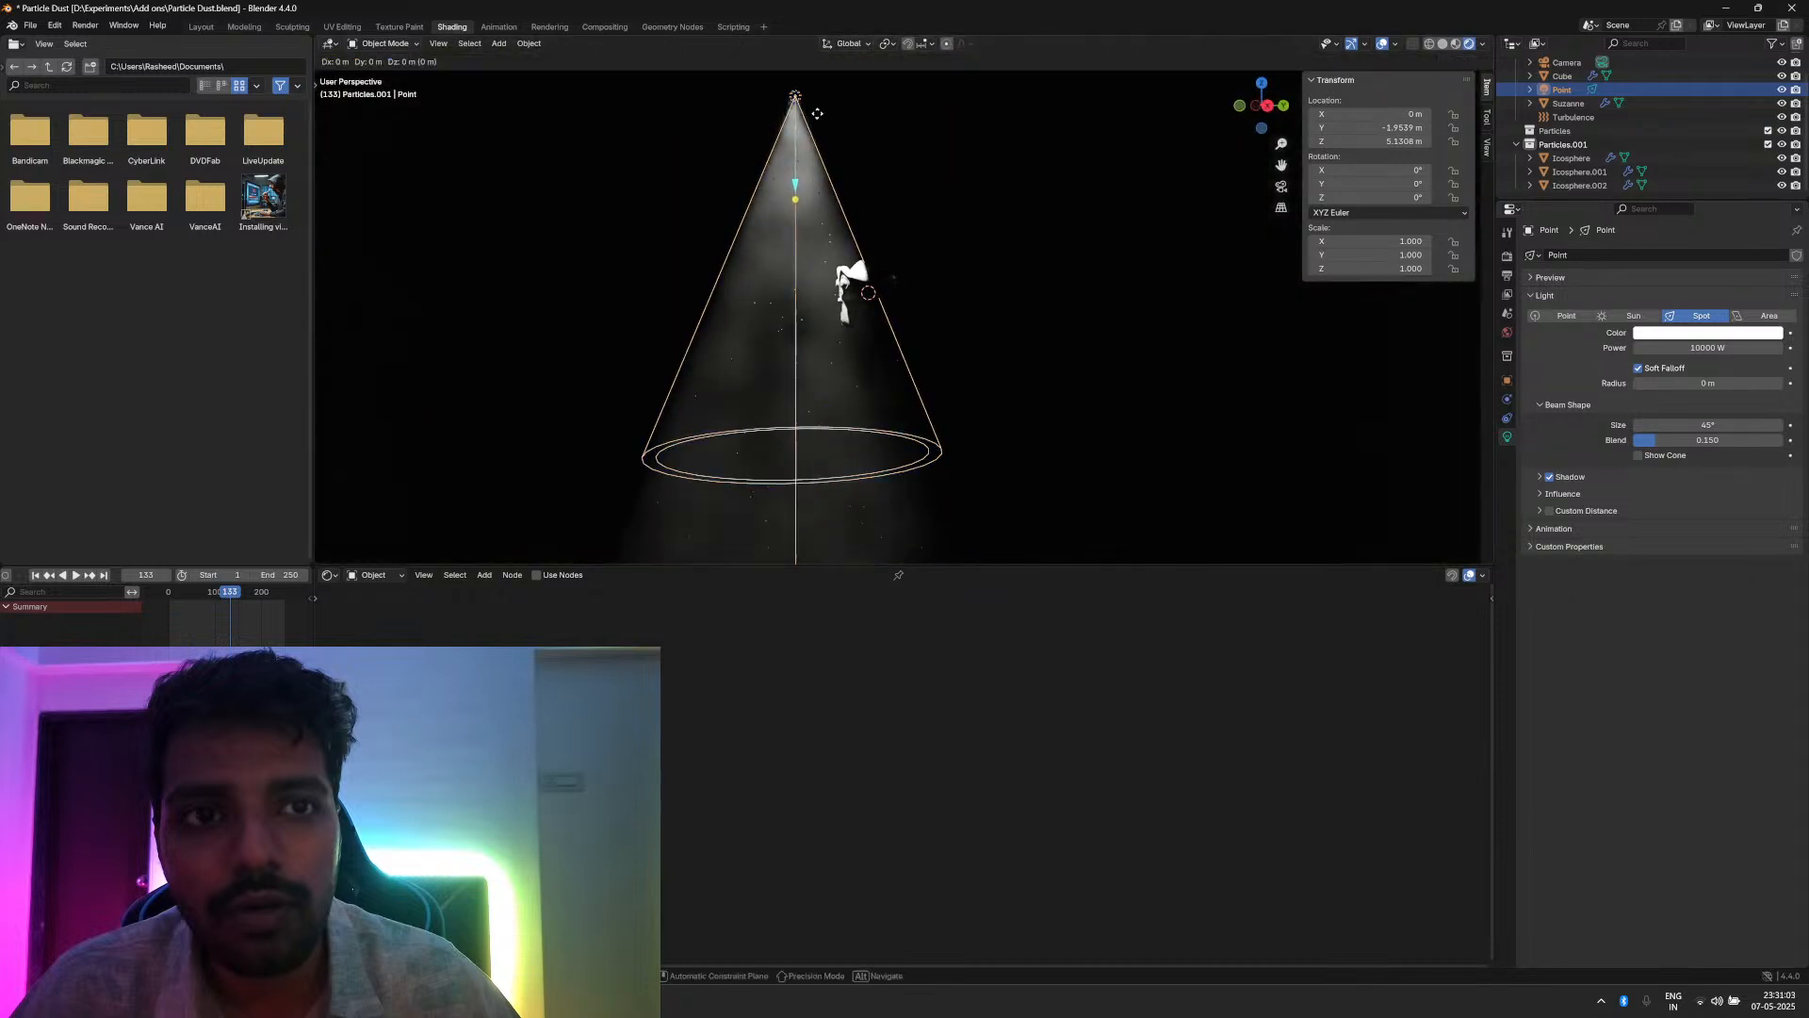
{"action": "key", "text": "x"}
{"action": "key", "text": "y"}
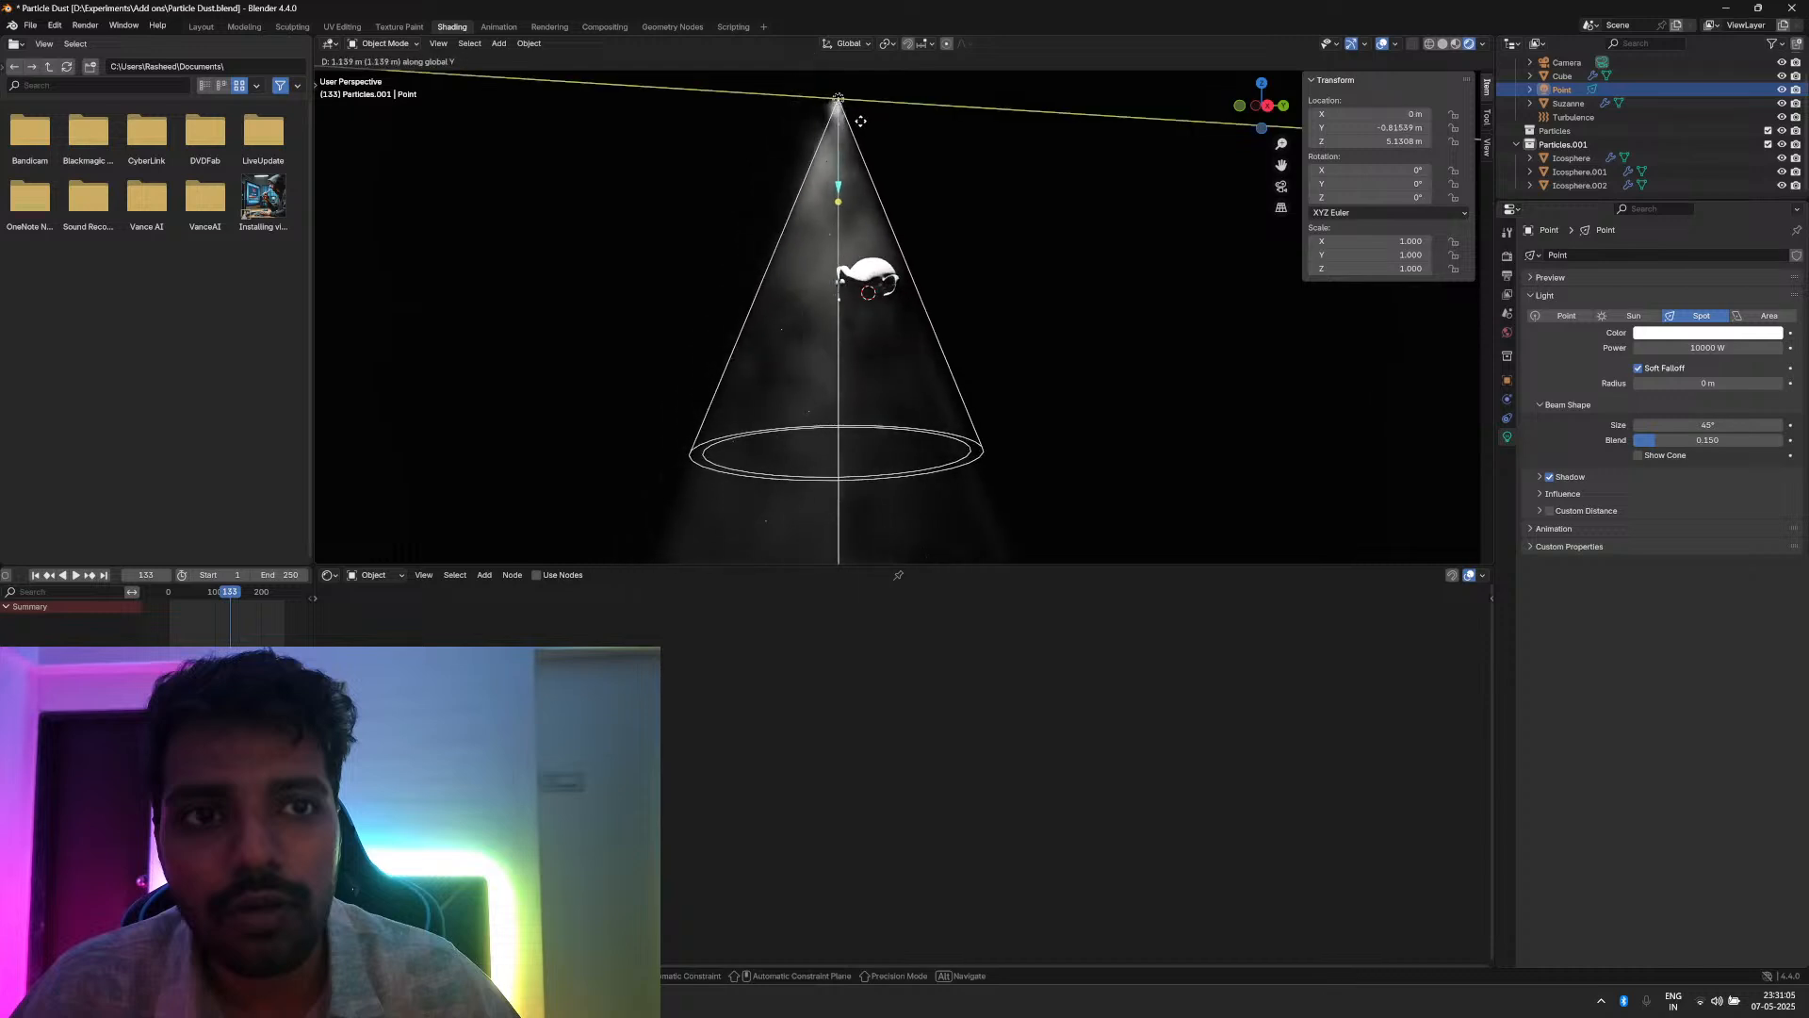
{"action": "left_click", "coordinate": [895, 127]}
Step: Move the spot light along Y to about 0.93 m, behind the monkey head
{"action": "middle_click_drag", "start_coordinate": [914, 275], "coordinate": [908, 351]}
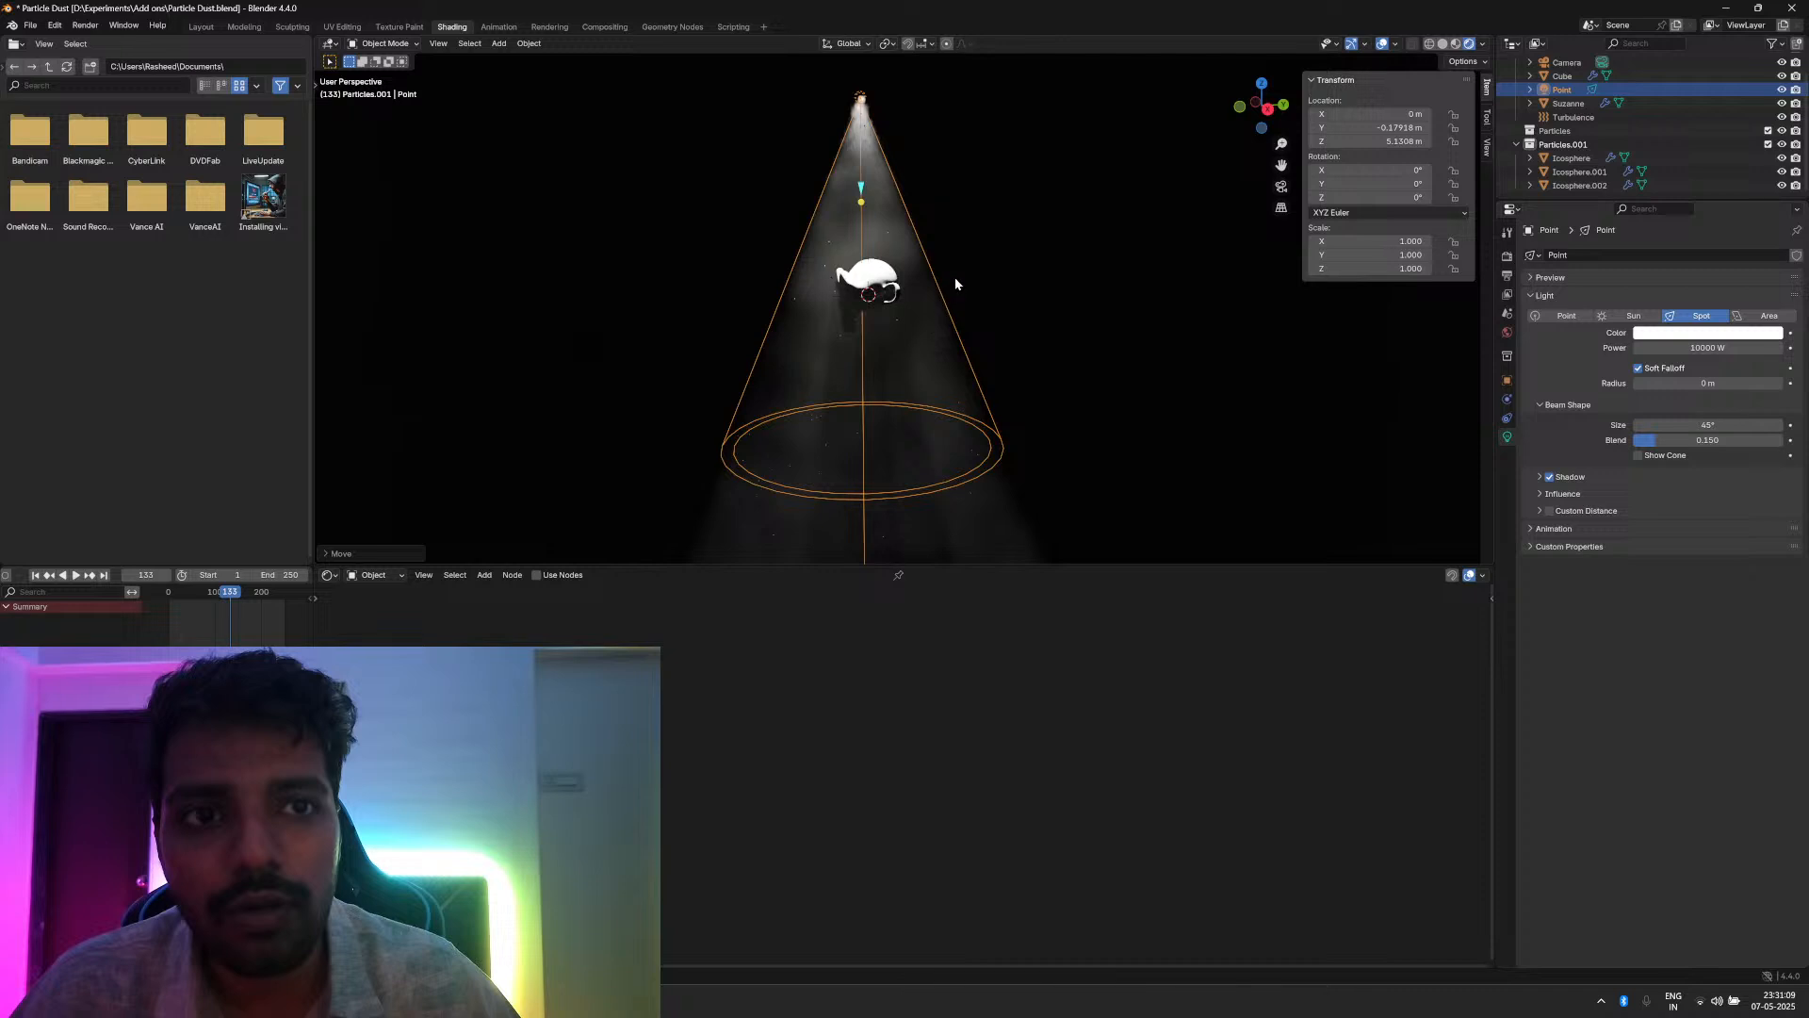
{"action": "key", "text": "g"}
{"action": "key", "text": "x"}
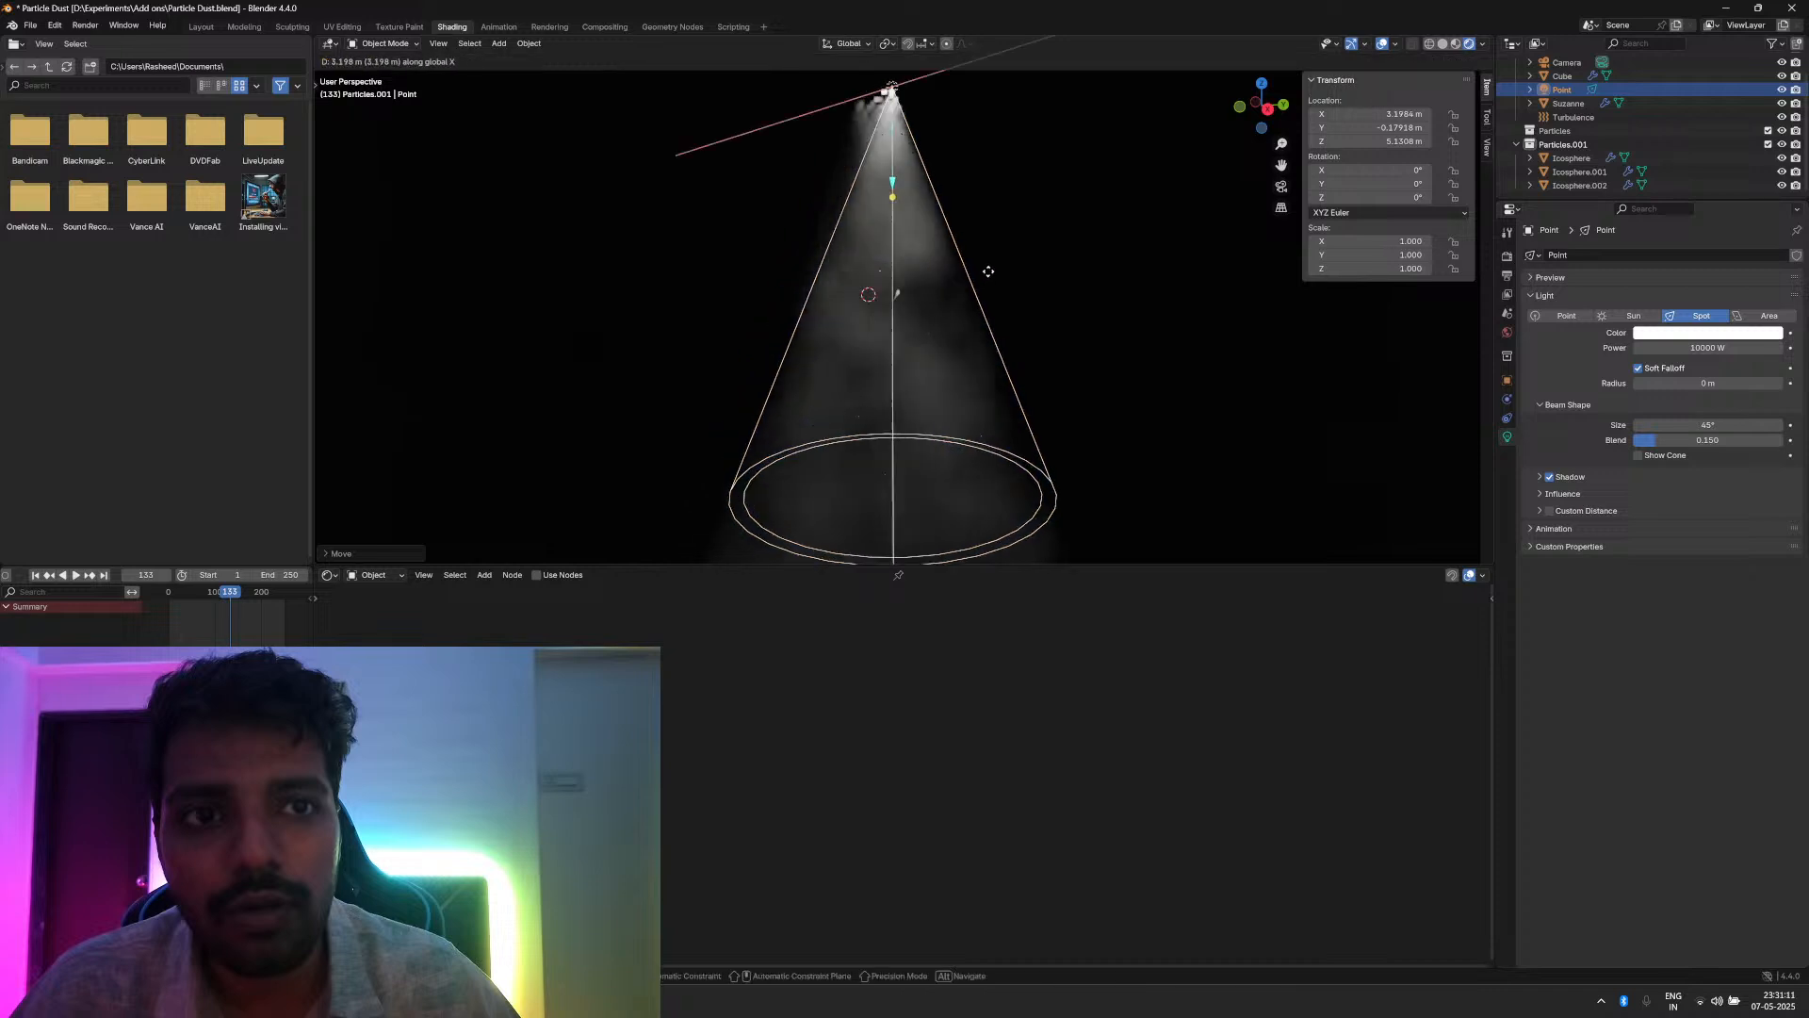
{"action": "key", "text": "y"}
{"action": "left_click", "coordinate": [997, 276]}
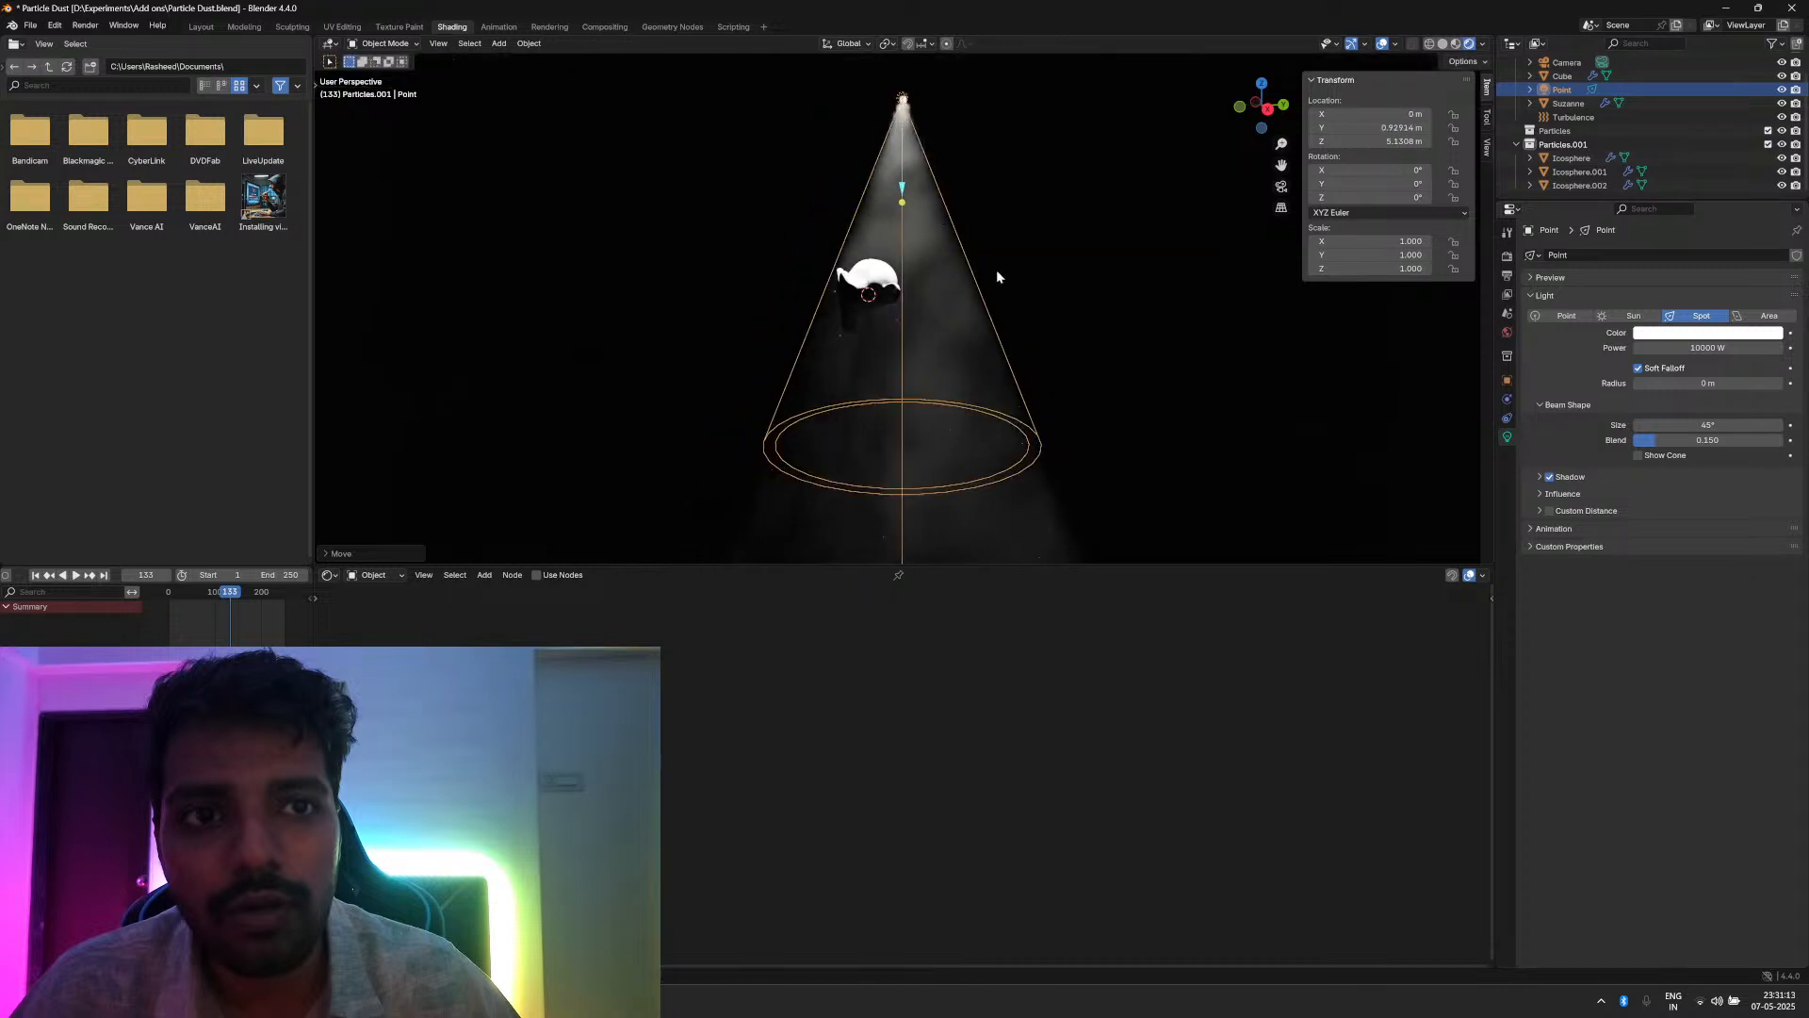
Step: Add a Track To constraint to the spot light with Suzanne as its target
{"action": "left_click", "coordinate": [1508, 381]}
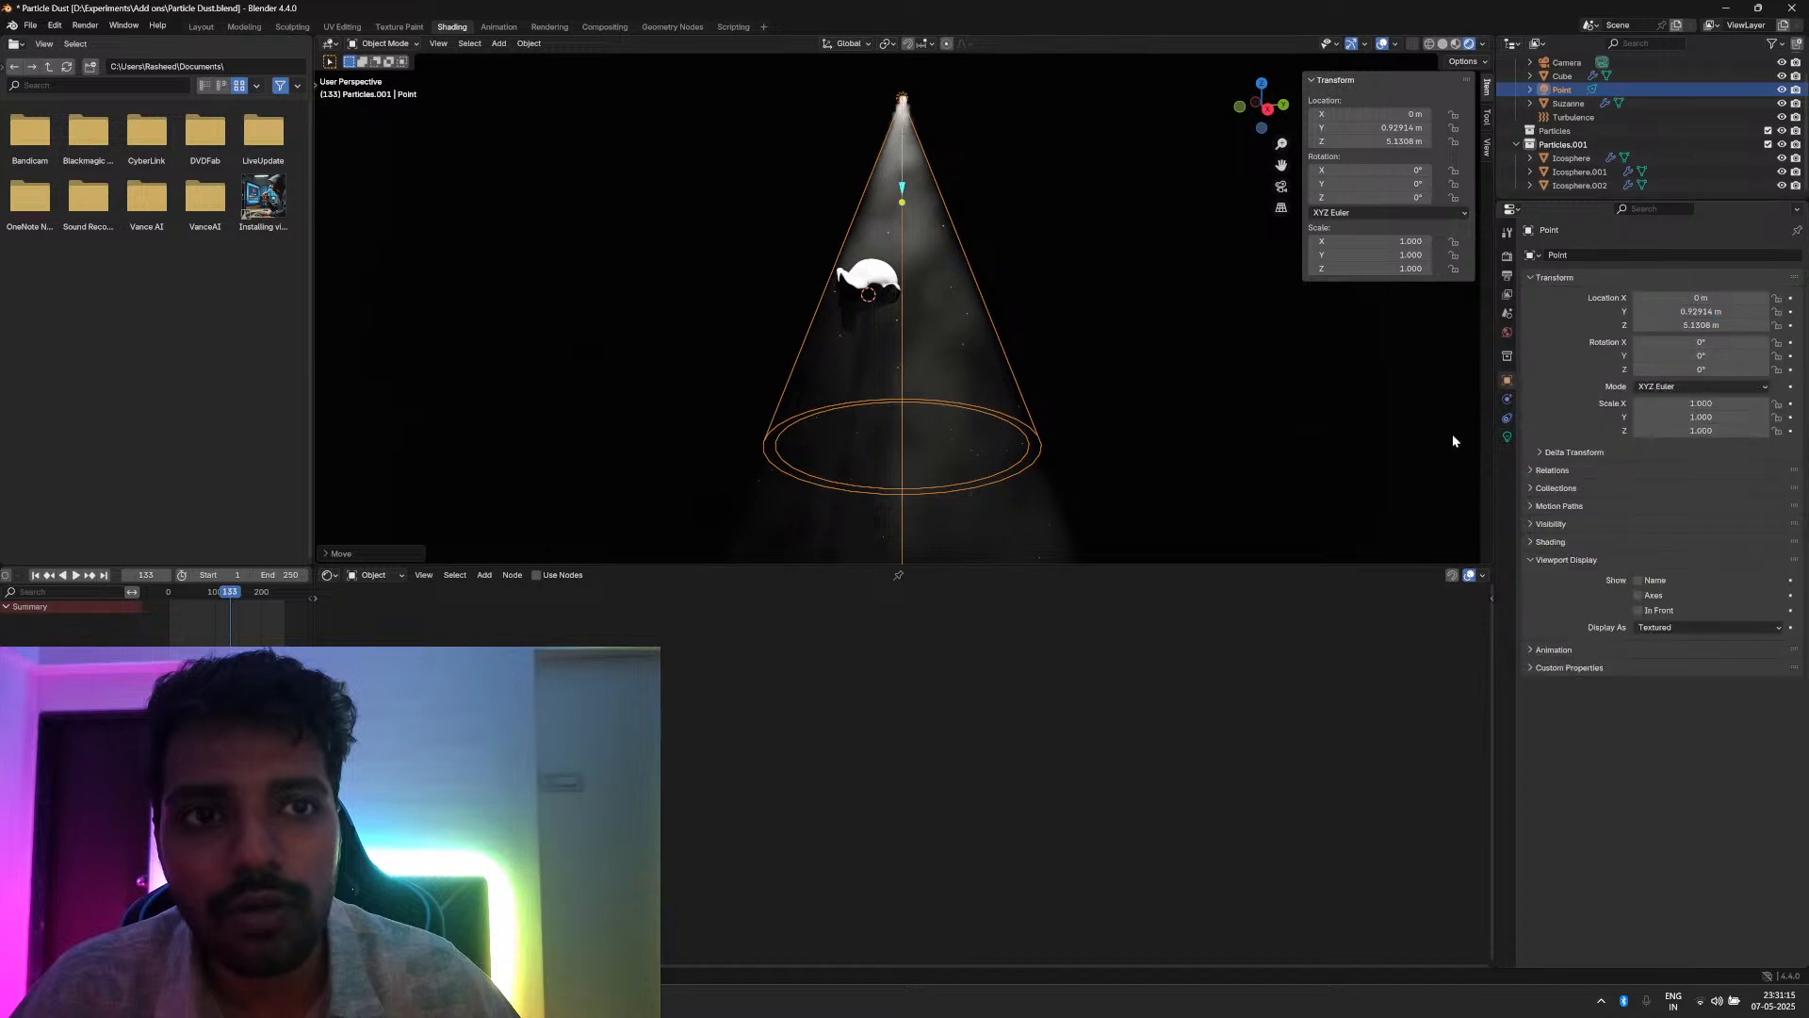
{"action": "left_click", "coordinate": [1507, 399]}
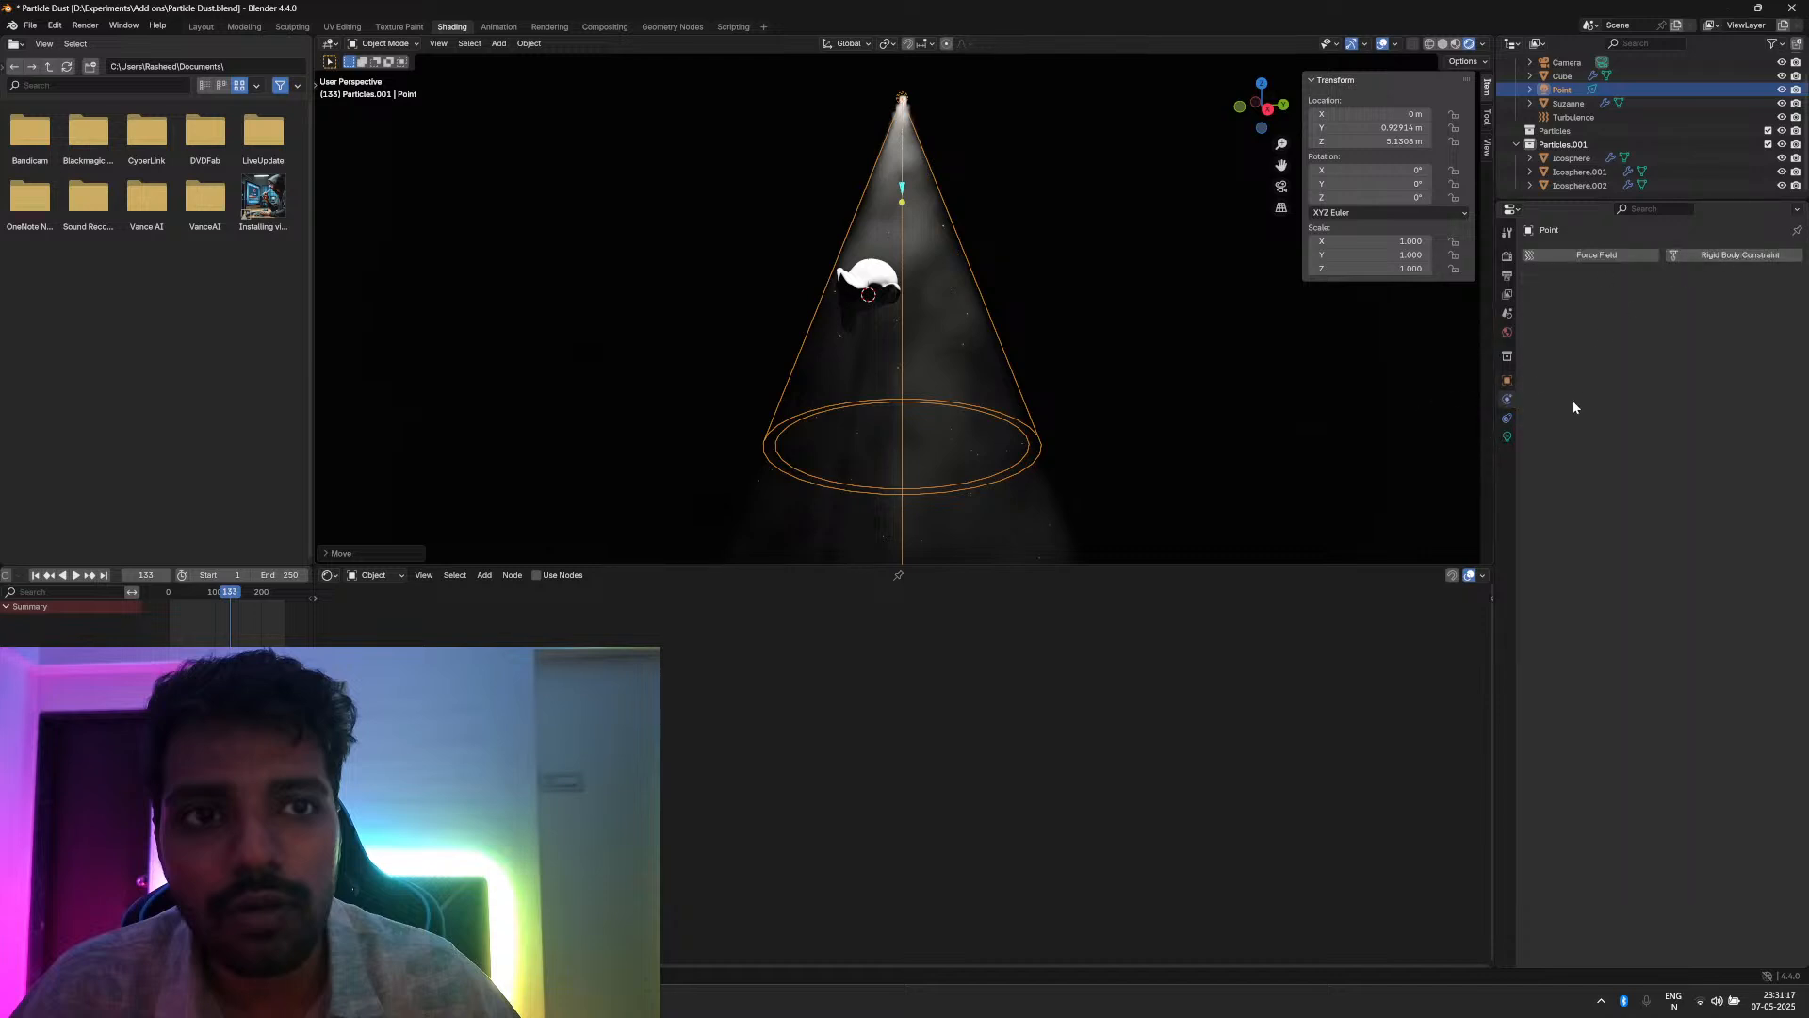
{"action": "left_click", "coordinate": [1507, 418]}
{"action": "left_click", "coordinate": [1674, 254]}
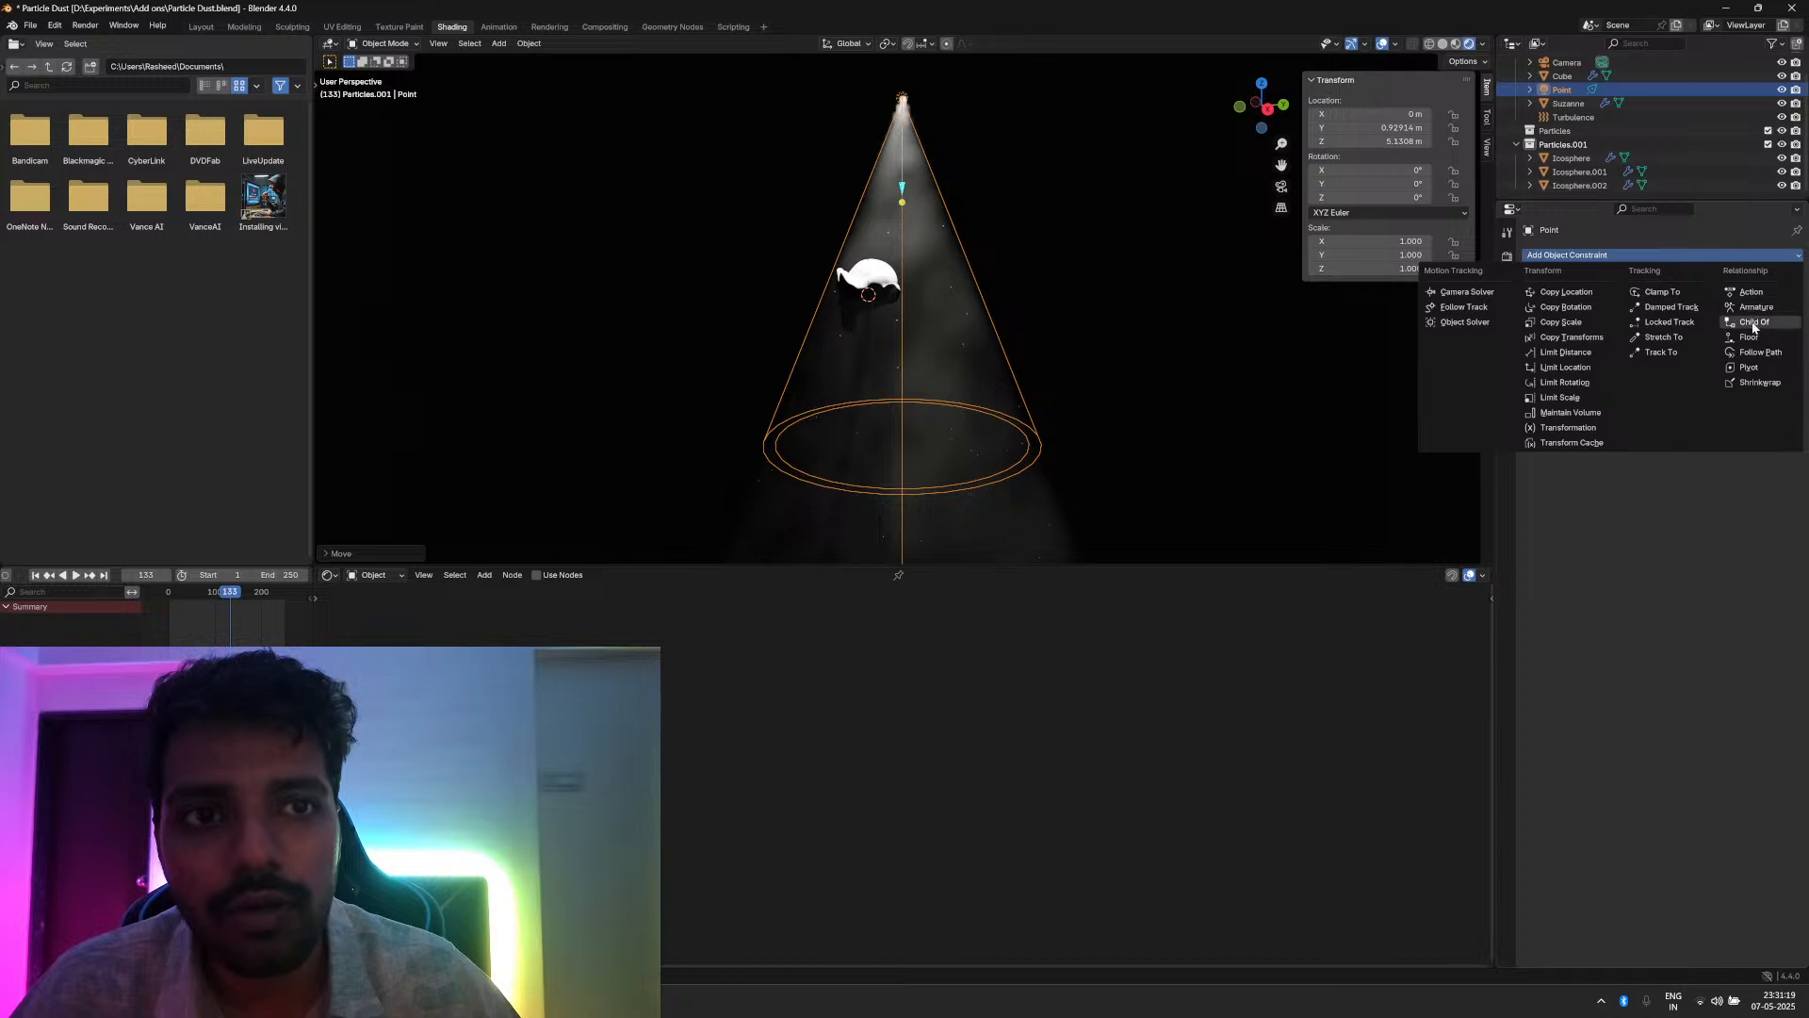
{"action": "left_click", "coordinate": [1653, 353]}
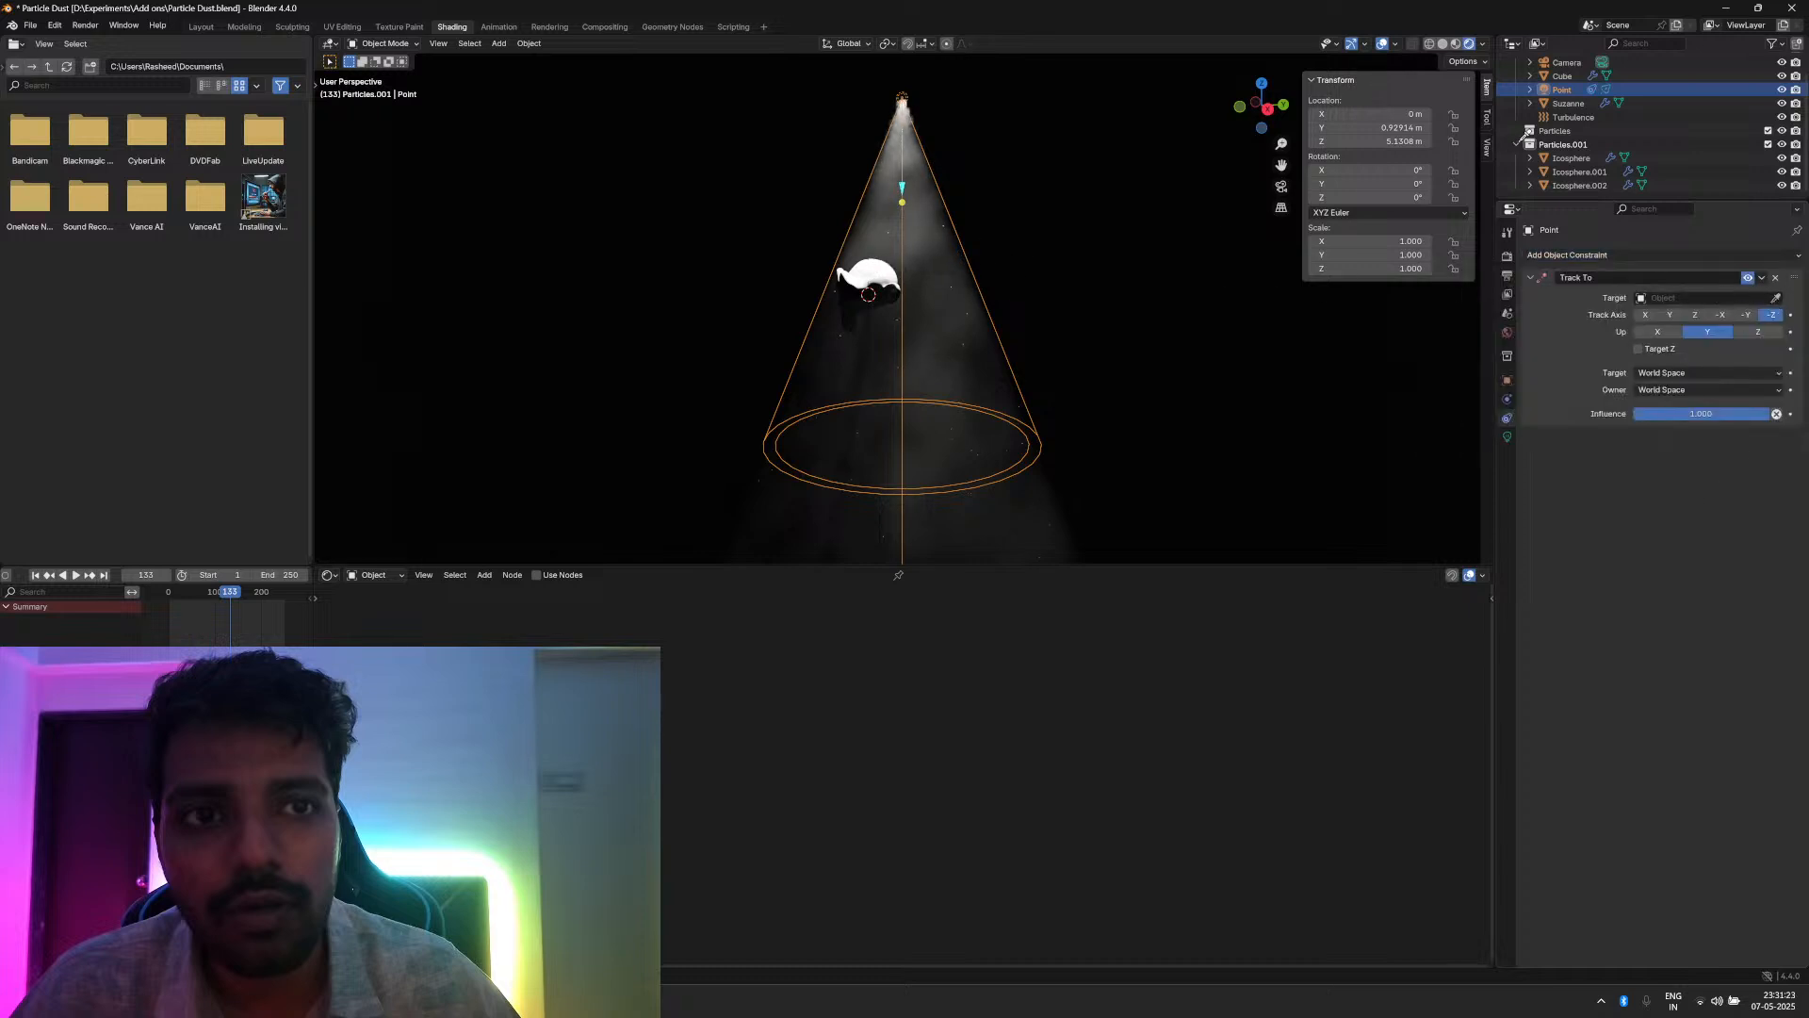
{"action": "left_click", "coordinate": [1569, 103]}
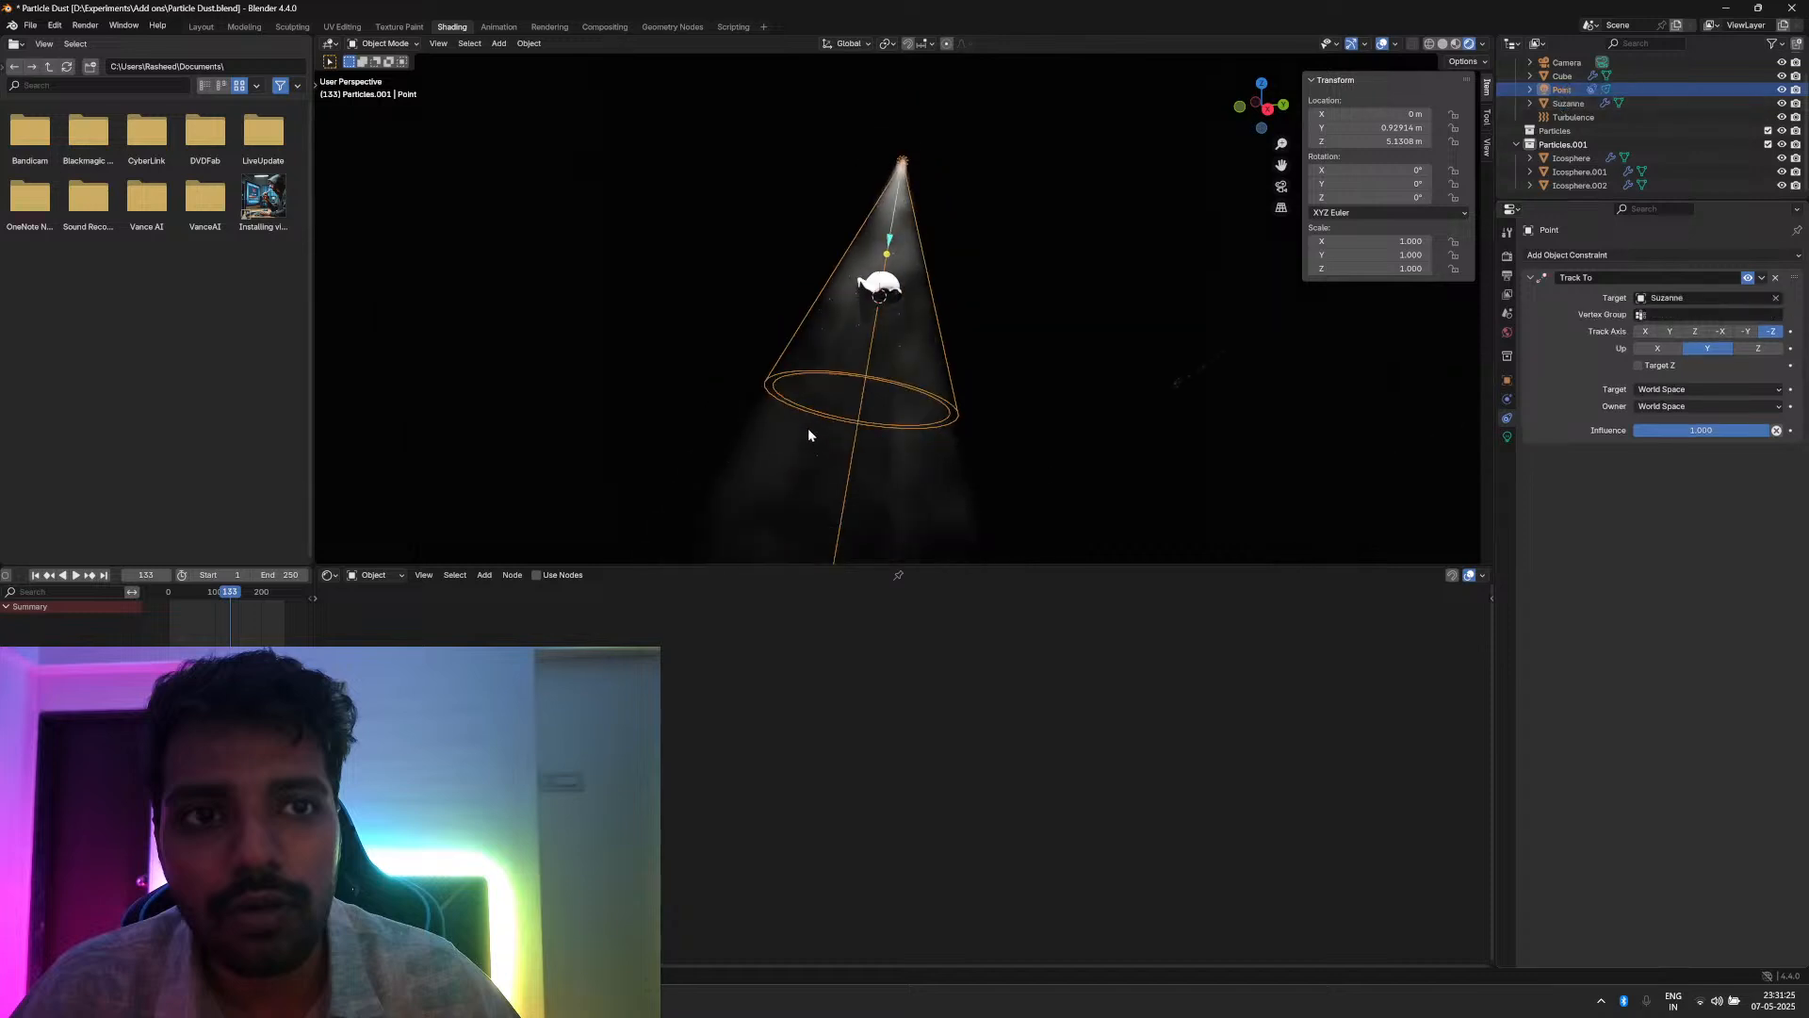
Step: Move the spot light up and to one side of the monkey head, to about X 4.5 m, Y 0.75 m, Z 4.1 m
{"action": "middle_click_drag", "start_coordinate": [838, 426], "coordinate": [978, 433]}
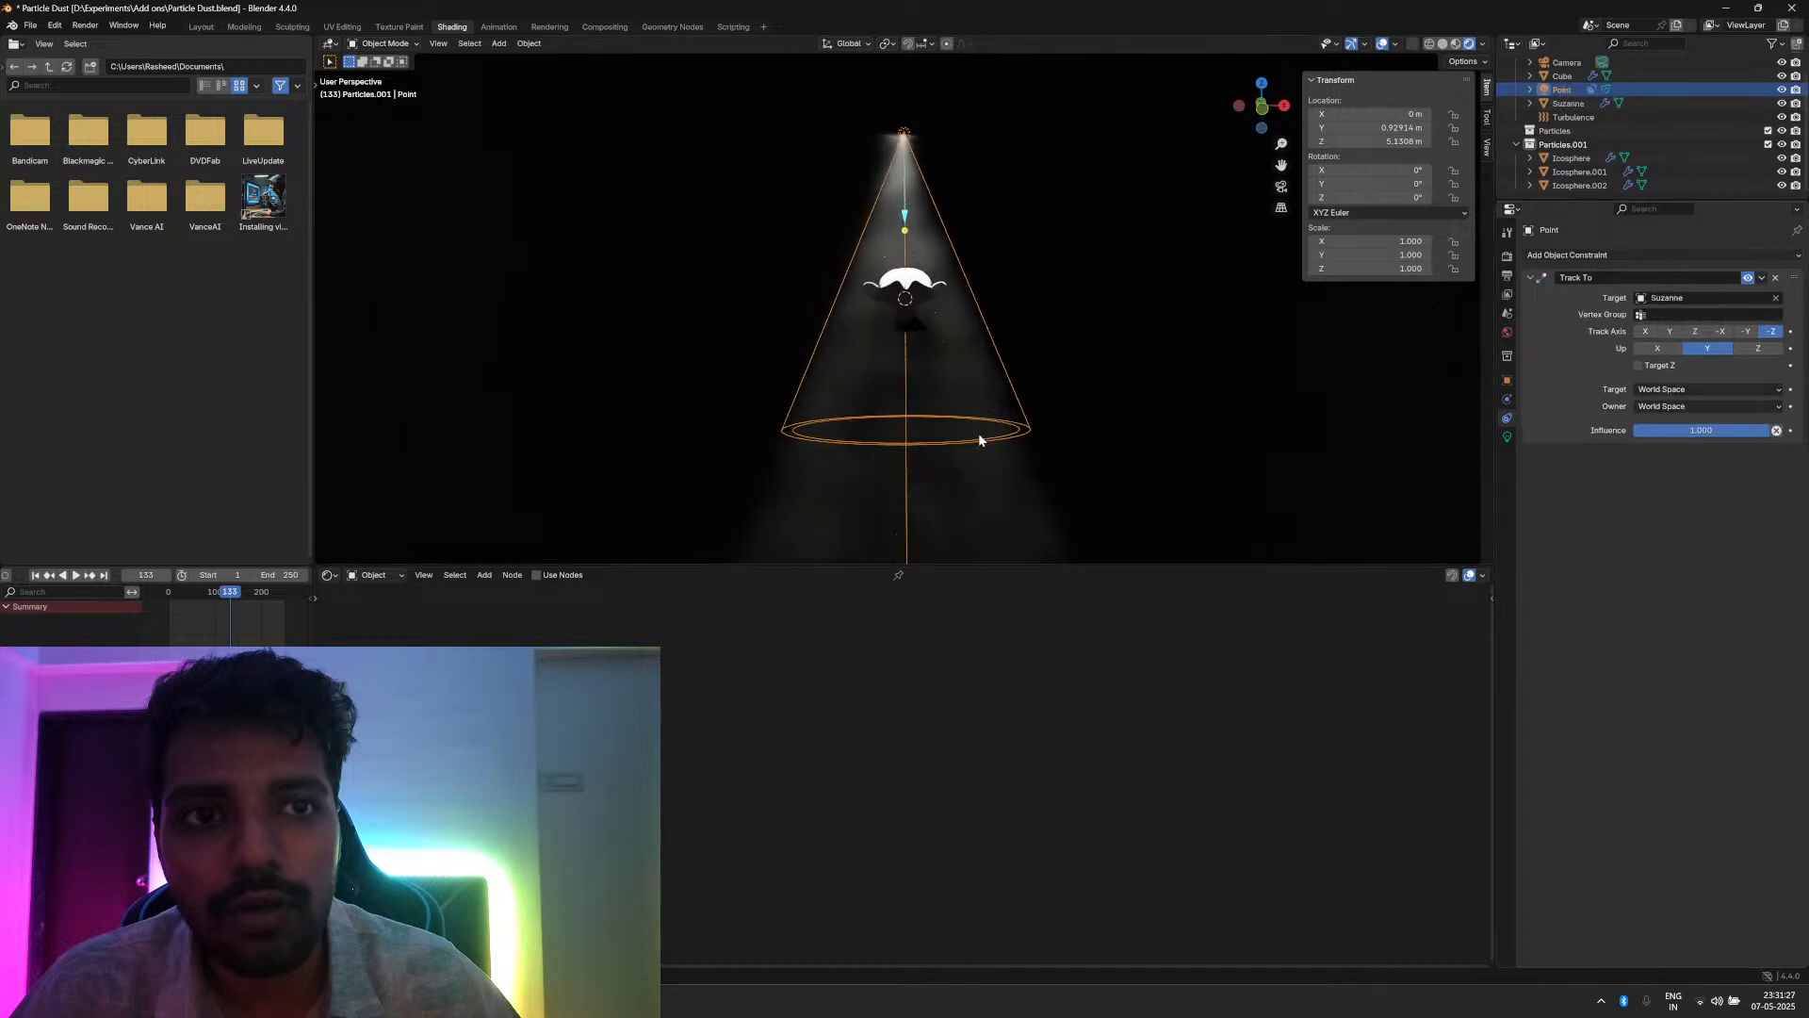
{"action": "key", "text": "g"}
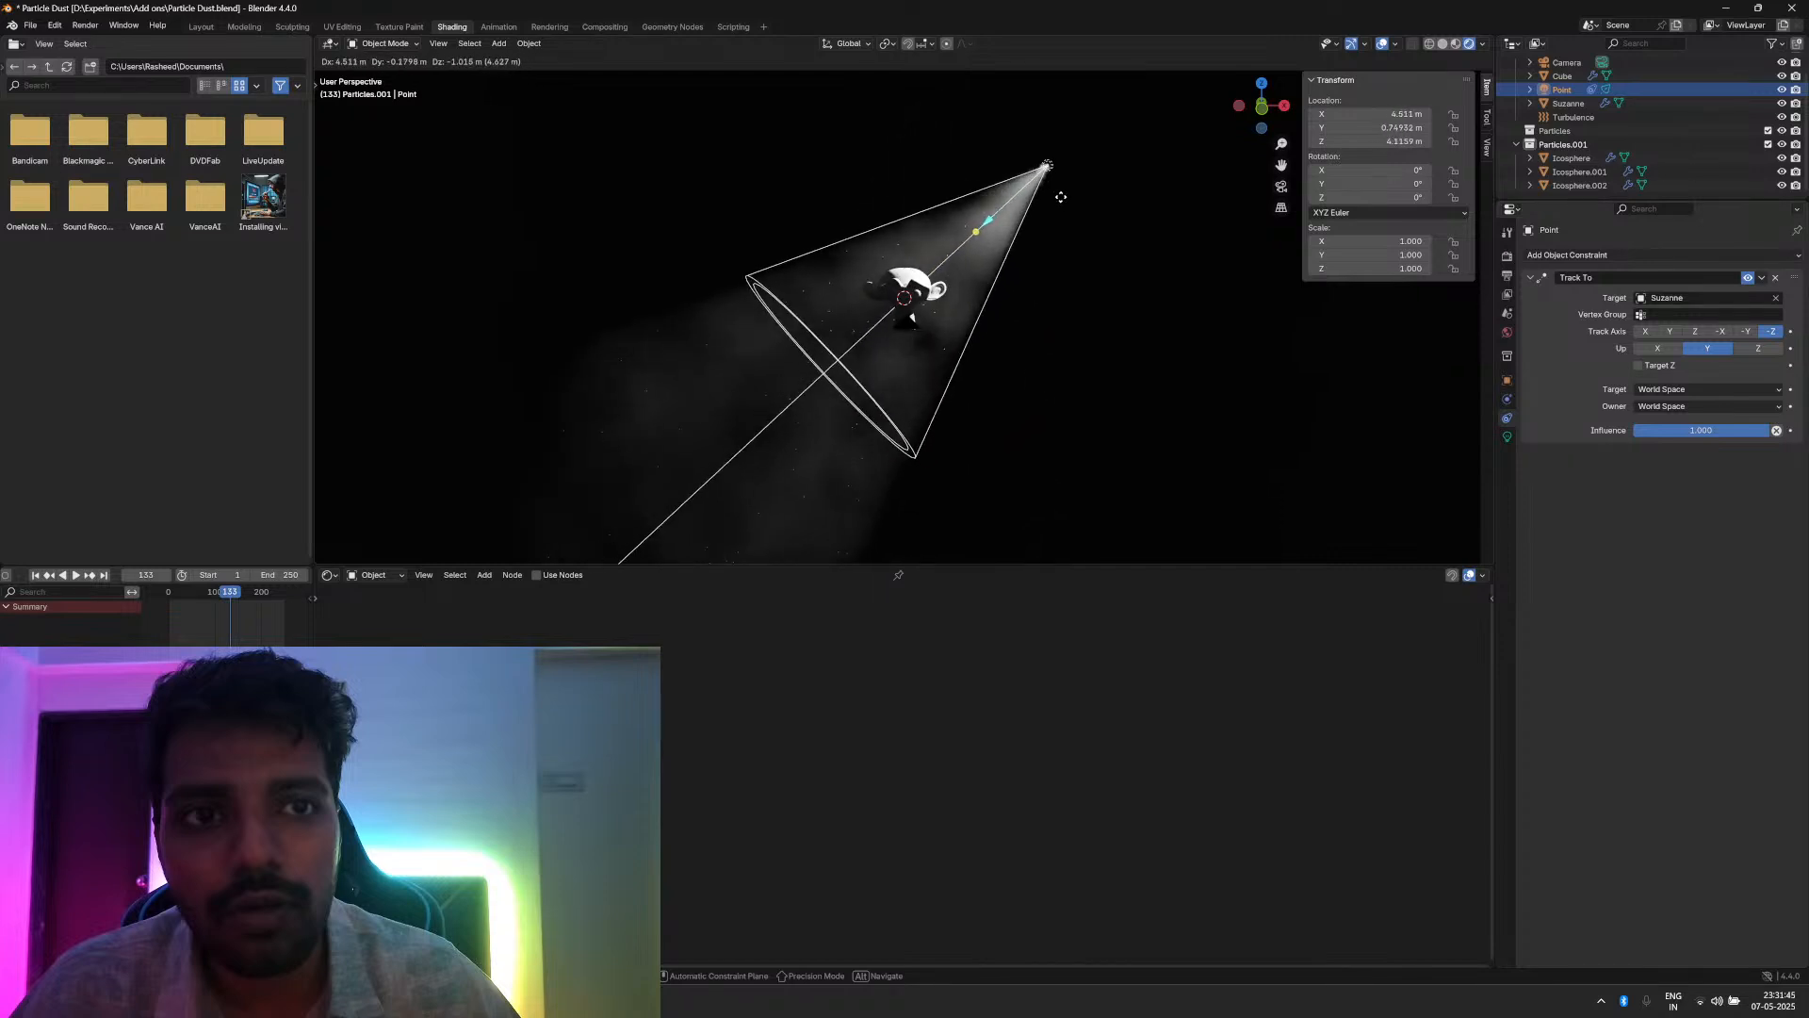
{"action": "left_click", "coordinate": [1046, 264]}
{"action": "scroll", "coordinate": [1099, 407], "scroll_direction": "up", "scroll_amount": 2}
{"action": "left_click", "coordinate": [1098, 402]}
{"action": "scroll", "coordinate": [1098, 402], "scroll_direction": "up", "scroll_amount": 3}
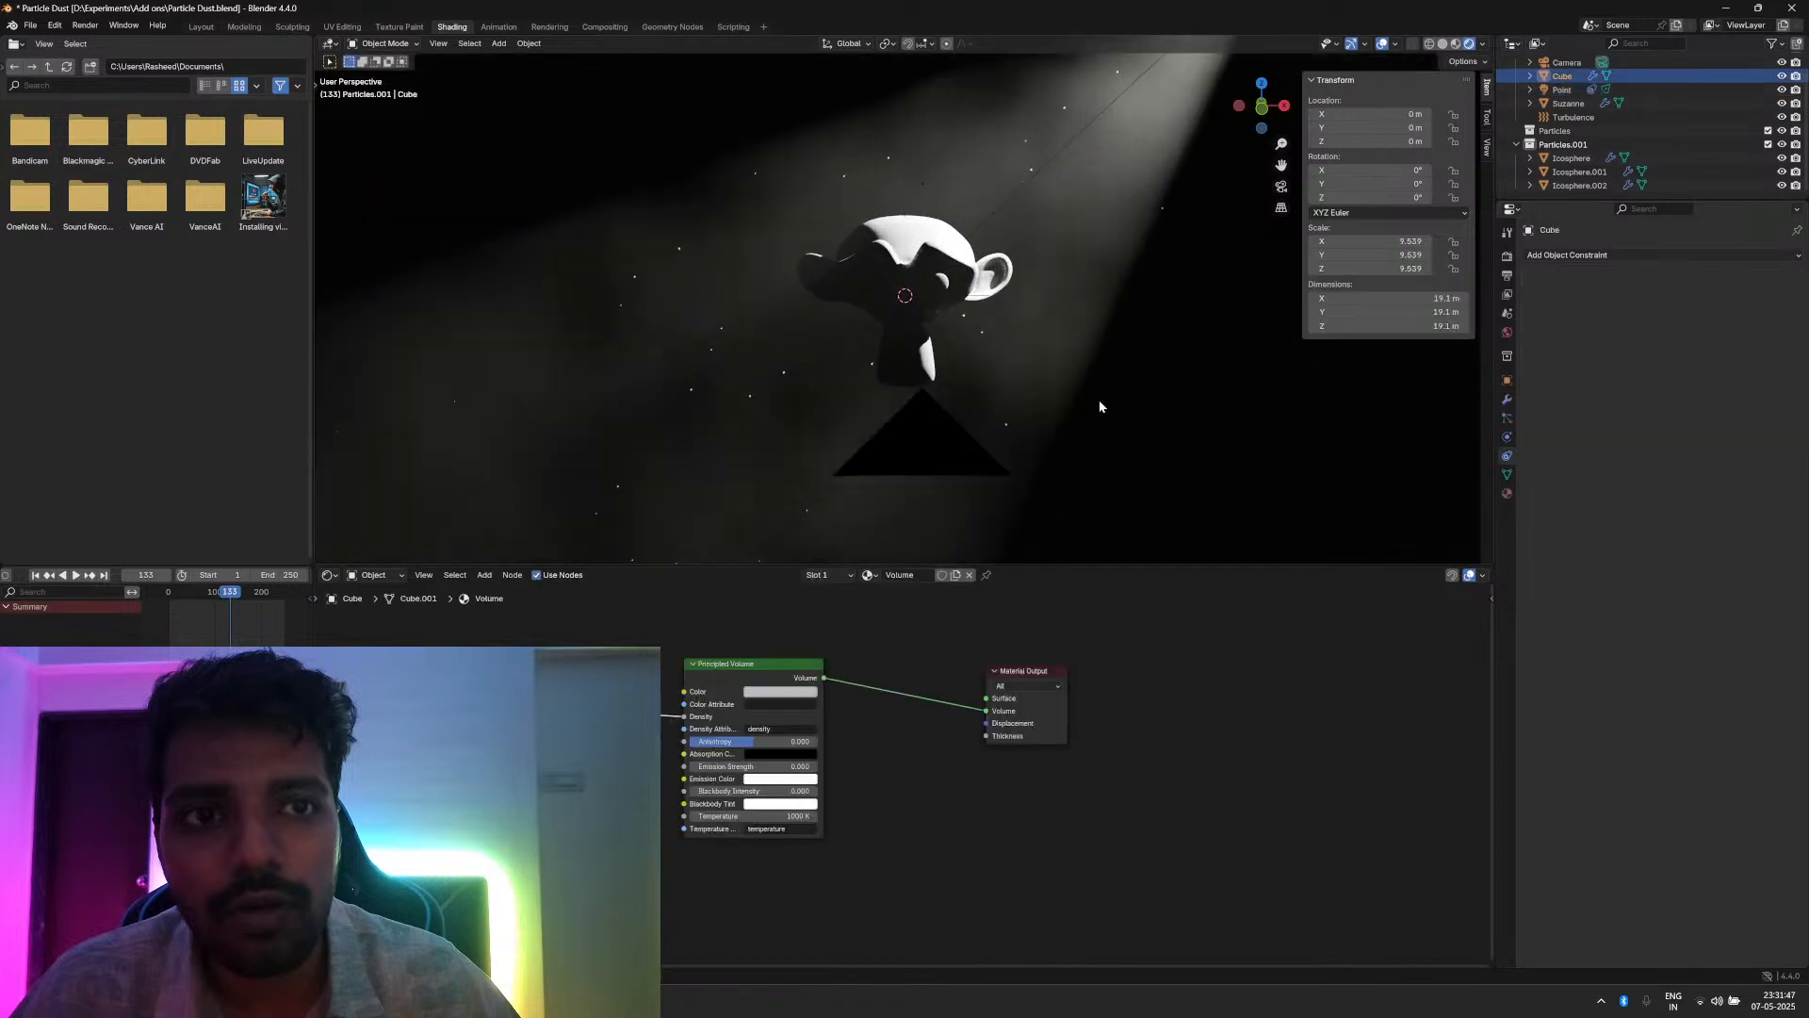
{"action": "scroll", "coordinate": [1098, 402], "scroll_direction": "down", "scroll_amount": 4}
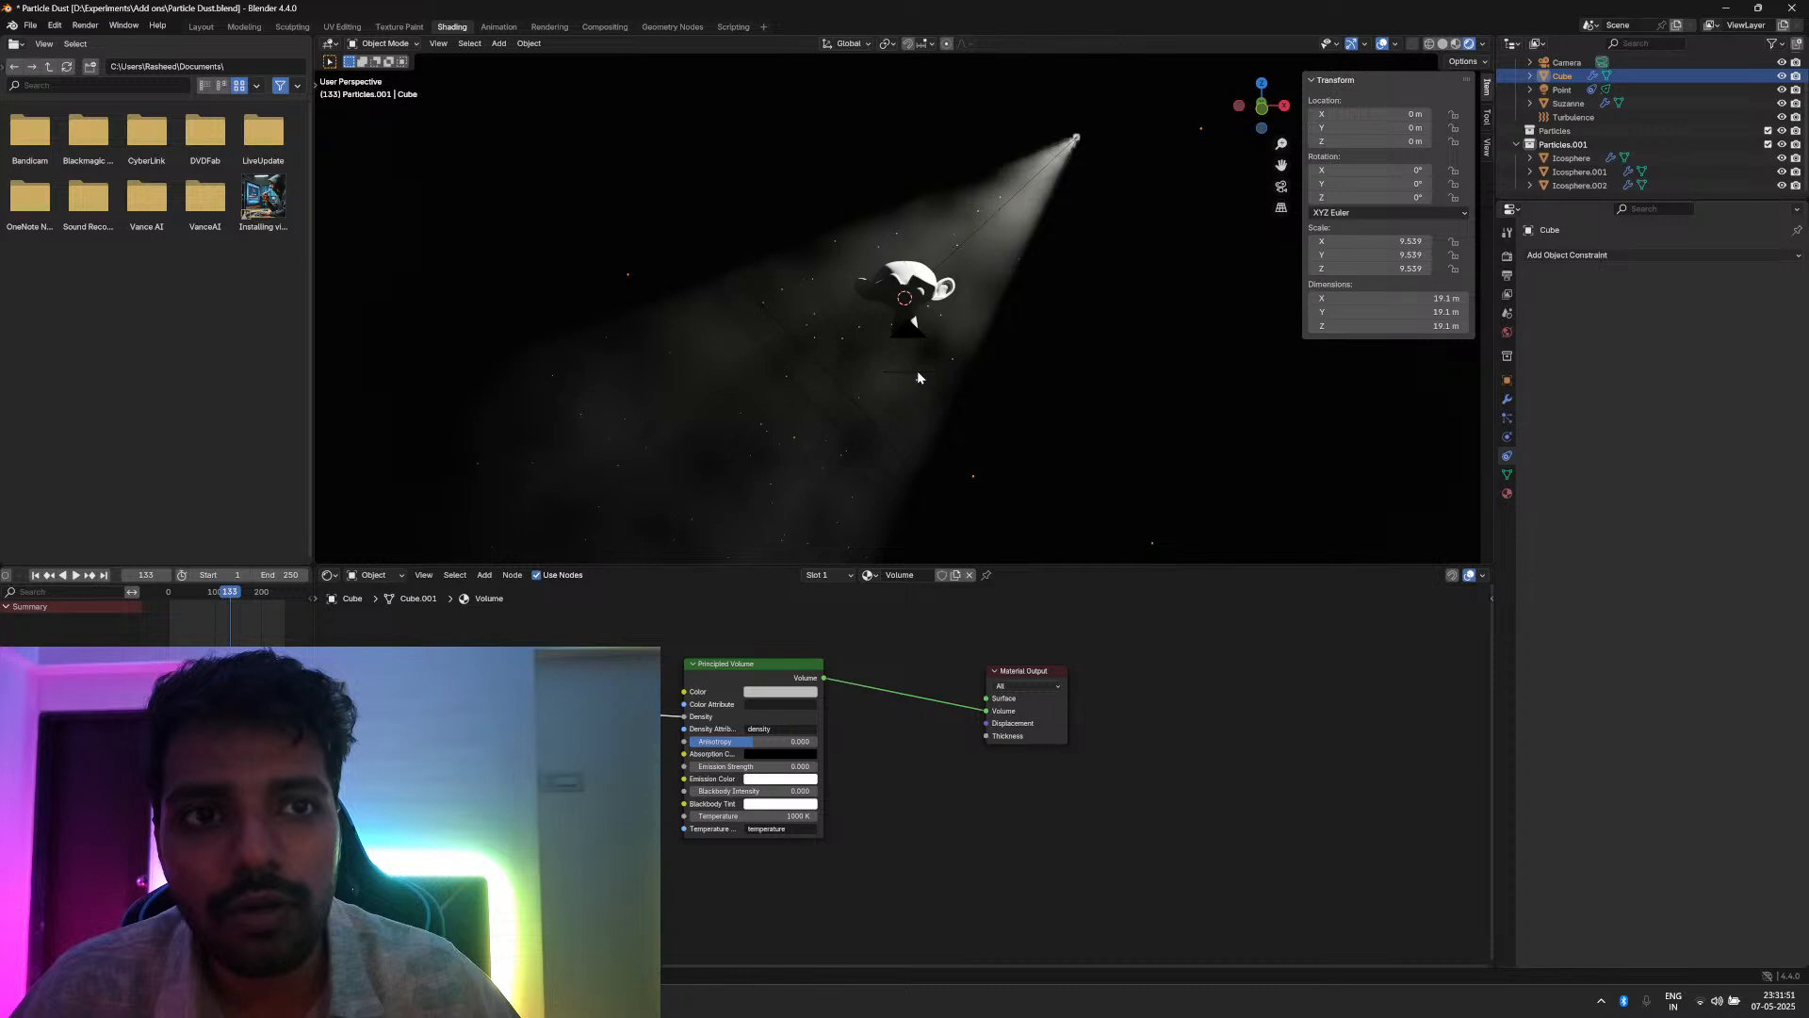
Step: Pull the camera back to about Y -12.5 m and shift it to about X -0.87 m, Z 0.41 m to reframe the head off-centre
{"action": "key", "text": "KP_0"}
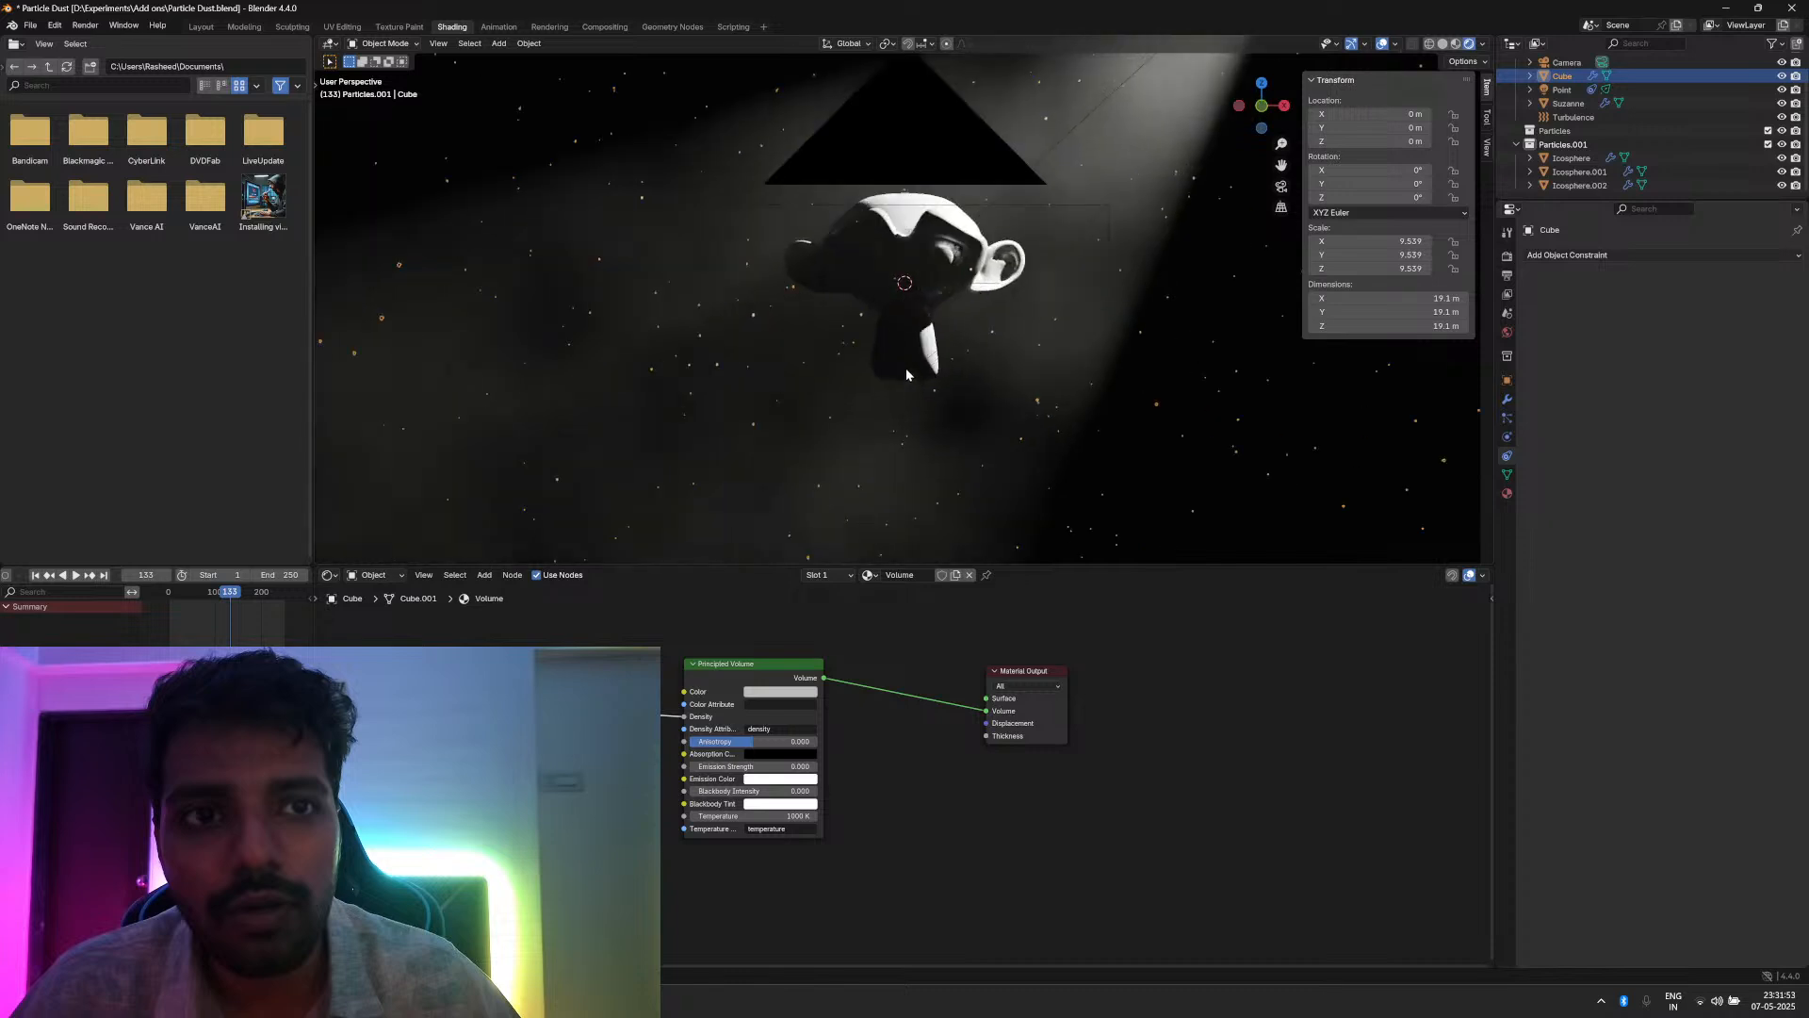
{"action": "left_click", "coordinate": [905, 355]}
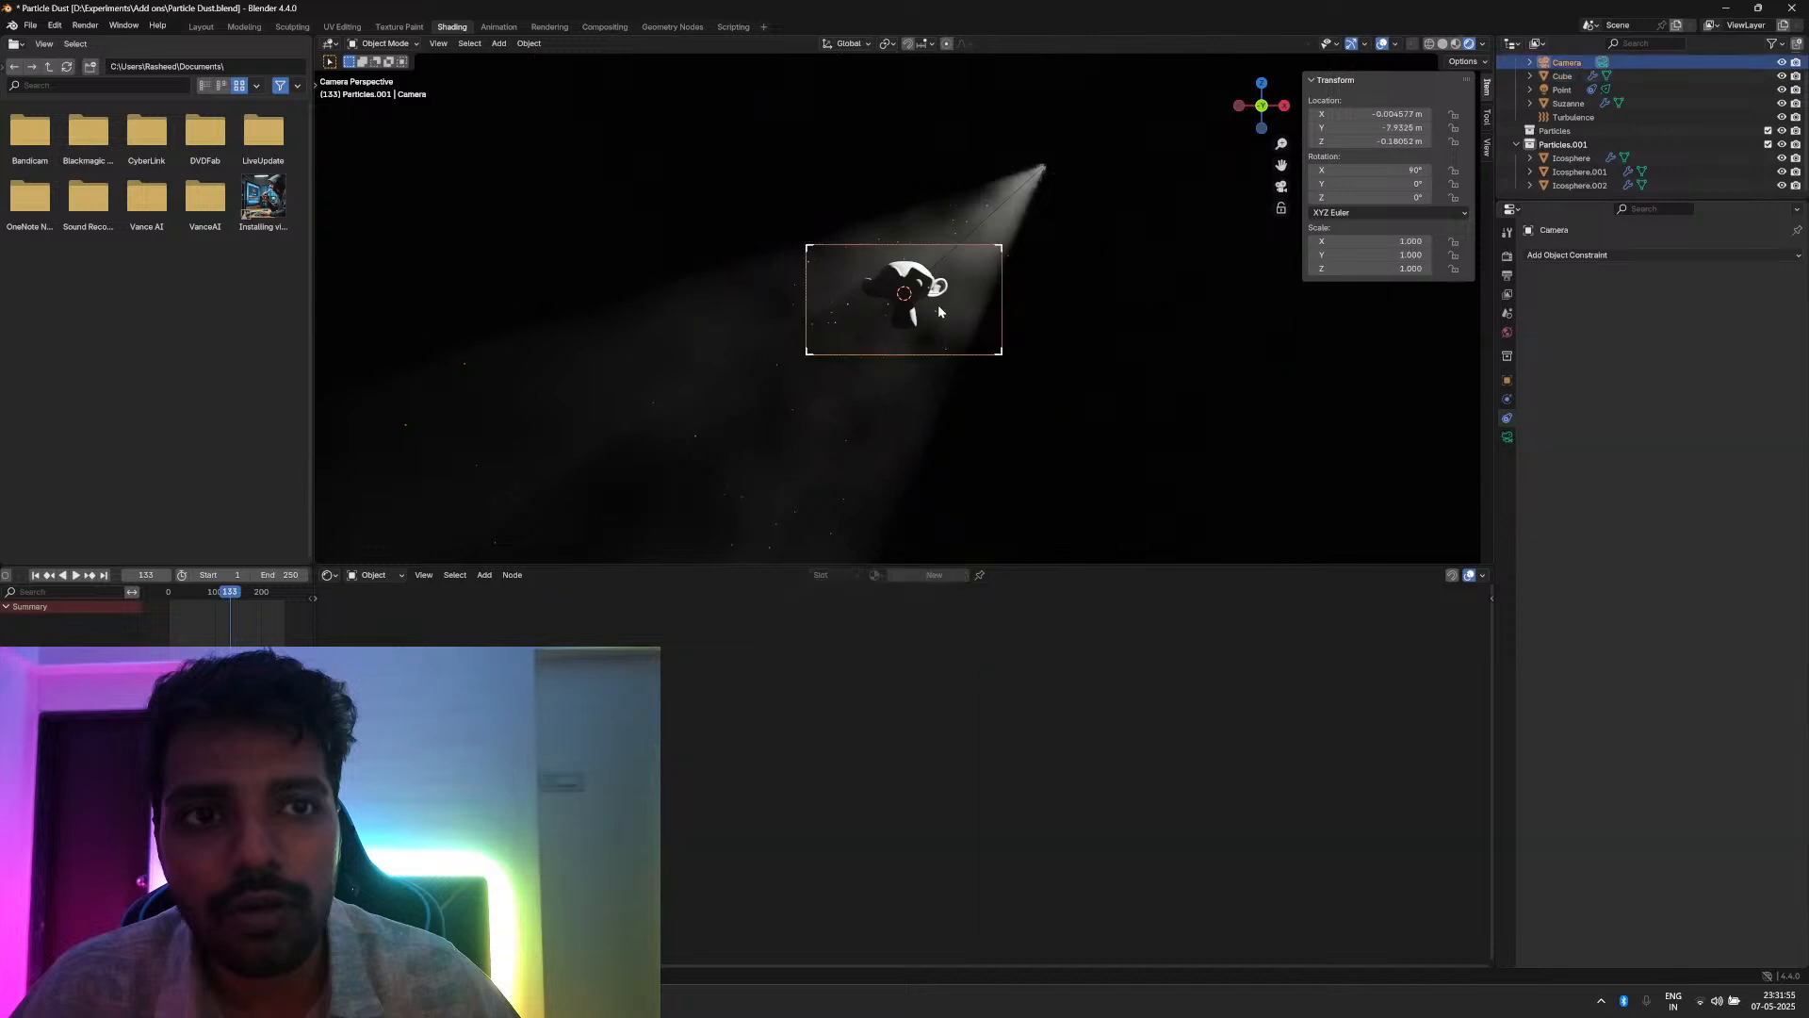
{"action": "key", "text": "g"}
{"action": "key", "text": "z"}
{"action": "key", "text": "z"}
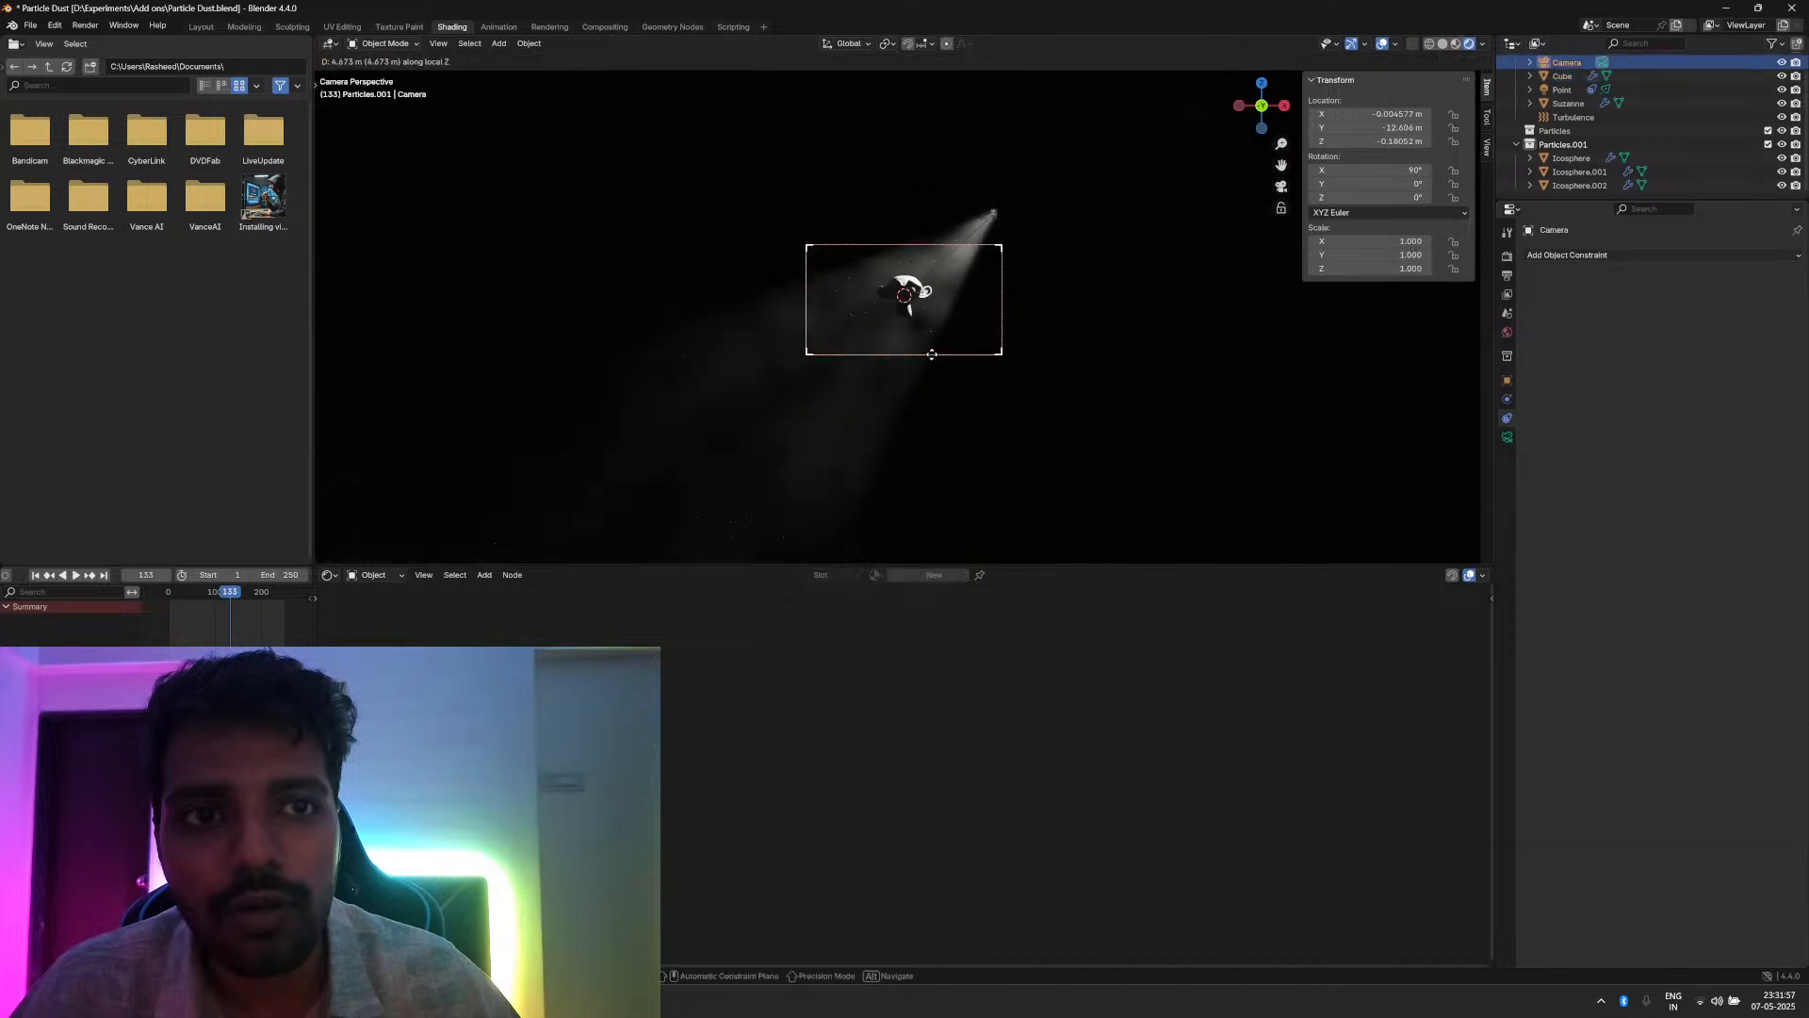
{"action": "left_click", "coordinate": [931, 354]}
{"action": "key", "text": "g"}
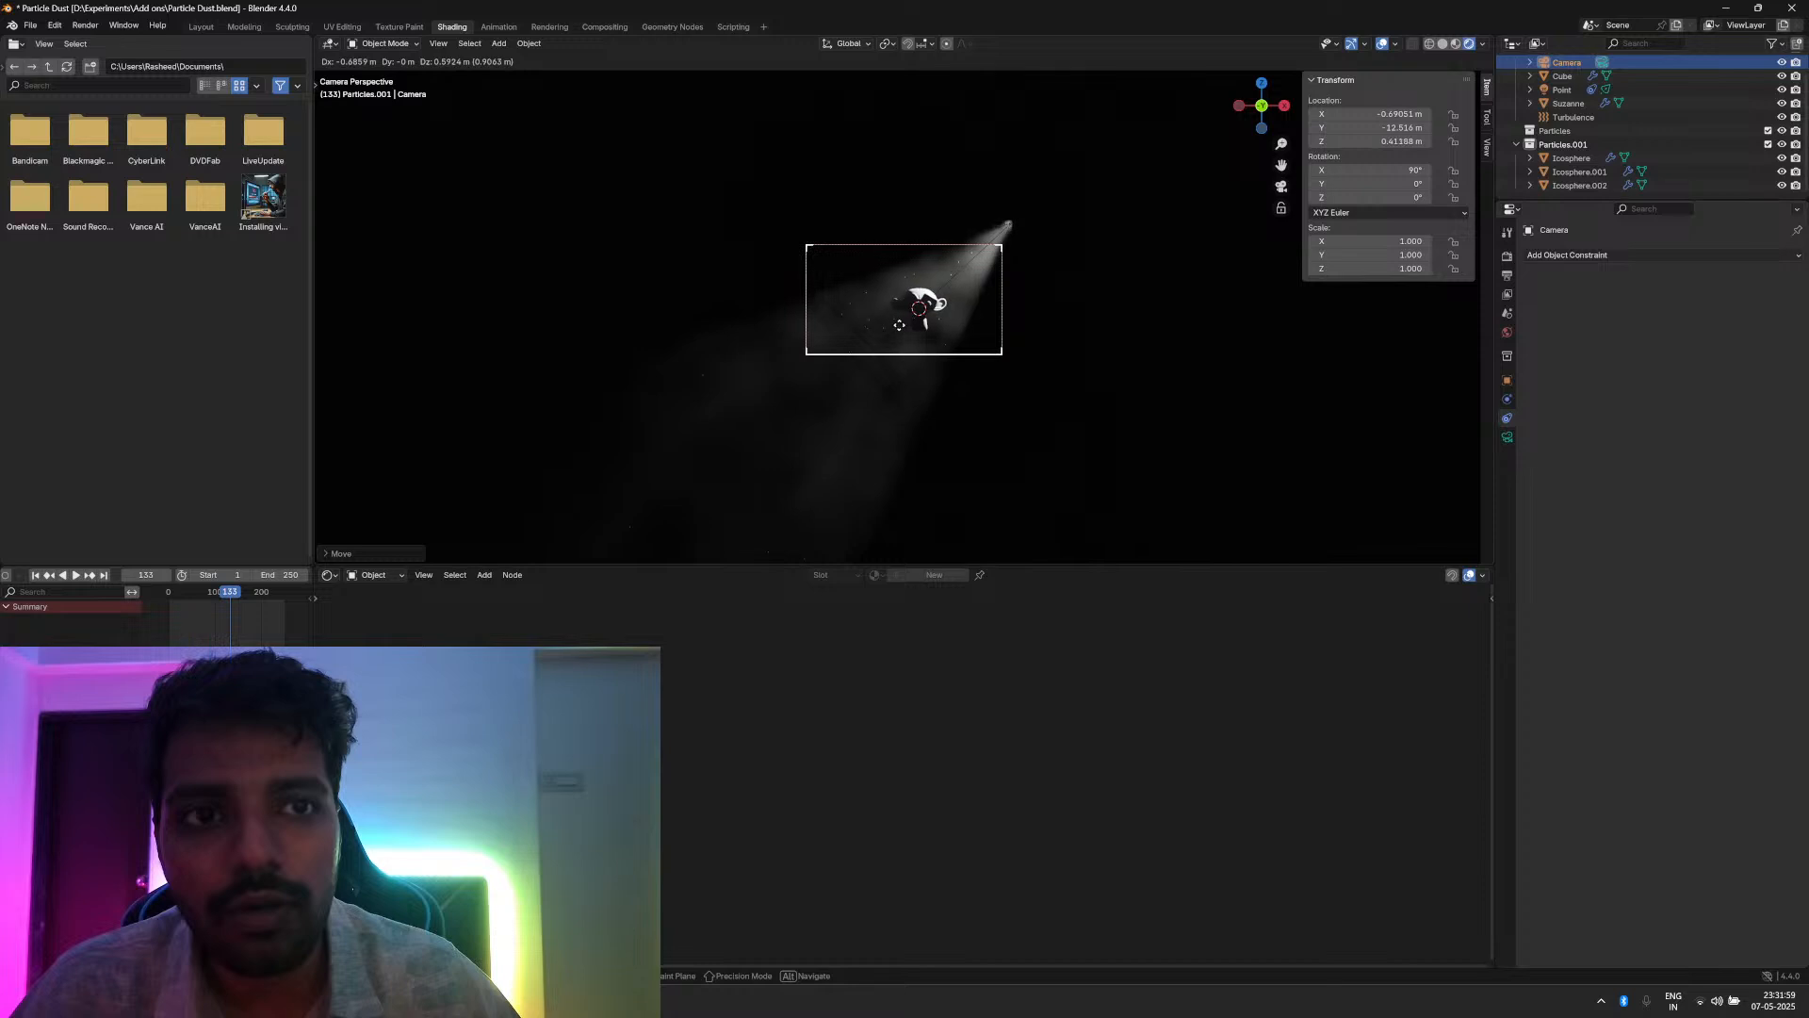
{"action": "left_click", "coordinate": [890, 324]}
{"action": "scroll", "coordinate": [891, 324], "scroll_direction": "up", "scroll_amount": 8}
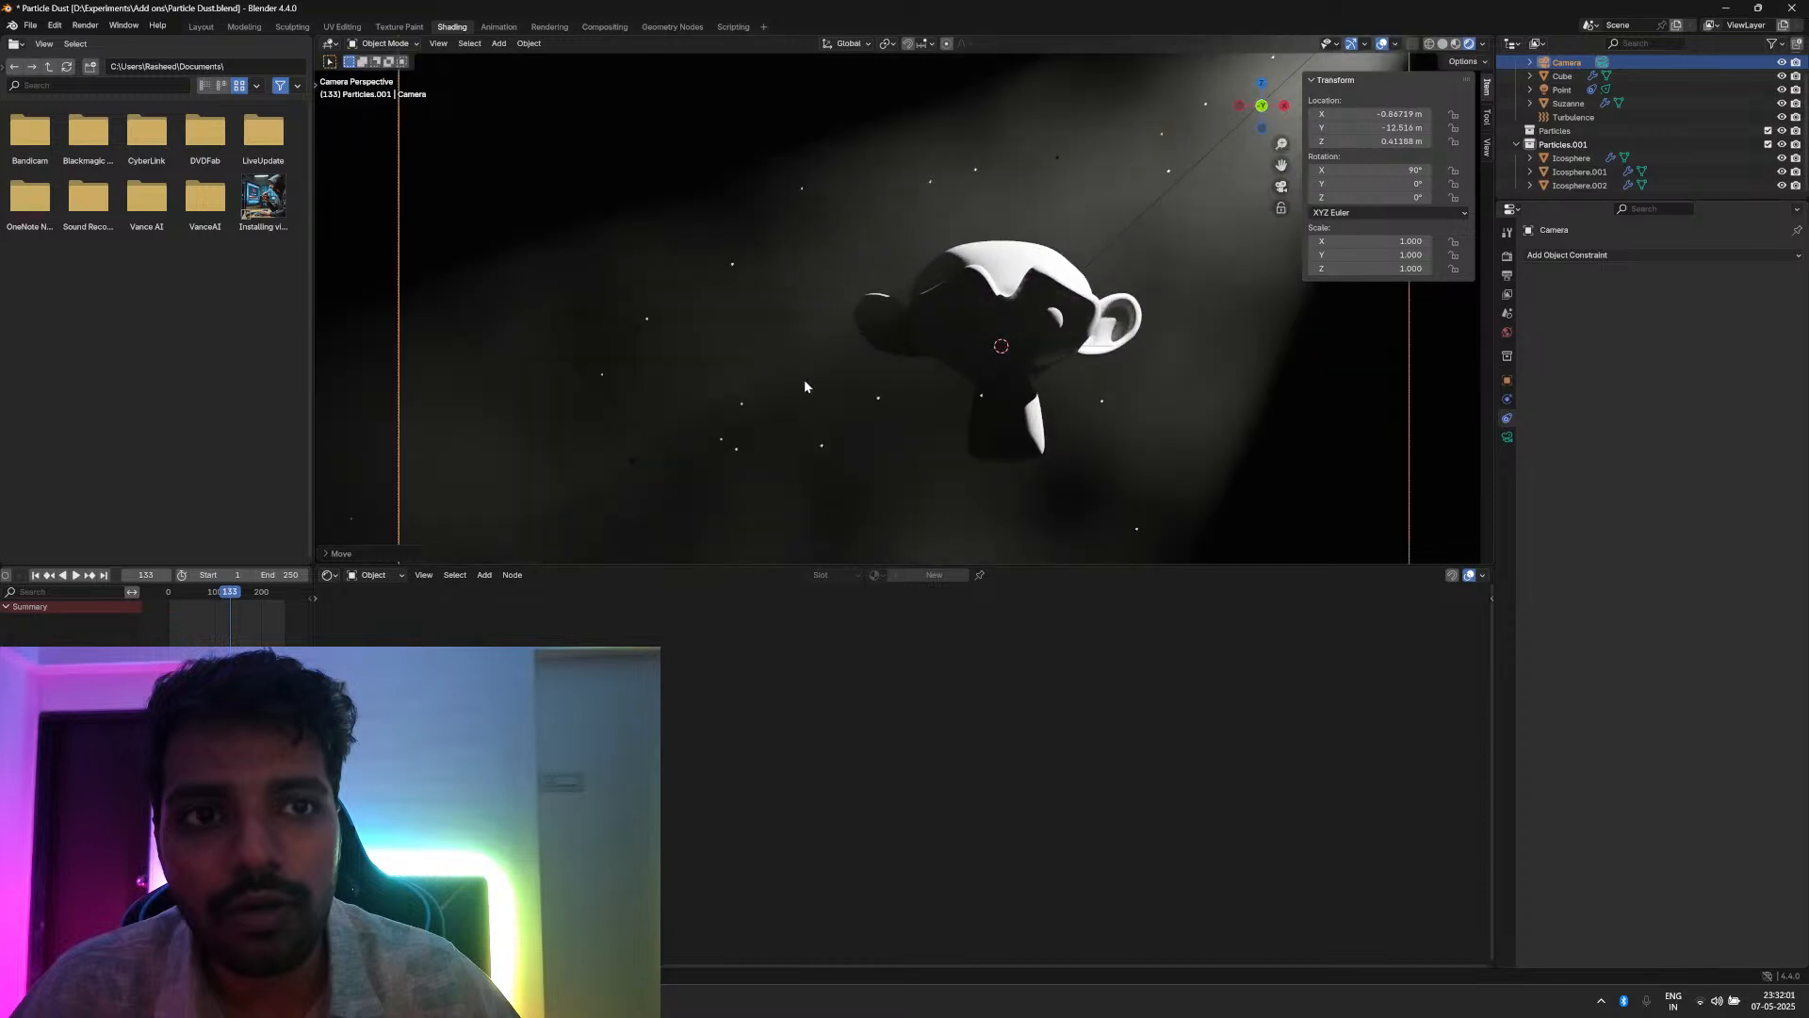
{"action": "left_click", "coordinate": [751, 366]}
{"action": "scroll", "coordinate": [752, 367], "scroll_direction": "down", "scroll_amount": 4}
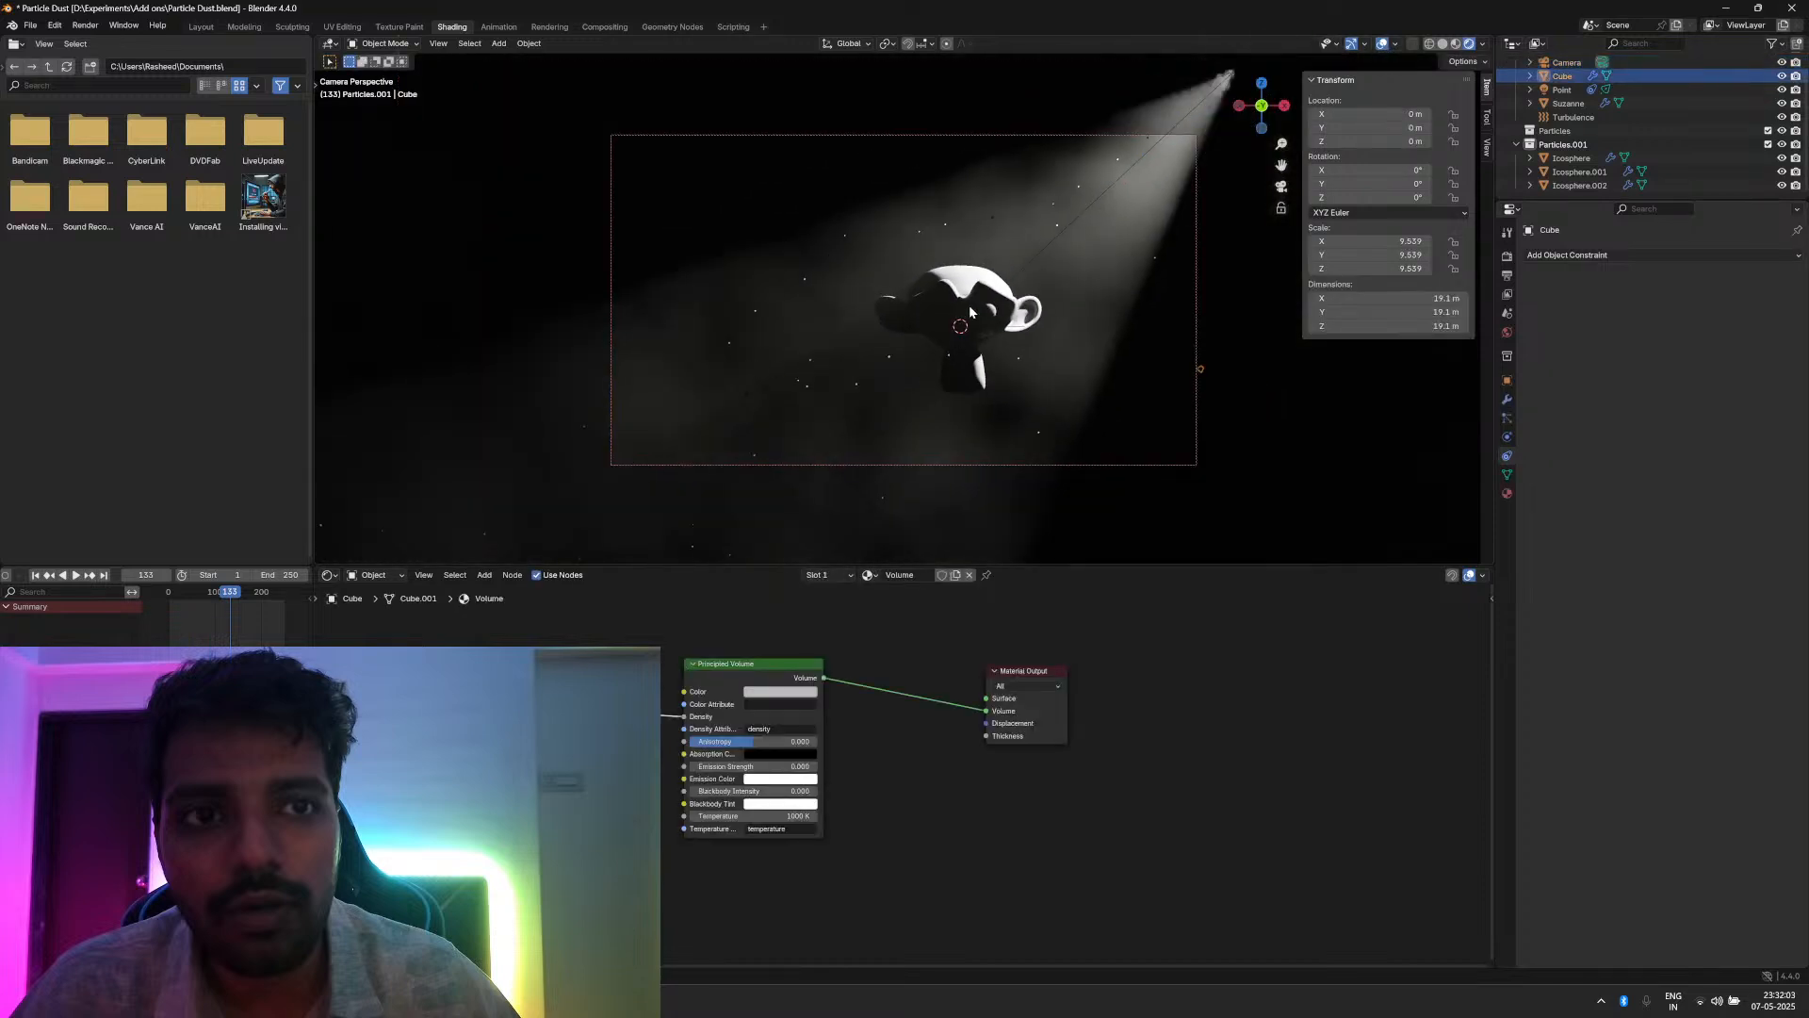
Step: Enable Depth of Field on the camera and focus it on the Suzanne object
{"action": "left_click", "coordinate": [1192, 466]}
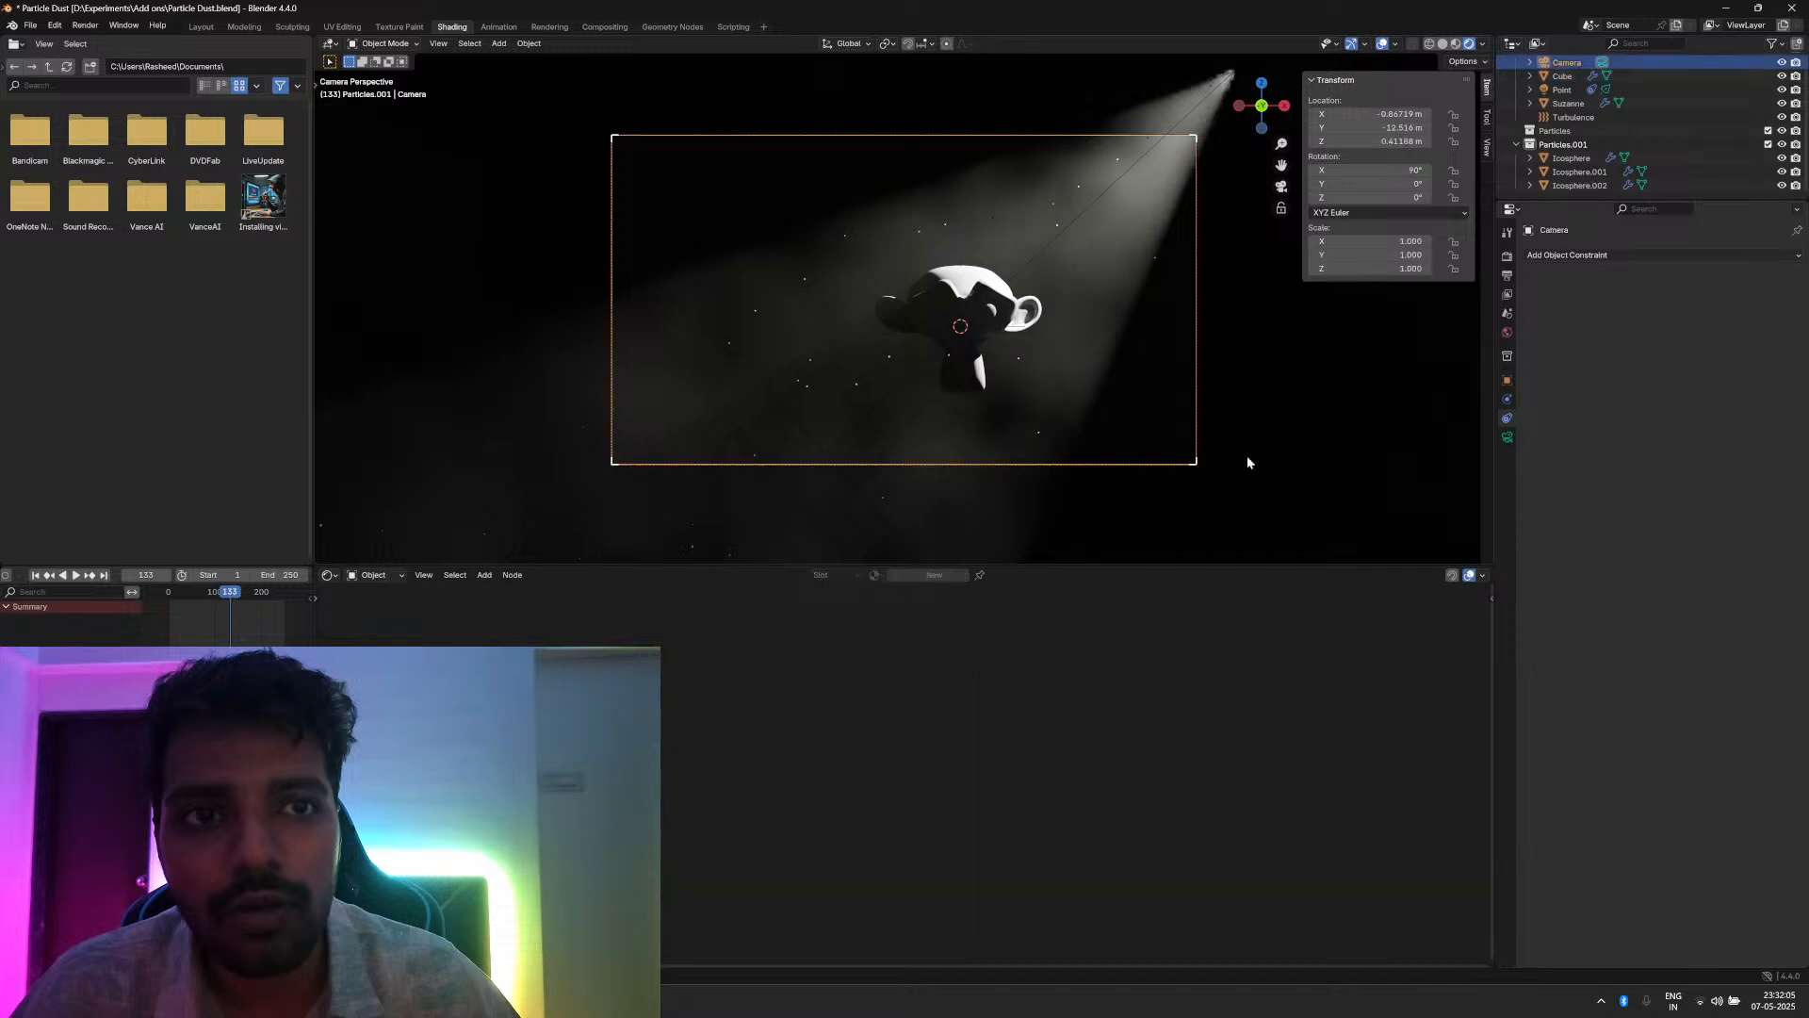
{"action": "left_click", "coordinate": [1506, 437]}
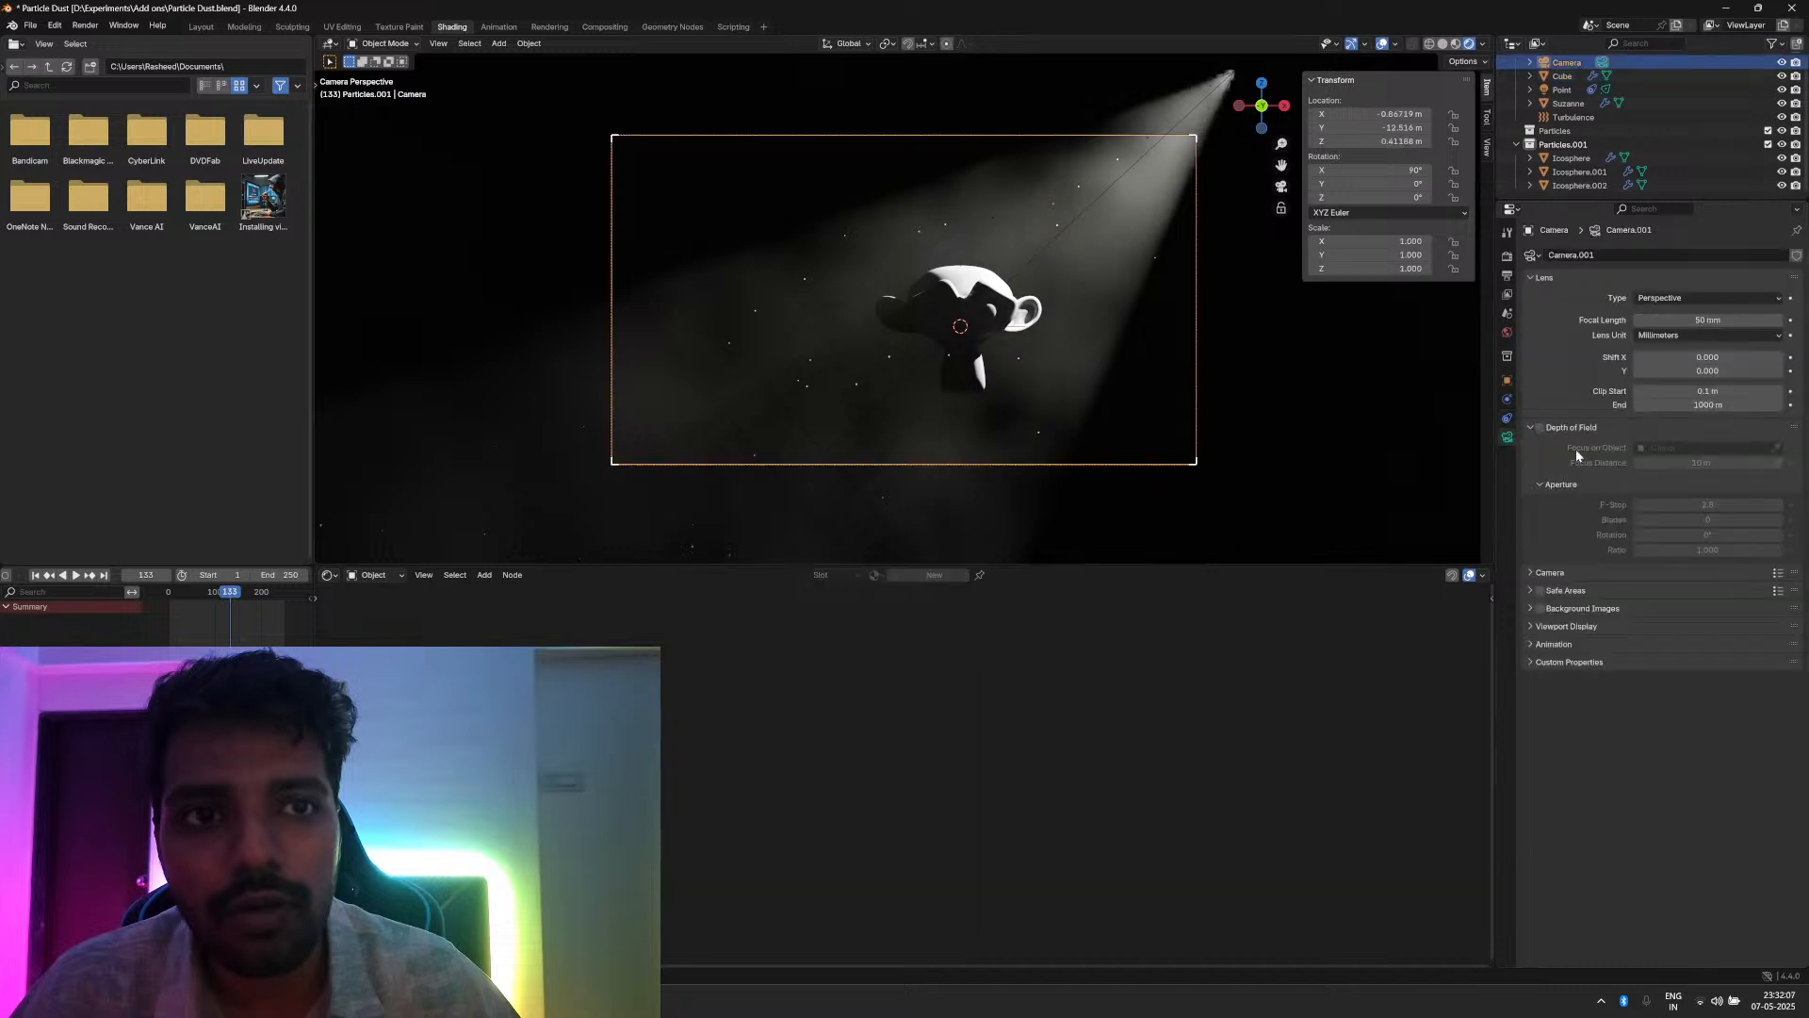
{"action": "left_click", "coordinate": [1548, 431]}
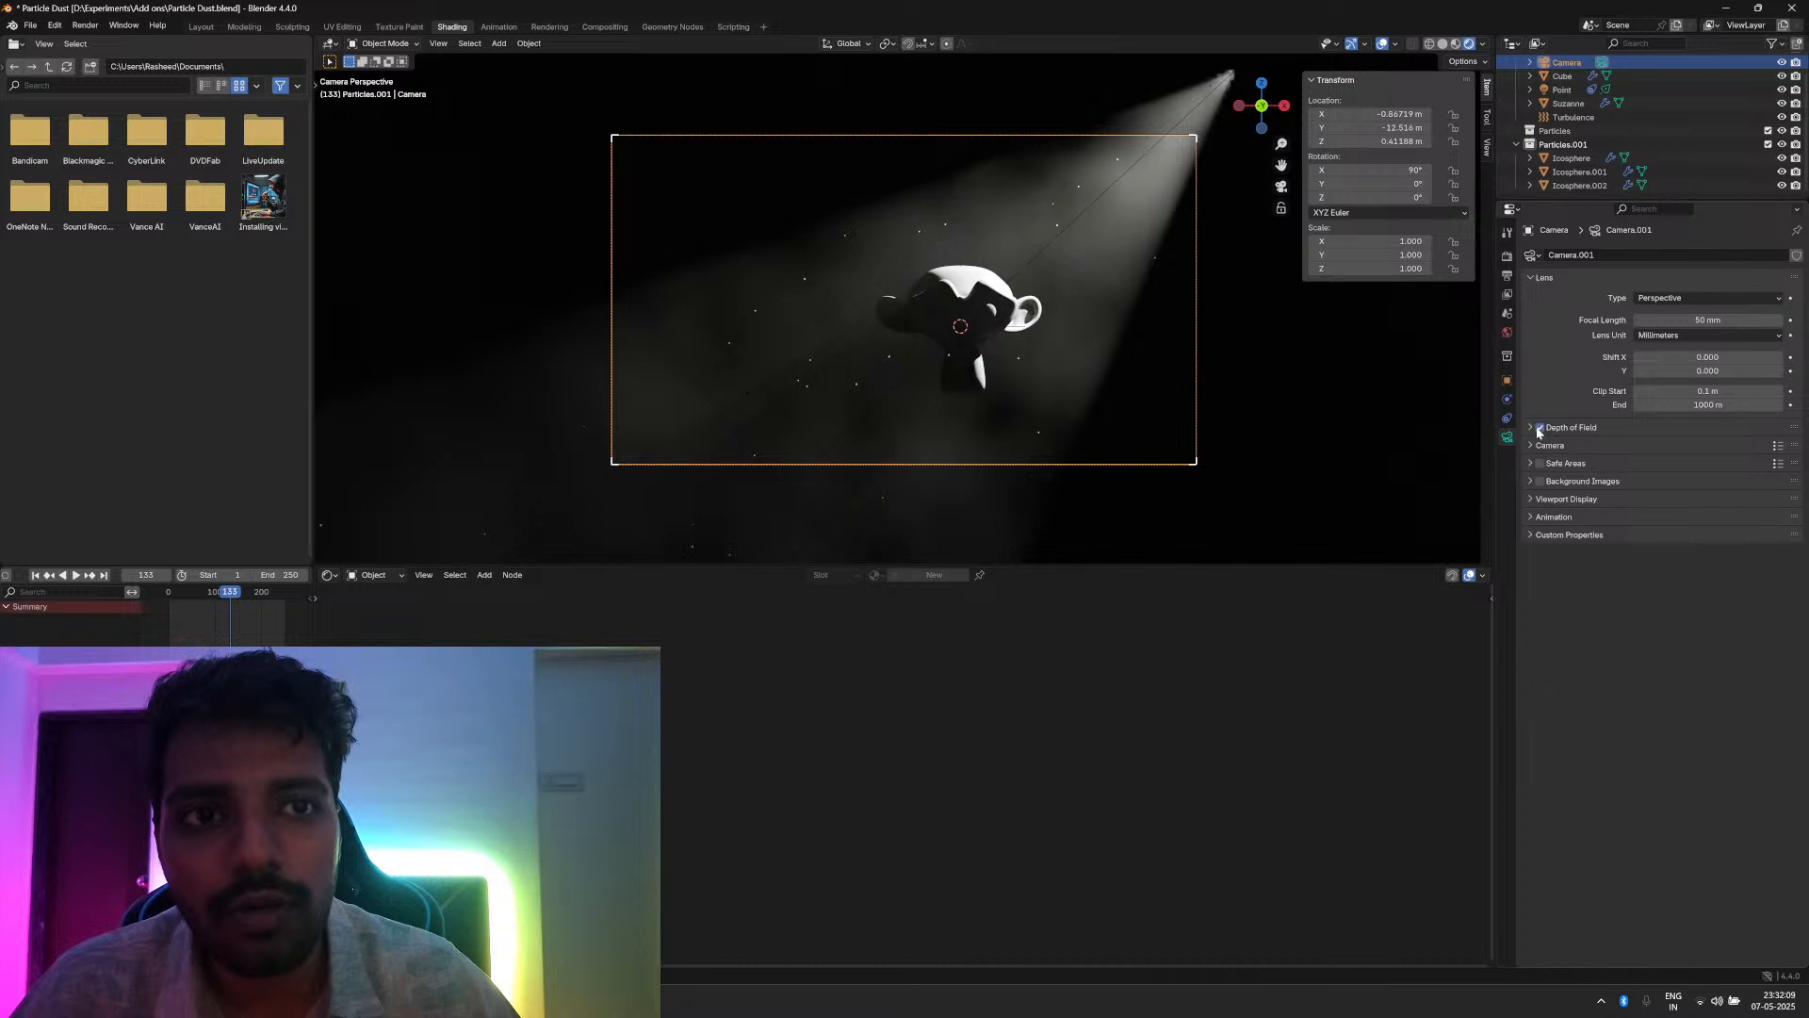
{"action": "left_click", "coordinate": [1534, 428]}
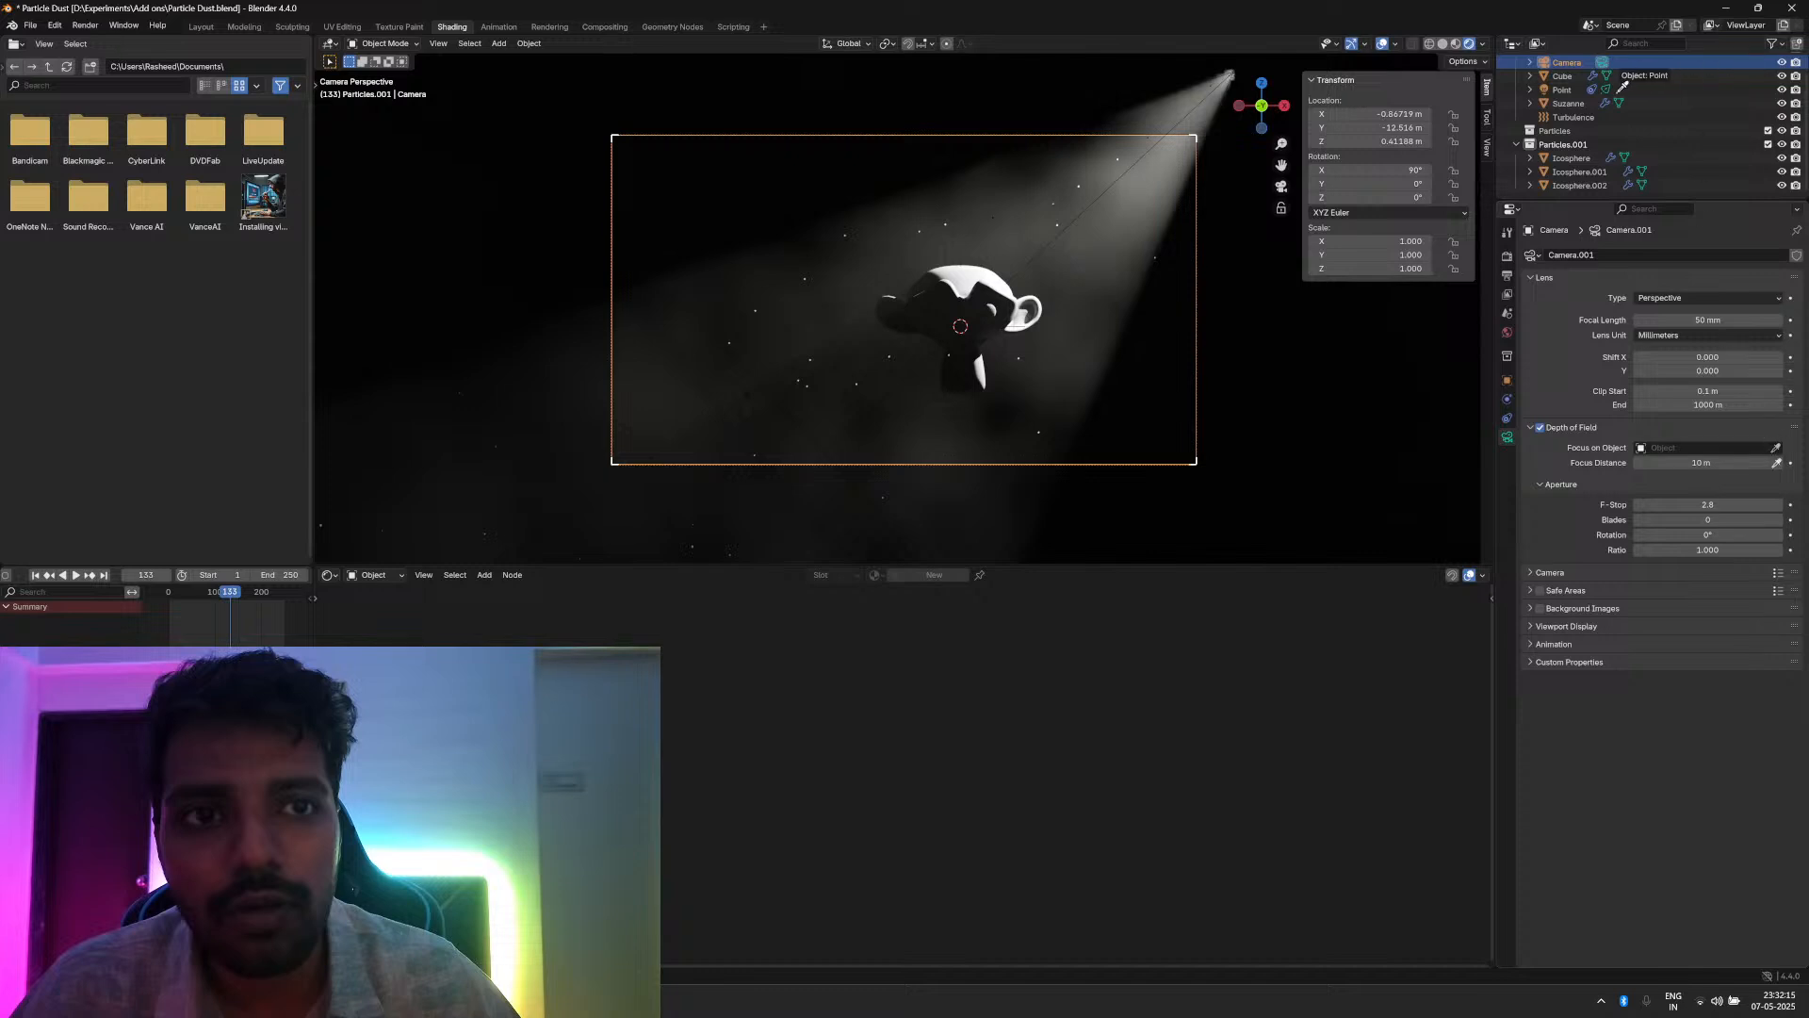
{"action": "left_click", "coordinate": [1568, 103]}
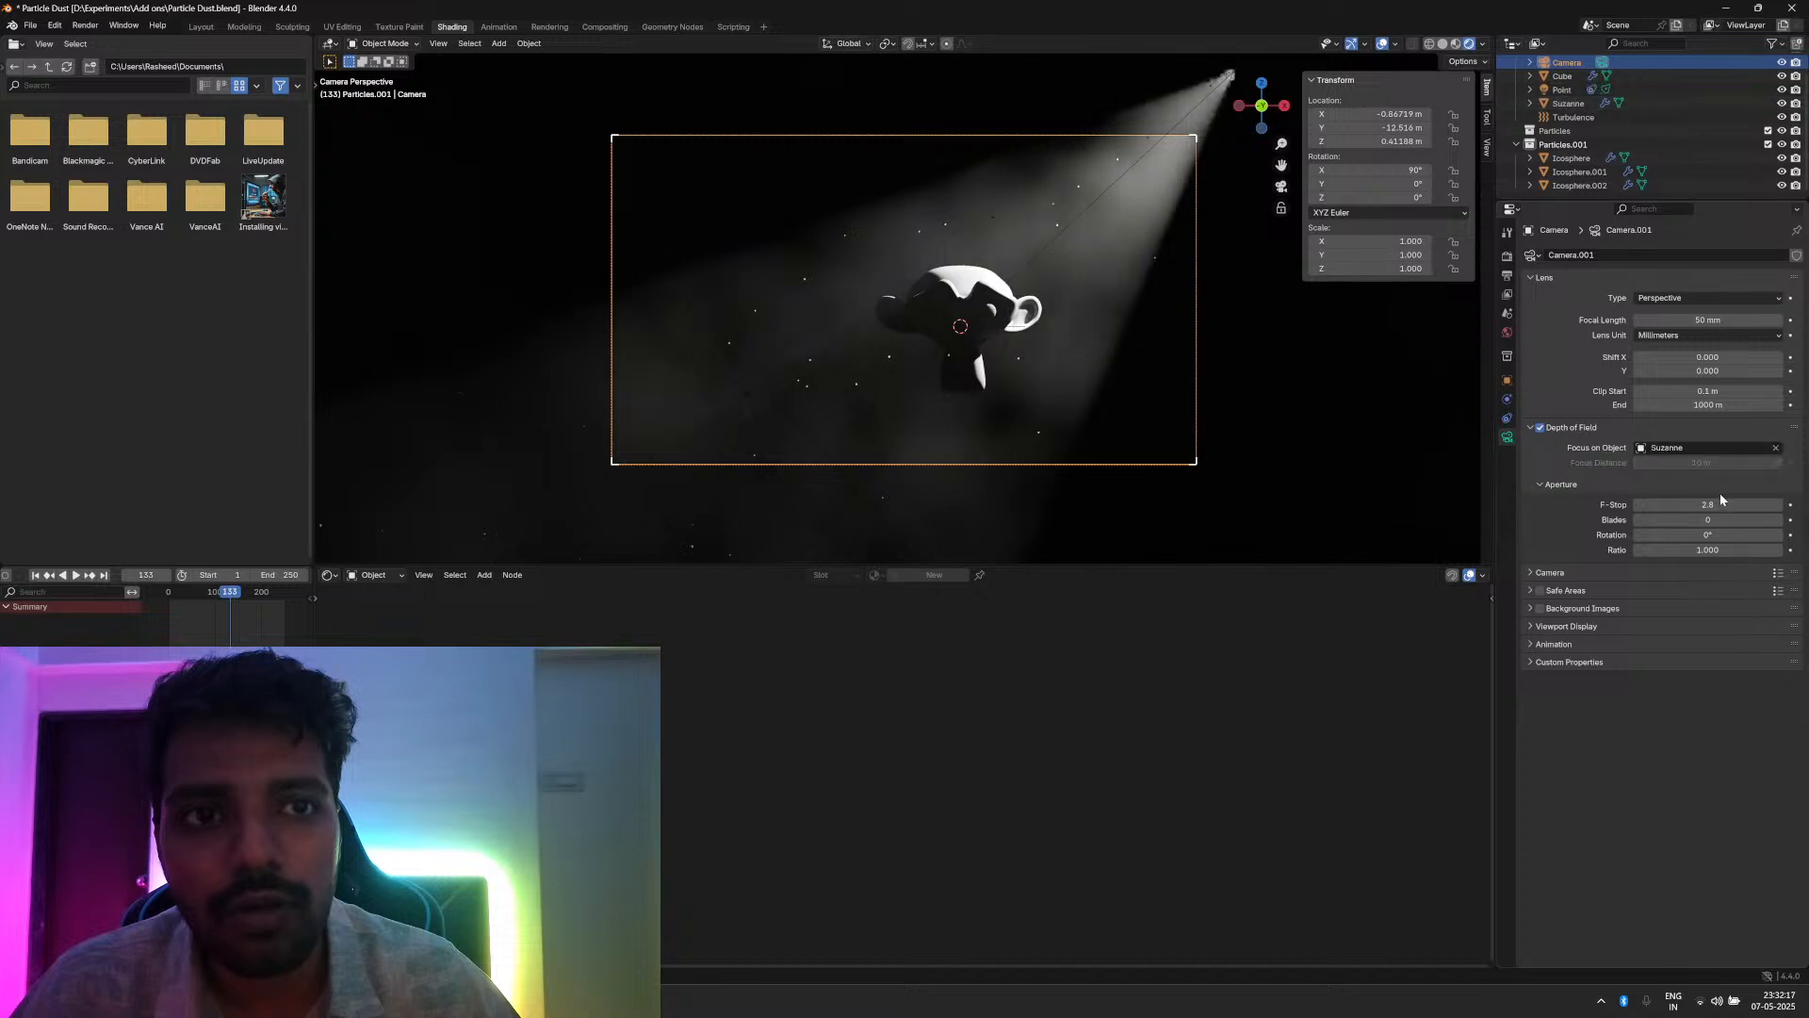
Step: Set the camera's F-Stop to 0.1 and inspect the blur on the dust particles
{"action": "left_click_drag", "start_coordinate": [1720, 504], "coordinate": [1639, 504]}
{"action": "scroll", "coordinate": [1246, 381], "scroll_direction": "up", "scroll_amount": 2}
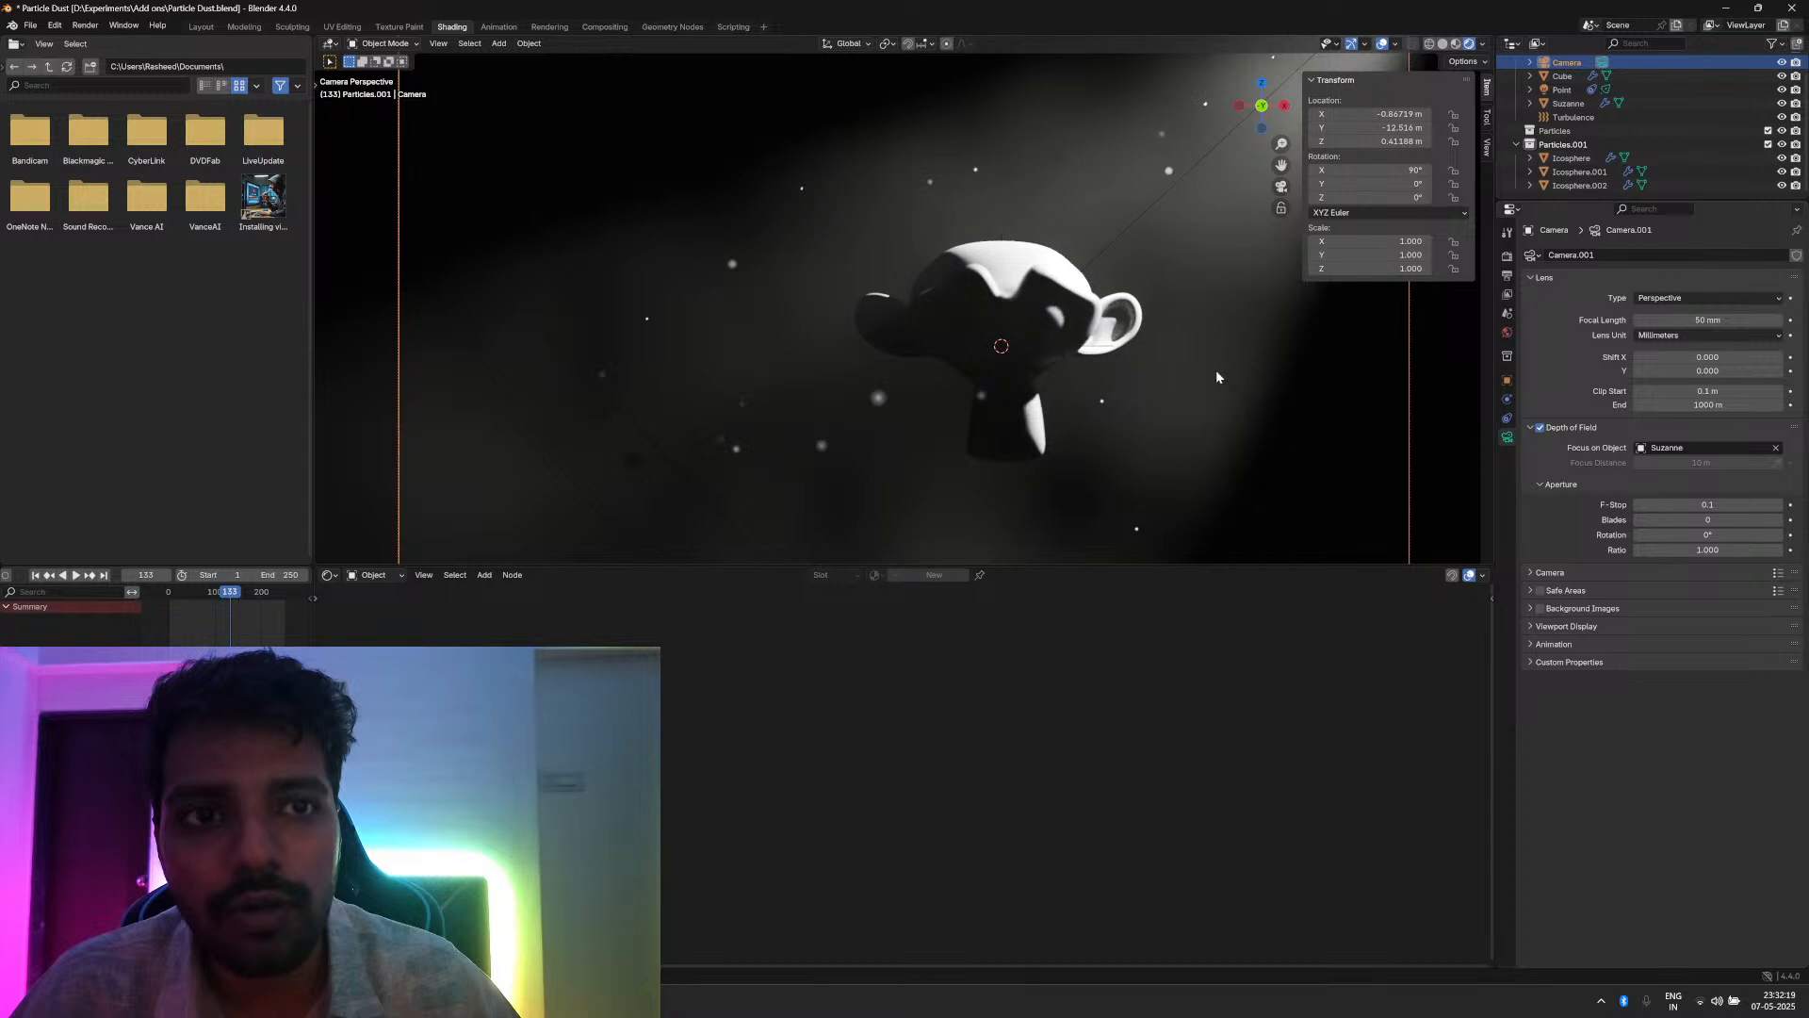
{"action": "scroll", "coordinate": [1214, 371], "scroll_direction": "up", "scroll_amount": 4}
{"action": "scroll", "coordinate": [1184, 295], "scroll_direction": "down", "scroll_amount": 3}
{"action": "scroll", "coordinate": [1126, 359], "scroll_direction": "up", "scroll_amount": 2}
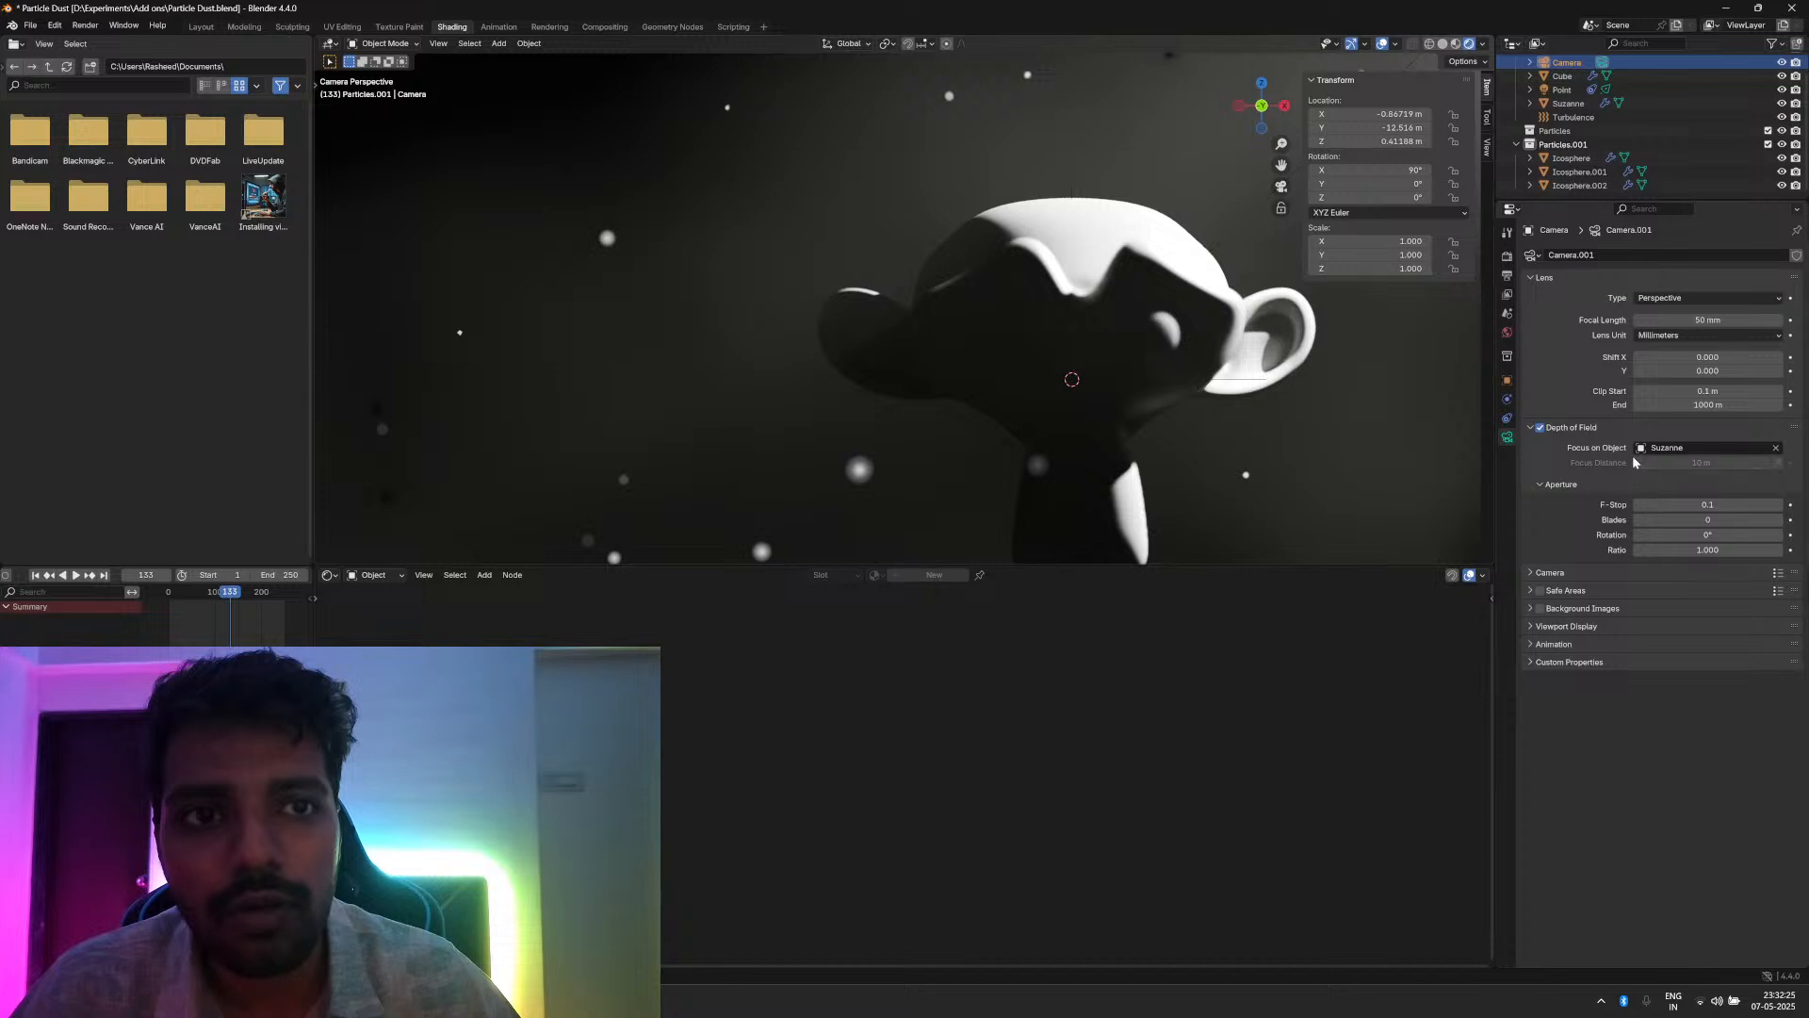
Step: Clear the camera's focus object and set the Focus Distance to about 12.13 m
{"action": "left_click", "coordinate": [1775, 447]}
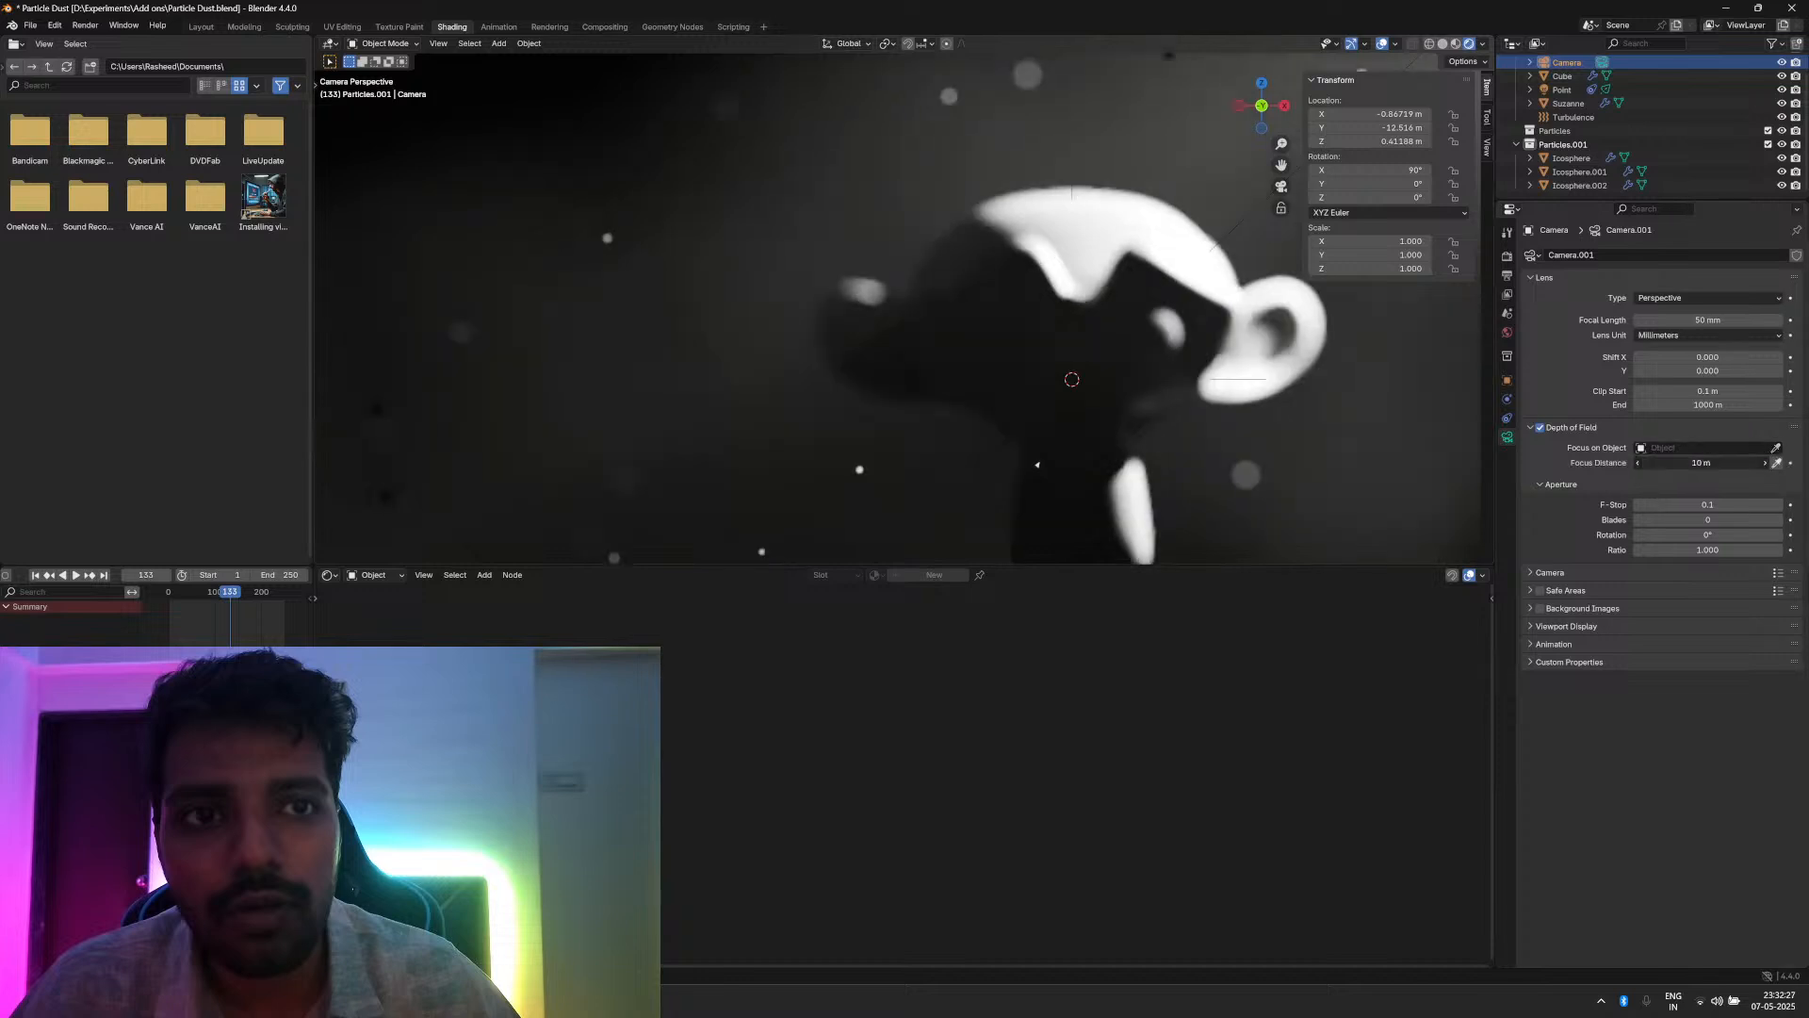
{"action": "left_click", "coordinate": [1036, 464]}
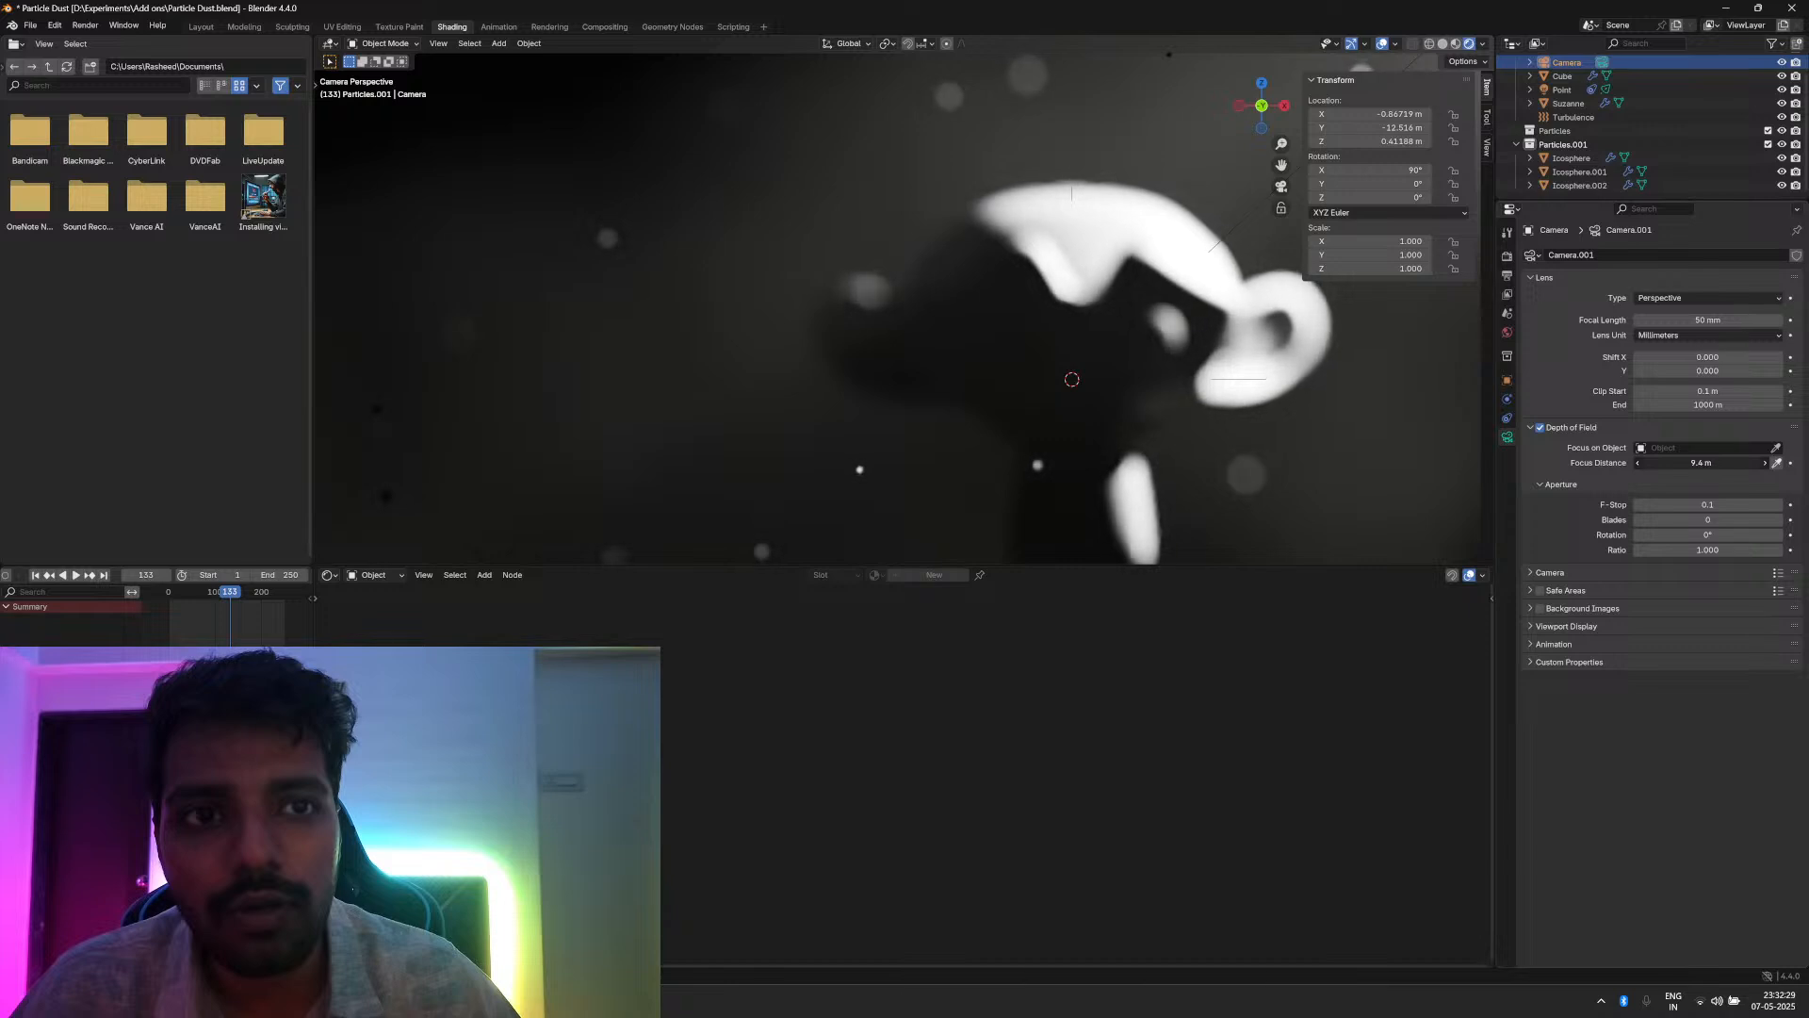
{"action": "left_click_drag", "start_coordinate": [1701, 462], "coordinate": [1794, 463]}
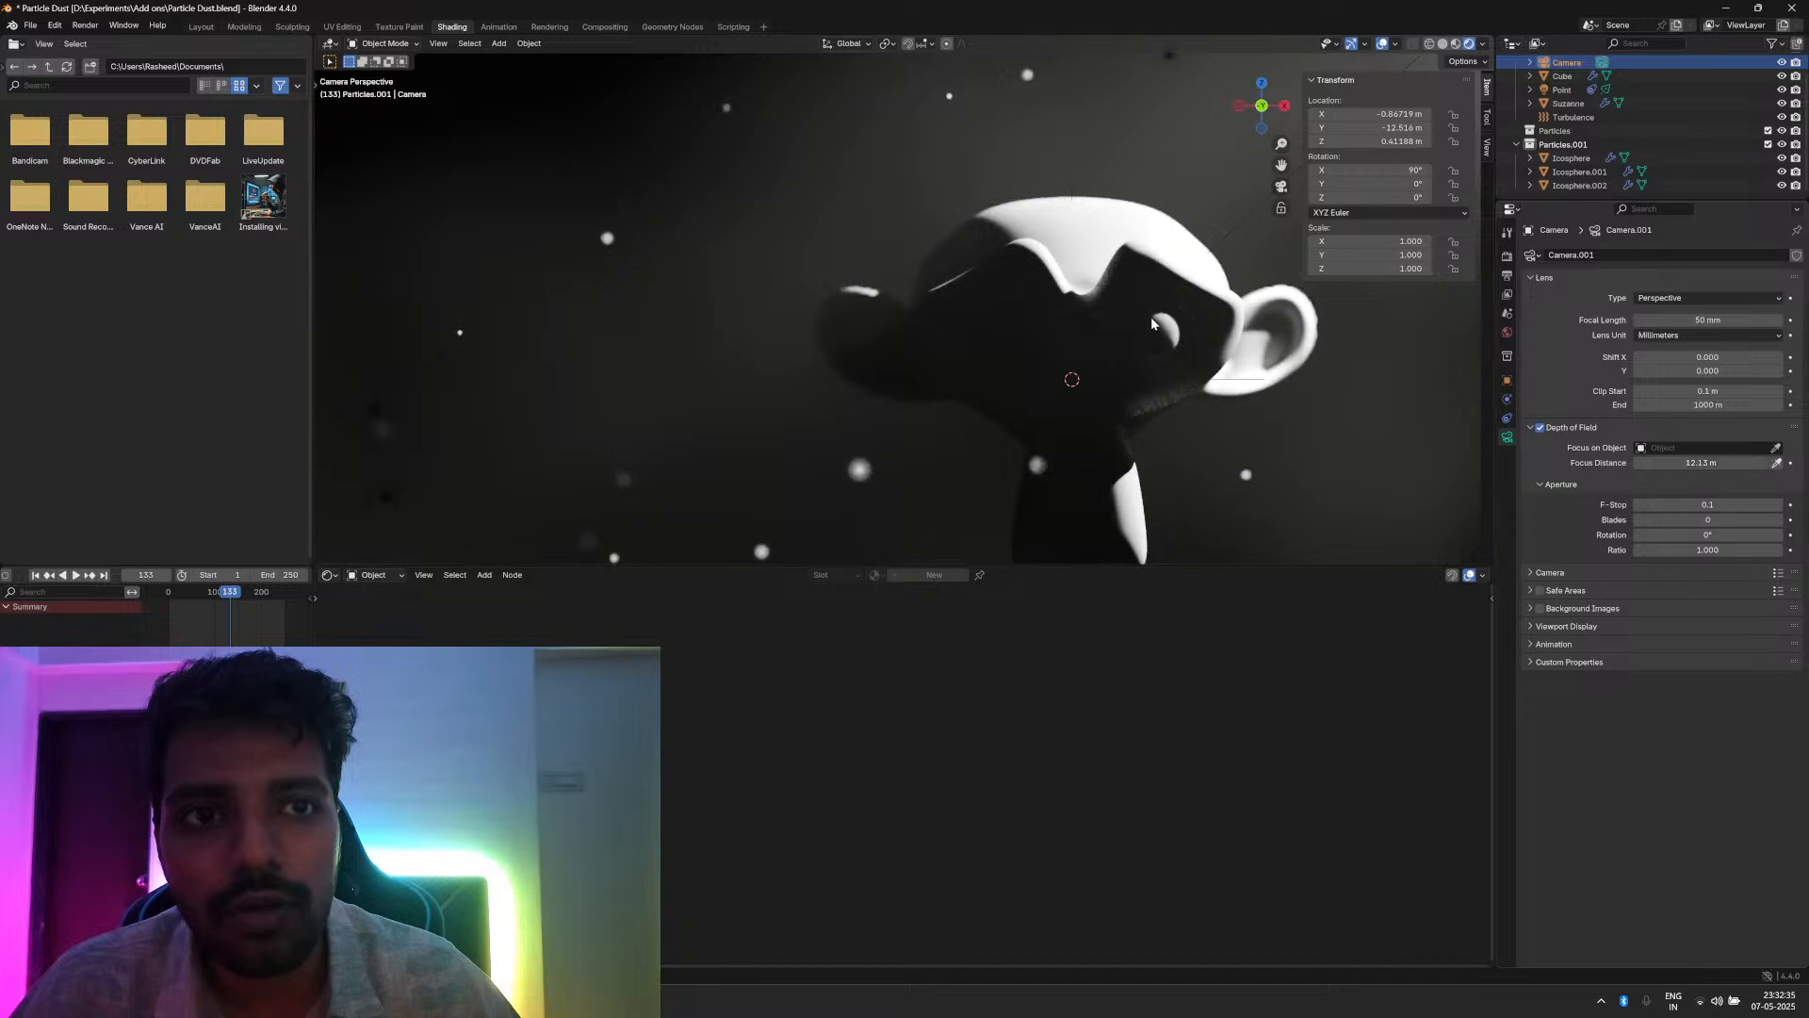
Step: Fit the camera frame in view and play the animation to check the drifting, defocused dust particles
{"action": "key", "text": "Home"}
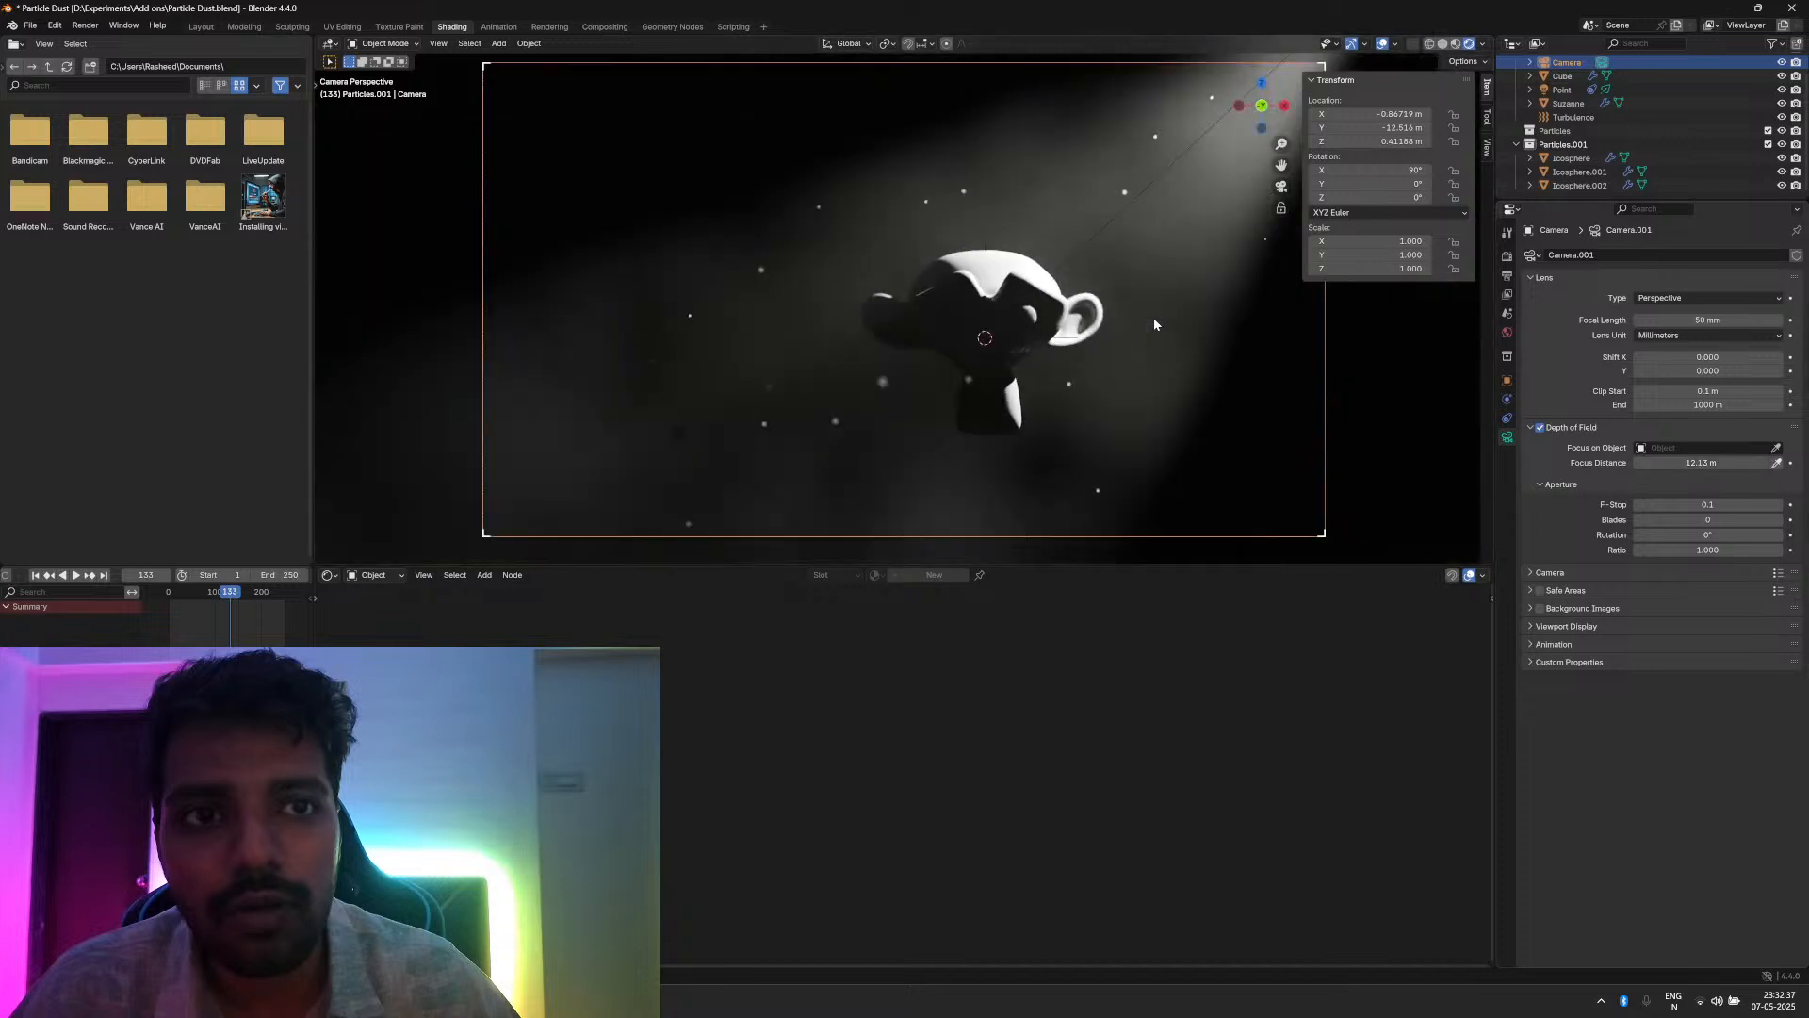
{"action": "key", "text": "space"}
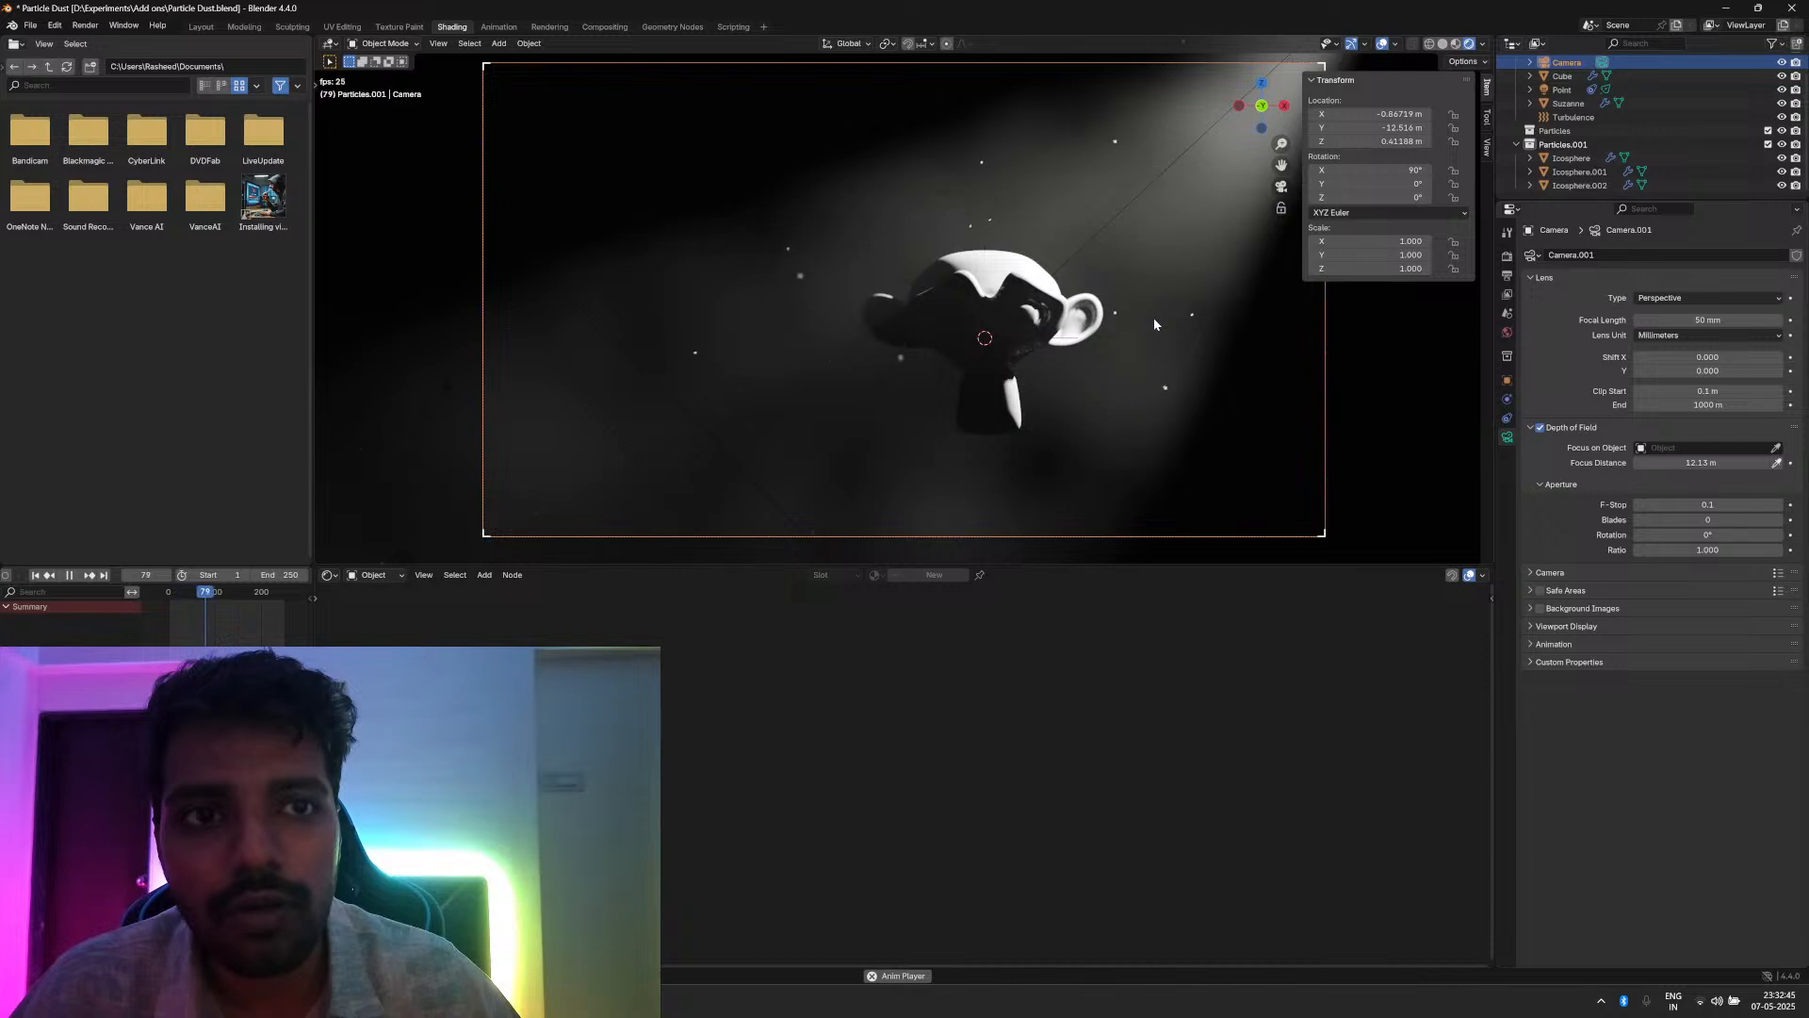
{"action": "scroll", "coordinate": [1042, 372], "scroll_direction": "down", "scroll_amount": 1}
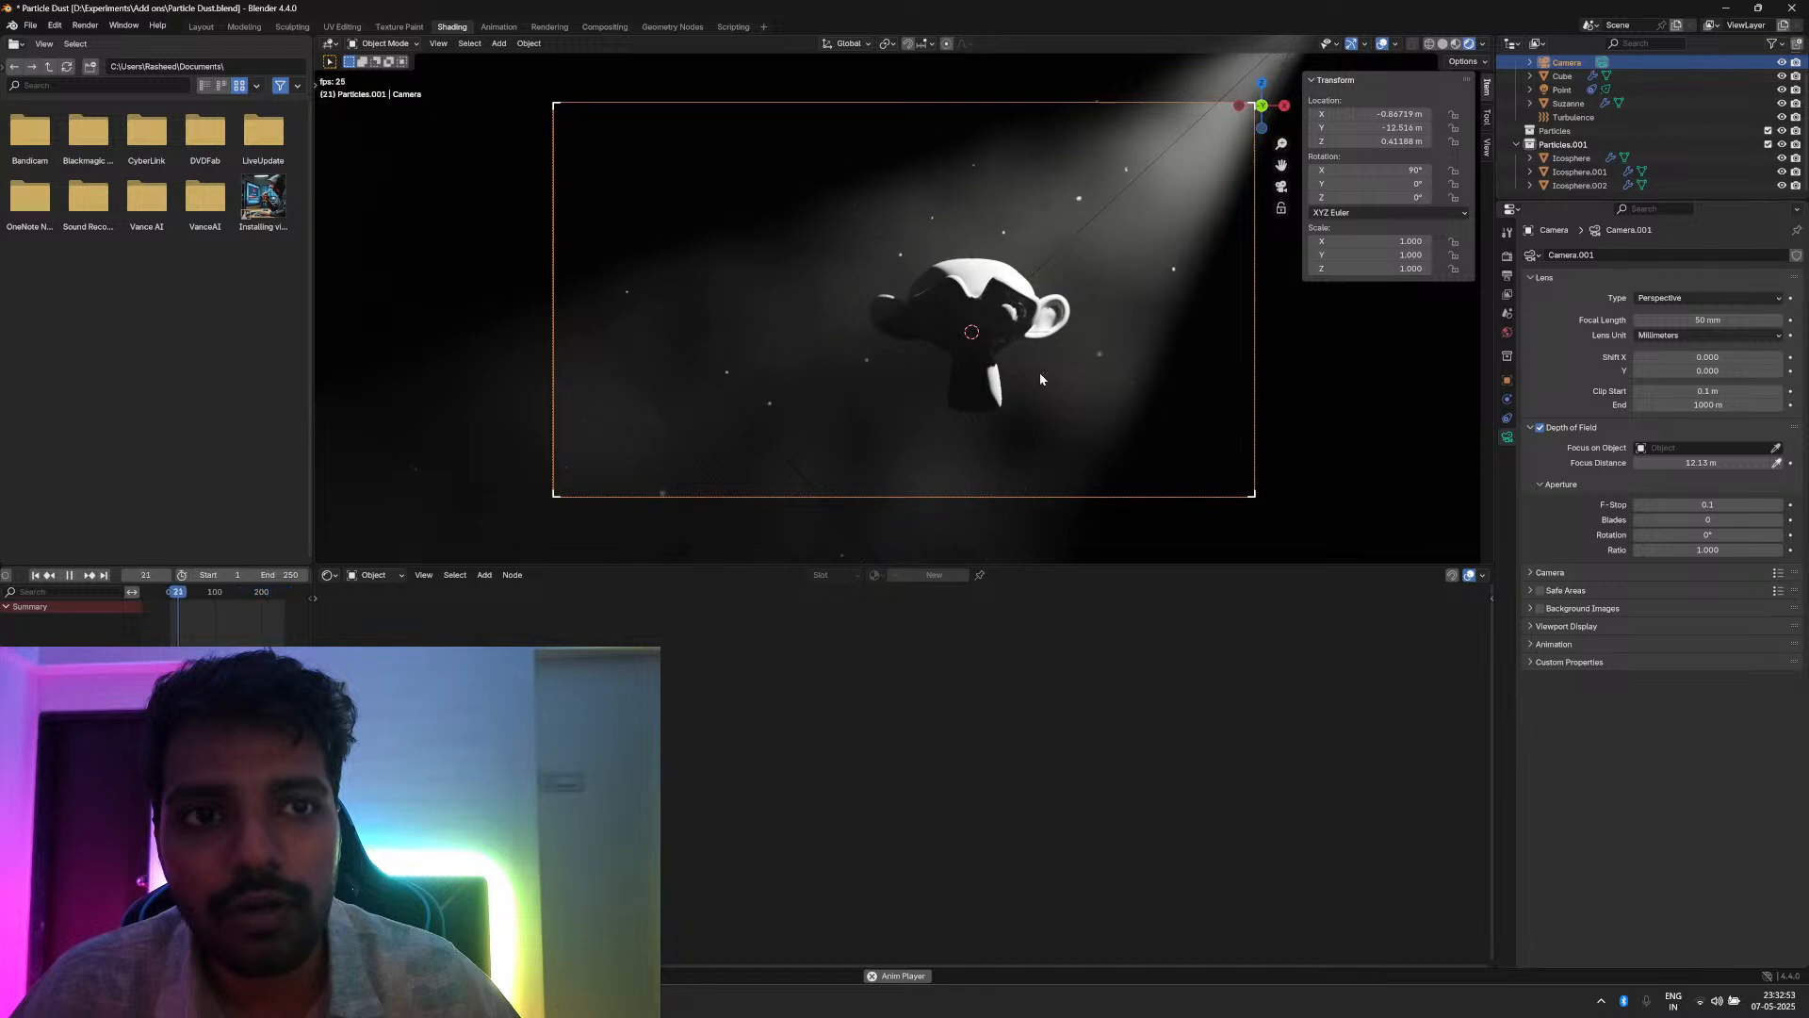
{"action": "key", "text": "space"}
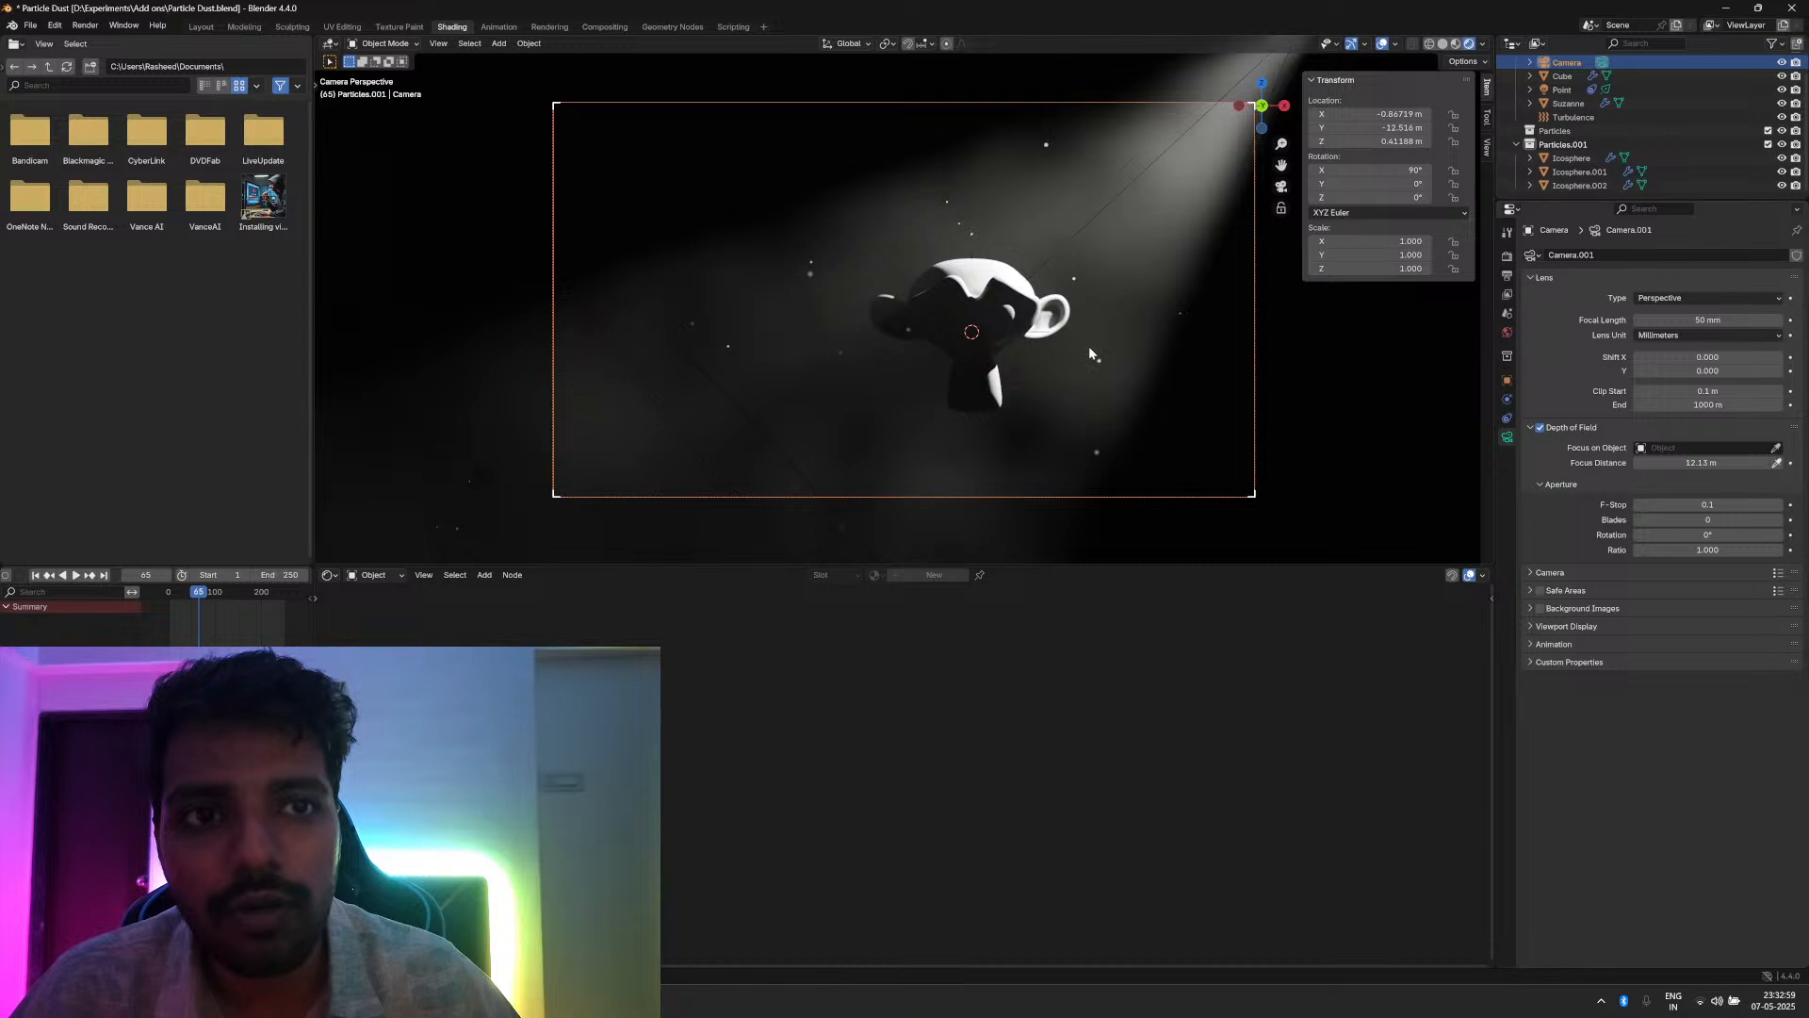
Step: Set the render Scale Randomness of the cube's DustParticles system to 1.000 and inspect the particles around the monkey head
{"action": "left_click", "coordinate": [1508, 274]}
{"action": "left_click", "coordinate": [1508, 257]}
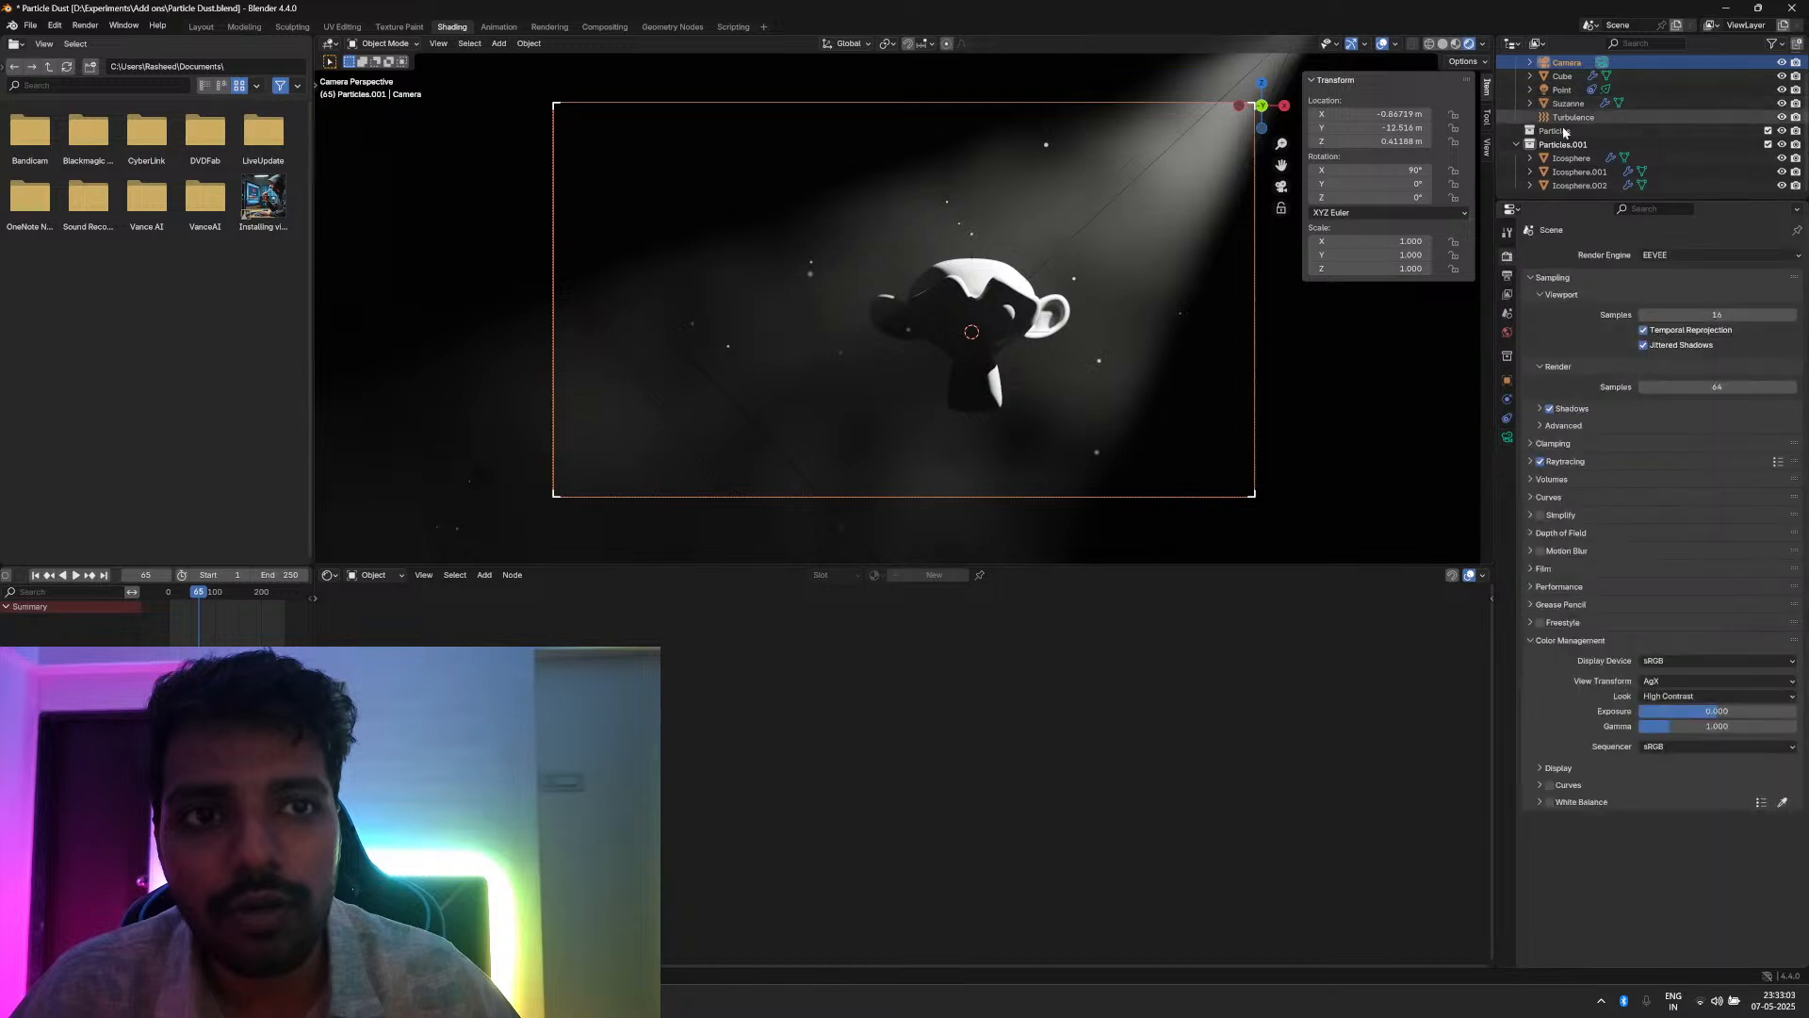
{"action": "left_click", "coordinate": [1562, 76]}
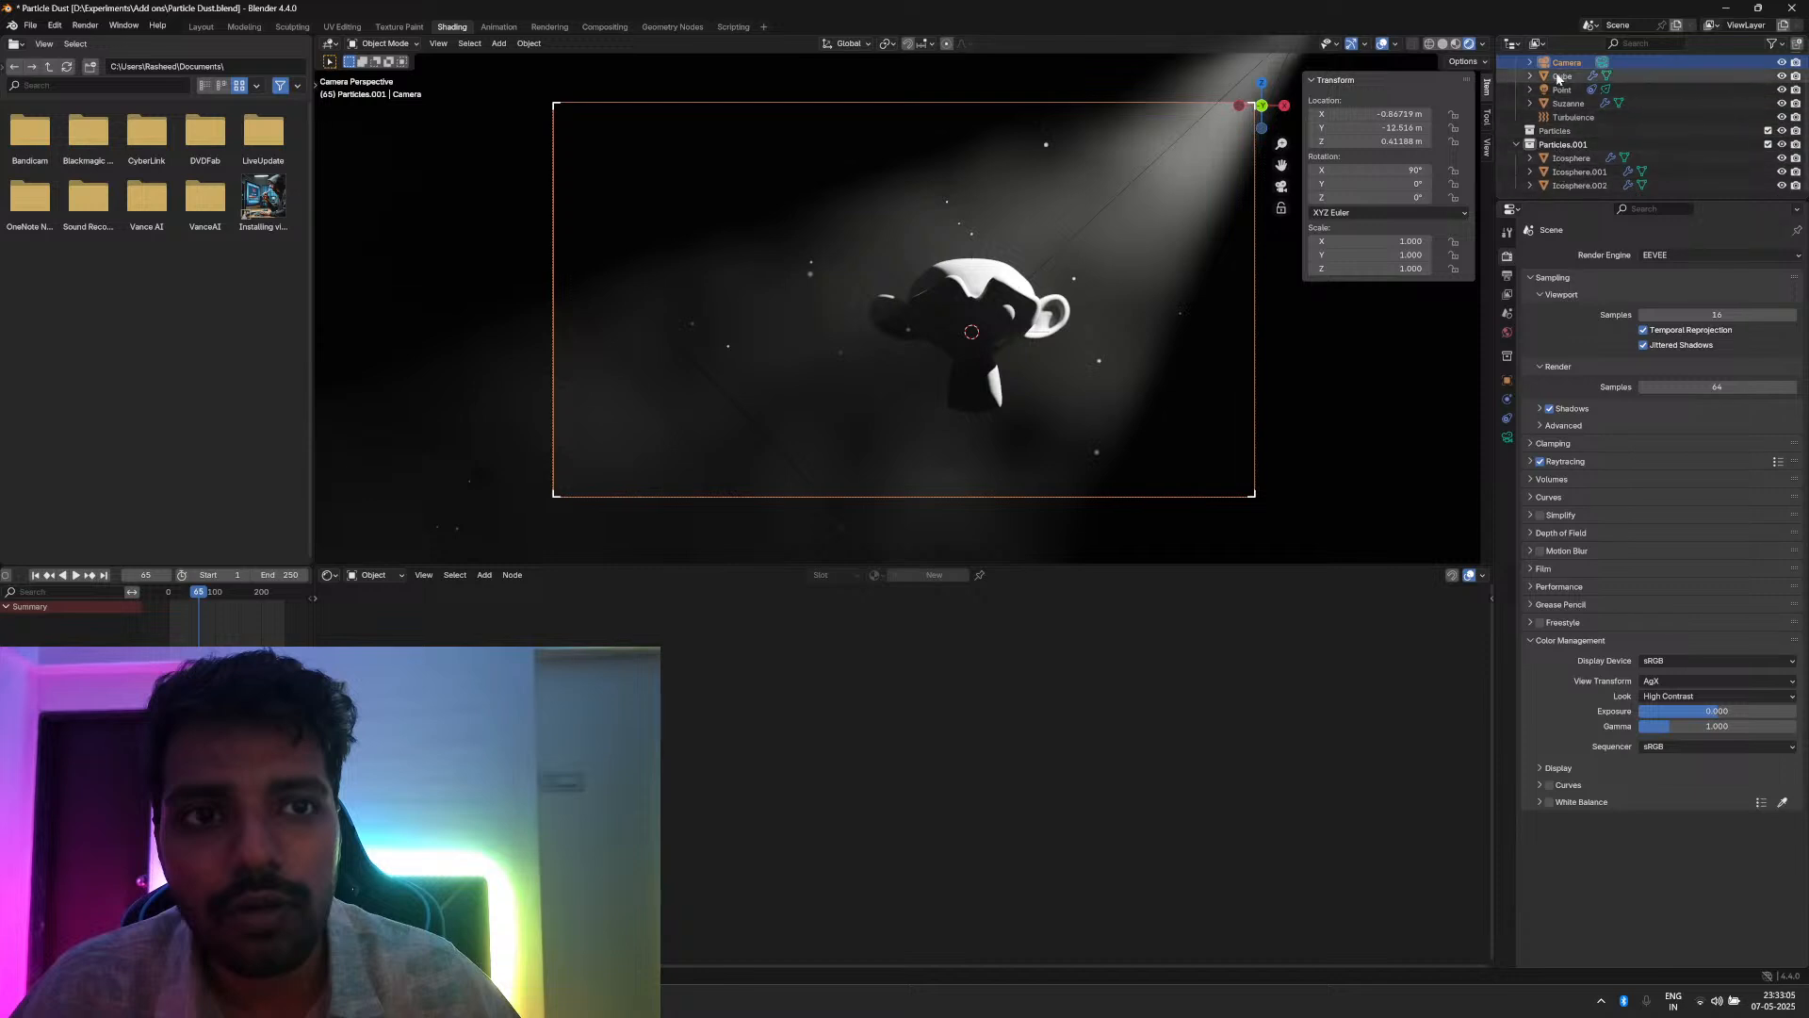
{"action": "left_click", "coordinate": [1508, 420]}
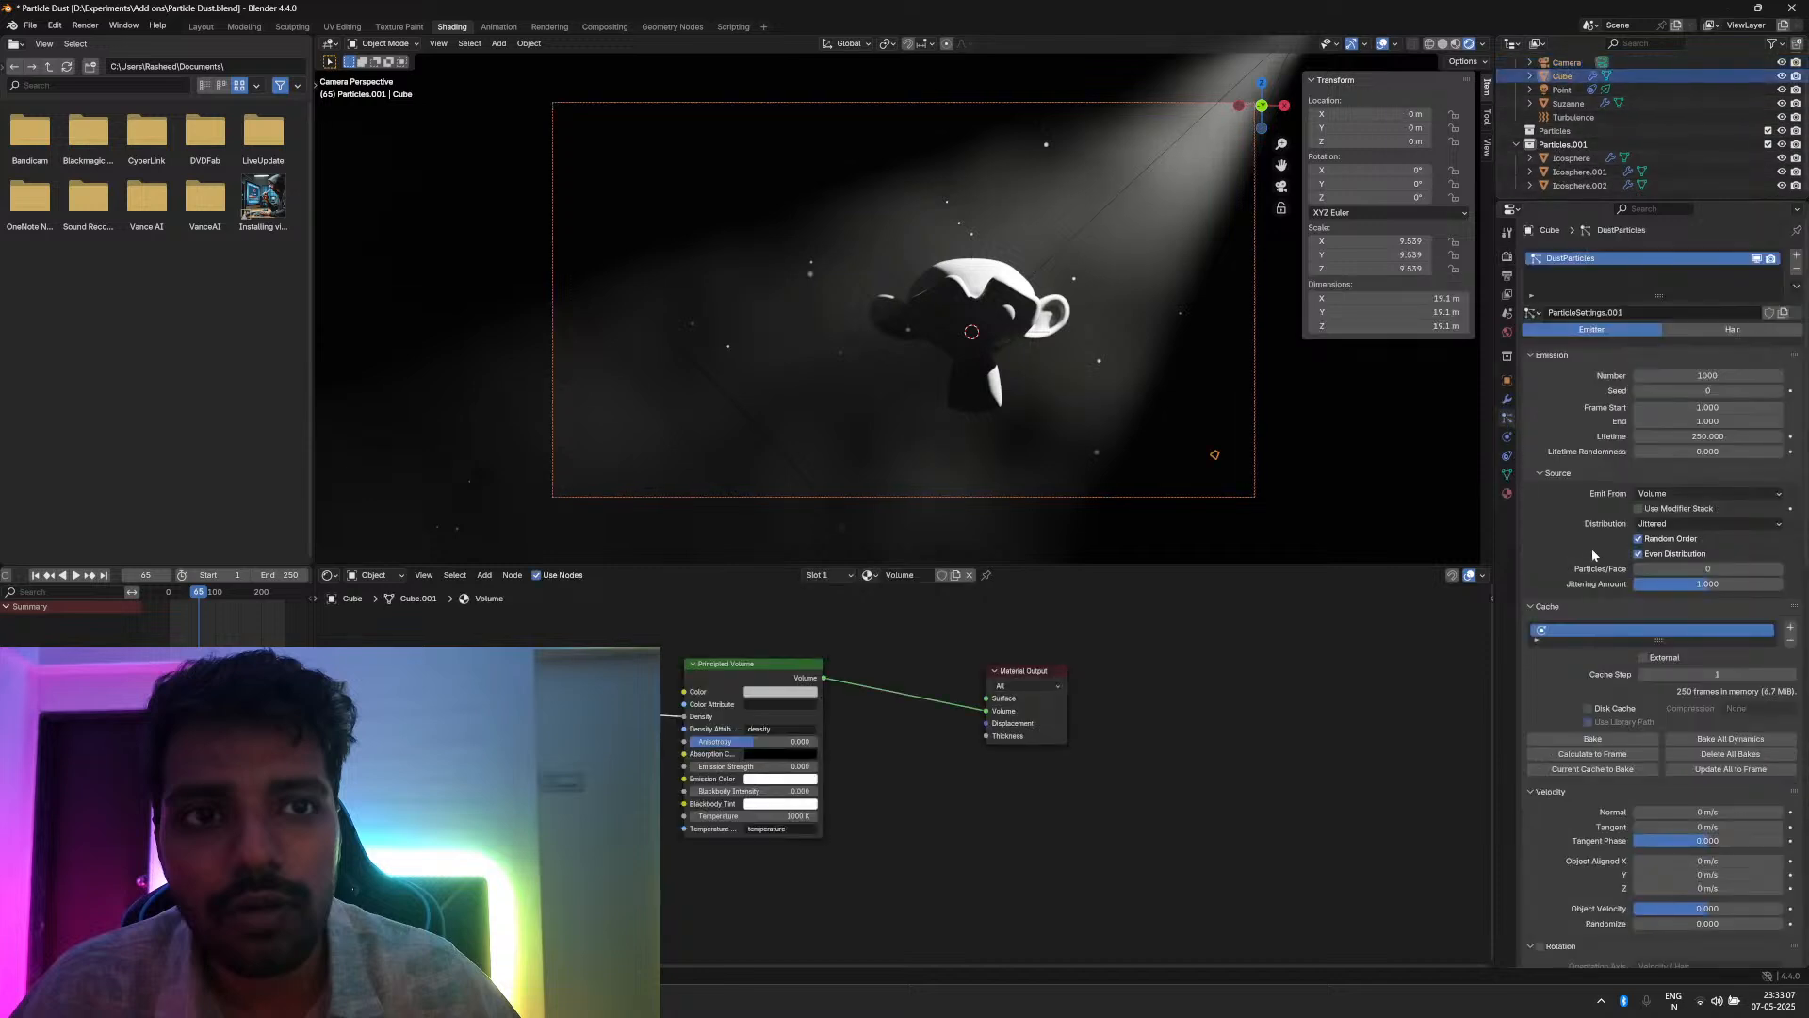
{"action": "scroll", "coordinate": [1550, 745], "scroll_direction": "down", "scroll_amount": 8}
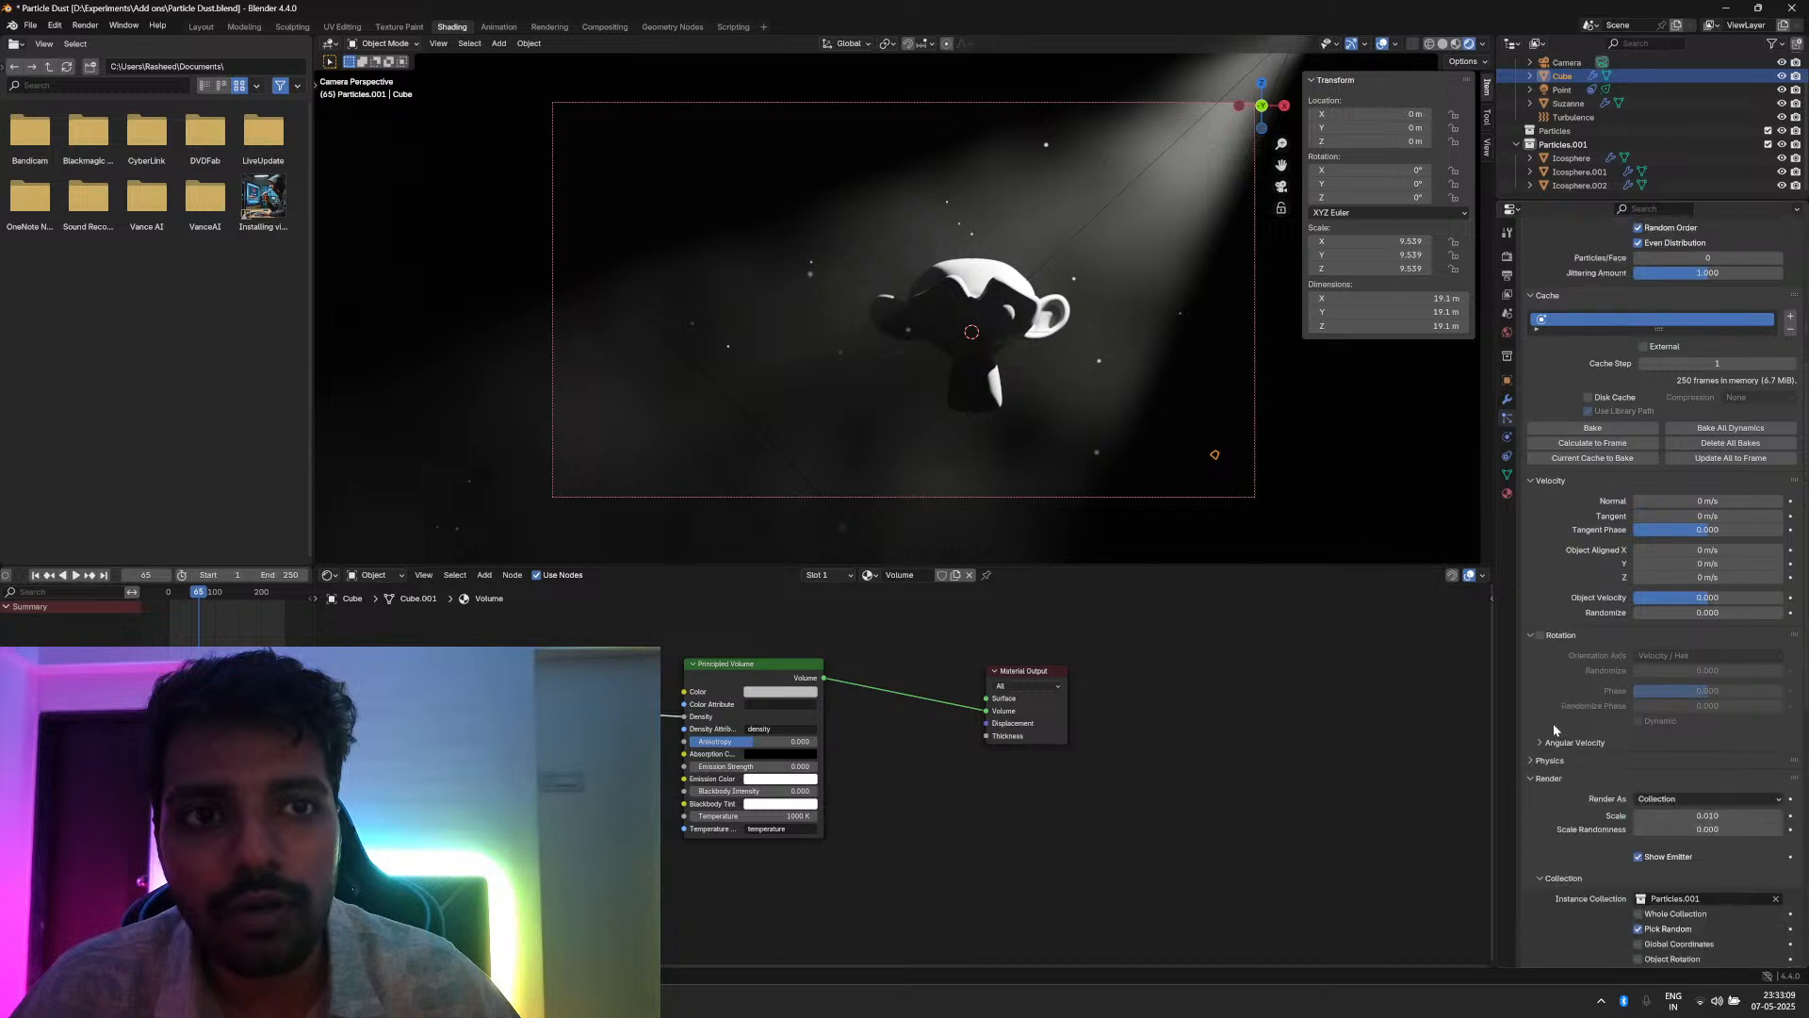
{"action": "scroll", "coordinate": [1553, 729], "scroll_direction": "down", "scroll_amount": 9}
{"action": "left_click_drag", "start_coordinate": [1684, 577], "coordinate": [1804, 578]}
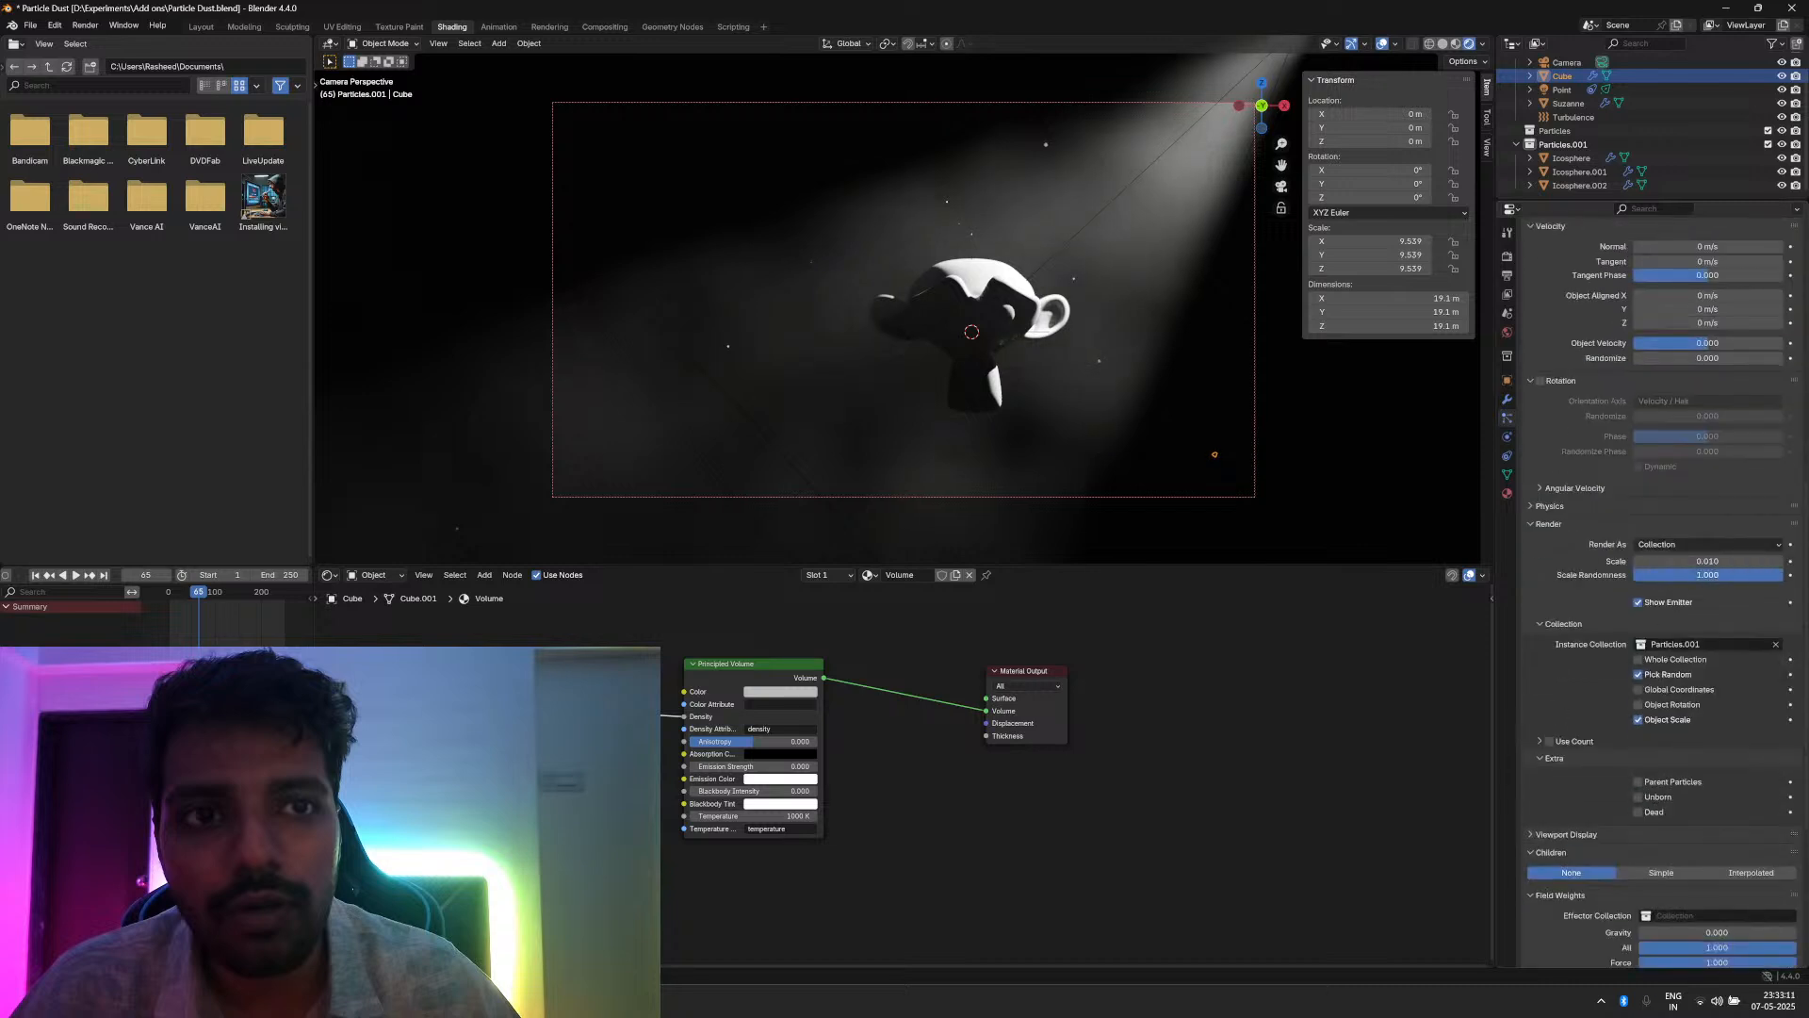
{"action": "scroll", "coordinate": [729, 392], "scroll_direction": "up", "scroll_amount": 3}
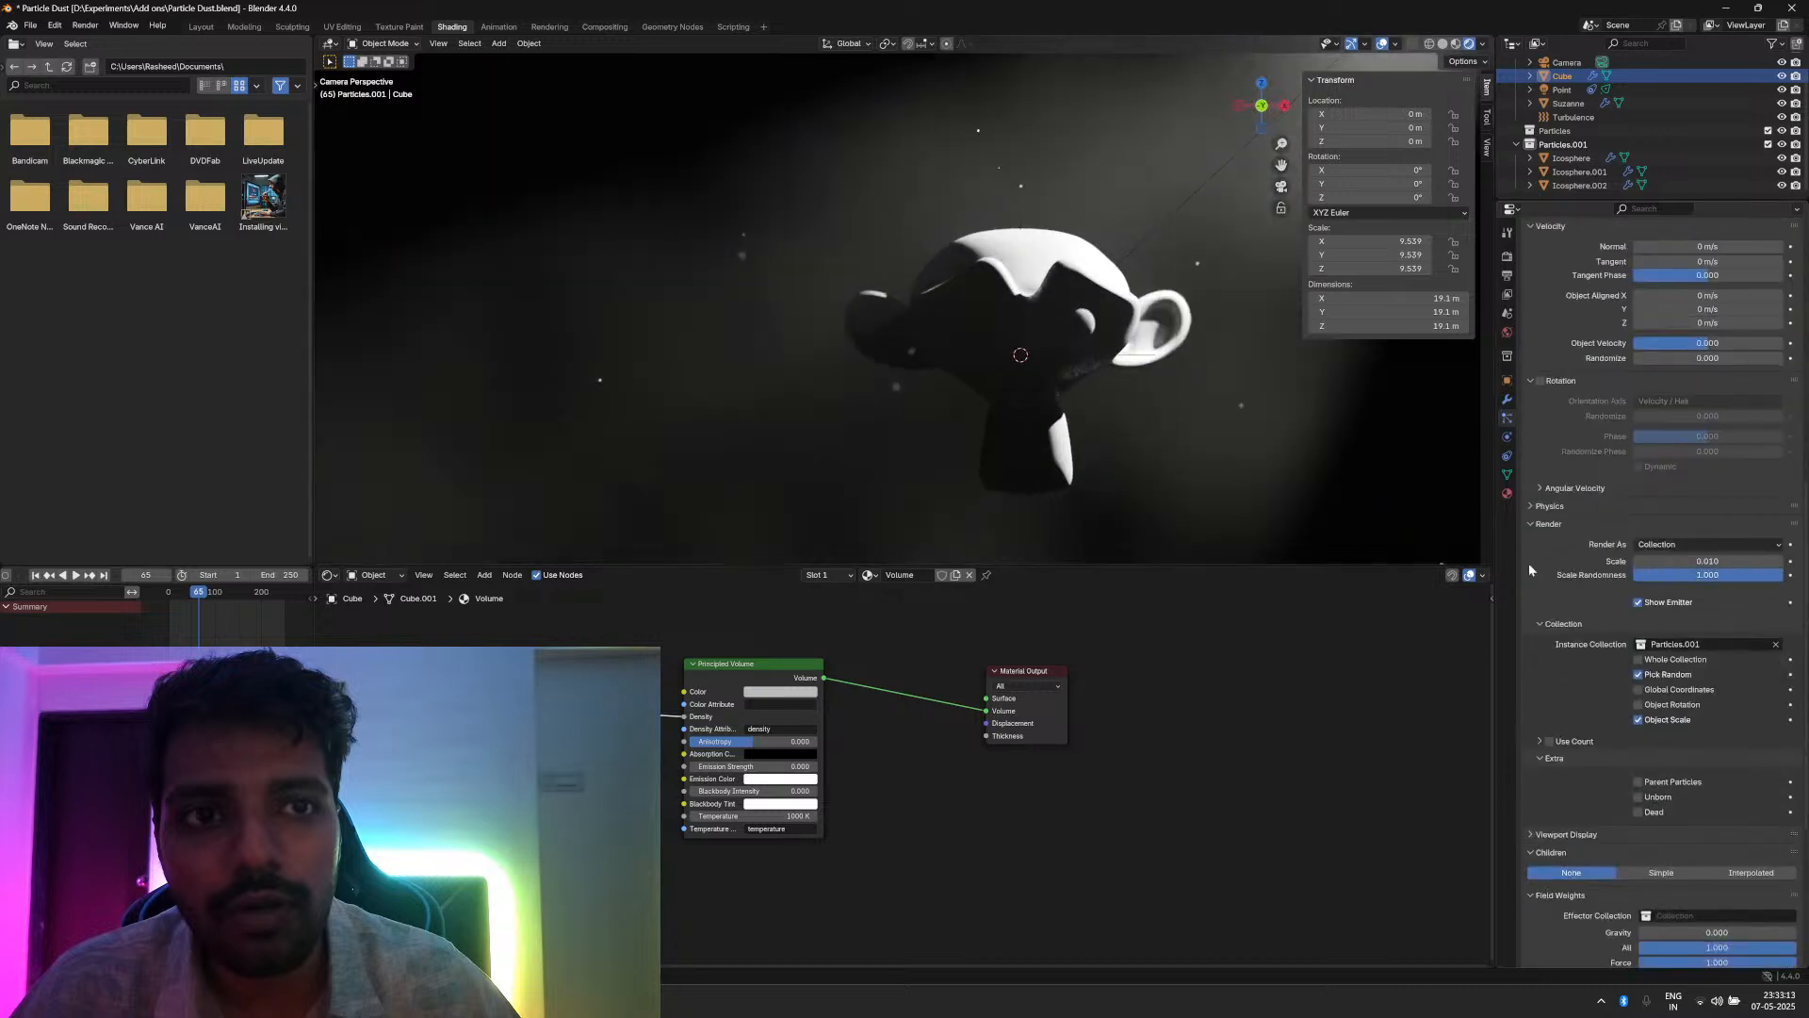
Step: Set the render Scale of the cube's dust particles to 0.009 and inspect them around the monkey head
{"action": "left_click", "coordinate": [1678, 562]}
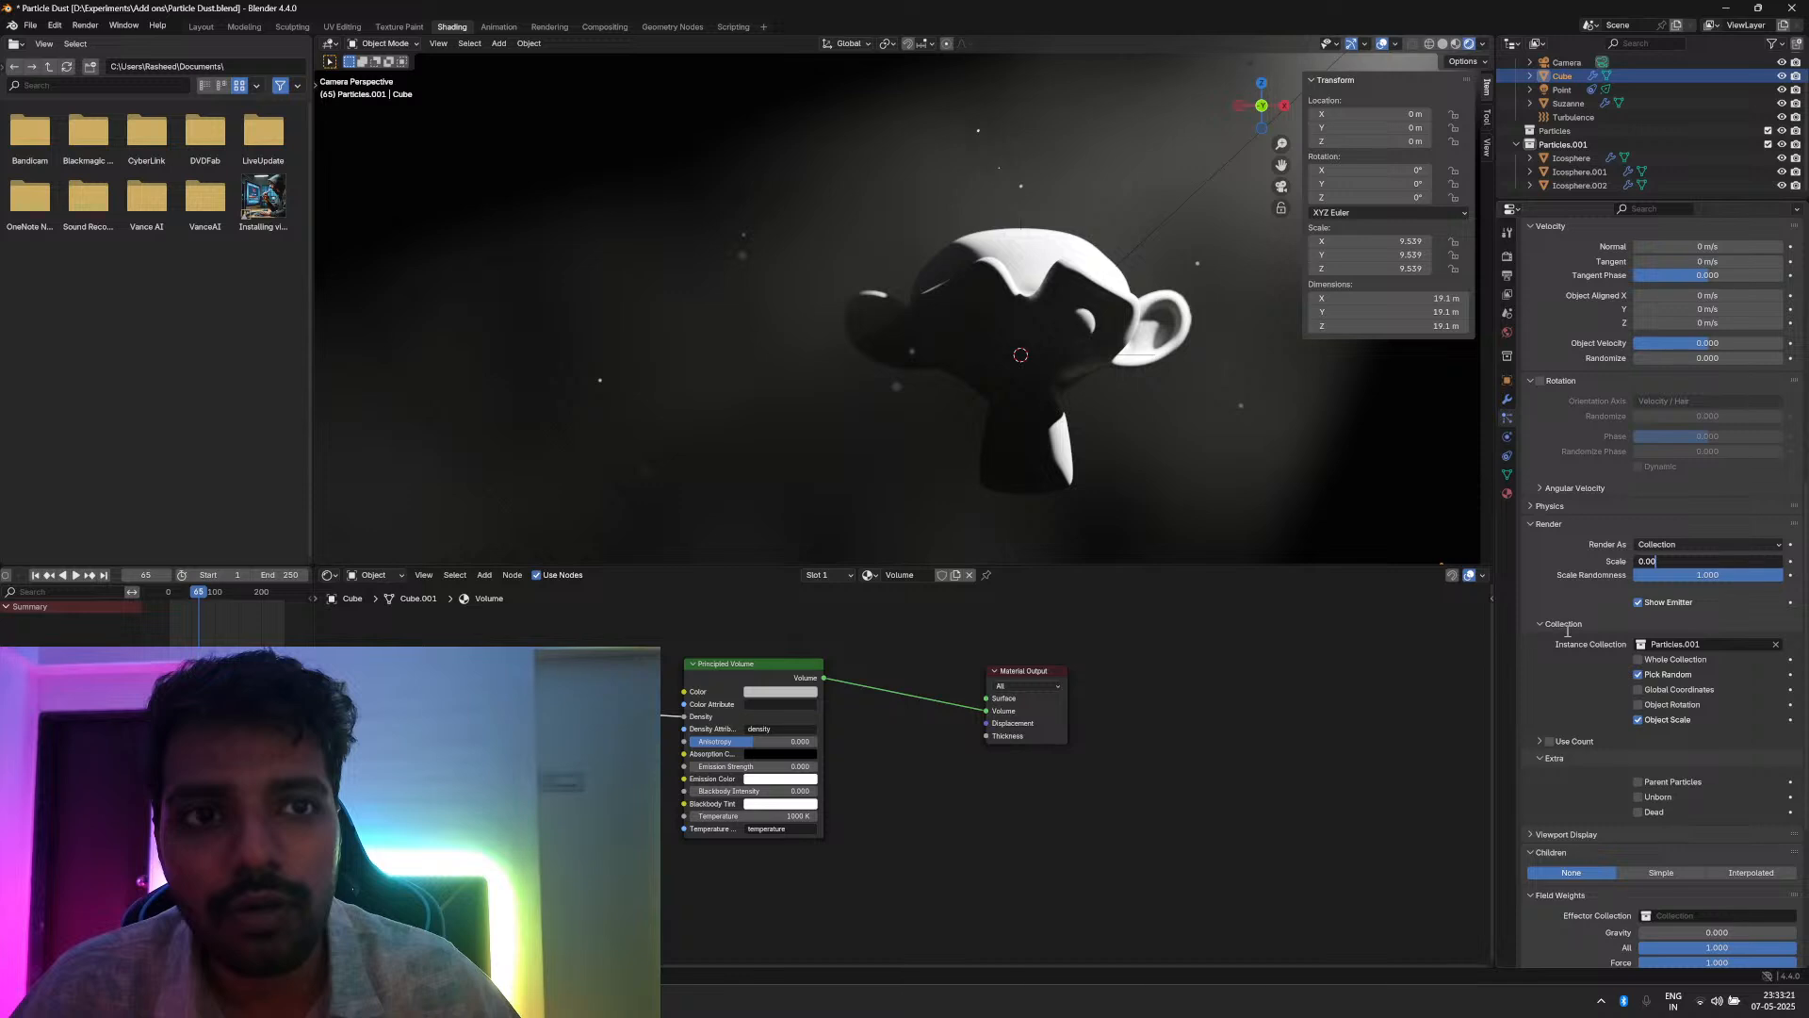
{"action": "type", "text": "0.009"}
{"action": "key", "text": "Return"}
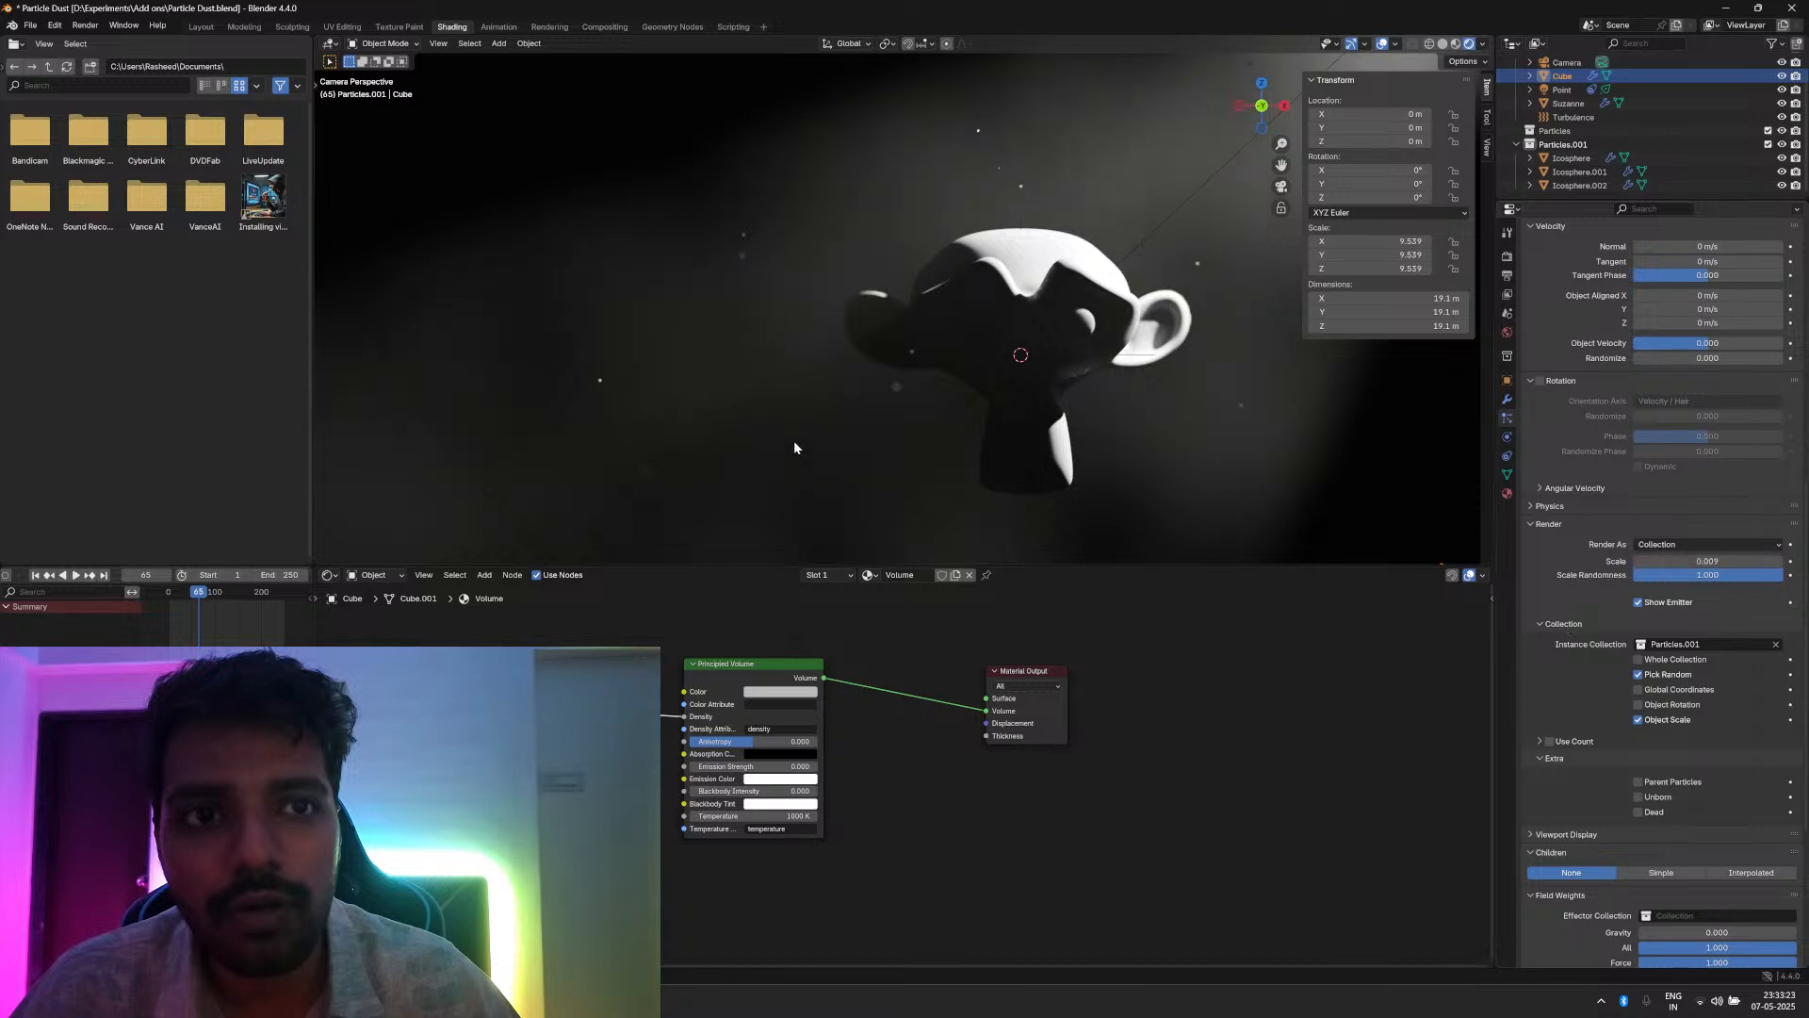
{"action": "scroll", "coordinate": [829, 372], "scroll_direction": "down", "scroll_amount": 3}
{"action": "scroll", "coordinate": [829, 371], "scroll_direction": "up", "scroll_amount": 2}
Step: Set the dust emission Number to 3000 and play the animation from the first frame to check the particles
{"action": "scroll", "coordinate": [1678, 322], "scroll_direction": "up", "scroll_amount": 5}
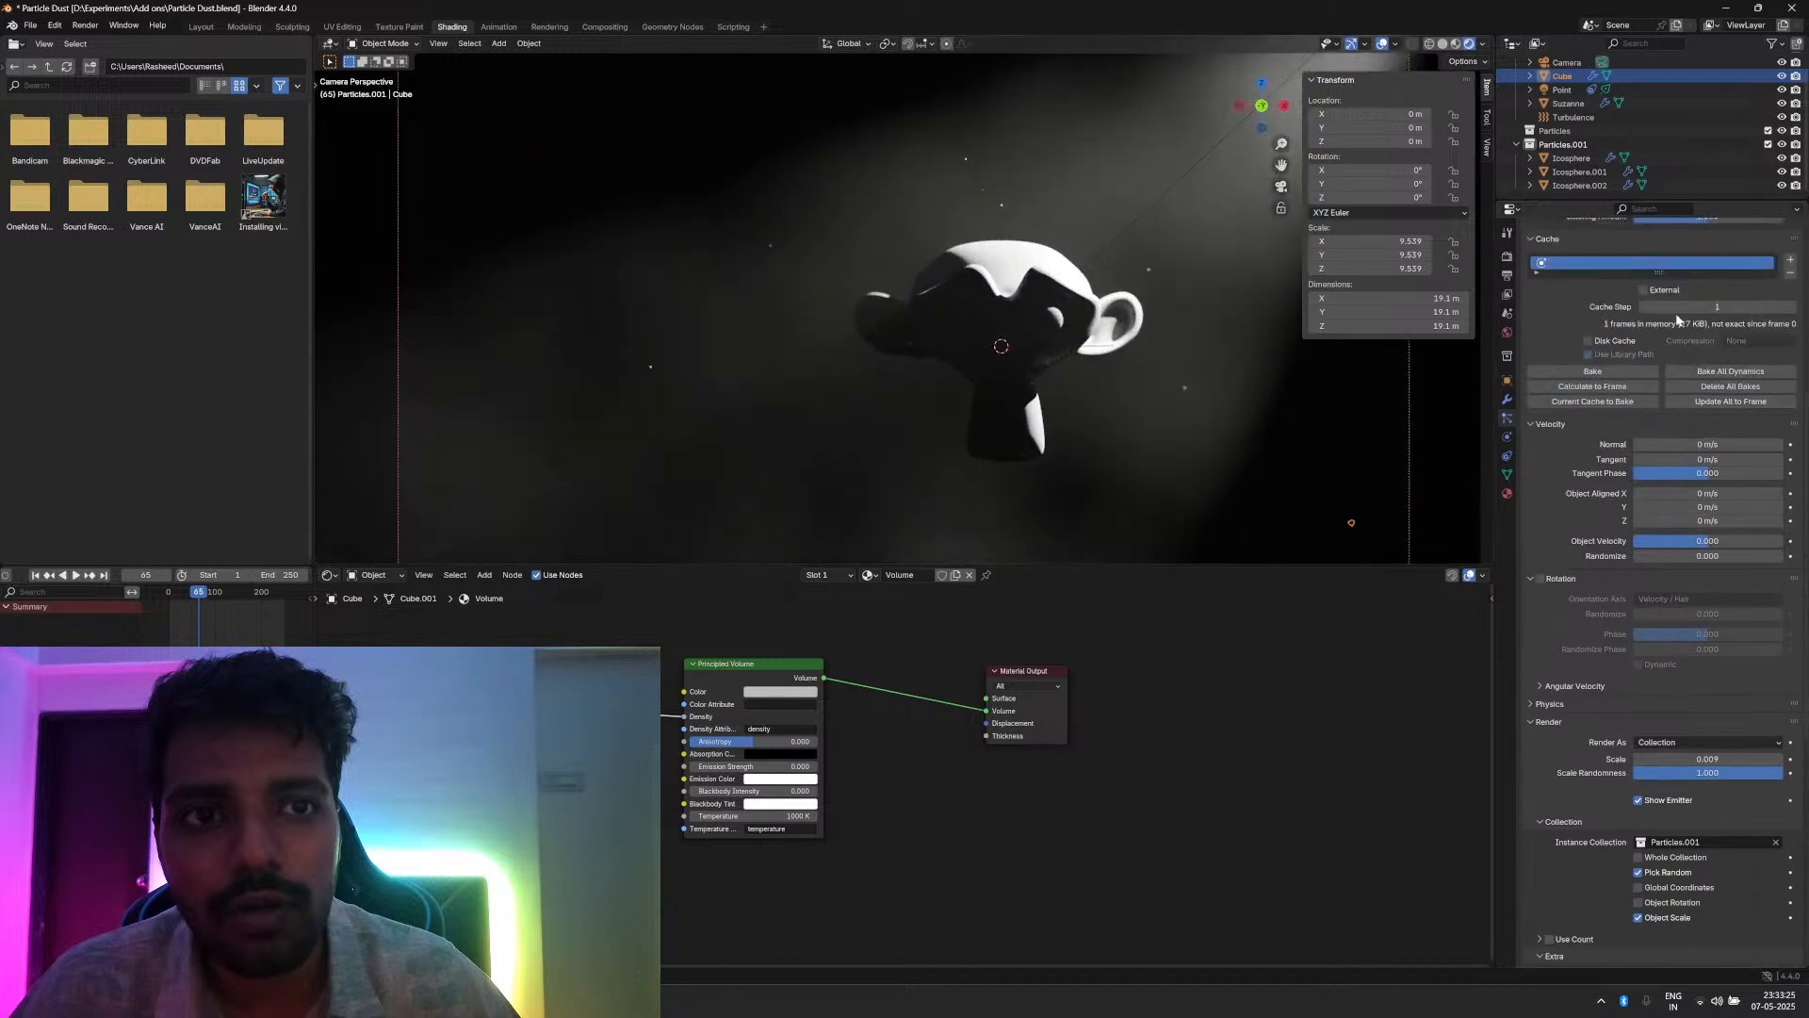
{"action": "scroll", "coordinate": [1678, 321], "scroll_direction": "up", "scroll_amount": 6}
{"action": "left_click", "coordinate": [1713, 297]}
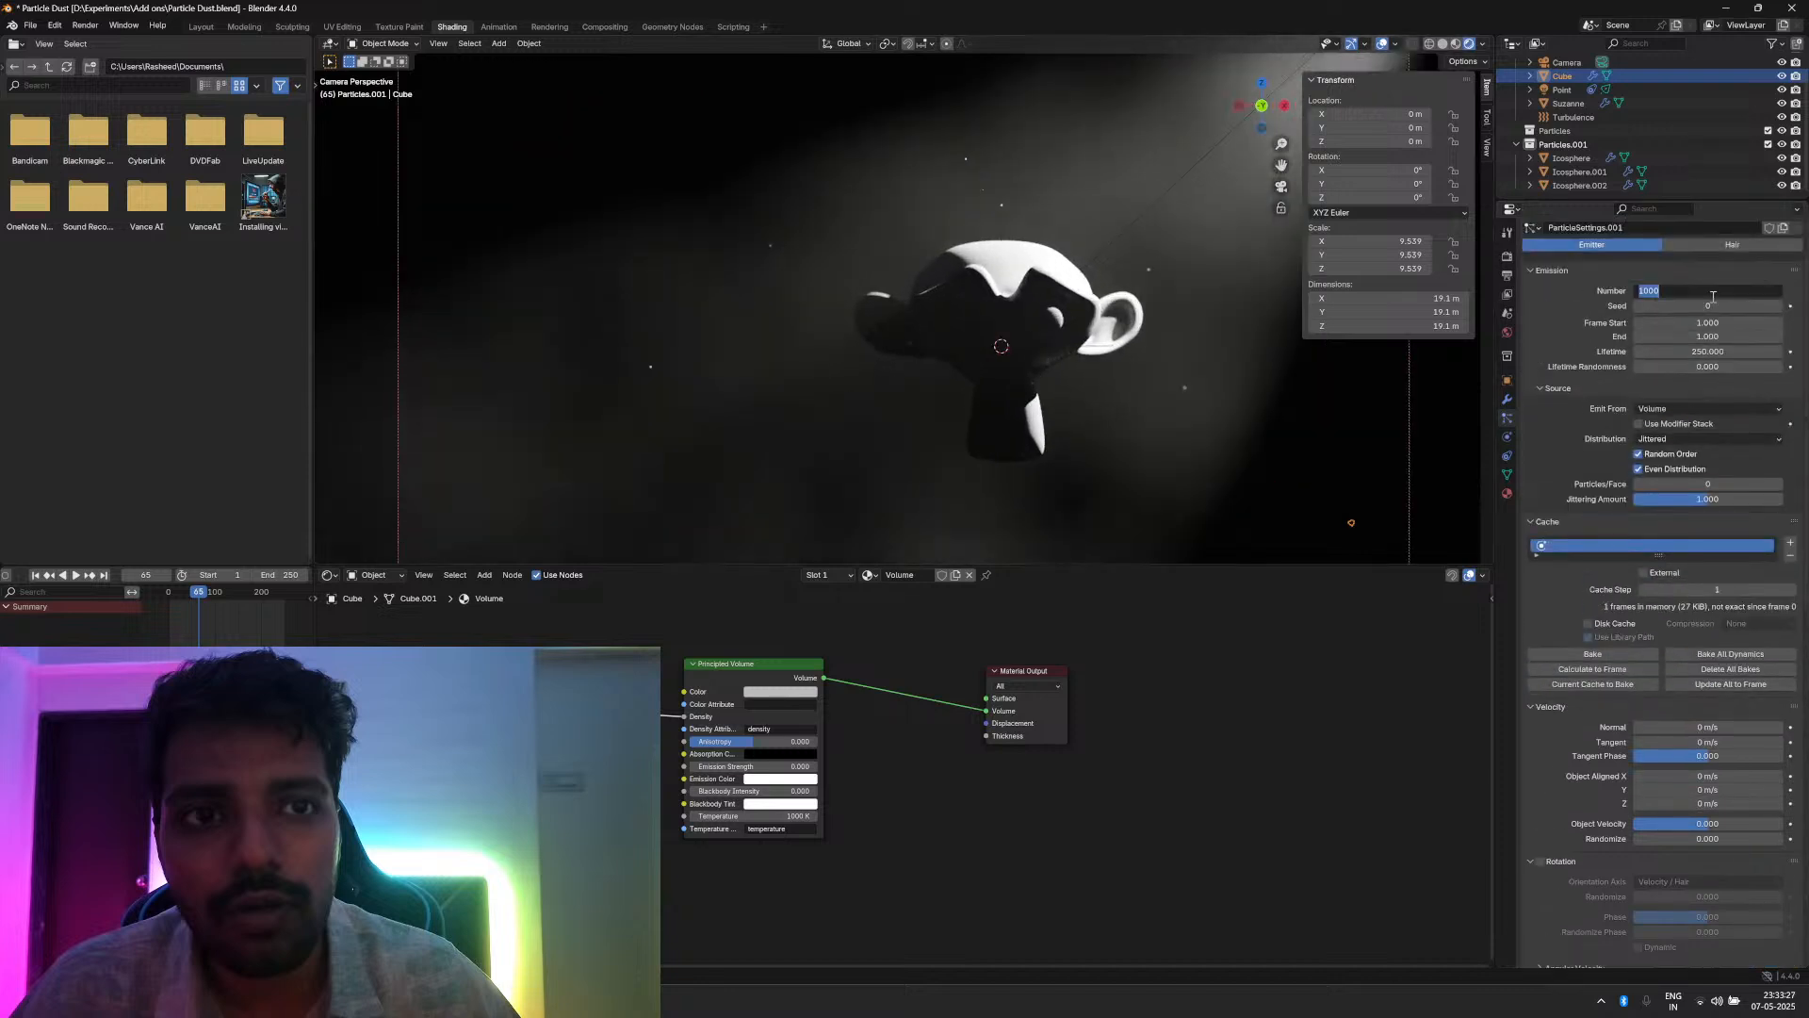
{"action": "type", "text": "3000"}
{"action": "key", "text": "Return"}
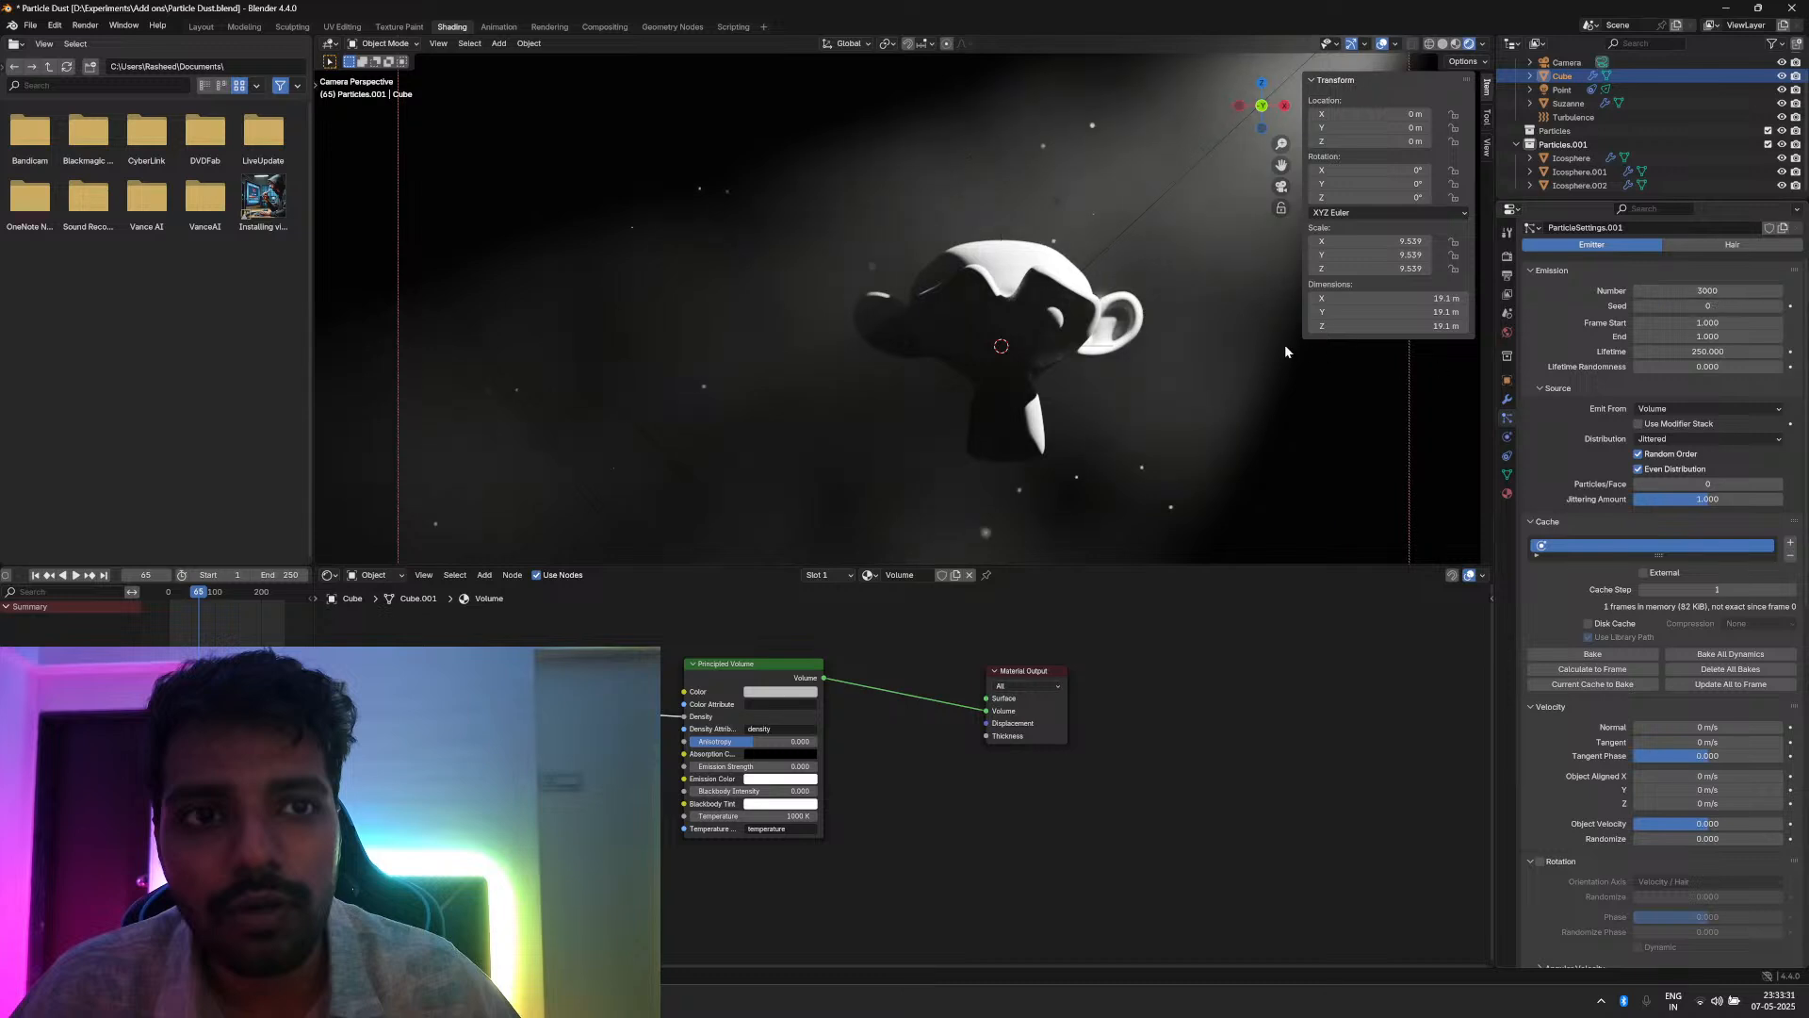
{"action": "key", "text": "shift+Left"}
{"action": "key", "text": "space"}
{"action": "scroll", "coordinate": [1134, 420], "scroll_direction": "down", "scroll_amount": 2}
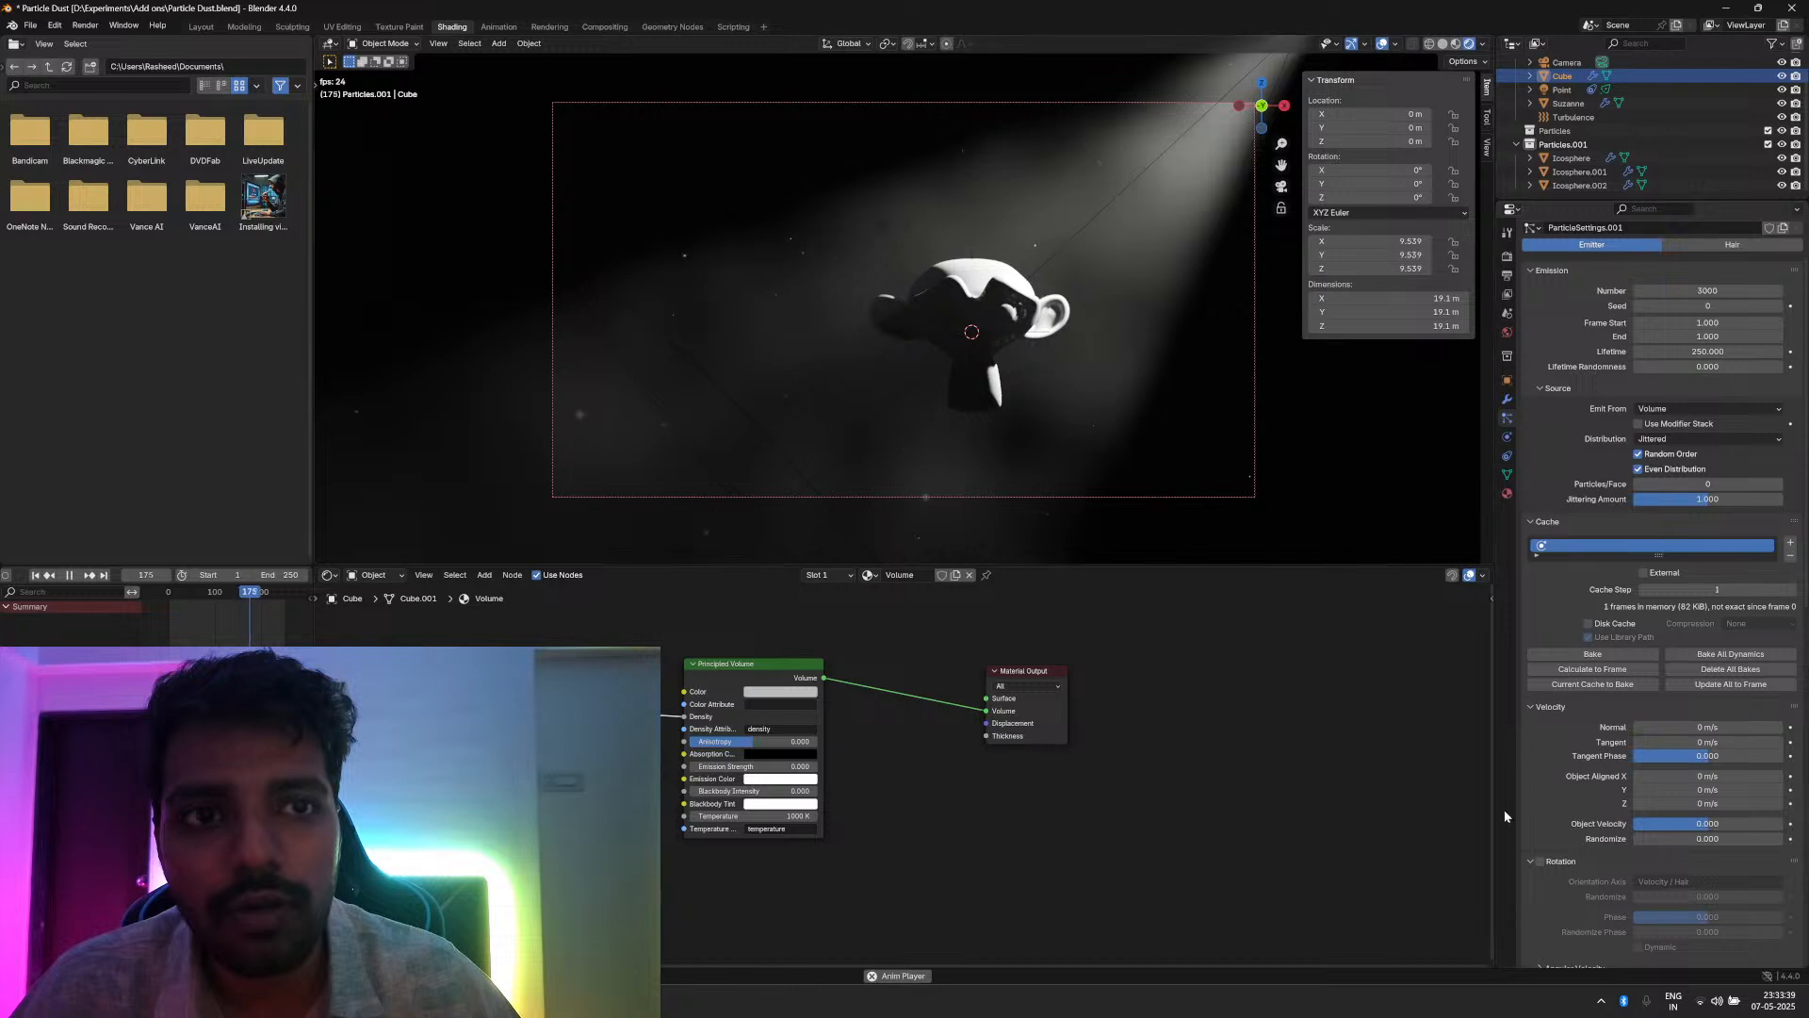
Step: Enable Dynamic Rotation for the dust particles and review the playback from the camera before stopping it
{"action": "scroll", "coordinate": [1537, 807], "scroll_direction": "down", "scroll_amount": 4}
{"action": "left_click", "coordinate": [1540, 720]}
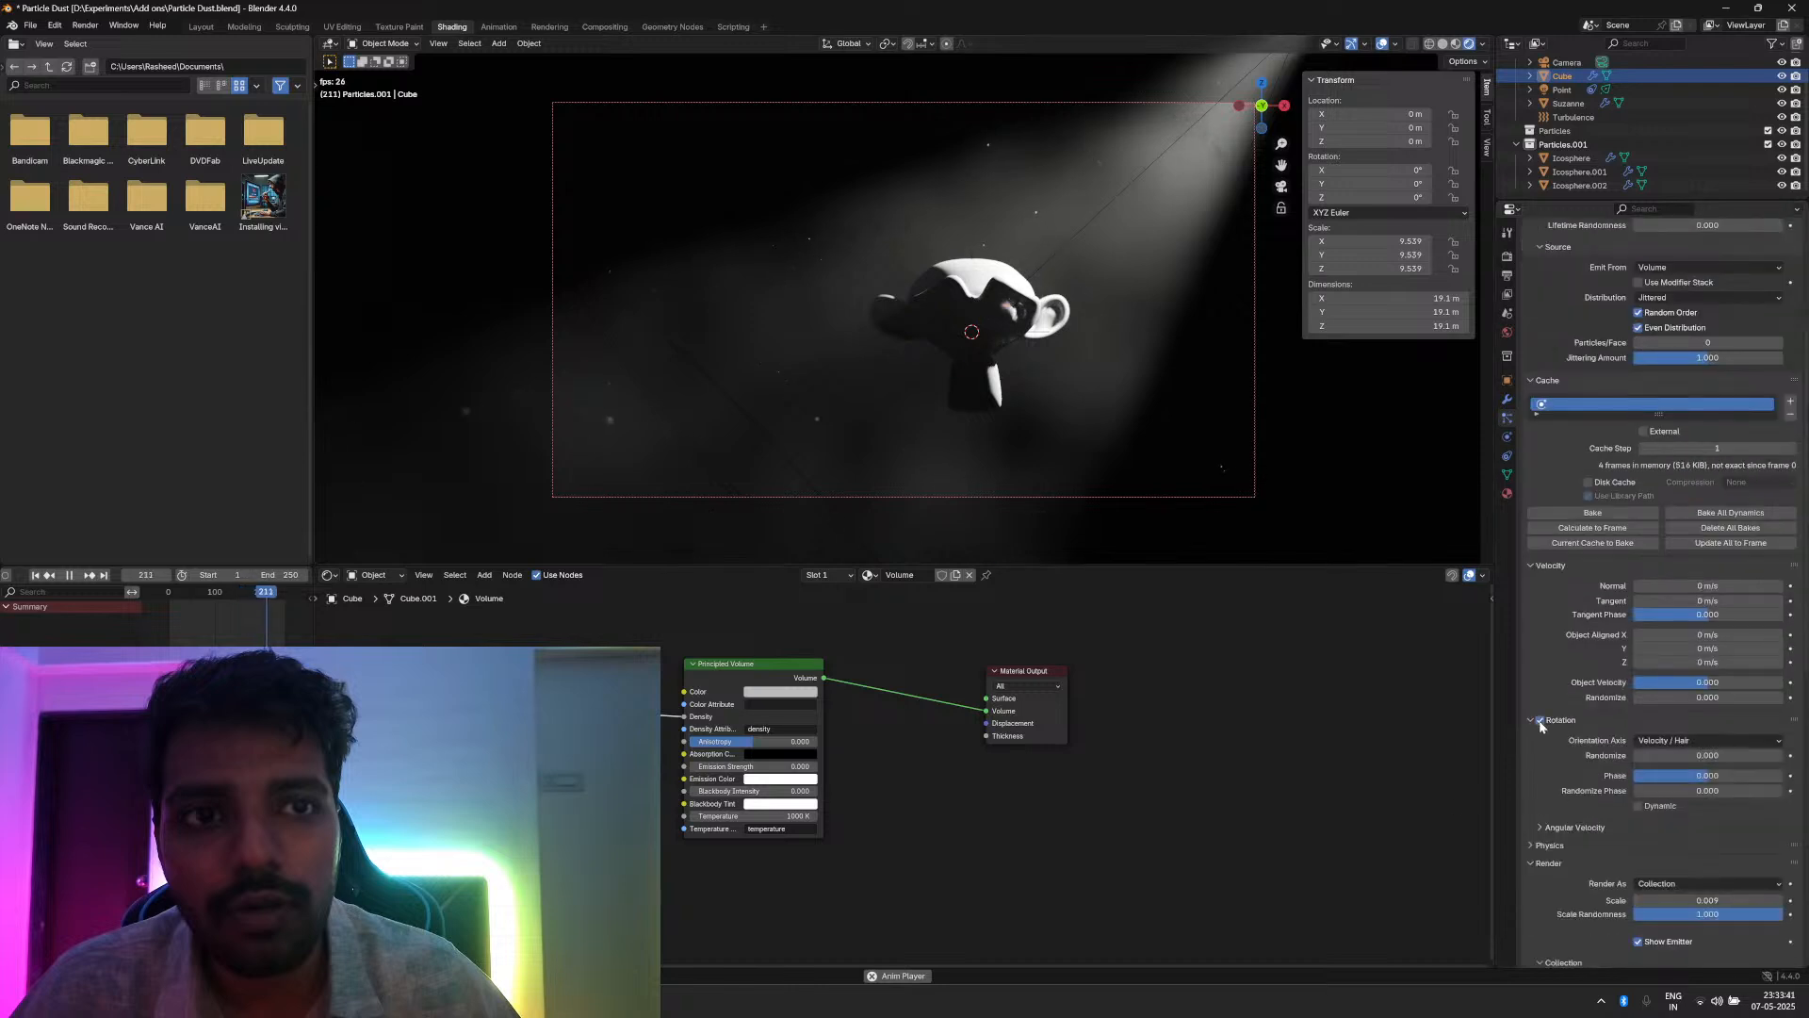
{"action": "left_click", "coordinate": [1639, 807]}
{"action": "key", "text": "KP_0"}
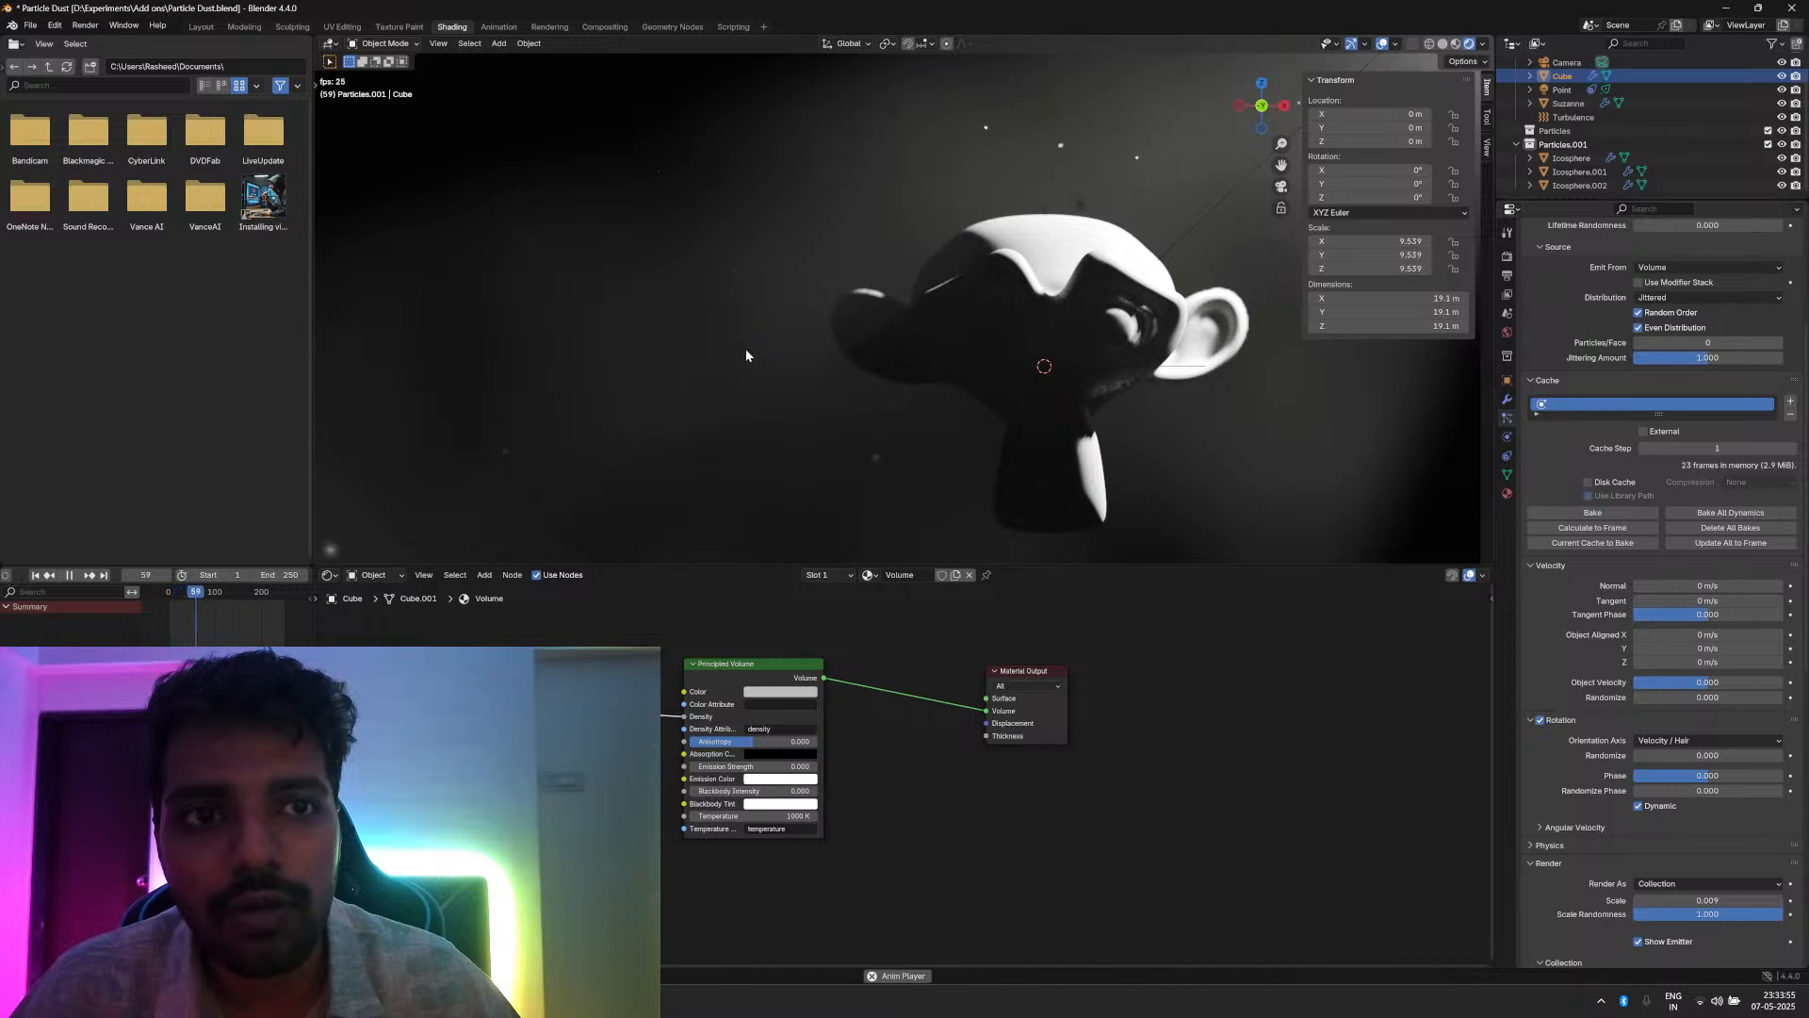
{"action": "key", "text": "KP_0"}
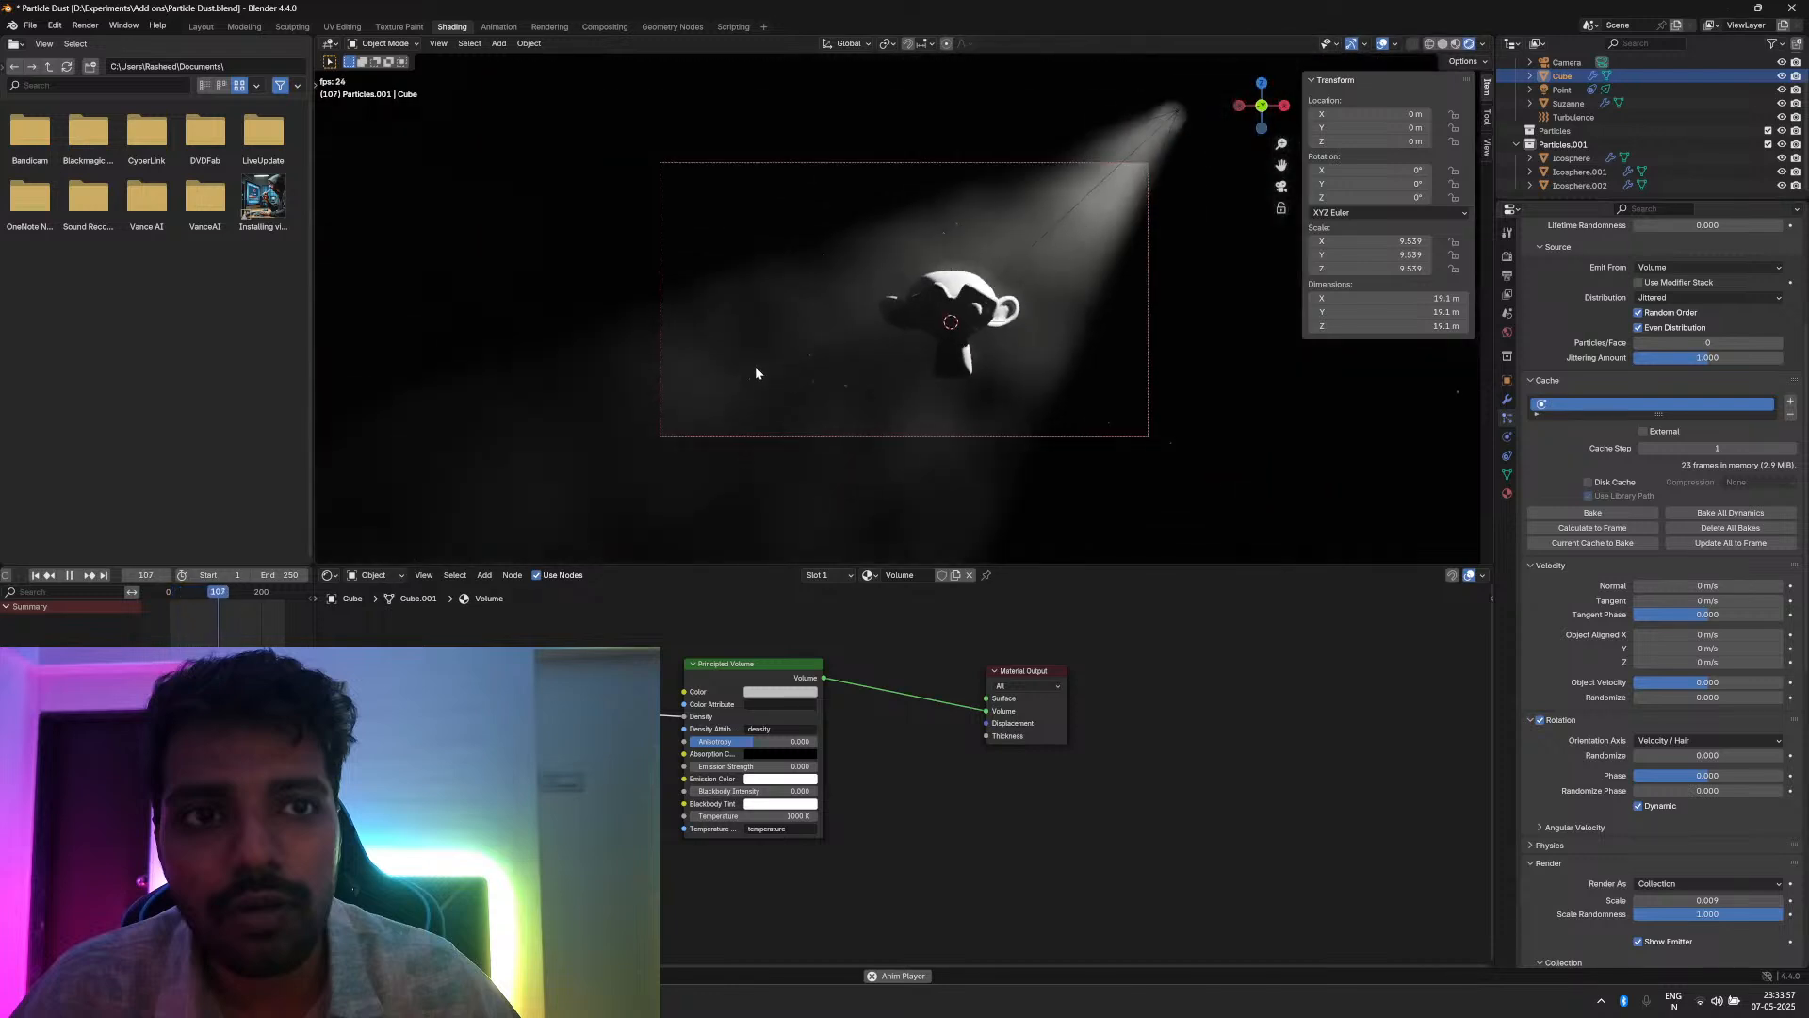
{"action": "key", "text": "space"}
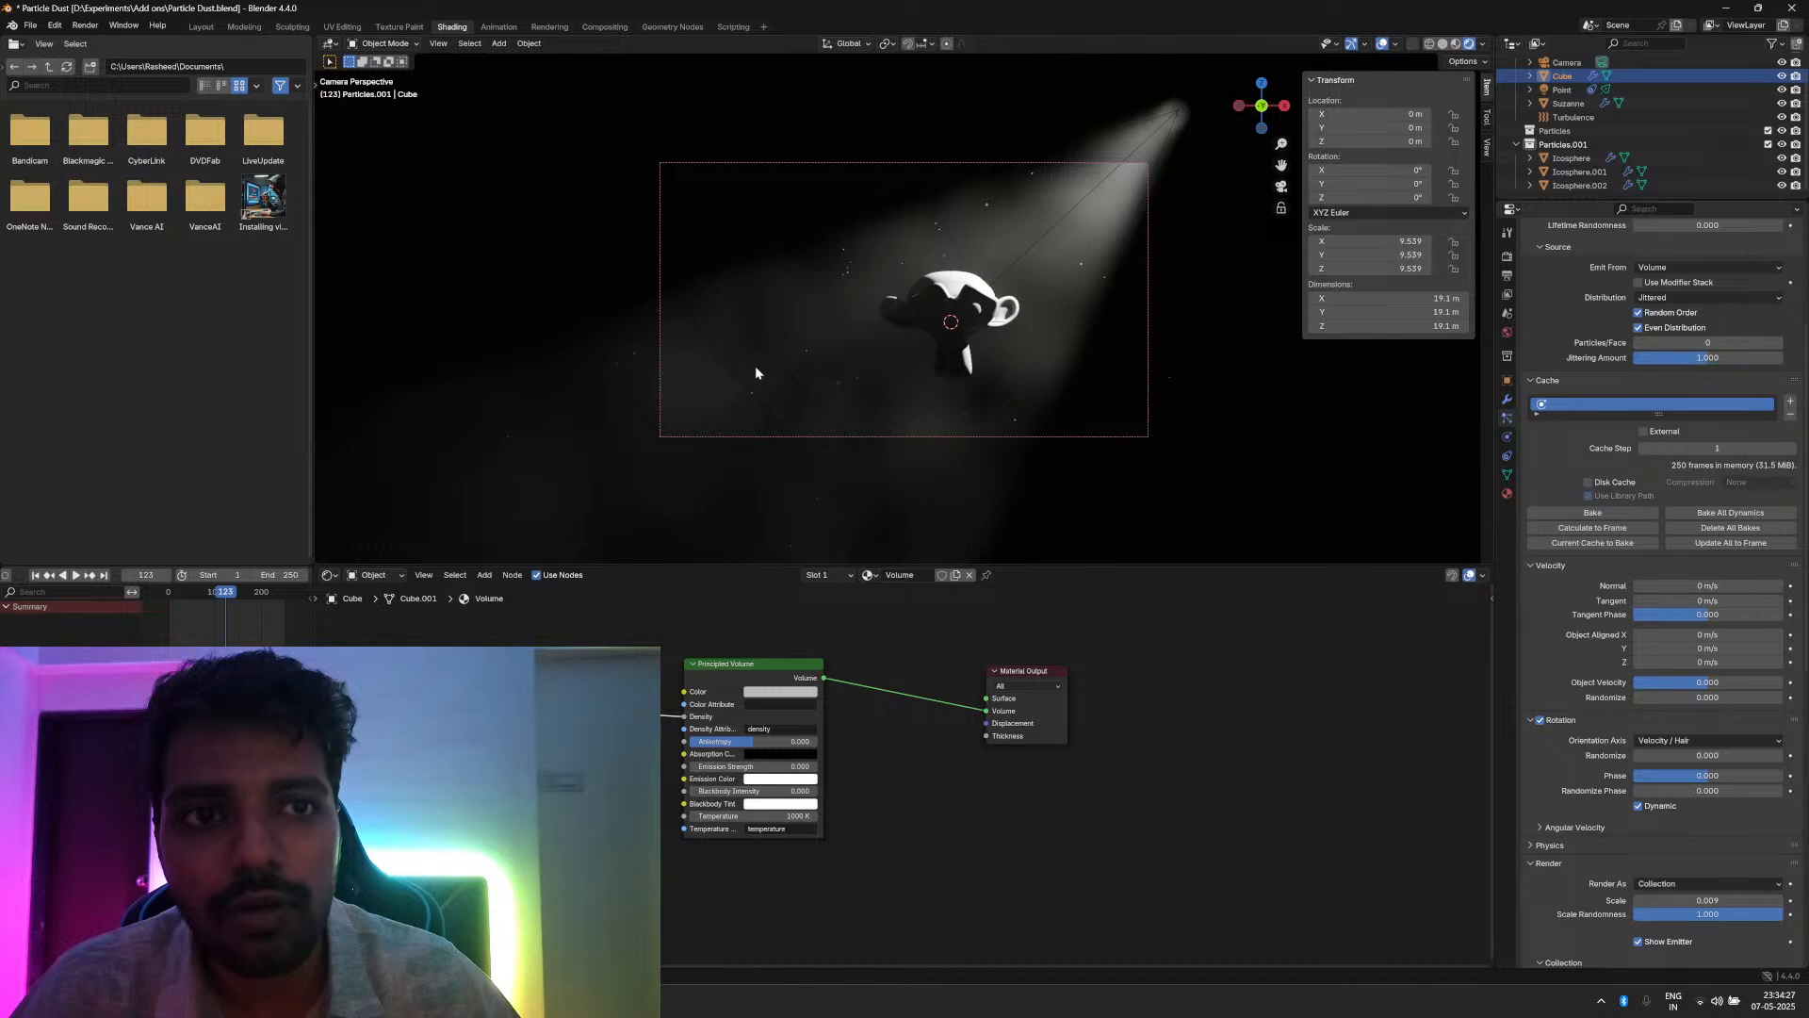
{"action": "middle_click_drag", "start_coordinate": [757, 373], "coordinate": [1020, 360]}
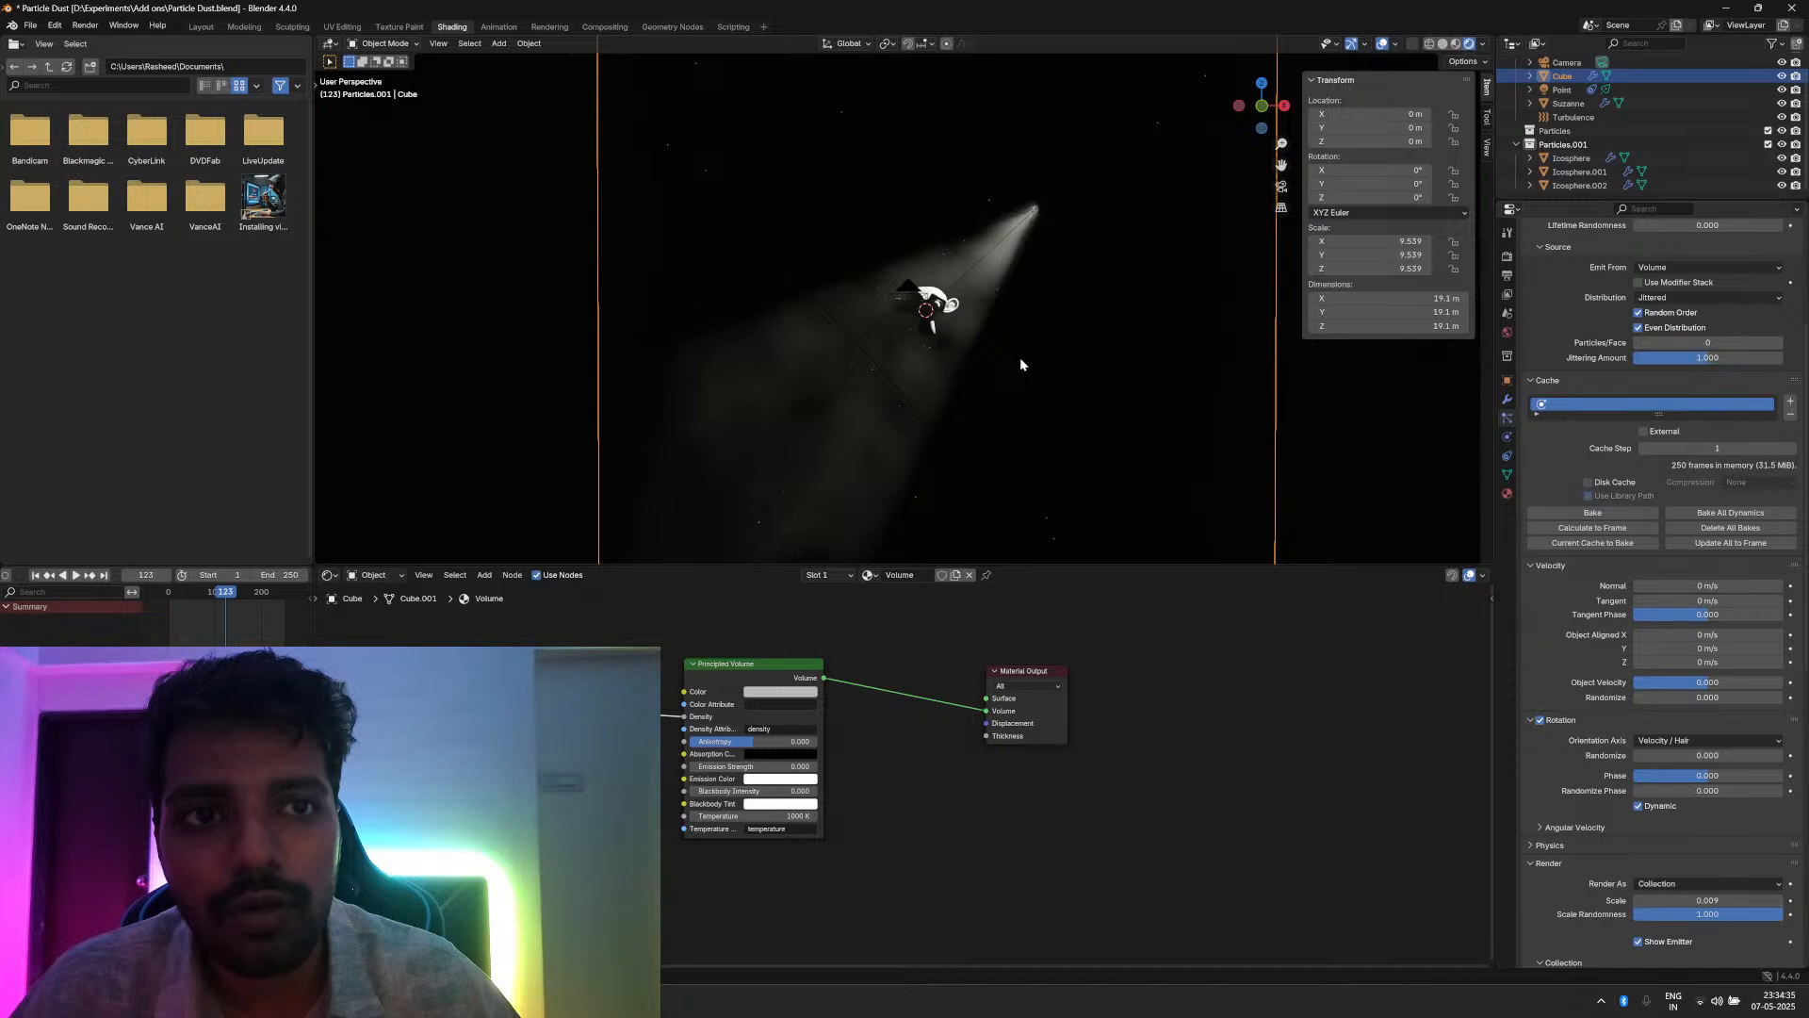
Step: Launch a separate Blender session and open the recent file Render.blend
{"action": "key", "text": "super"}
{"action": "type", "text": "ble"}
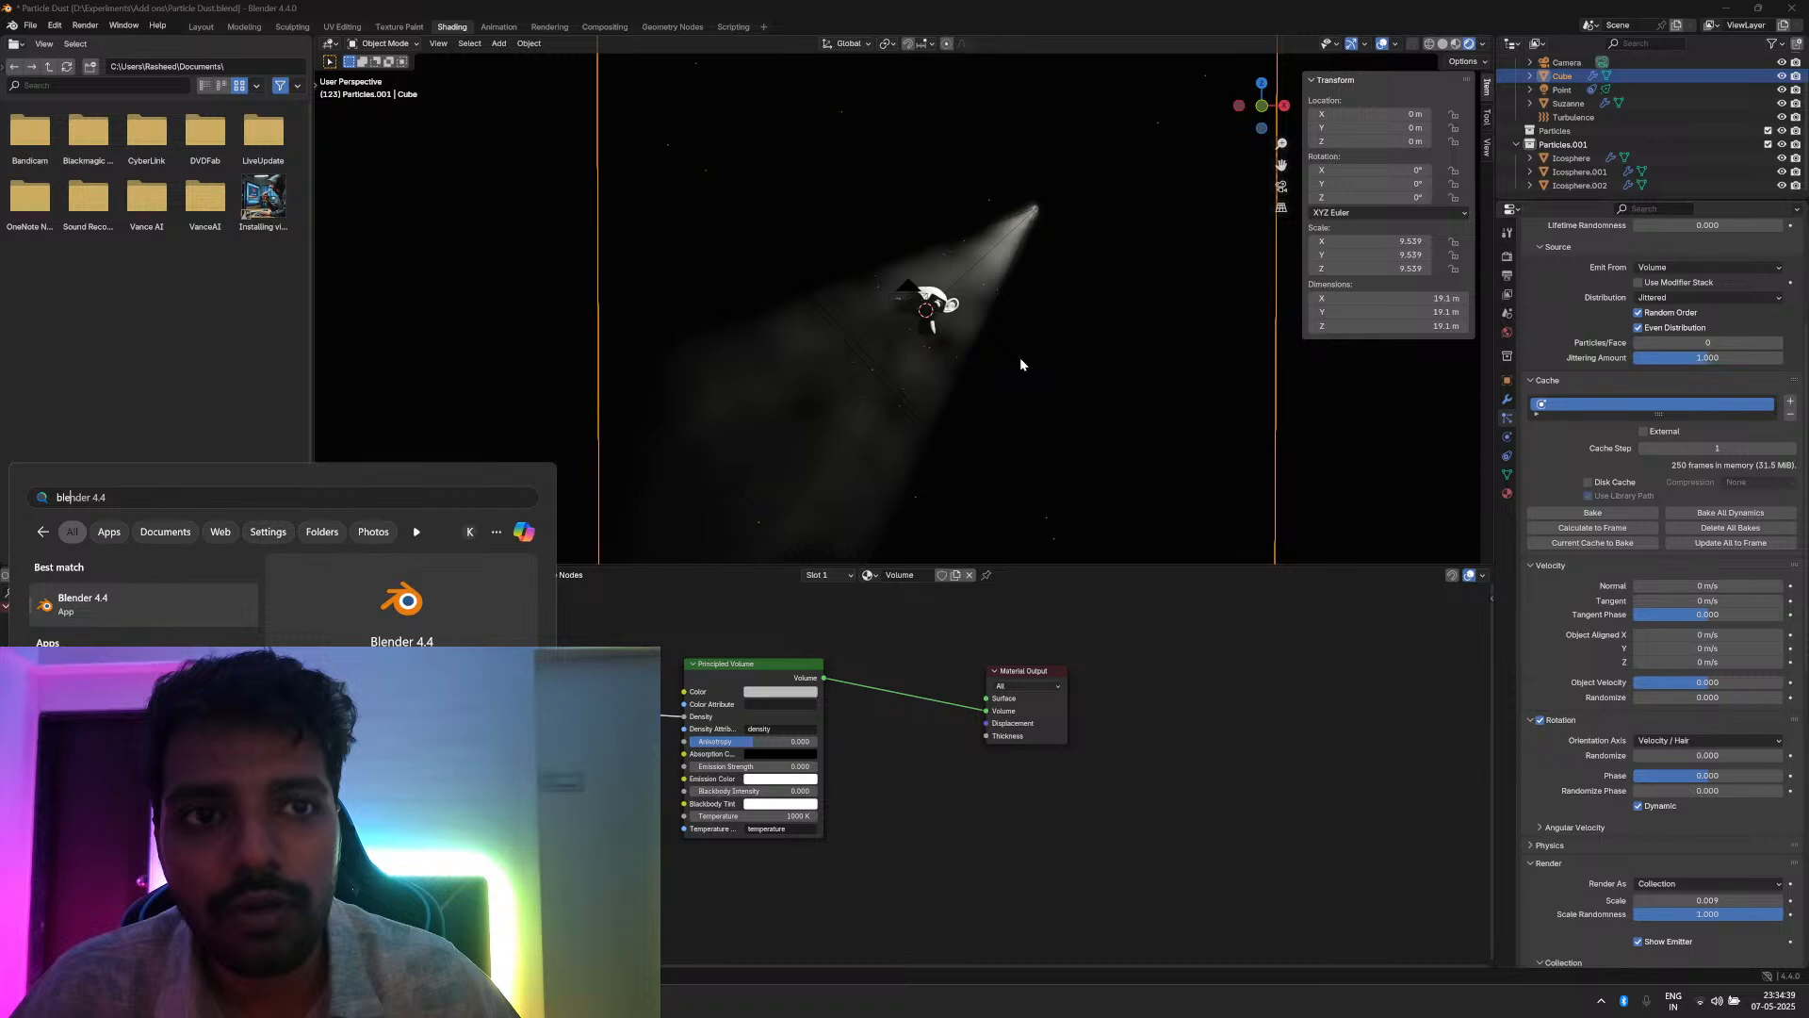
{"action": "key", "text": "Return"}
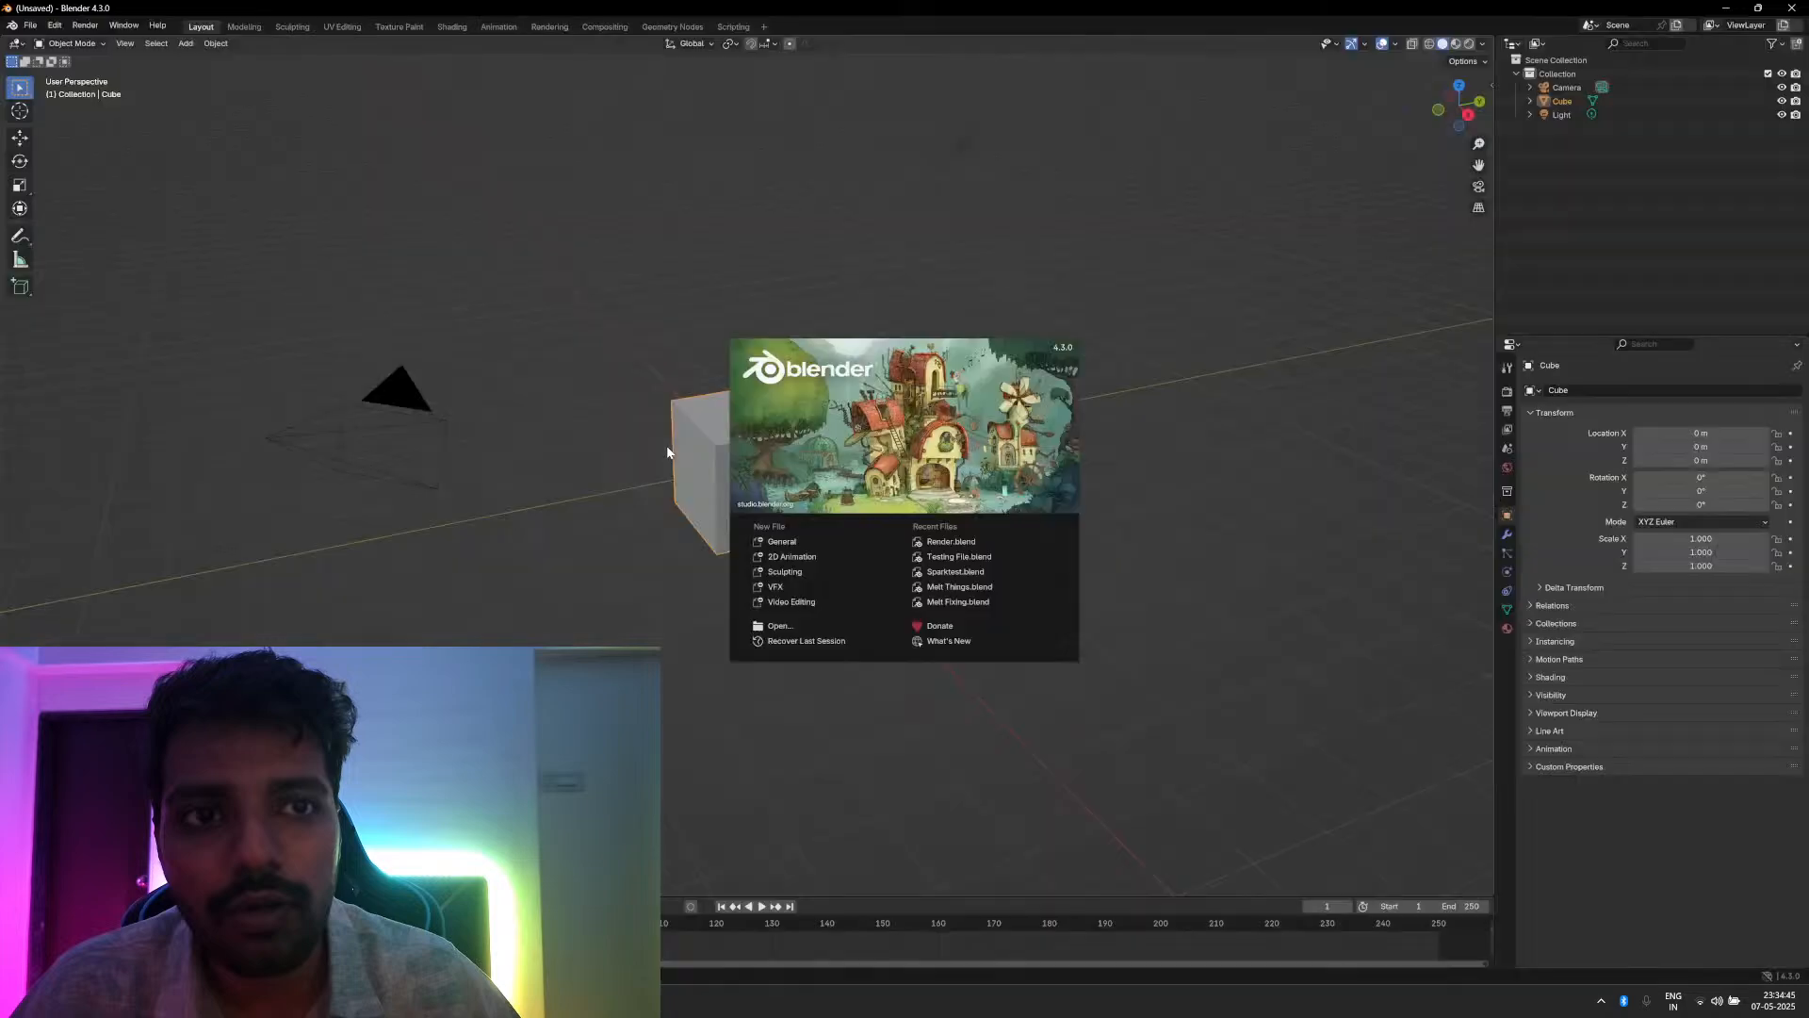
{"action": "left_click", "coordinate": [945, 542]}
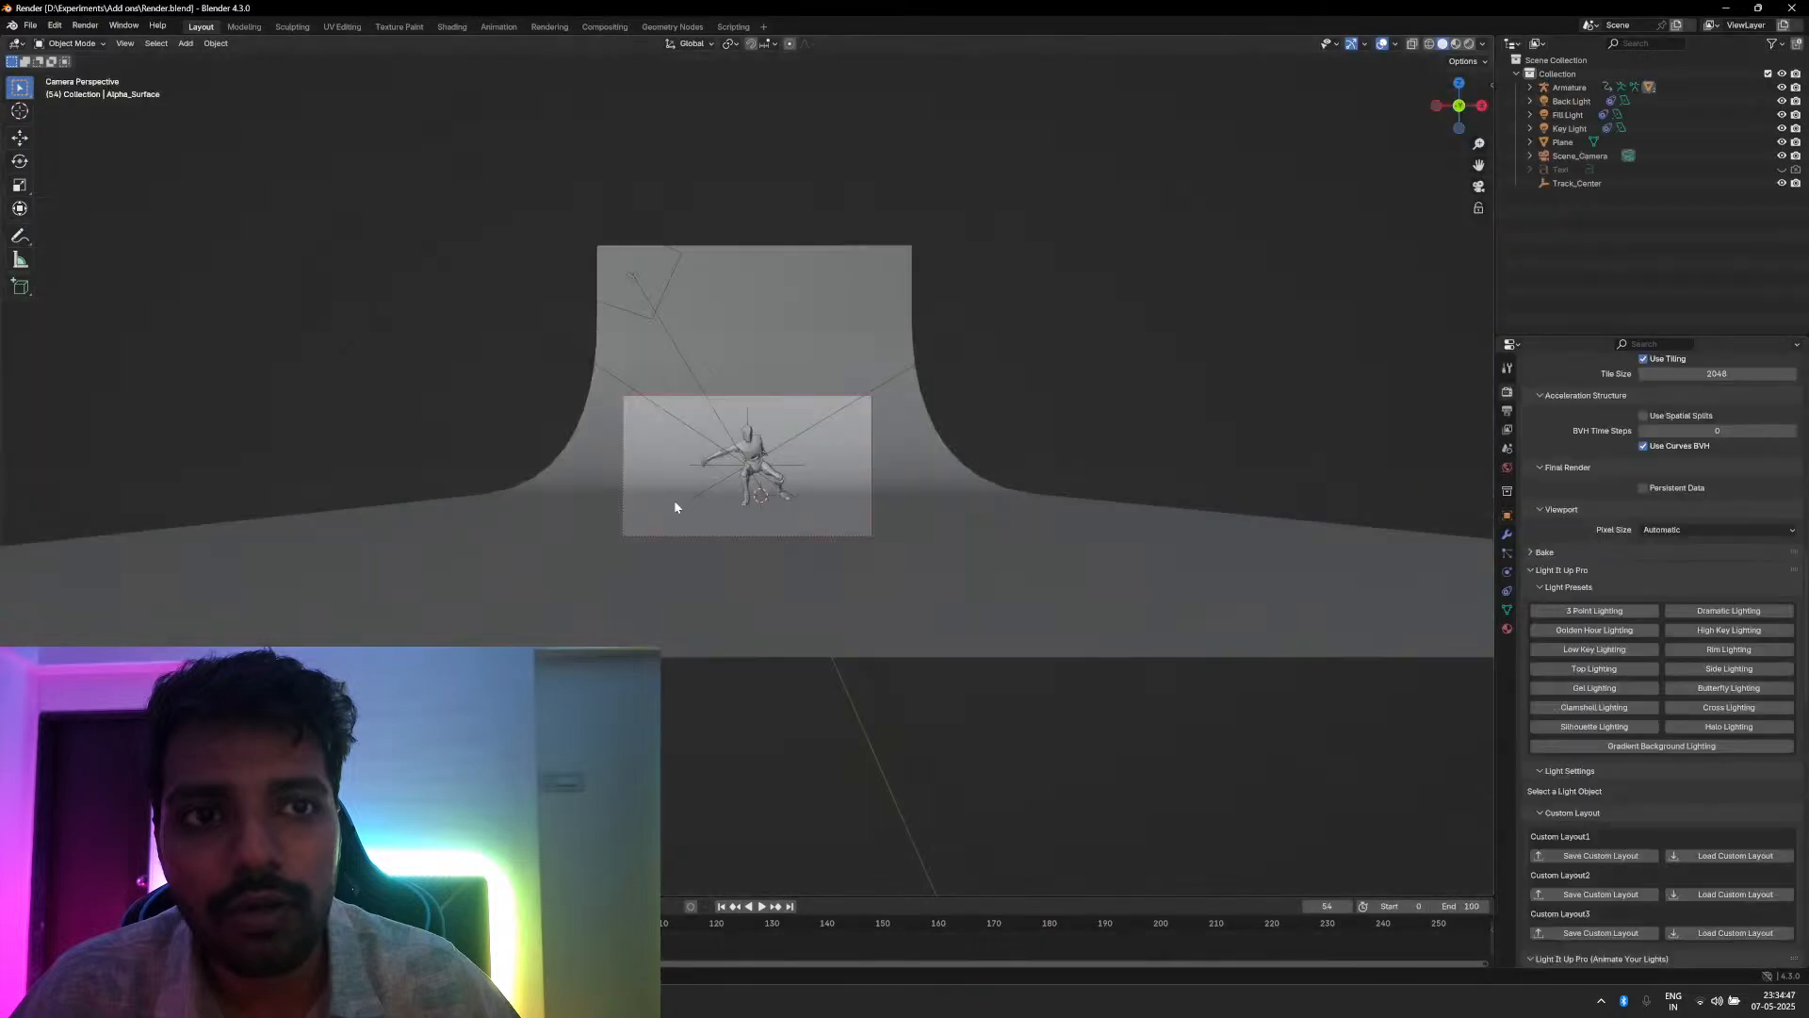
Step: Install the Foginator.py add-on from the Version 2 folder on disk and close the preferences
{"action": "scroll", "coordinate": [663, 509], "scroll_direction": "down", "scroll_amount": 3}
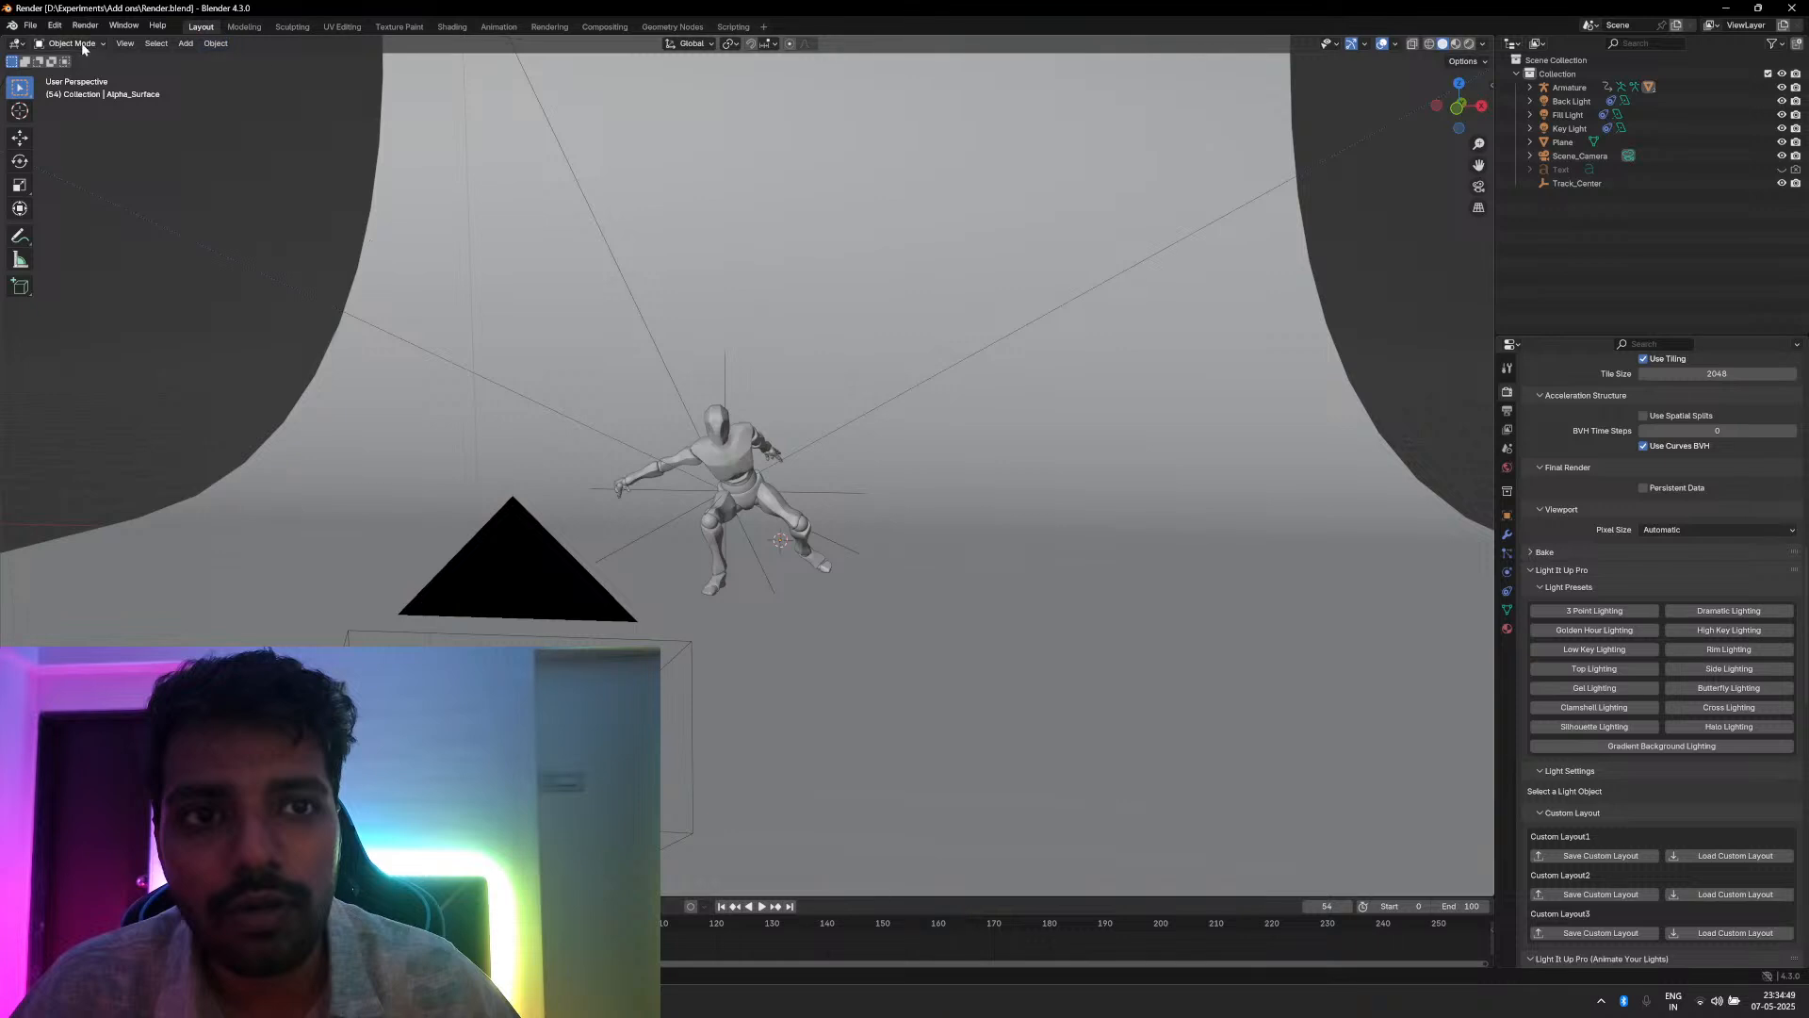
{"action": "left_click", "coordinate": [55, 25]}
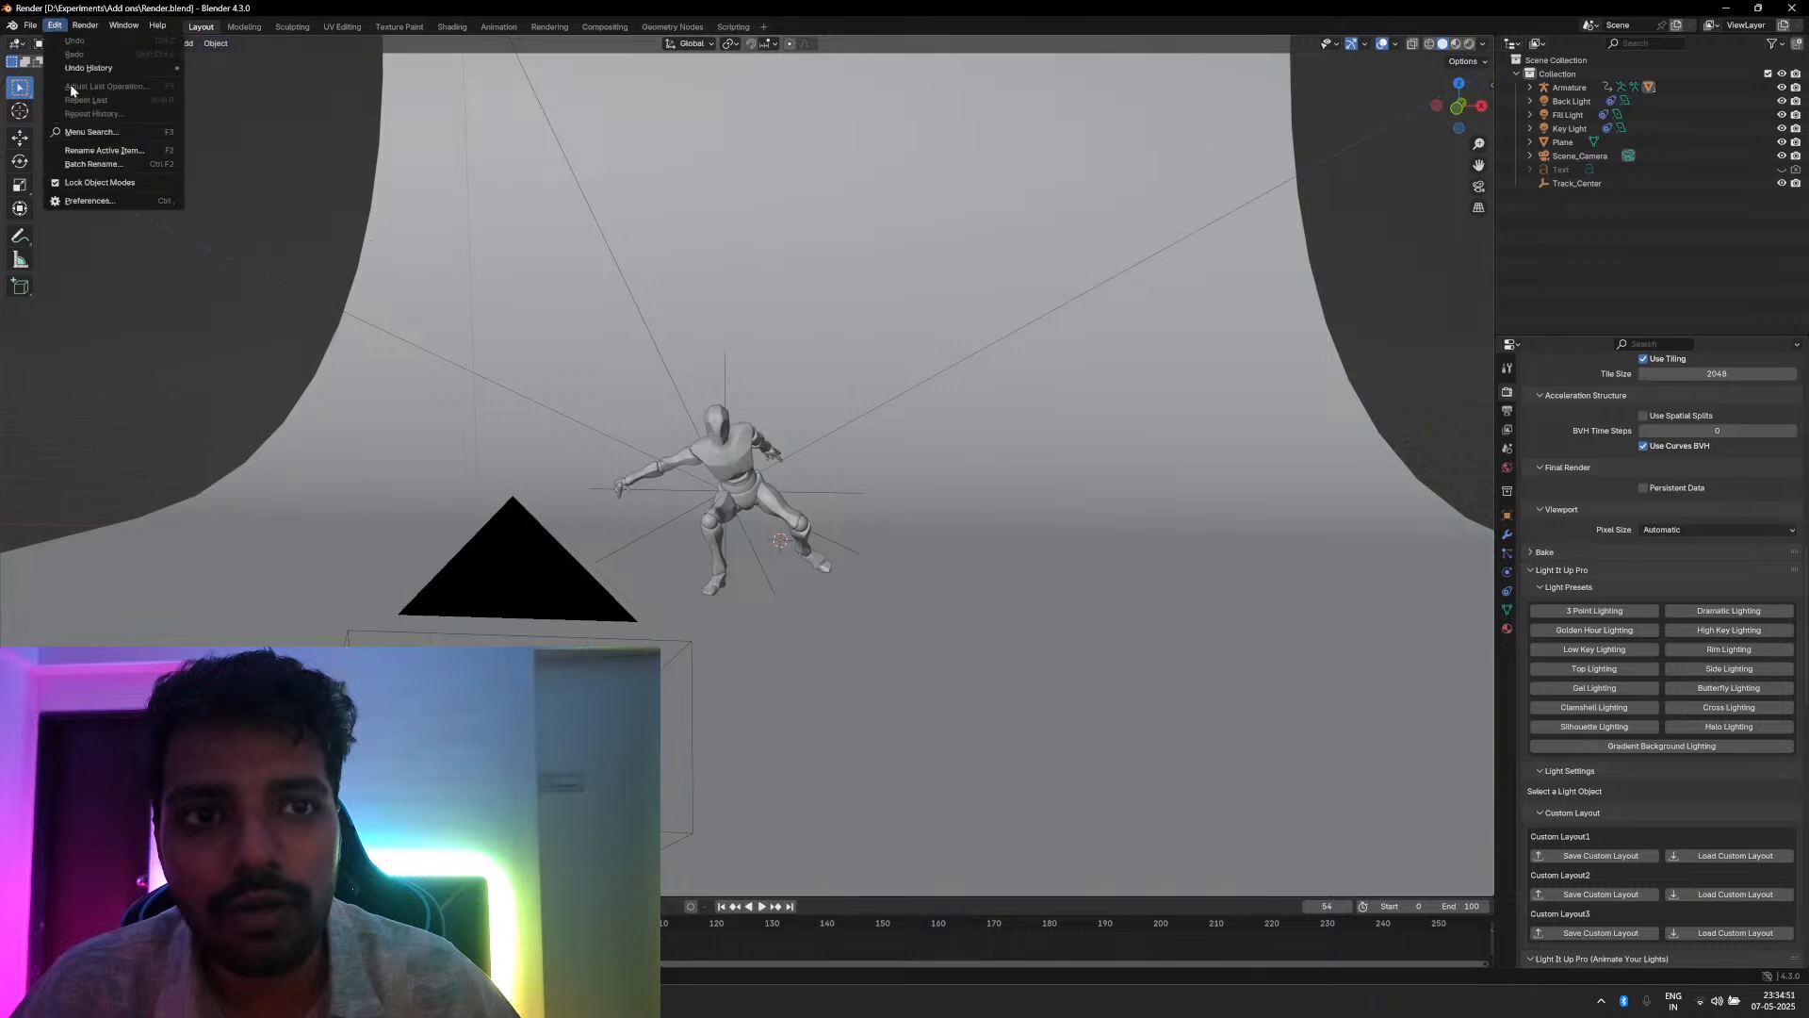
{"action": "left_click", "coordinate": [94, 201]}
{"action": "left_click", "coordinate": [453, 33]}
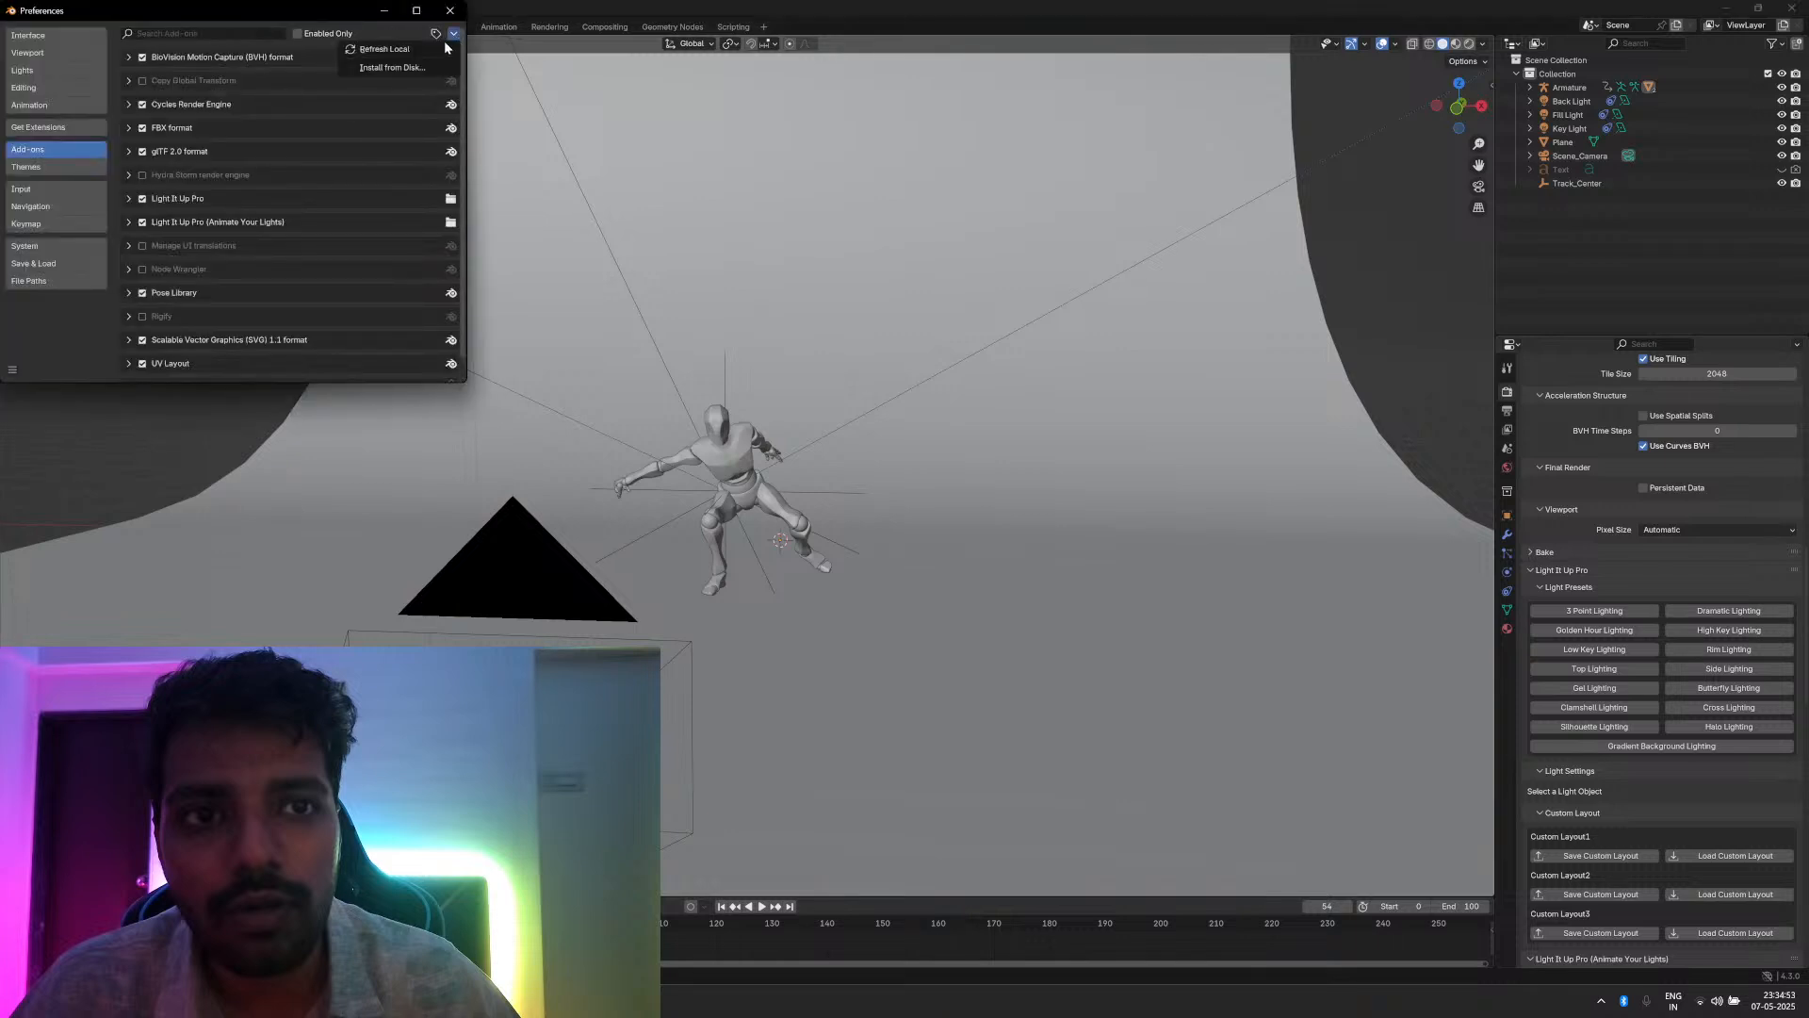
{"action": "left_click", "coordinate": [405, 69]}
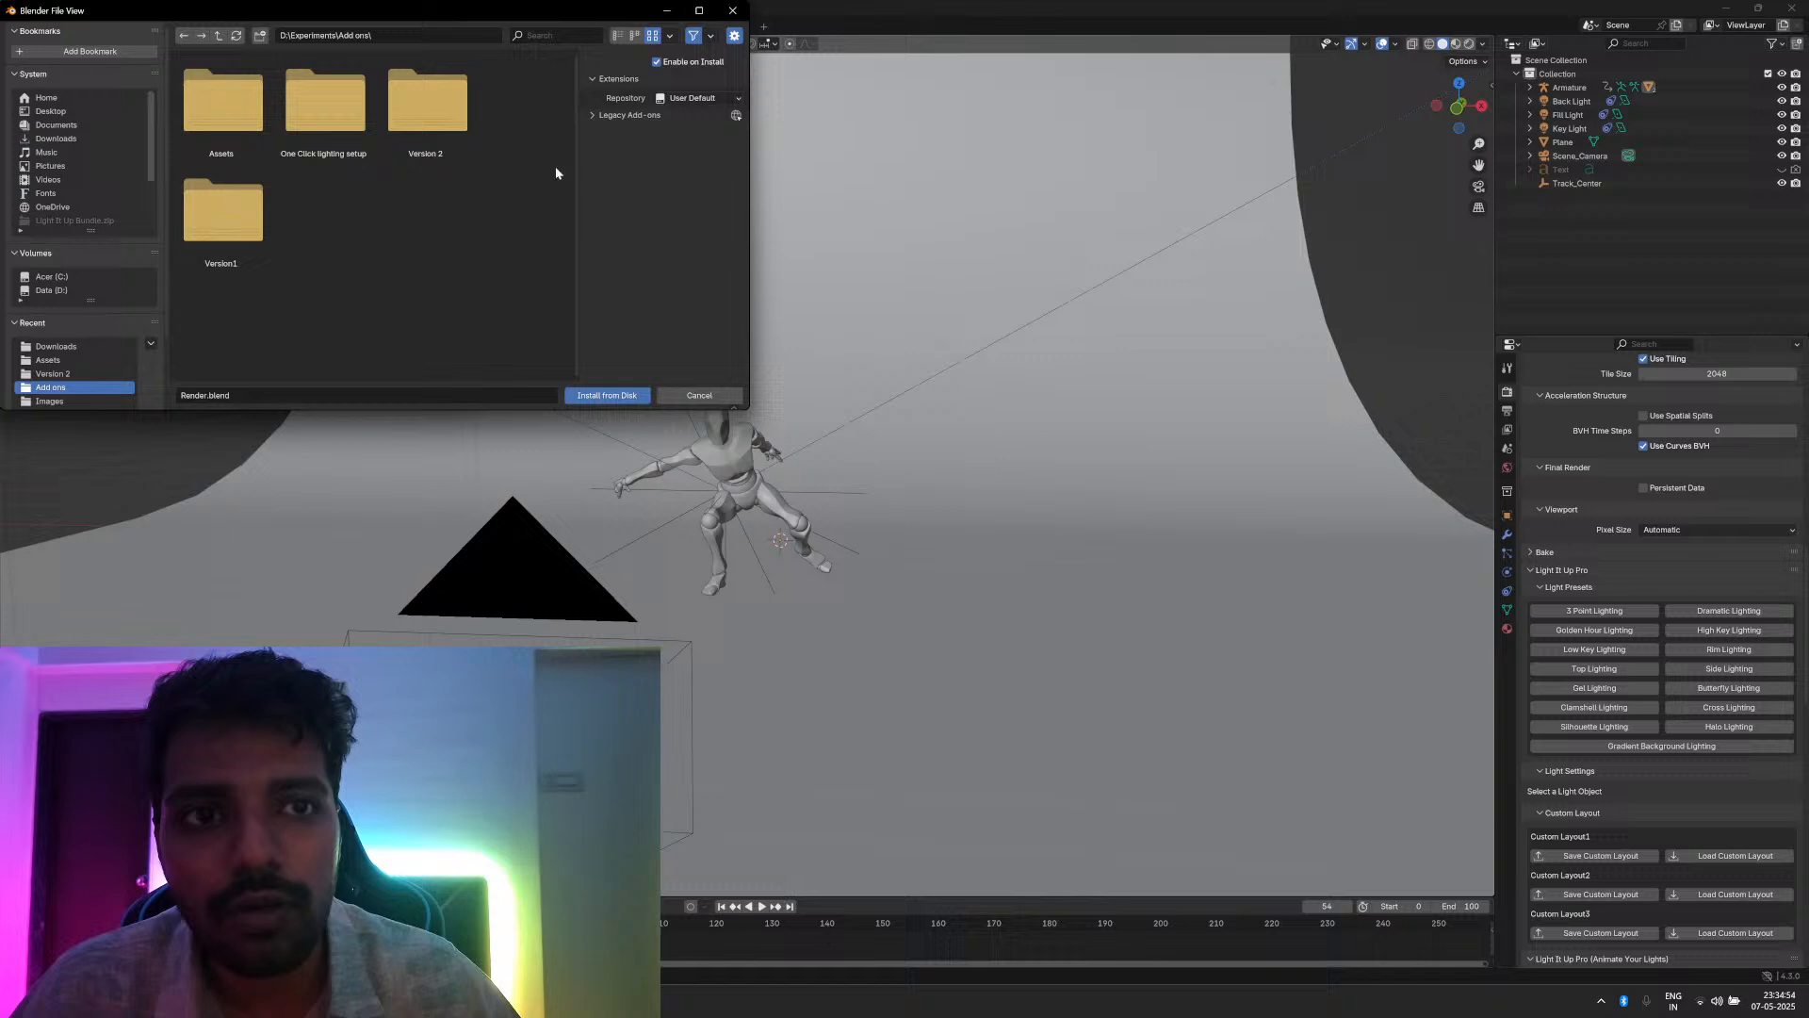
{"action": "double_click", "coordinate": [438, 104]}
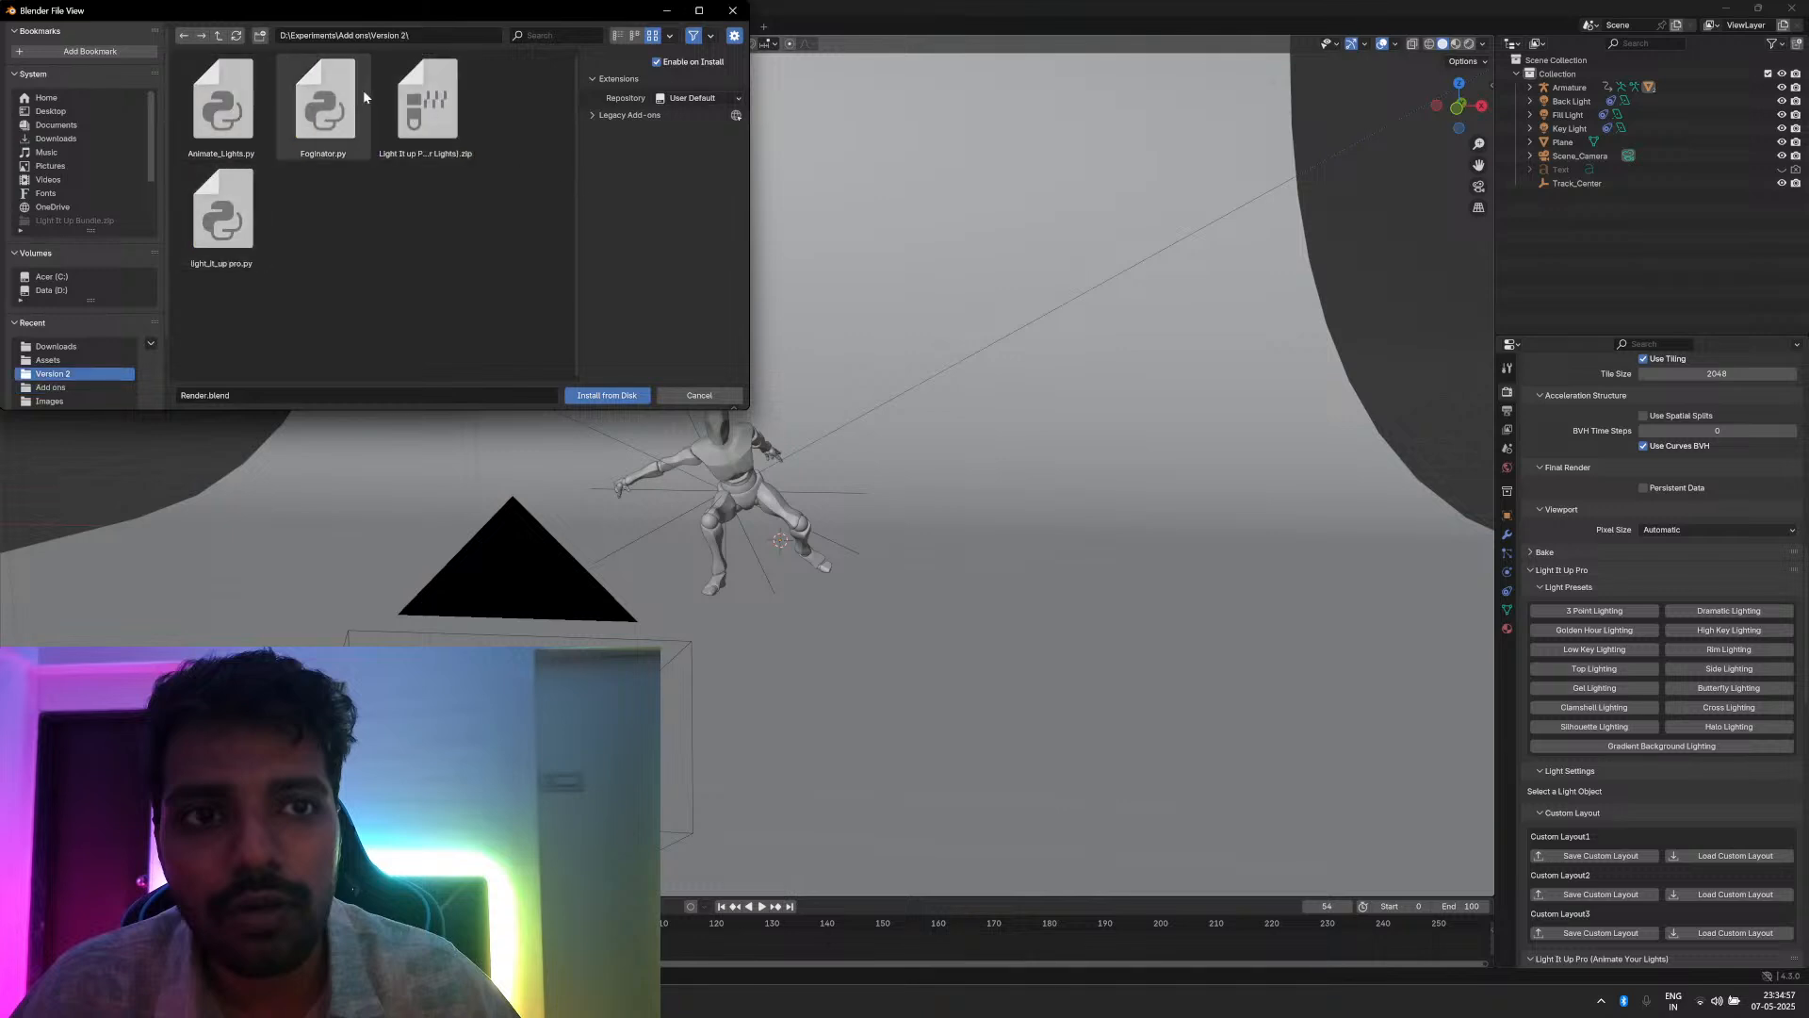
{"action": "left_click", "coordinate": [335, 103]}
{"action": "double_click", "coordinate": [334, 102]}
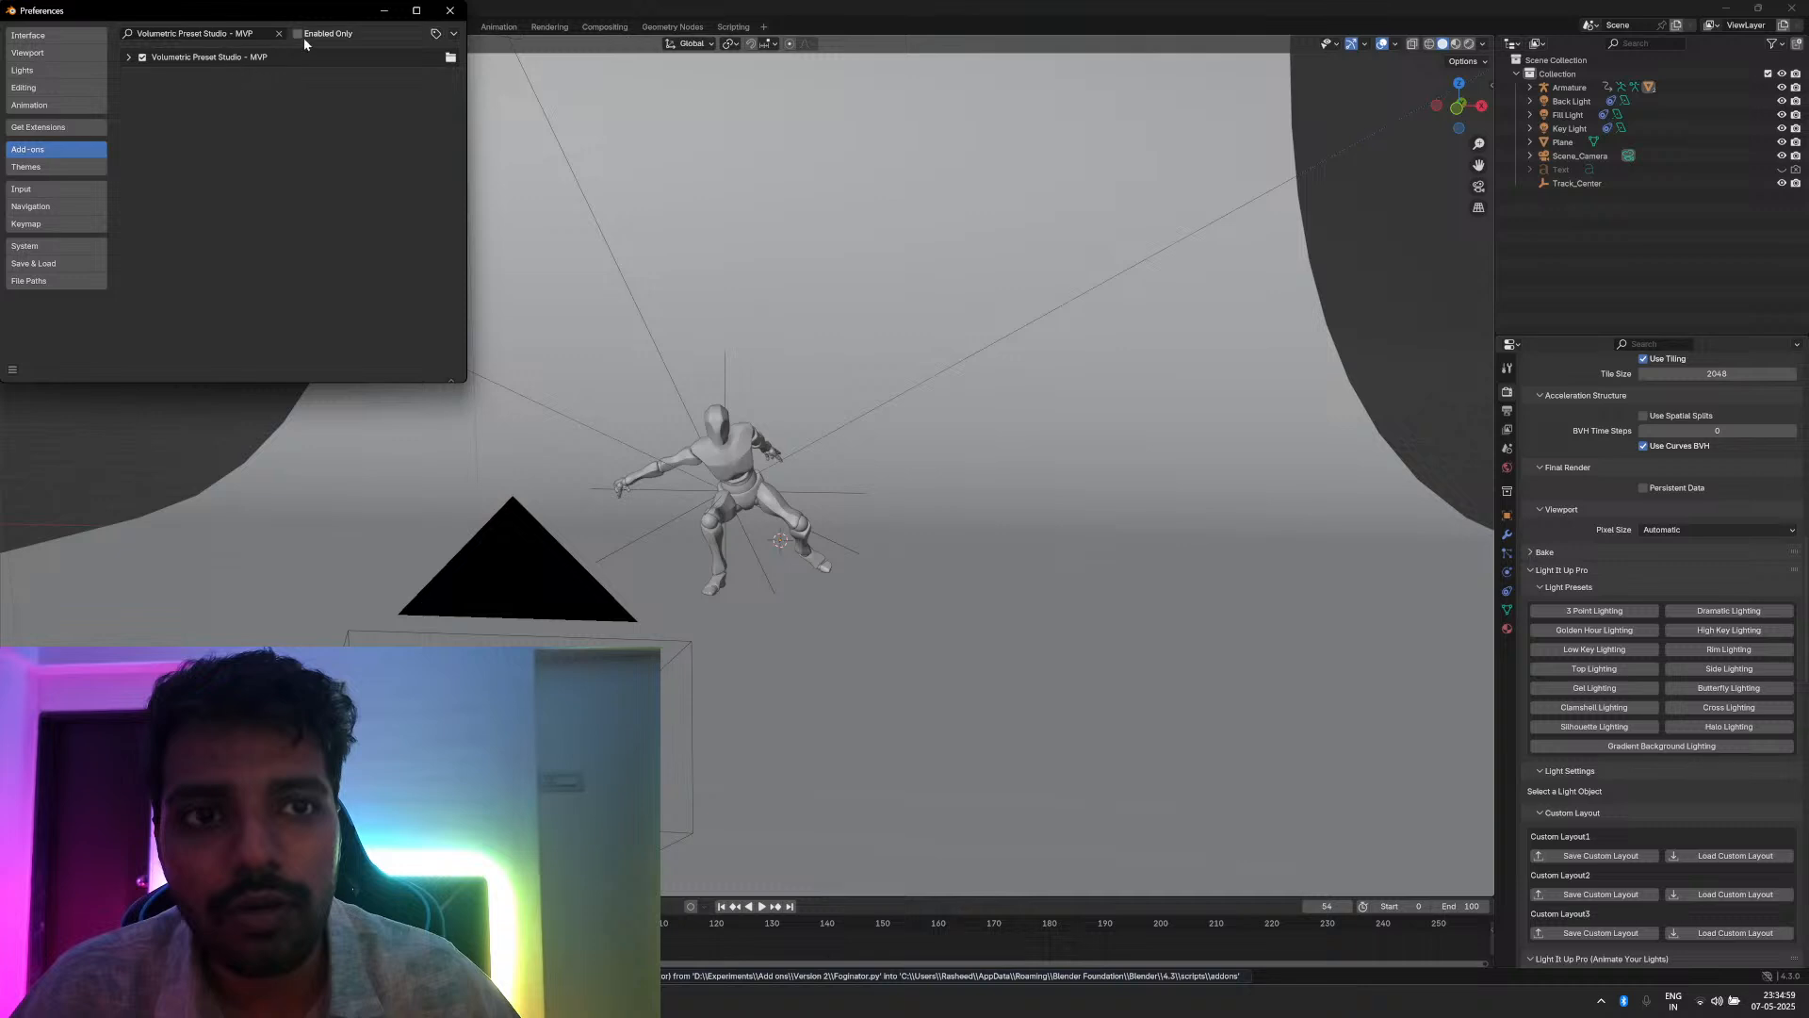
{"action": "left_click", "coordinate": [450, 11]}
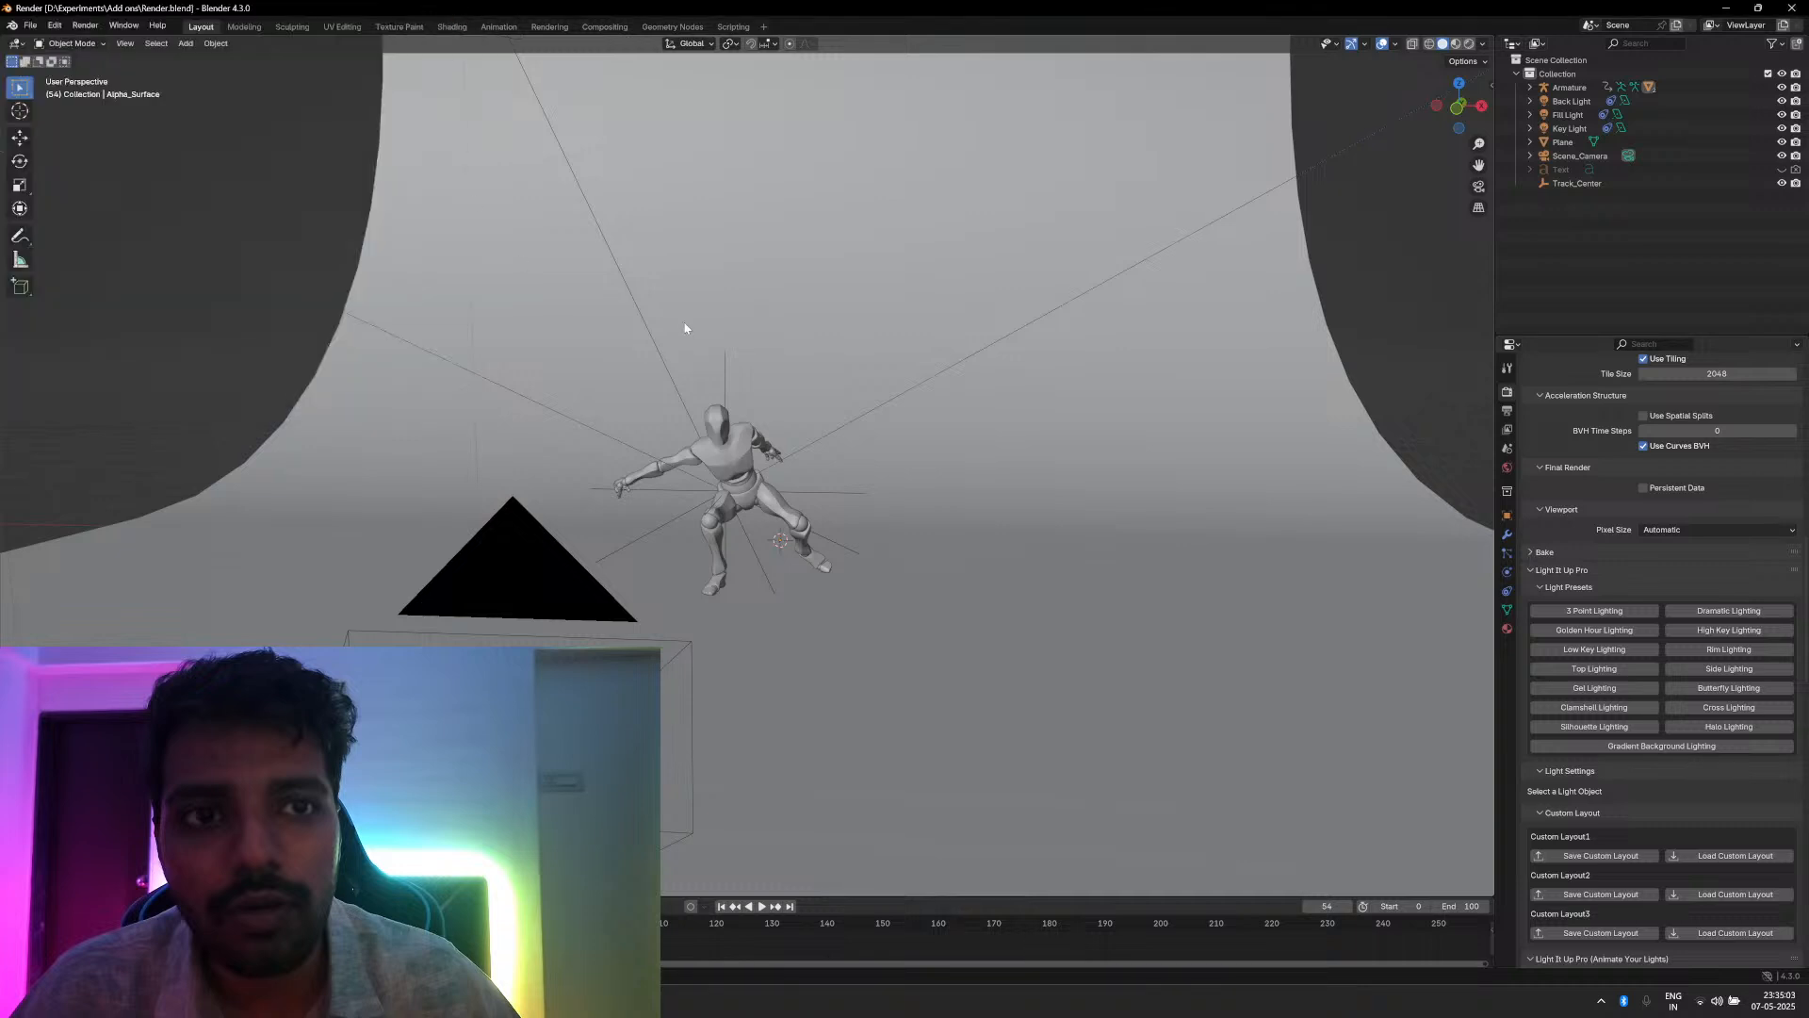
Step: Select the posed character and show the scene in rendered shading through the camera
{"action": "scroll", "coordinate": [712, 456], "scroll_direction": "down", "scroll_amount": 1}
{"action": "left_click", "coordinate": [748, 469]}
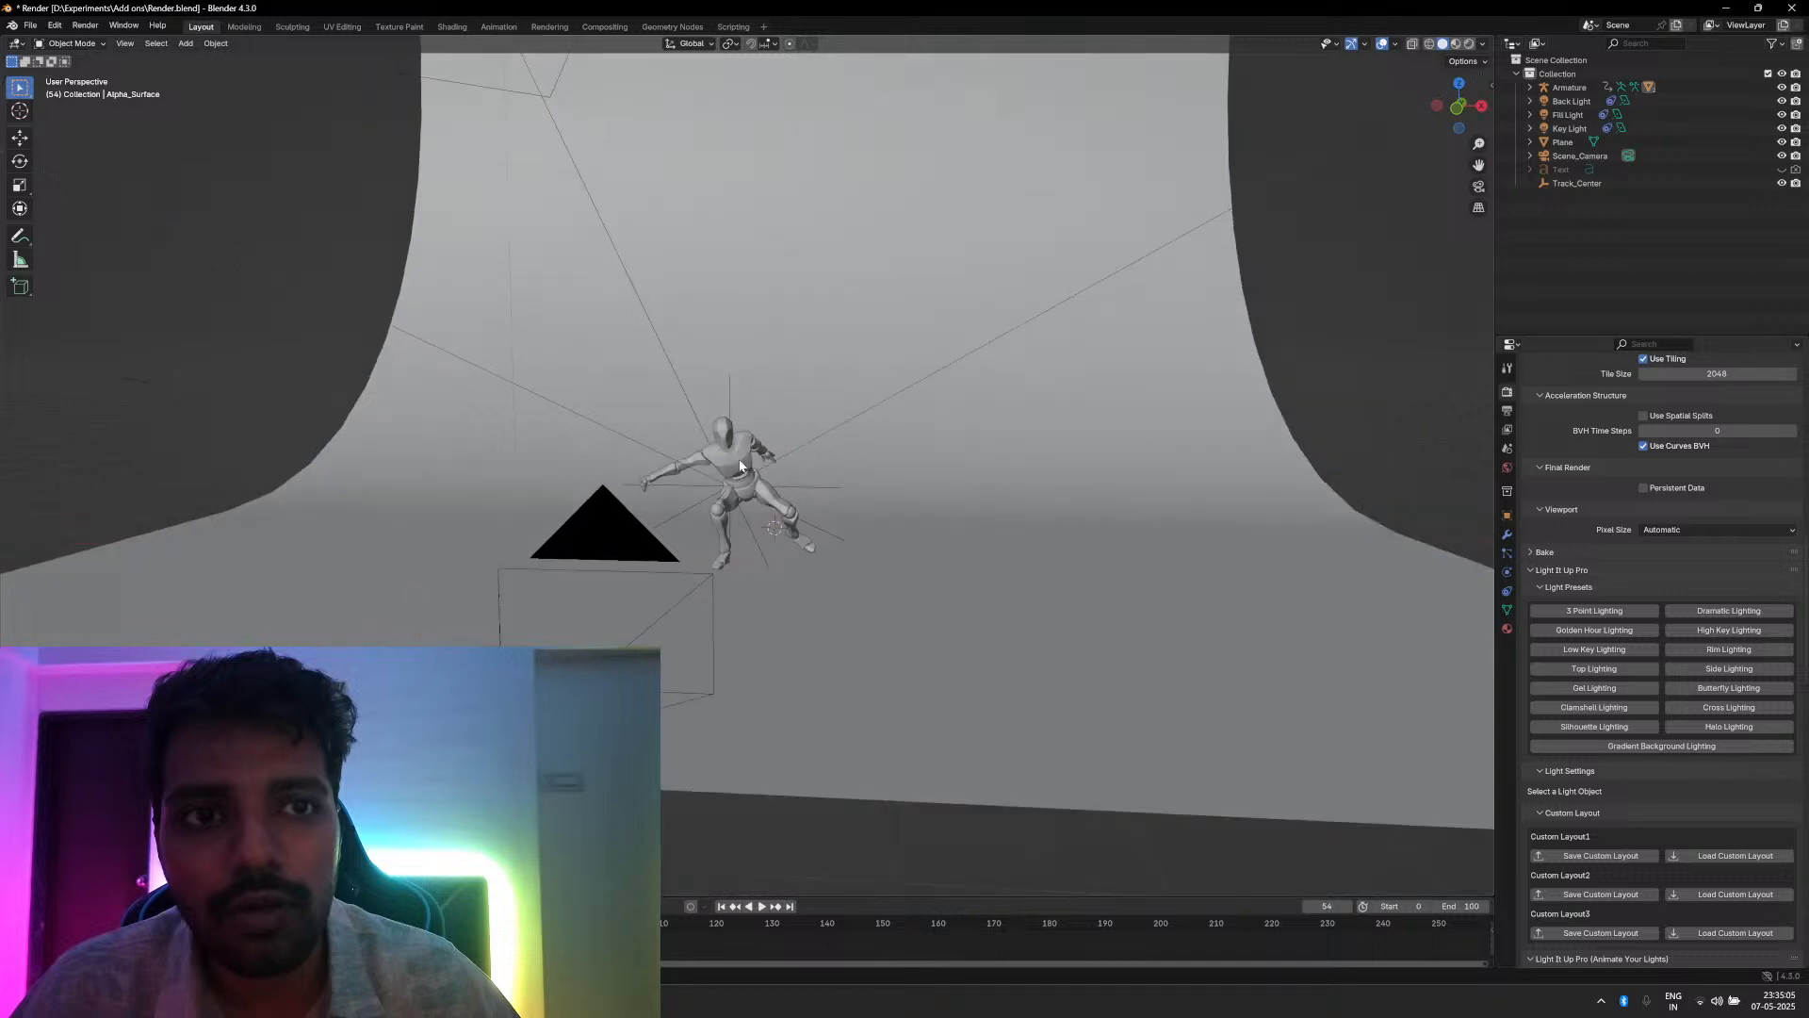
{"action": "middle_click_drag", "start_coordinate": [748, 469], "coordinate": [859, 517]}
{"action": "scroll", "coordinate": [860, 517], "scroll_direction": "up", "scroll_amount": 1}
{"action": "scroll", "coordinate": [860, 517], "scroll_direction": "down", "scroll_amount": 1}
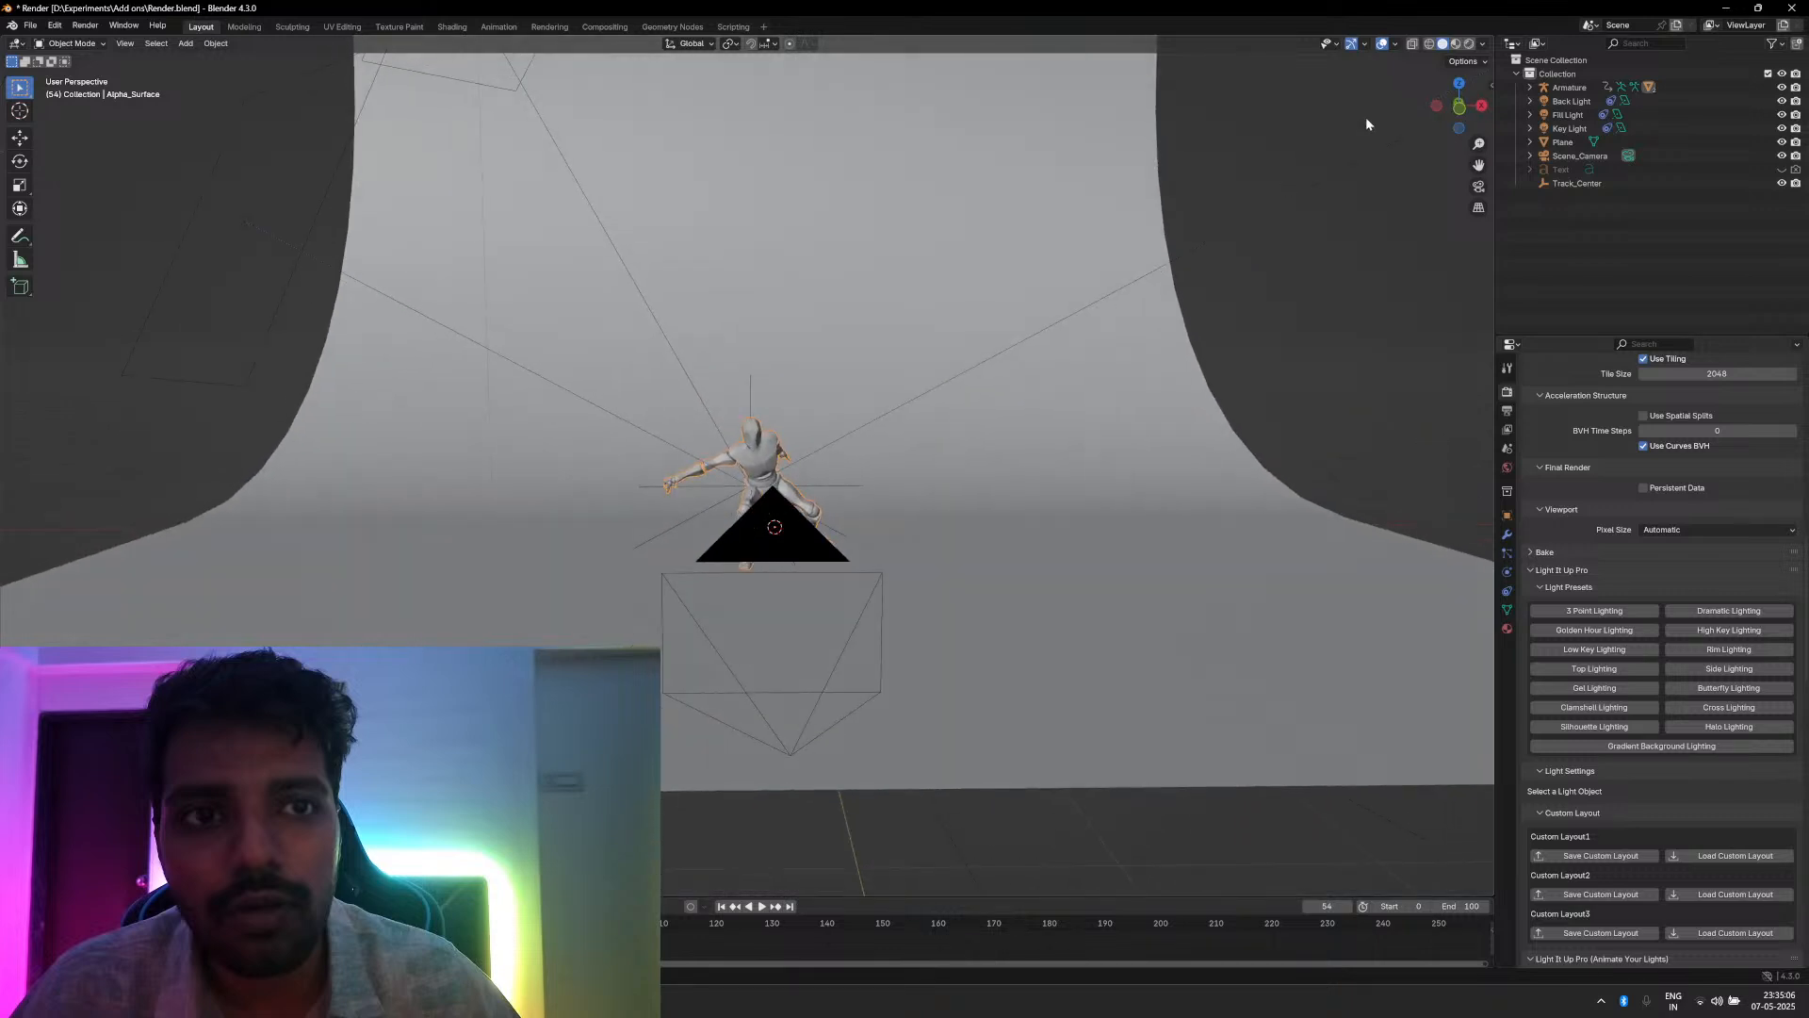
{"action": "left_click", "coordinate": [1469, 43]}
{"action": "key", "text": "KP_0"}
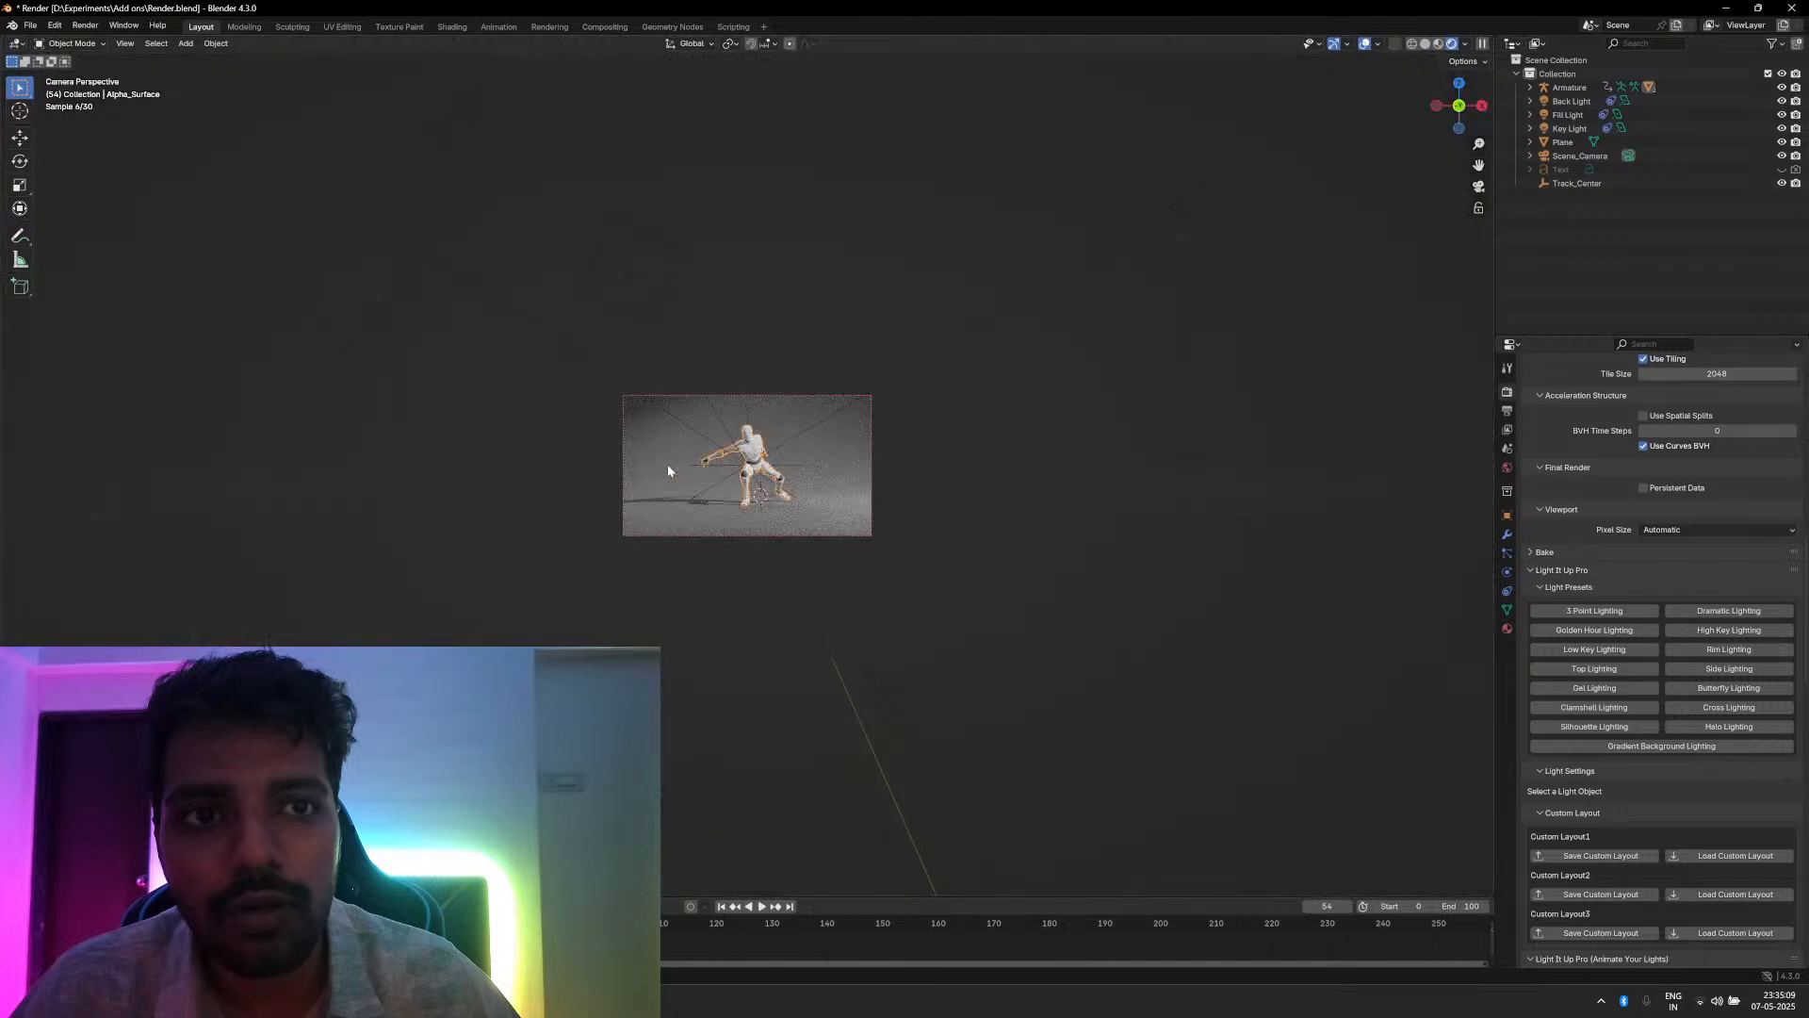
Step: Apply Light It Up Pro's 3 Point Lighting and Low Key Lighting presets in turn and view the result through the camera
{"action": "scroll", "coordinate": [1587, 637], "scroll_direction": "up", "scroll_amount": 3}
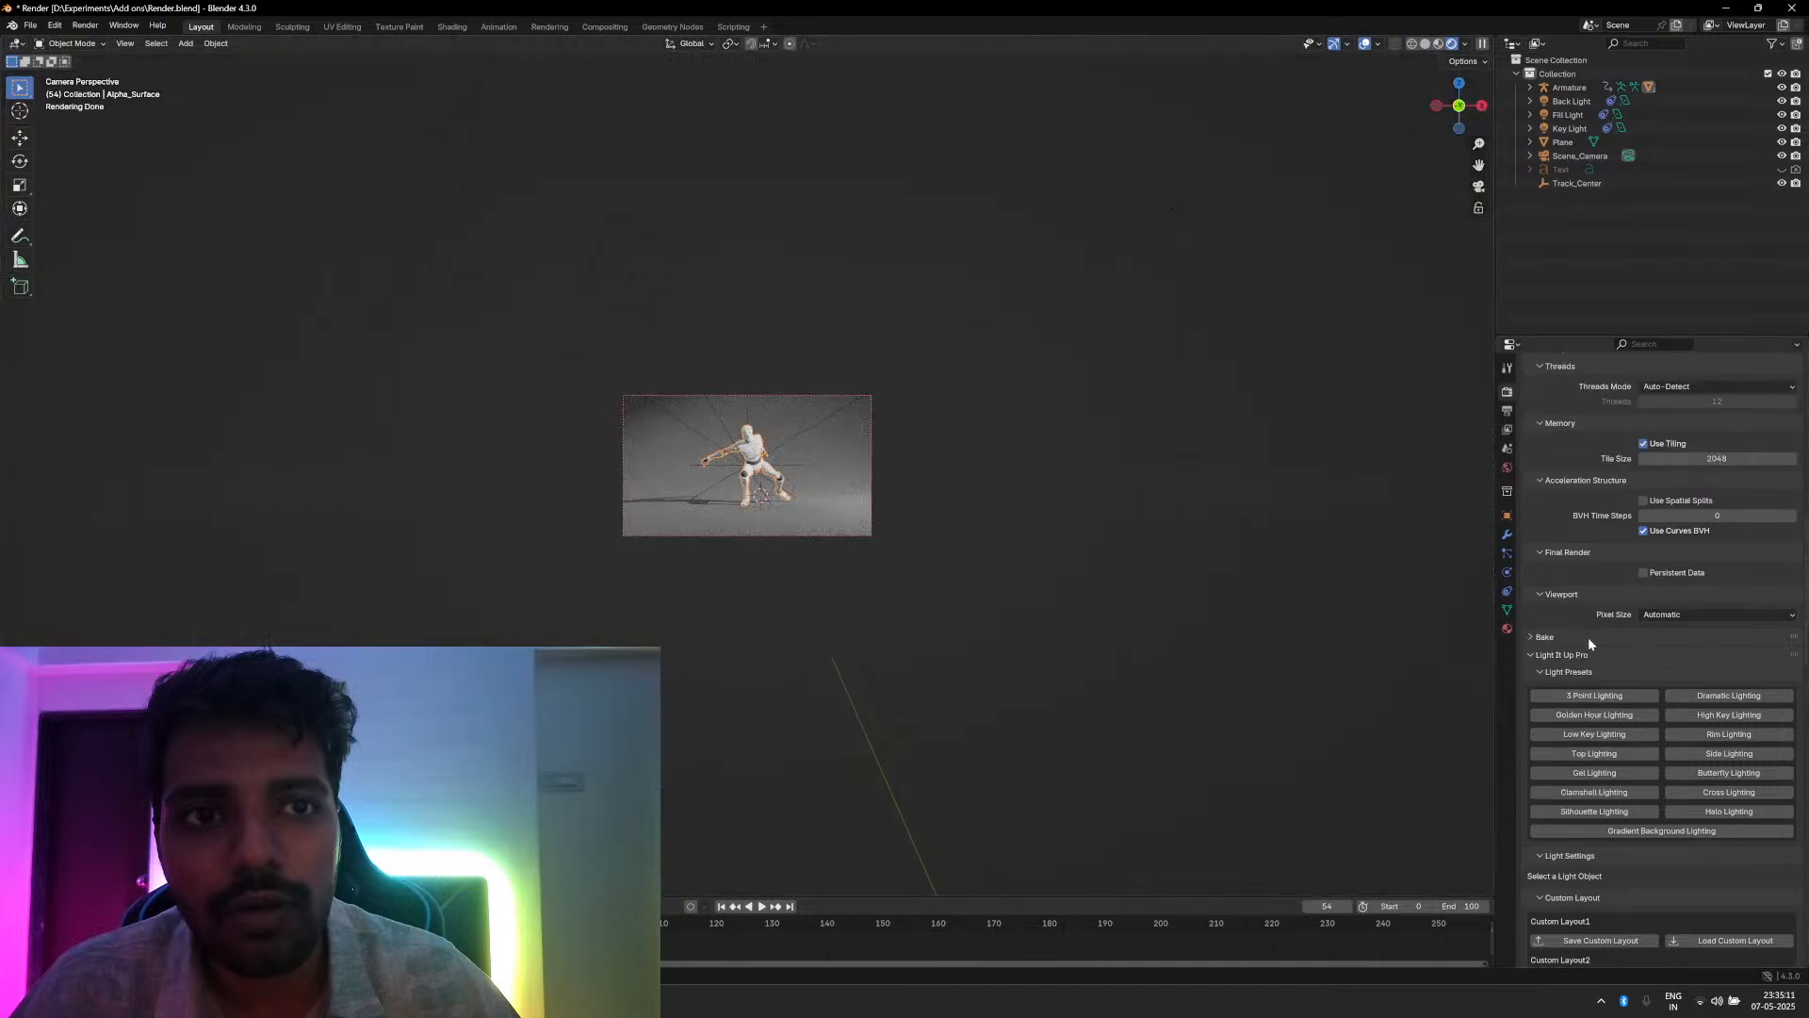
{"action": "scroll", "coordinate": [1587, 637], "scroll_direction": "down", "scroll_amount": 3}
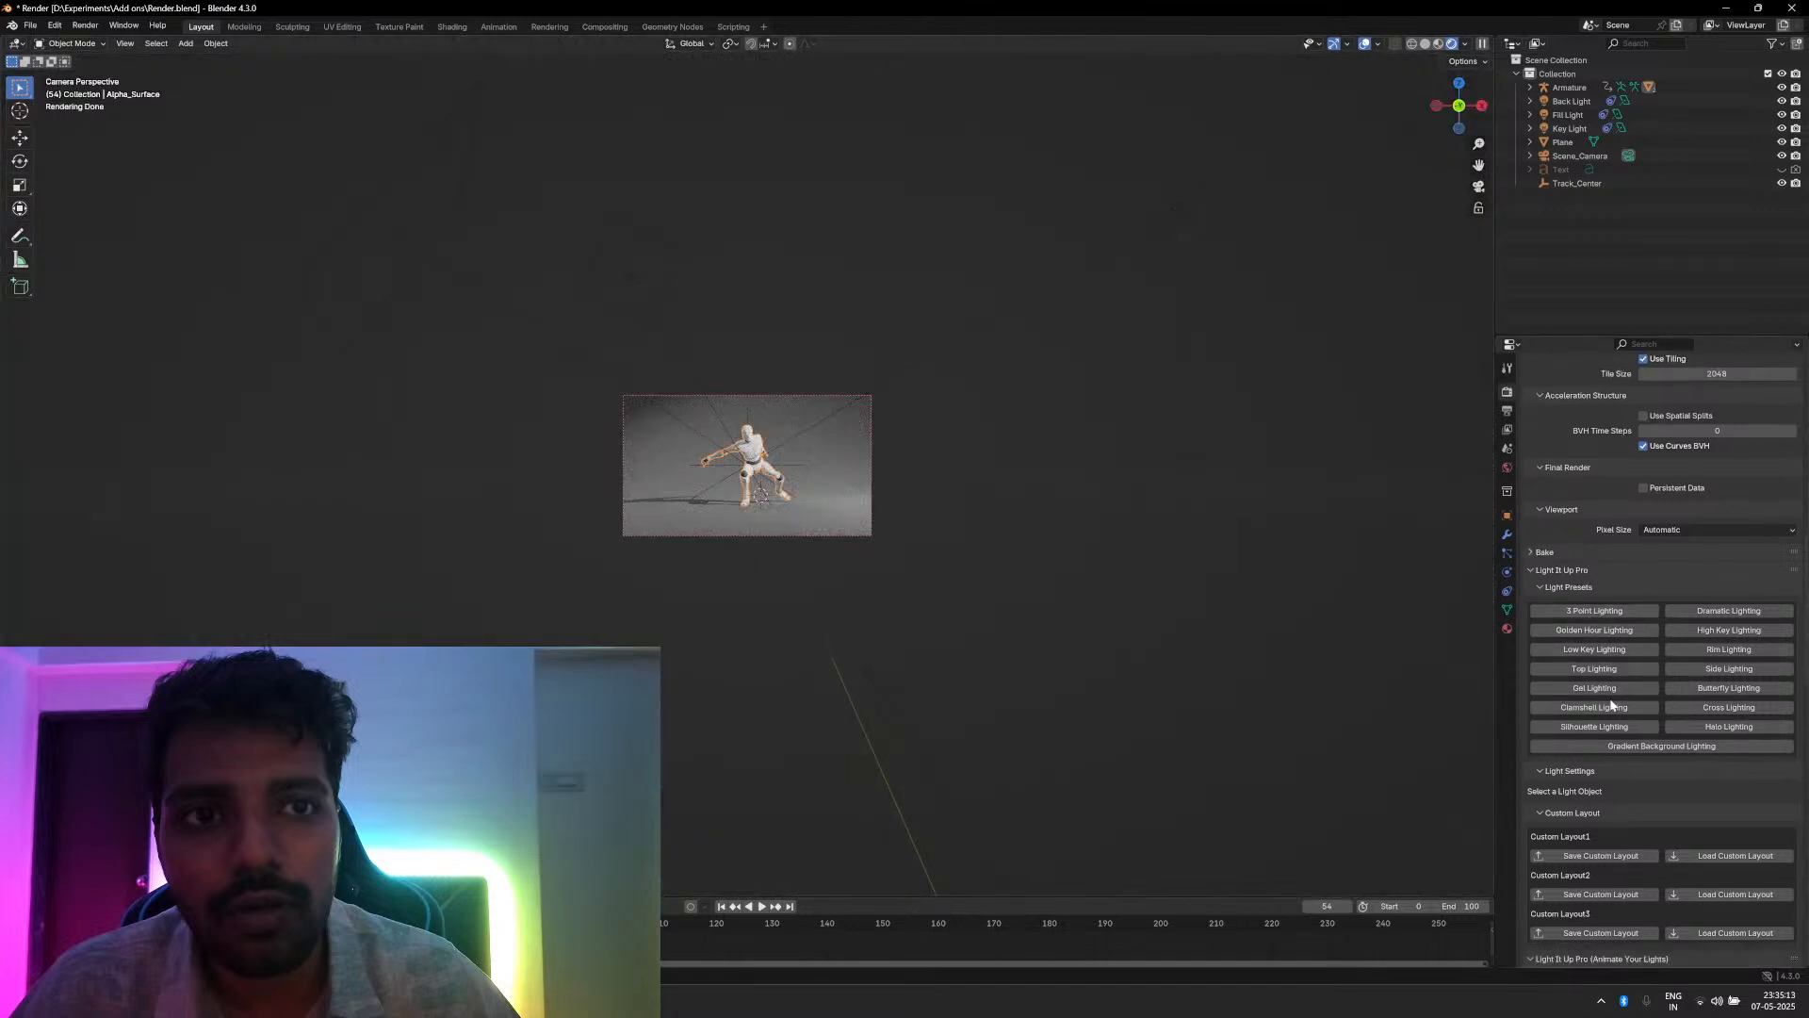
{"action": "left_click", "coordinate": [1585, 612]}
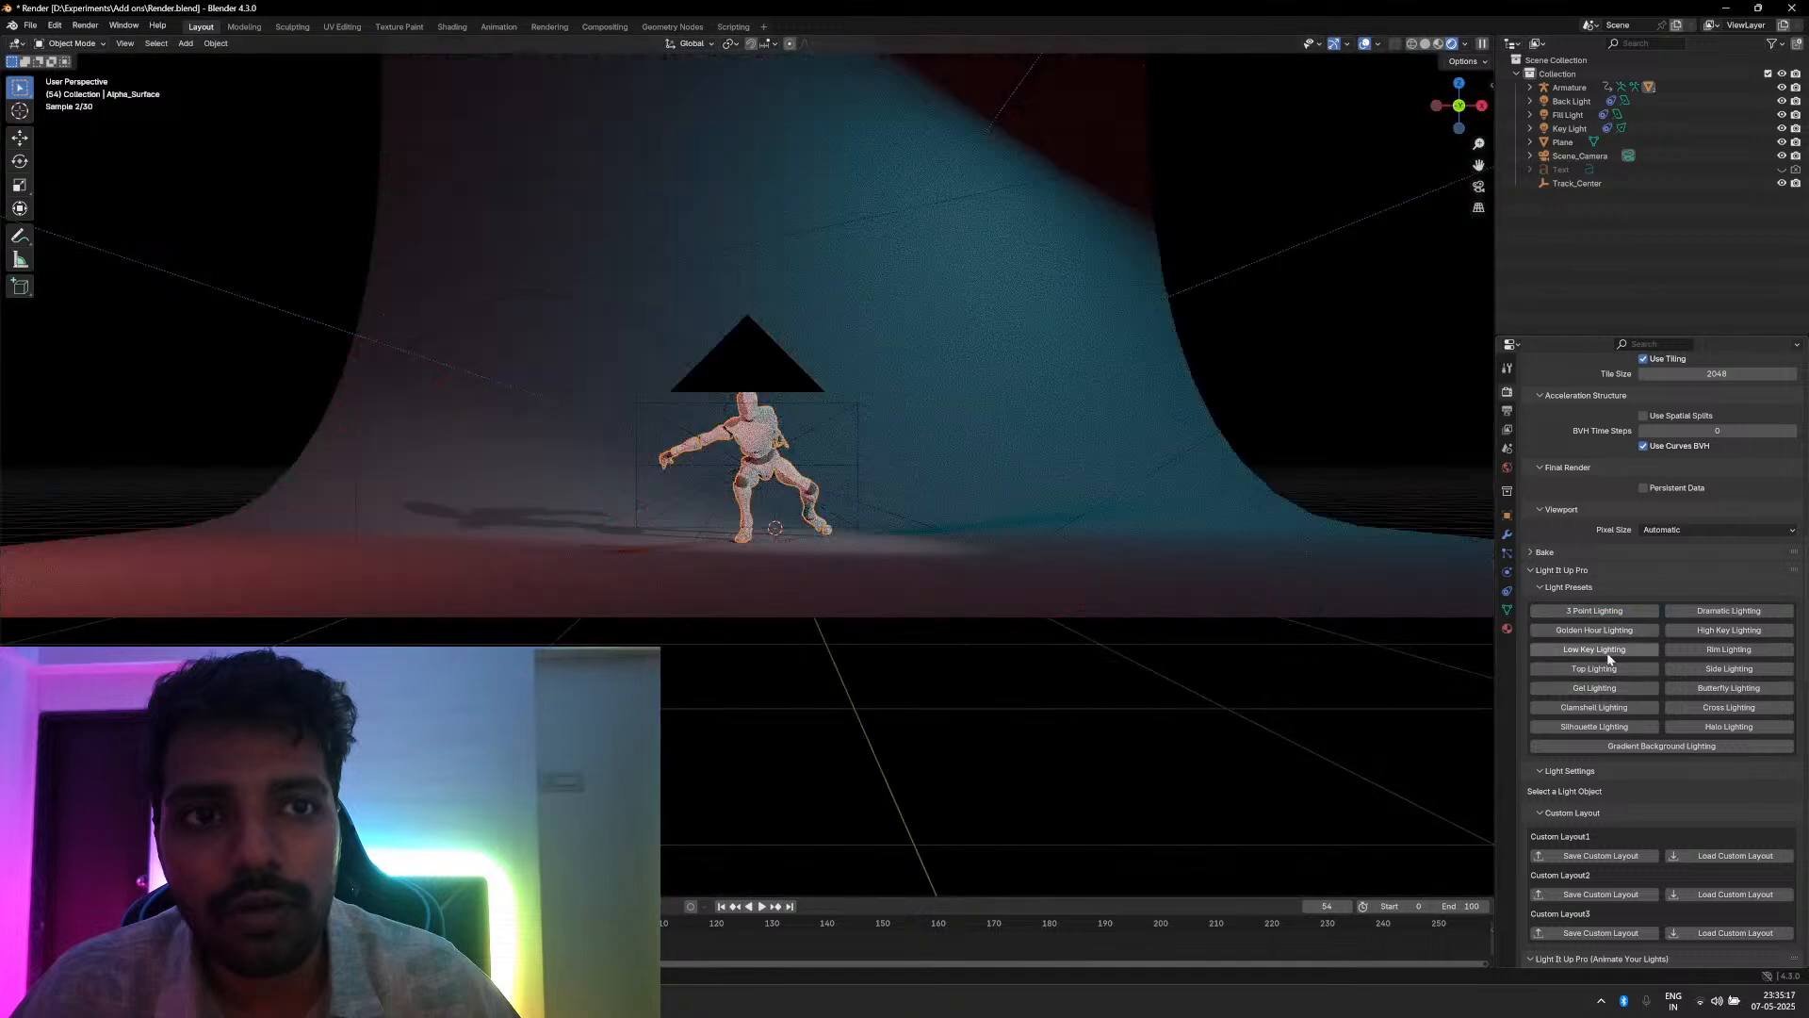
{"action": "left_click", "coordinate": [1610, 650]}
{"action": "key", "text": "KP_0"}
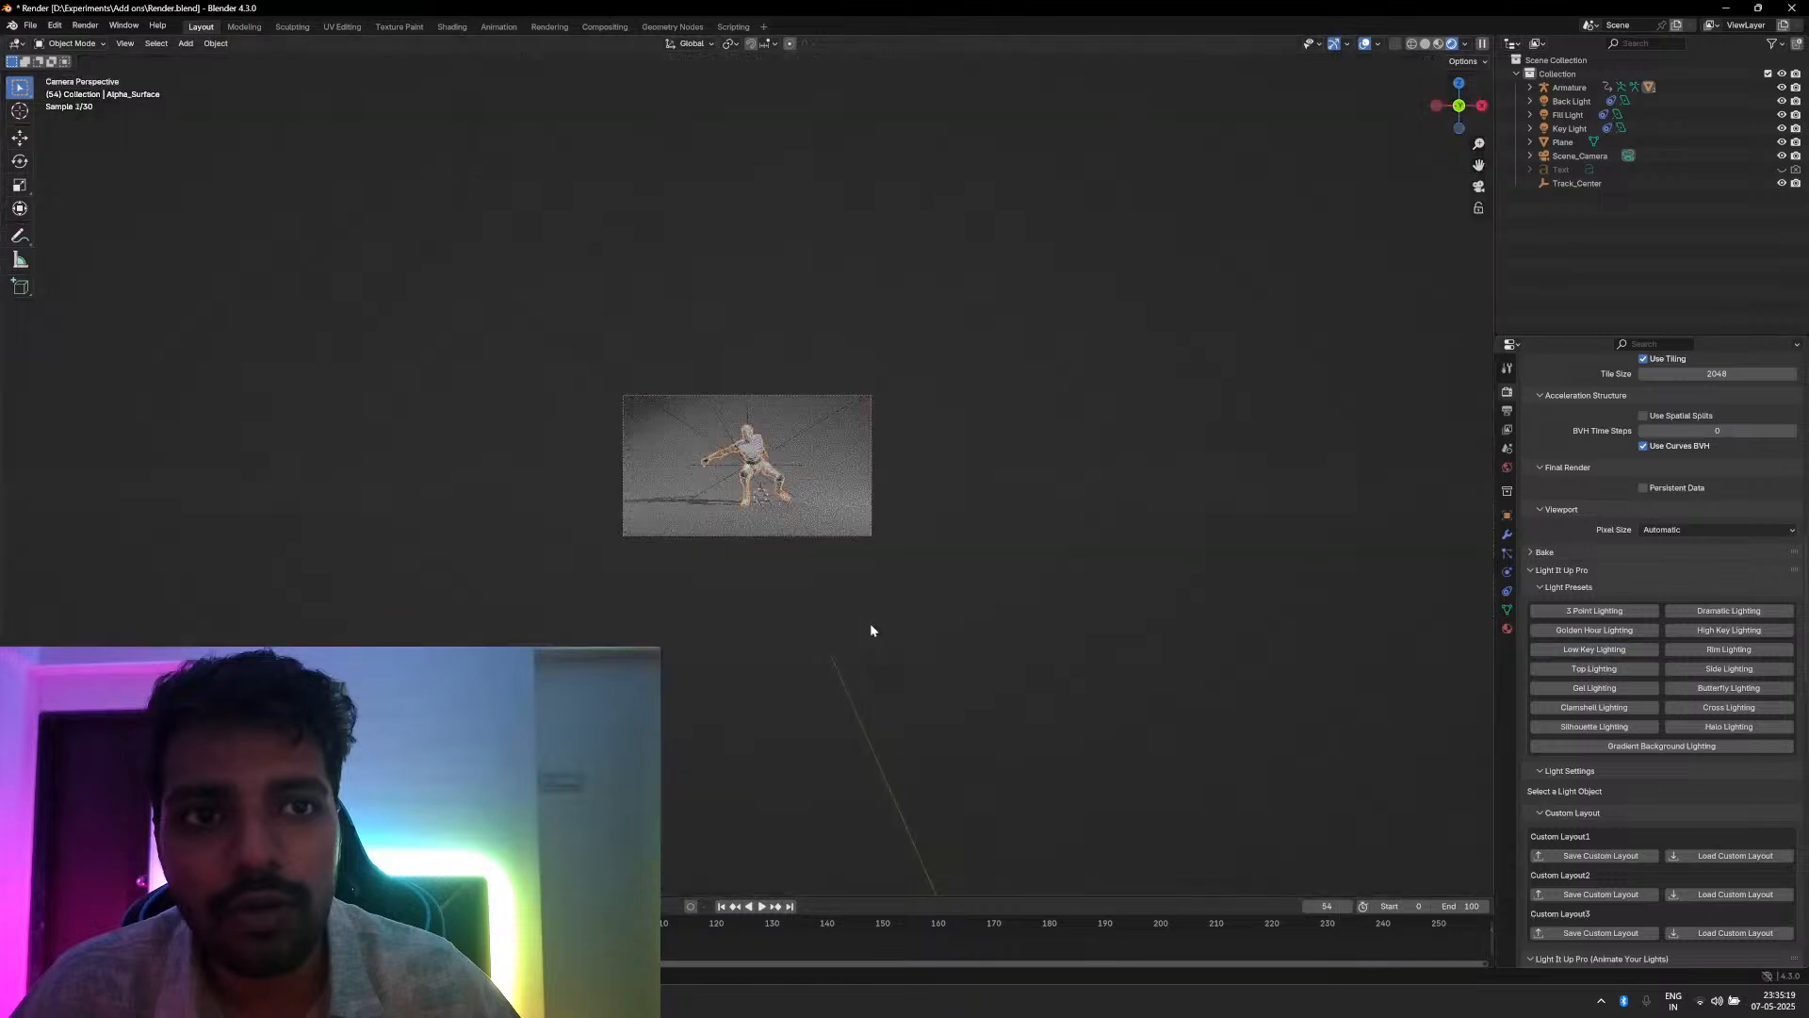
Step: Apply the Morning Fog atmospheric mood from the Volumetric Presets Library and inspect the camera view
{"action": "scroll", "coordinate": [1750, 790], "scroll_direction": "down", "scroll_amount": 10}
{"action": "scroll", "coordinate": [1698, 771], "scroll_direction": "down", "scroll_amount": 15}
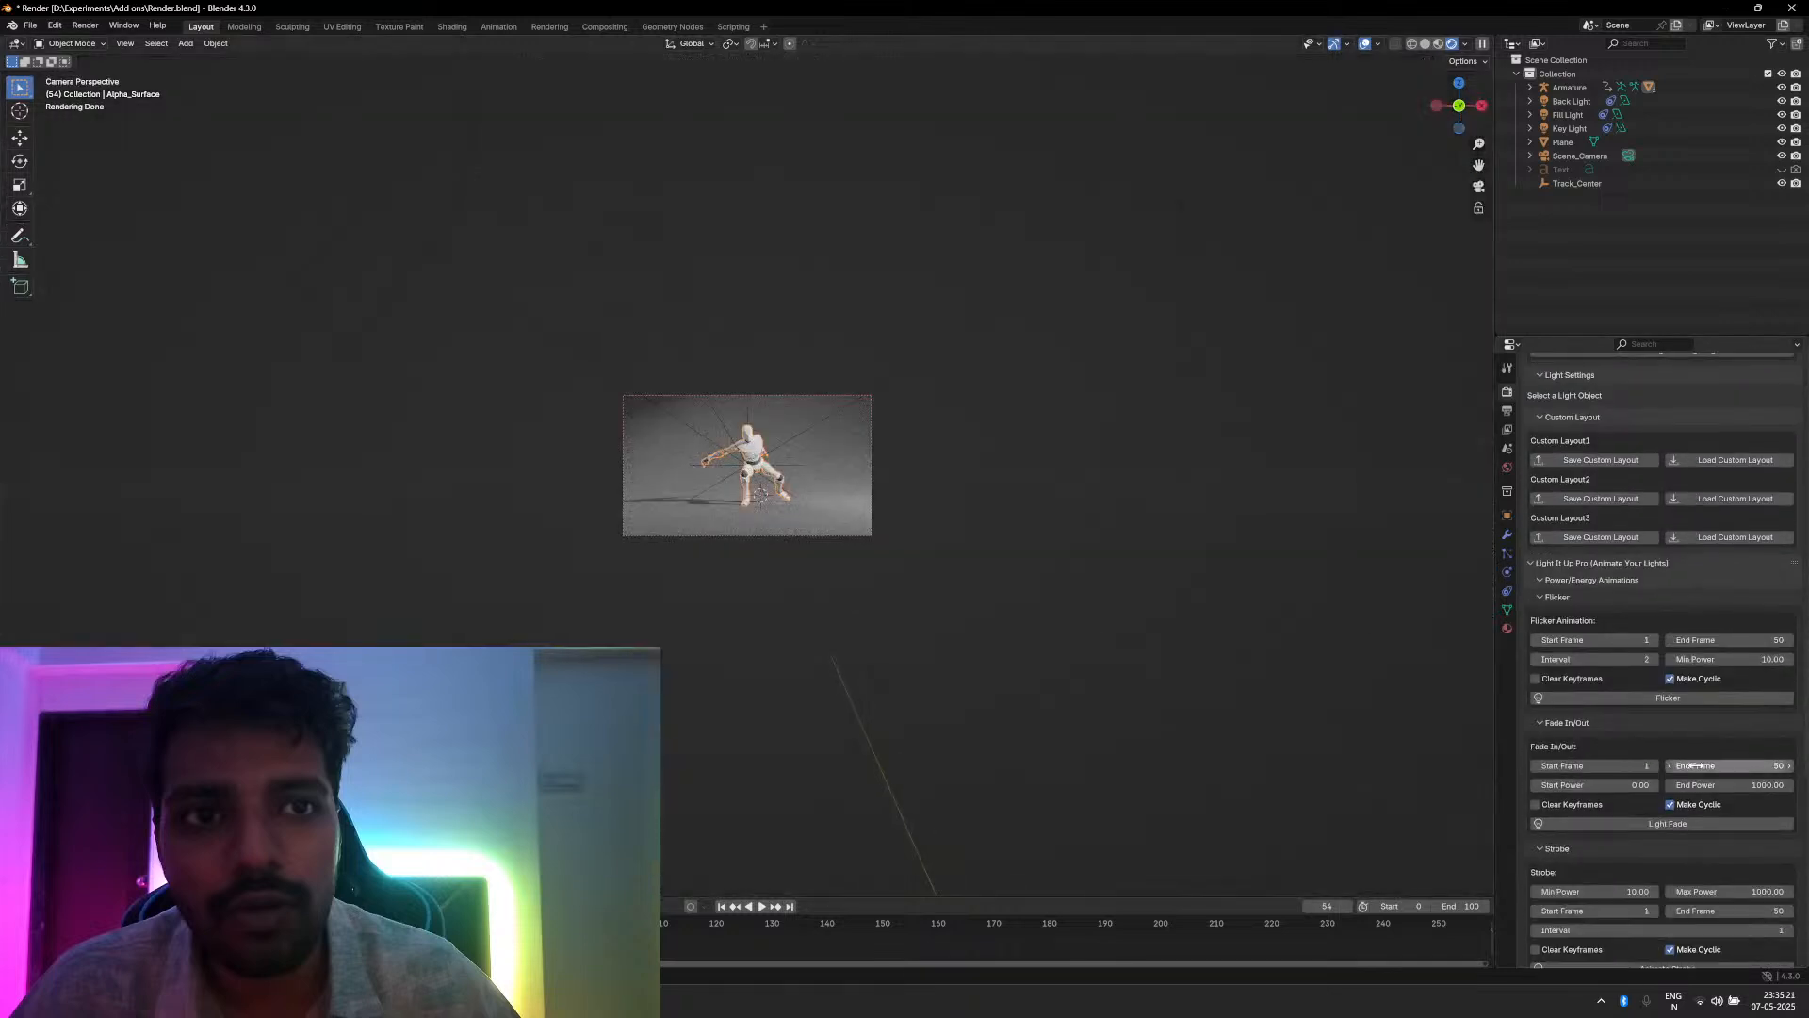
{"action": "scroll", "coordinate": [1669, 783], "scroll_direction": "down", "scroll_amount": 5}
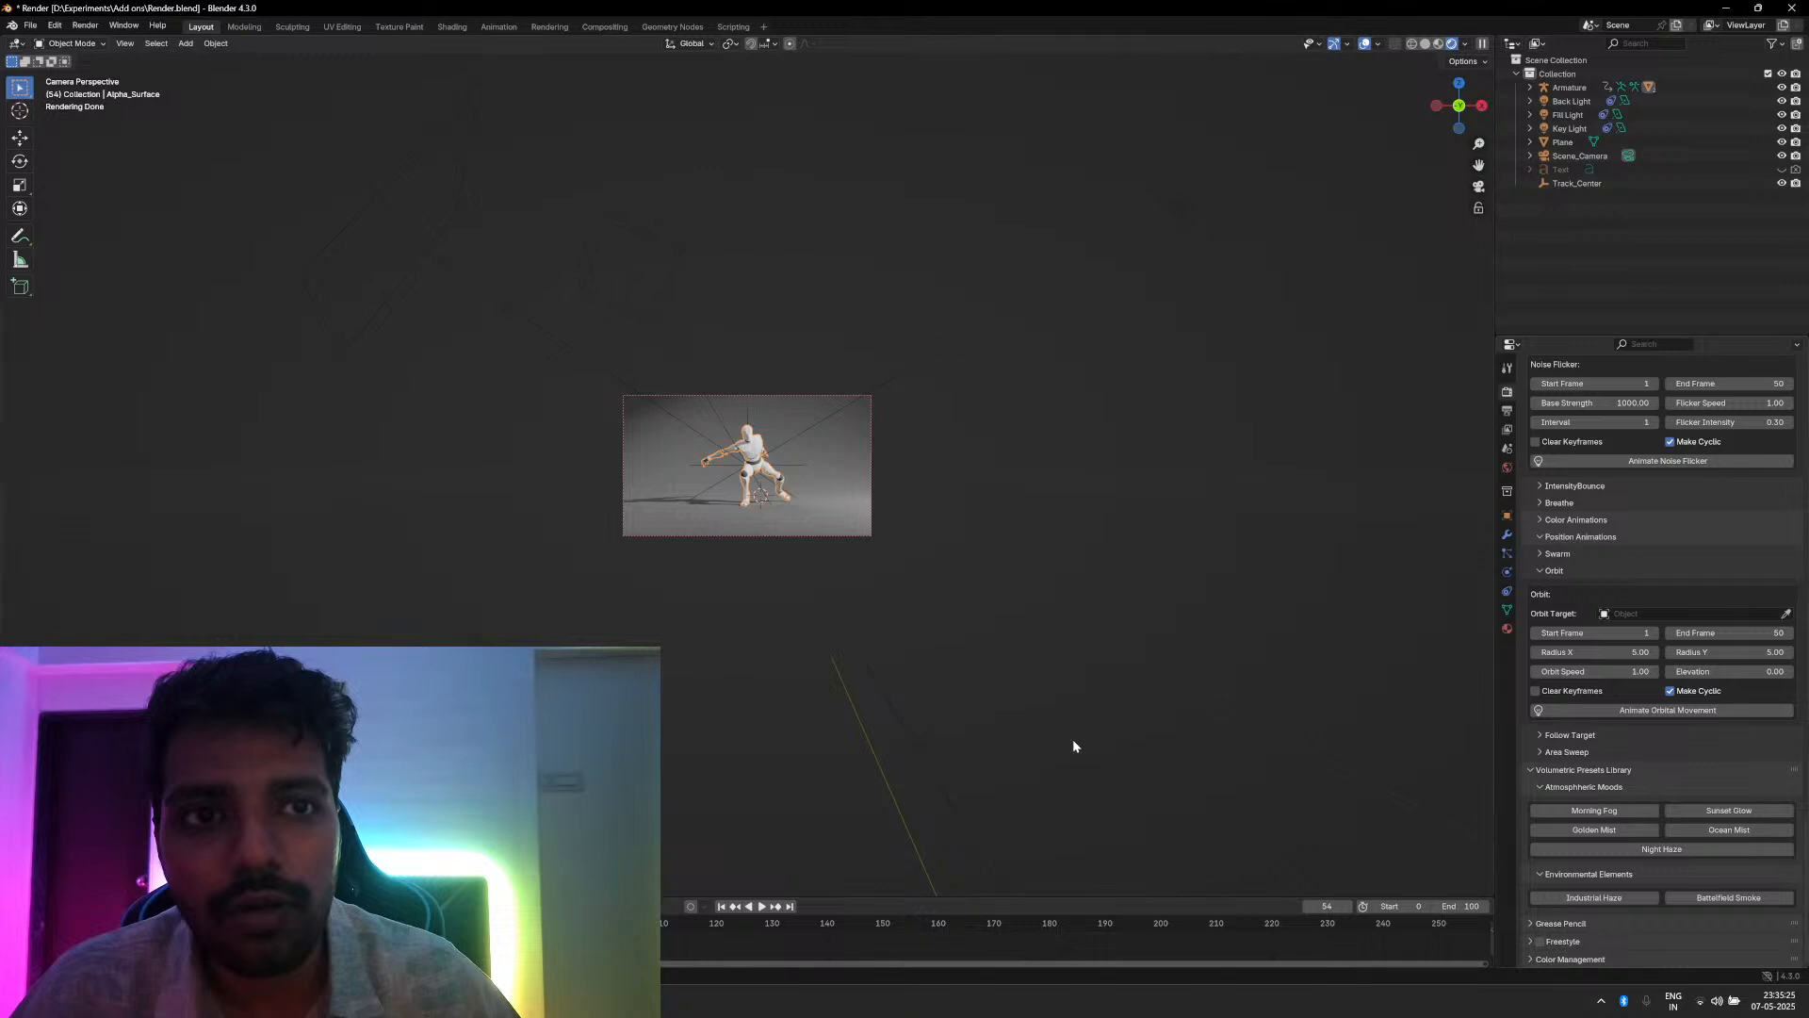
{"action": "left_click", "coordinate": [1608, 813]}
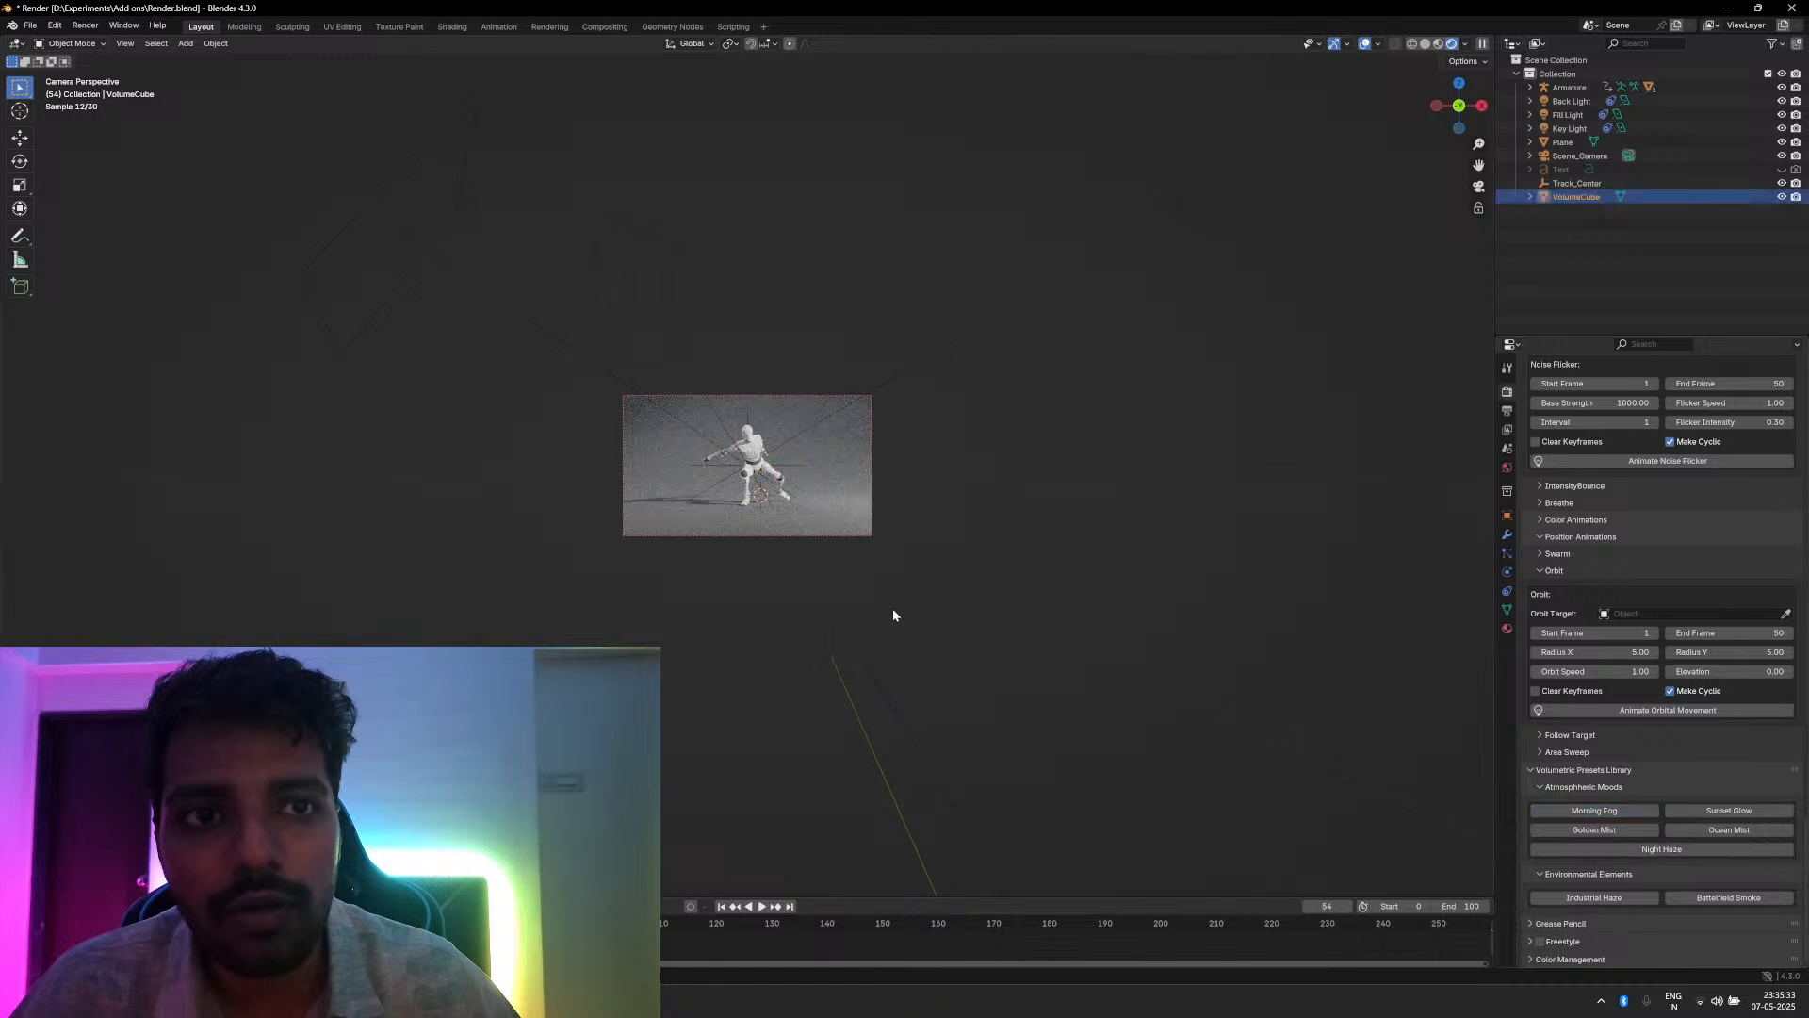
{"action": "scroll", "coordinate": [891, 607], "scroll_direction": "up", "scroll_amount": 3}
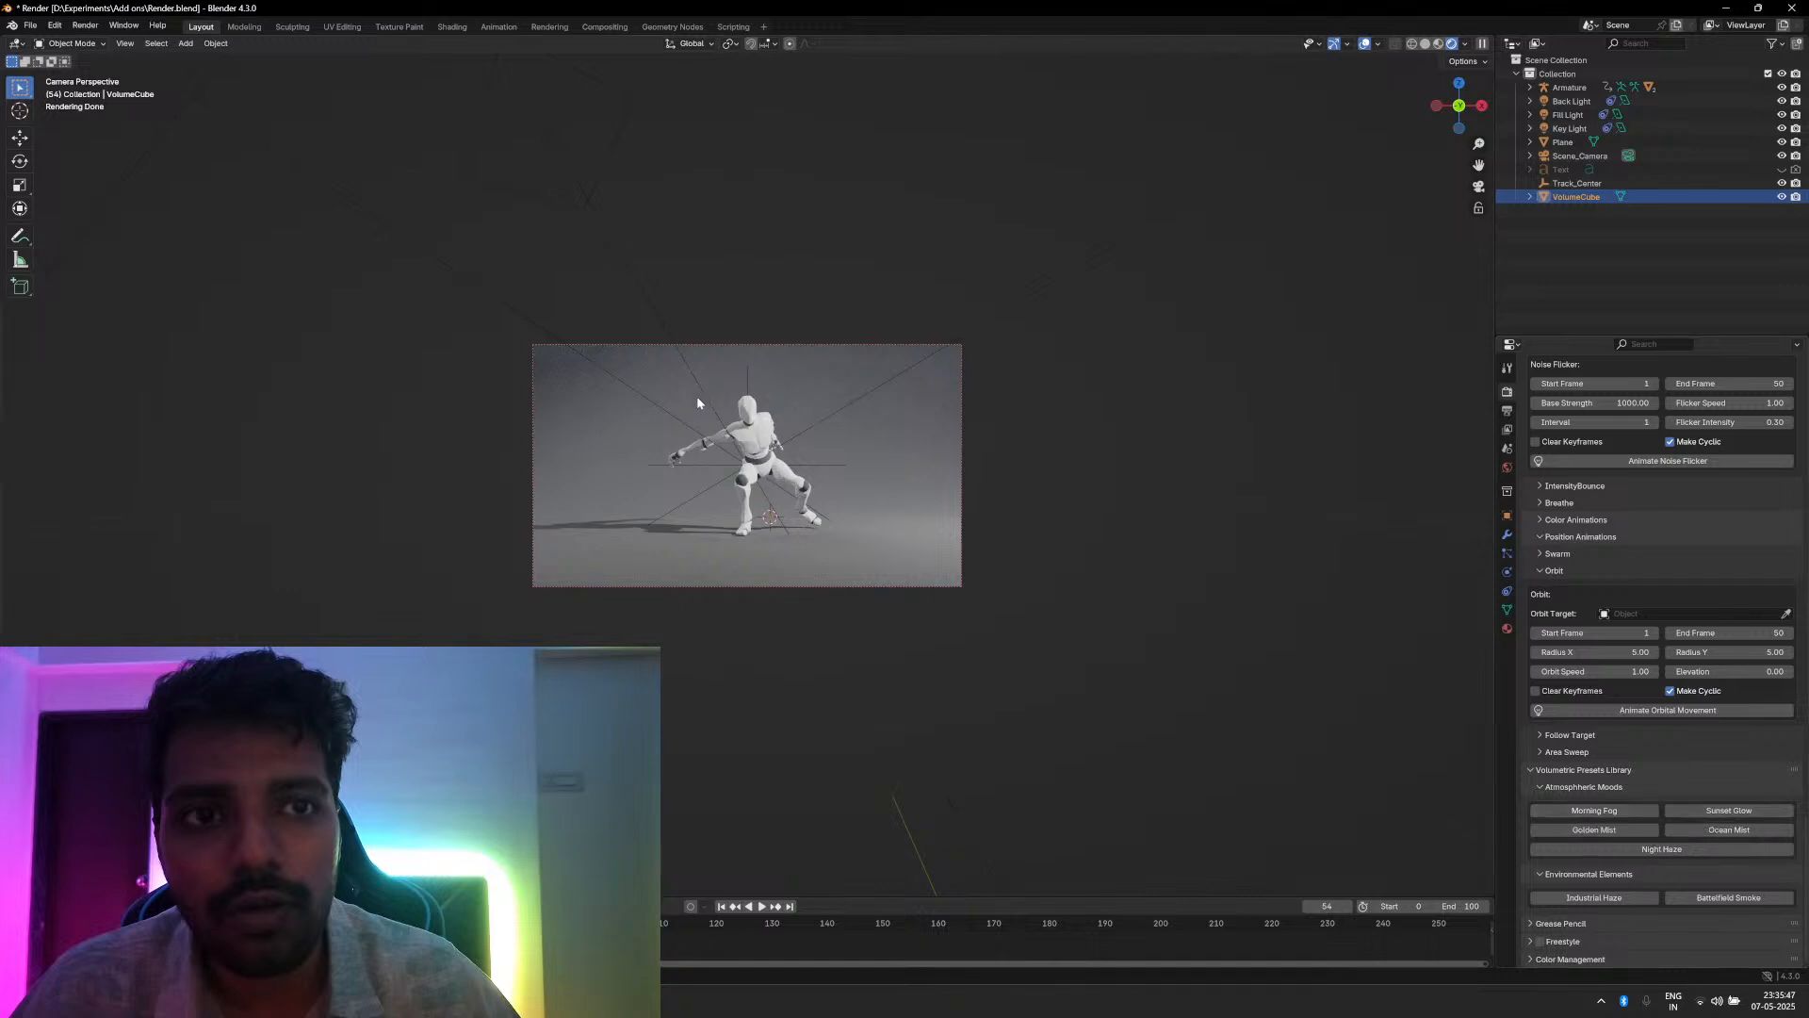
Step: Apply the Sunset Glow, Golden Mist and Night Haze atmospheric moods one after another to compare them
{"action": "left_click", "coordinate": [1730, 810]}
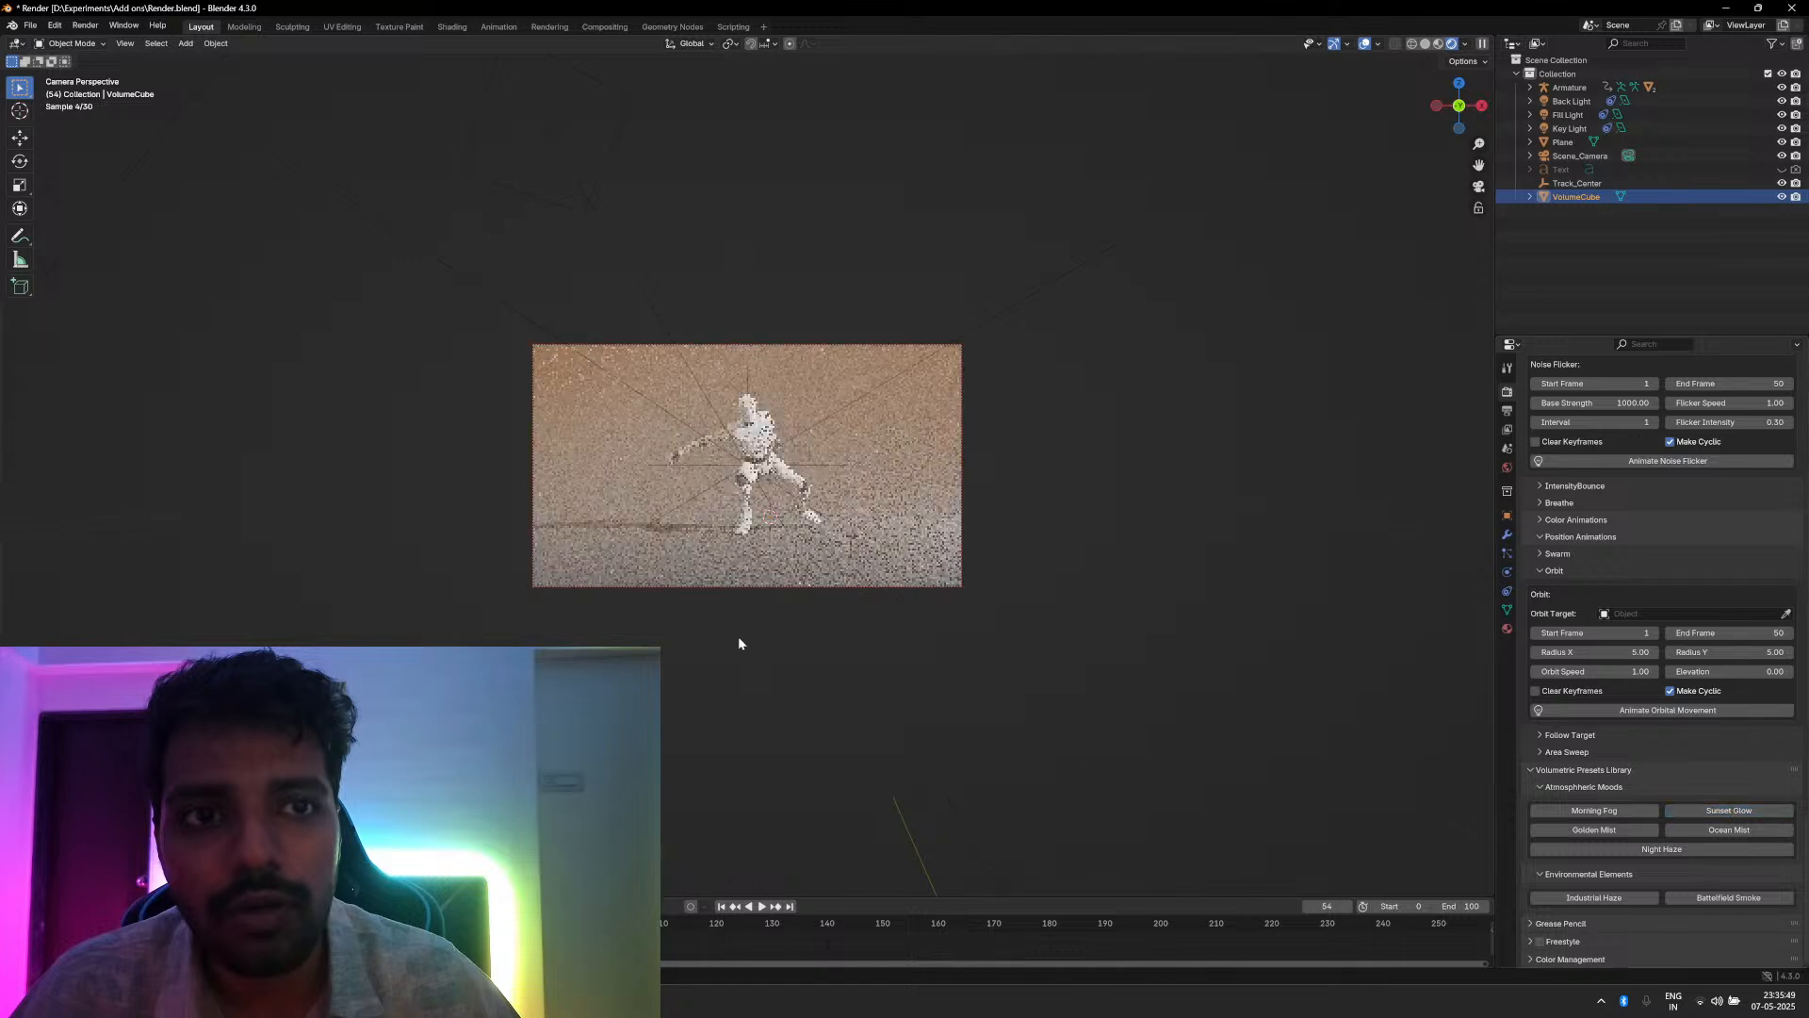
{"action": "left_click", "coordinate": [1575, 831]}
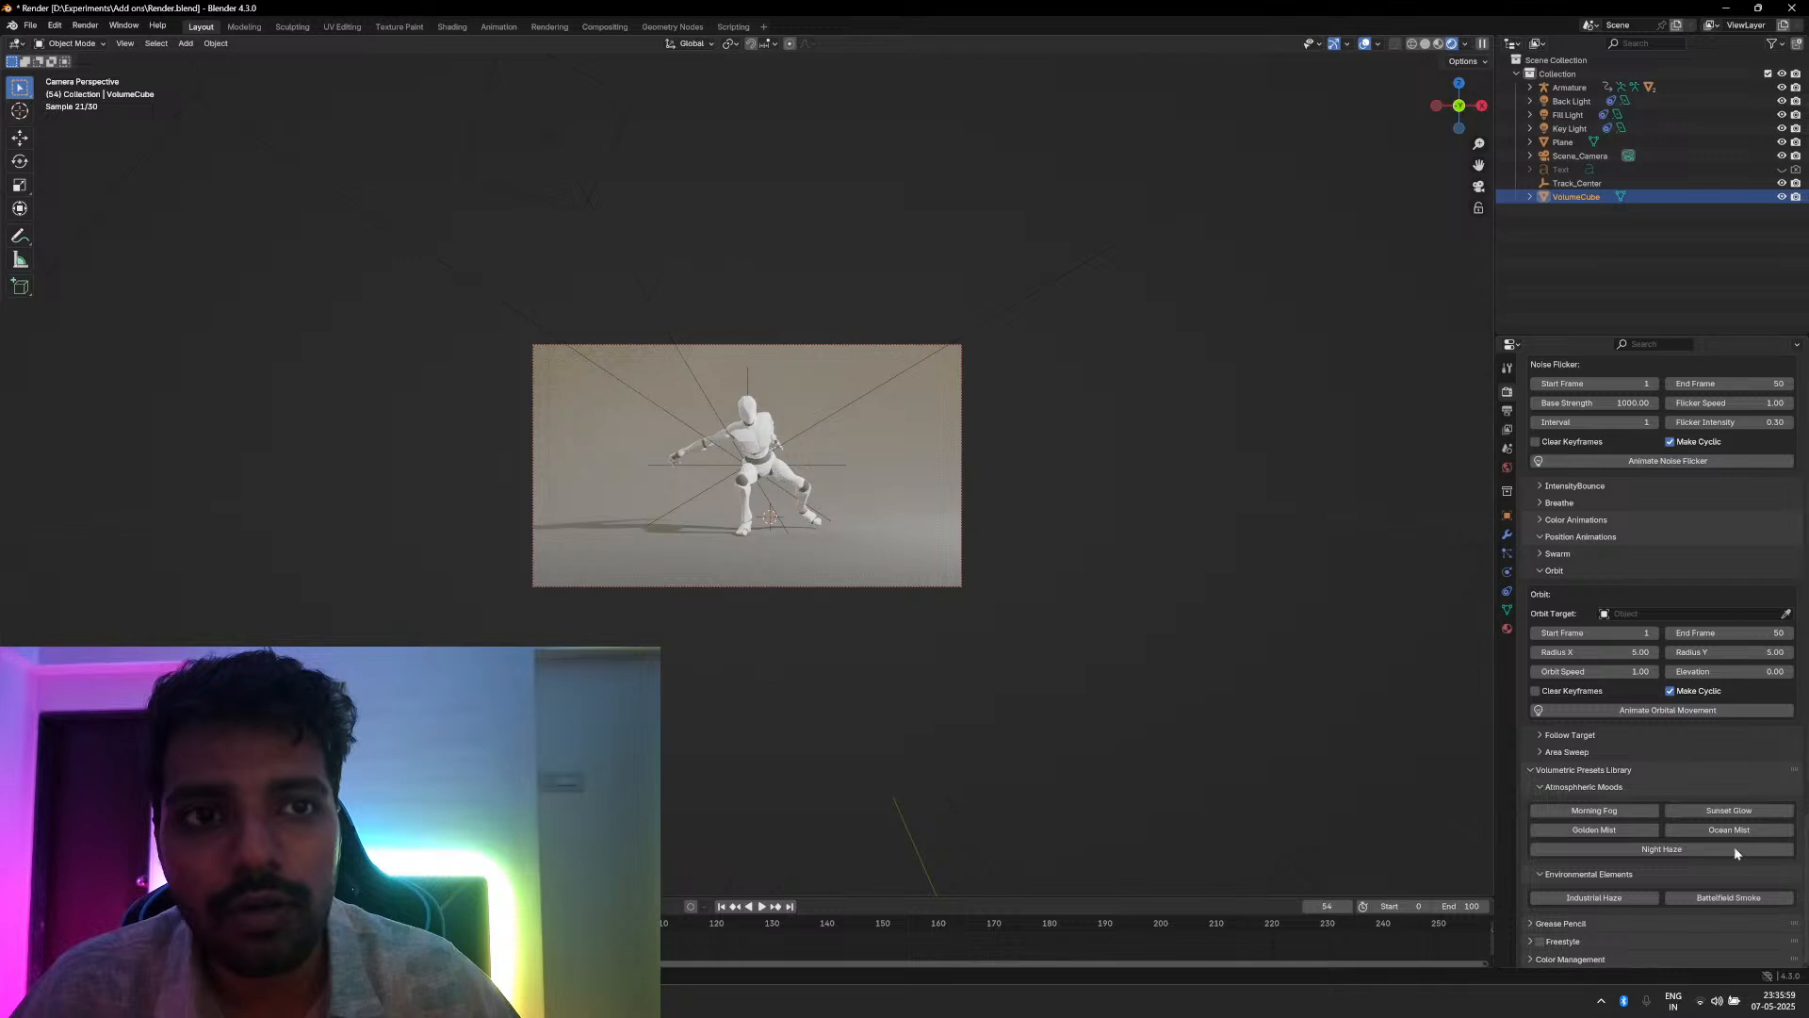
{"action": "left_click", "coordinate": [1546, 849]}
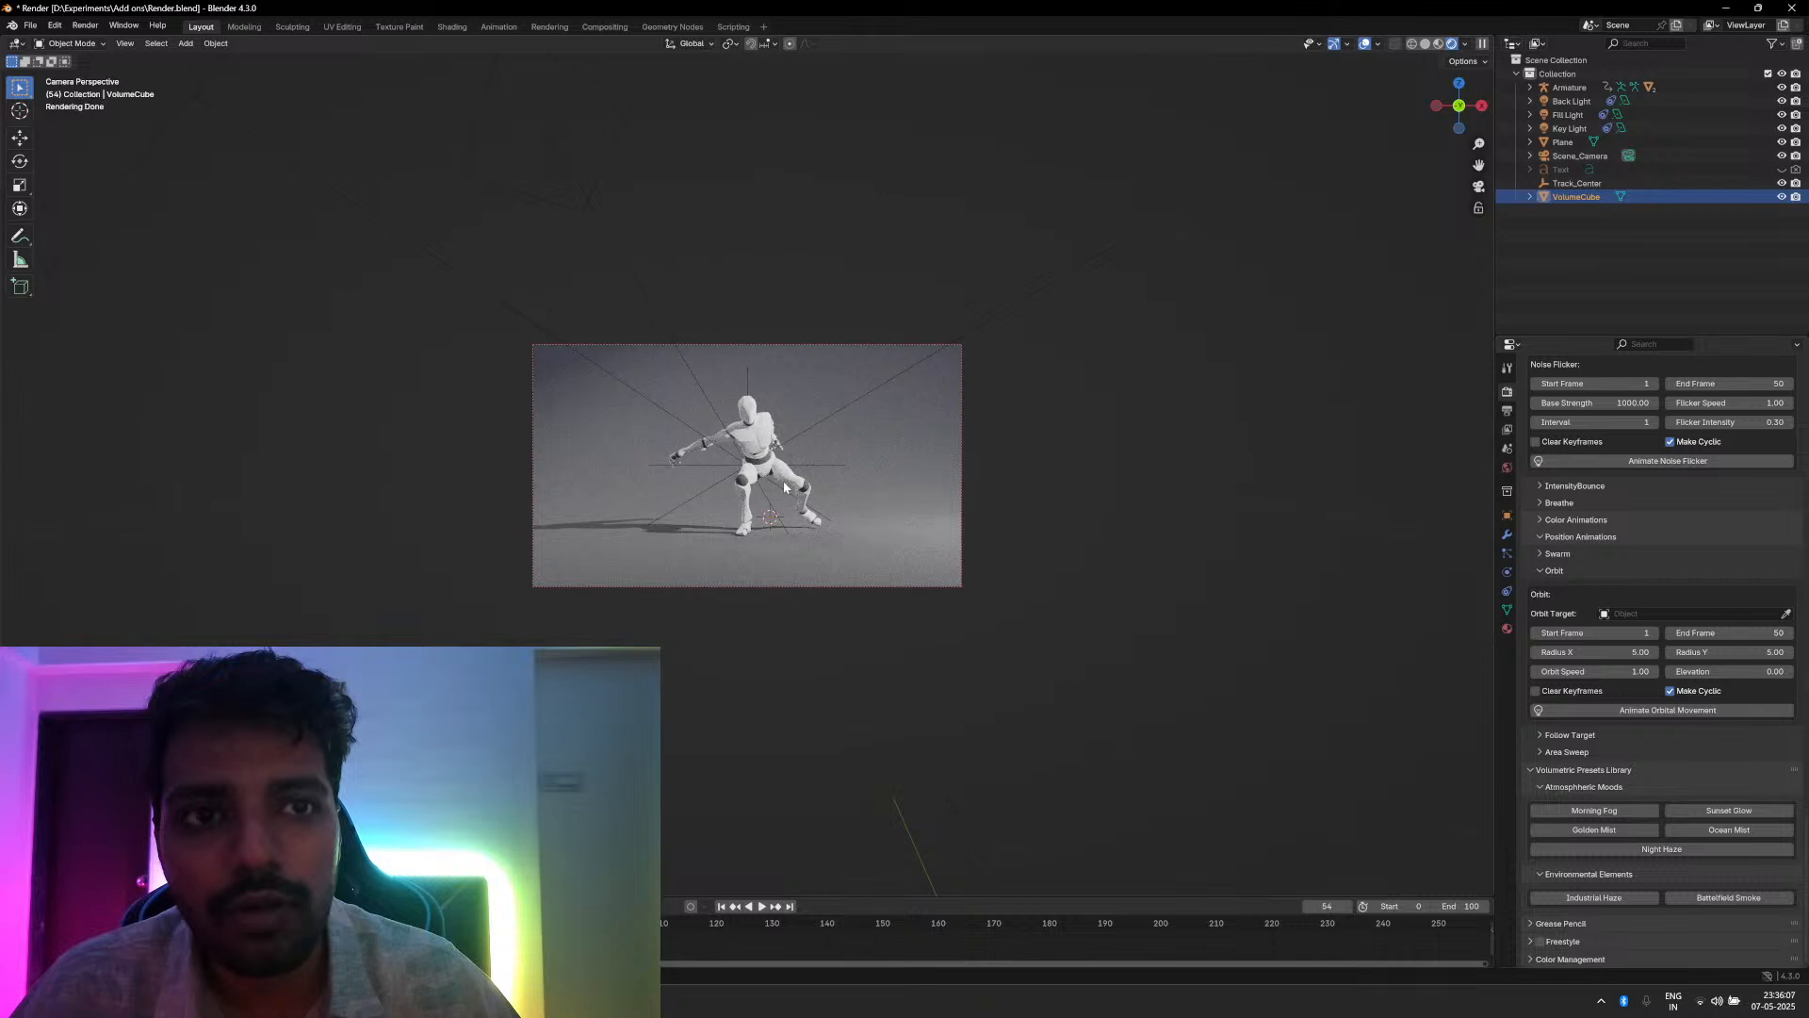
Step: Delete the back light, and apply the Industrial Haze and Battlefield Smoke environmental elements in turn
{"action": "left_click", "coordinate": [555, 139]}
{"action": "key", "text": "Delete"}
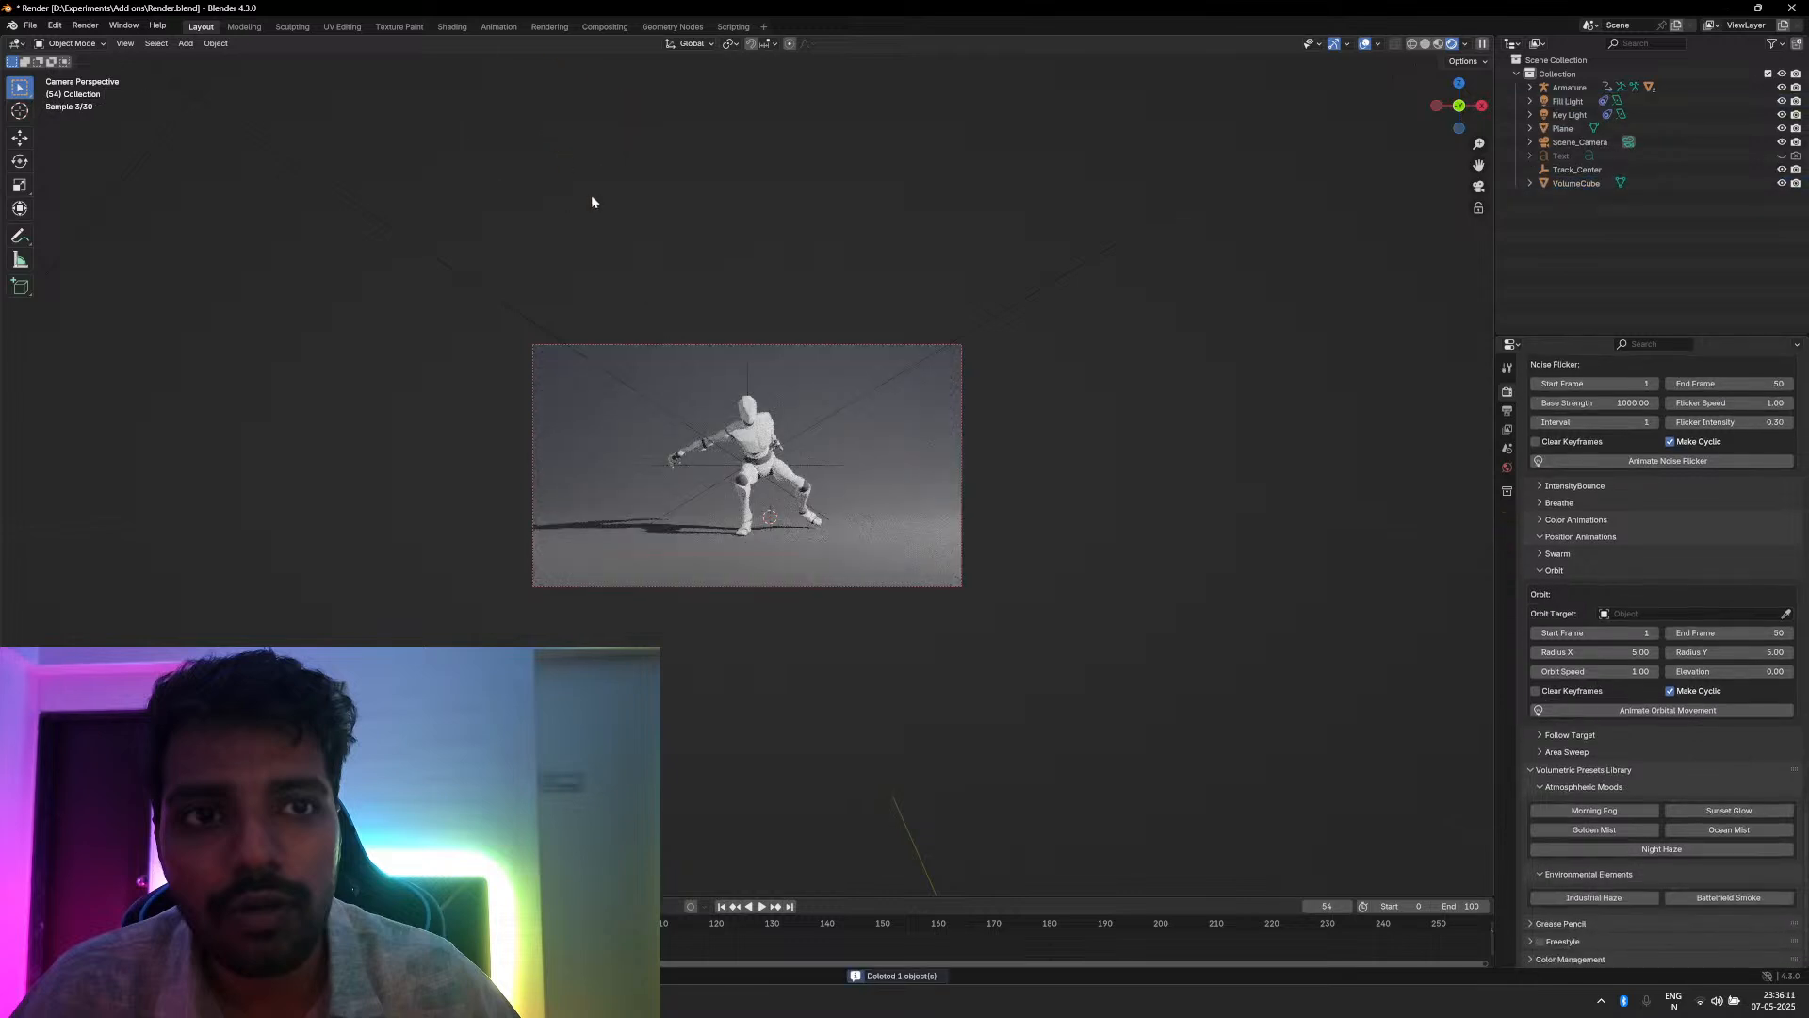
{"action": "left_click", "coordinate": [1583, 900]}
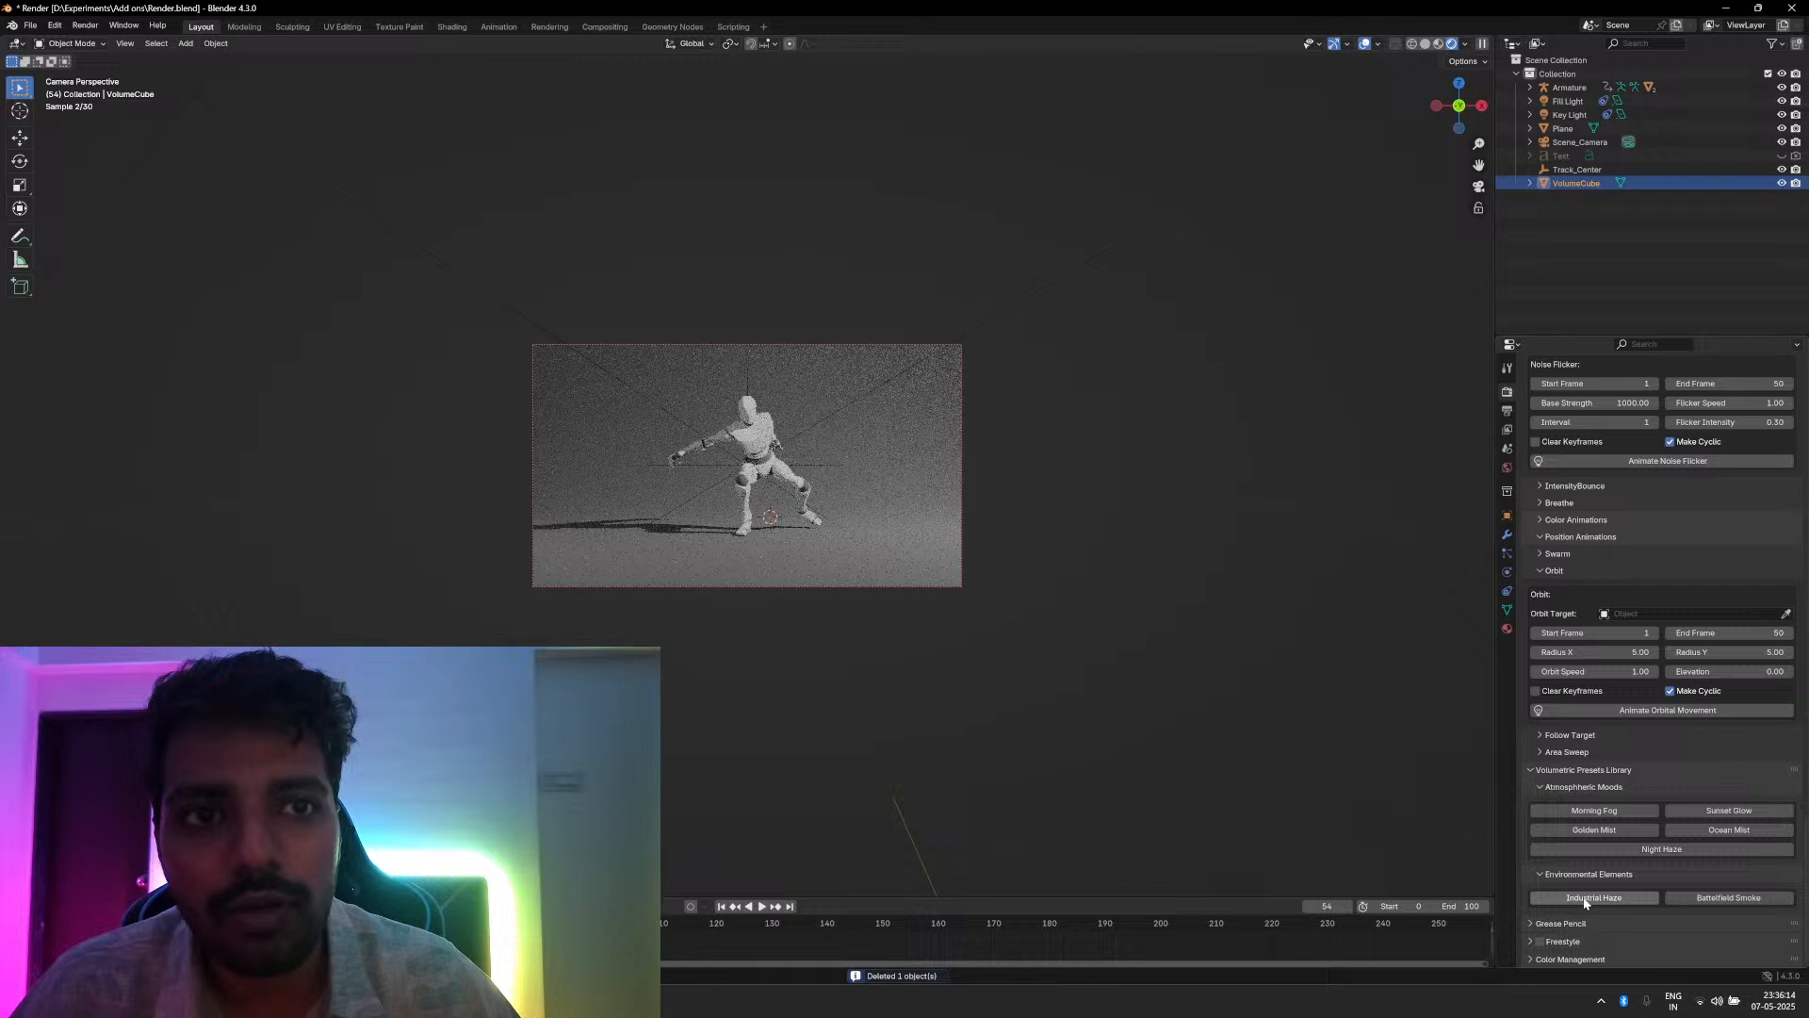
{"action": "left_click", "coordinate": [1717, 900]}
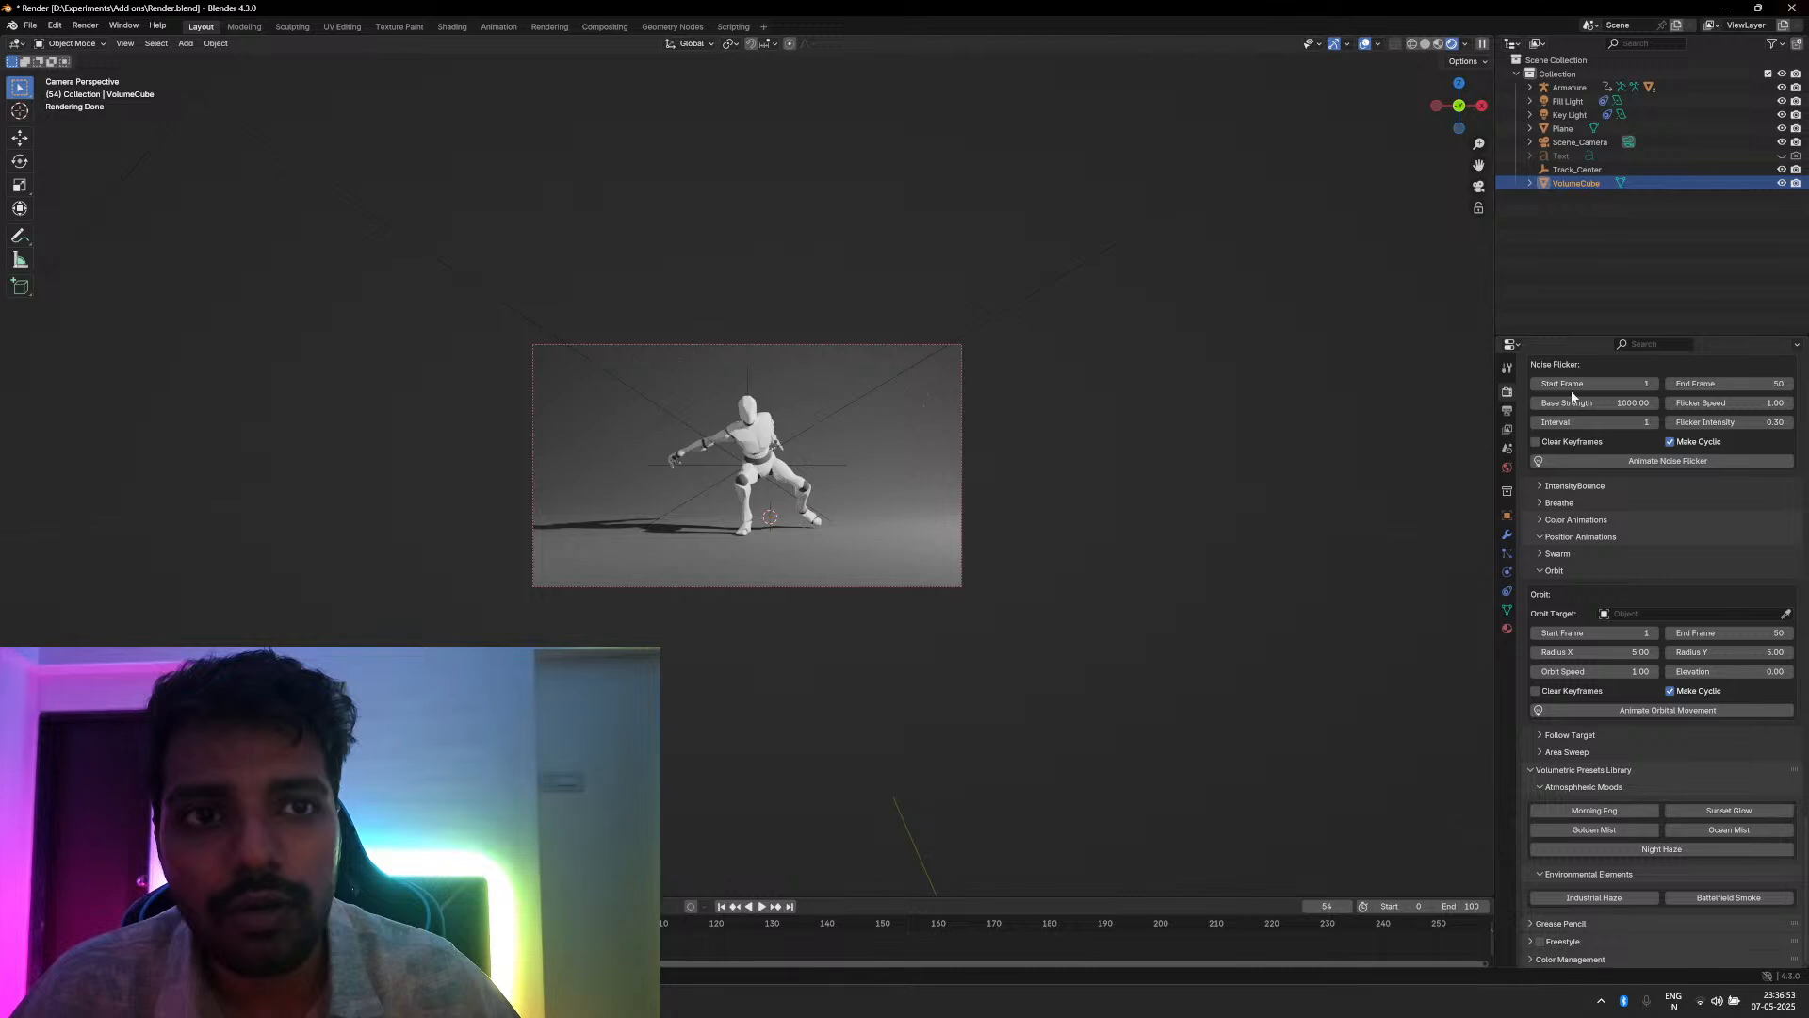
Step: Leave the camera view and examine the volume cube enclosing the backdrop, camera and character in material preview shading
{"action": "middle_click_drag", "start_coordinate": [1054, 604], "coordinate": [950, 617]}
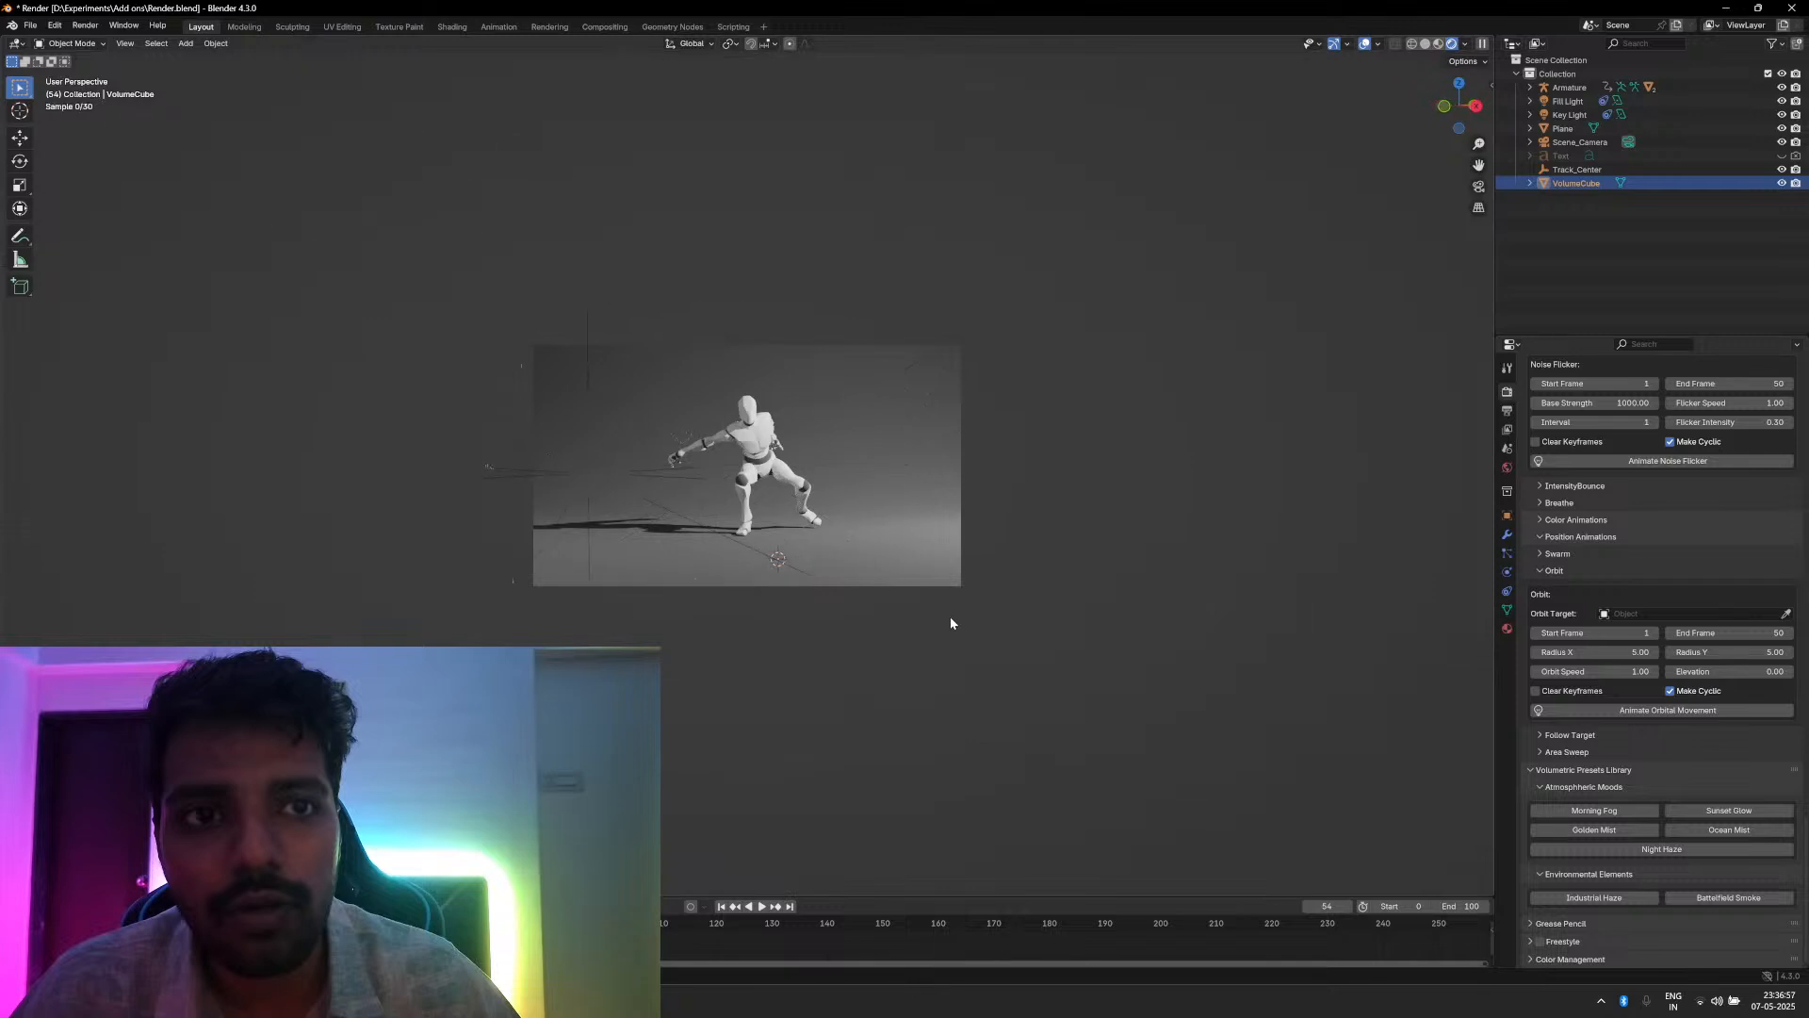
{"action": "scroll", "coordinate": [950, 617], "scroll_direction": "up", "scroll_amount": 2}
{"action": "scroll", "coordinate": [873, 585], "scroll_direction": "down", "scroll_amount": 3}
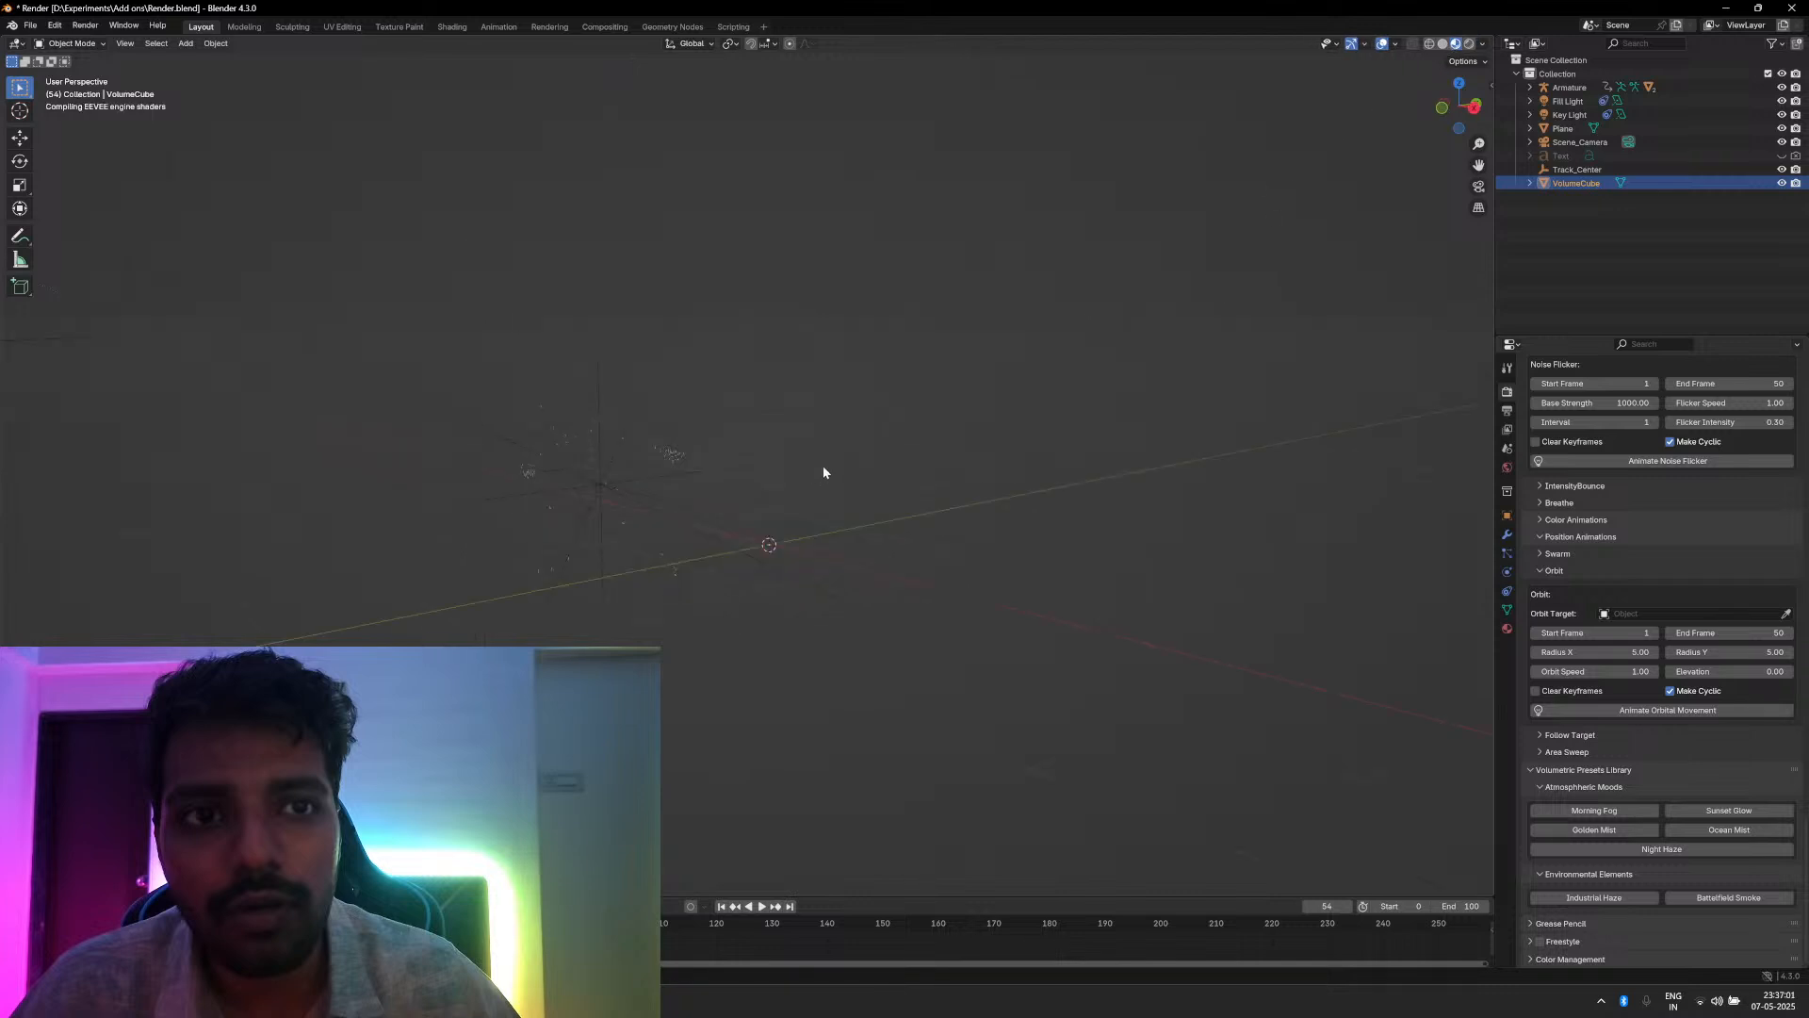
{"action": "middle_click_drag", "start_coordinate": [823, 465], "coordinate": [849, 480]}
{"action": "scroll", "coordinate": [828, 480], "scroll_direction": "down", "scroll_amount": 2}
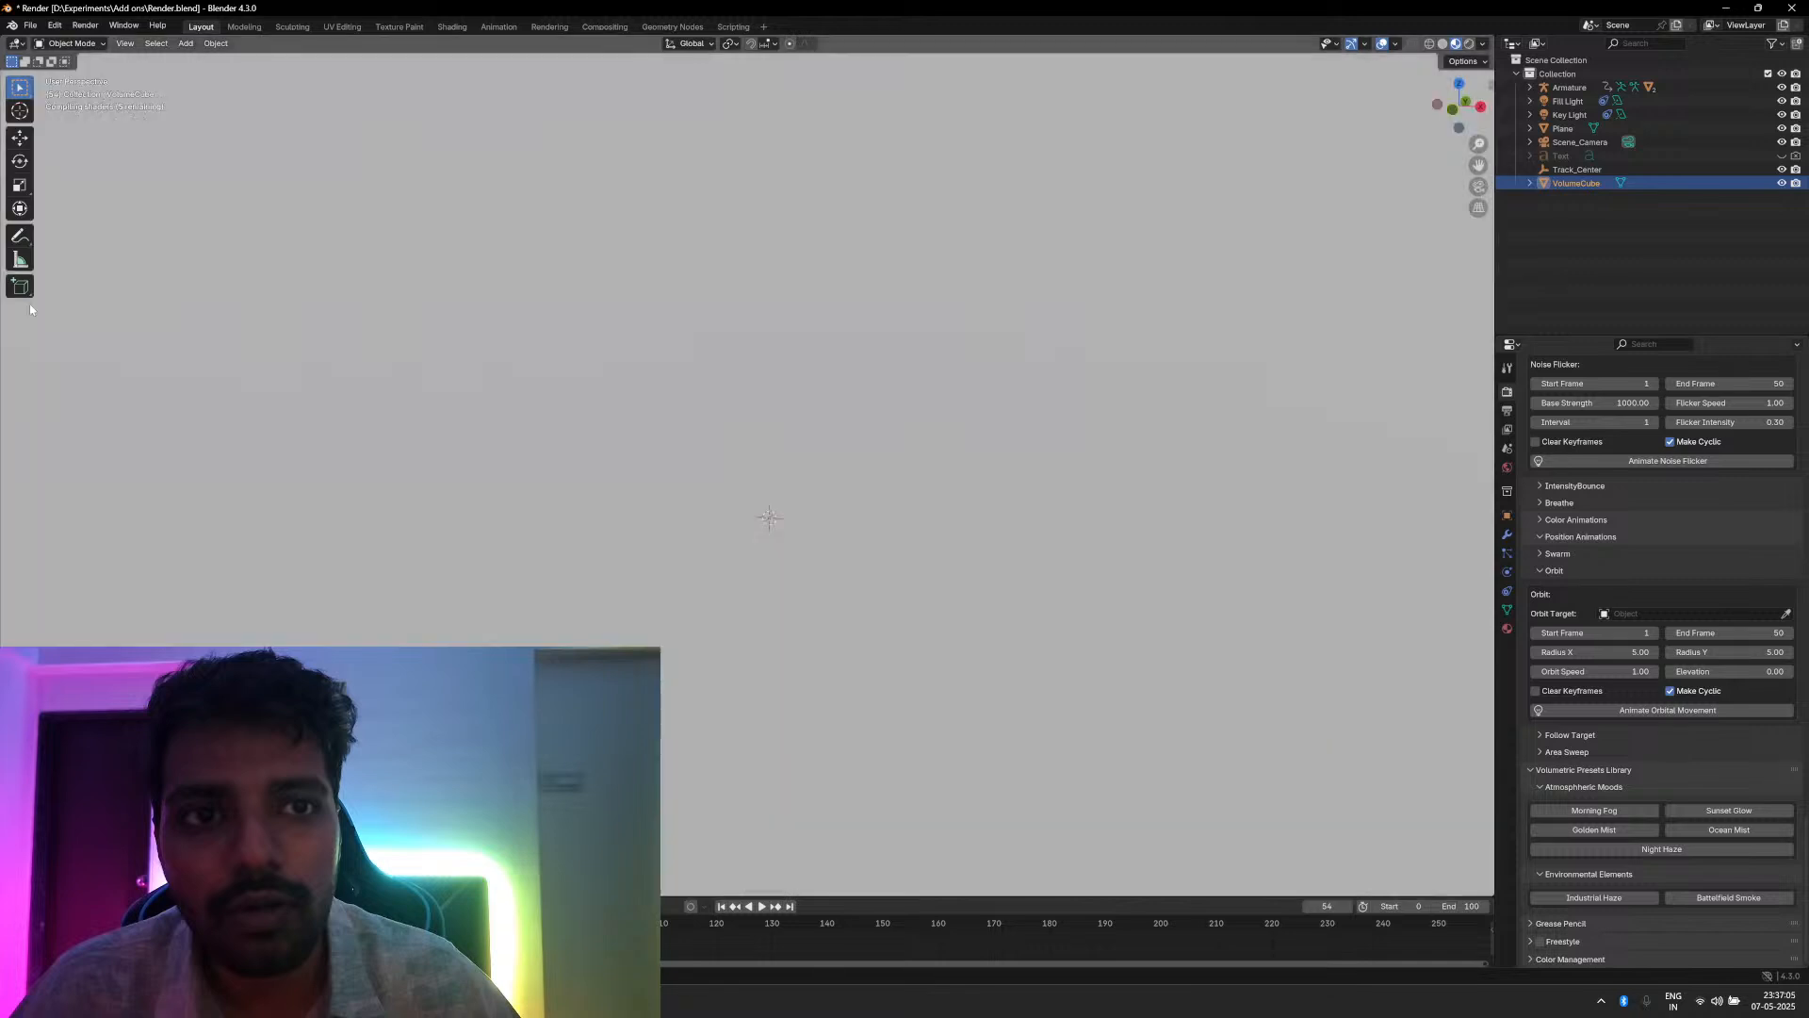
{"action": "middle_click_drag", "start_coordinate": [911, 308], "coordinate": [829, 466]}
{"action": "scroll", "coordinate": [829, 466], "scroll_direction": "down", "scroll_amount": 5}
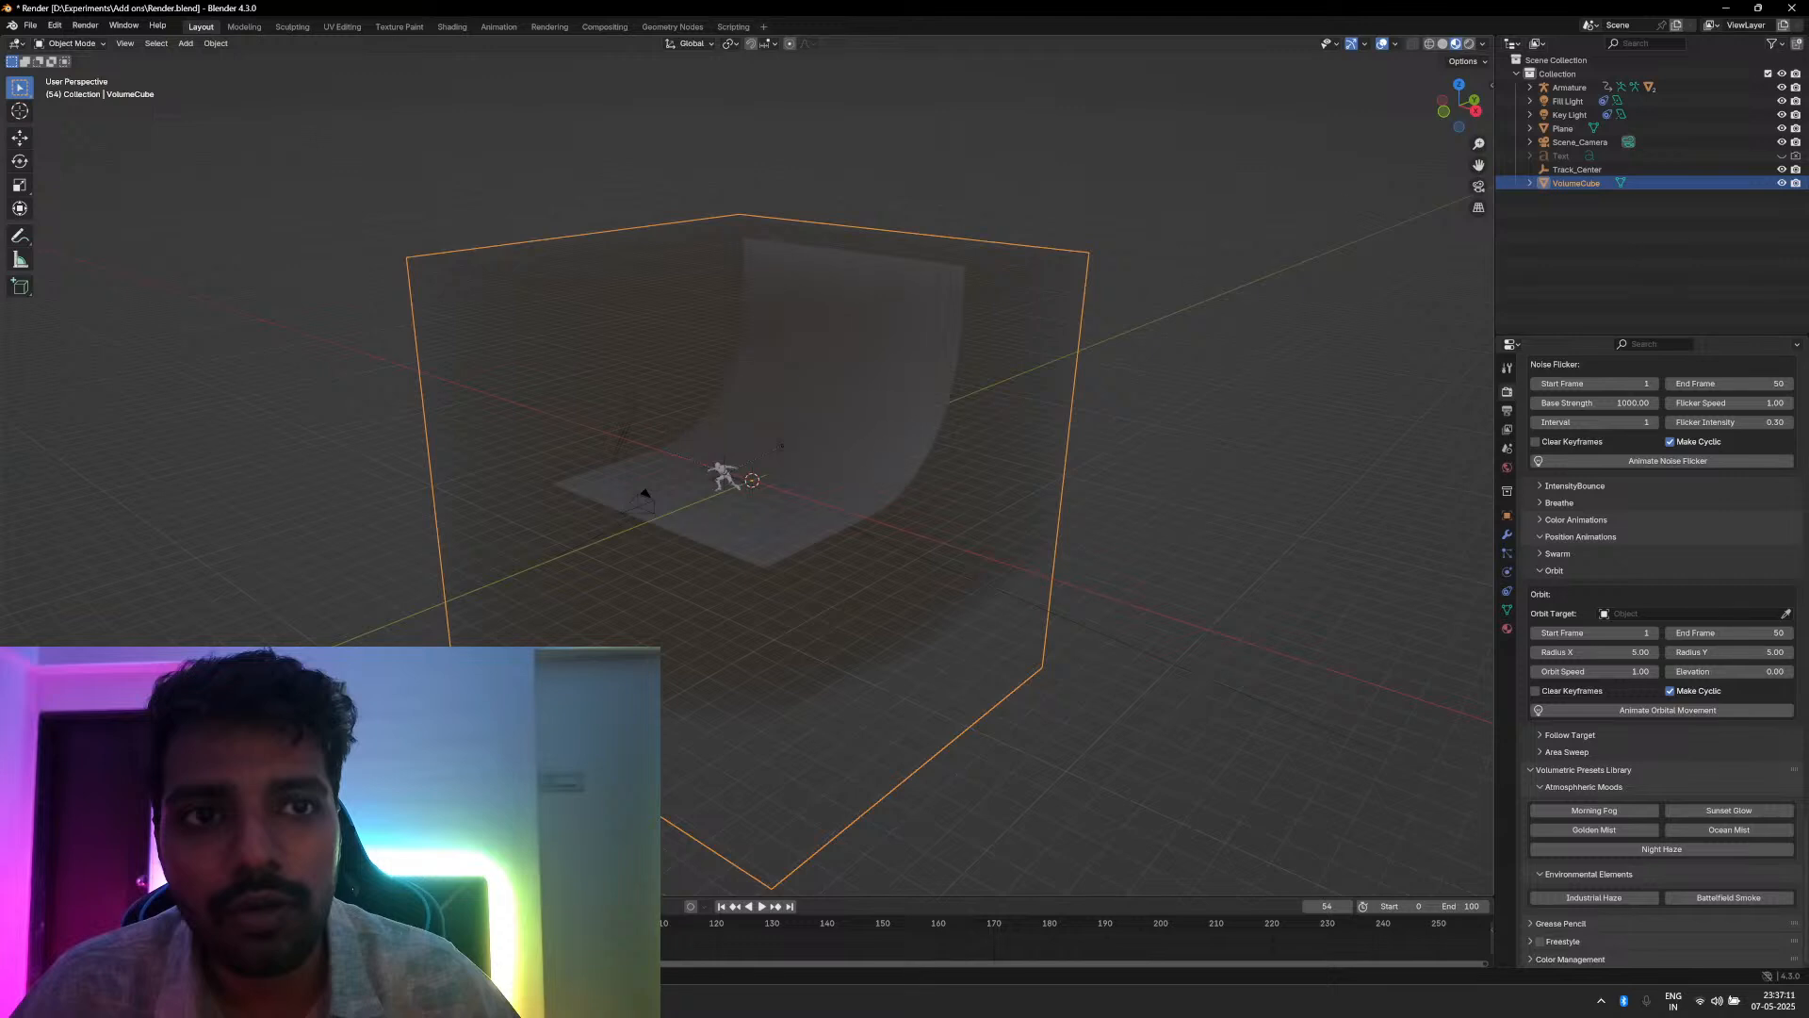
{"action": "middle_click_drag", "start_coordinate": [1078, 767], "coordinate": [921, 606]}
{"action": "scroll", "coordinate": [914, 599], "scroll_direction": "up", "scroll_amount": 3}
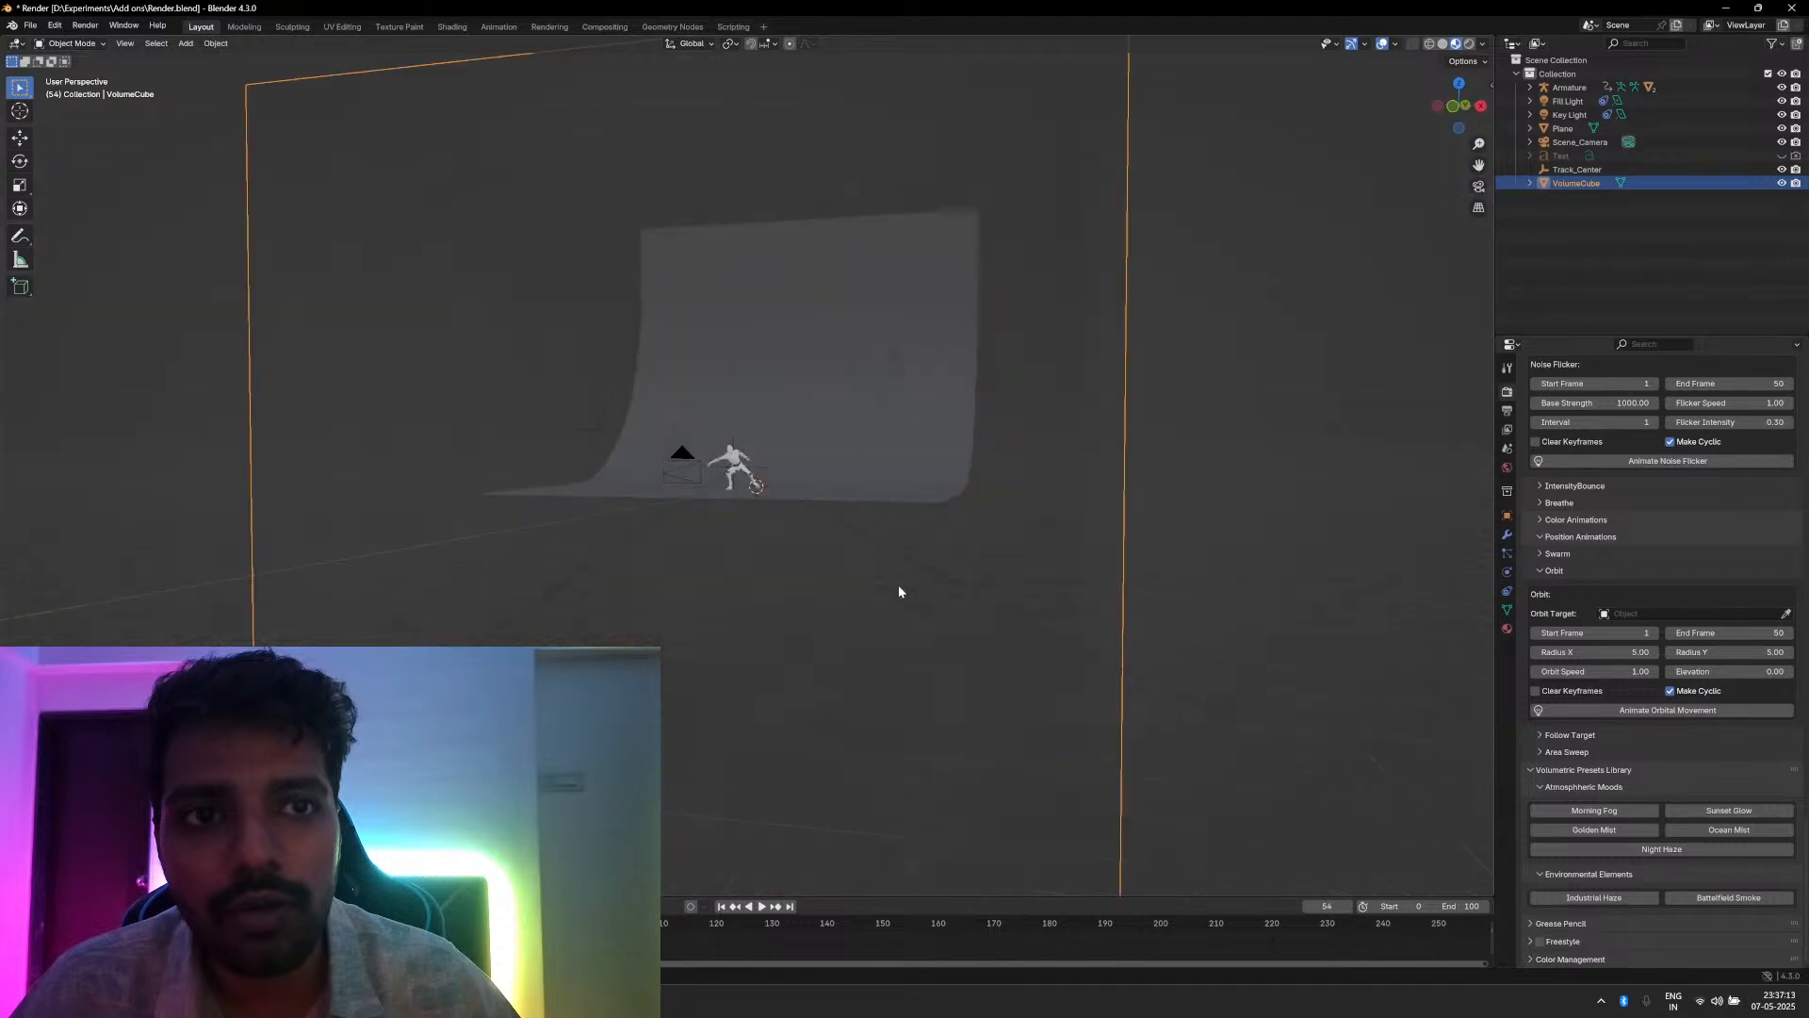
{"action": "scroll", "coordinate": [899, 591], "scroll_direction": "up", "scroll_amount": 2}
{"action": "scroll", "coordinate": [795, 537], "scroll_direction": "up", "scroll_amount": 4}
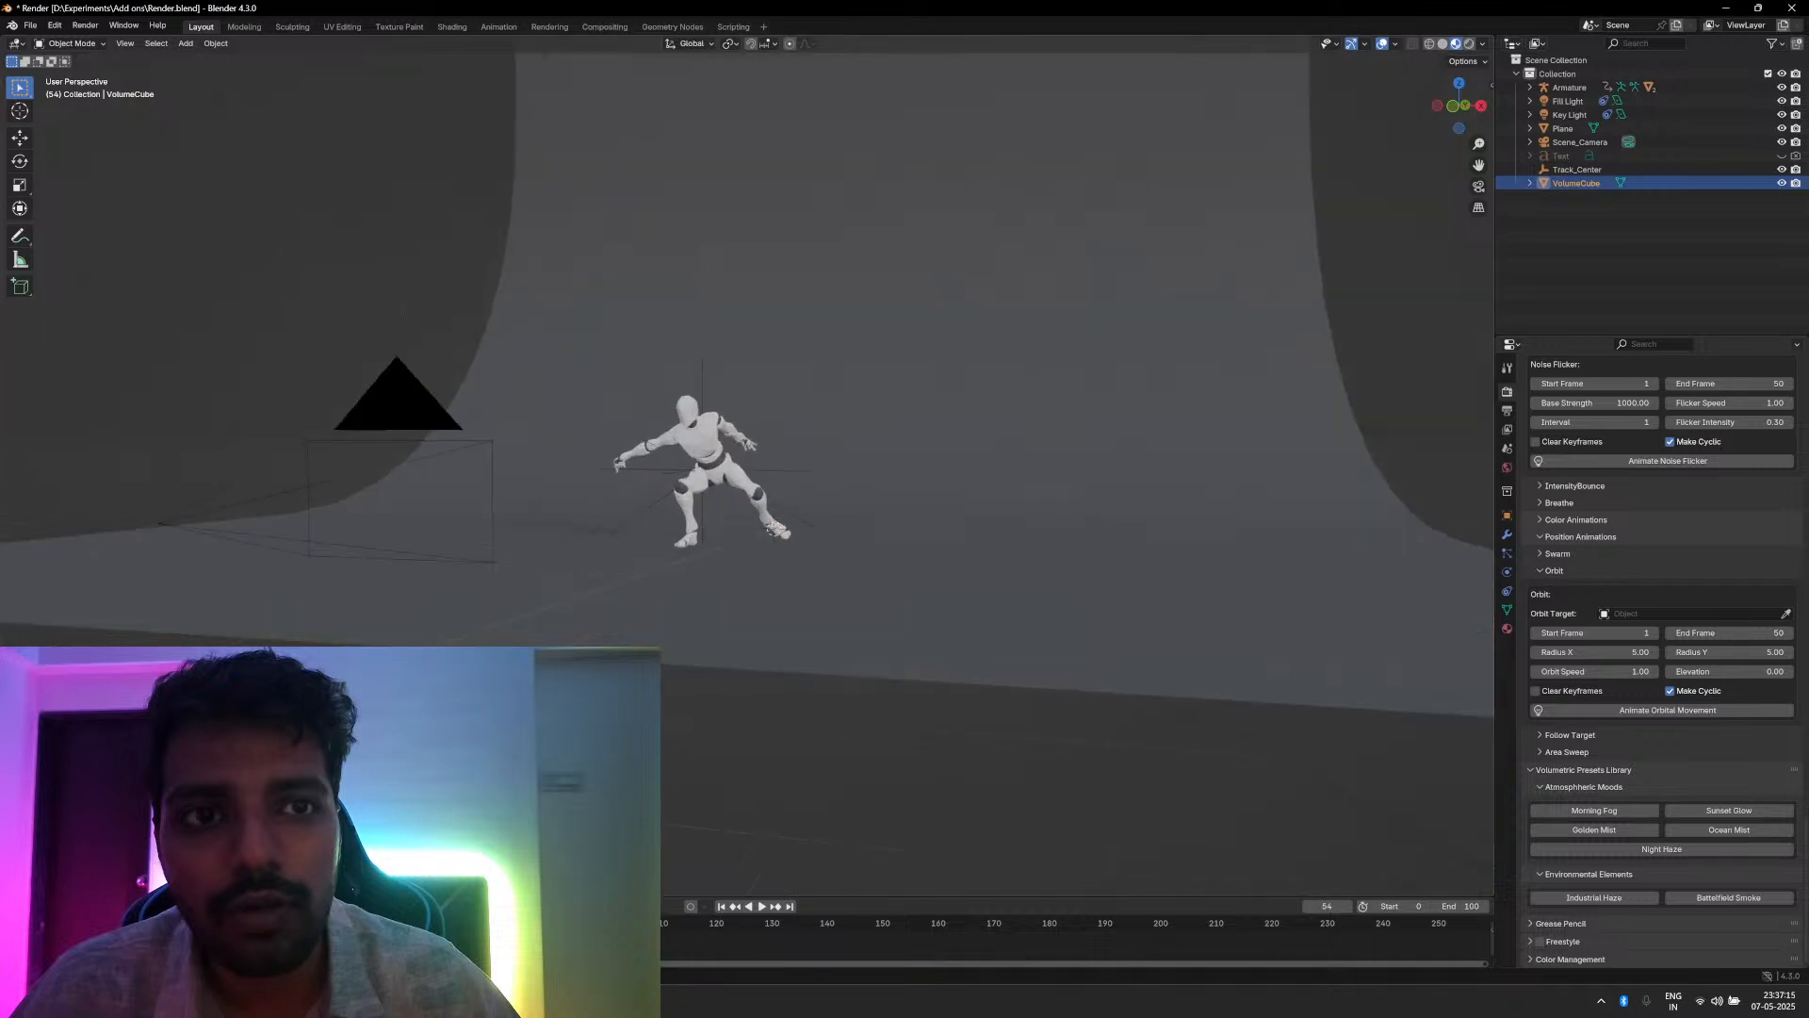